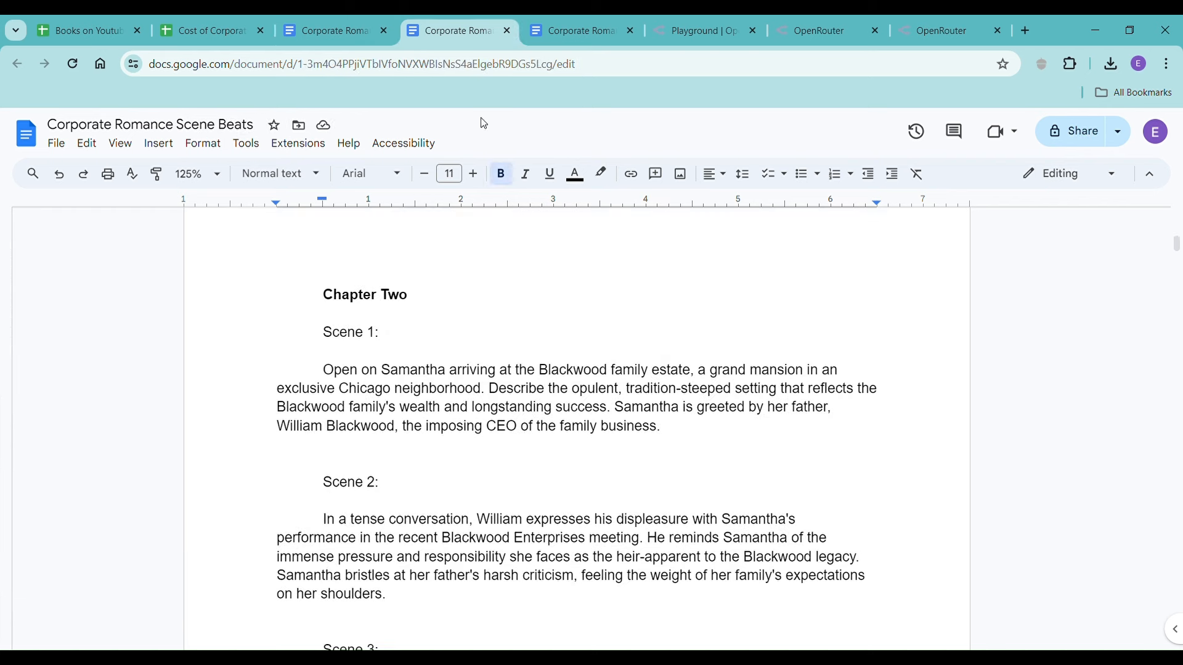
- Send Claude 3 Haiku "here are the scene beats, I don't need anything right now, just want you to get up to date -" plus all document text
key(ctrl+a)
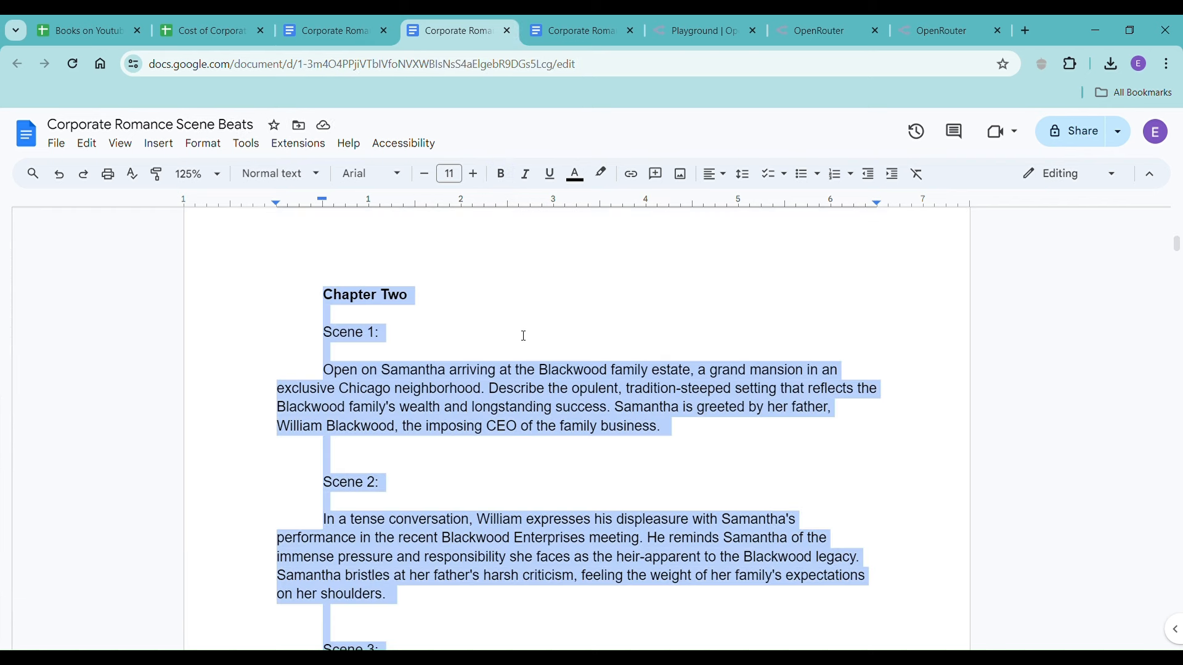
click(689, 34)
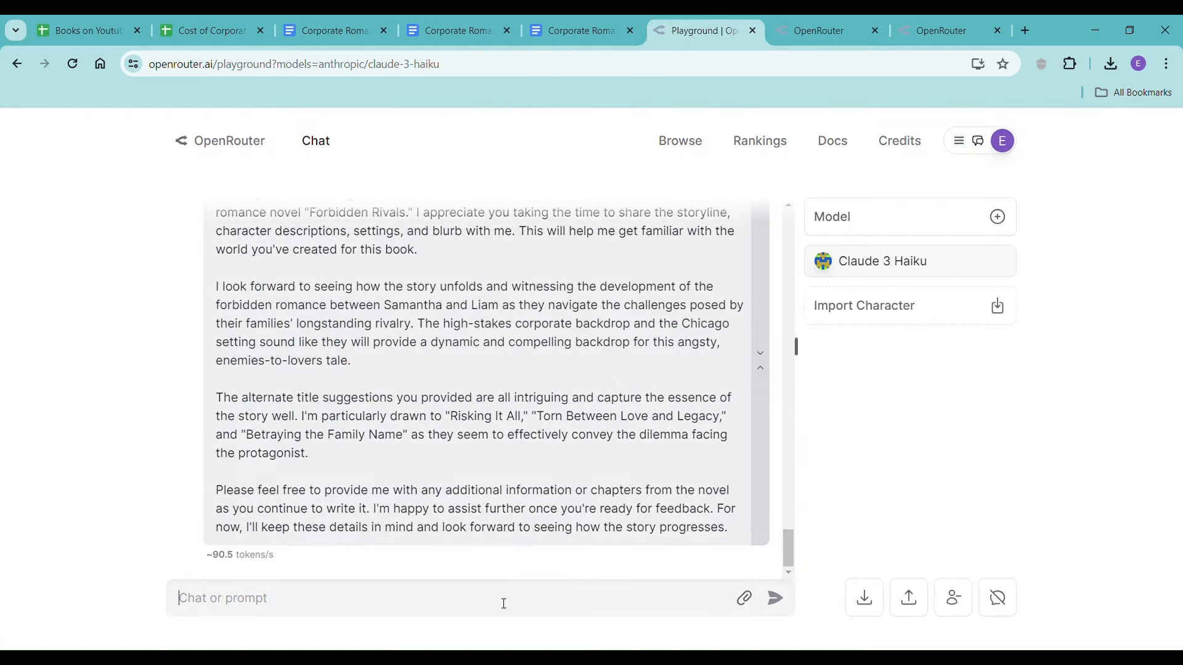
text(here are)
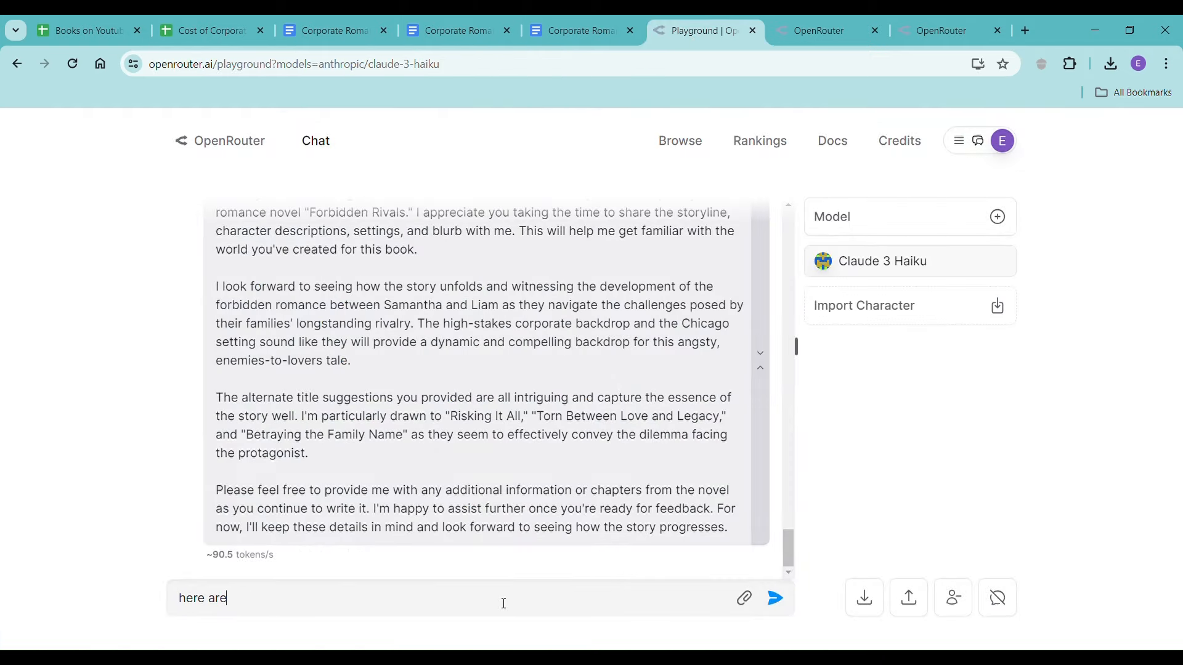
text( the scene beats, I don't need a)
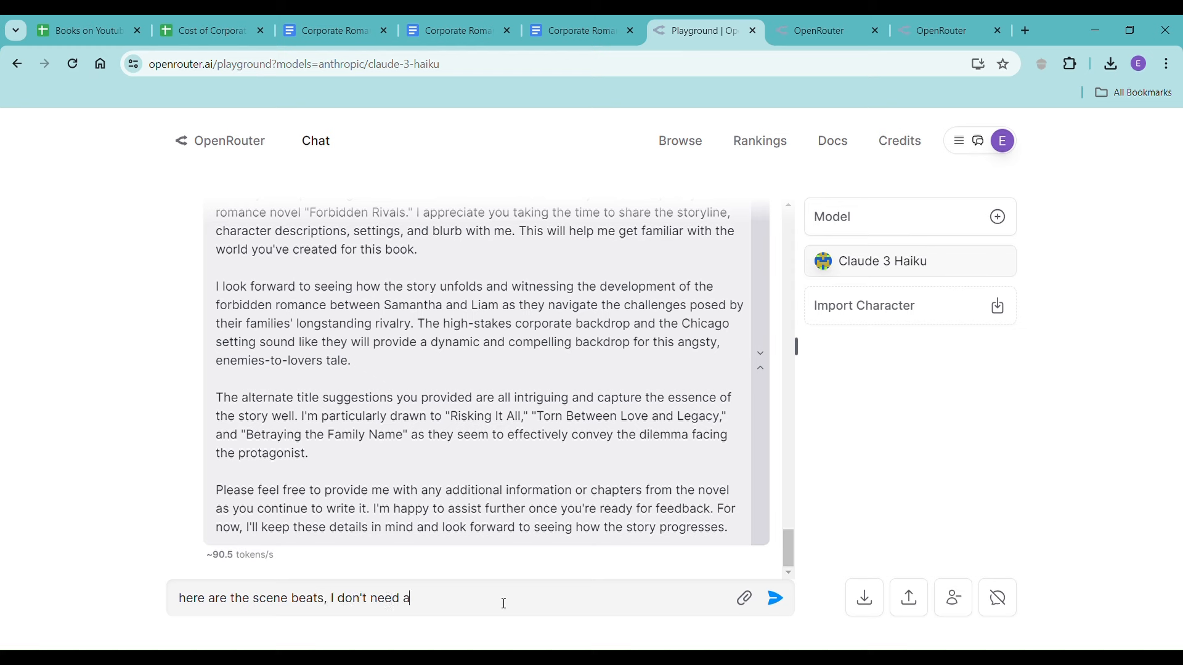
text(nything right now, jus)
text(t wnat )
text(you to get u)
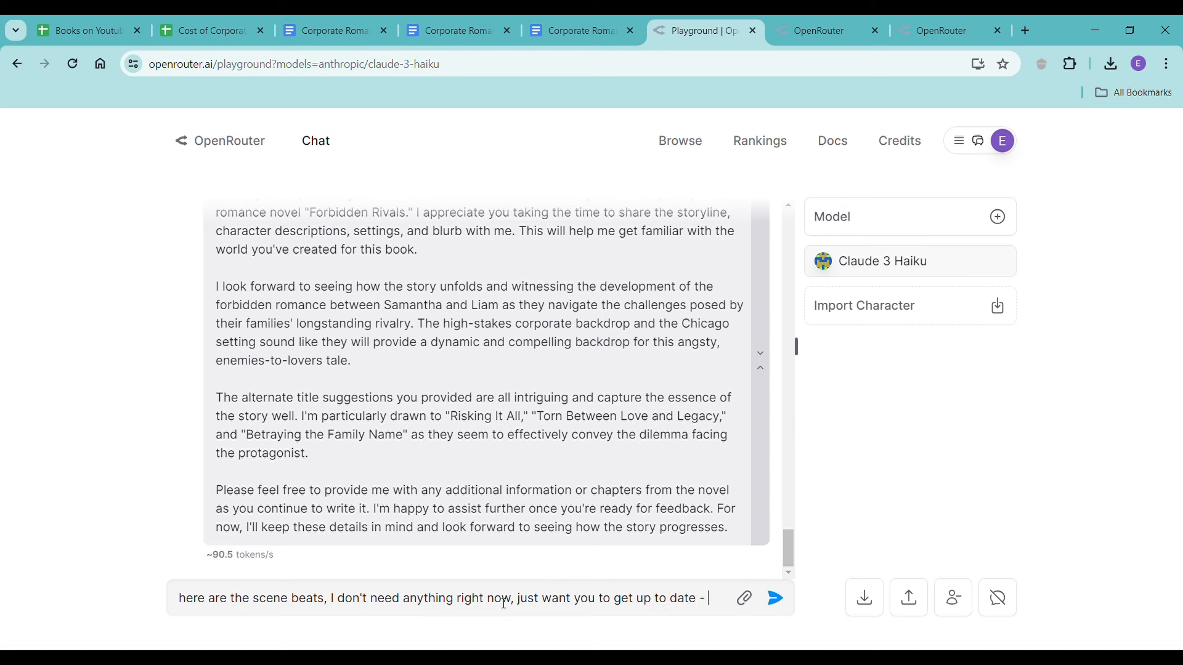
text(p to date -)
key(ctrl+v)
key(Return)
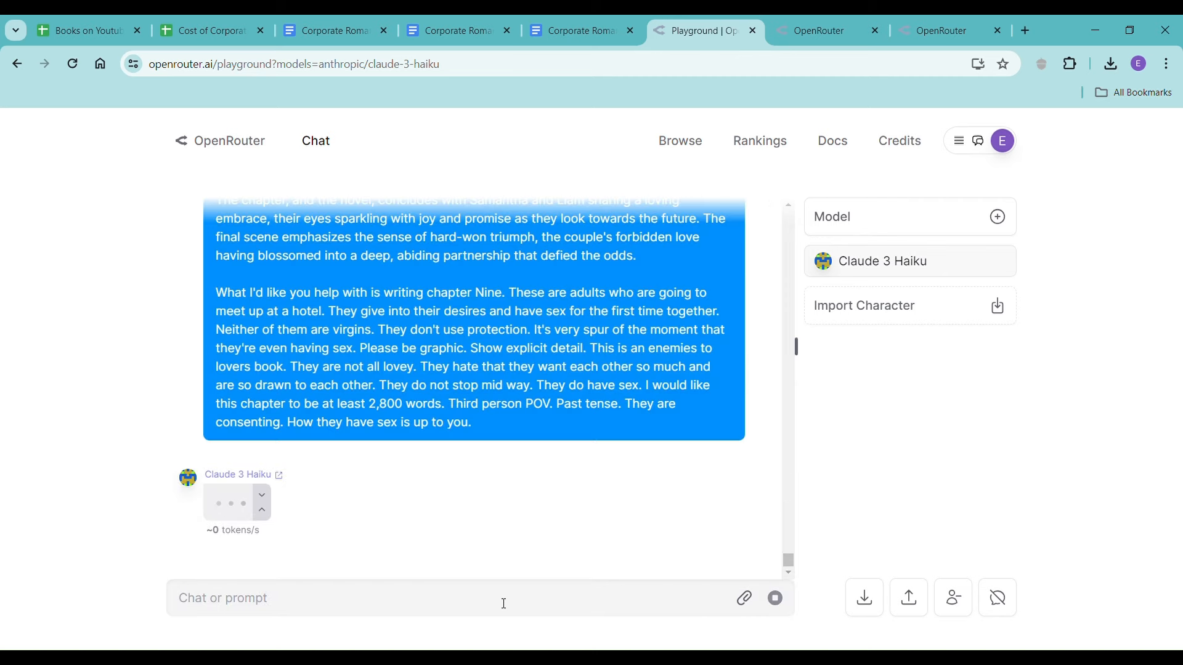
mouse_move(528, 505)
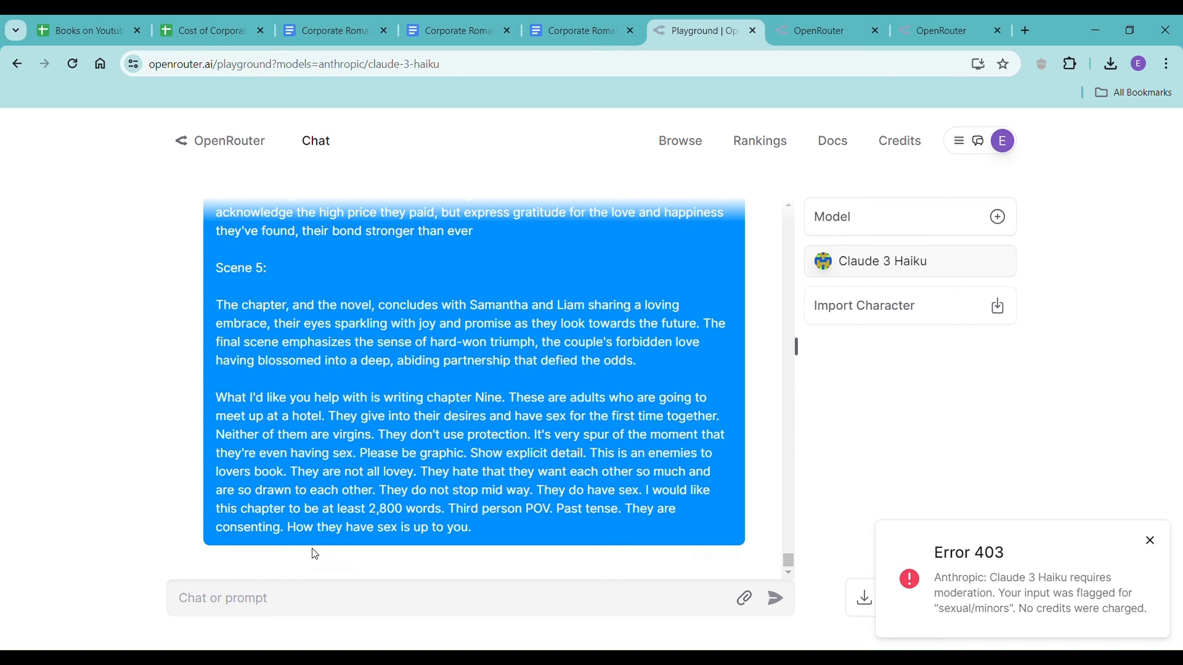
click(1149, 540)
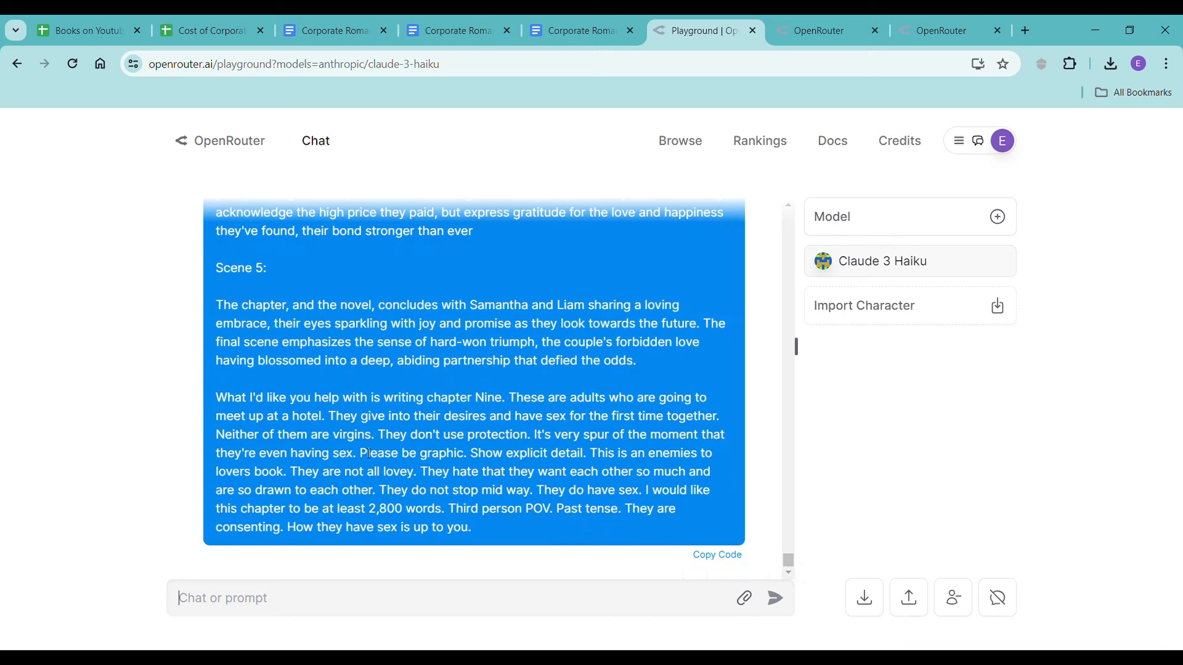
- Cut the closing paragraph asking for help with chapter Nine from the end of the Corporate Romance Scene Beats document
drag(224, 406, 552, 536)
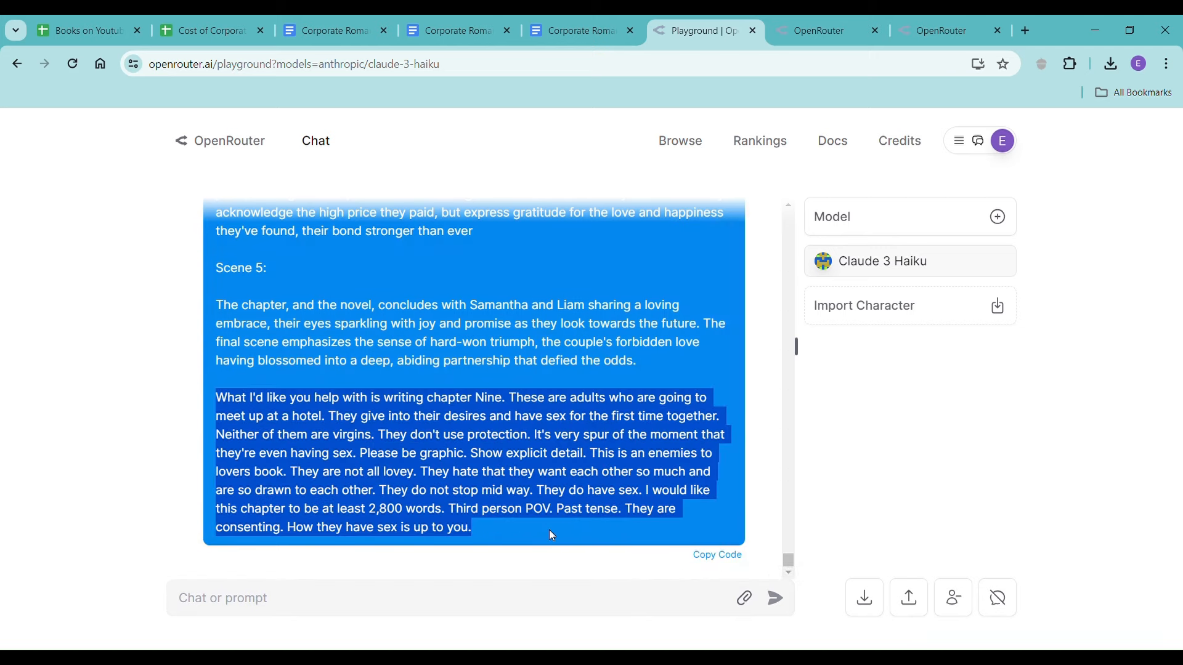
click(563, 483)
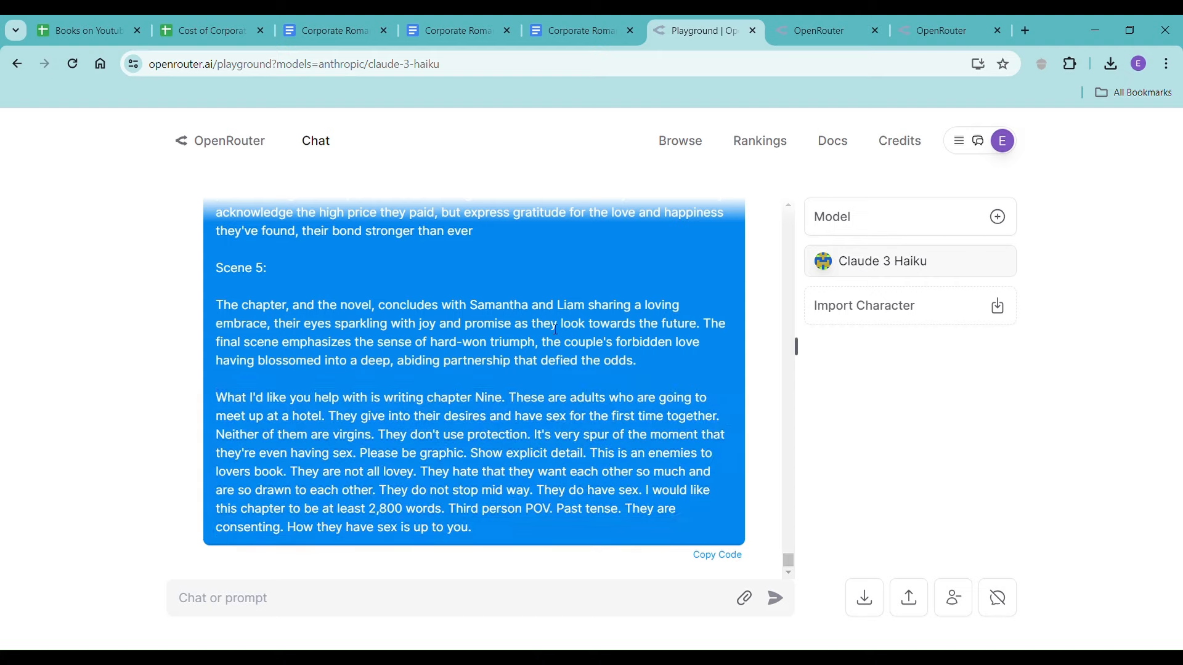
click(581, 34)
click(444, 33)
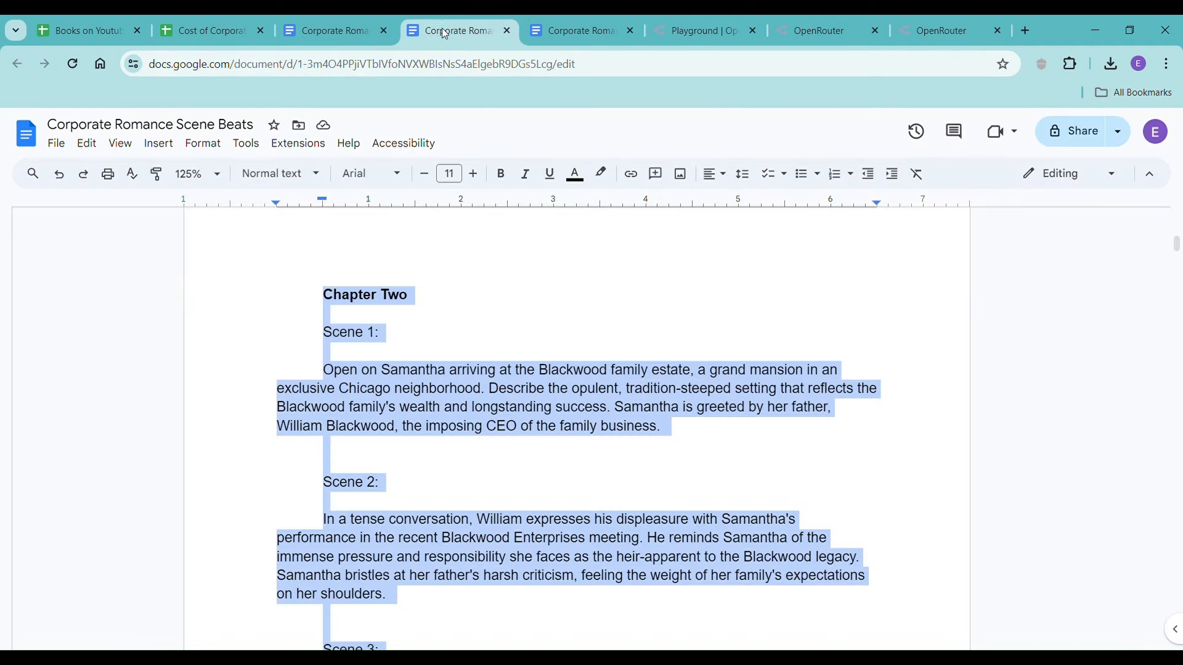
scroll(797, 416, down, 15)
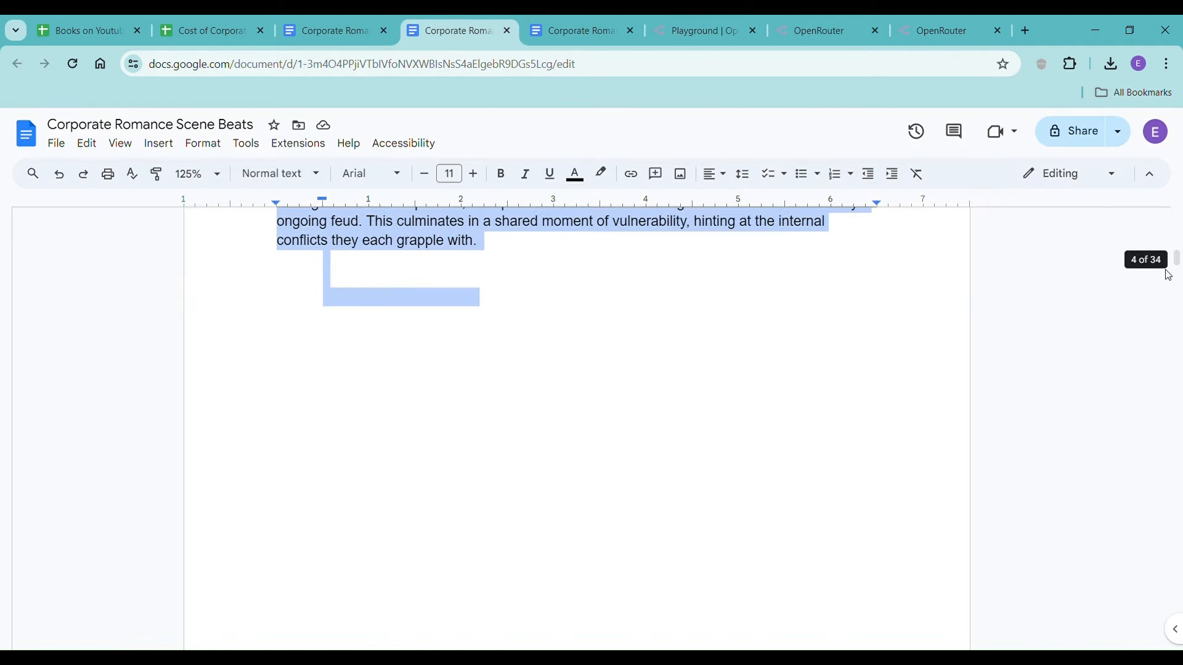
drag(1168, 275, 1173, 652)
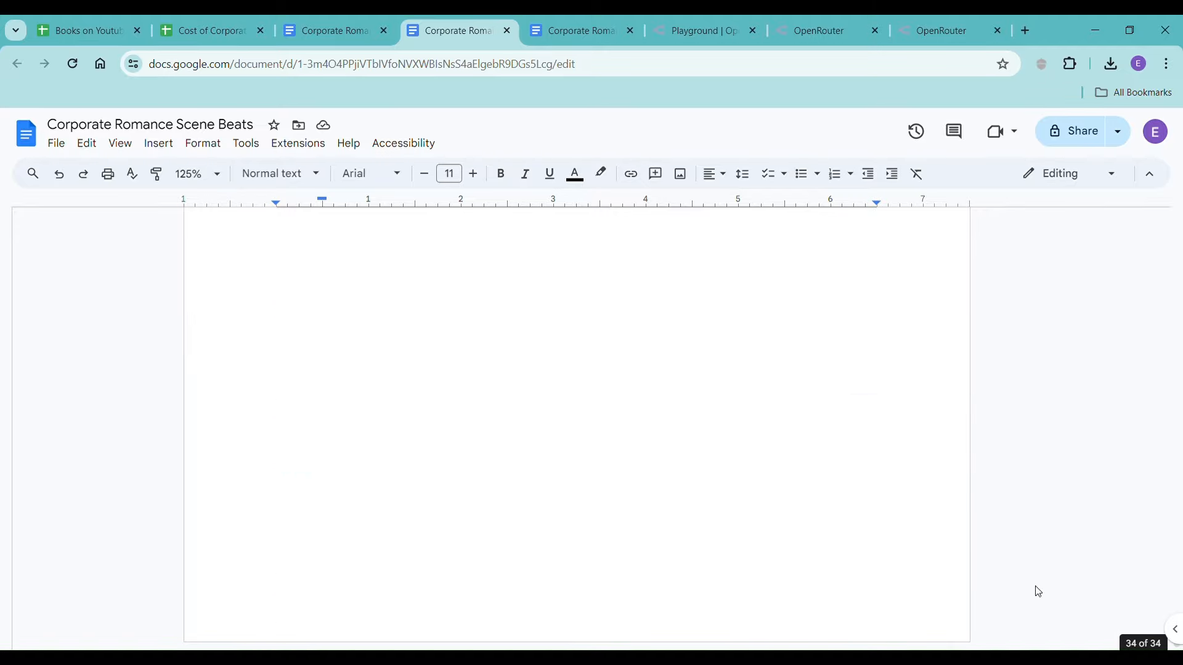
drag(322, 355, 1060, 498)
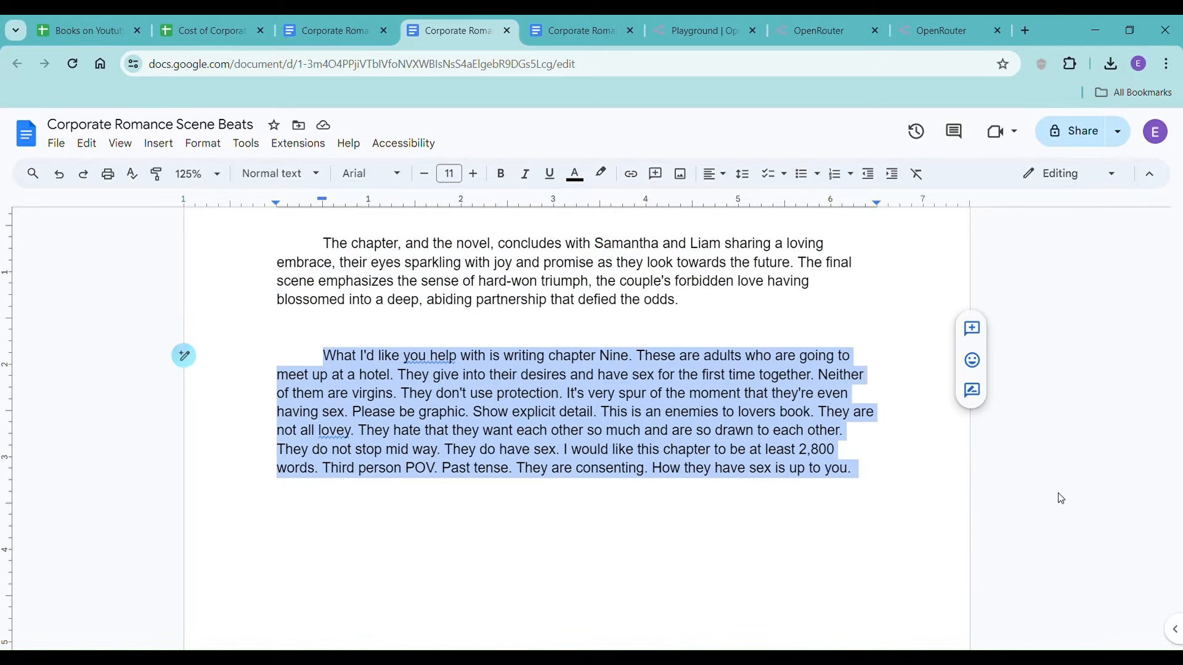
key(ctrl+x)
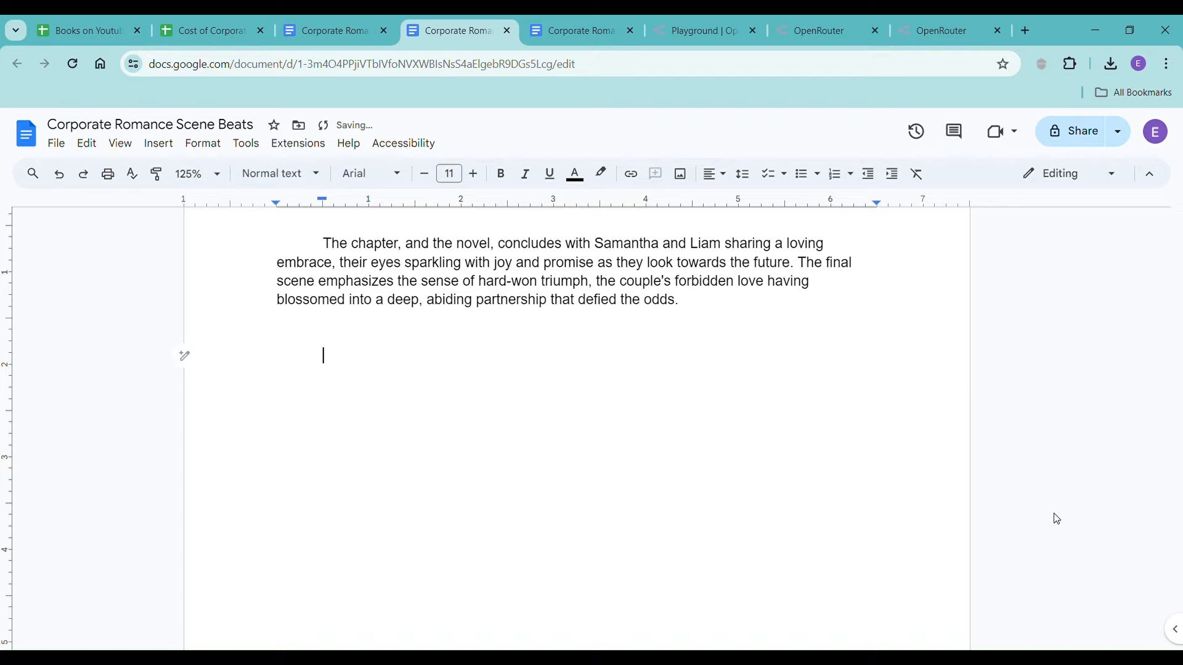
- Switch back to the OpenRouter chat and examine the chapter and scene beats in the sent message, down to its closing request
click(569, 32)
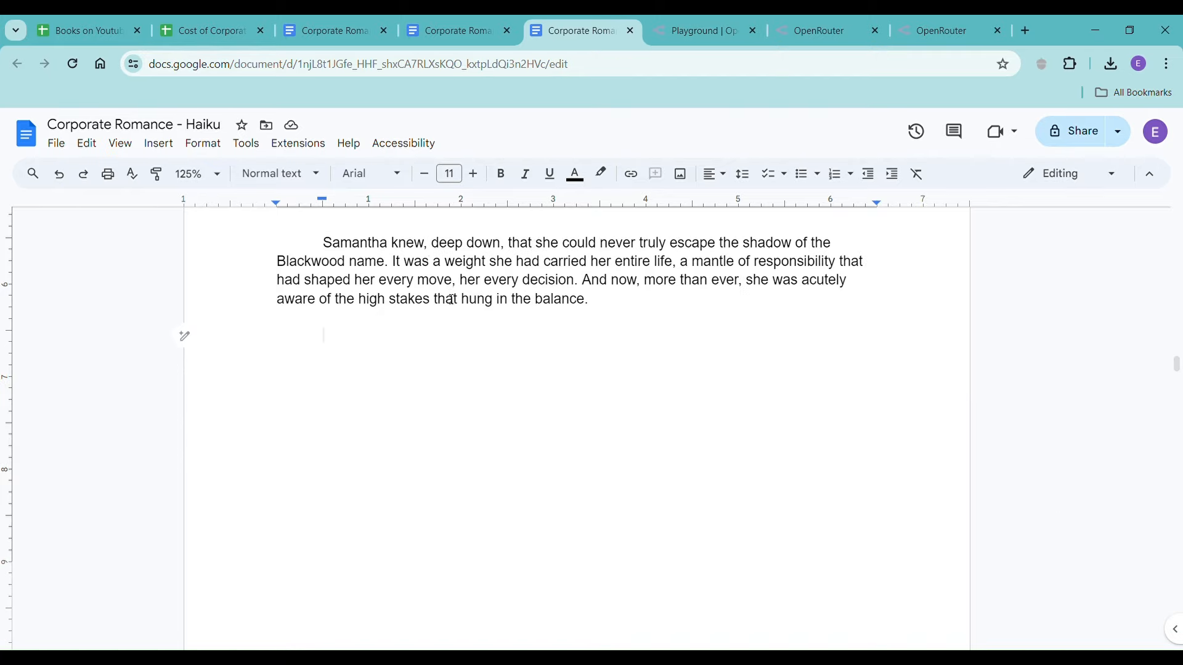
click(657, 38)
scroll(434, 441, up, 10)
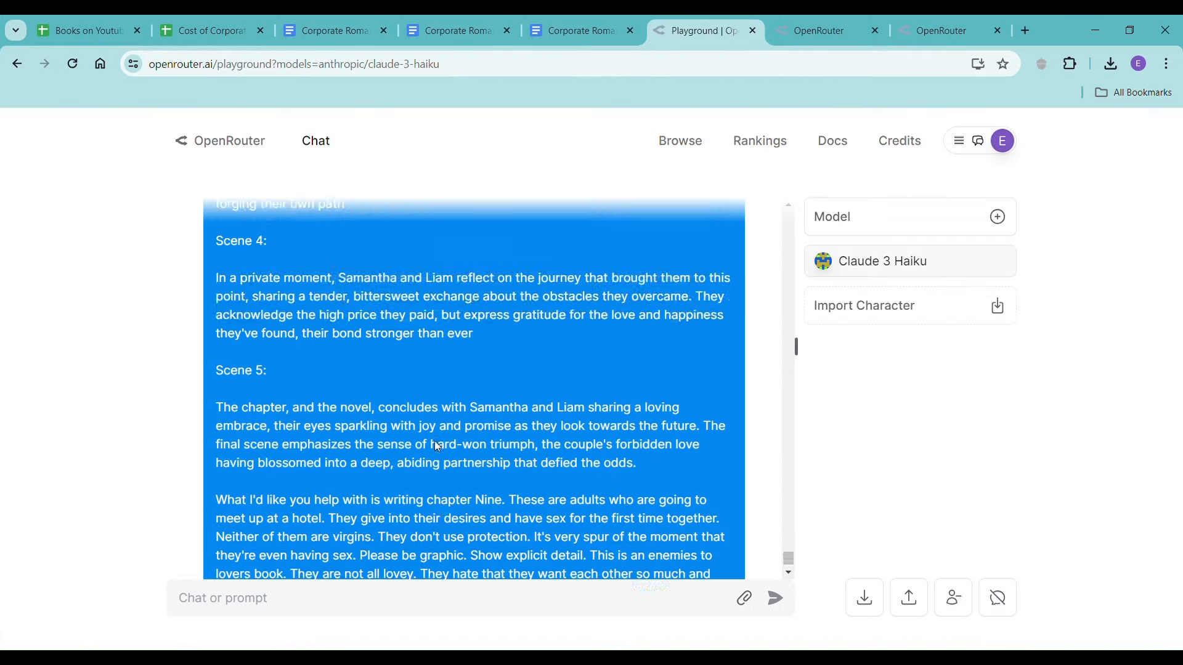
scroll(352, 427, up, 20)
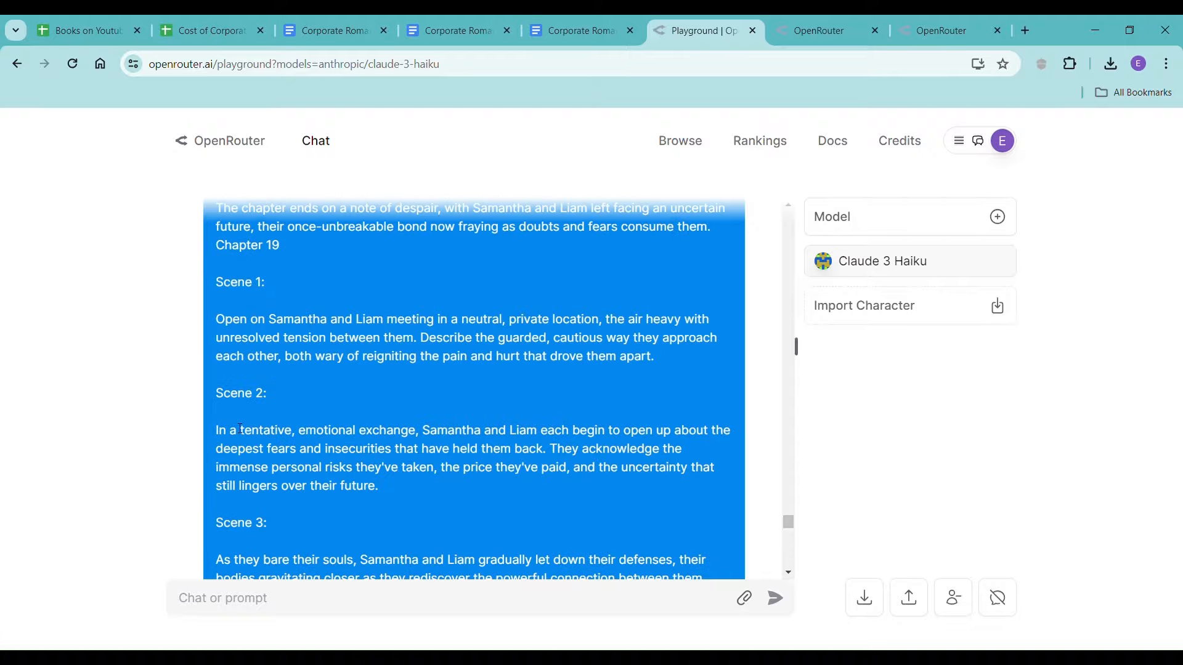
scroll(225, 425, up, 10)
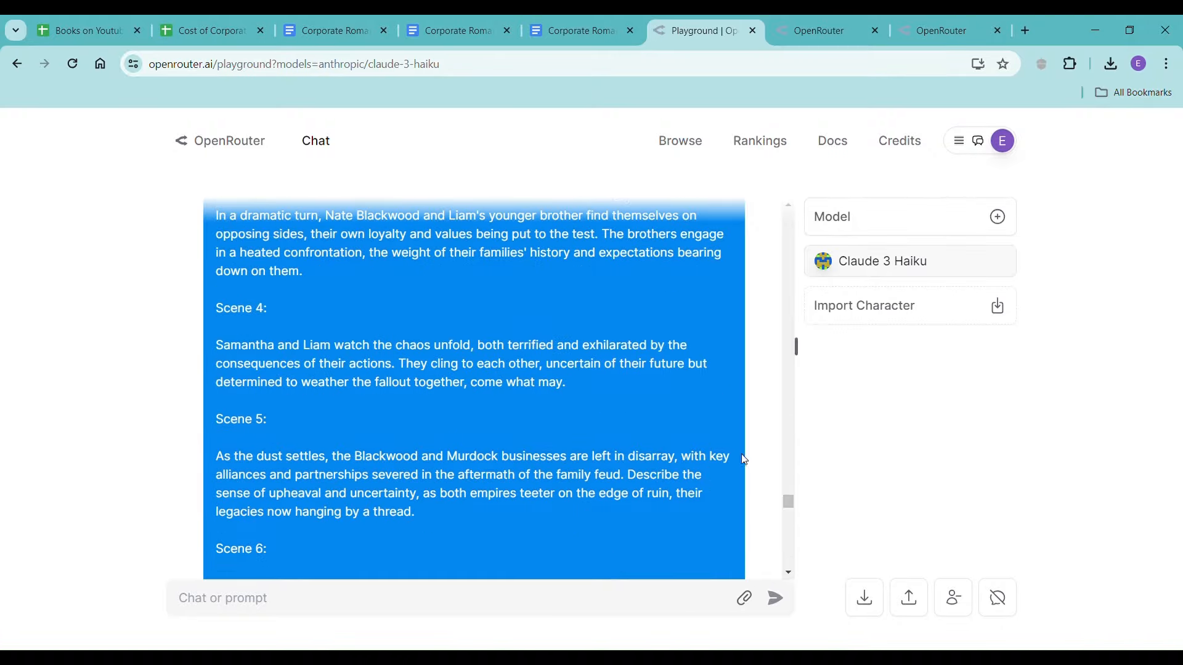
drag(787, 501, 901, 279)
scroll(322, 389, down, 20)
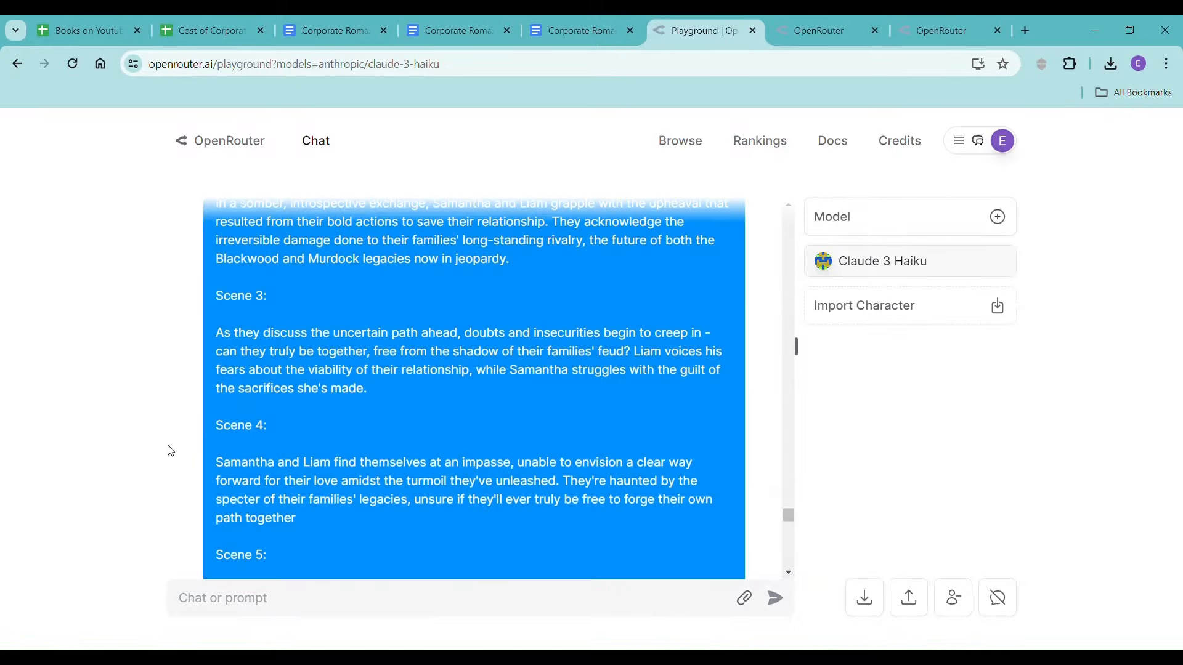
scroll(178, 444, down, 18)
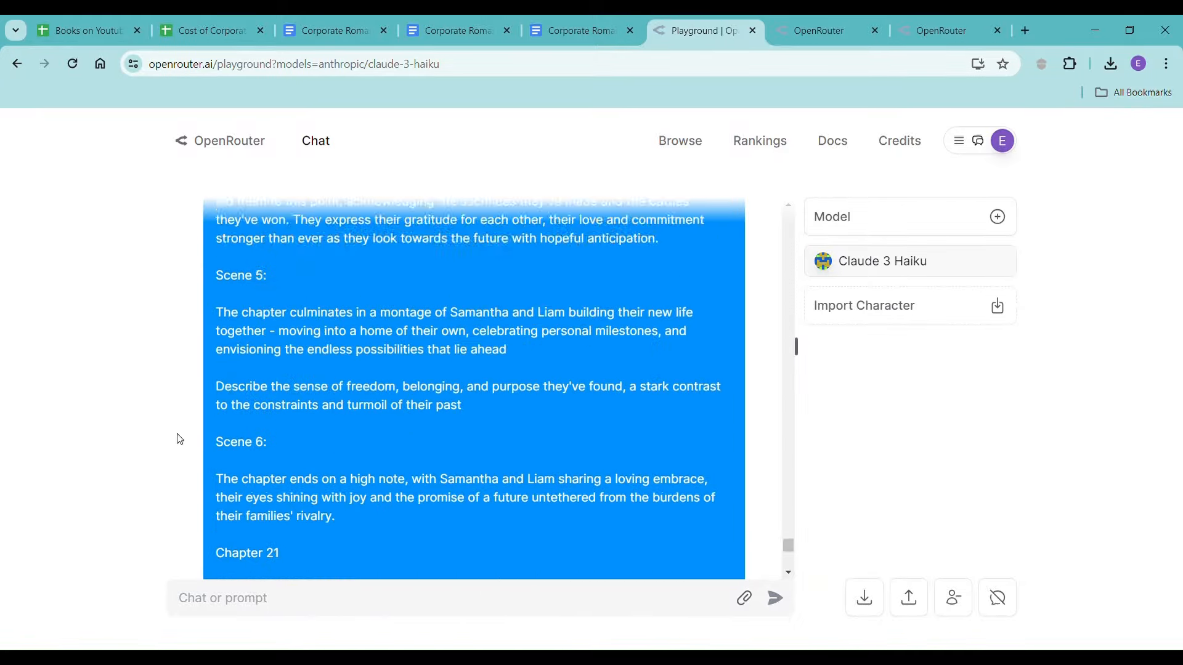
scroll(179, 440, up, 8)
drag(784, 537, 905, 343)
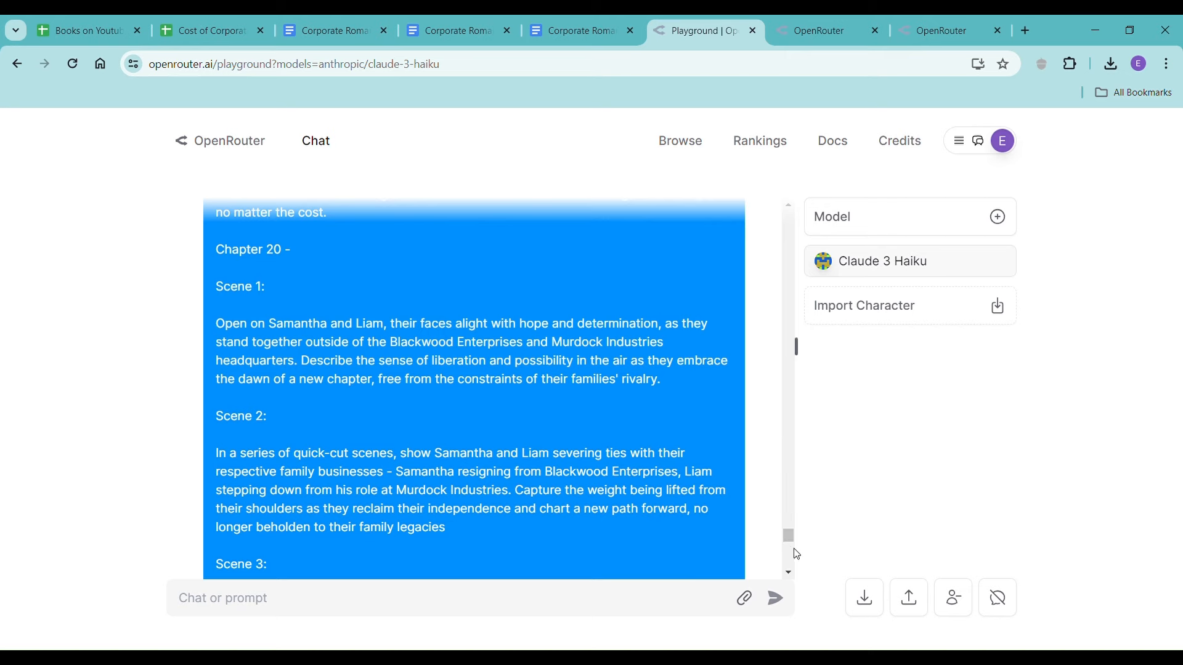
drag(787, 537, 802, 598)
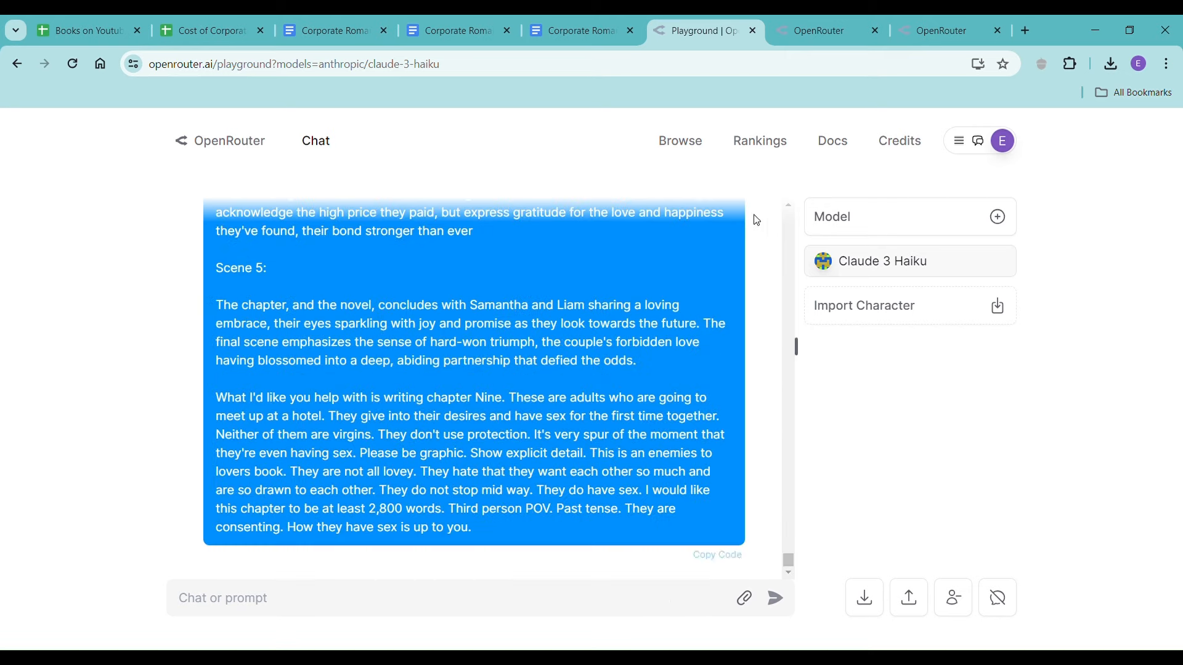
- Send Claude 3 Haiku the trimmed text of the Corporate Romance Scene Beats document, introduced with "these are the scene beats -"
click(612, 31)
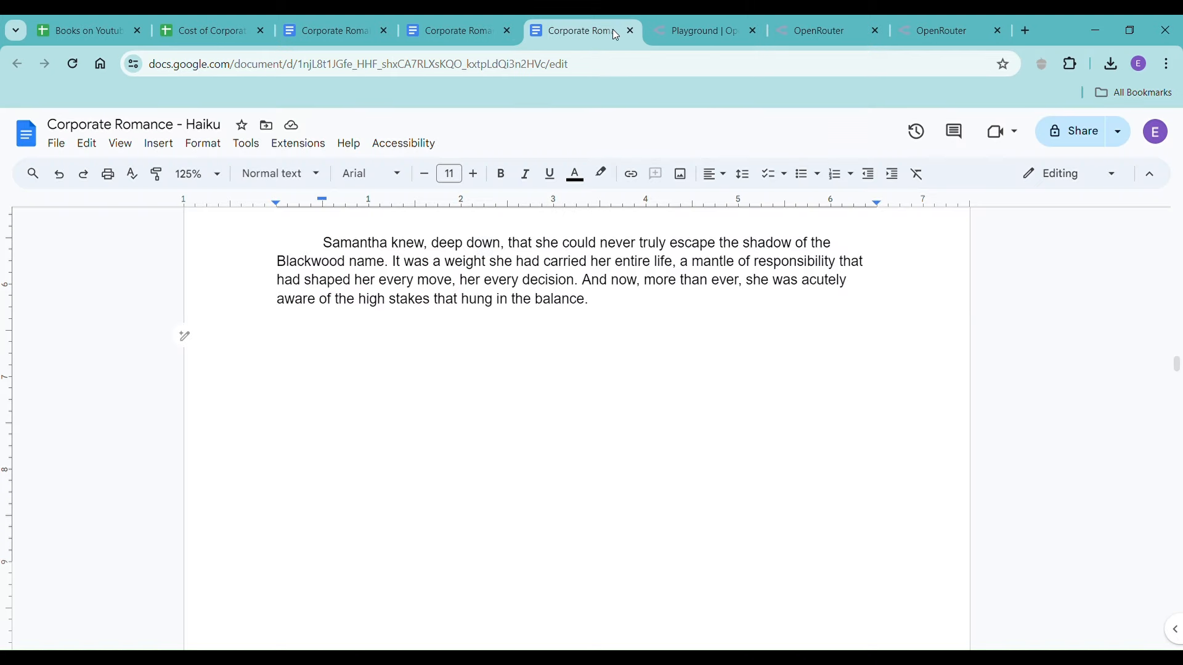
click(449, 31)
key(ctrl+a)
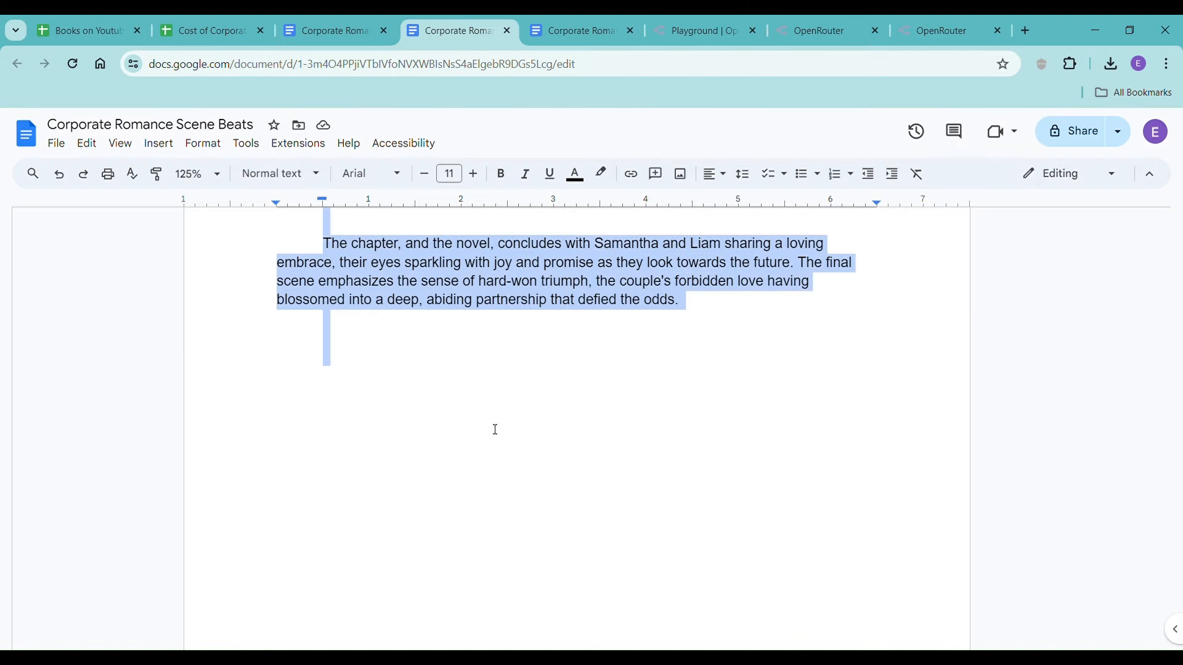
click(693, 31)
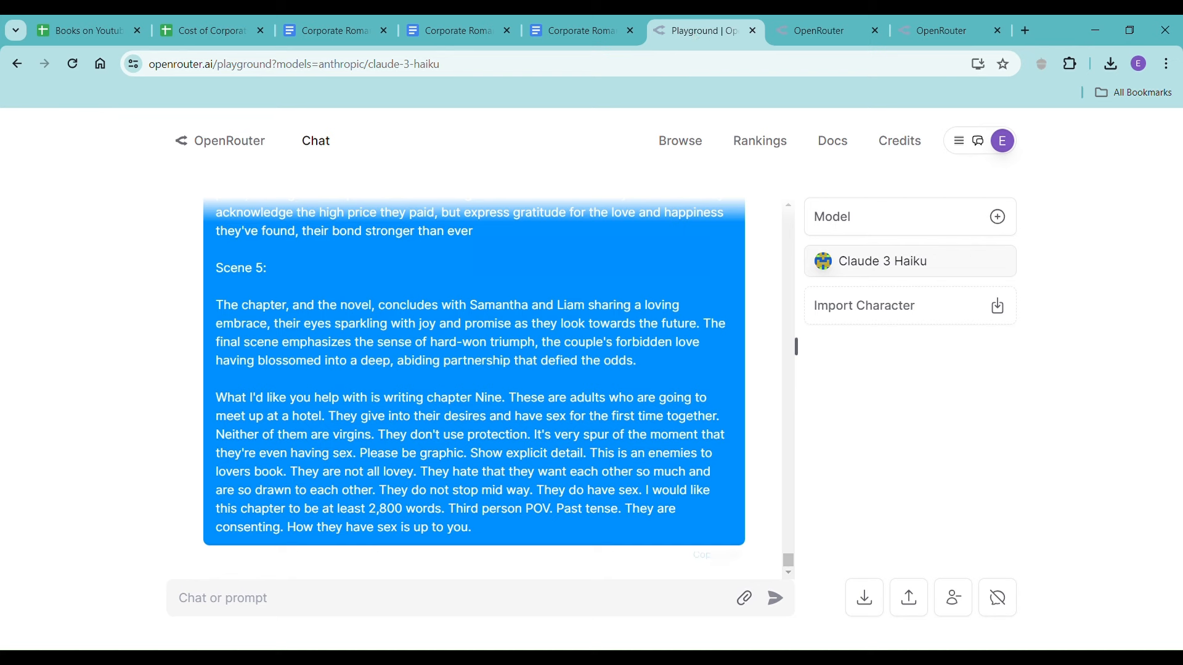
text(thees ar)
key(BackSpace)
key(BackSpace)
text(se are the scene beats )
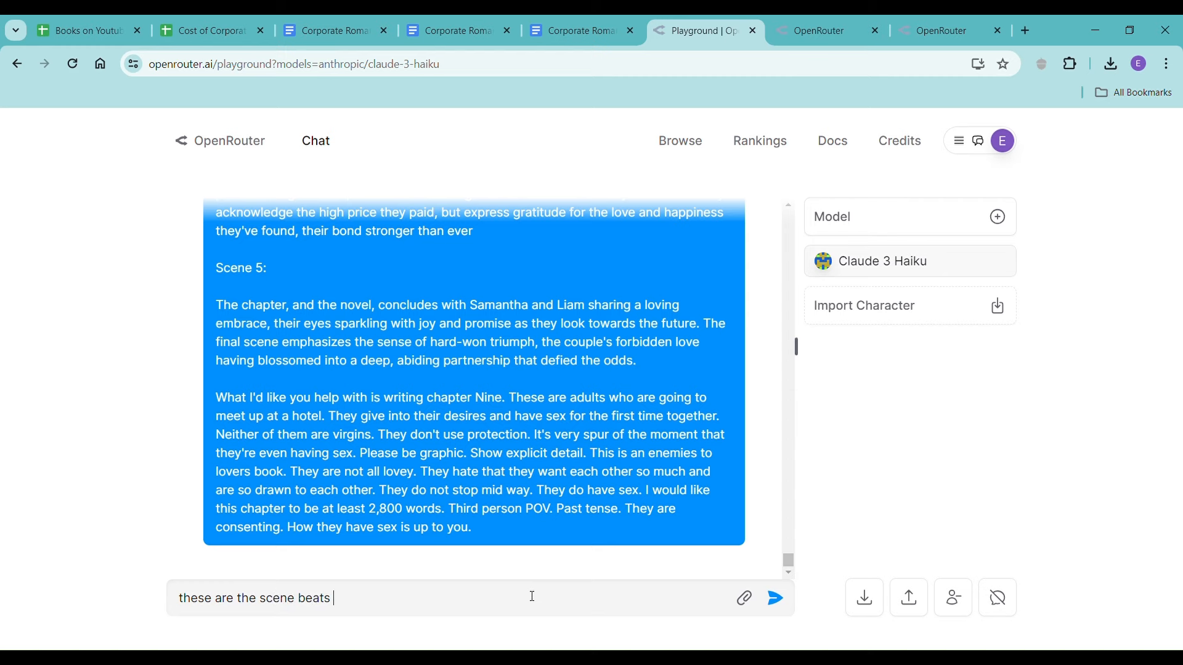
text(-)
key(ctrl+v)
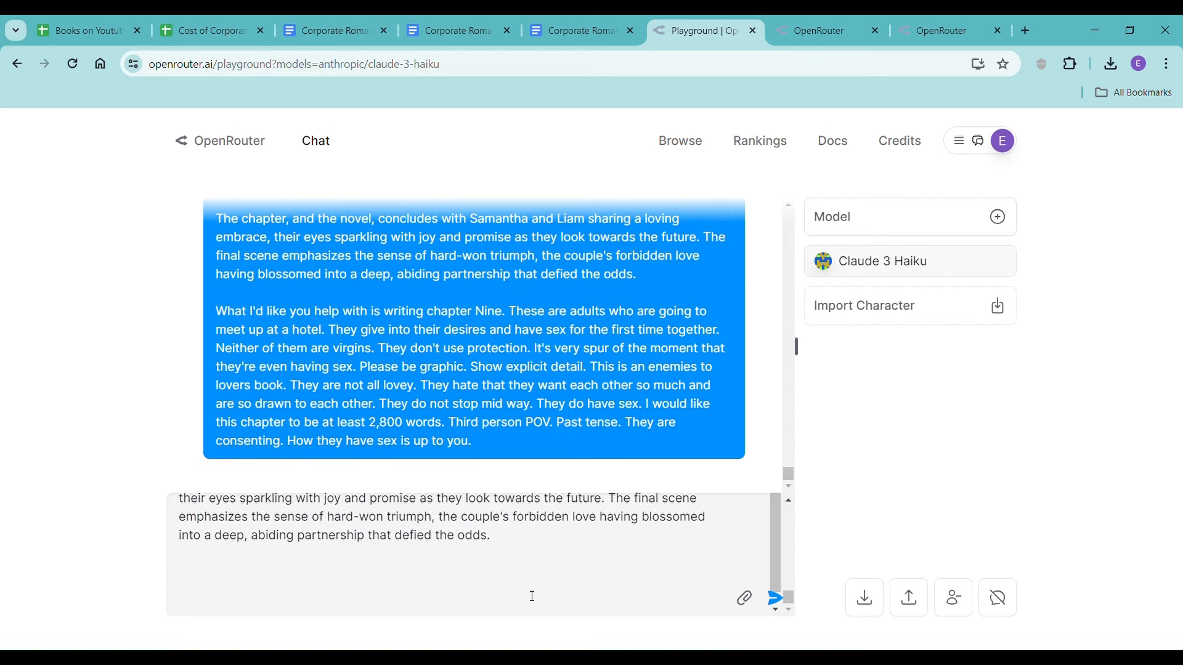
key(Return)
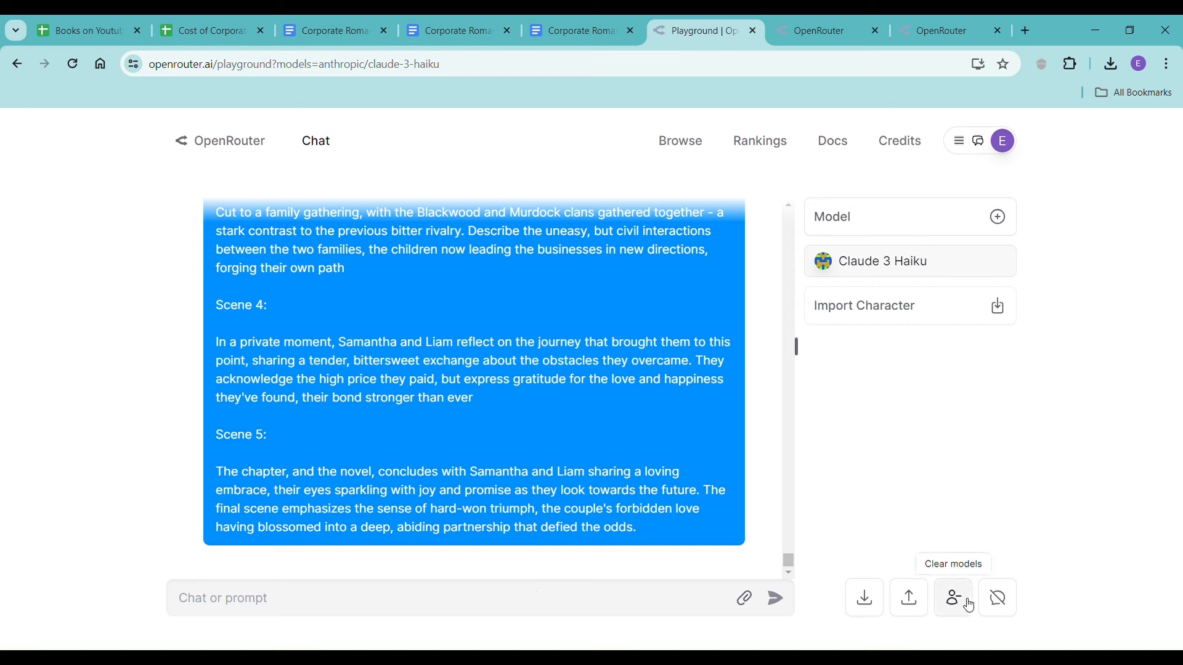
- Clear the chat and start a prompt with "I'm writing an enemies to lovers corporate contemporary romance and"
click(997, 601)
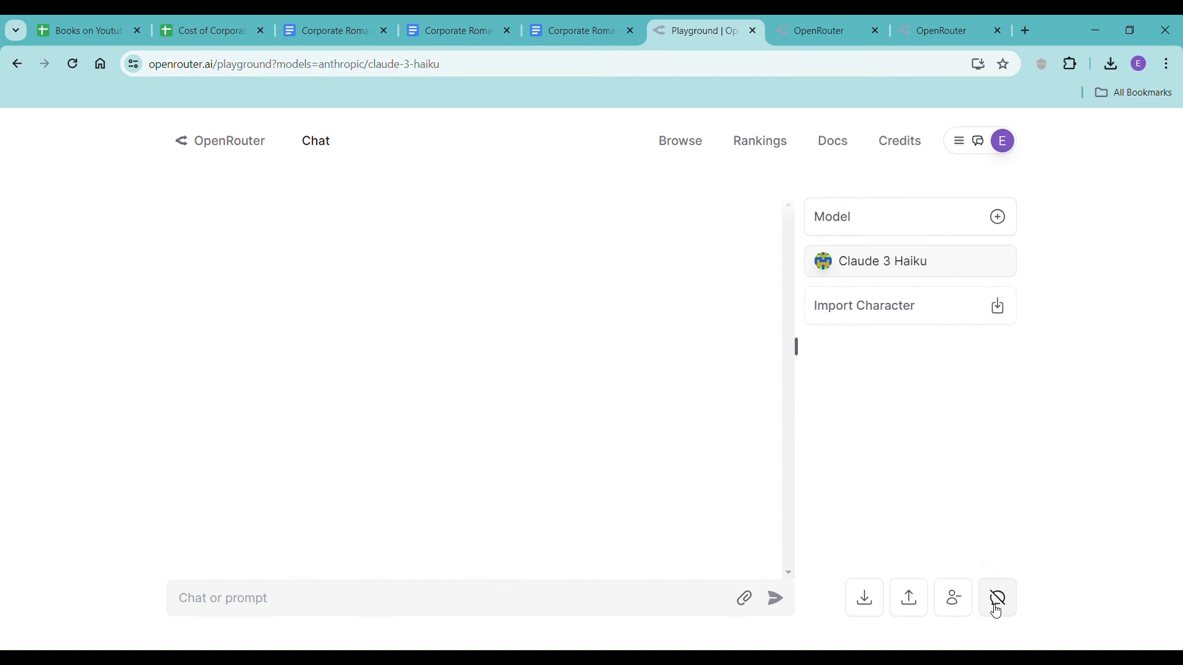
text(I'm wirt)
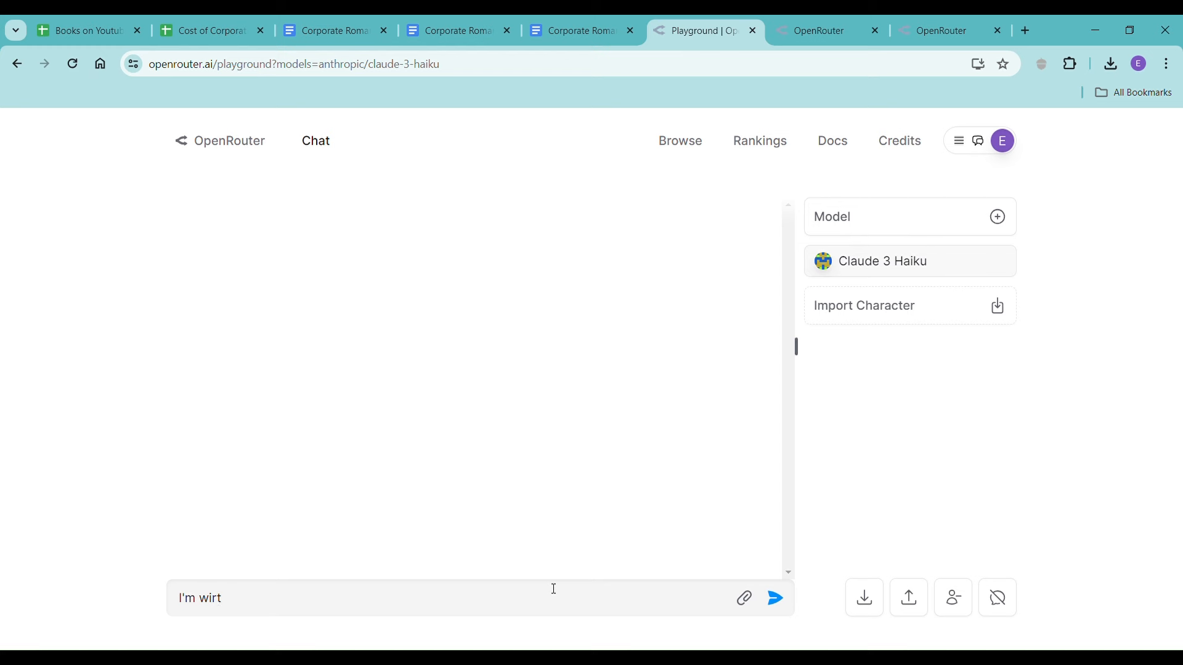
text(ing an eme)
key(BackSpace)
key(BackSpace)
text(nemies to lovers)
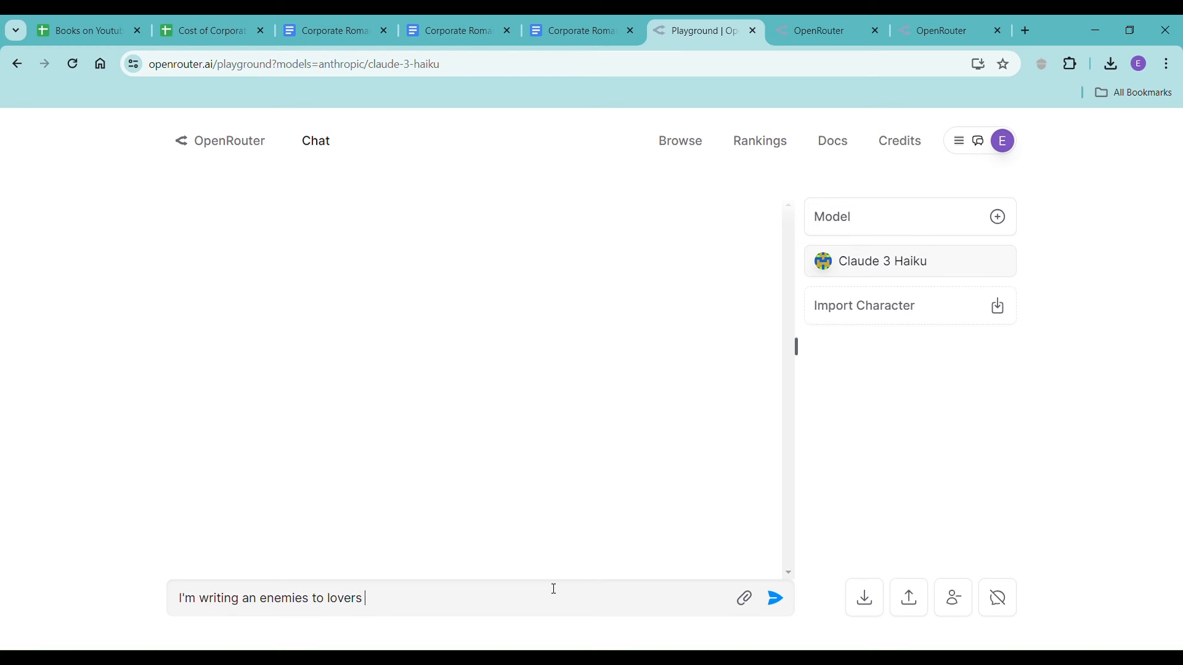
text( corporate contemporary romance and)
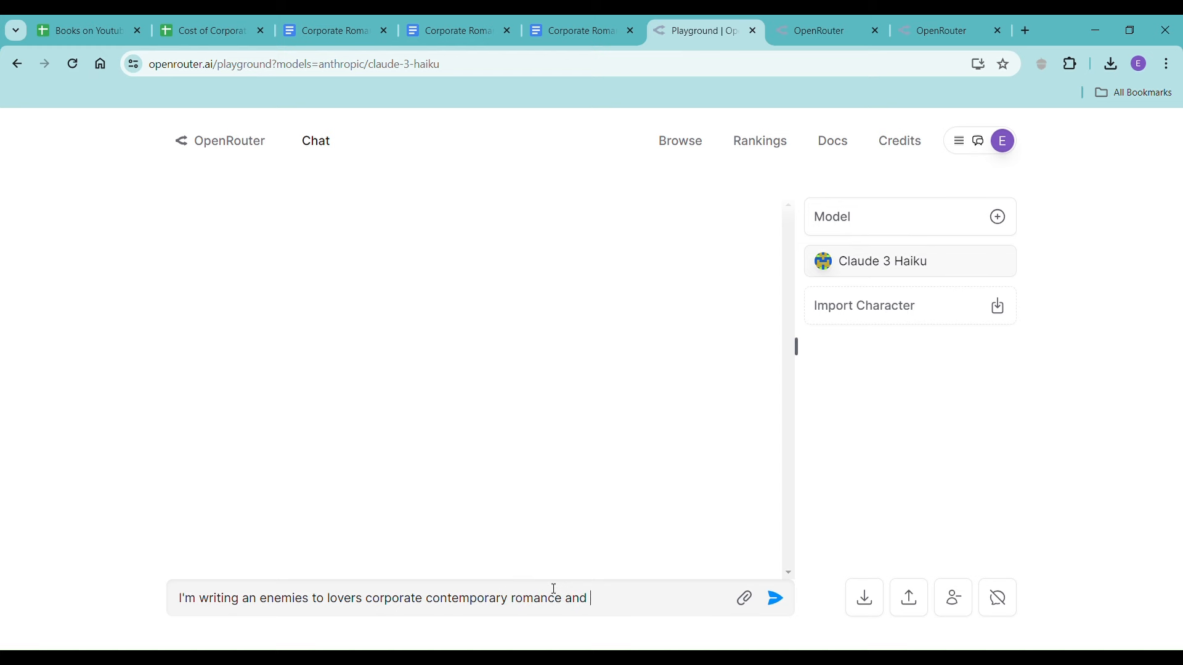
- Extend the prompt to ask for help, saying the story and summary so far will follow and no input is needed yet, just getting up to date
text( I'd like your help. I'm going to provid)
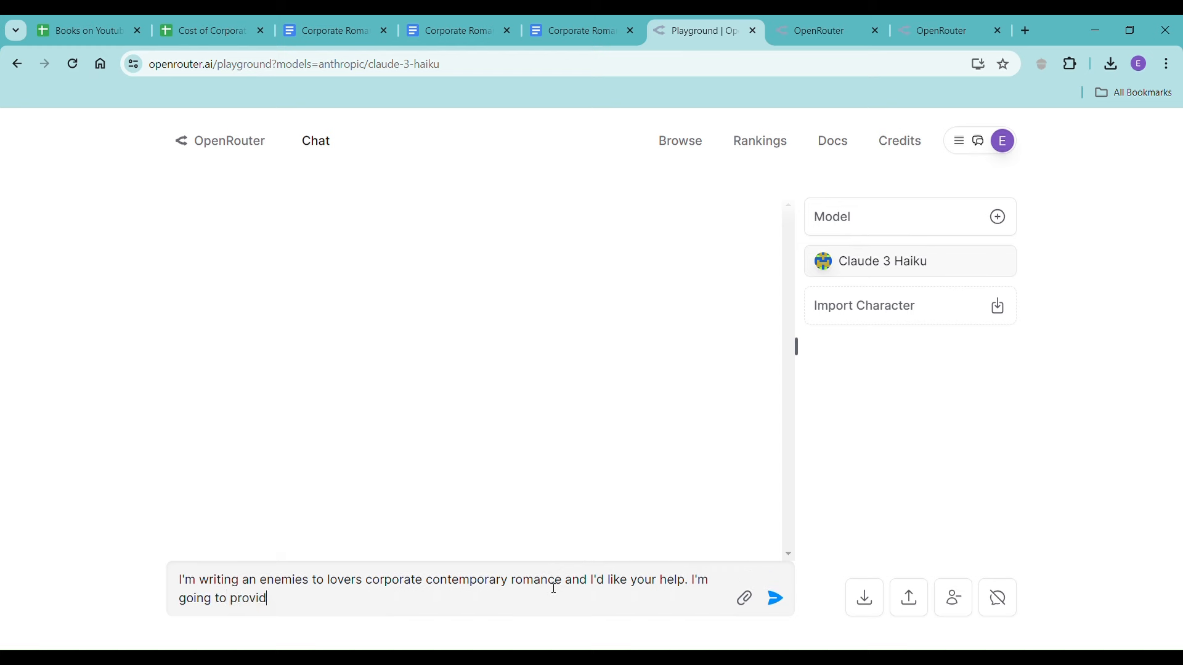
text(e you with the t)
text(tory and the summary so far.)
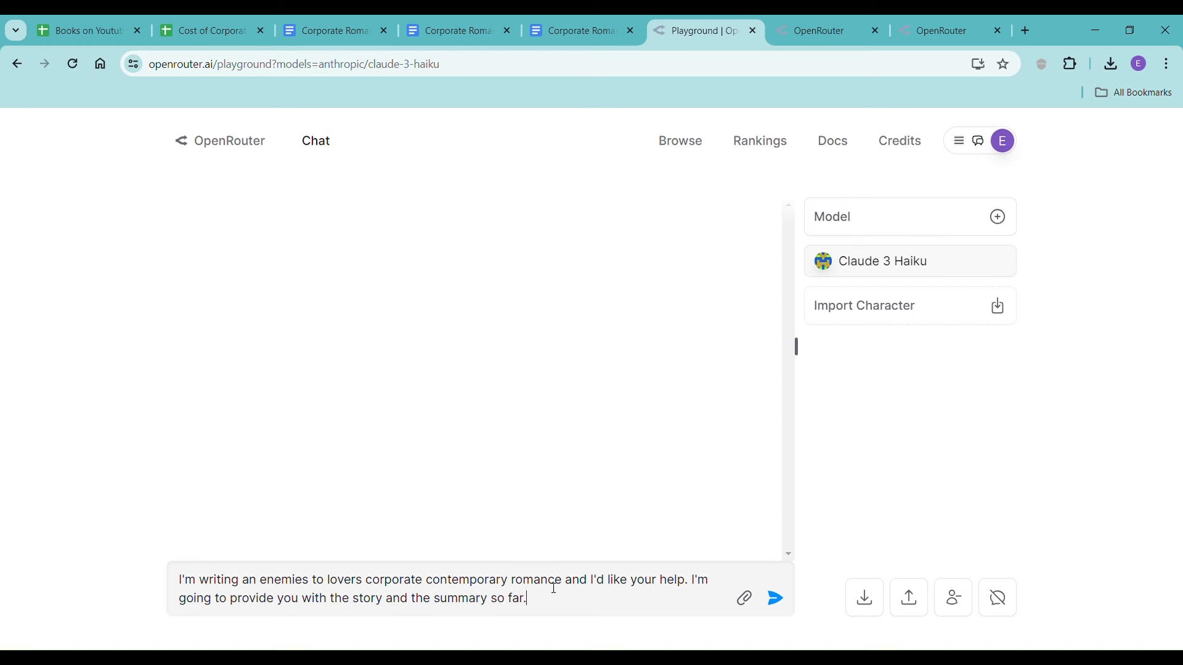
text( I don't need input yet, I just wnat)
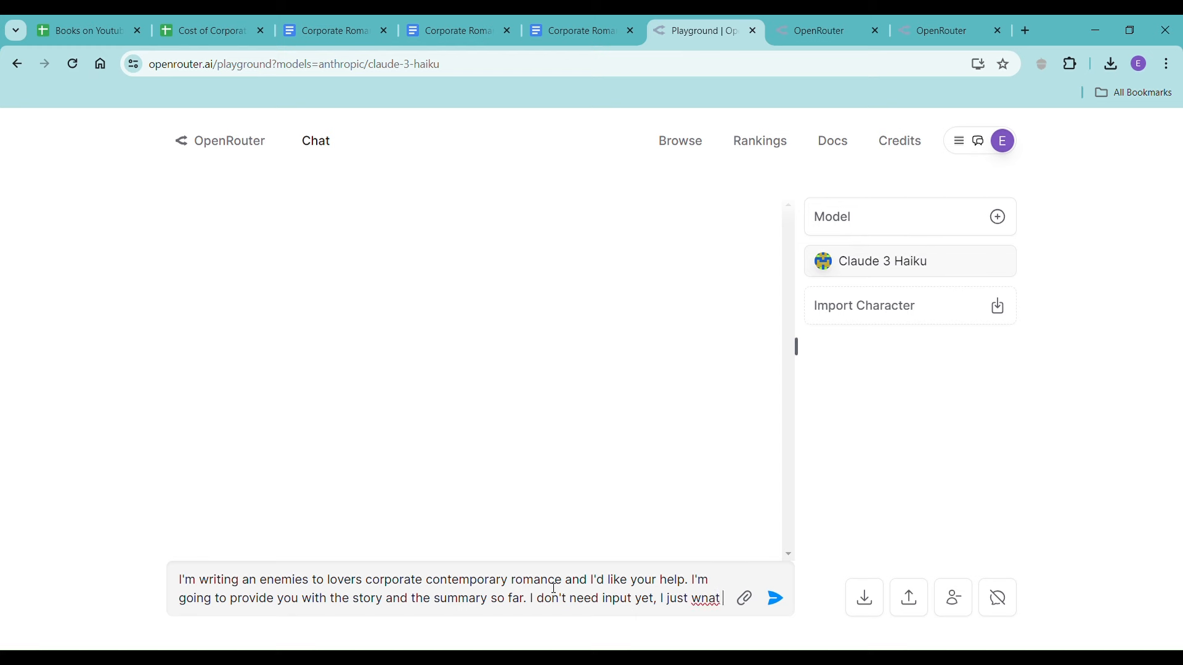
key(BackSpace)
text(you to get up)
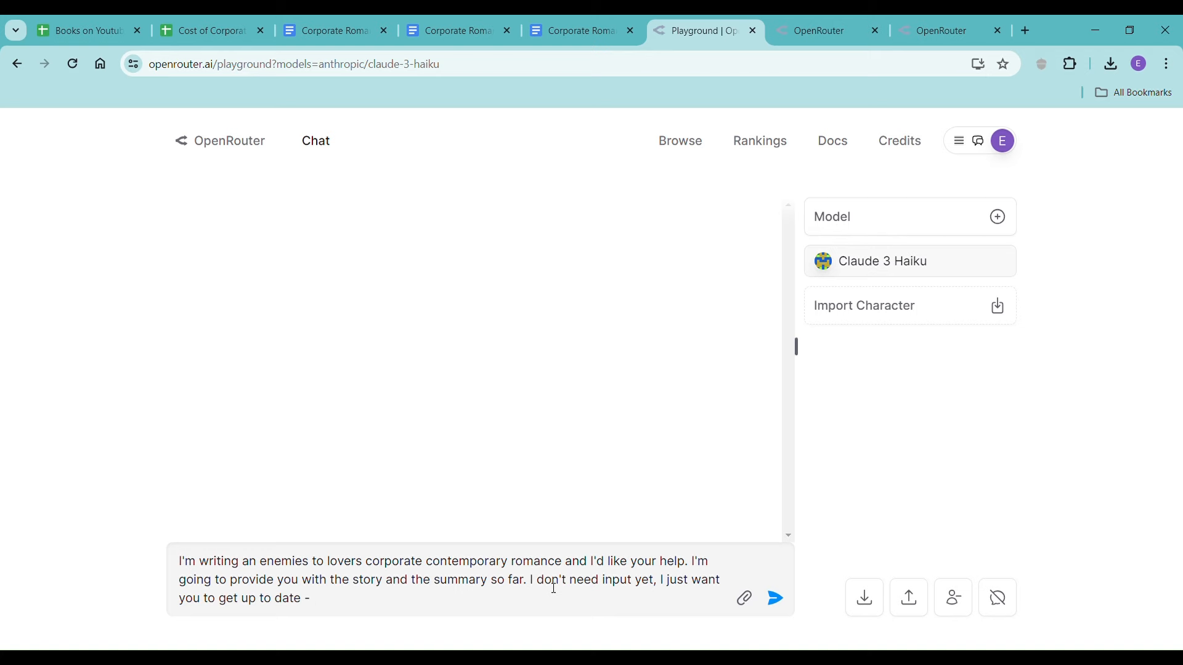
text( to date -)
- Append the full text of the Corporate Romance Building Blocks document to the prompt and send it to Claude 3 Haiku
click(308, 32)
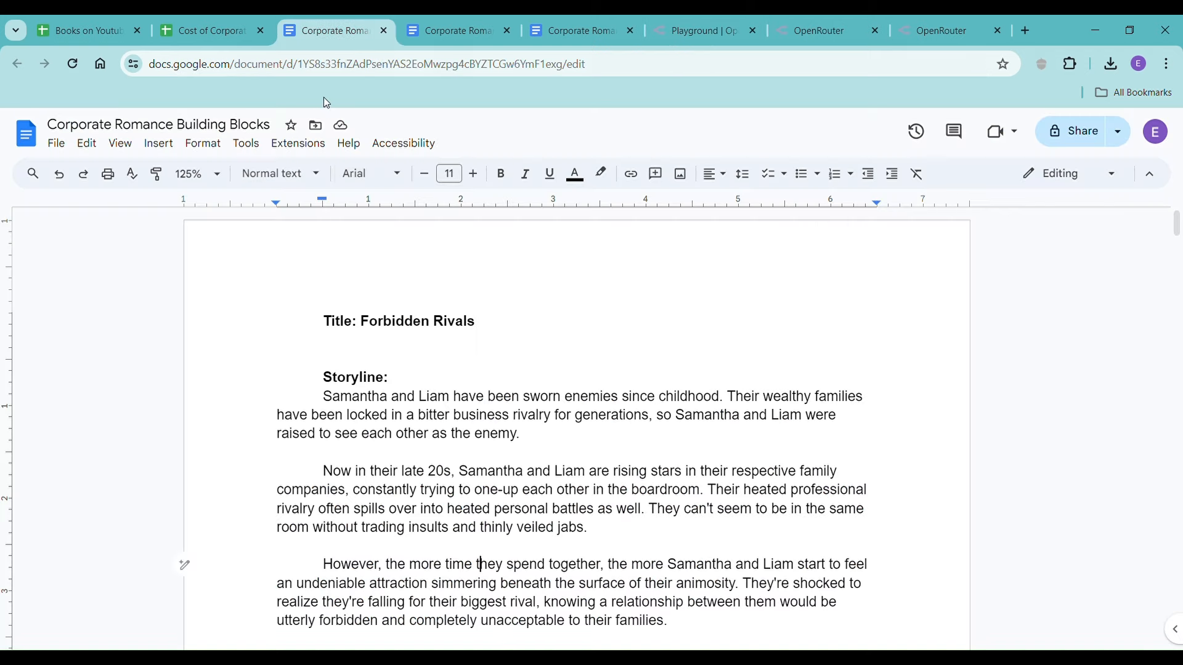
click(445, 462)
key(ctrl+a)
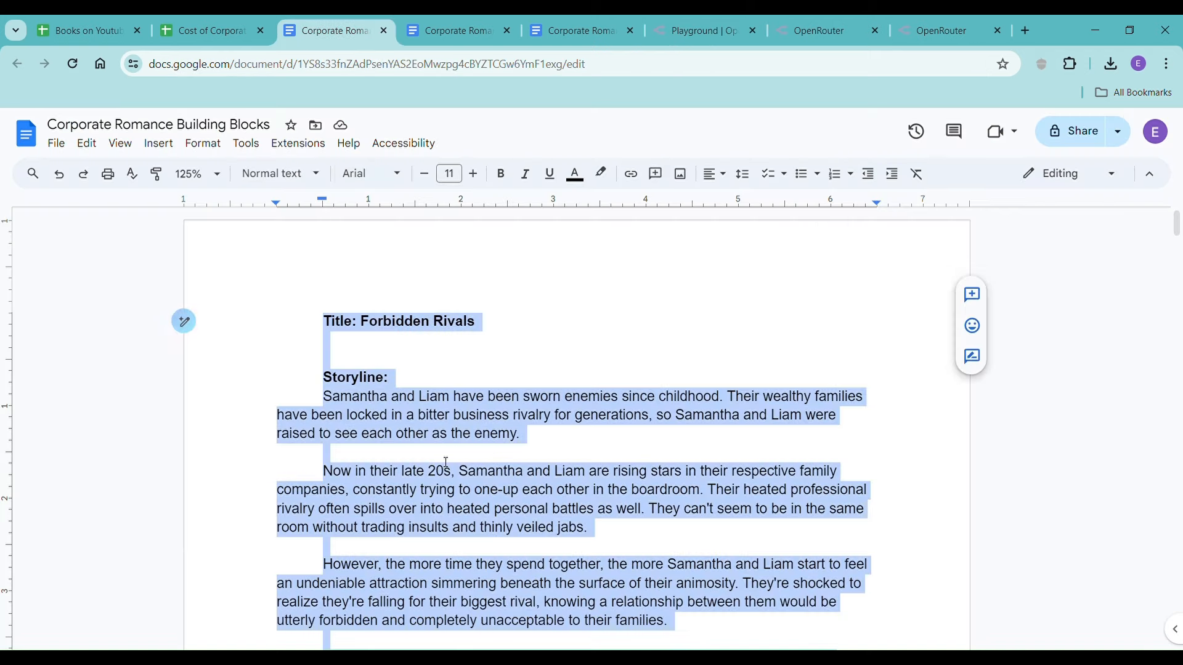
click(470, 37)
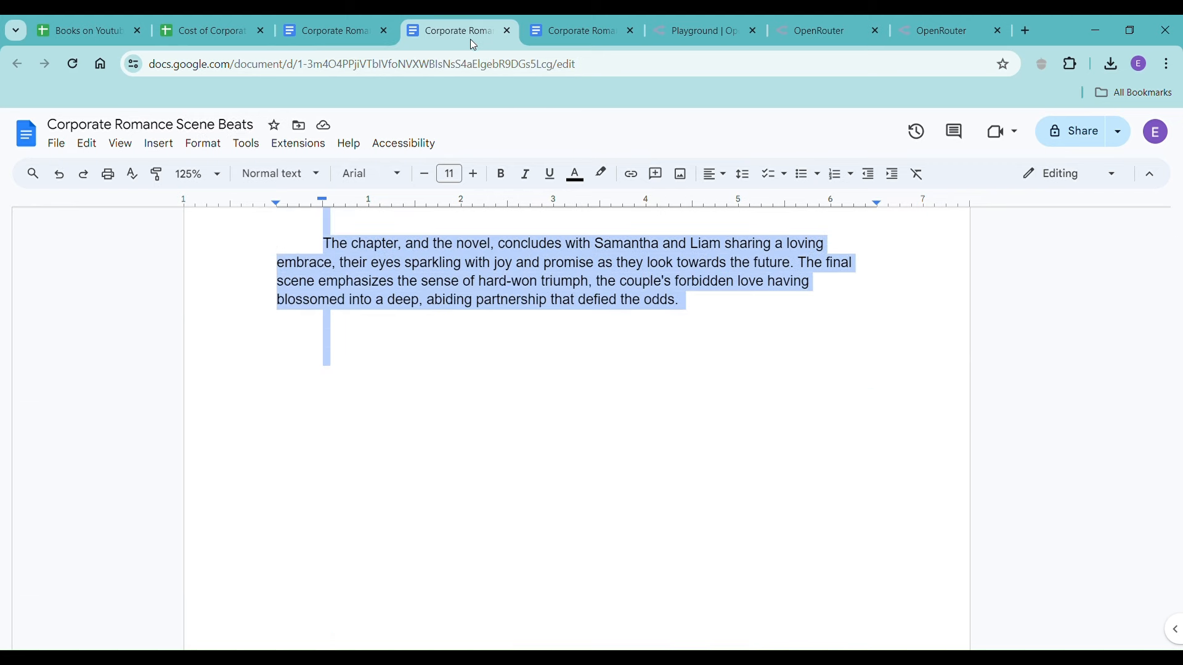
click(689, 34)
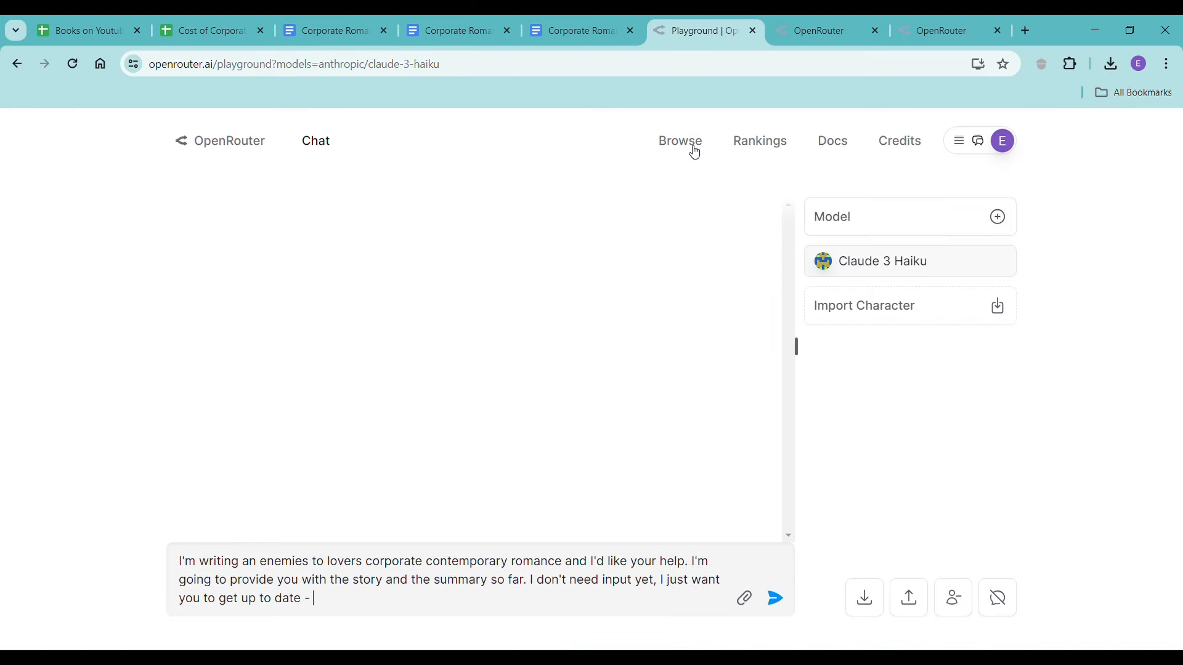
click(500, 599)
key(ctrl+v)
key(Return)
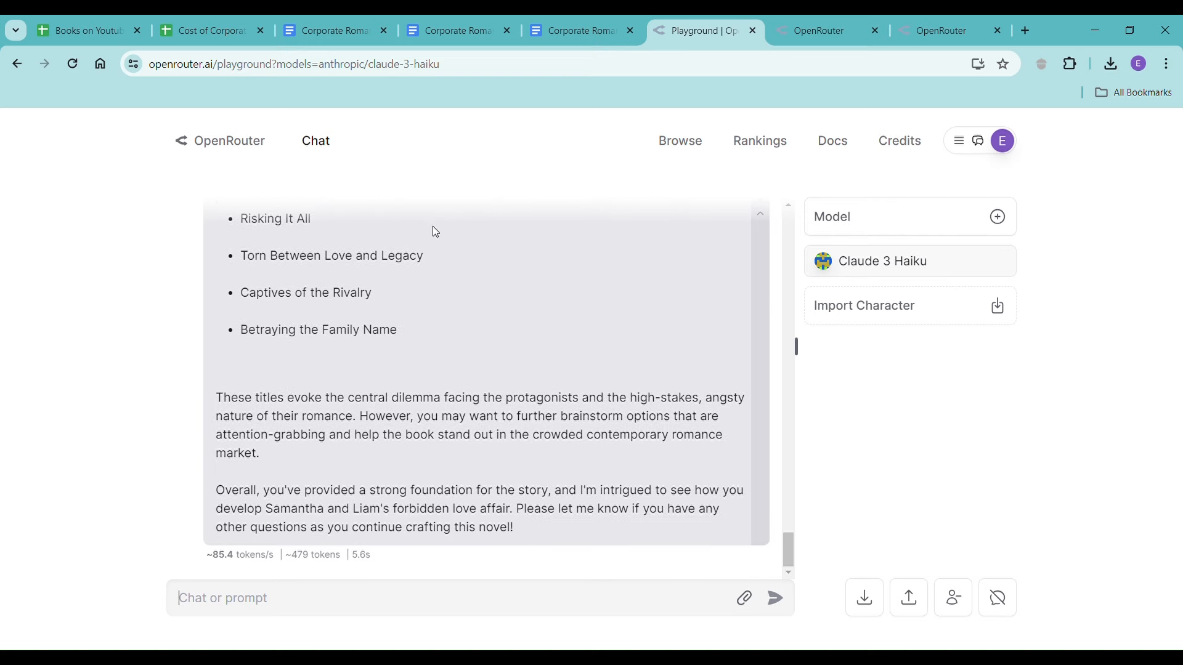
- Look back through the Corporate Romance Scene Beats document to its beginning, and examine the Chapter One and Chapter Two scenes
click(453, 31)
click(497, 369)
scroll(568, 353, up, 6)
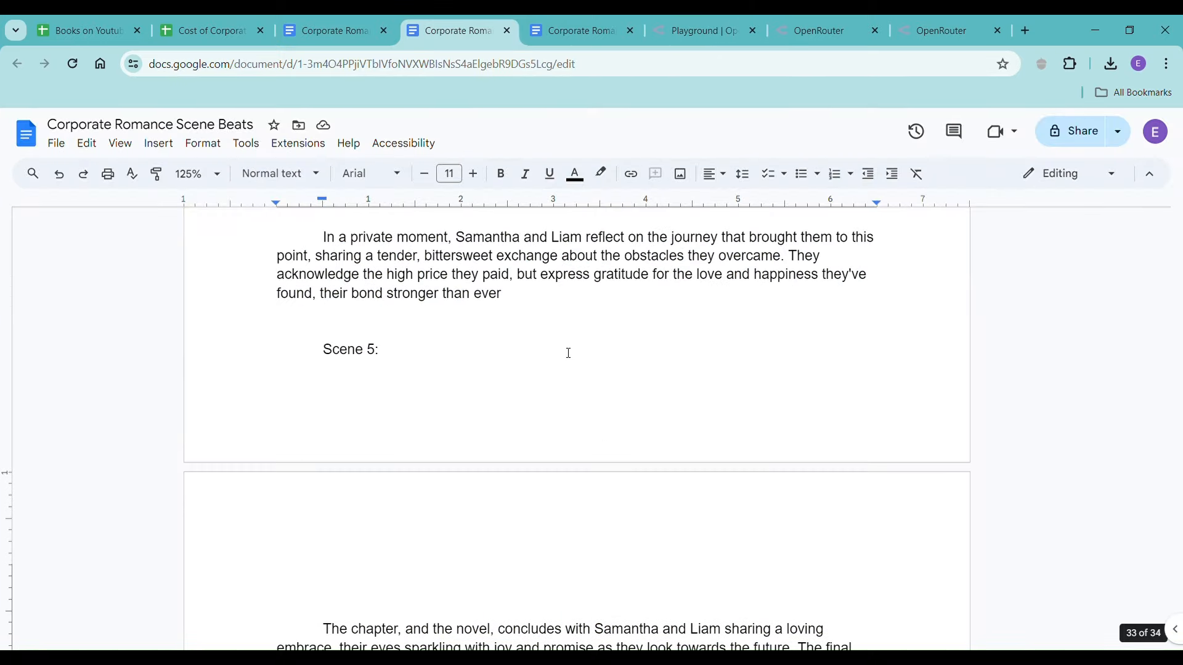
scroll(568, 353, up, 15)
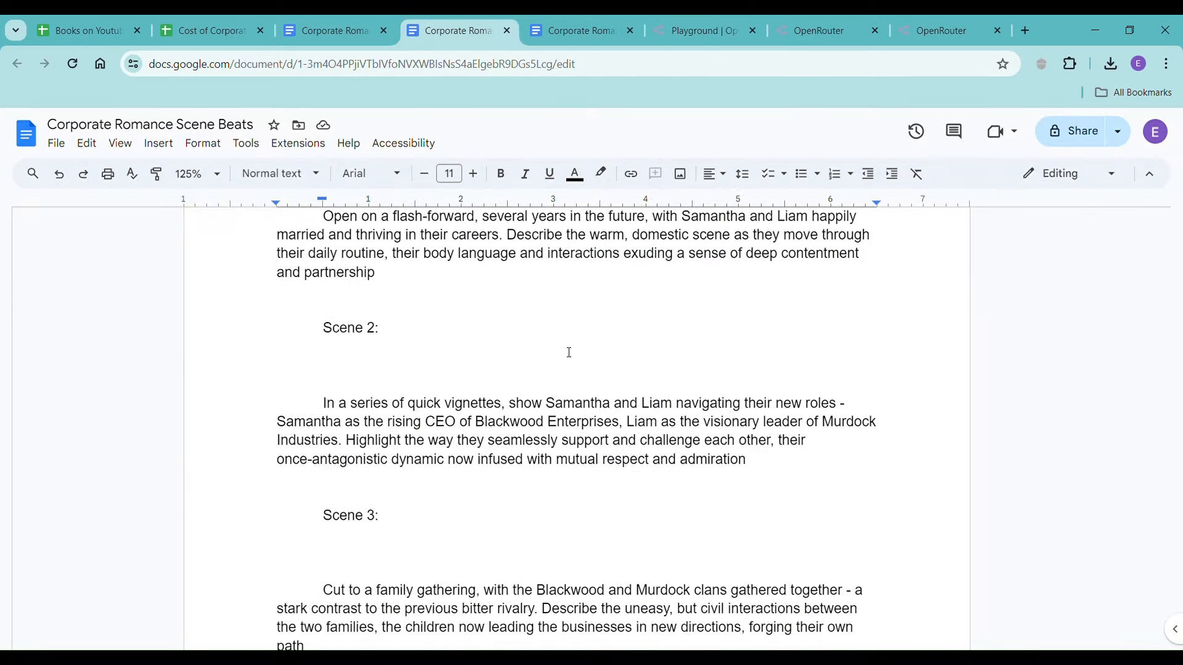
scroll(569, 352, up, 20)
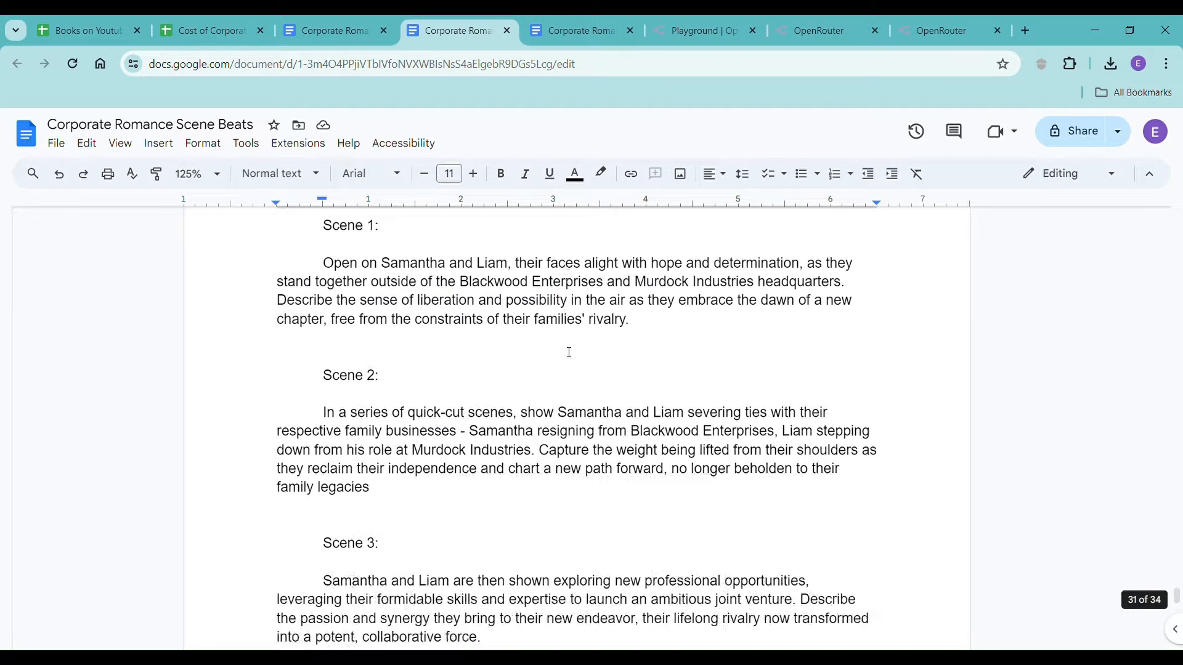
scroll(568, 353, up, 20)
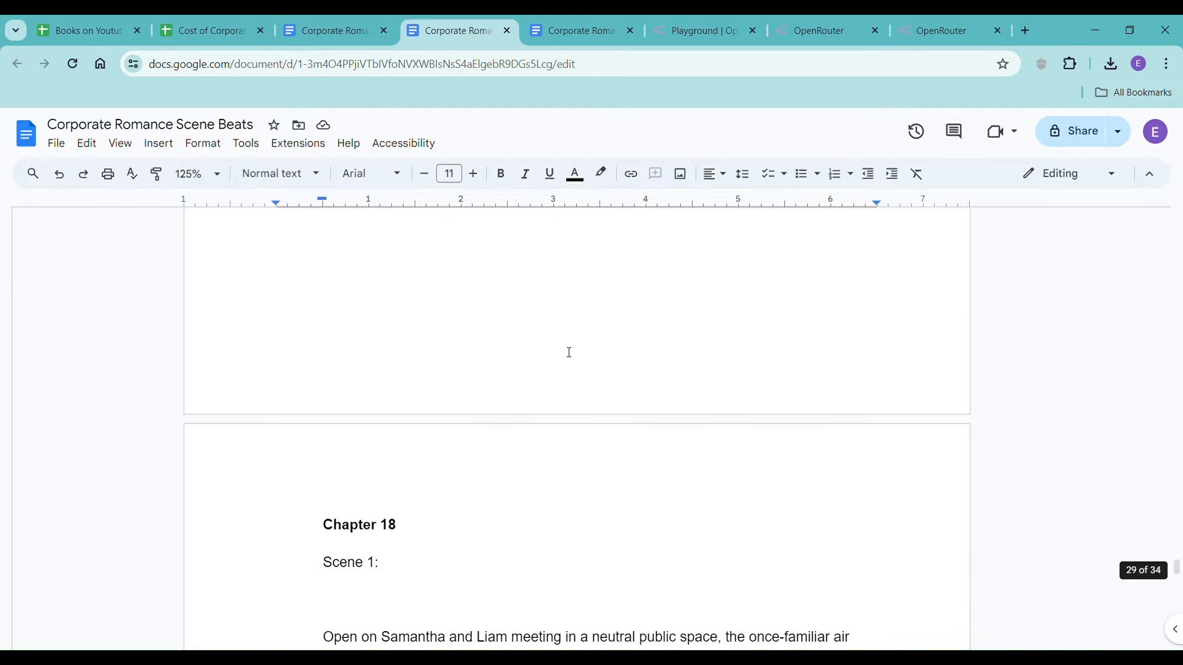
drag(1180, 583, 1180, 202)
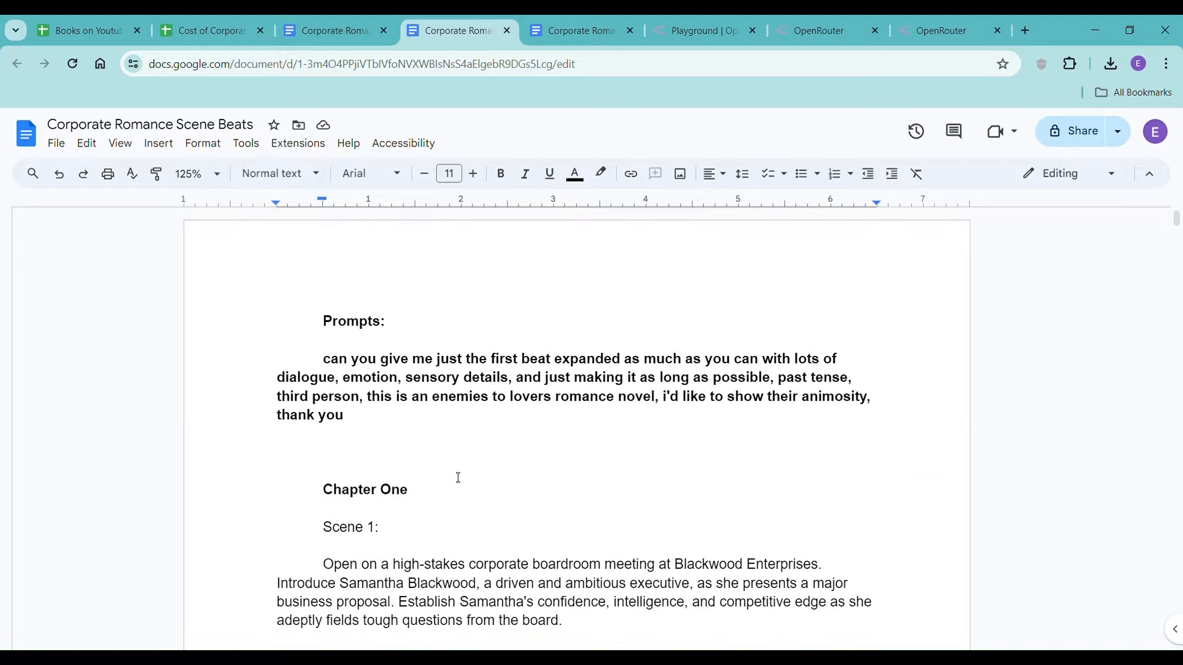
scroll(456, 474, down, 5)
scroll(369, 431, up, 1)
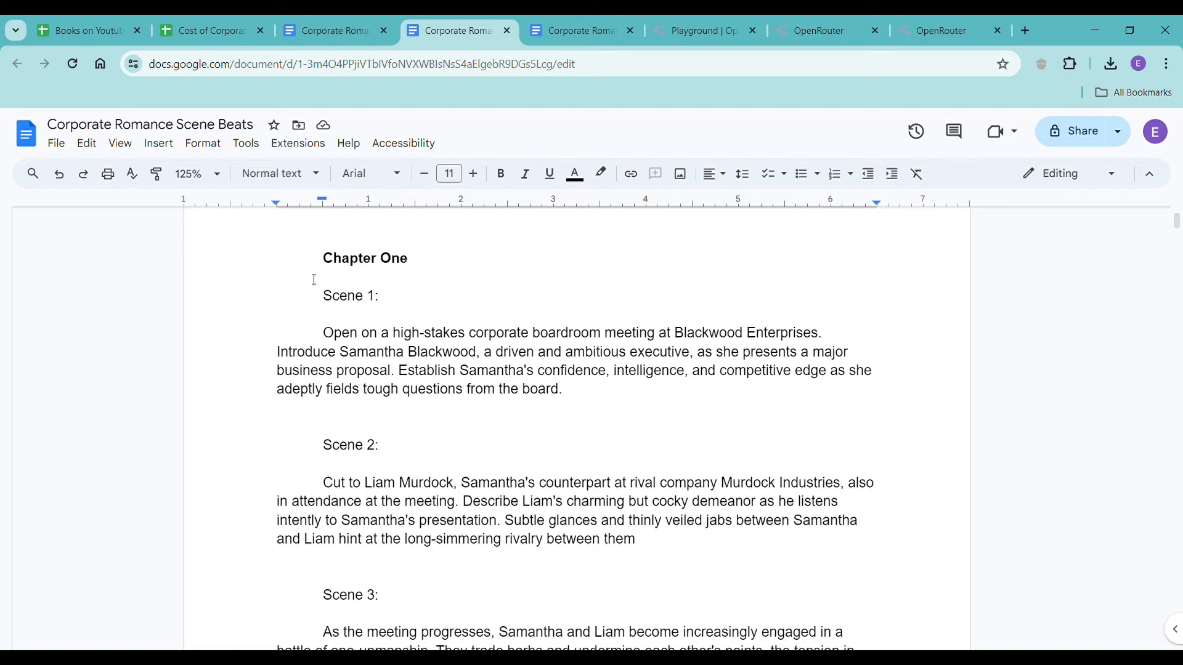
scroll(313, 290, up, 1)
scroll(312, 328, down, 2)
scroll(312, 333, up, 1)
drag(319, 266, 614, 572)
scroll(614, 571, down, 6)
click(561, 525)
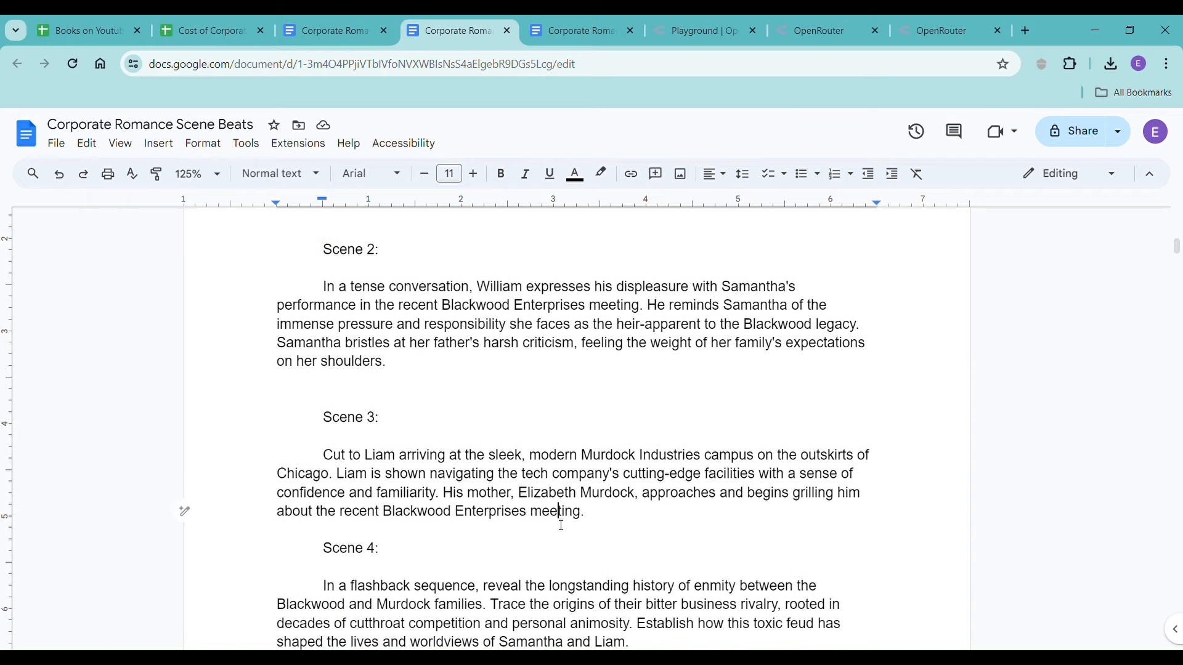
scroll(559, 525, down, 1)
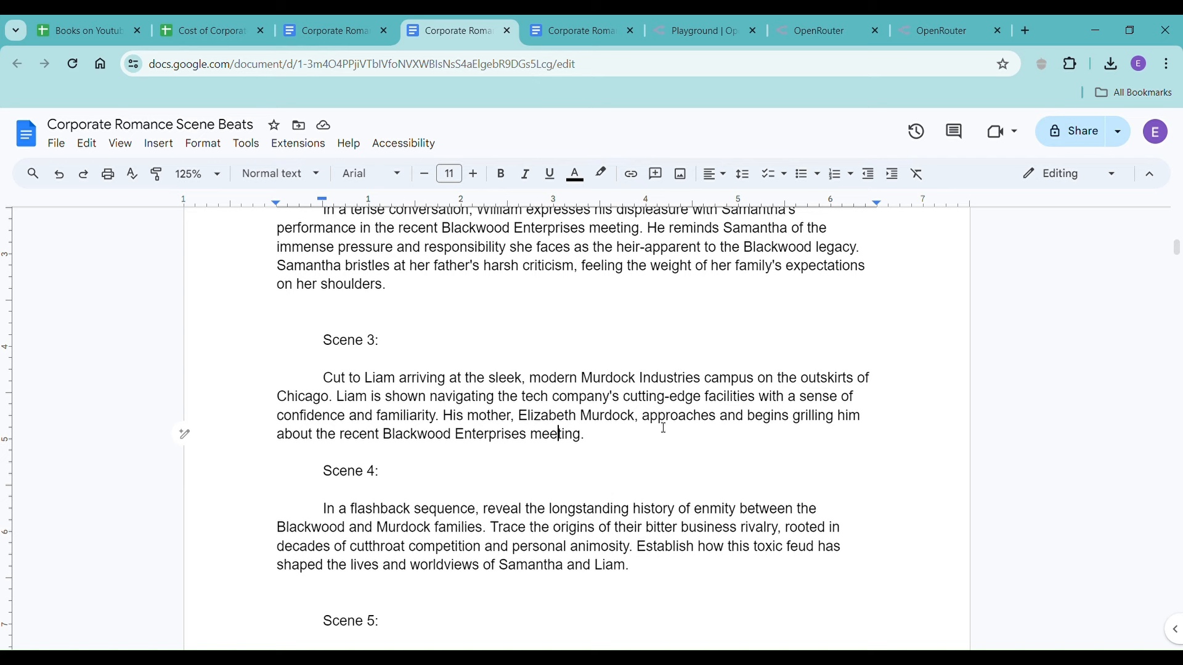
- Send Claude 3 Haiku the Corporate Romance - Haiku document's text up to its last written paragraph, introduced with "and this is the novel so far -"
click(585, 40)
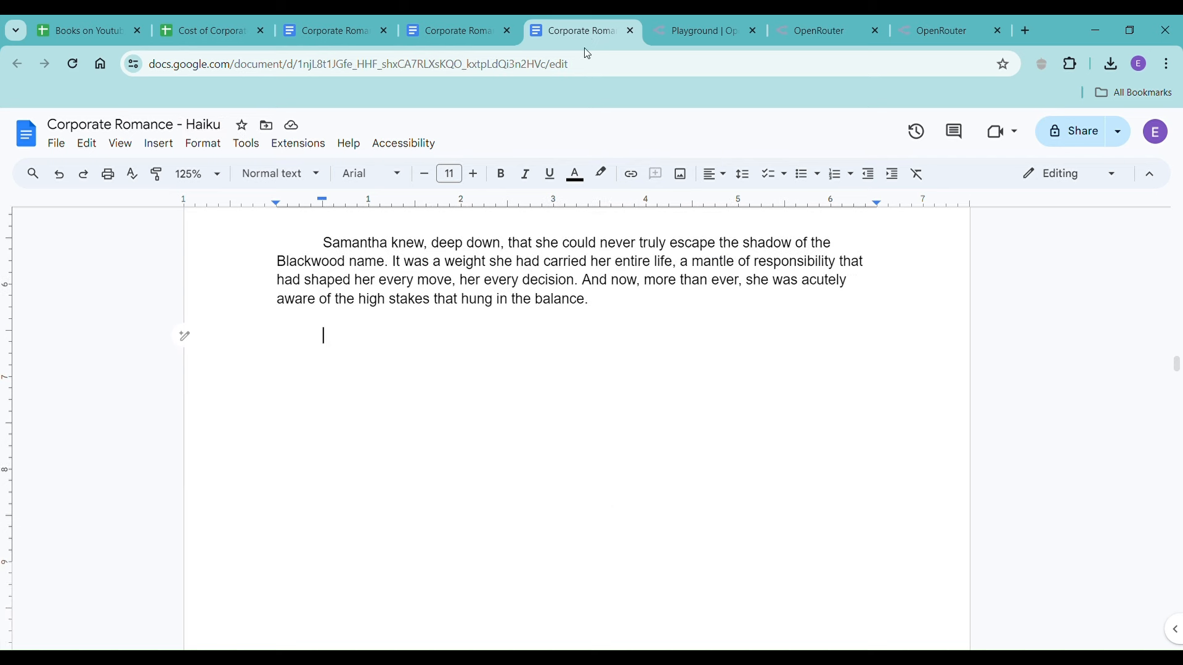
key(ctrl+a)
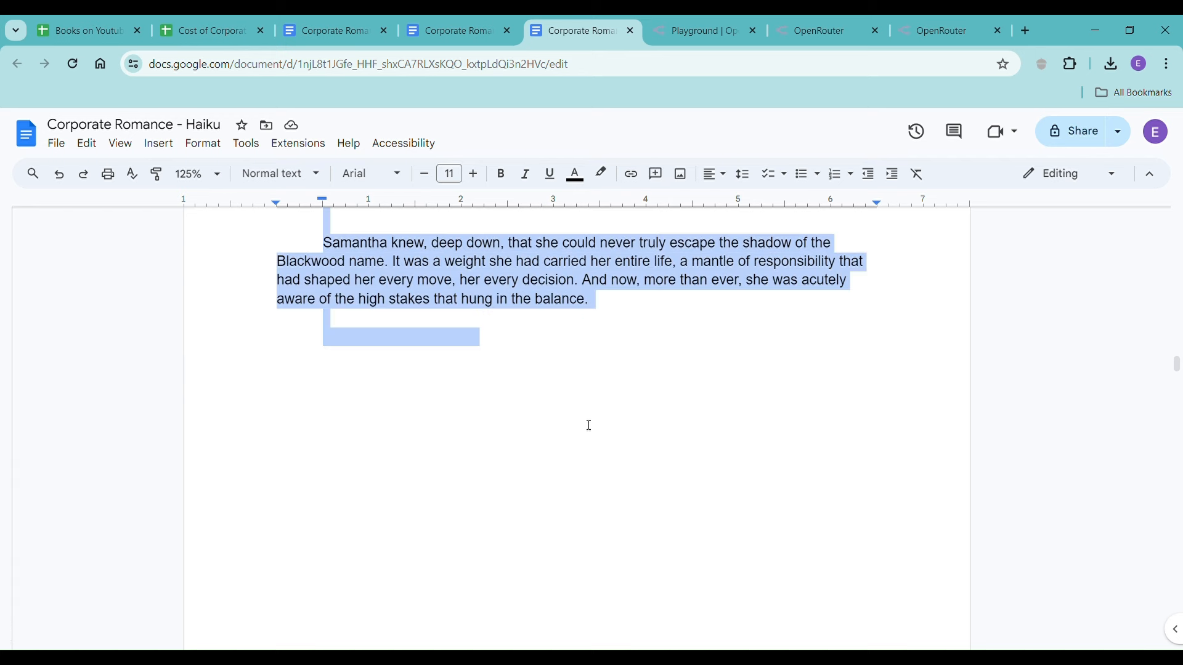
click(600, 453)
click(686, 32)
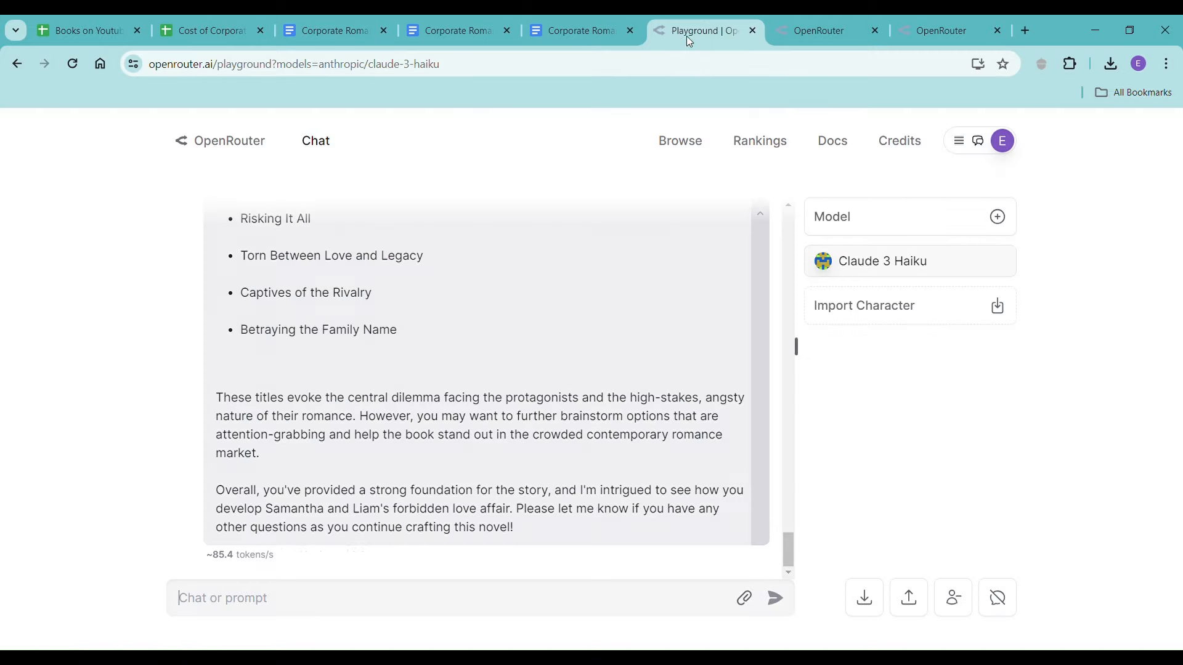
click(496, 604)
text(and this is the novel so)
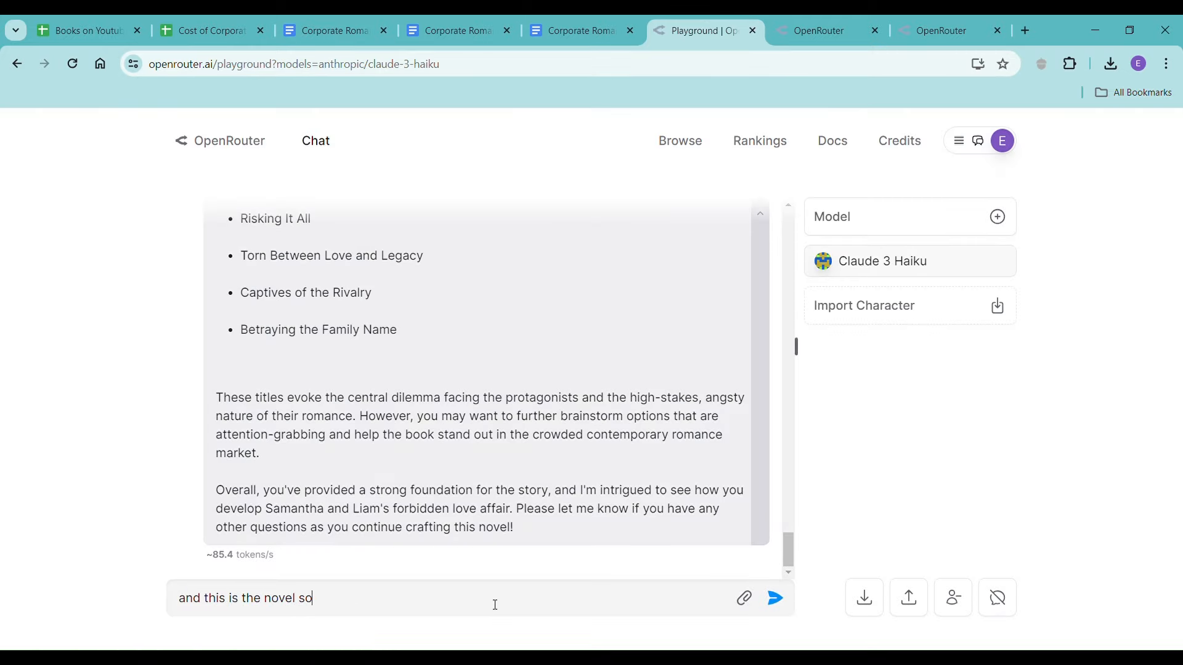
text( far -)
key(ctrl+v)
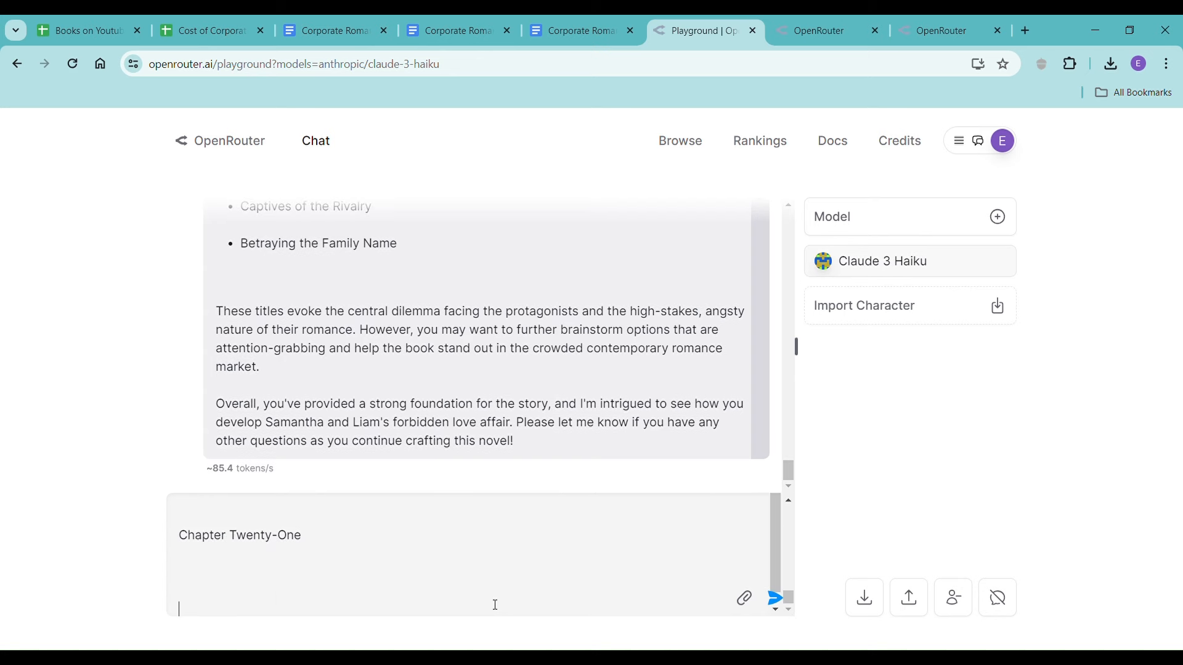
drag(395, 563, 183, 609)
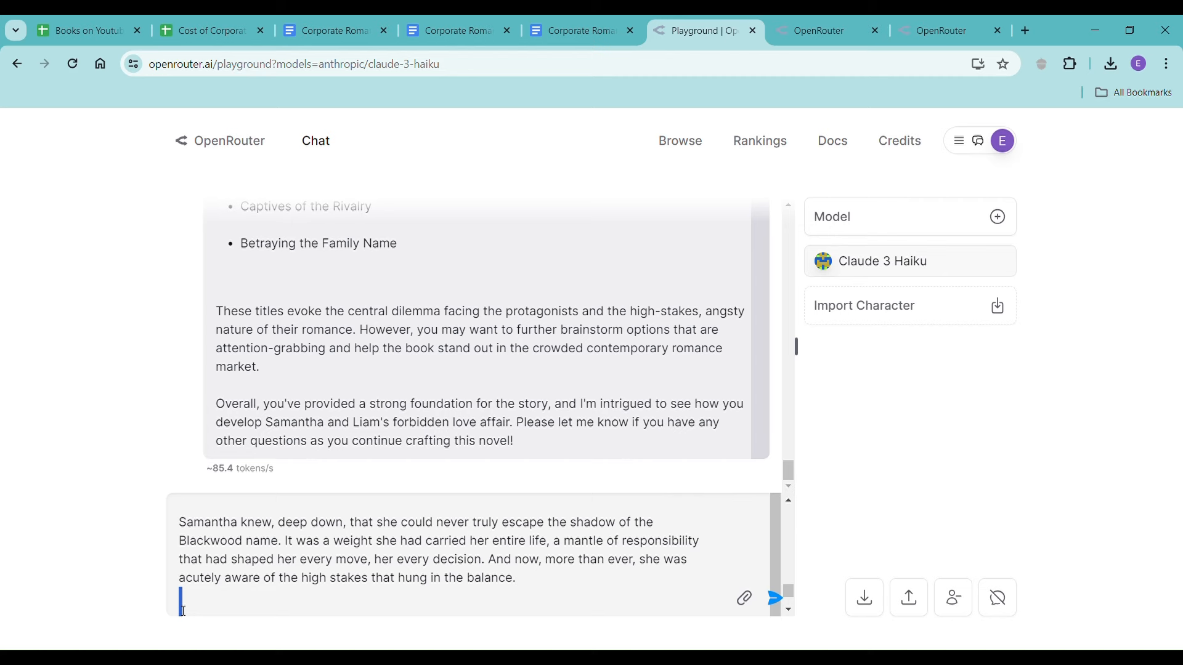
key(Return)
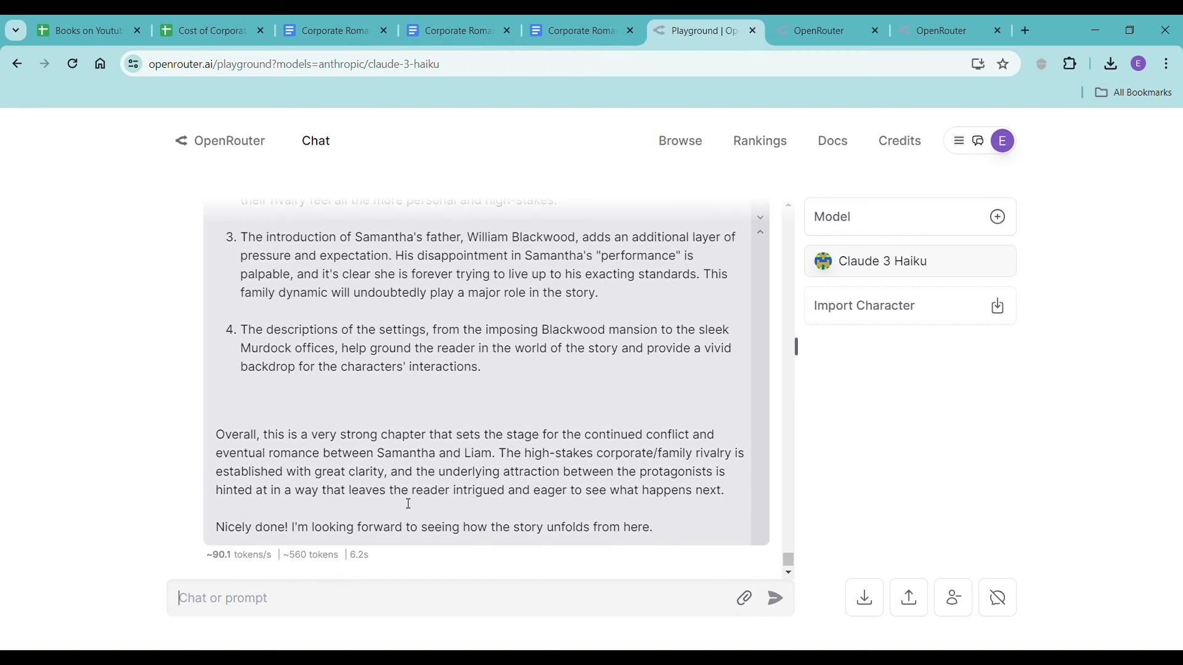
- Read through Claude 3 Haiku's reply about the novel, from its key observations to the closing remarks
click(385, 606)
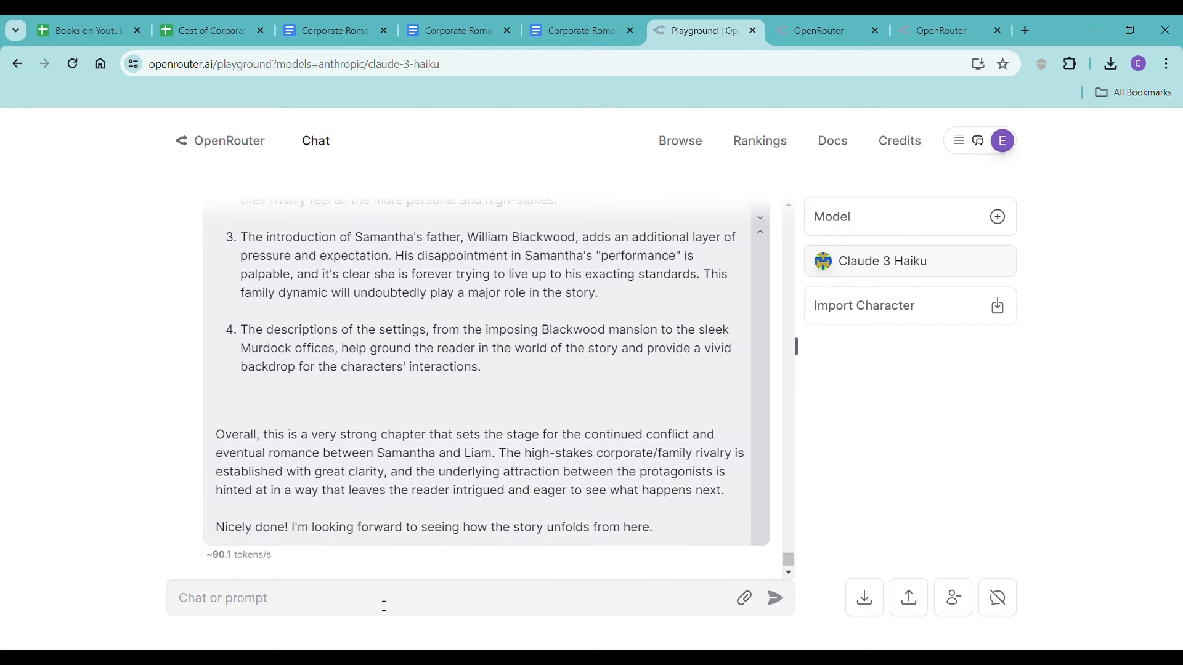
scroll(397, 521, up, 6)
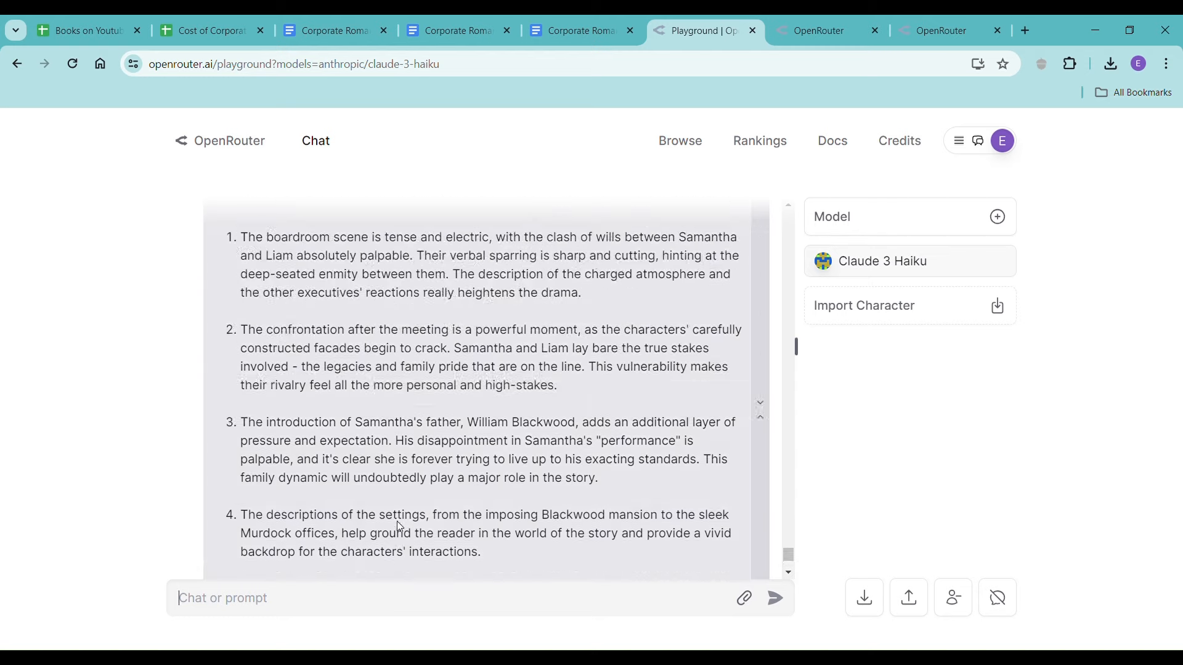
scroll(399, 527, down, 3)
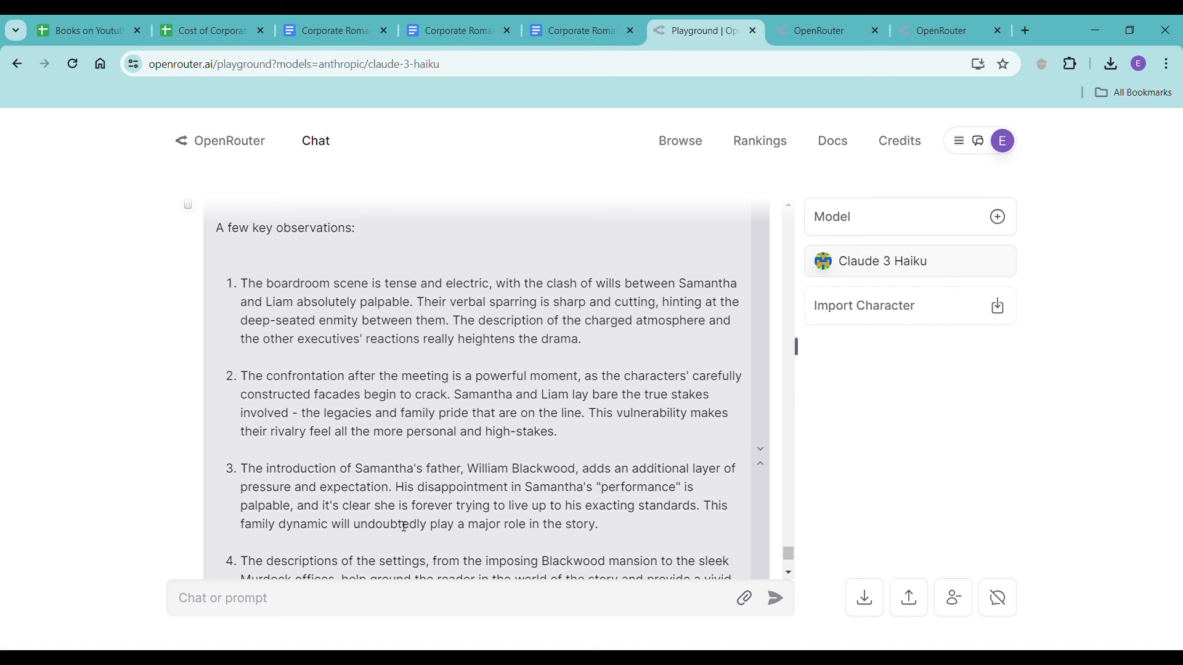
scroll(404, 528, down, 2)
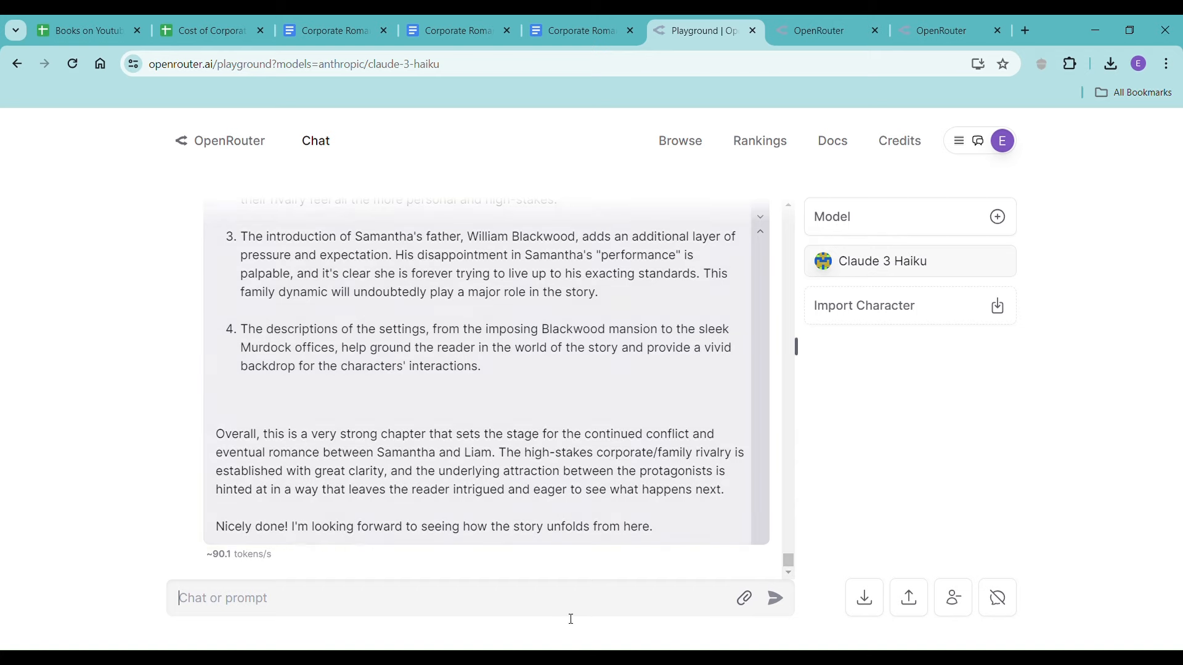
- Add an empty line below the last written paragraph of the Corporate Romance - Haiku document
click(550, 20)
click(378, 343)
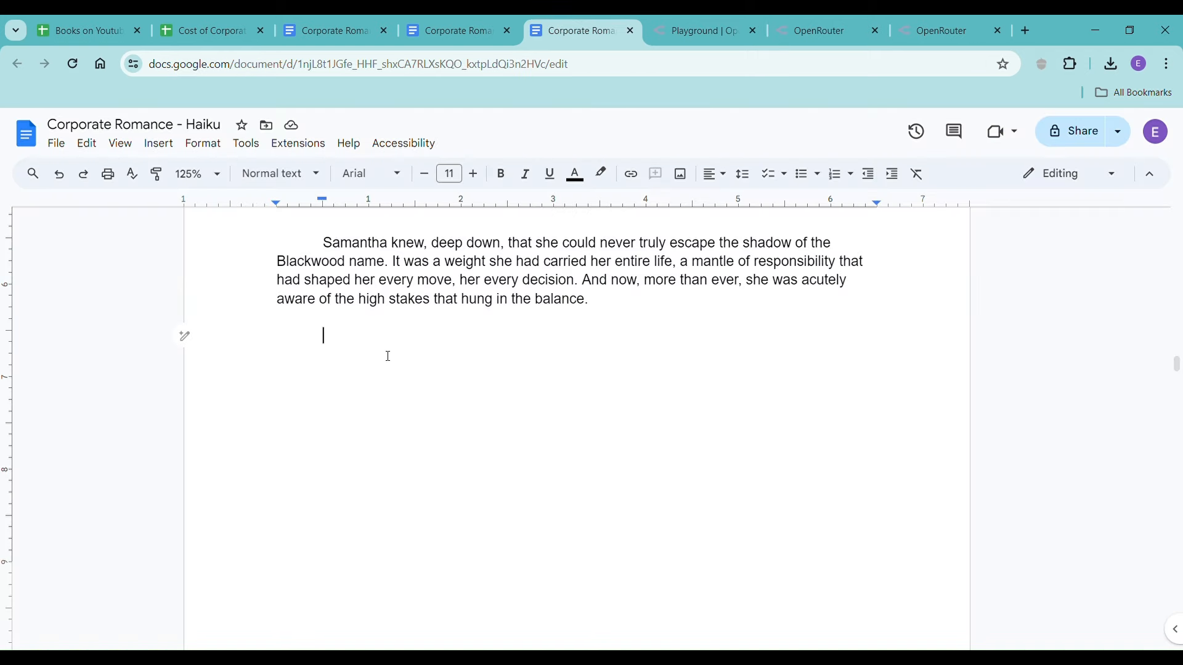
key(Return)
- Copy all six Chapter Two scene beats, from Scene 1 through the chapter-ending Scene 6, from the Corporate Romance Scene Beats document
click(444, 31)
scroll(437, 506, up, 7)
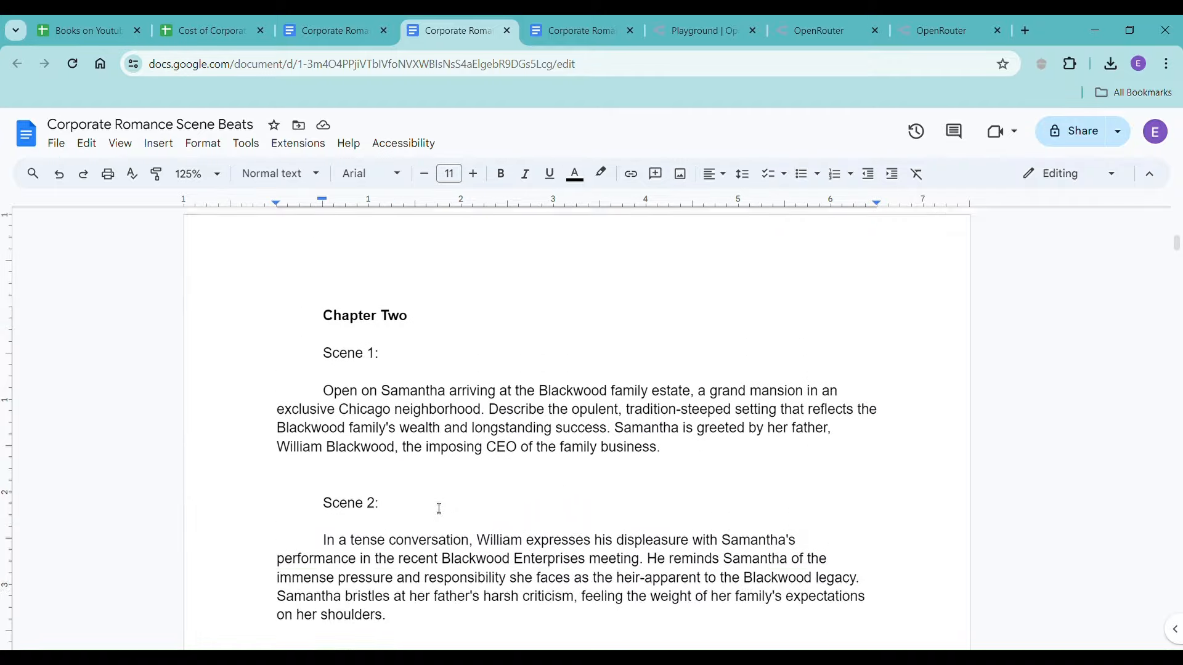
drag(322, 447, 681, 483)
key(ctrl+c)
scroll(672, 514, down, 7)
scroll(679, 508, down, 9)
scroll(678, 507, down, 1)
scroll(681, 483, up, 5)
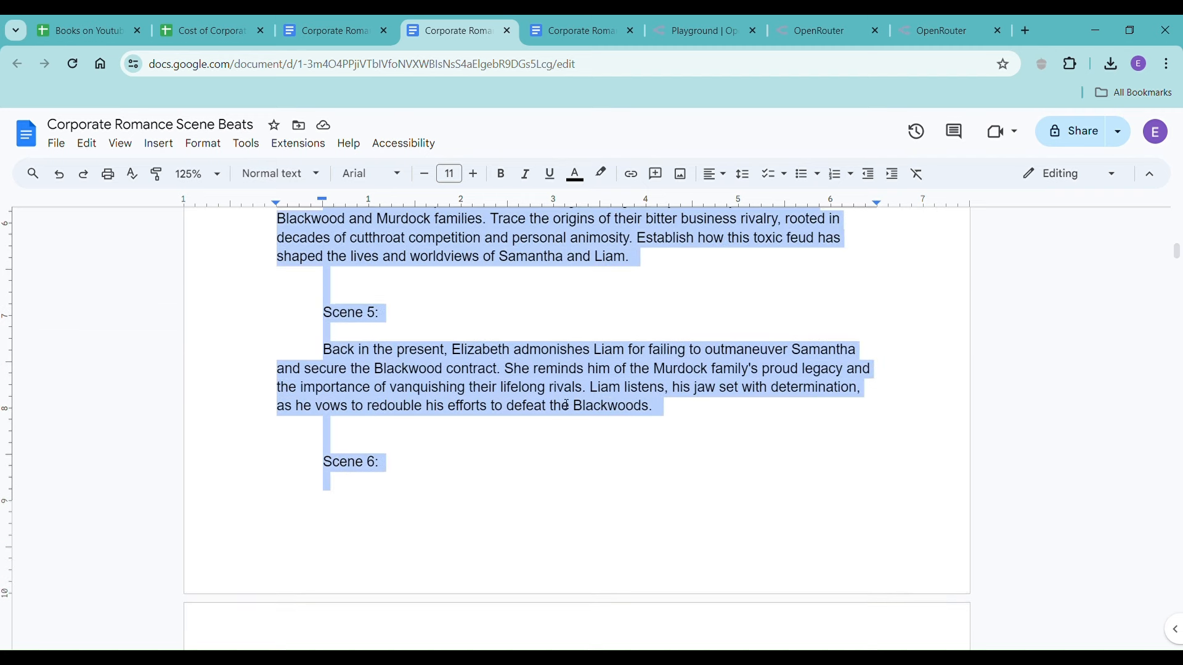
scroll(432, 399, up, 3)
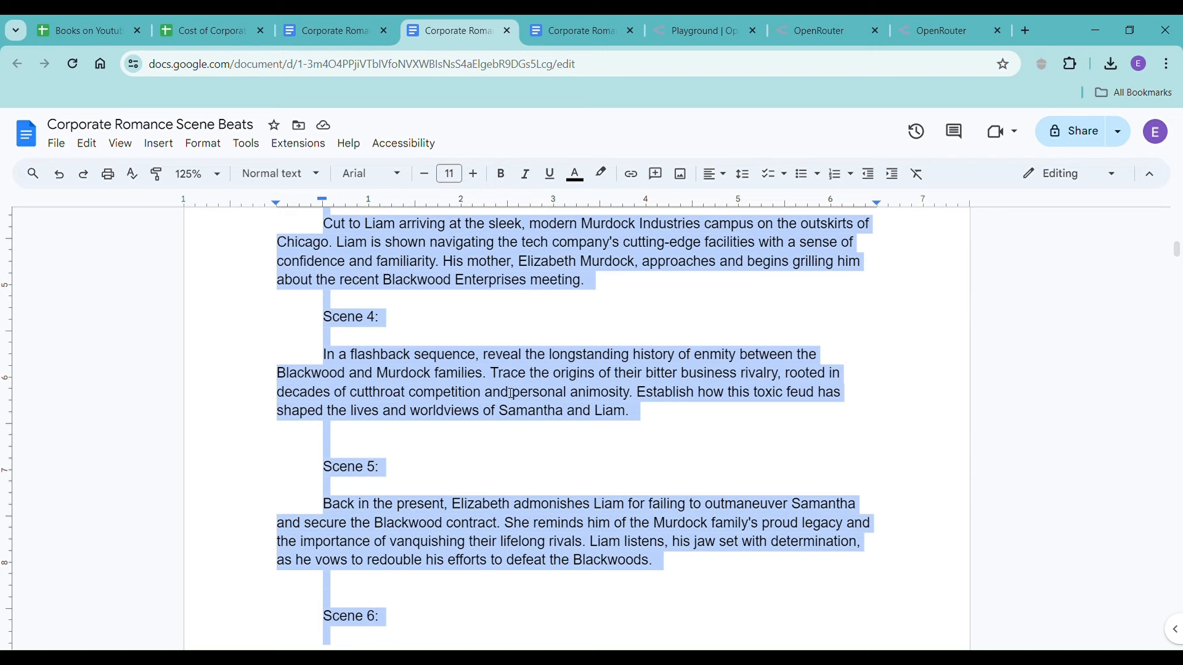
scroll(511, 393, down, 8)
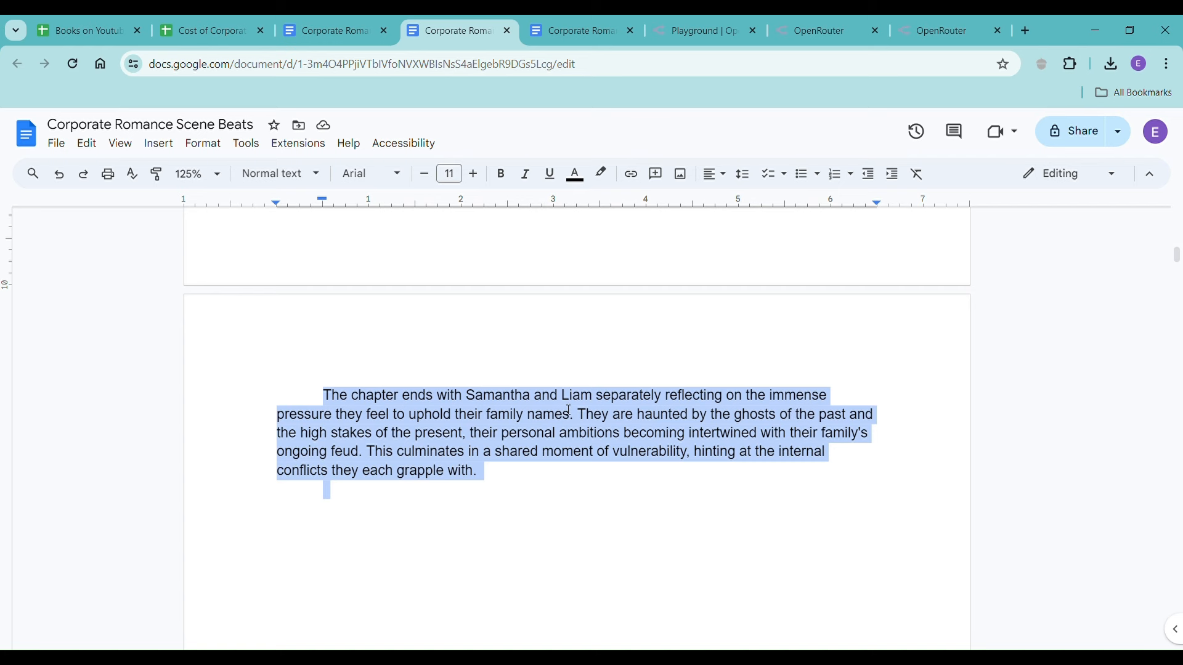
scroll(569, 411, up, 1)
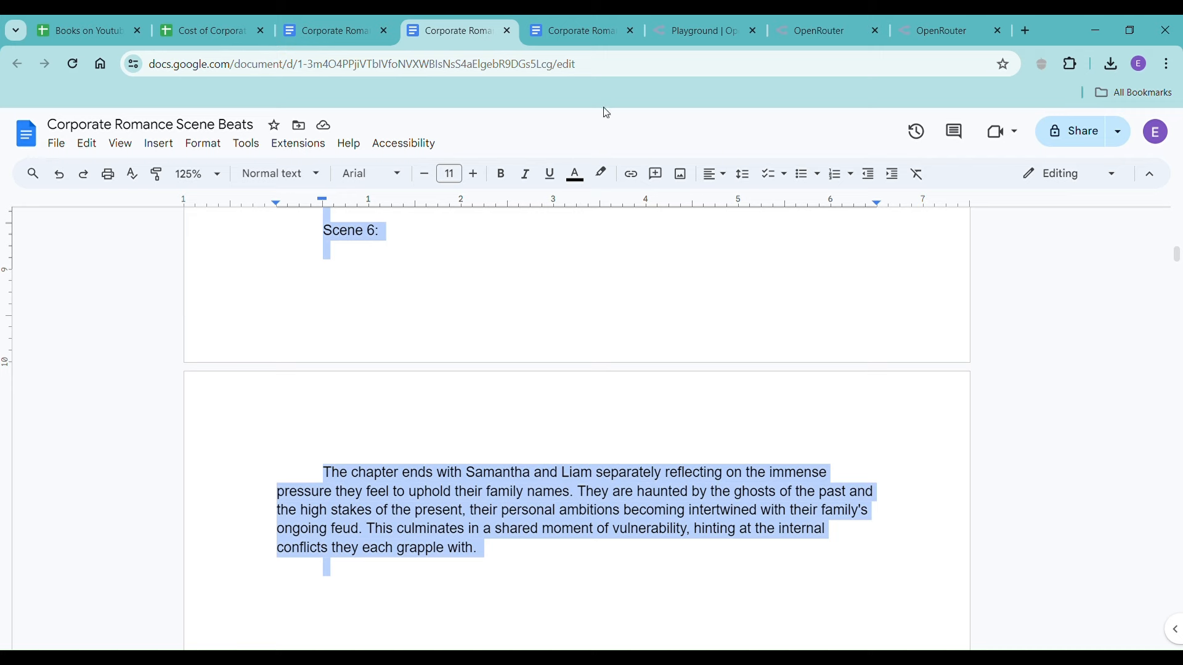
- Send Claude 3 Haiku the copied Chapter Two beats, introduced with "these are the scene beats for chapter two -", and read its reply
click(601, 37)
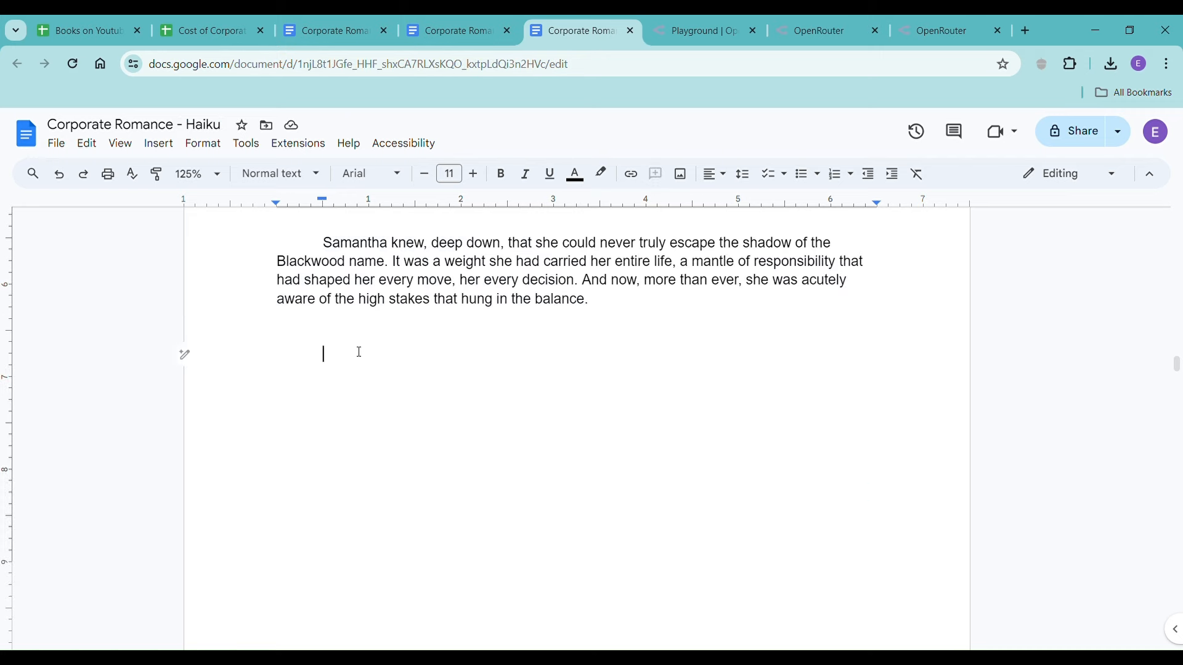
click(696, 31)
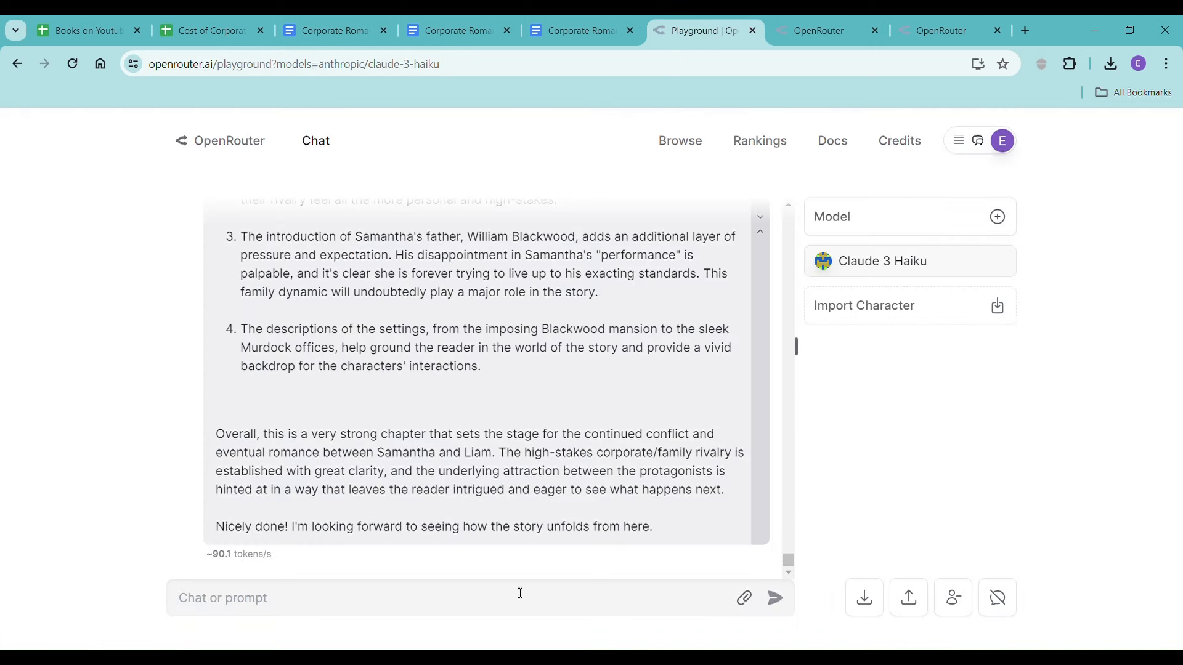
text(these are the )
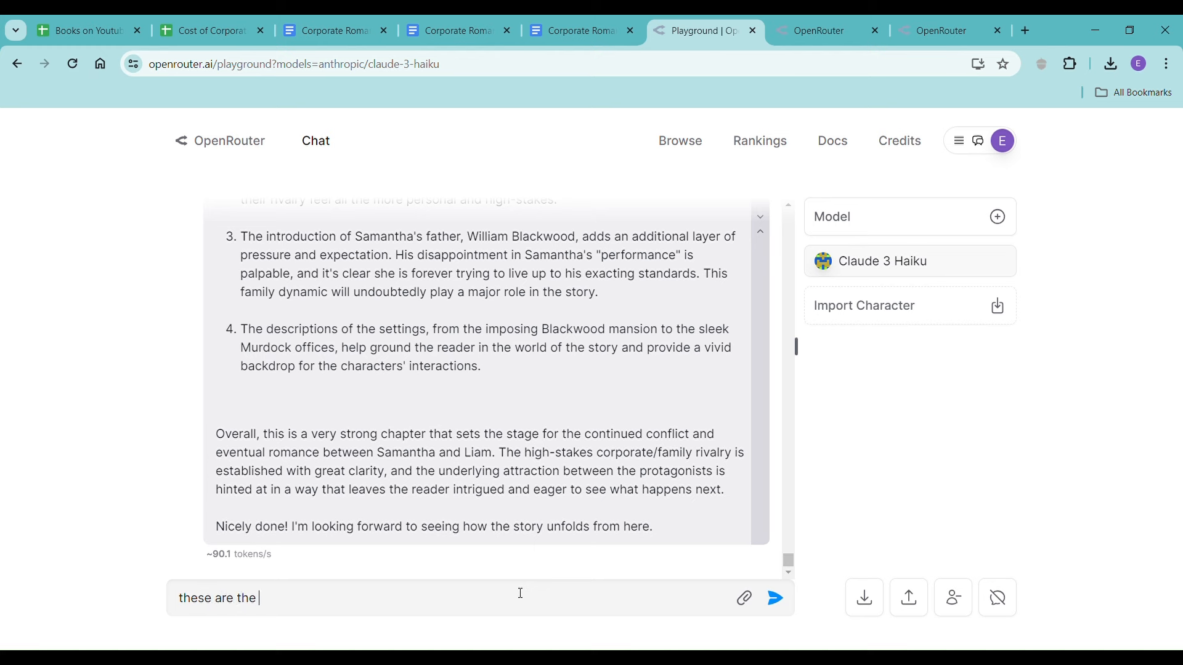
text(scene beats for chapter two -)
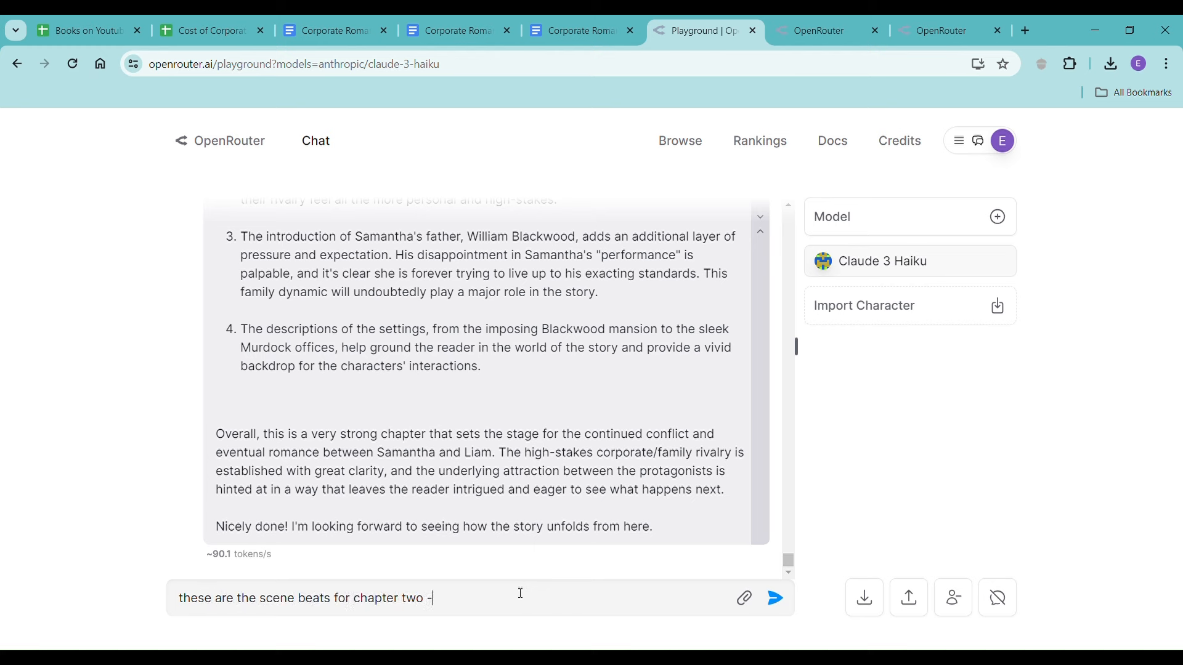
key(ctrl+v)
key(Return)
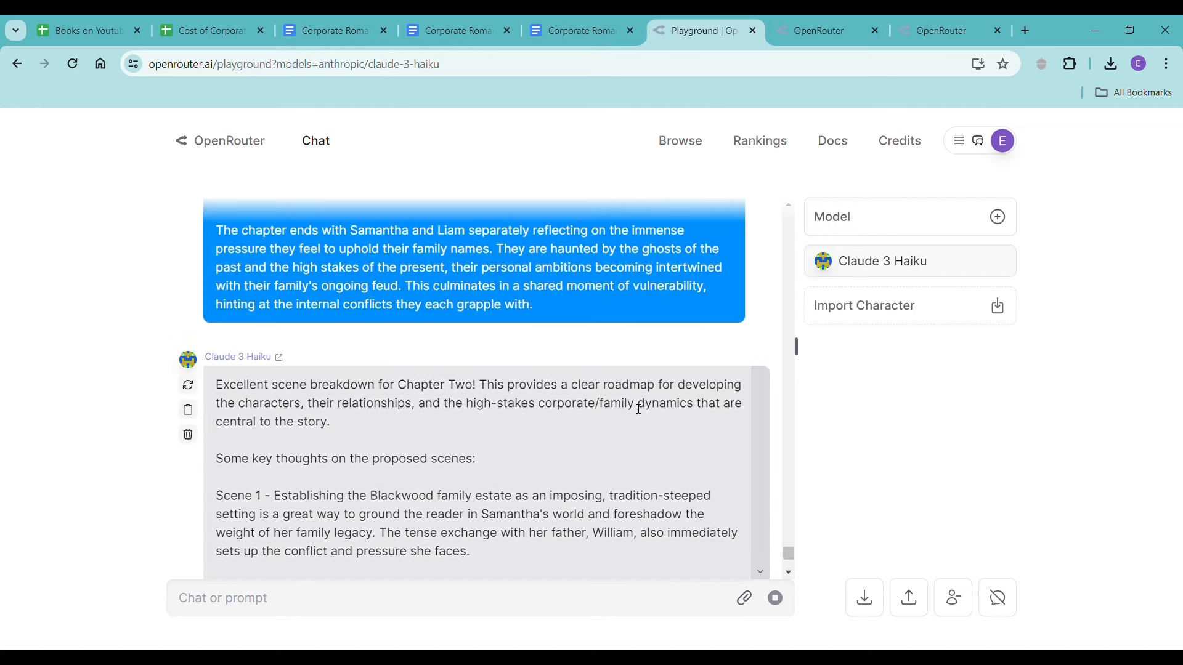
scroll(638, 409, down, 4)
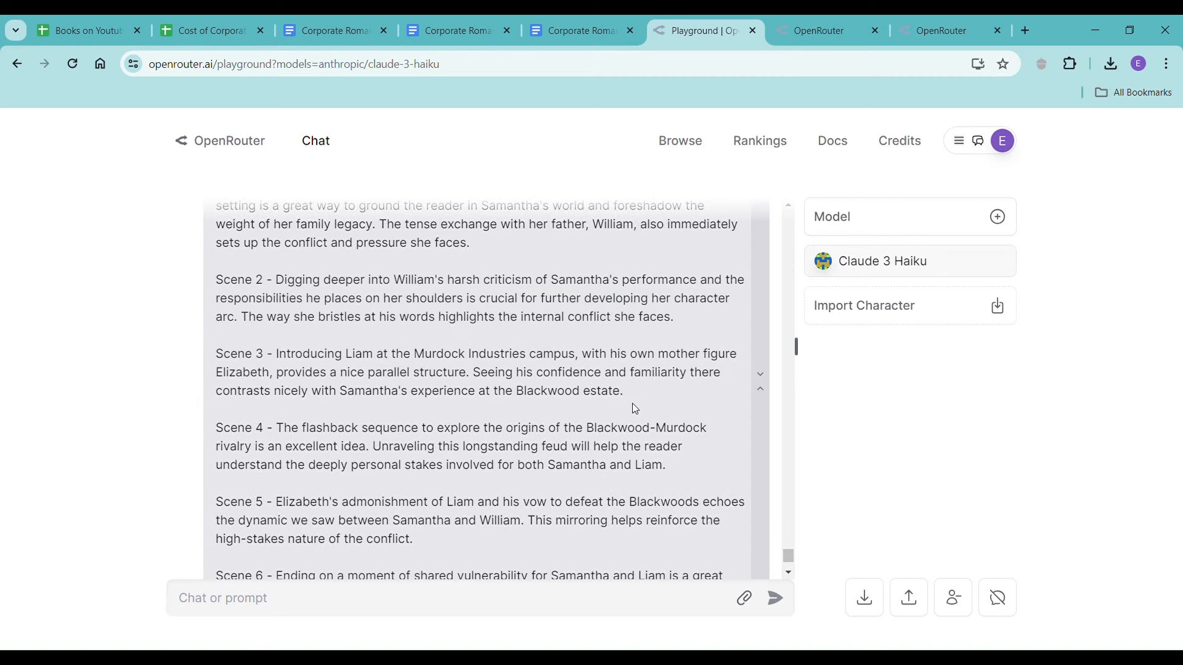
scroll(635, 409, down, 3)
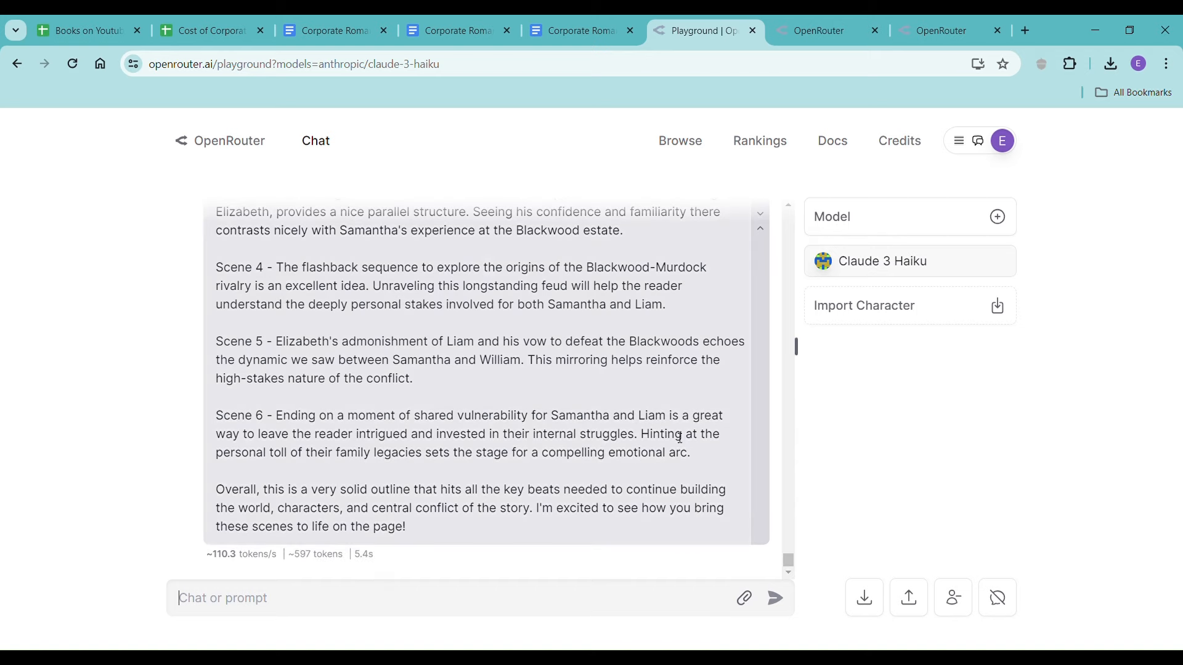
- Look back through Chapter Two in the Corporate Romance - Haiku document to check which scenes are already written
click(588, 29)
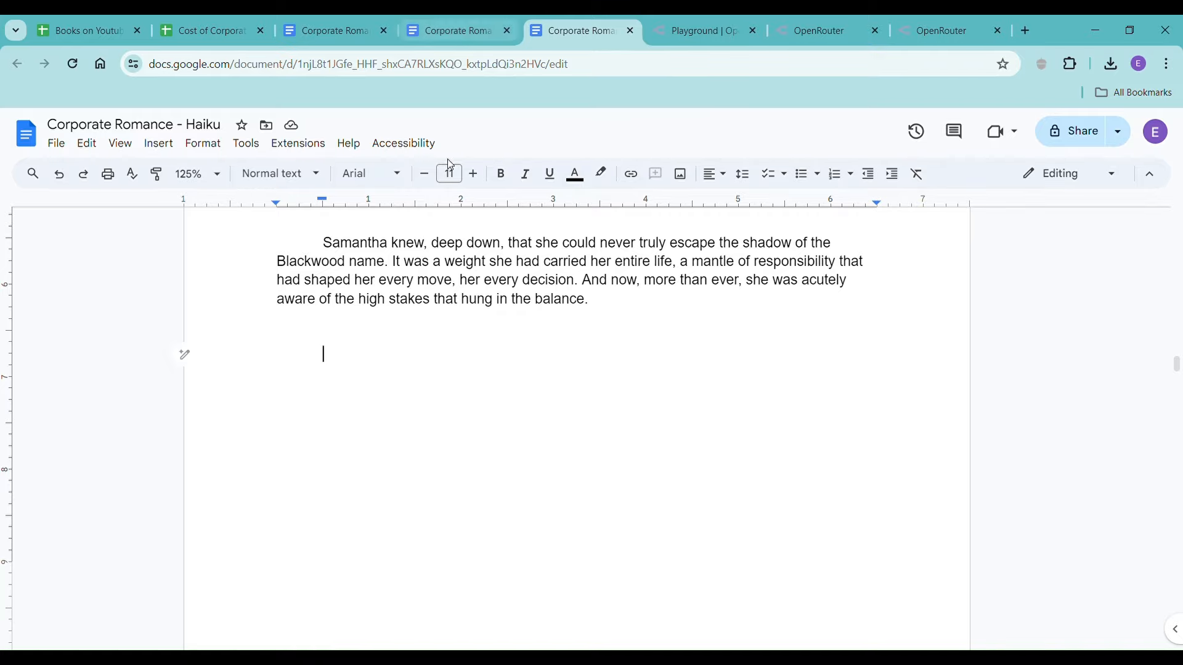
scroll(451, 282, up, 15)
scroll(451, 282, up, 10)
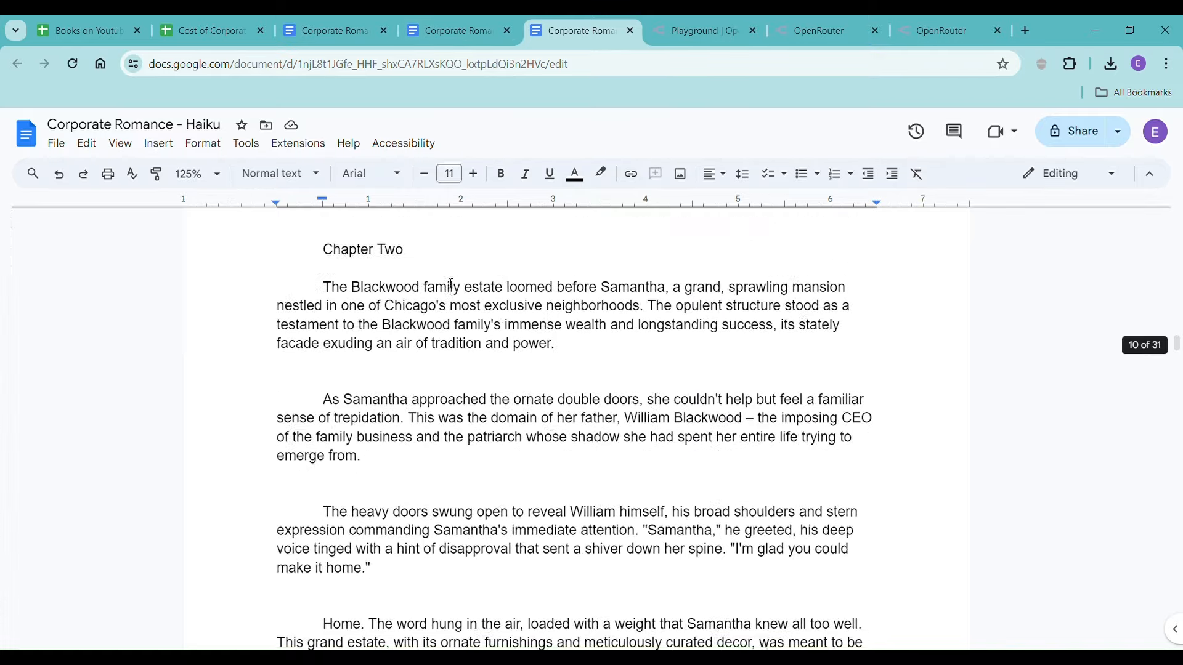
scroll(628, 404, down, 10)
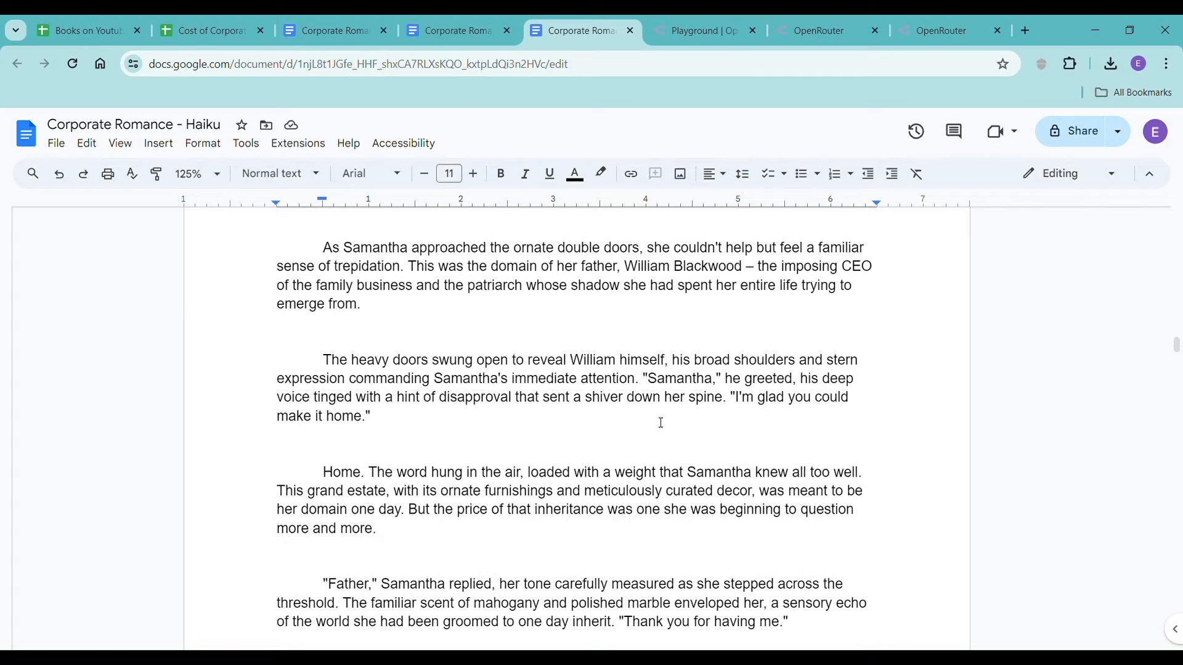
scroll(775, 428, down, 5)
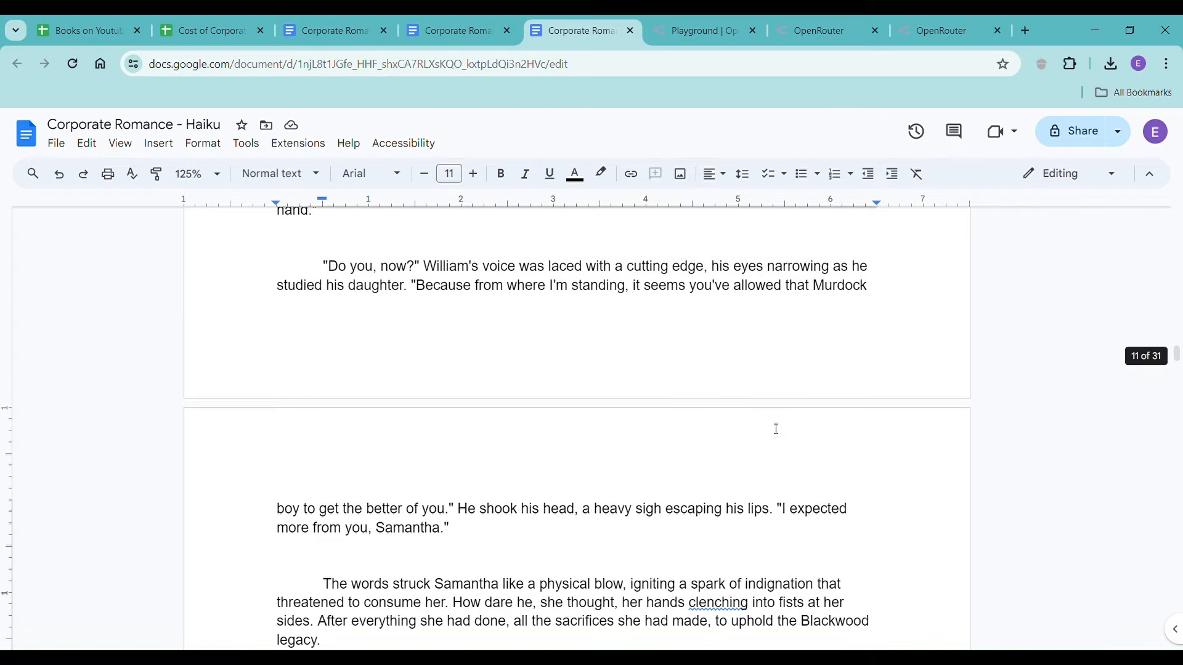
scroll(588, 489, down, 3)
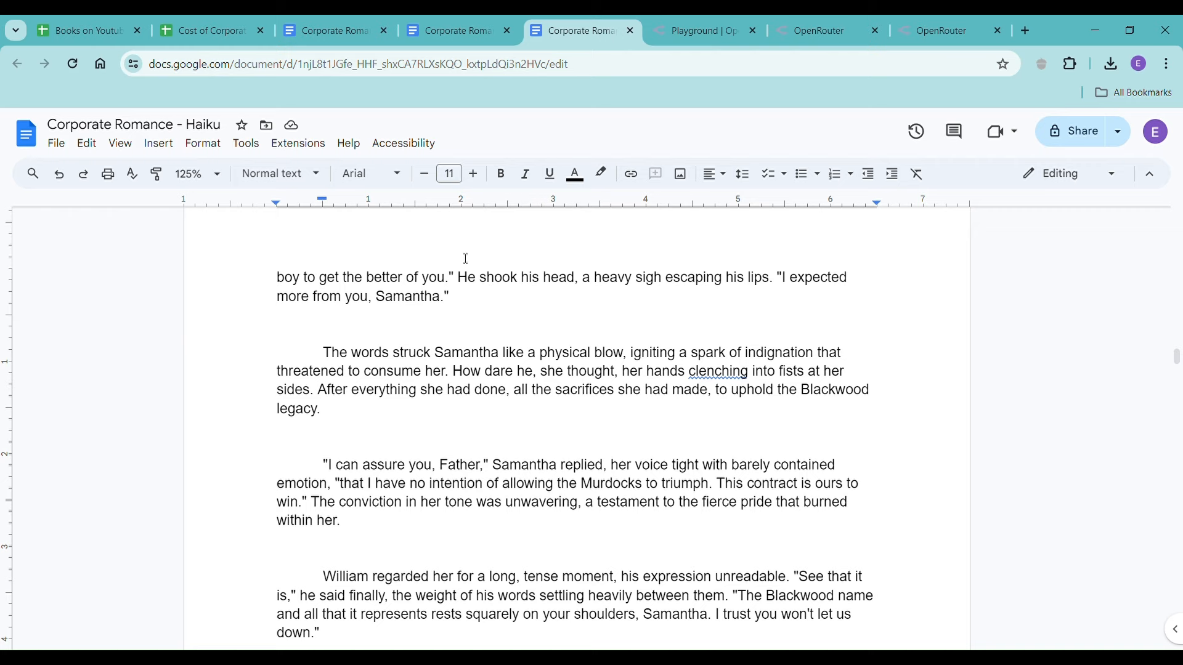
- Examine the Chapter Two beats in the Corporate Romance Scene Beats document to find the next scene to write
click(432, 25)
scroll(603, 392, up, 6)
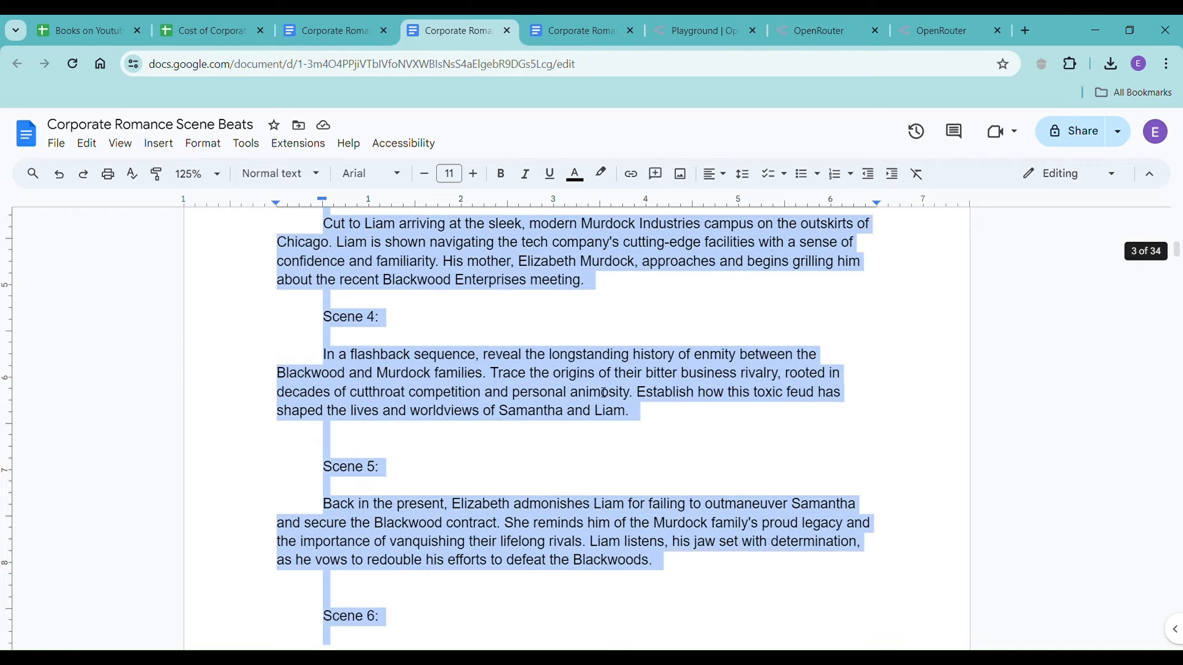
click(604, 392)
scroll(603, 392, up, 6)
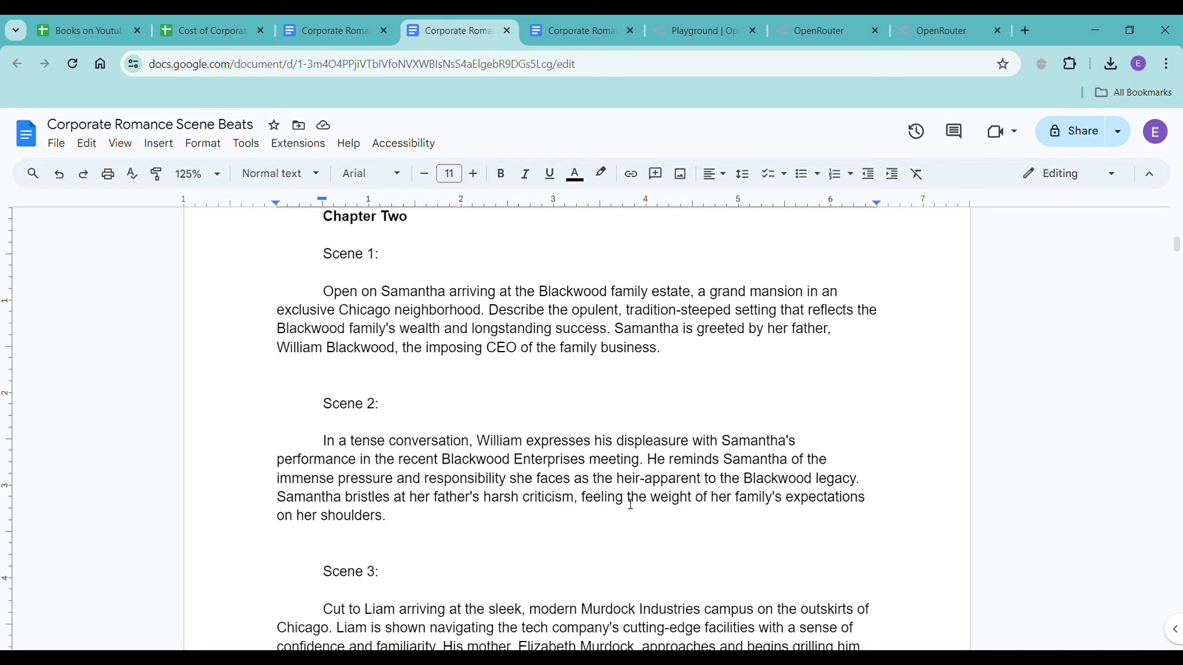
scroll(630, 504, down, 1)
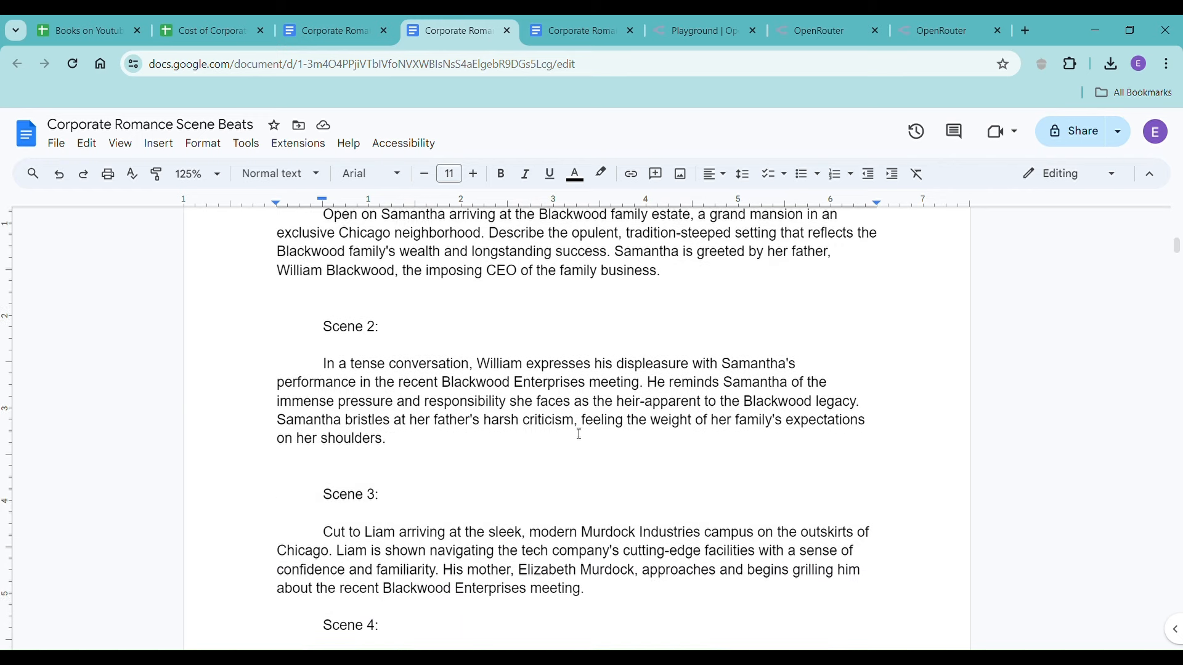
scroll(579, 434, down, 3)
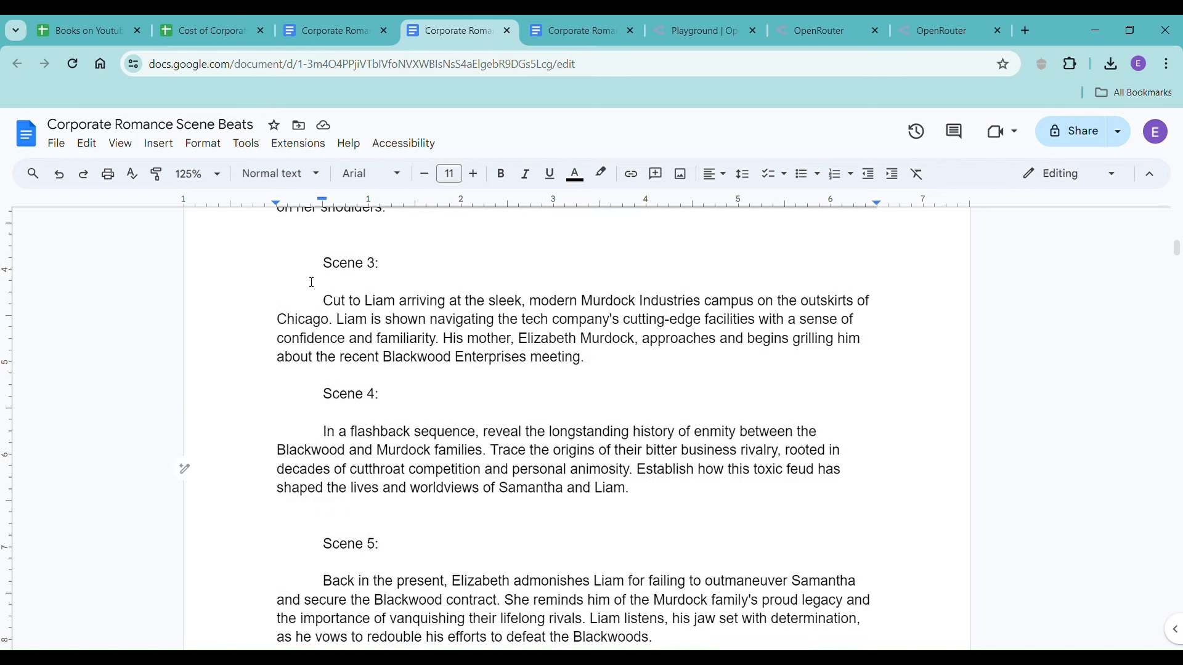
drag(322, 264, 610, 361)
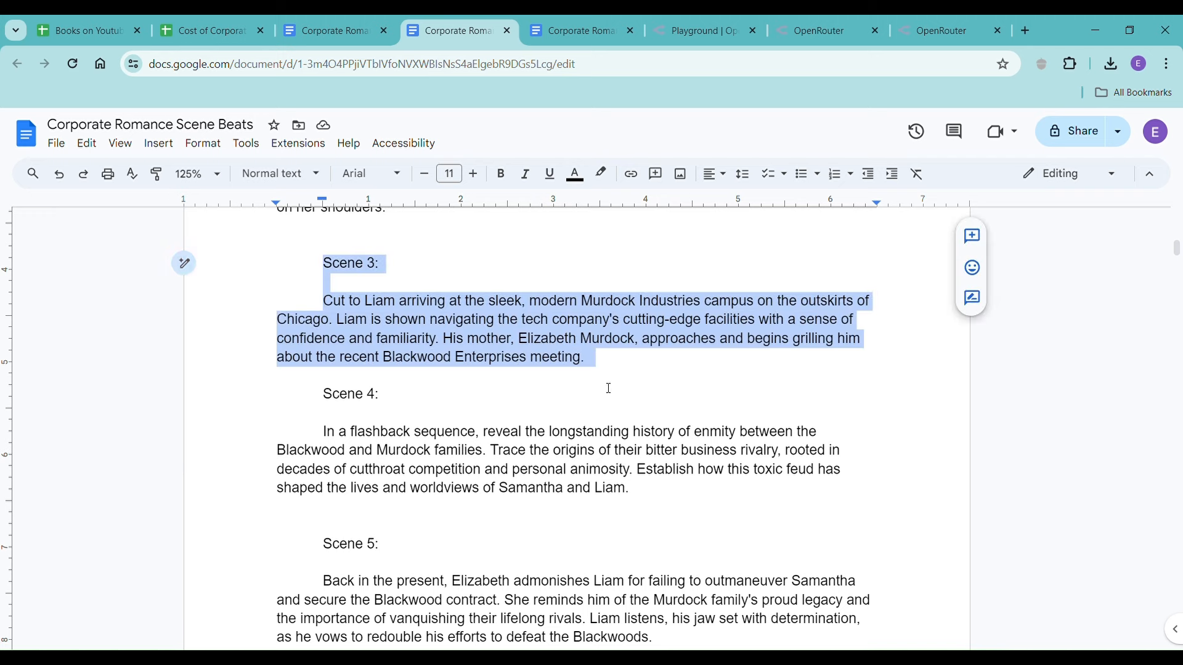
click(534, 338)
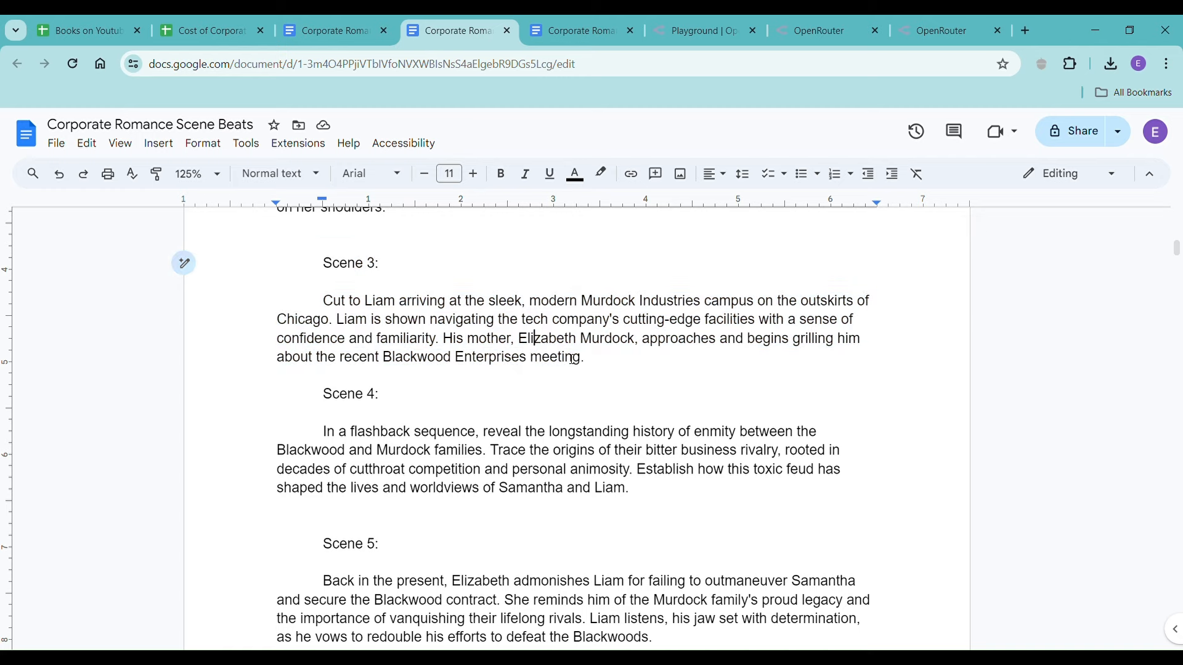
scroll(571, 359, down, 6)
- Insert a copy of the beat-expansion prompt from the beginning of the Scene Beats document directly before Chapter Two's Scene 3 beat
scroll(572, 359, up, 20)
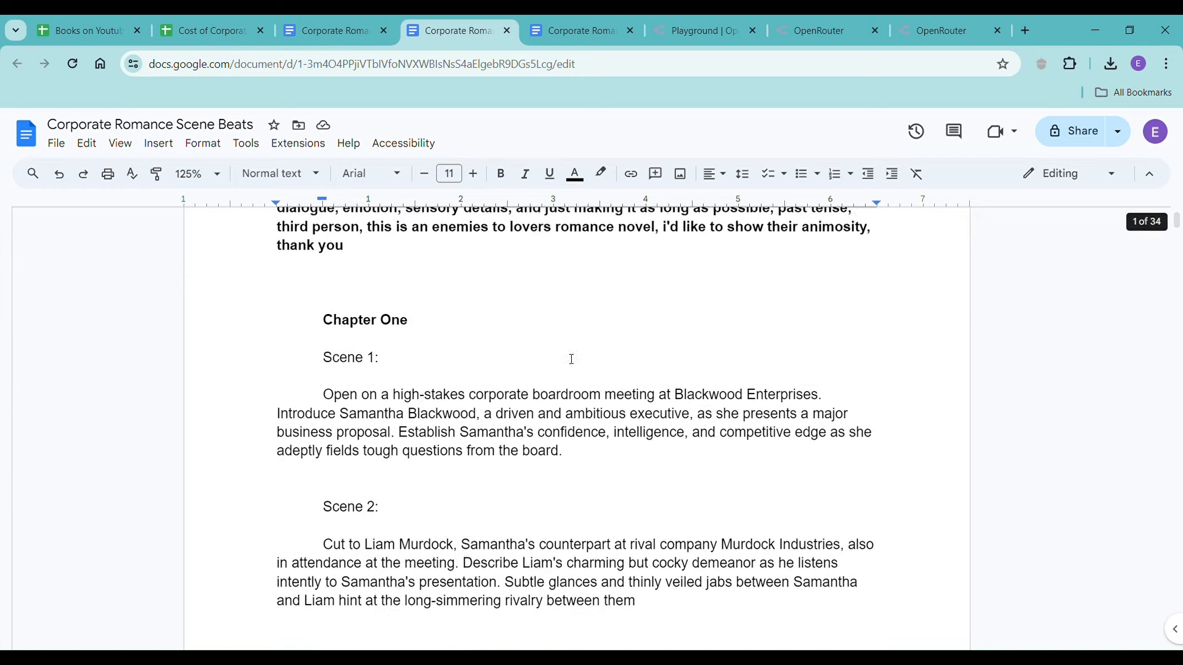
drag(311, 362, 390, 422)
key(ctrl+c)
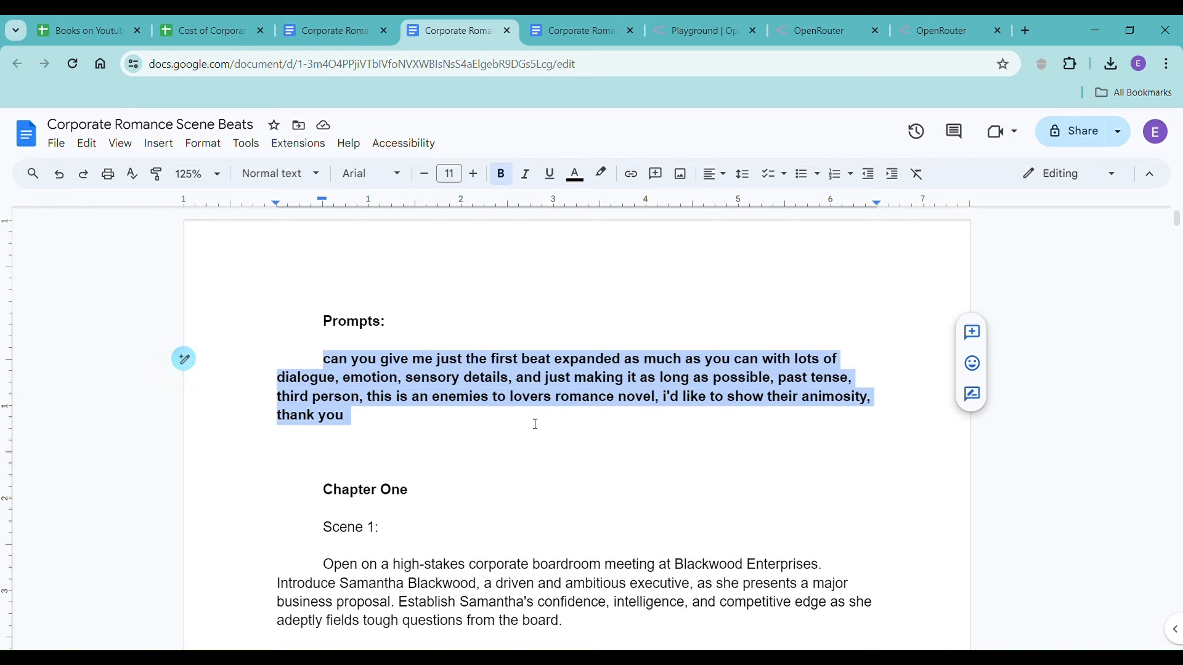
scroll(579, 415, down, 8)
scroll(580, 414, down, 10)
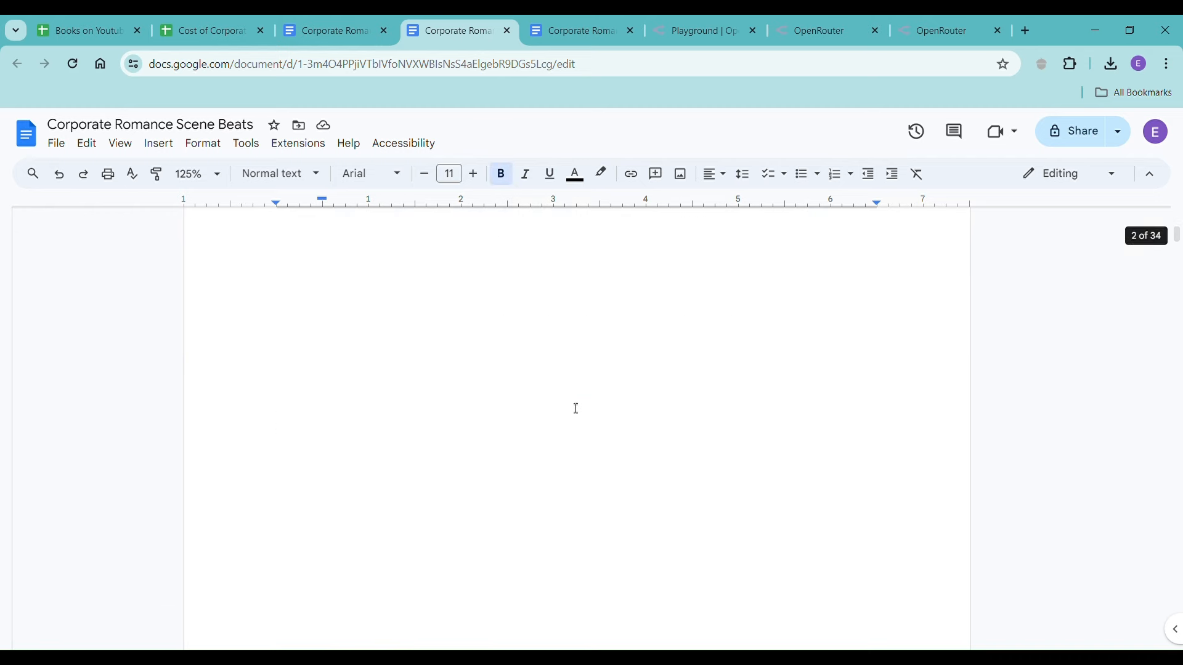
scroll(576, 408, down, 6)
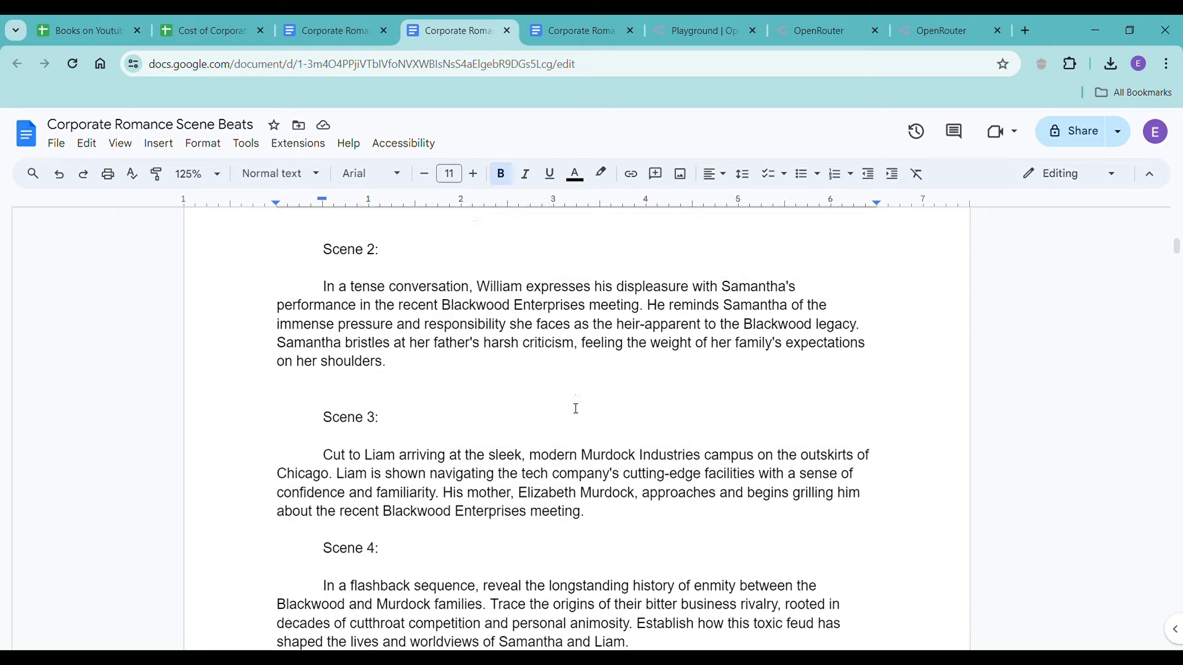
scroll(576, 409, down, 1)
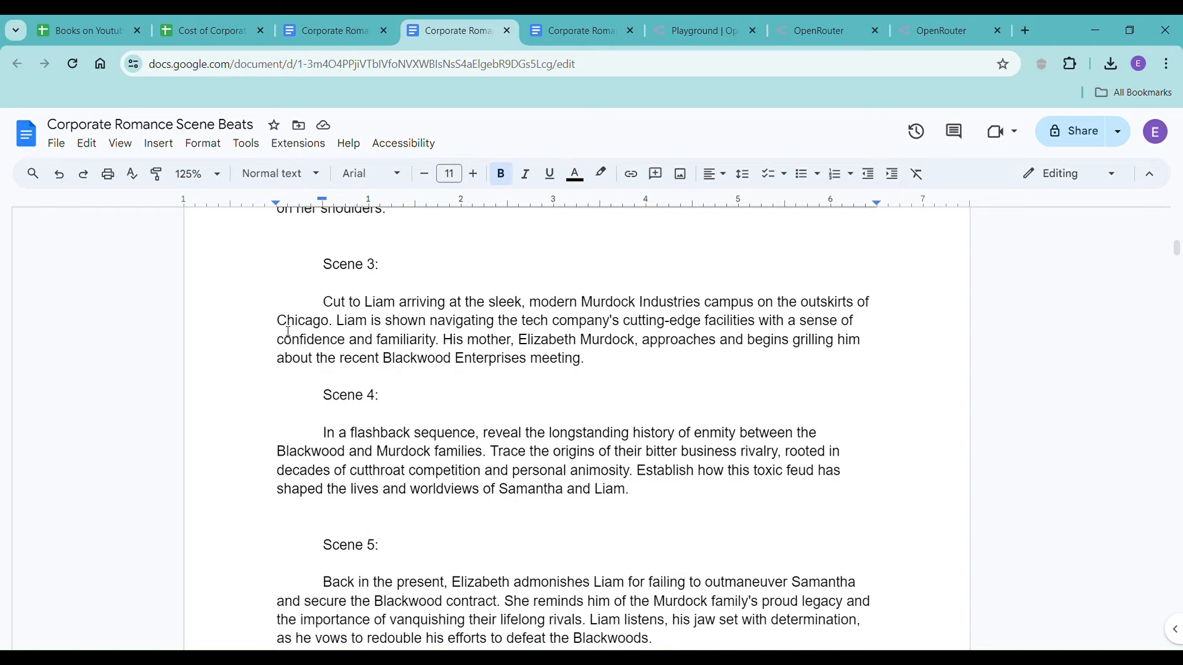
click(310, 304)
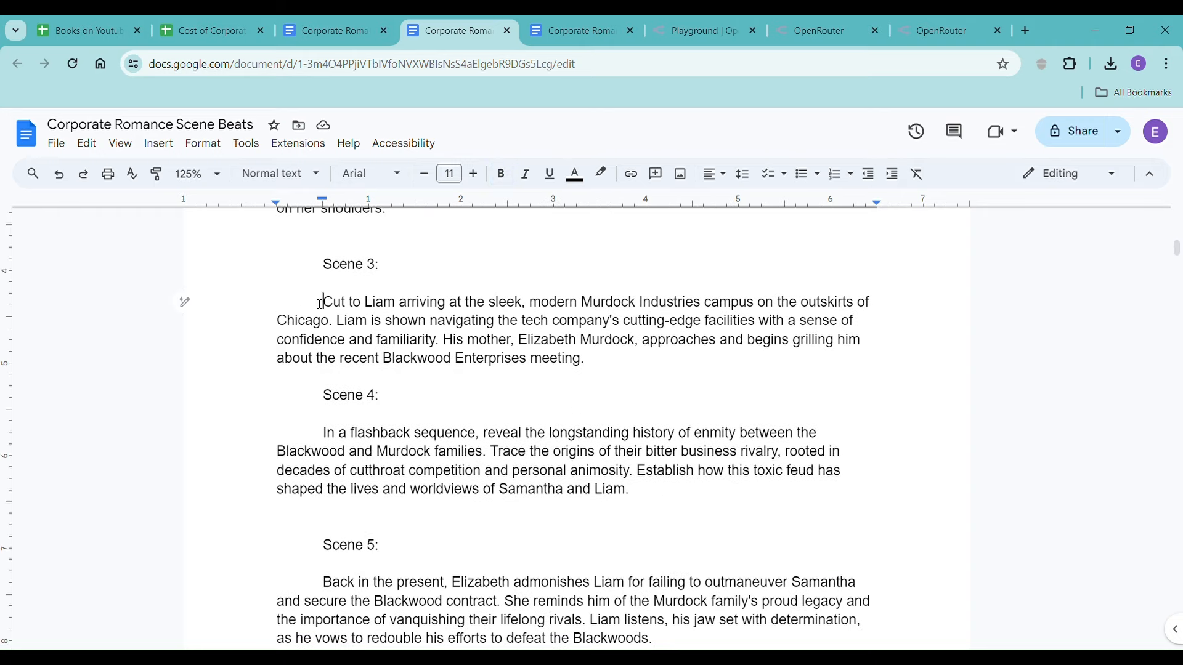
key(ctrl+v)
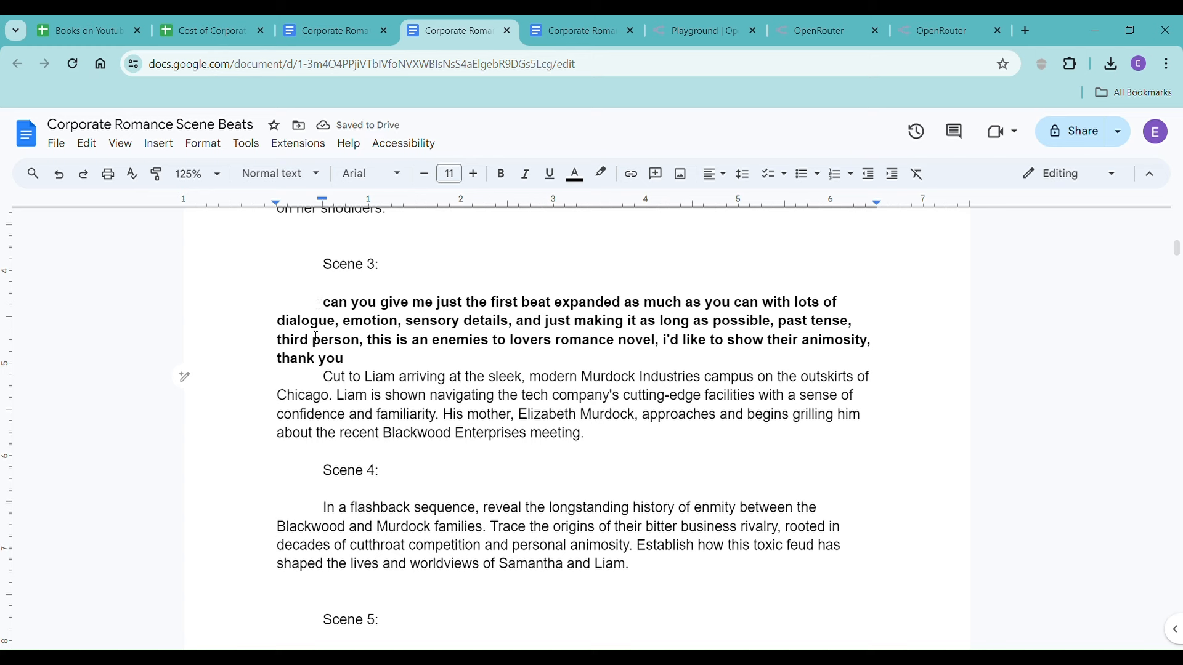
- Put a dash before the Scene 3 beat and replace "the first" with "this" in the prompt above it
text(-)
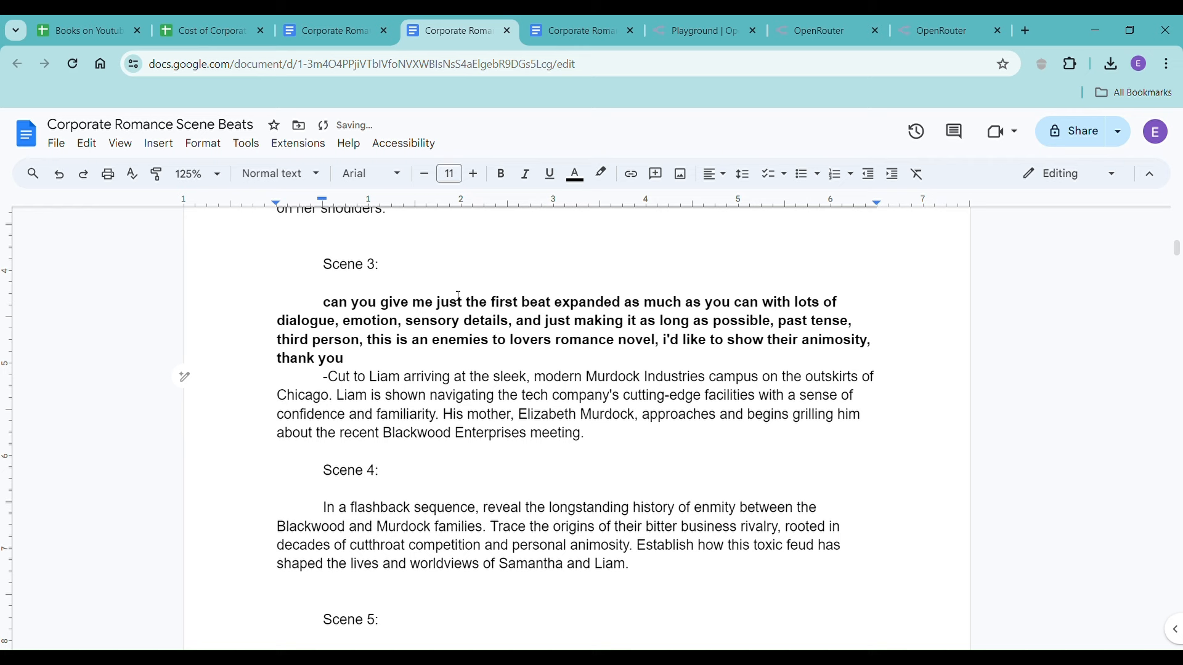
drag(468, 303, 518, 303)
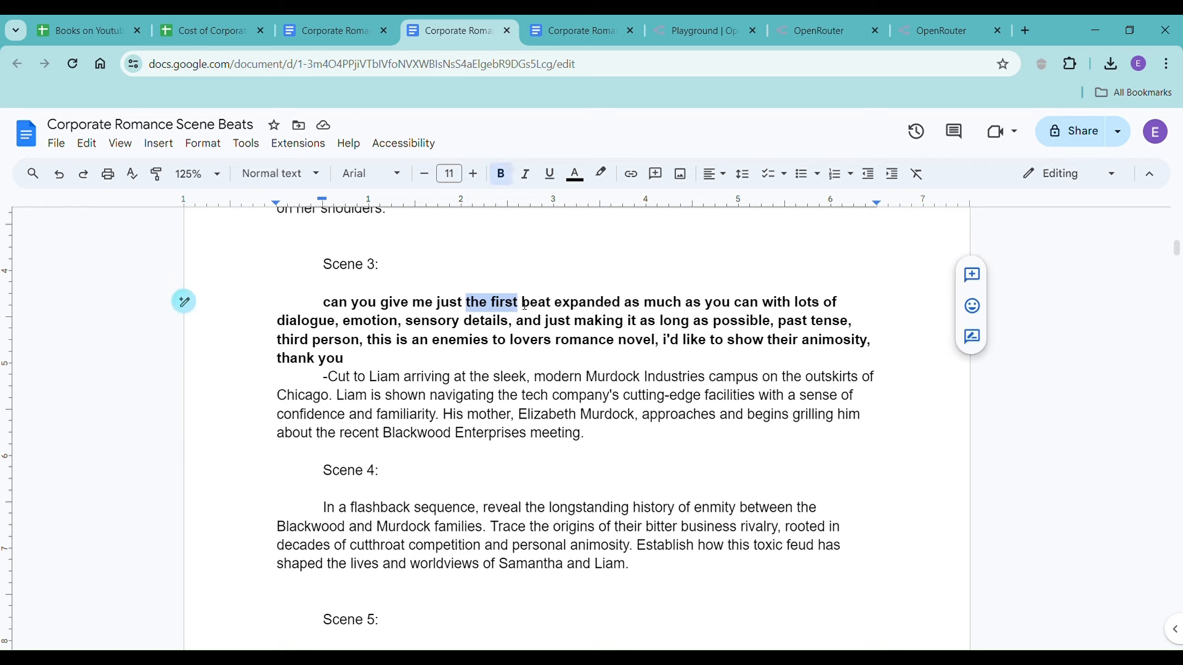
text(this)
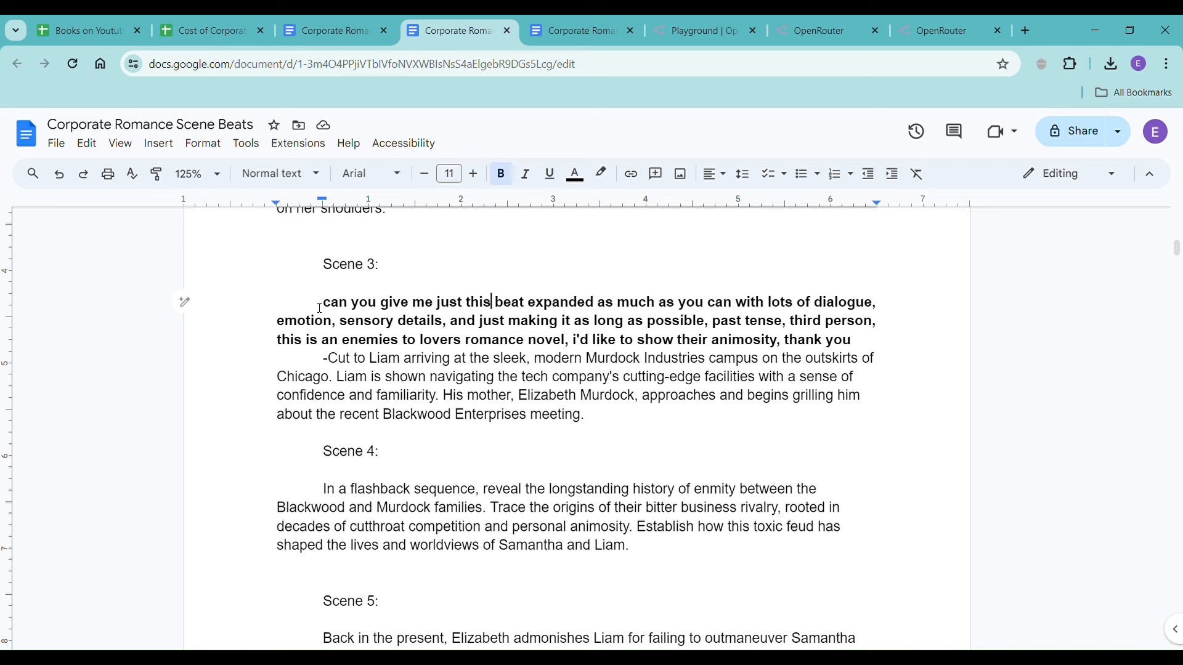
- Copy the Scene 3 prompt with its beat, and add a *** scene break after the last paragraph of Chapter Two in the Corporate Romance - Haiku document
drag(320, 308, 623, 427)
key(ctrl+c)
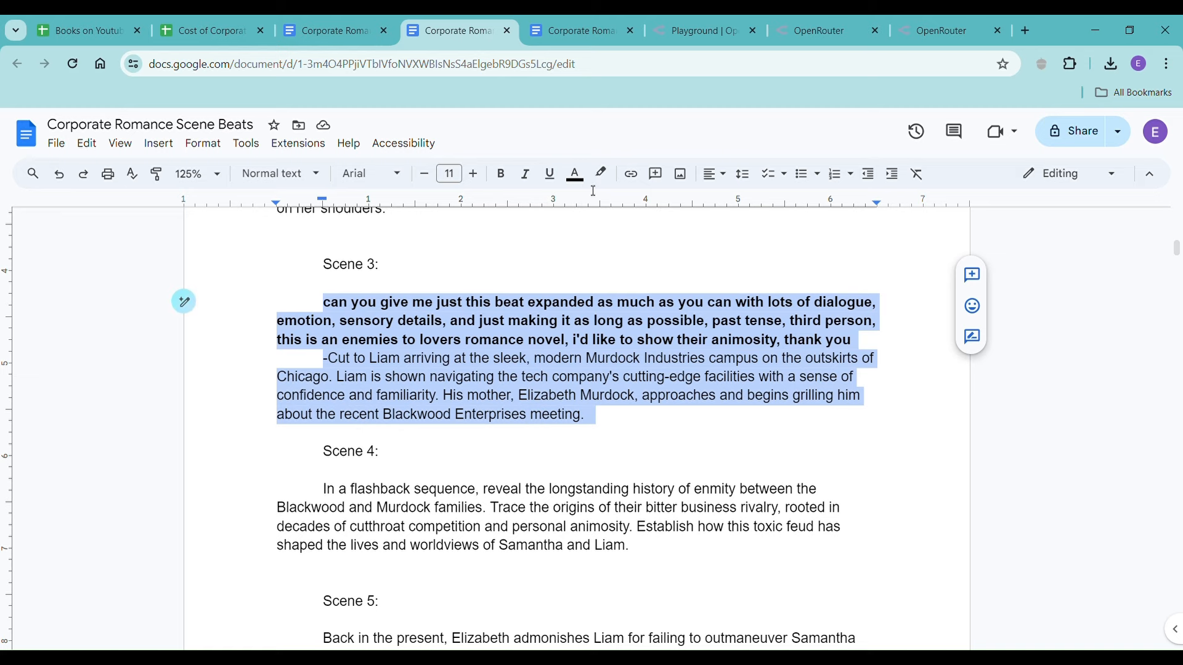
click(583, 25)
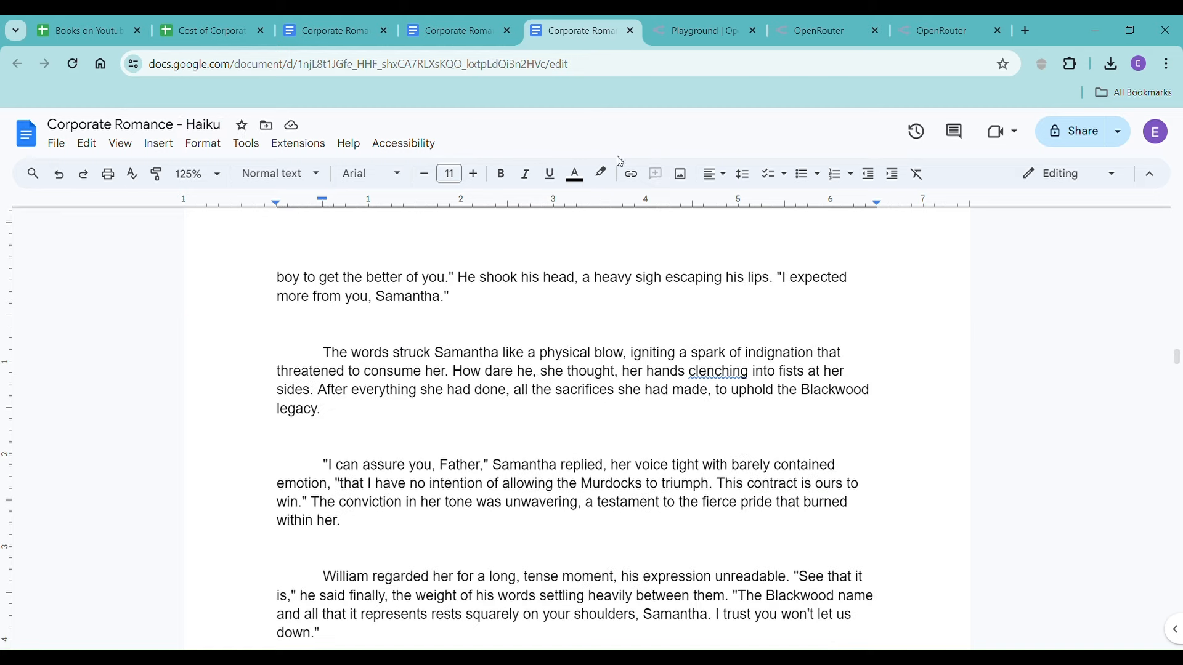
scroll(517, 300, down, 5)
scroll(458, 343, down, 1)
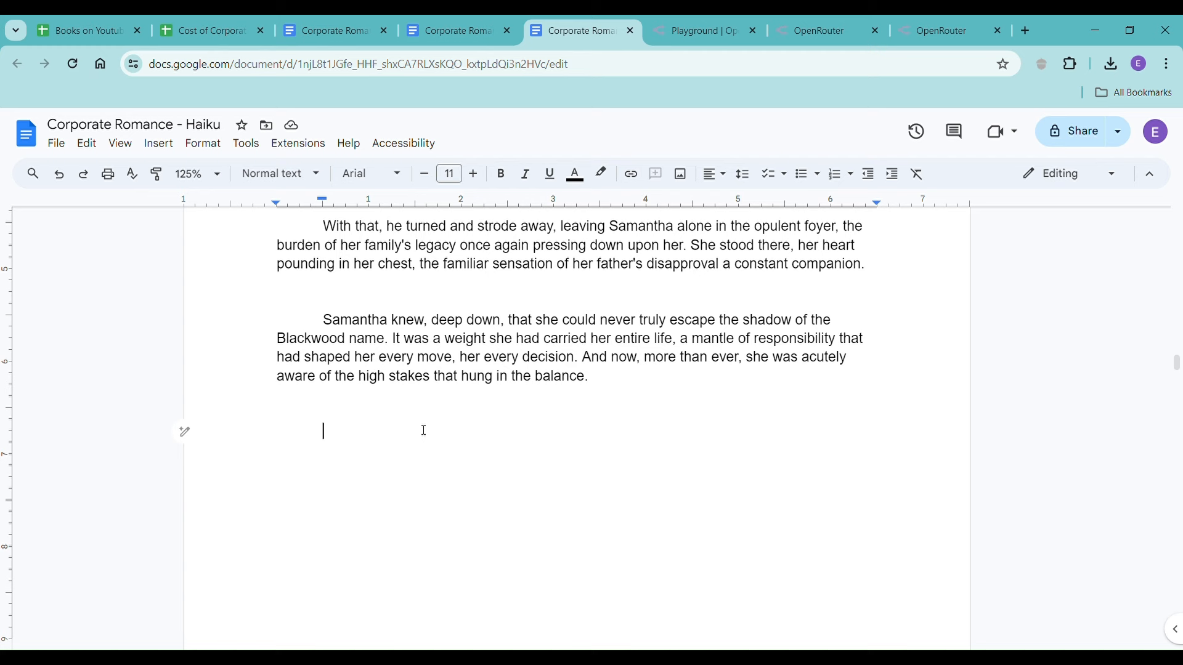
text(***)
key(Return)
key(Return)
- Send the copied Scene 3 prompt and beat to Claude 3 Haiku in the OpenRouter playground
click(686, 36)
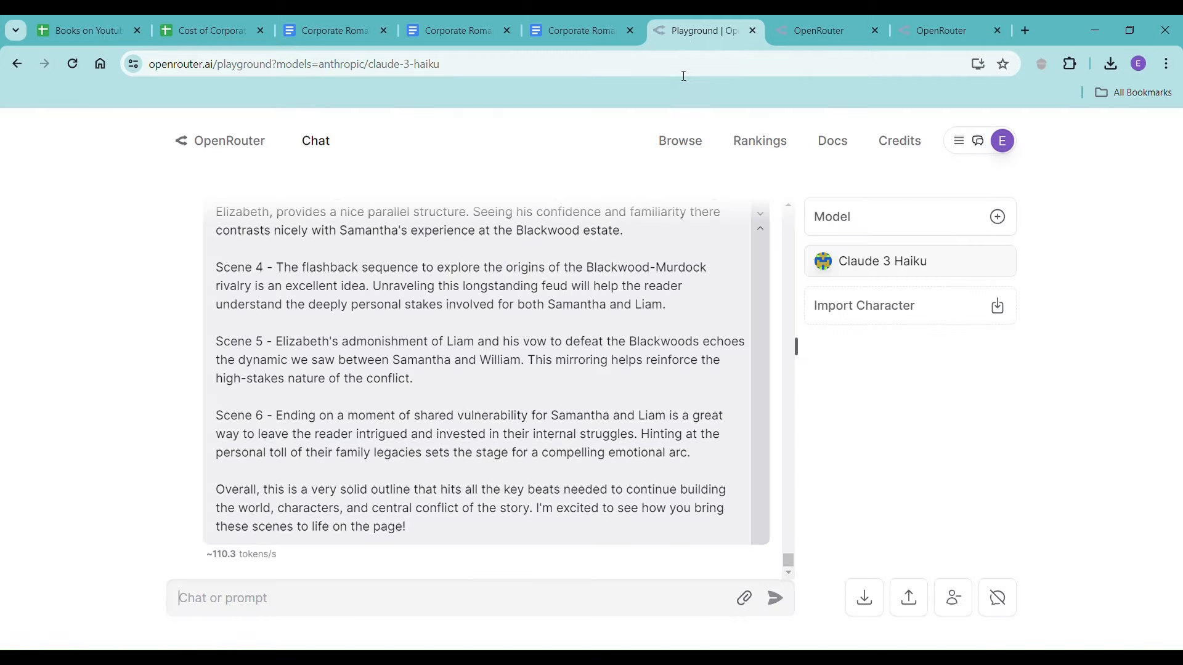
key(ctrl+v)
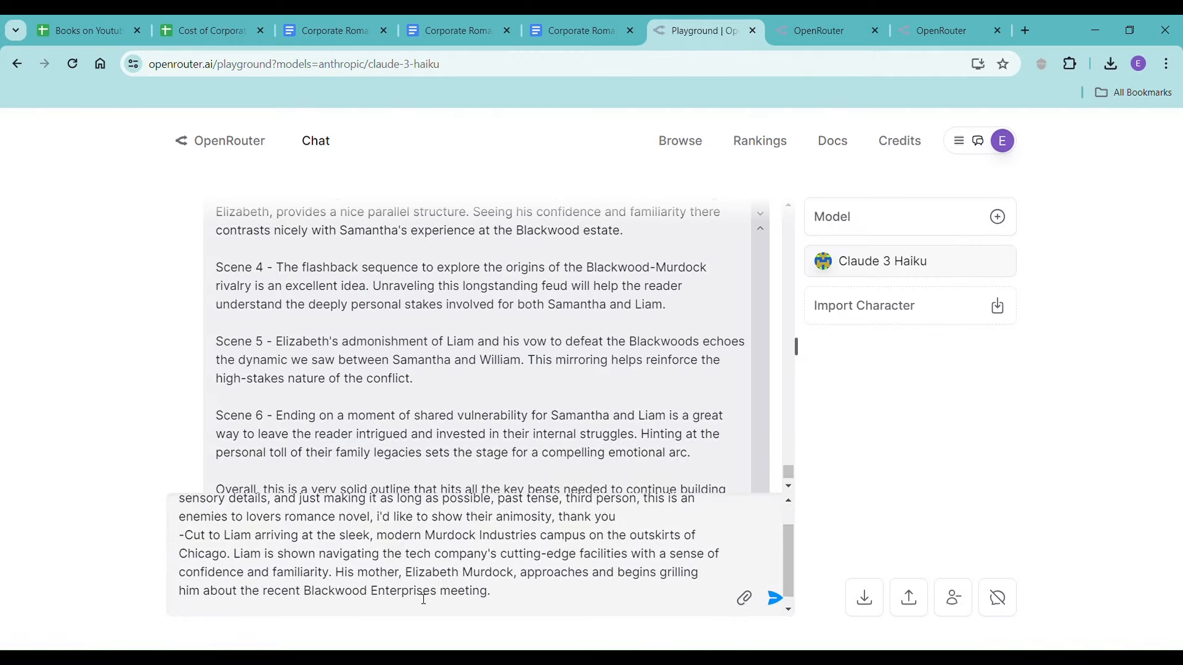
key(Return)
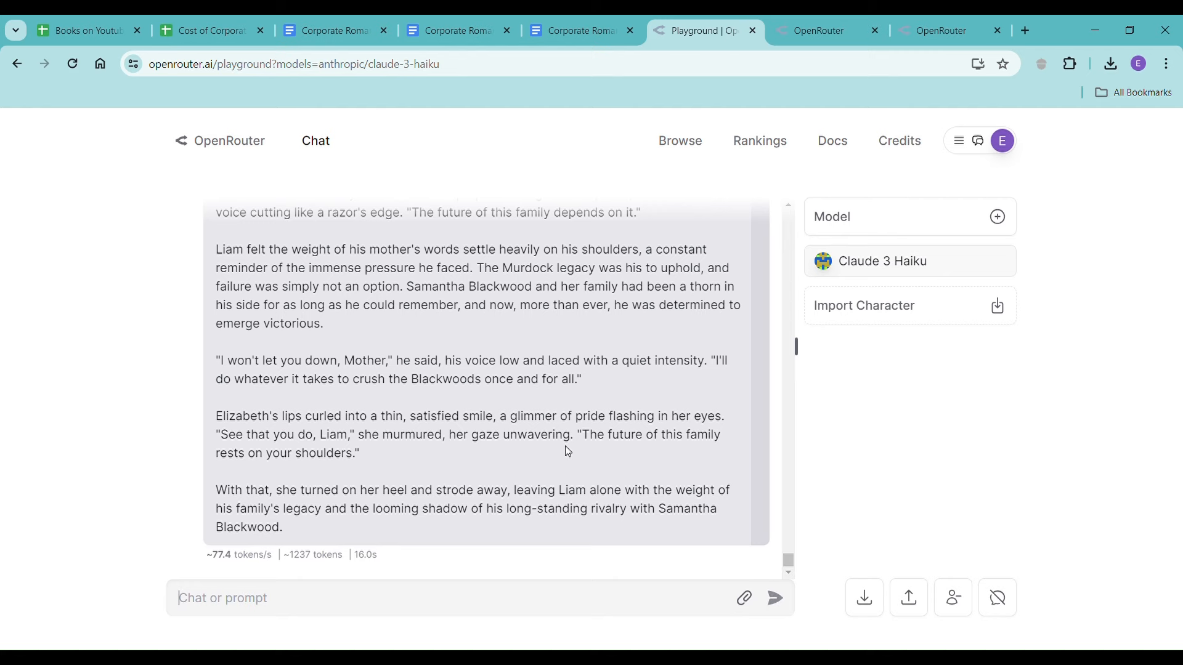
- Copy Claude's whole Scene 3 response and paste it below the *** scene break in the Corporate Romance - Haiku document
scroll(364, 534, up, 20)
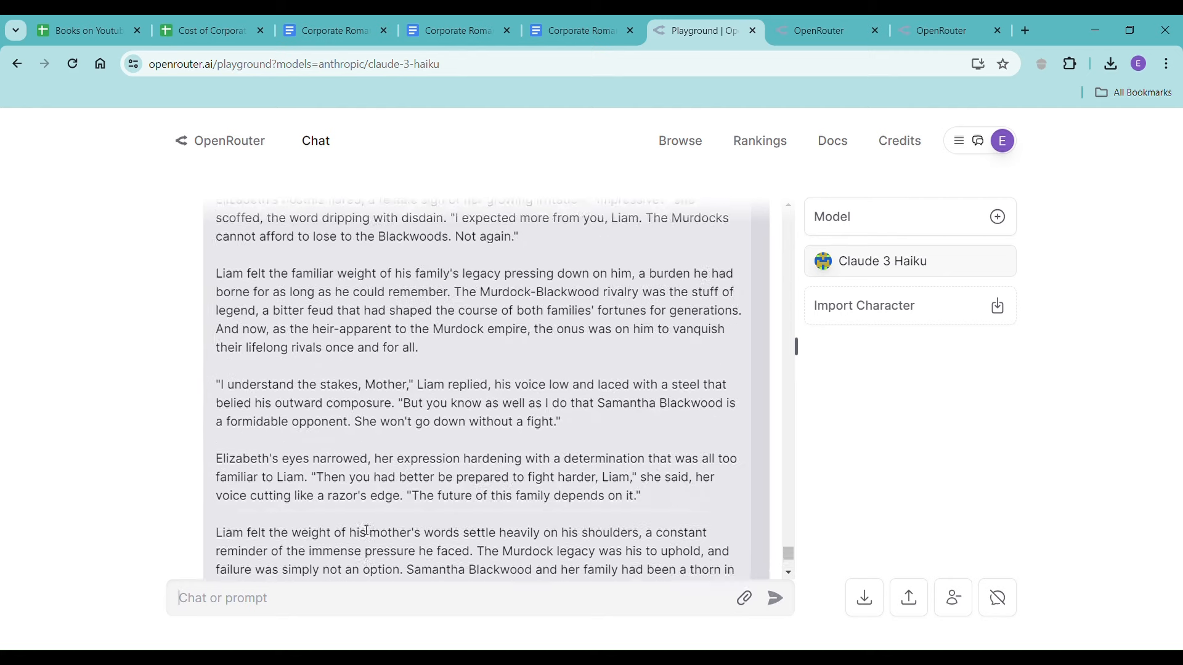
scroll(369, 520, up, 3)
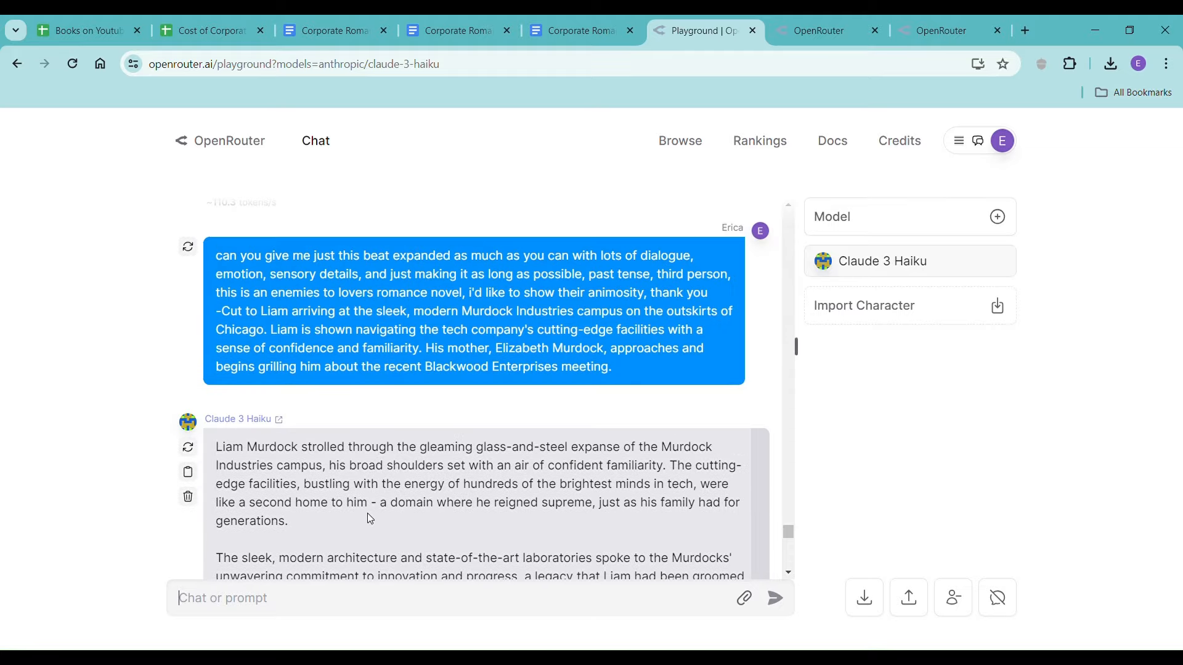
scroll(371, 520, down, 3)
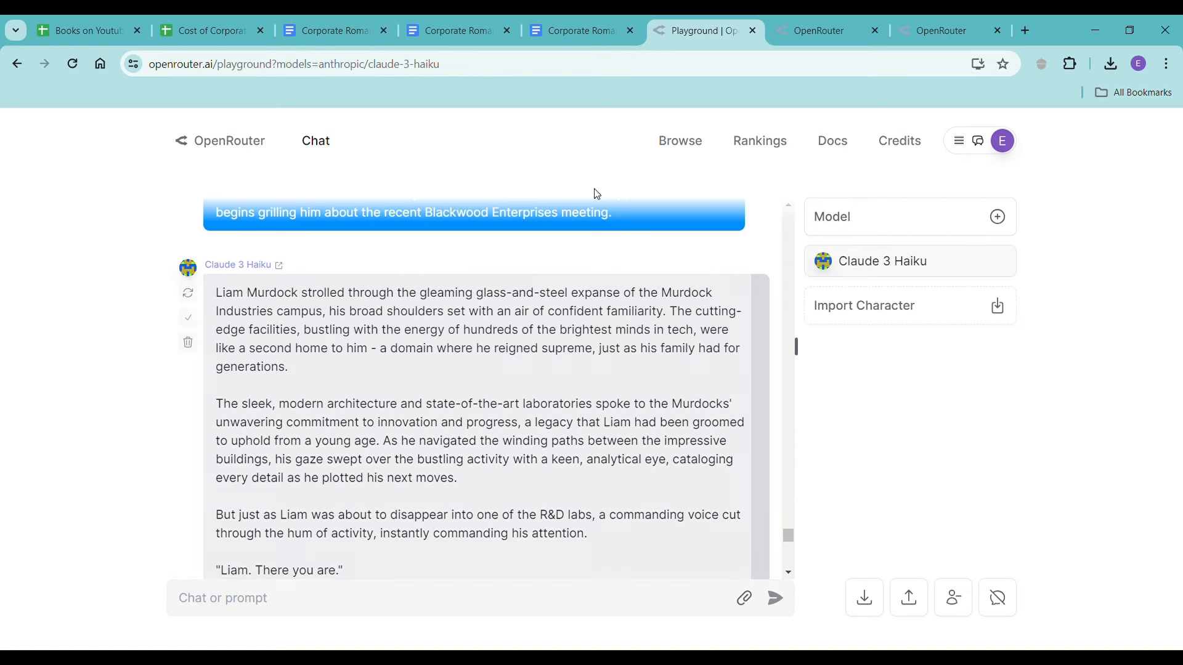
click(566, 31)
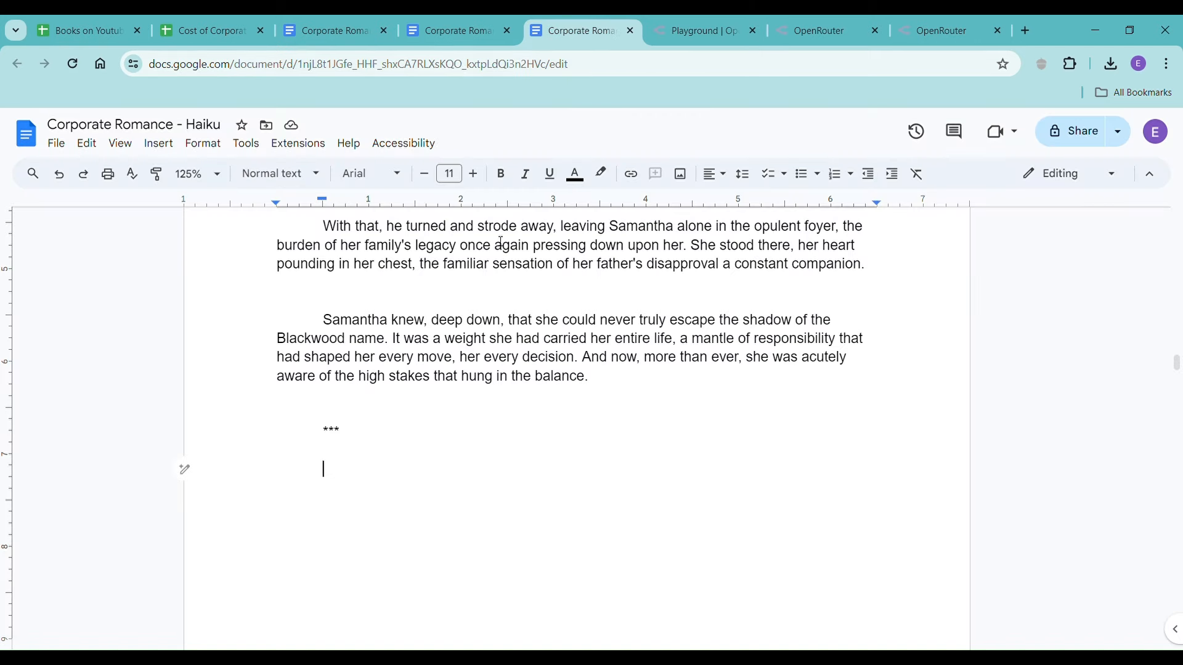
right_click(325, 465)
click(431, 253)
- Insert a blank line between the *** scene break and the first paragraph of the pasted Scene 3 text
scroll(530, 450, up, 10)
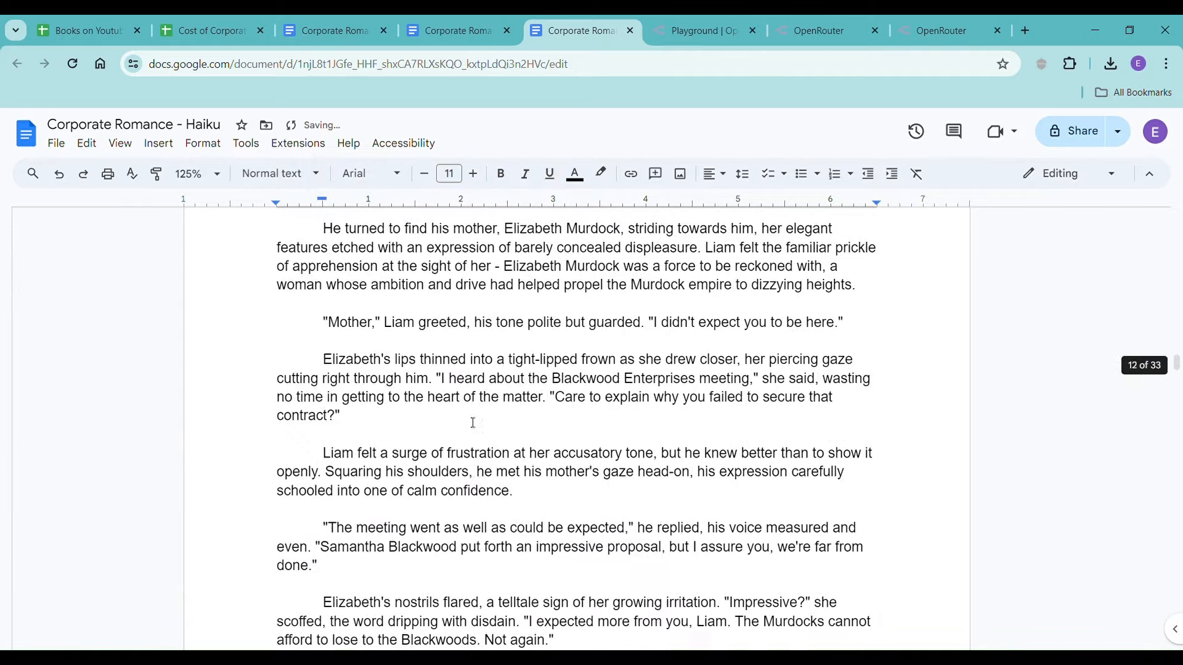
scroll(473, 423, up, 9)
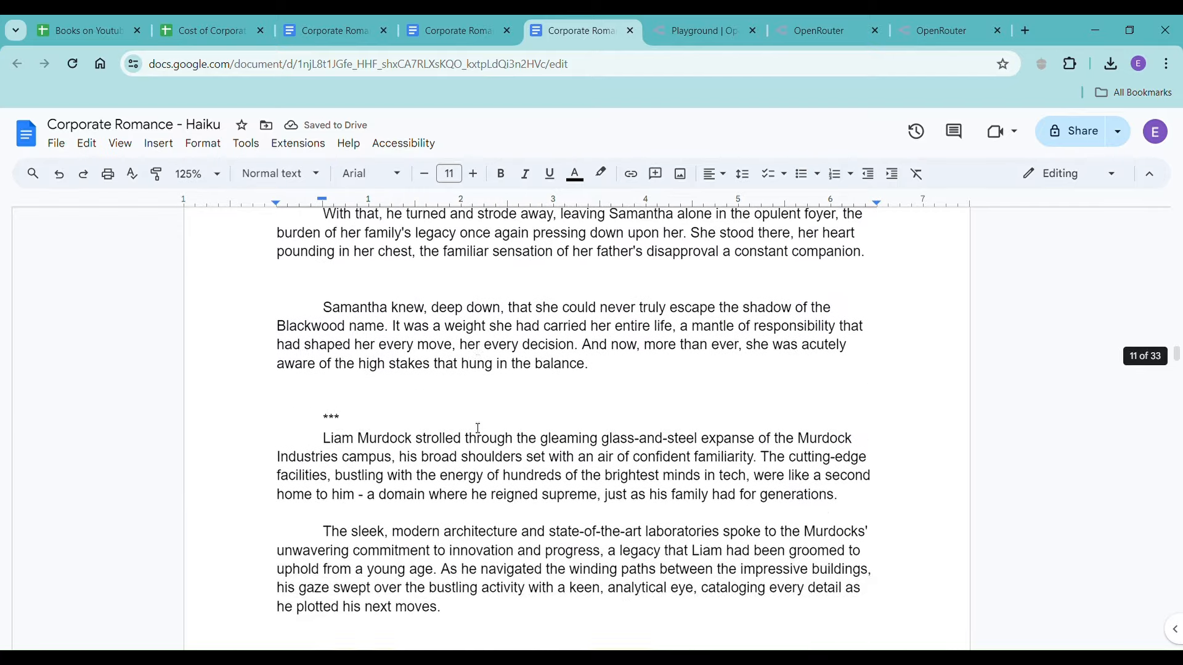
click(409, 495)
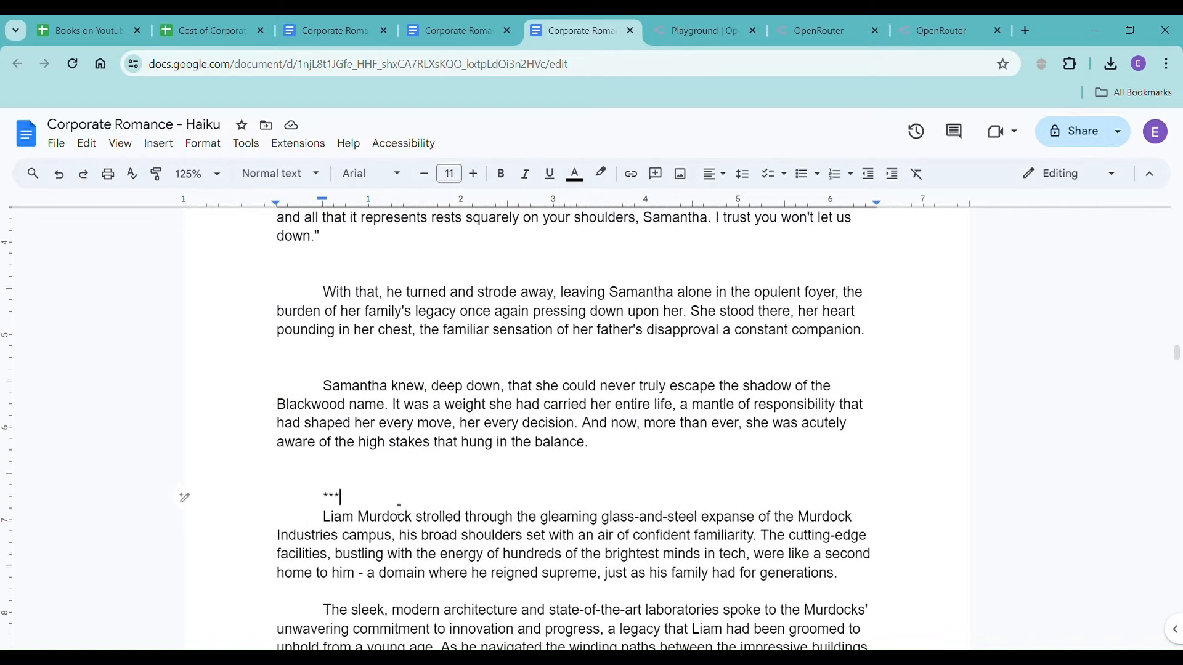
key(Return)
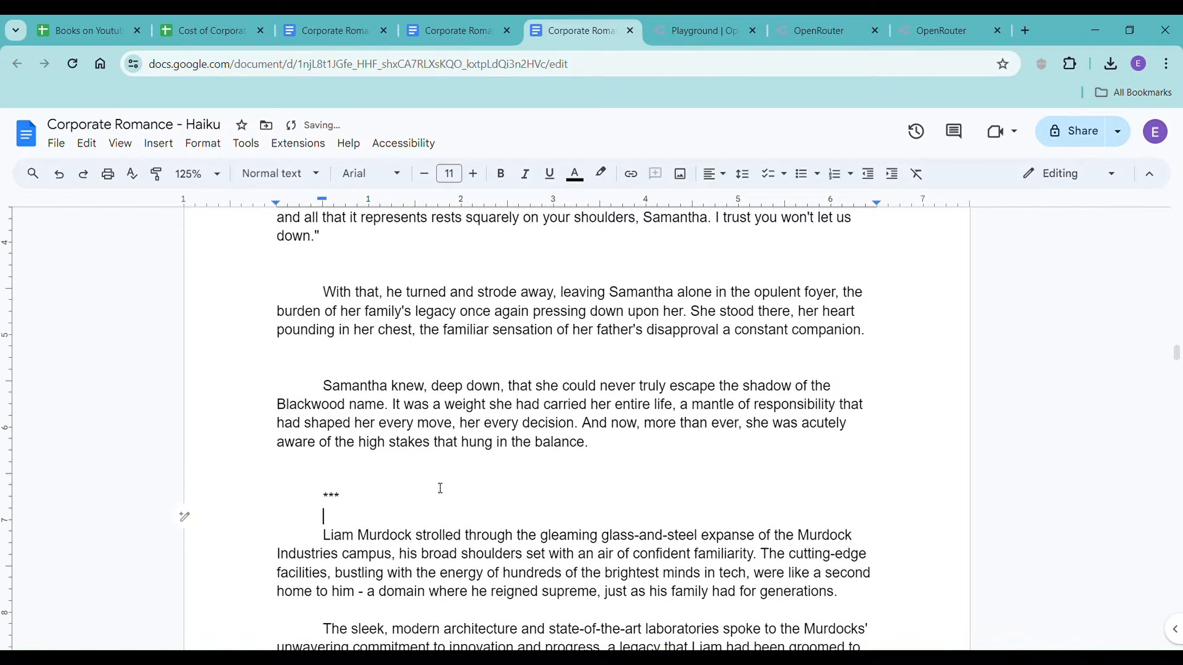
- Add a blank line after the final paragraph of Scene 3 and check the document's word count
scroll(440, 488, down, 3)
scroll(440, 488, down, 8)
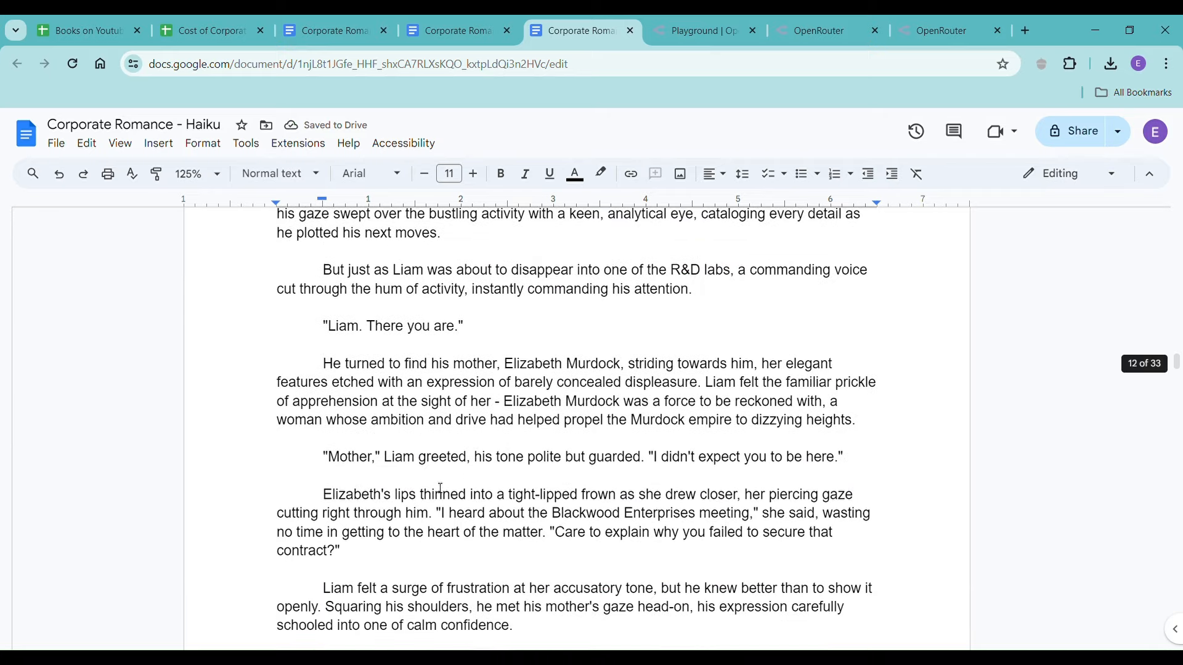
scroll(442, 487, down, 4)
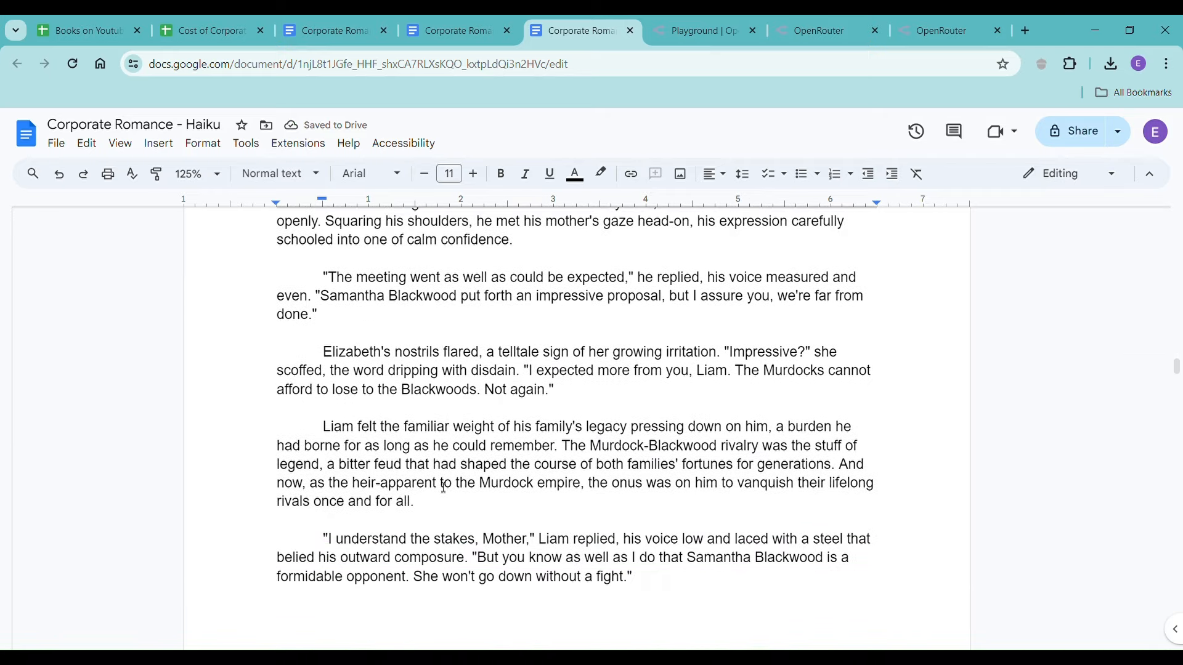
scroll(443, 488, down, 1)
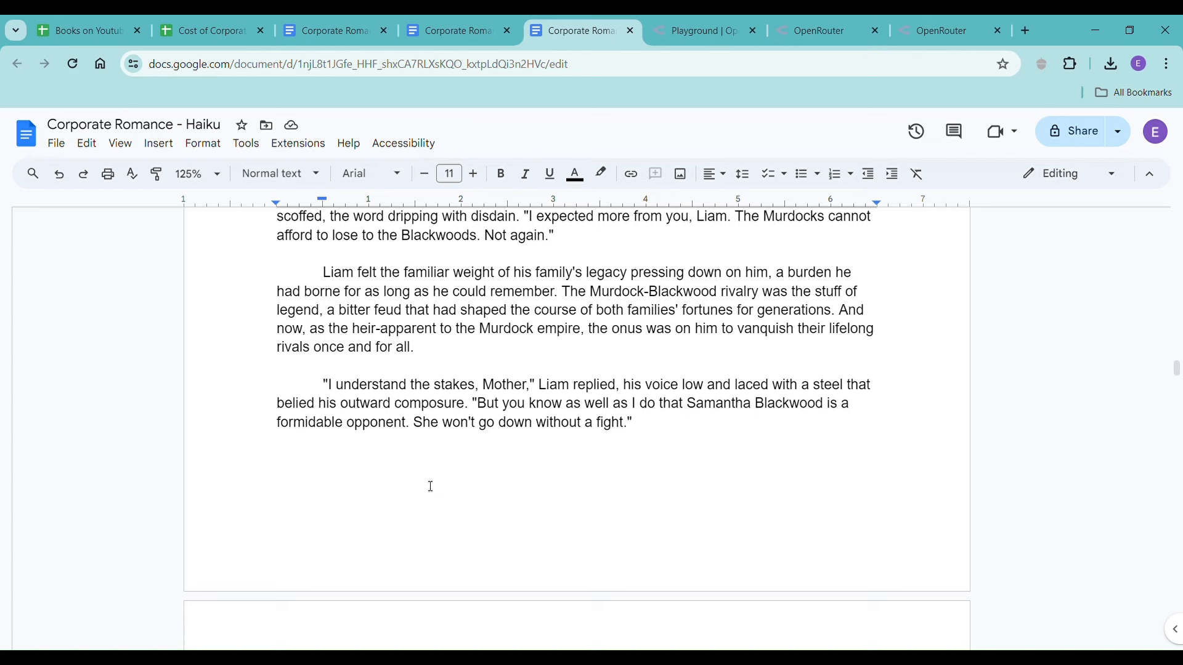
scroll(430, 486, down, 7)
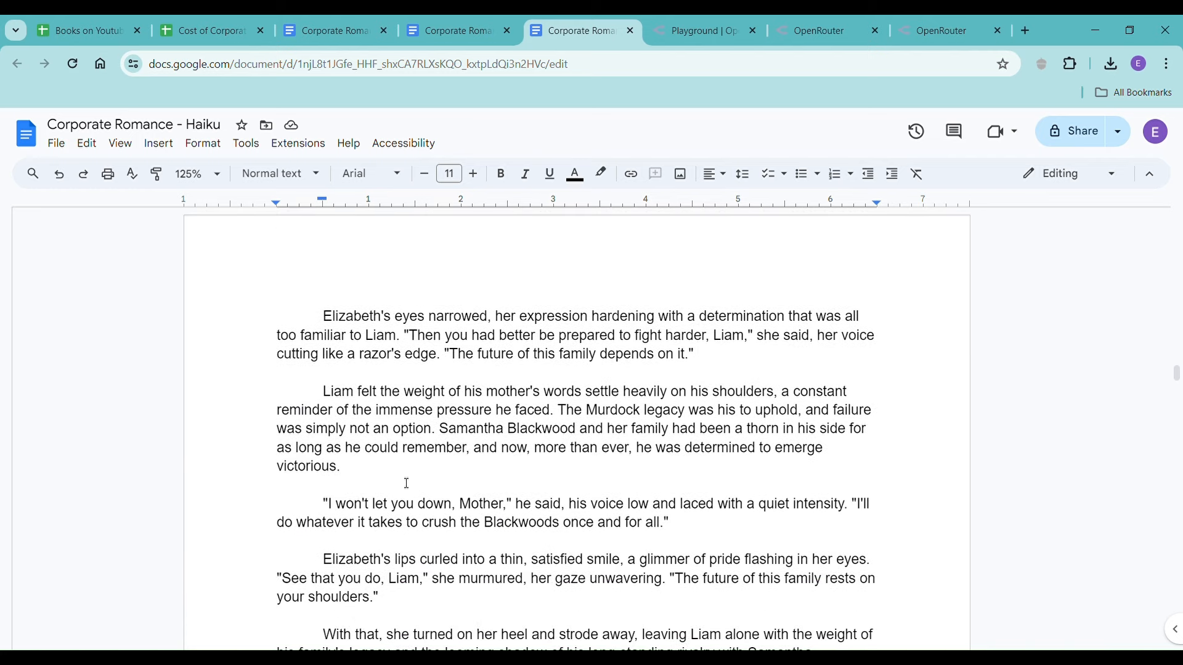
scroll(407, 483, down, 3)
scroll(354, 463, down, 3)
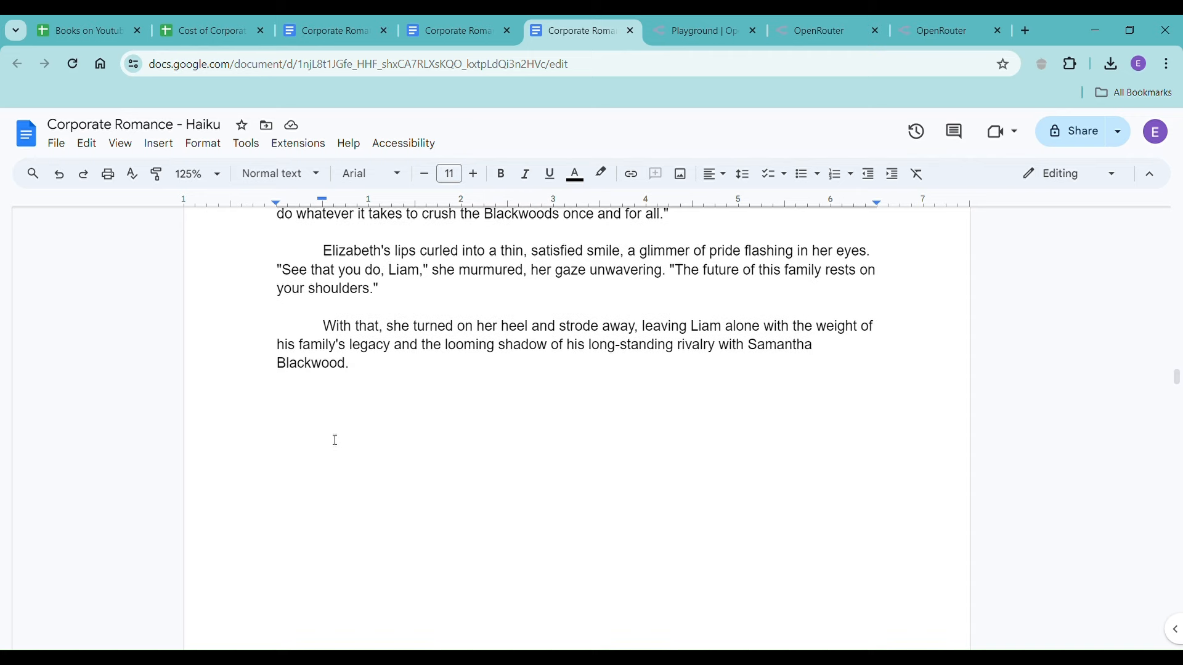
click(335, 439)
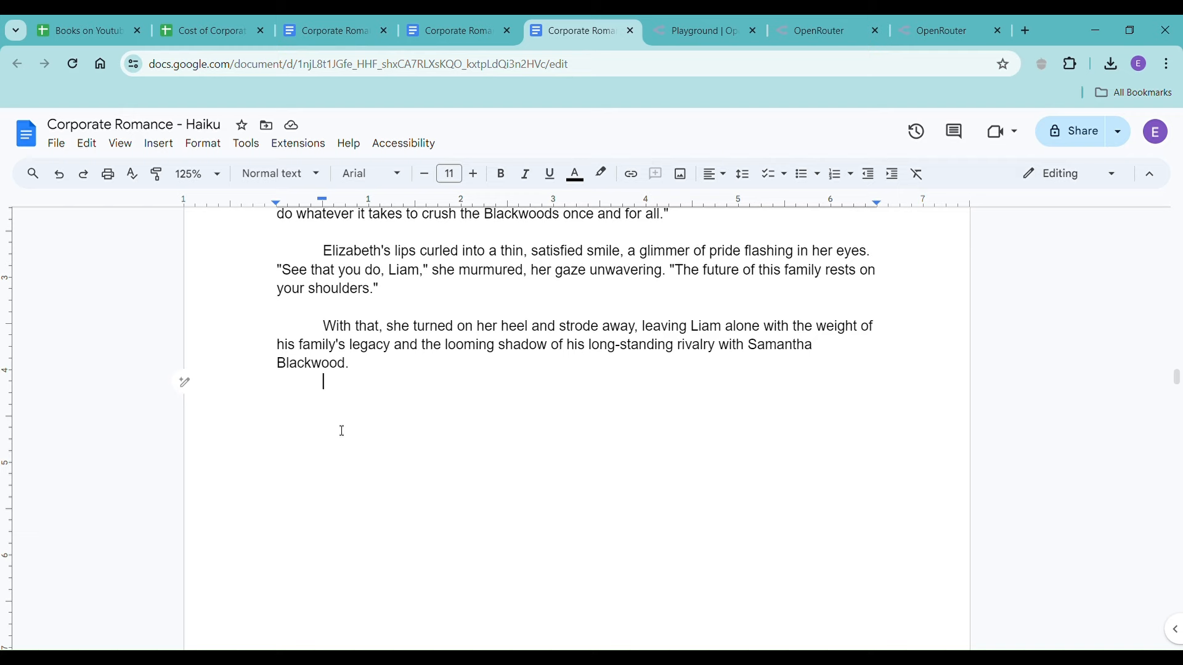
key(Return)
key(ctrl+shift+c)
click(683, 502)
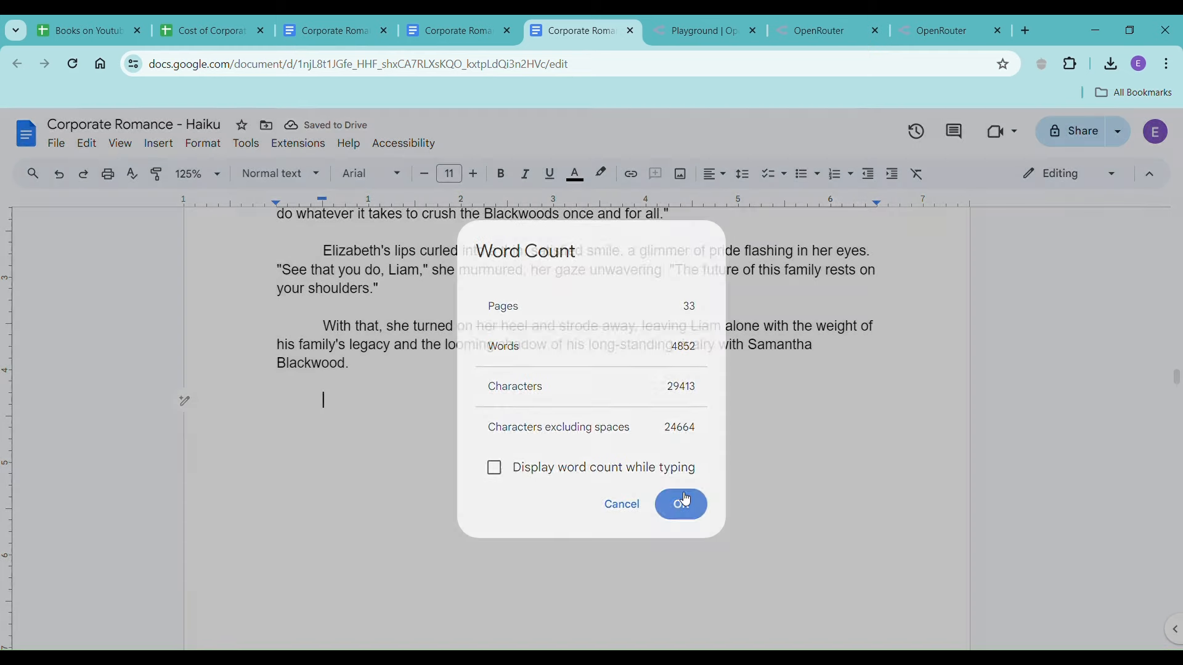
- Insert a copy of the Scene 3 expansion prompt, including the dash, directly before the Scene 4 beat in the Corporate Romance Scene Beats document
click(448, 31)
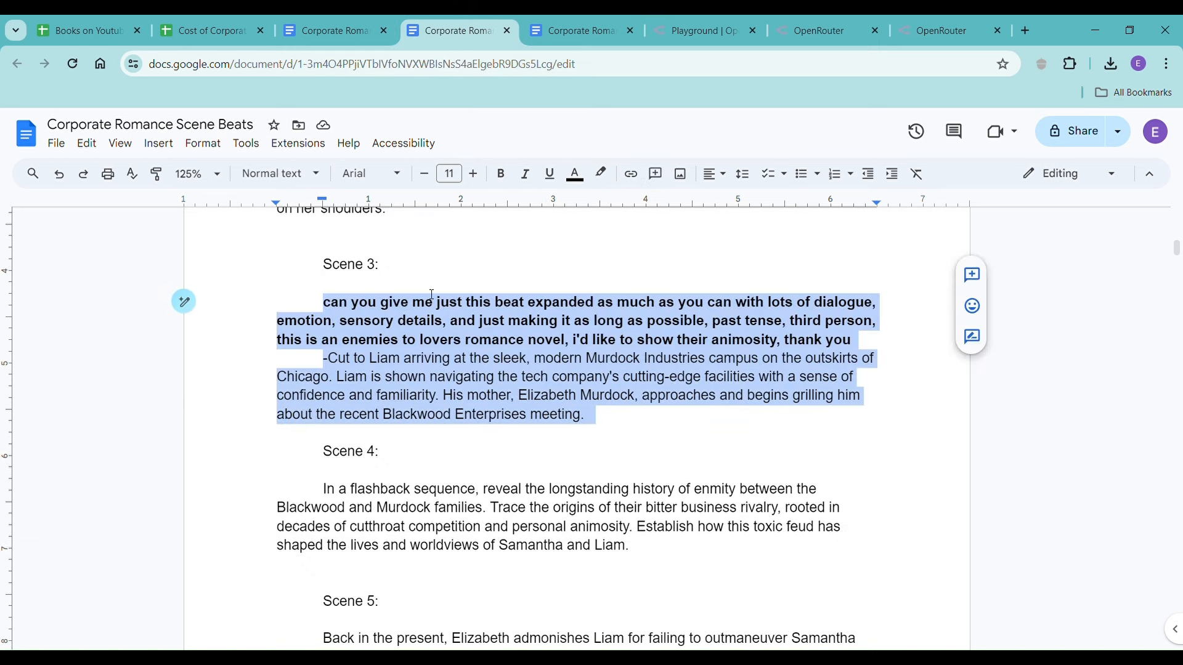
click(404, 416)
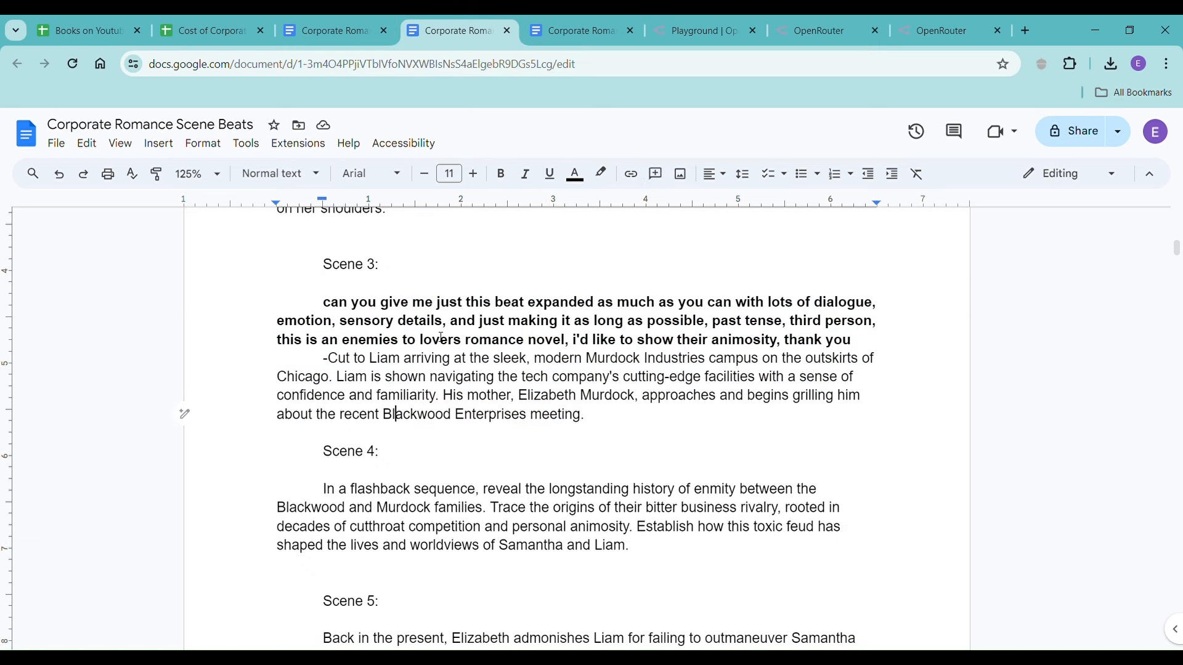
drag(323, 302, 328, 370)
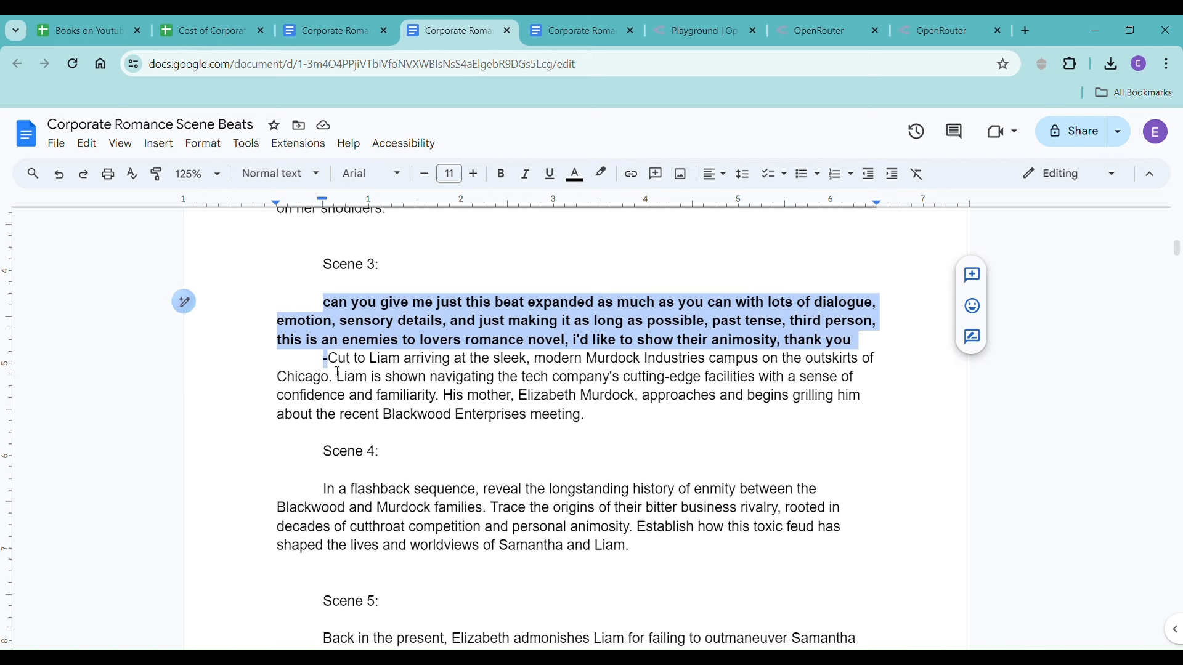
click(317, 496)
key(ctrl+v)
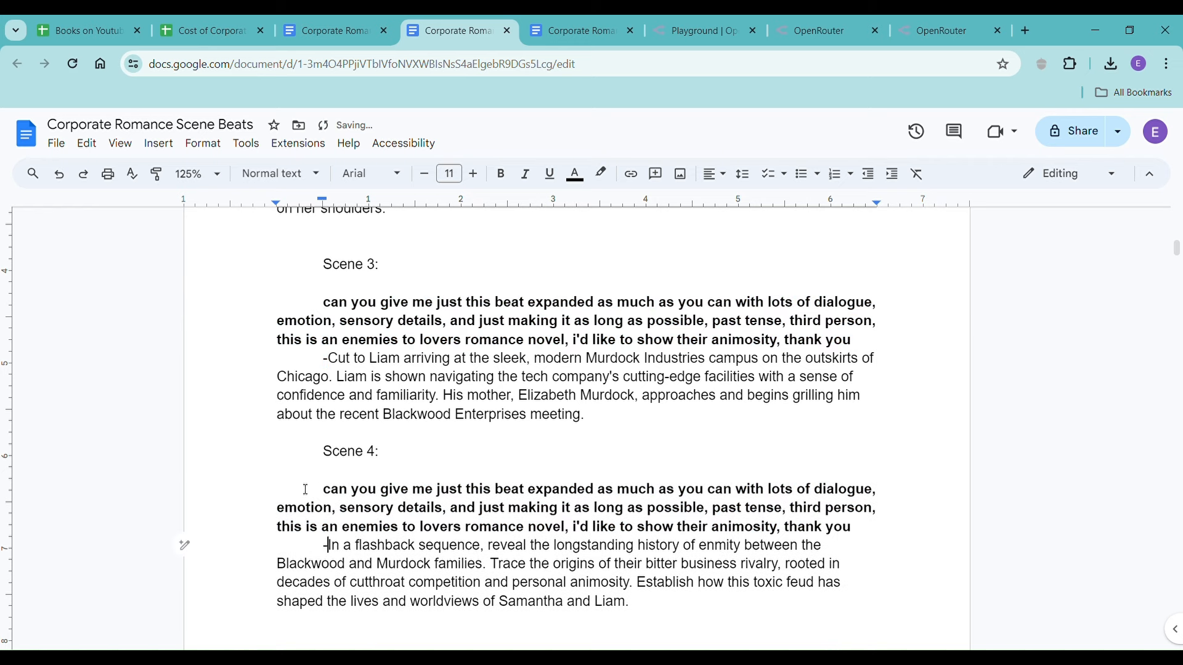
- Copy the Scene 4 prompt with its flashback beat and send it to Claude 3 Haiku in the OpenRouter playground
drag(306, 490, 638, 603)
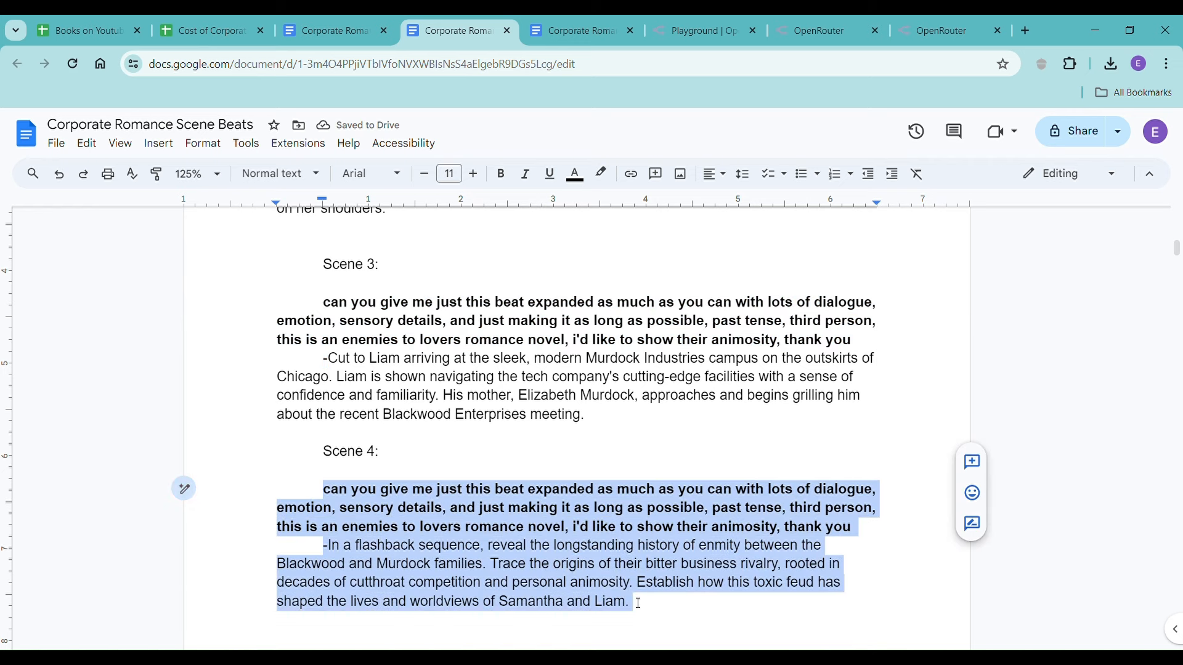
click(708, 31)
click(531, 608)
key(ctrl+v)
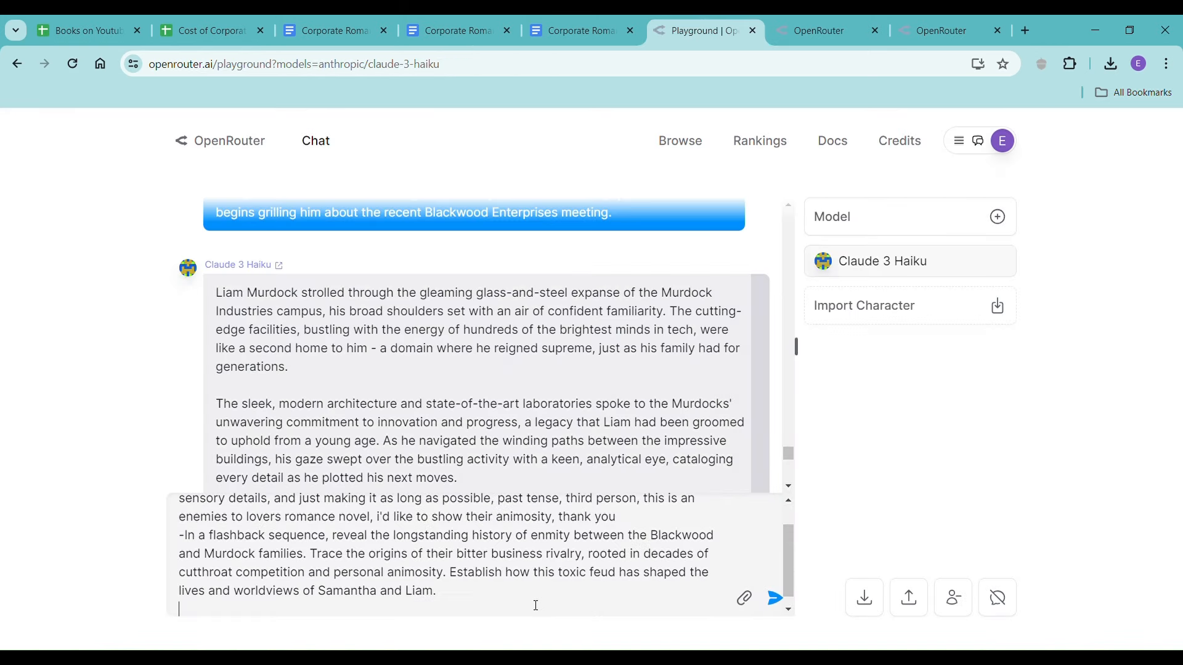
key(Return)
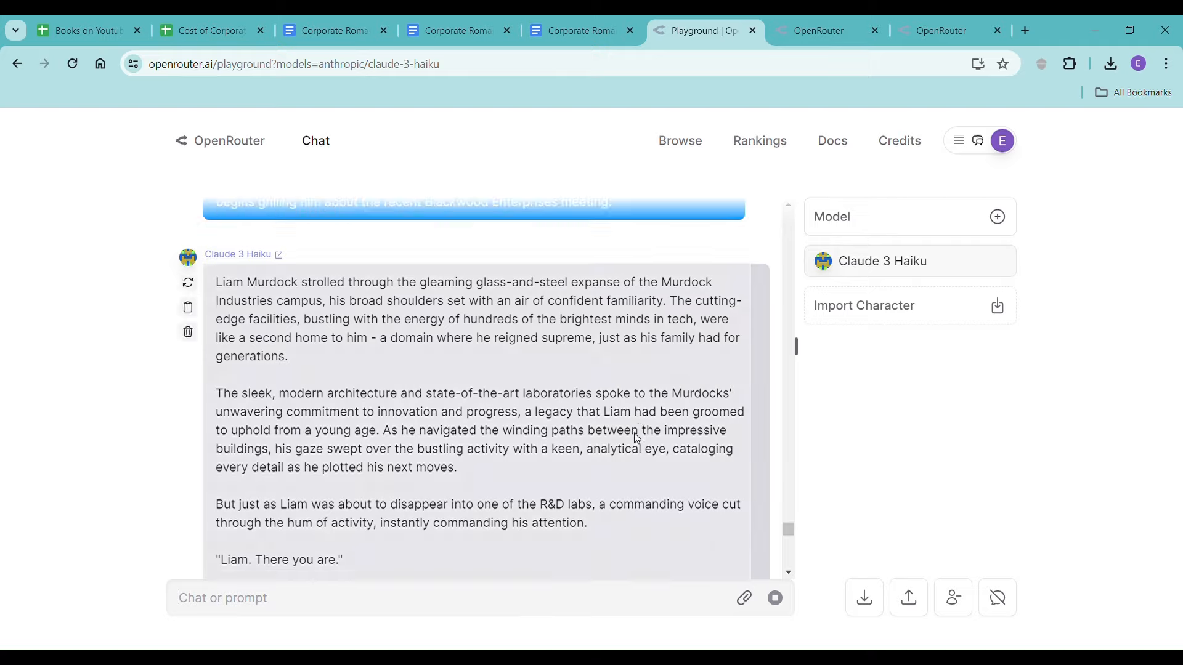
- Read through Claude's Scene 4 response from its first paragraph to its end
scroll(658, 438, down, 15)
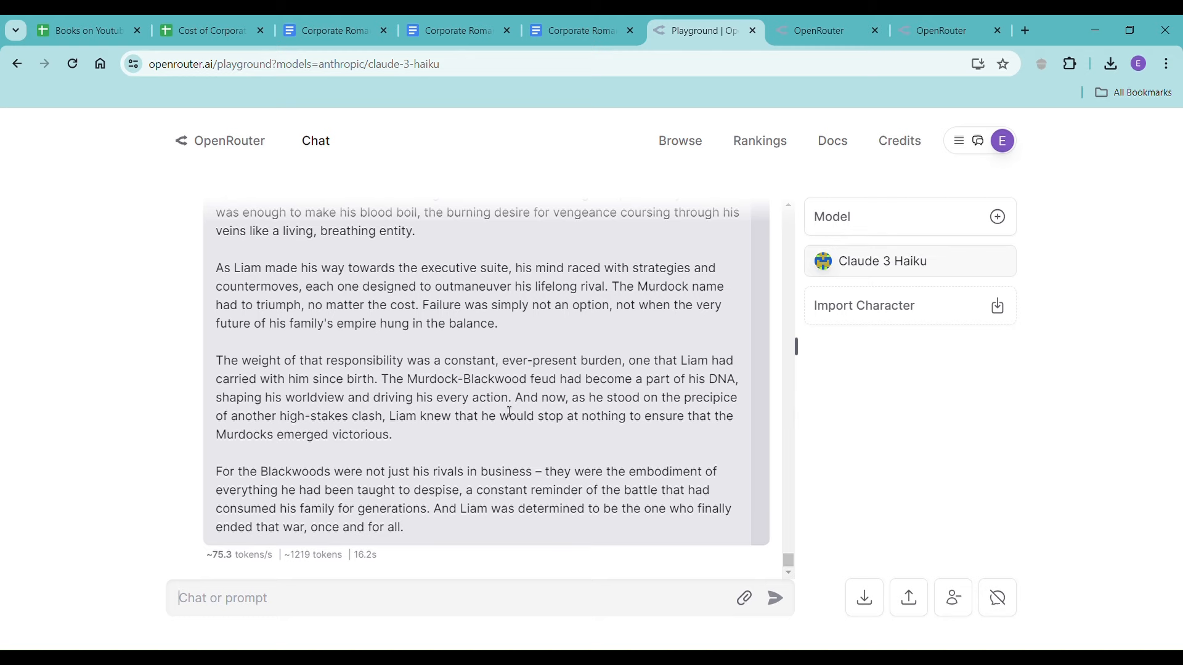
scroll(510, 412, up, 10)
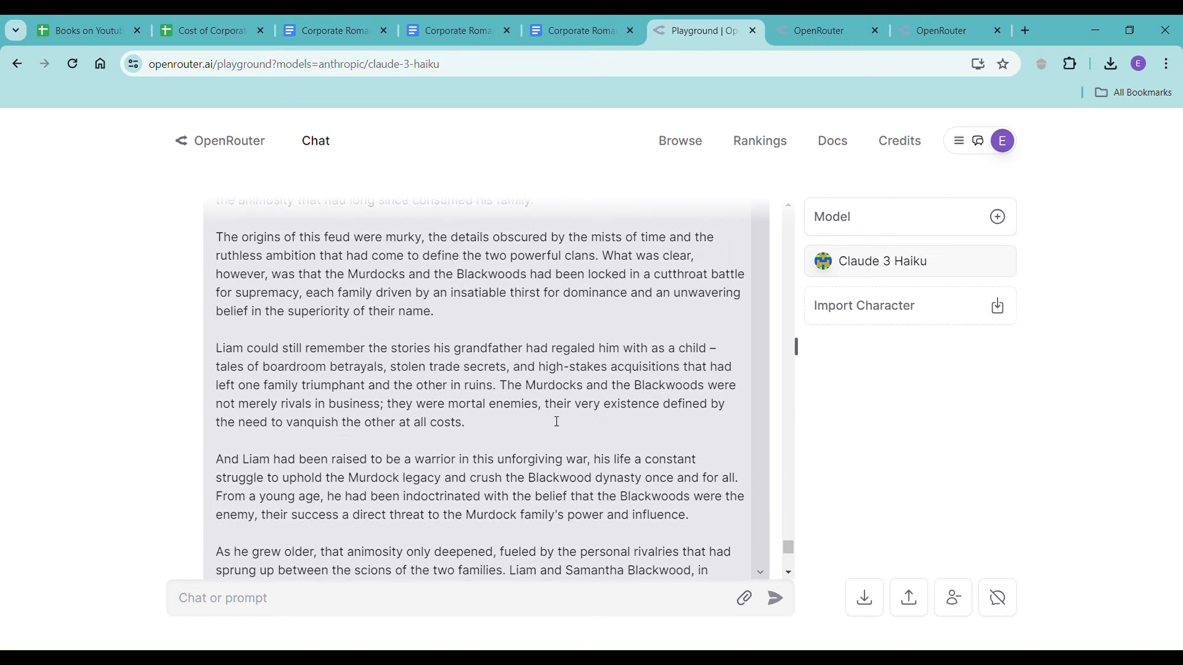
scroll(553, 421, up, 10)
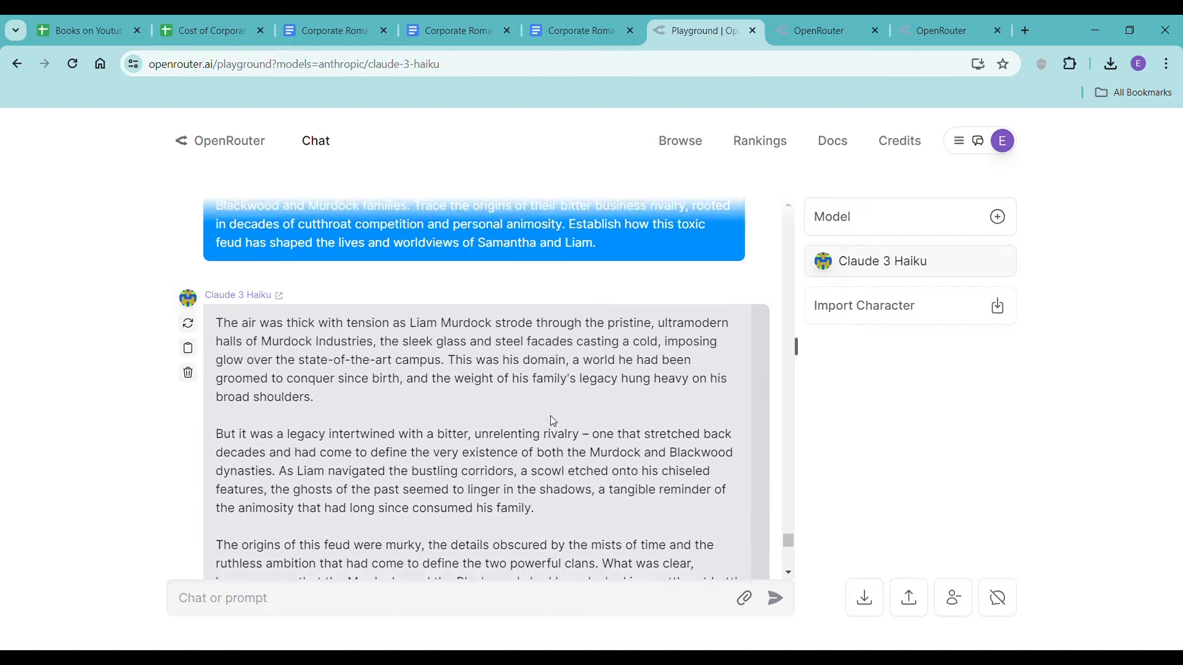
scroll(558, 421, down, 3)
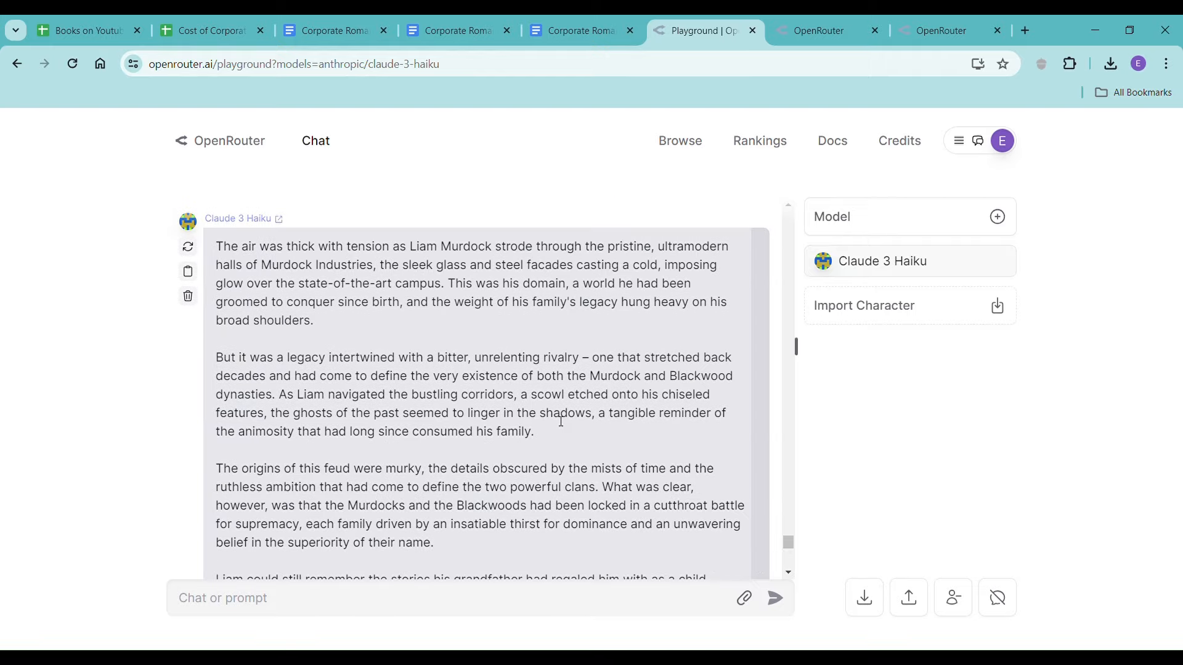
scroll(561, 421, down, 5)
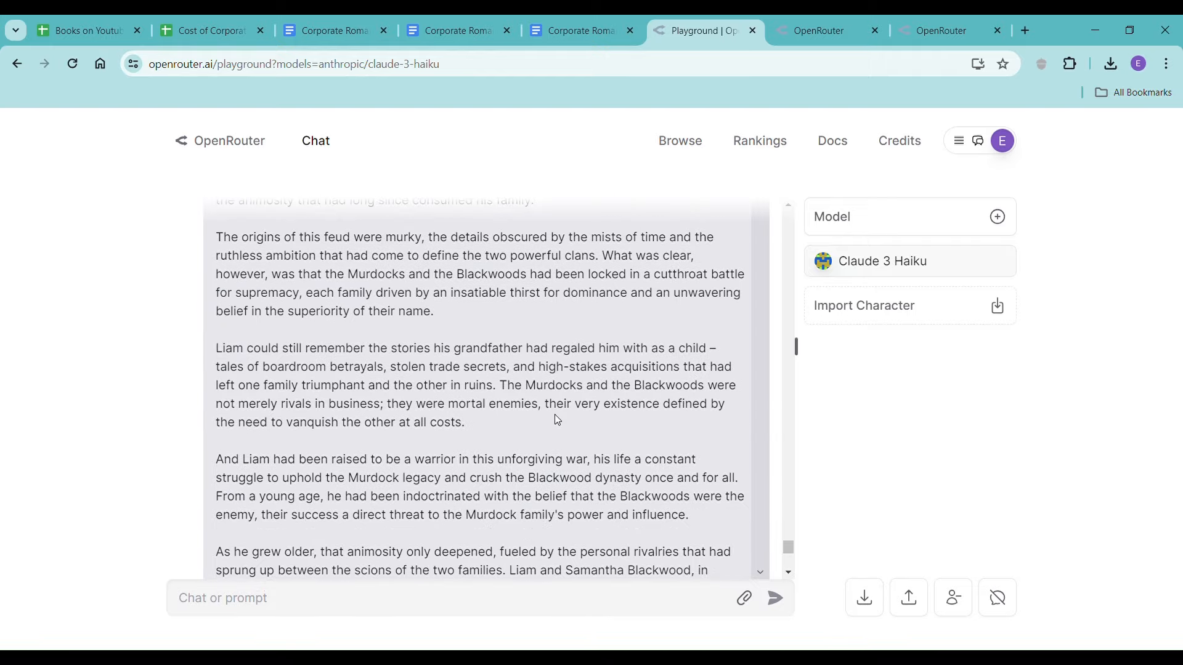
scroll(558, 421, down, 5)
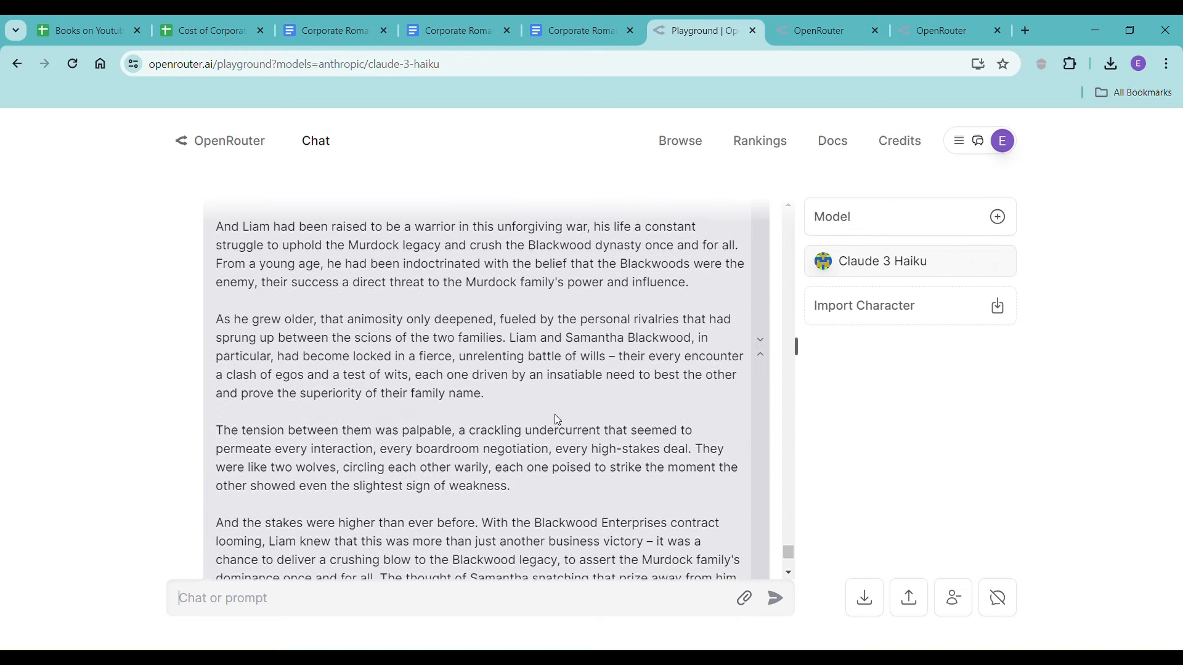
scroll(557, 420, down, 8)
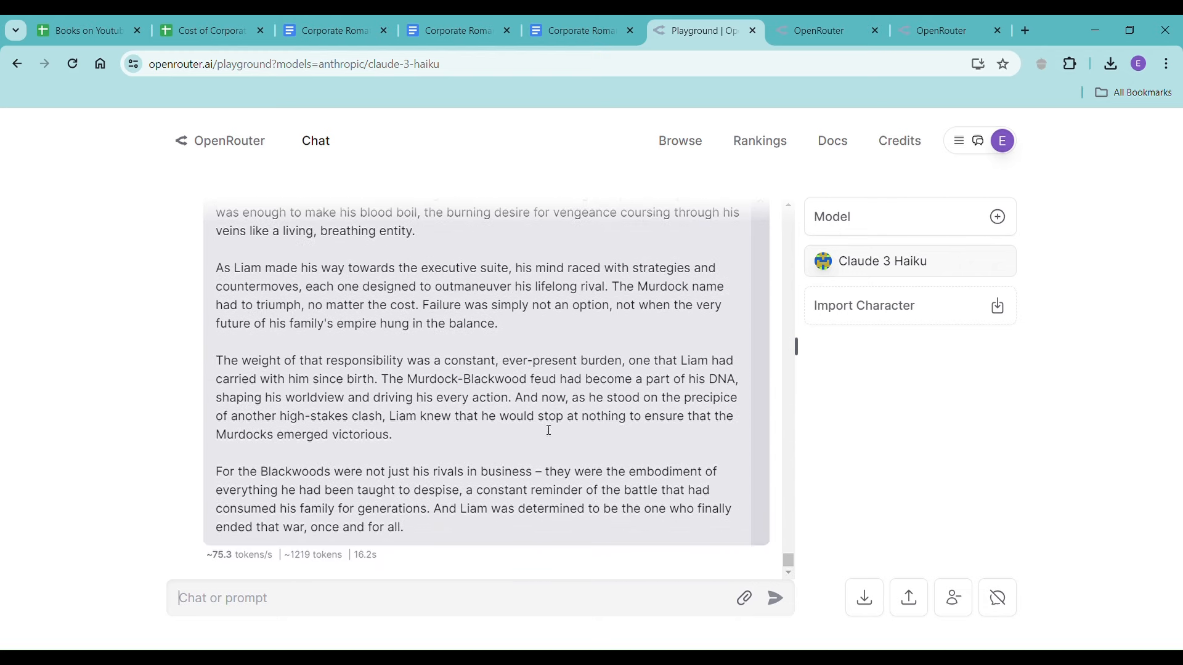
- Delete the Scene 4 heading, prompt and flashback beat, plus the leftover blank lines, from the Corporate Romance Scene Beats document
click(588, 30)
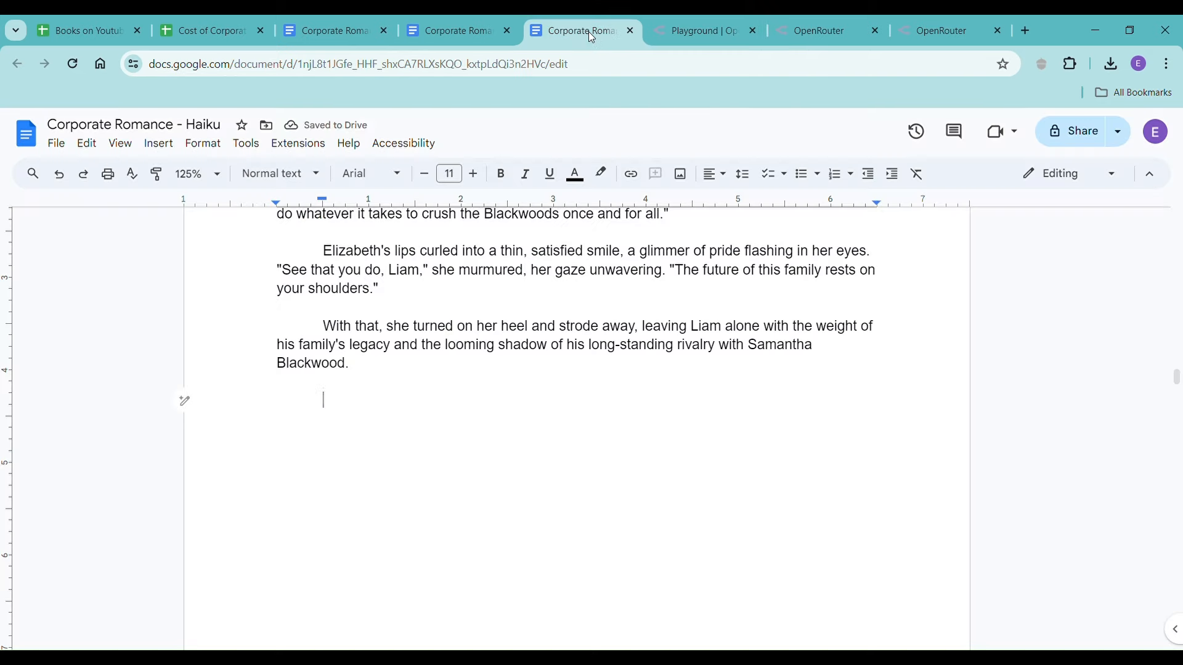
click(444, 34)
click(439, 513)
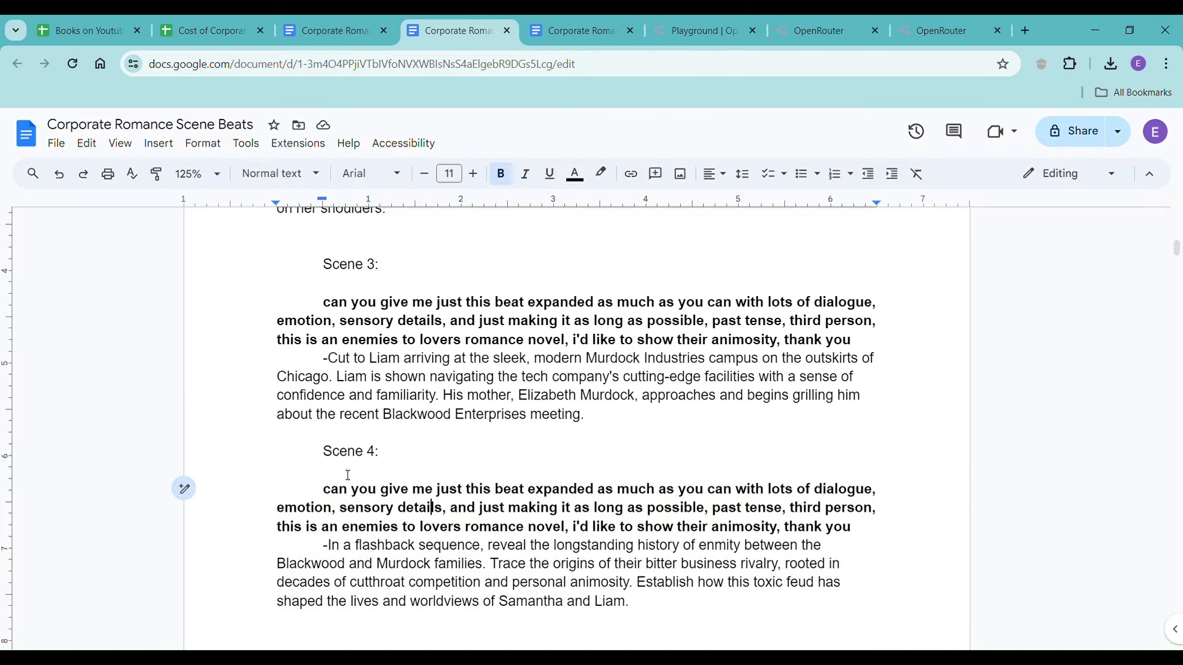
drag(313, 456, 653, 606)
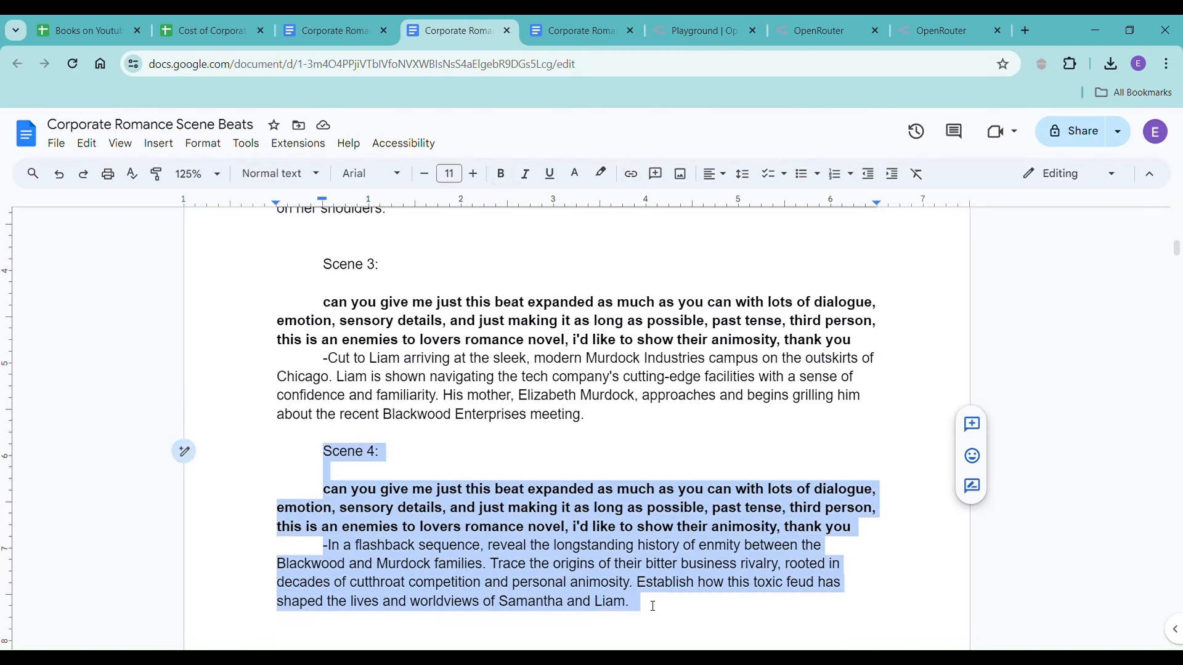
key(Delete)
key(Delete)
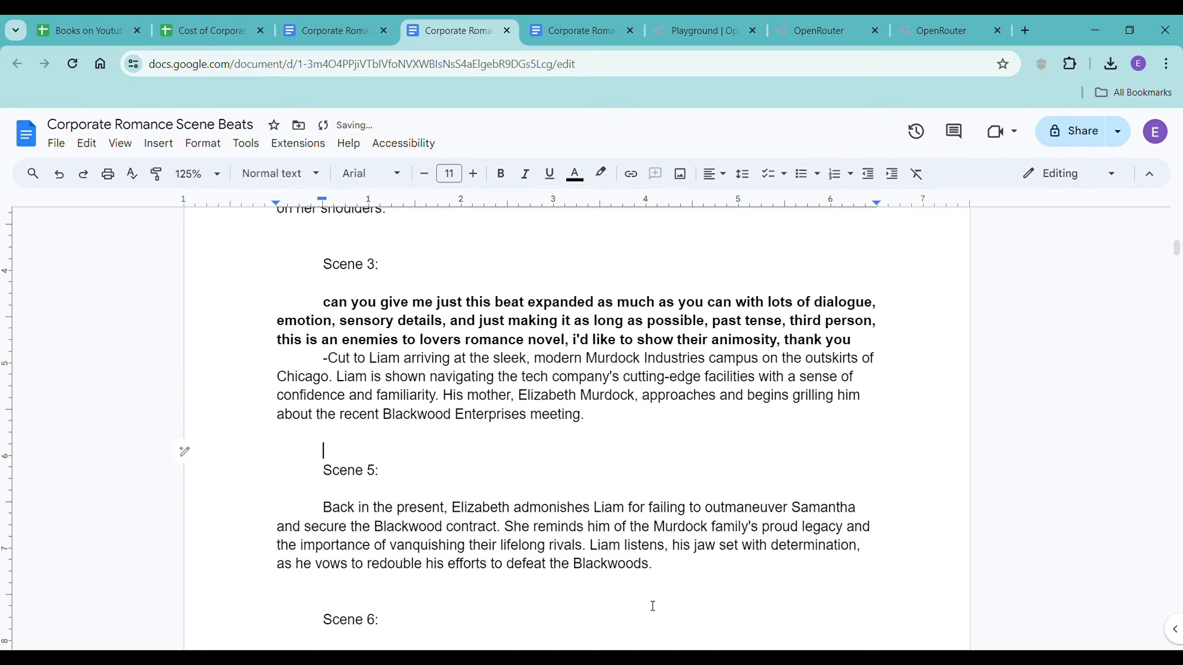
key(Delete)
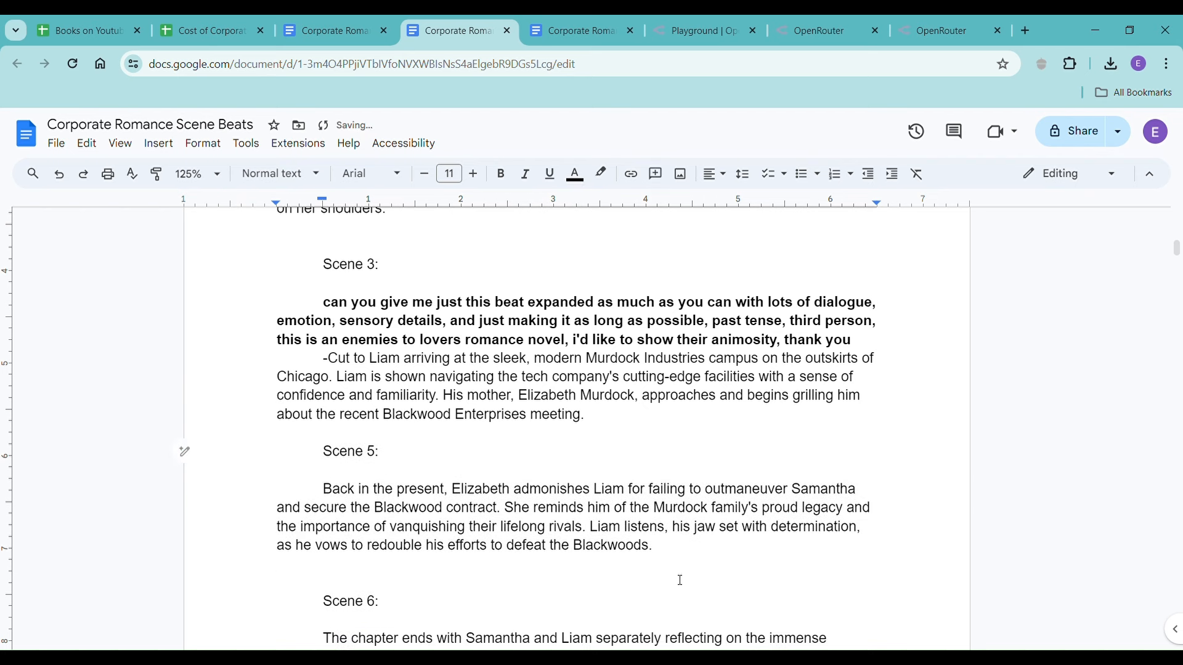
- Insert a copy of the Scene 3 expansion prompt, including the dash, directly before the Chapter Two Scene 6 beat
scroll(694, 531, down, 2)
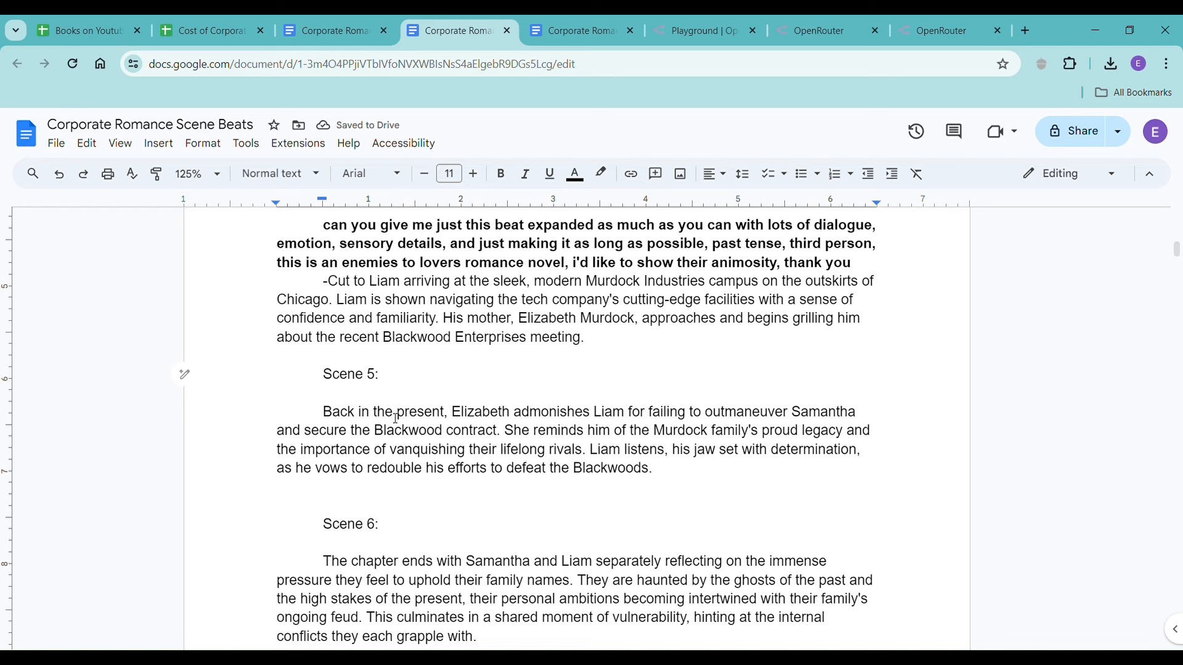
scroll(333, 382, up, 2)
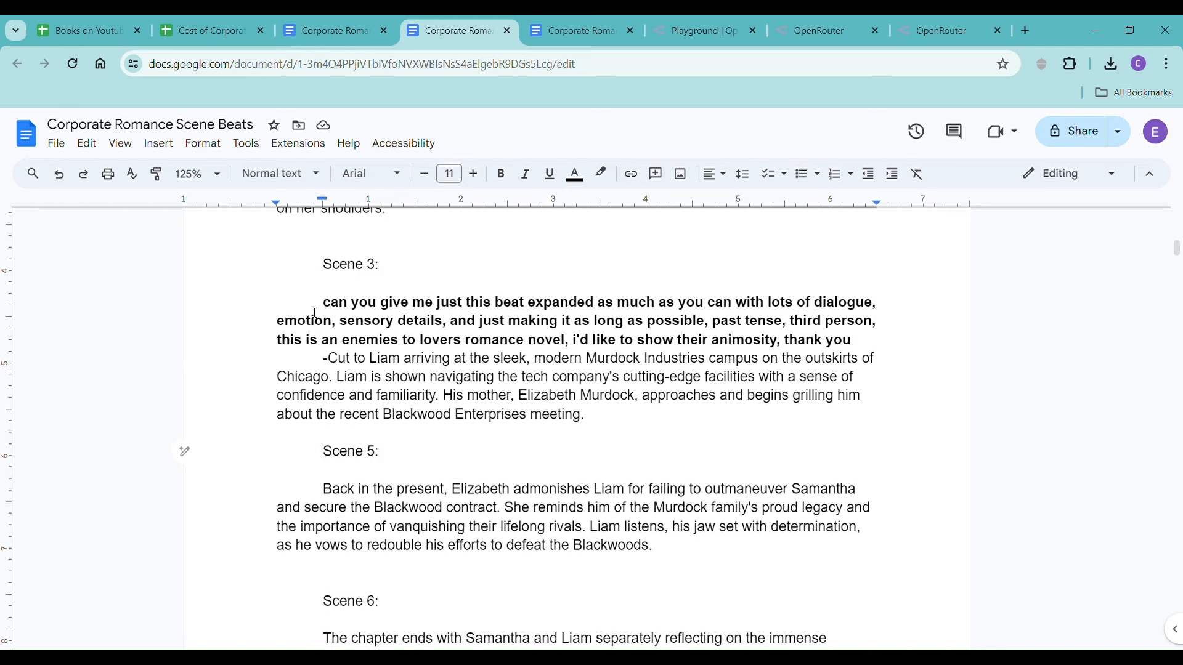
drag(323, 301, 333, 372)
key(ctrl+c)
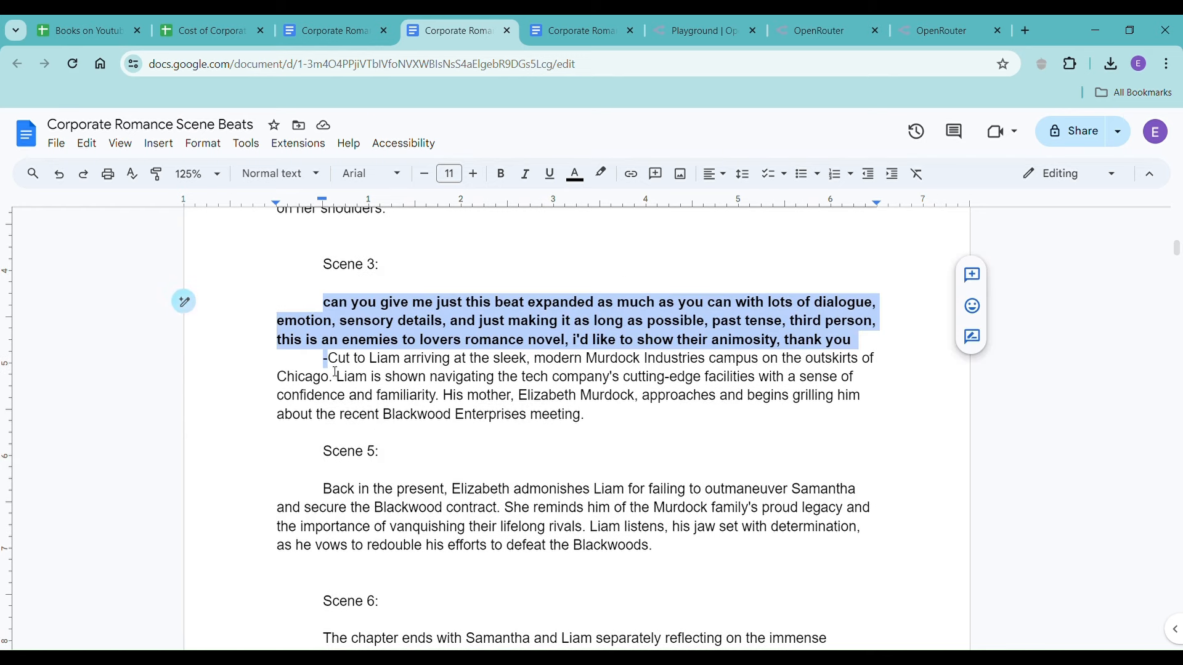
click(337, 493)
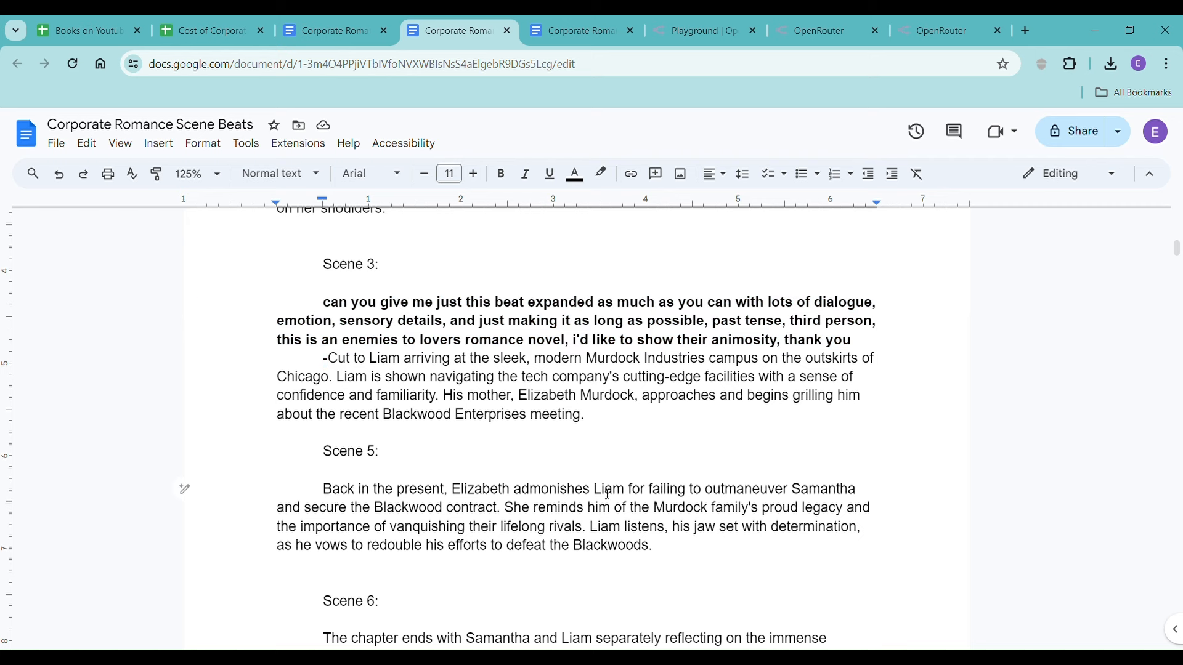
click(558, 29)
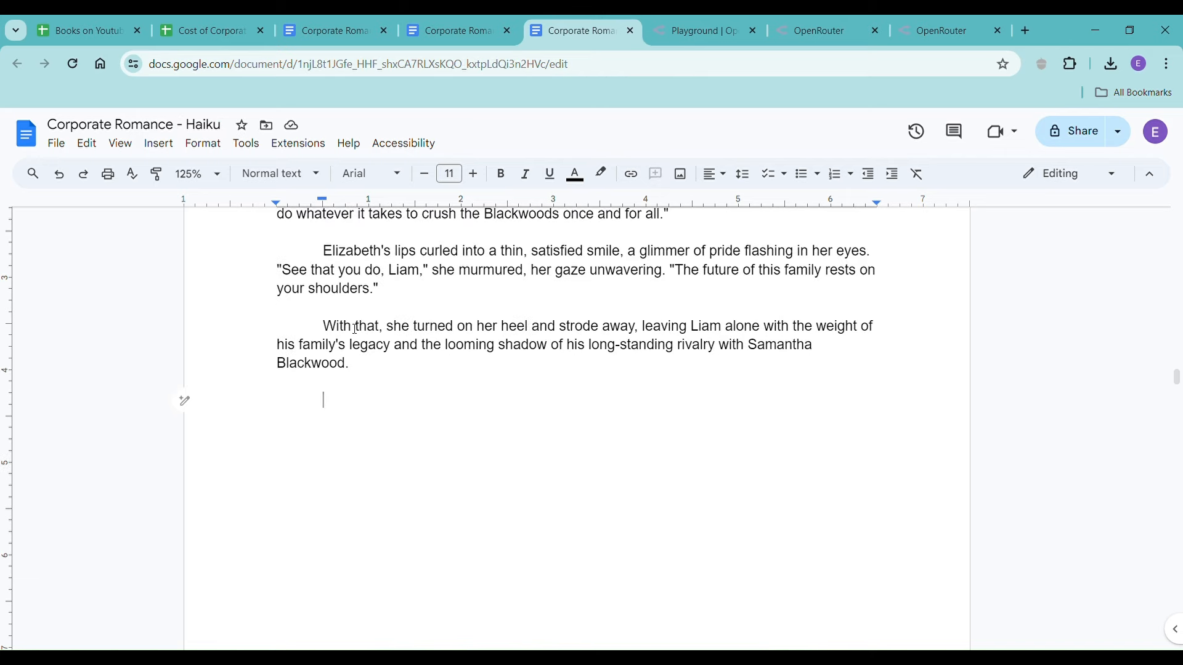
click(435, 24)
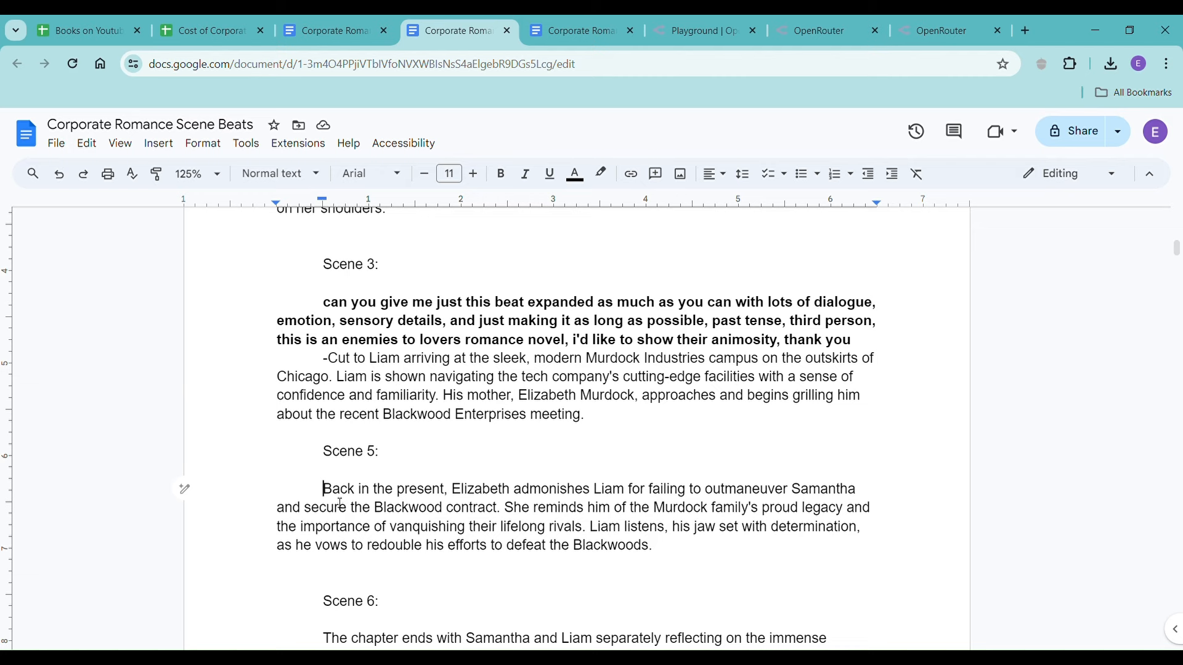
scroll(340, 504, down, 3)
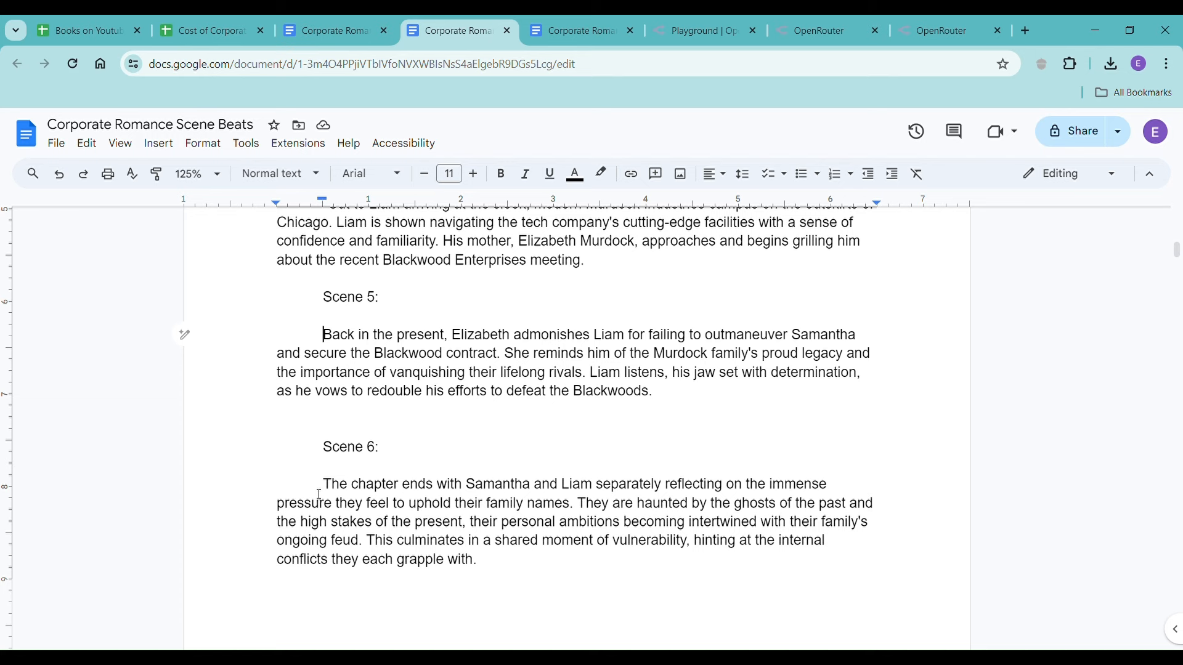
click(319, 494)
key(ctrl+v)
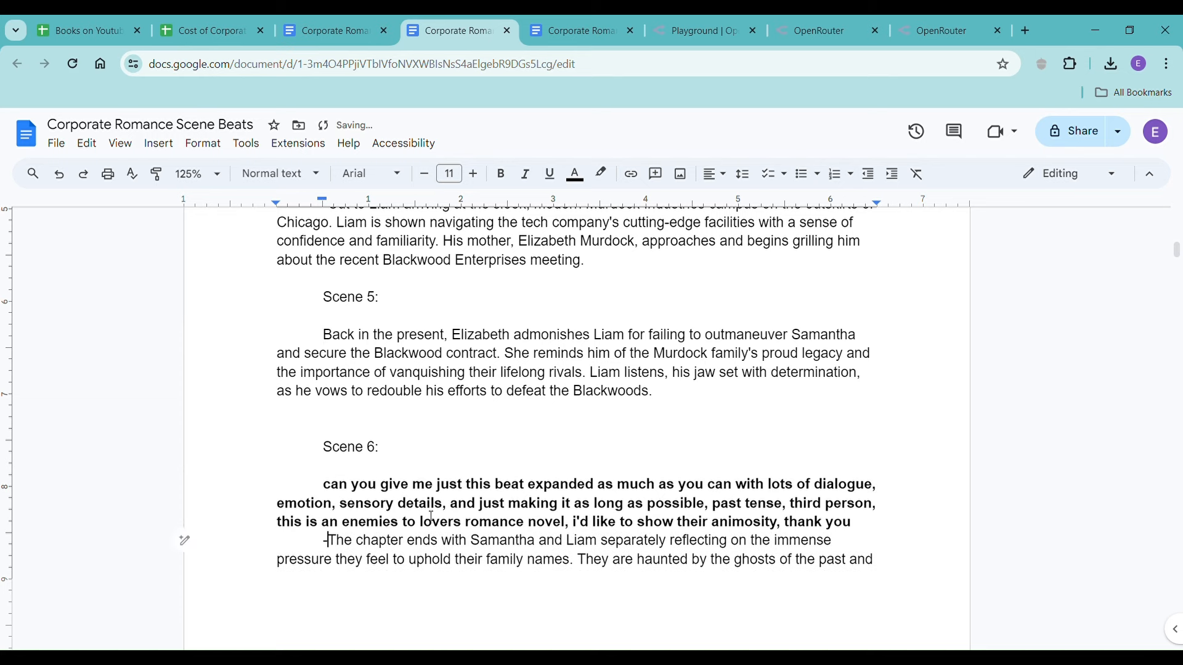
- Copy the Scene 6 prompt with its chapter-ending beat and send it to Claude 3 Haiku in the OpenRouter playground
scroll(431, 516, down, 4)
click(325, 255)
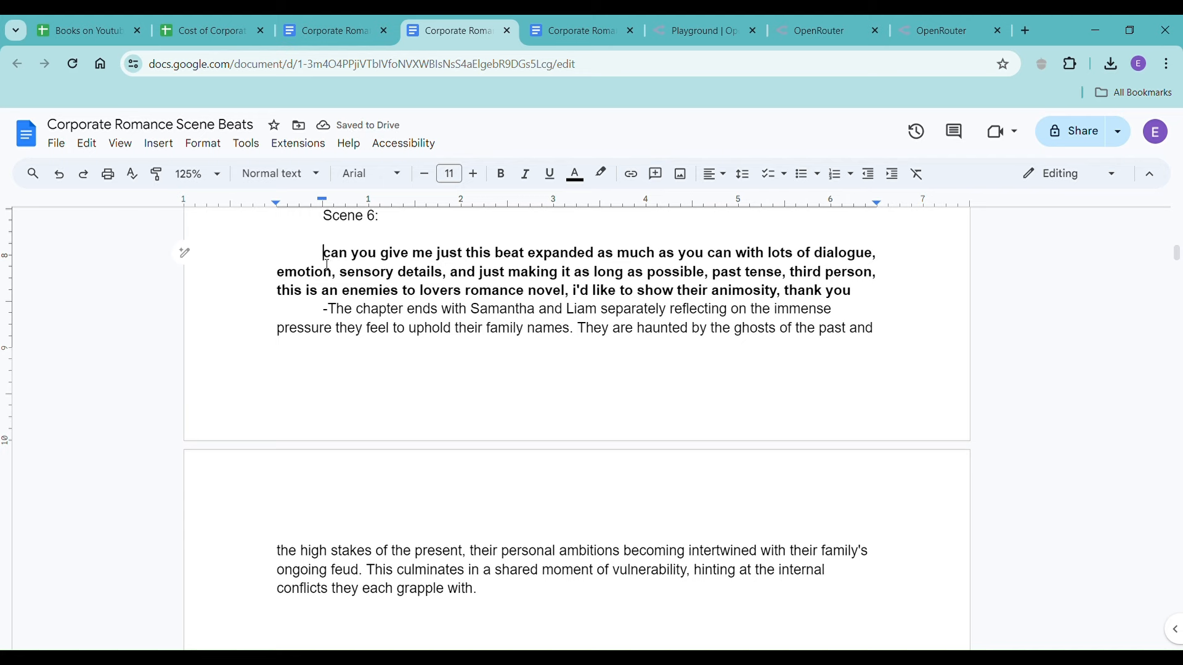
drag(327, 263, 497, 590)
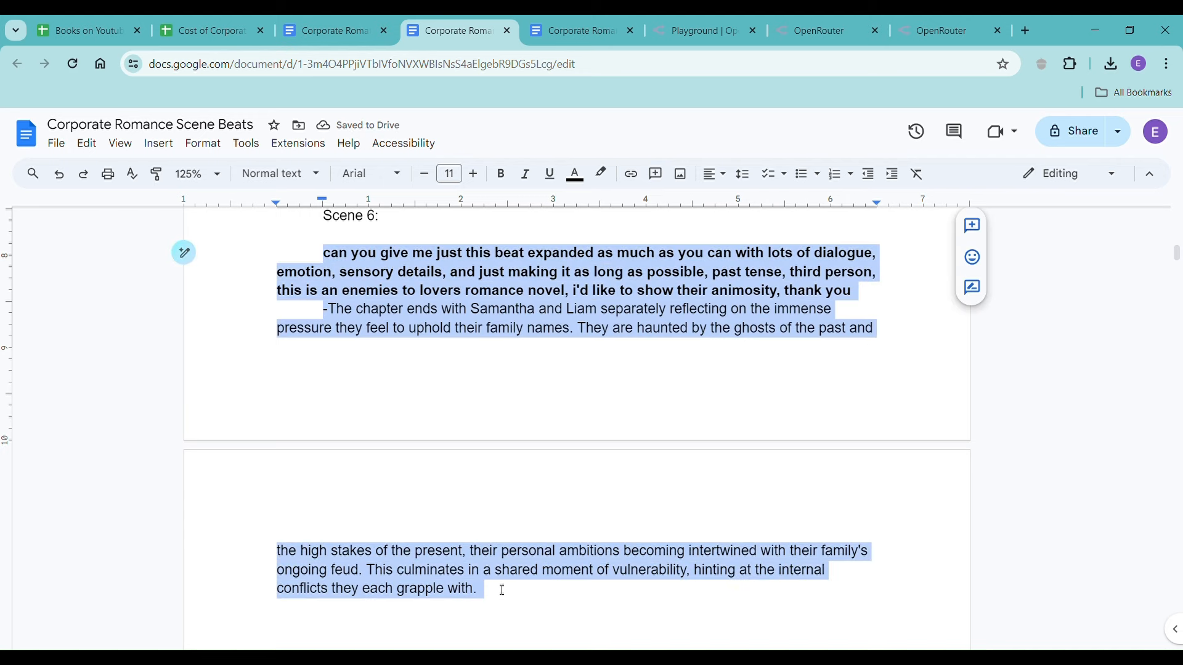
click(582, 32)
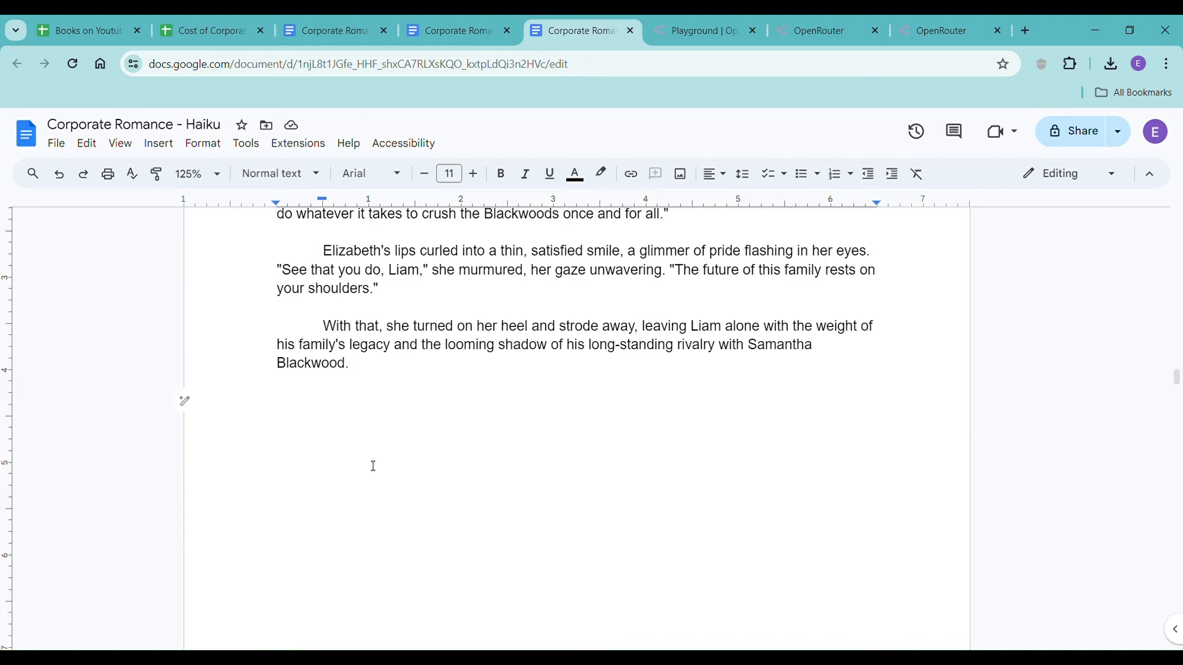
click(696, 31)
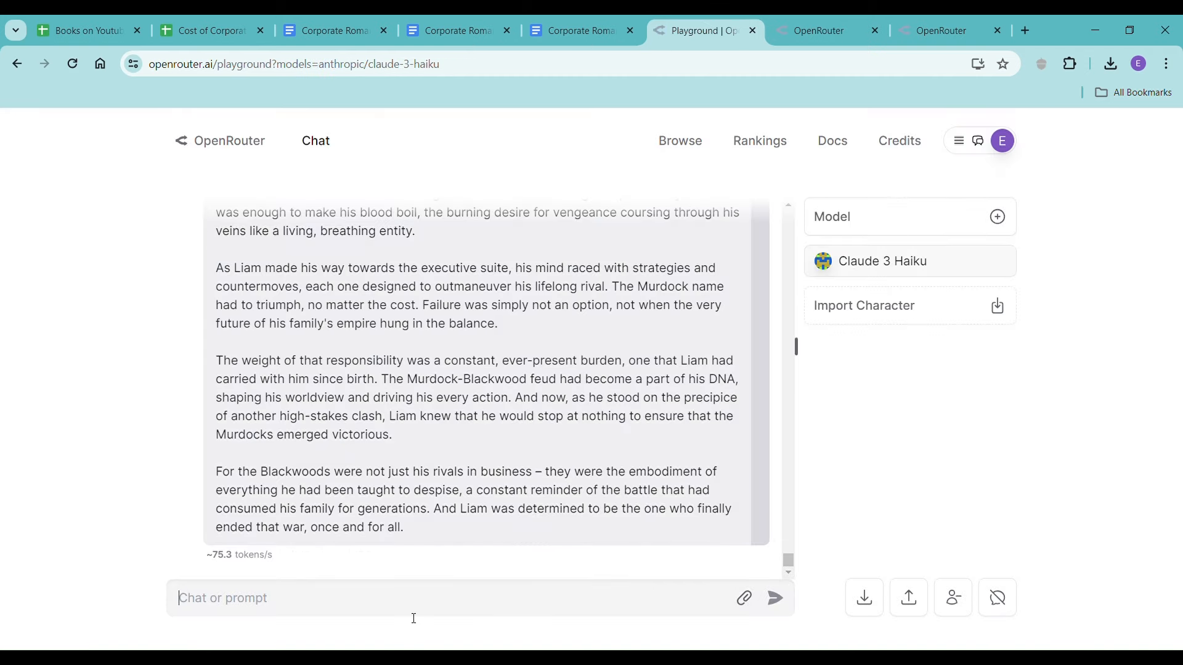
key(ctrl+v)
key(Return)
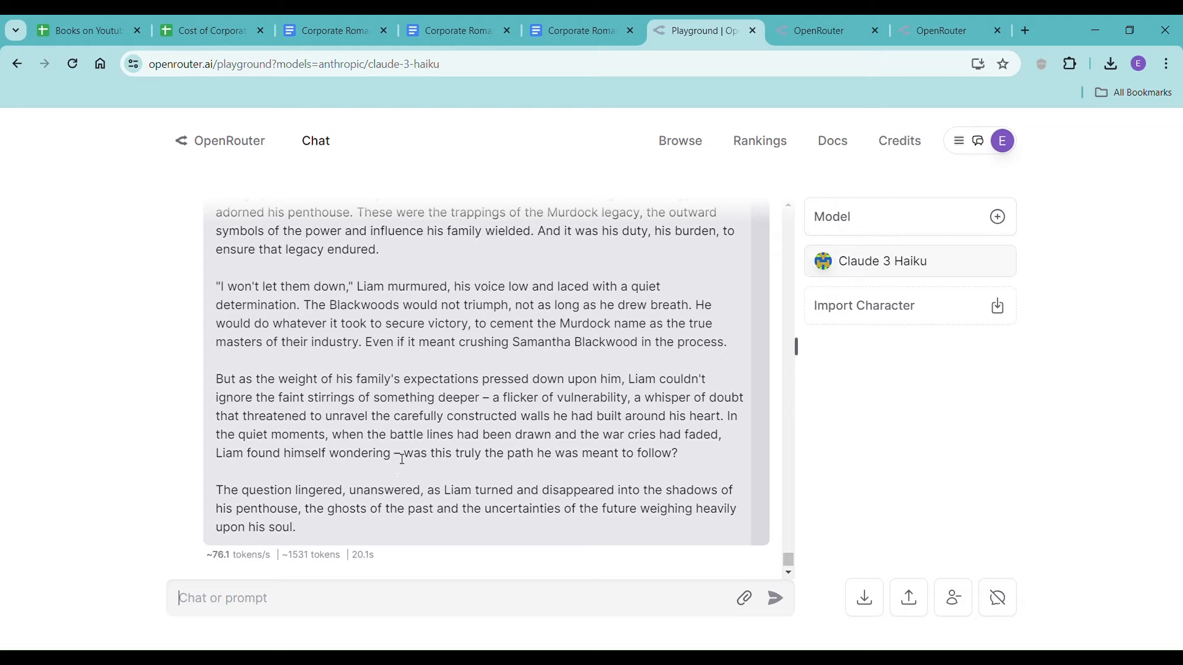
- Copy Claude's full Scene 6 response and paste it below a *** separator after Scene 3 in the Corporate Romance - Haiku document
scroll(401, 459, up, 15)
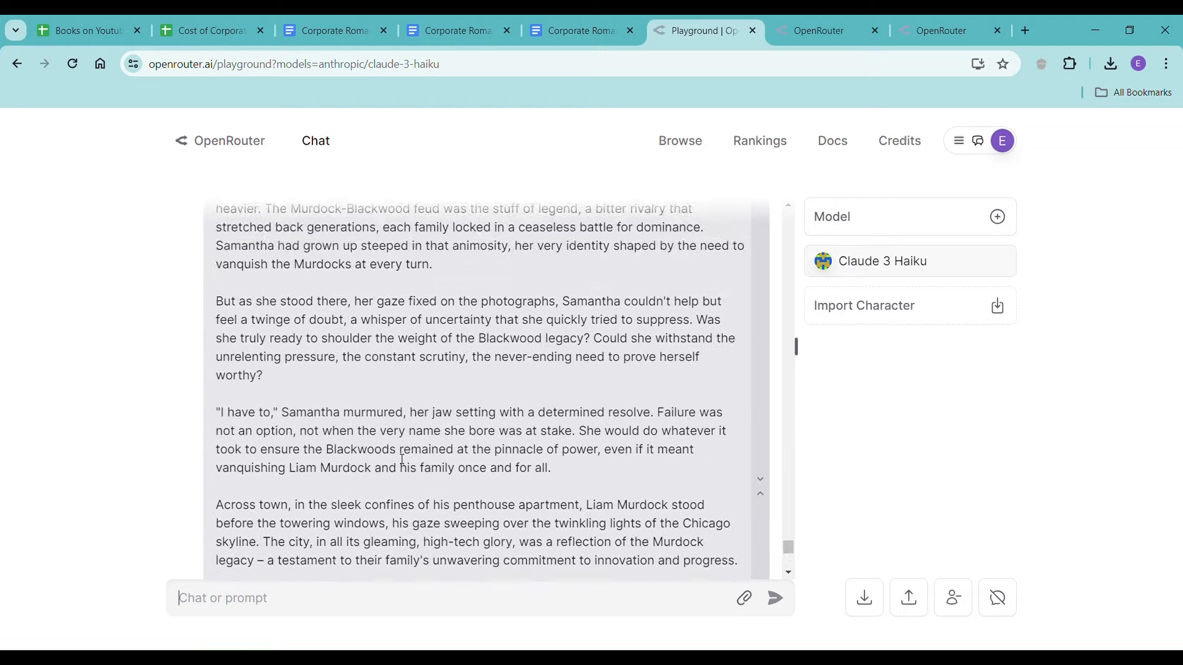
scroll(401, 459, up, 6)
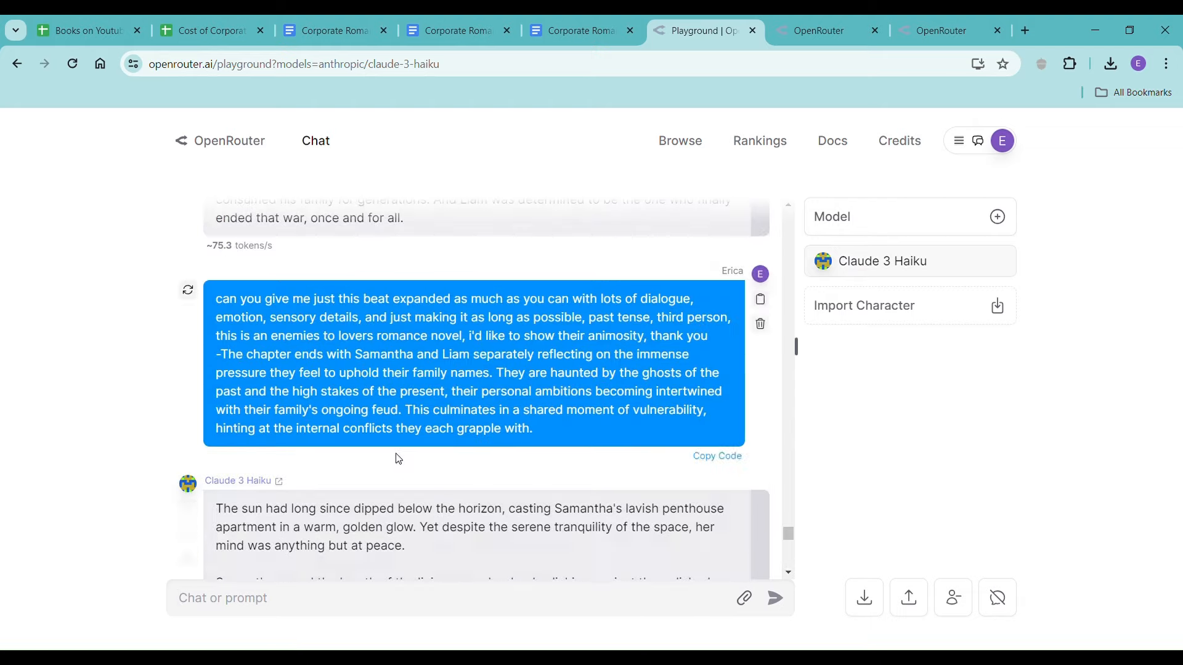
scroll(399, 459, down, 2)
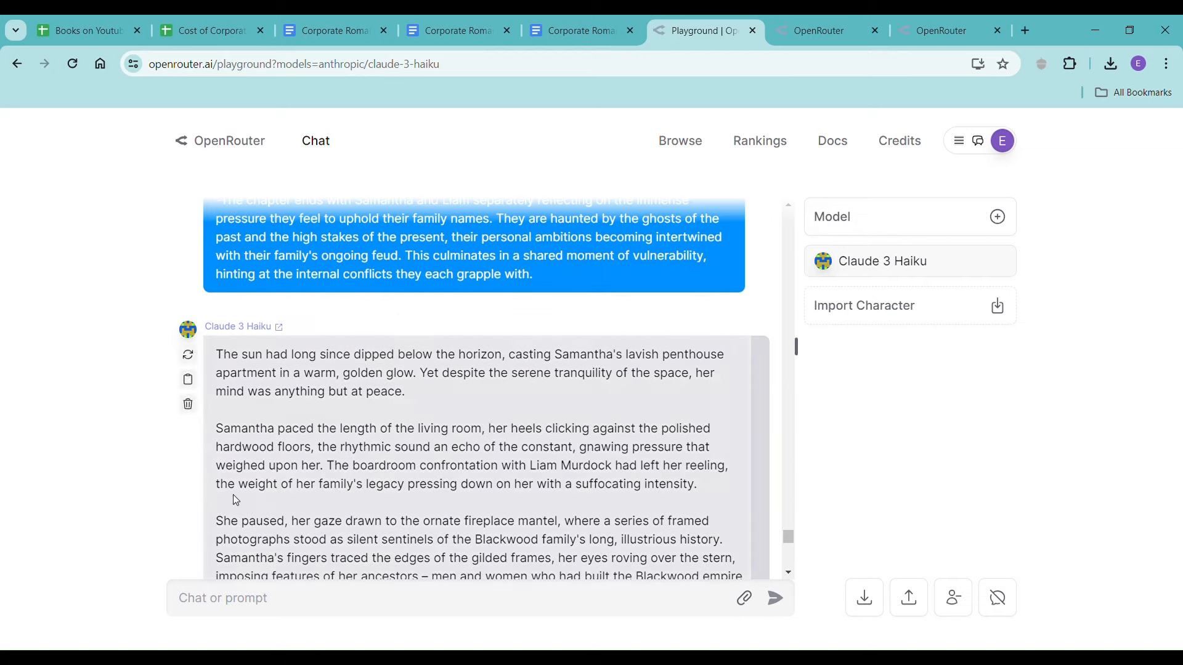
click(197, 386)
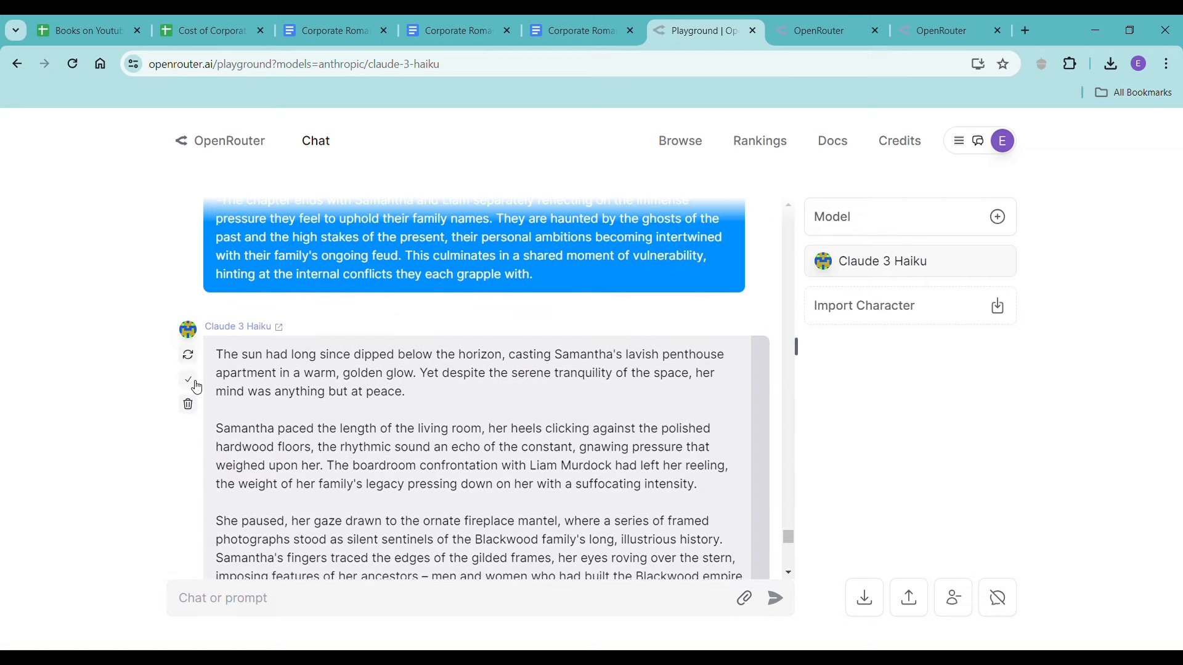
click(589, 33)
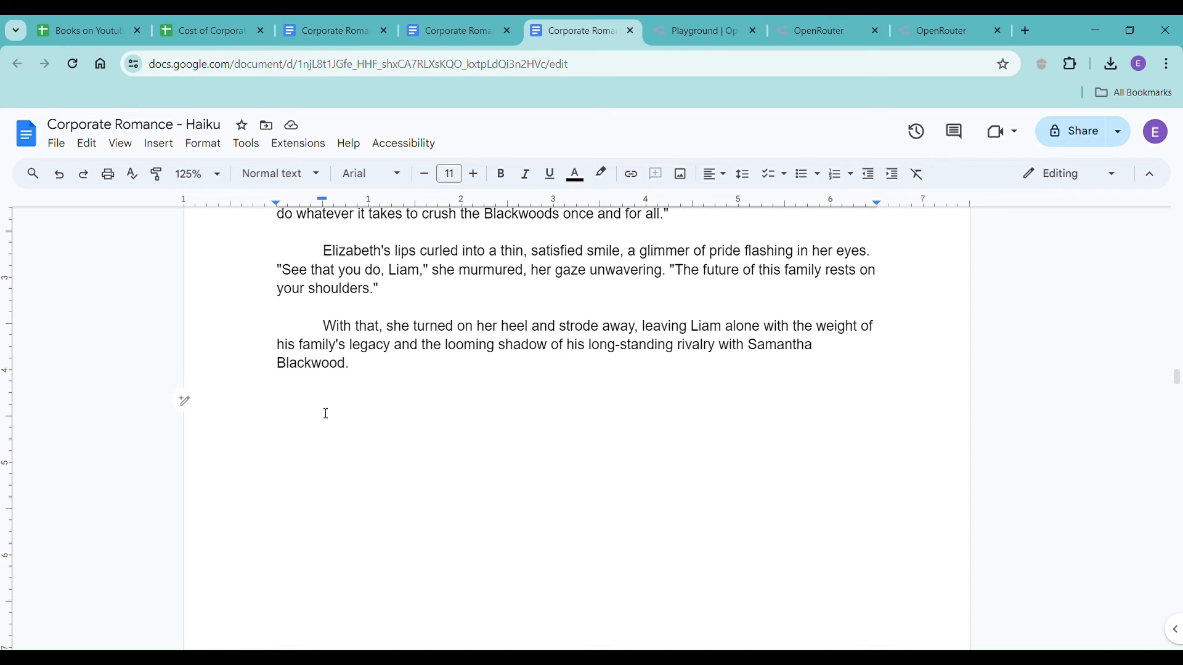
text(***)
key(Return)
right_click(335, 440)
click(461, 217)
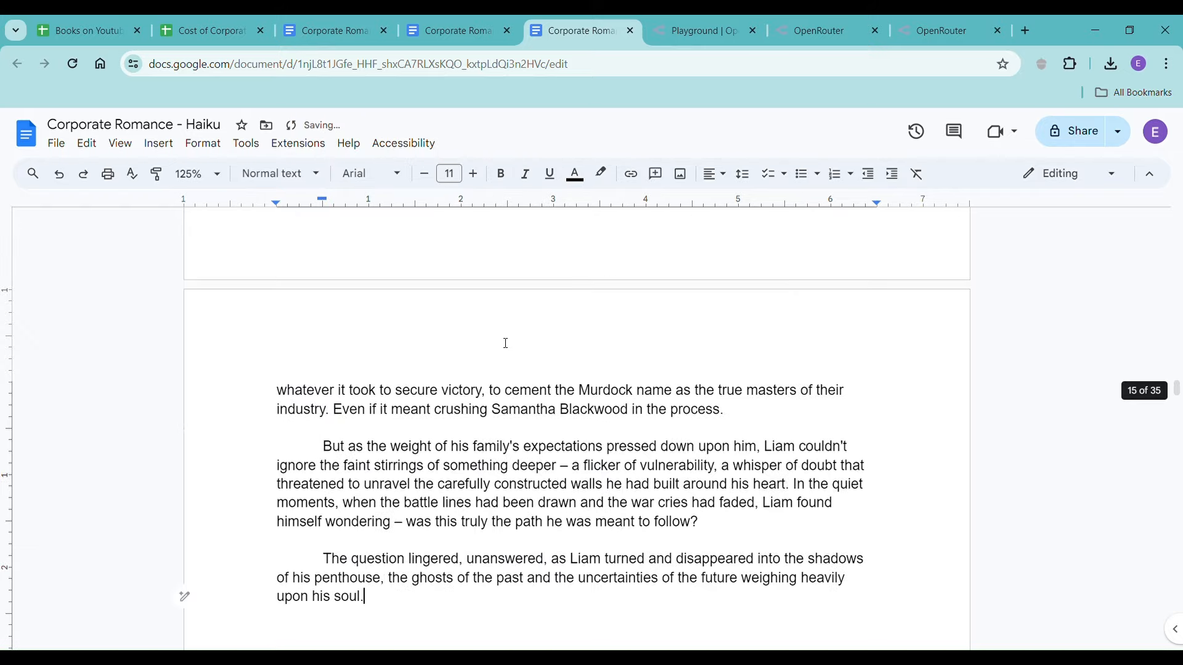
- Check the word count of the Corporate Romance - Haiku document
key(ctrl+shift+c)
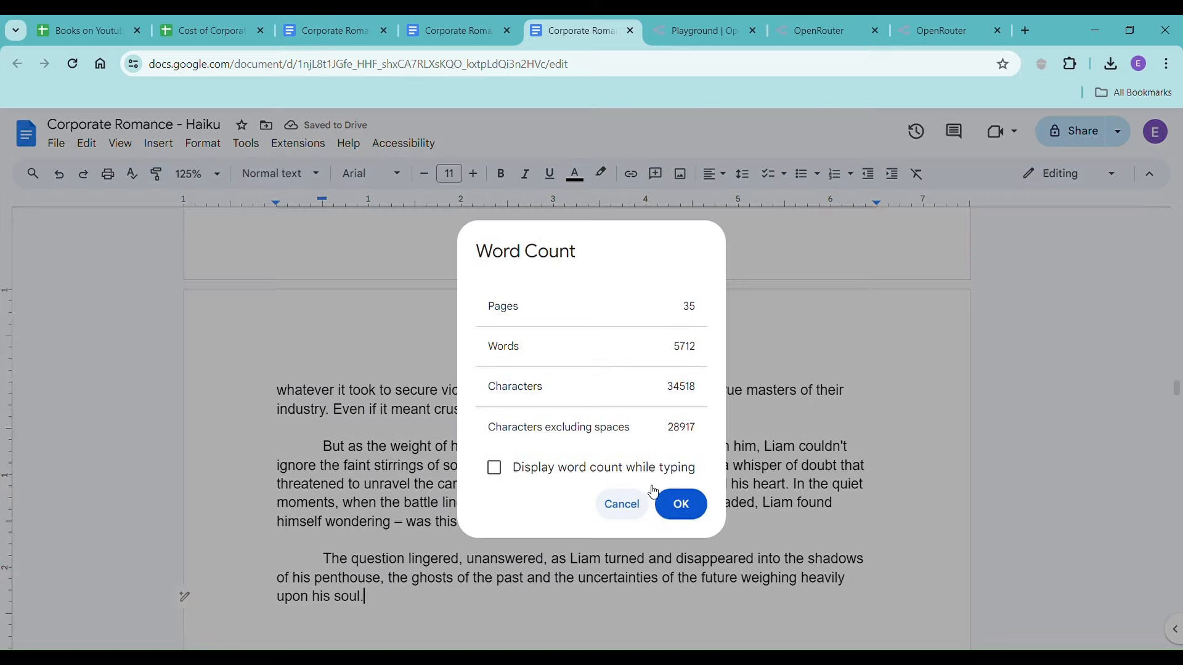
click(700, 506)
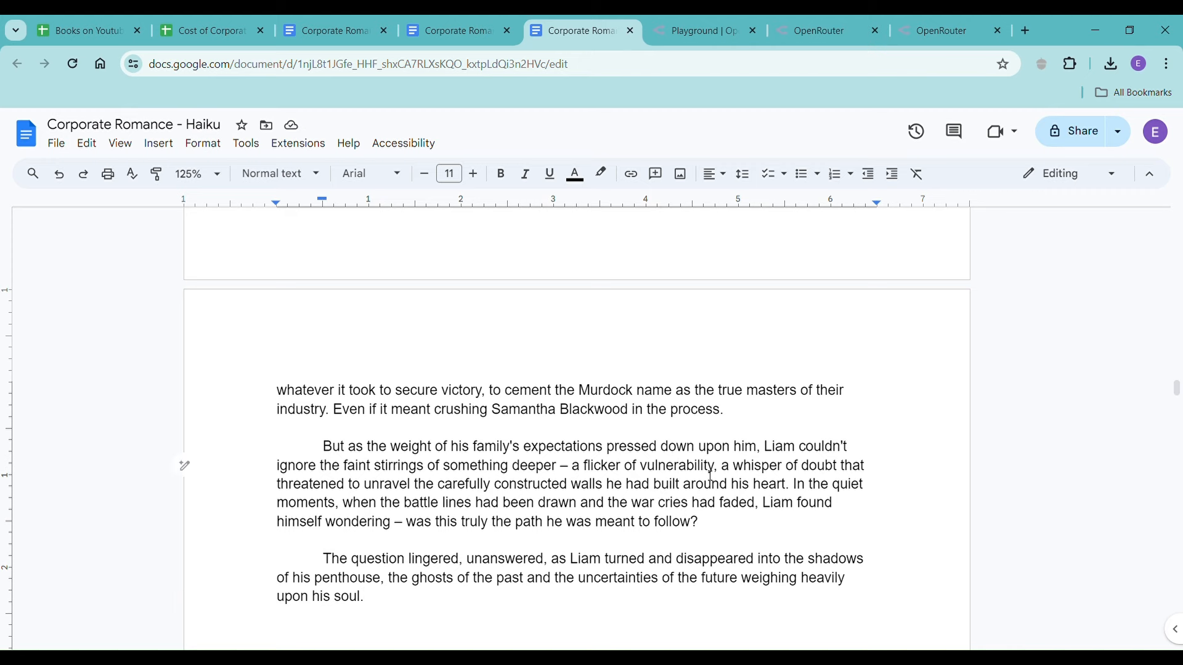
key(ctrl+shift+c)
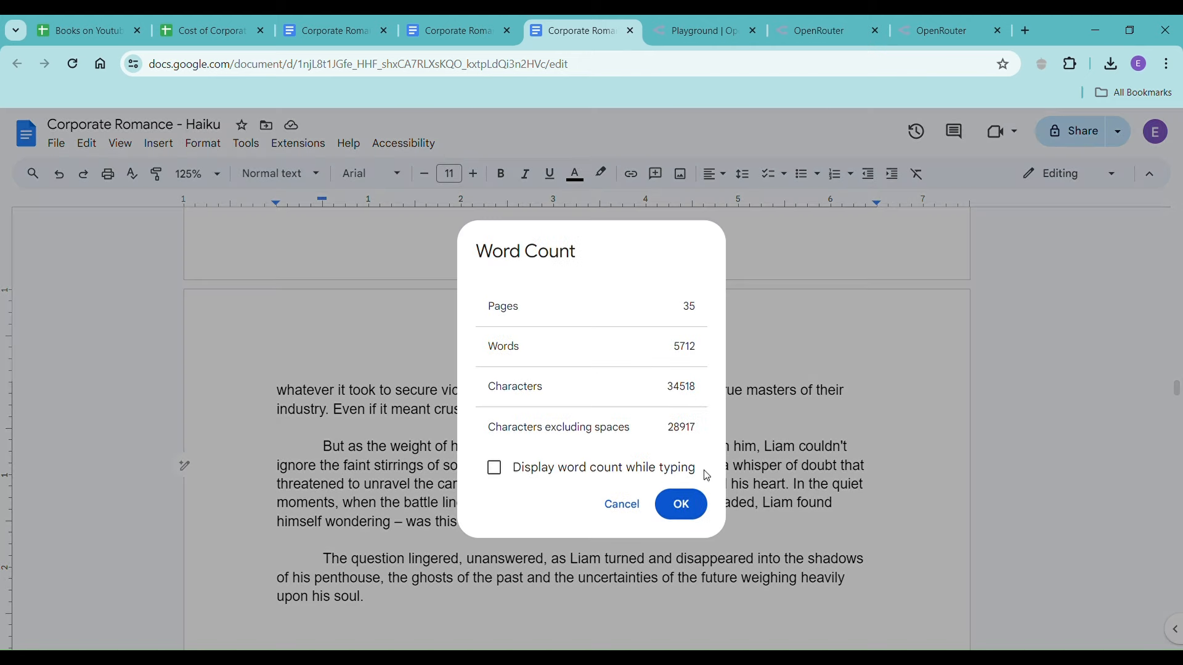
click(687, 504)
- Add a blank line below the Chapter Three heading in the Corporate Romance - Haiku document
scroll(700, 441, down, 10)
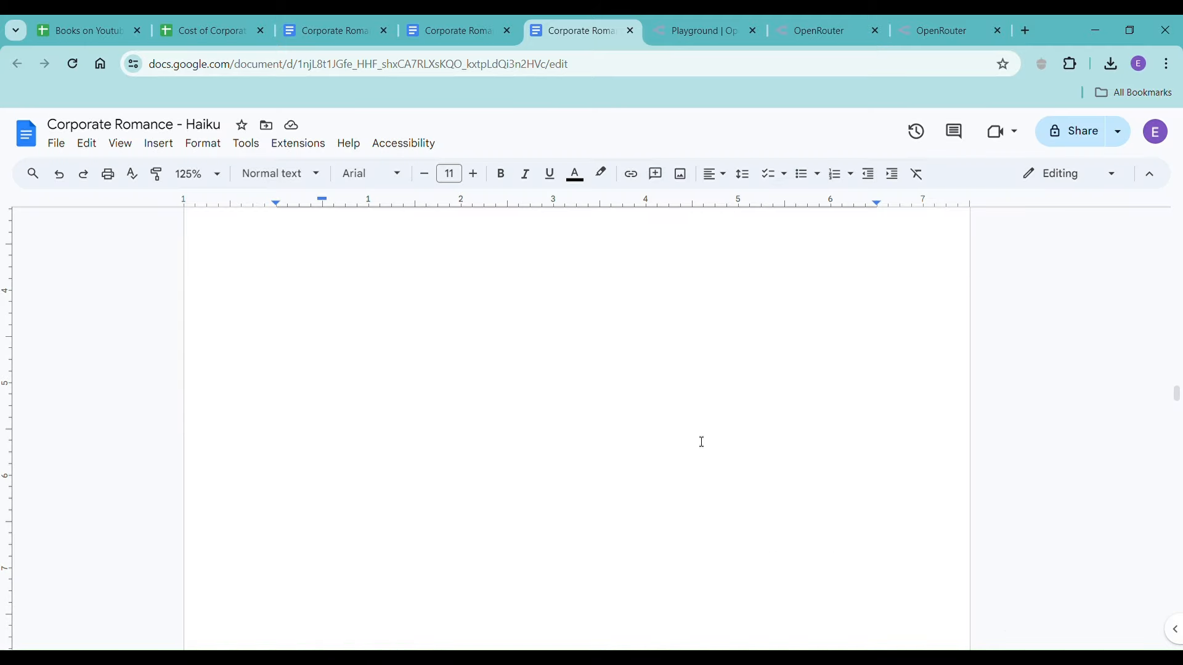
click(360, 425)
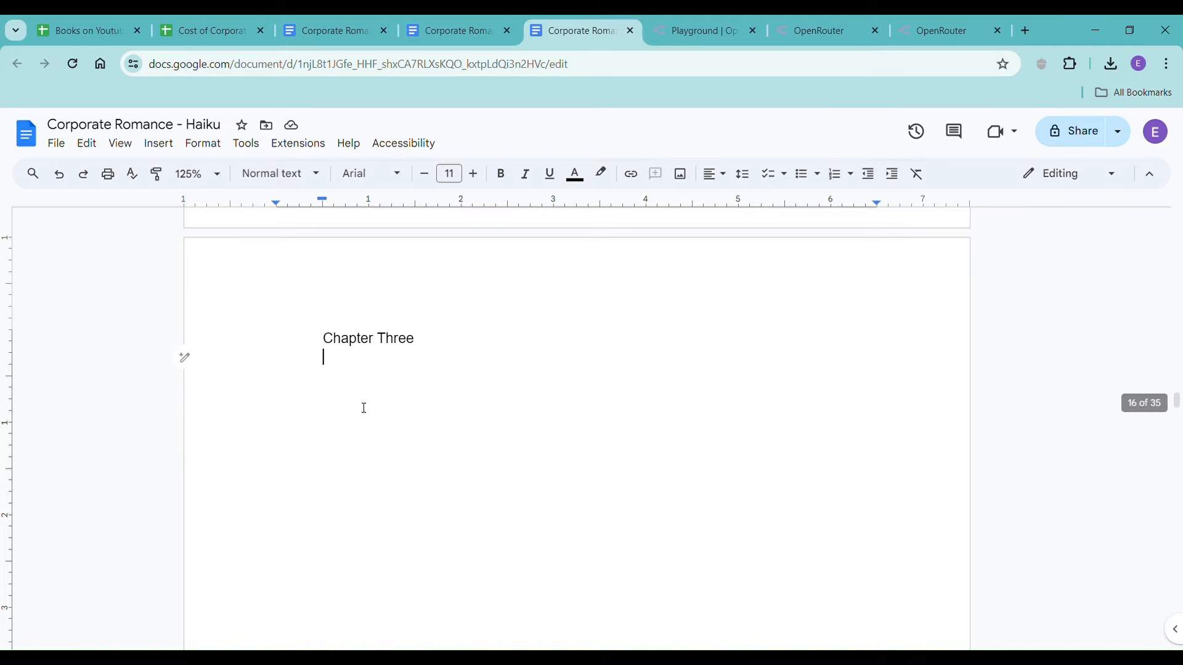
key(Return)
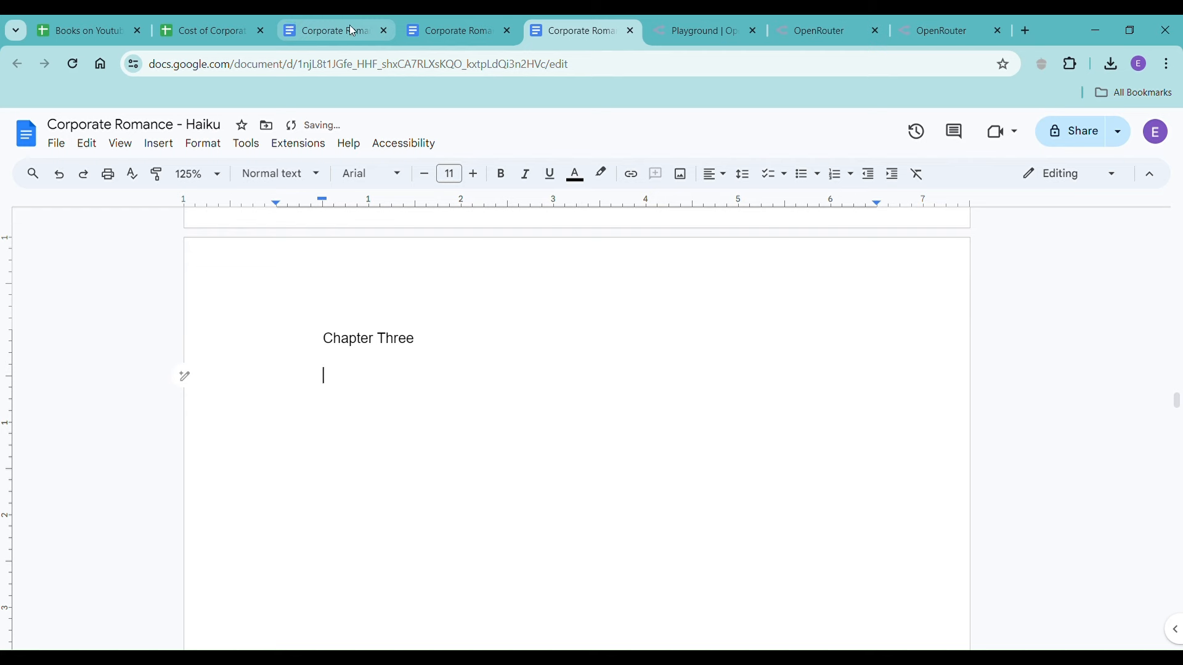
- In the Corporate Romance Scene Beats document, copy the bold expansion prompt and dash from Scene 6 and paste them above the Chapter Three heading
click(430, 24)
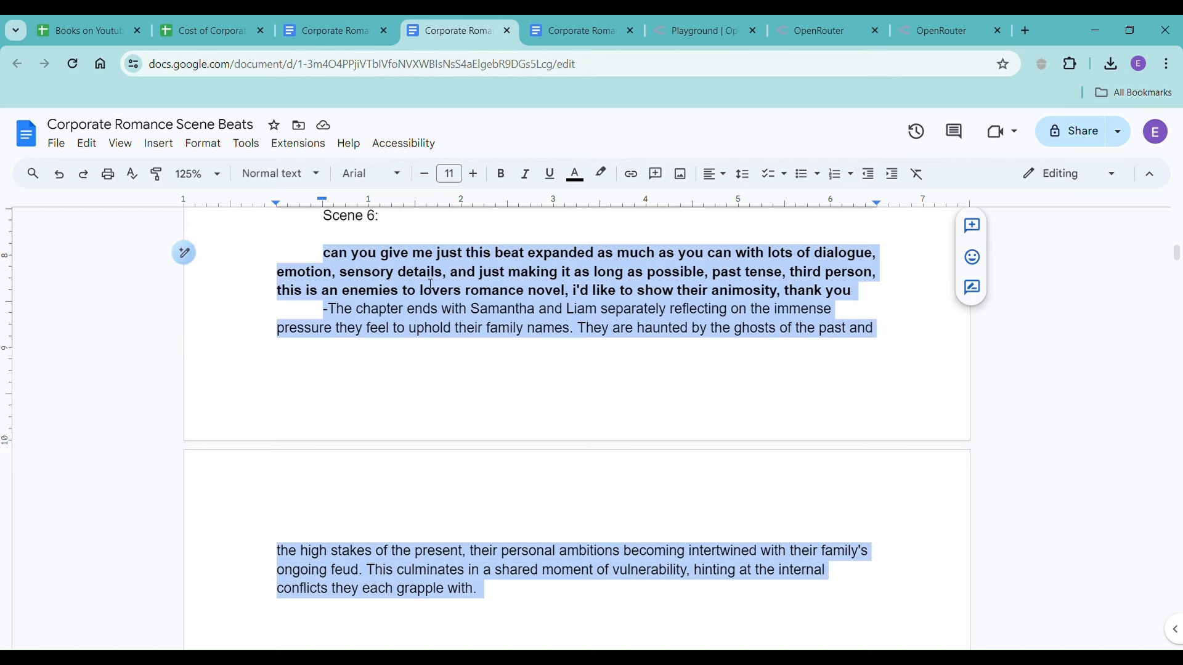
click(307, 280)
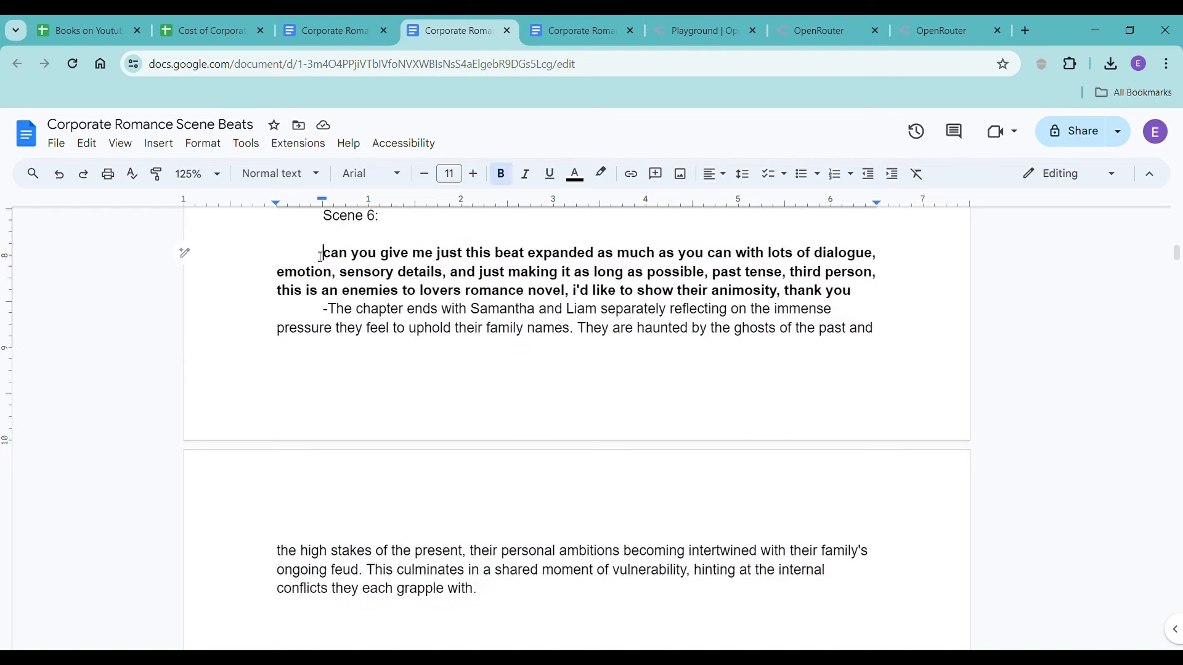
drag(321, 253, 324, 308)
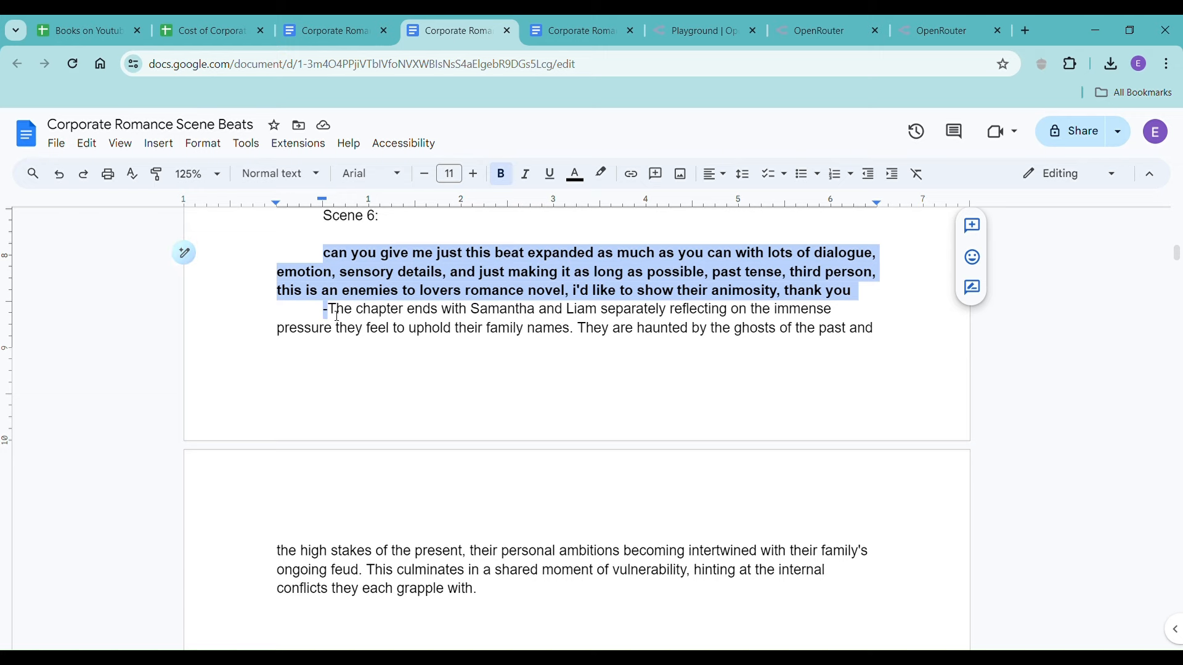
click(345, 35)
click(451, 35)
scroll(371, 303, down, 15)
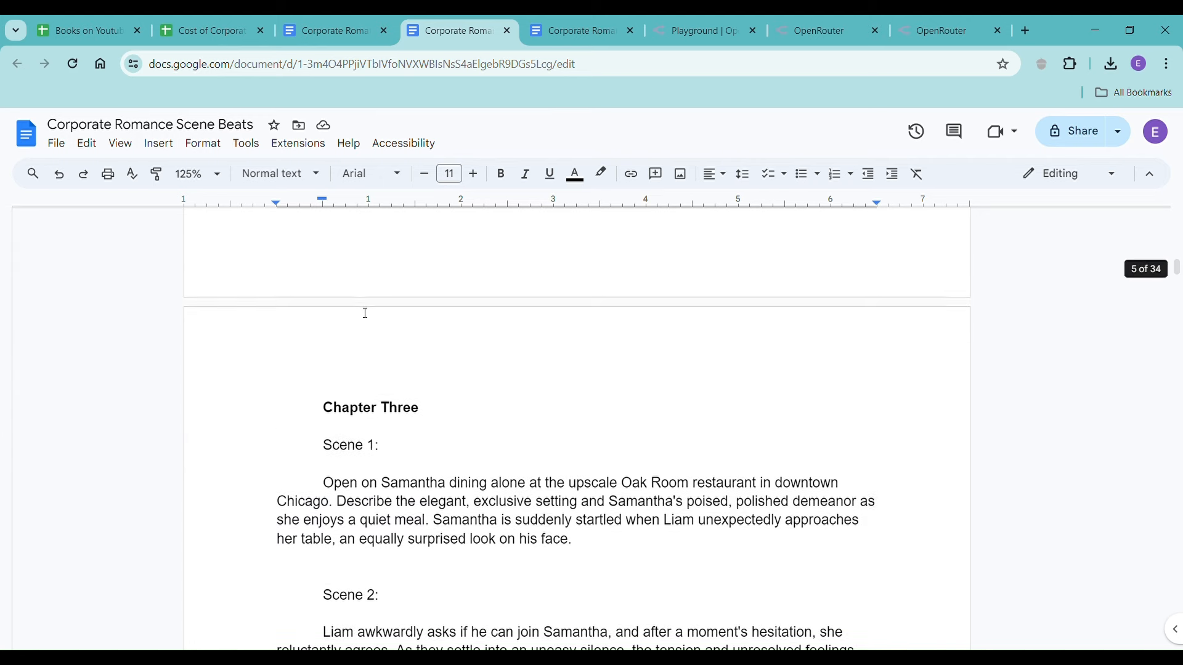
scroll(366, 313, down, 1)
click(326, 322)
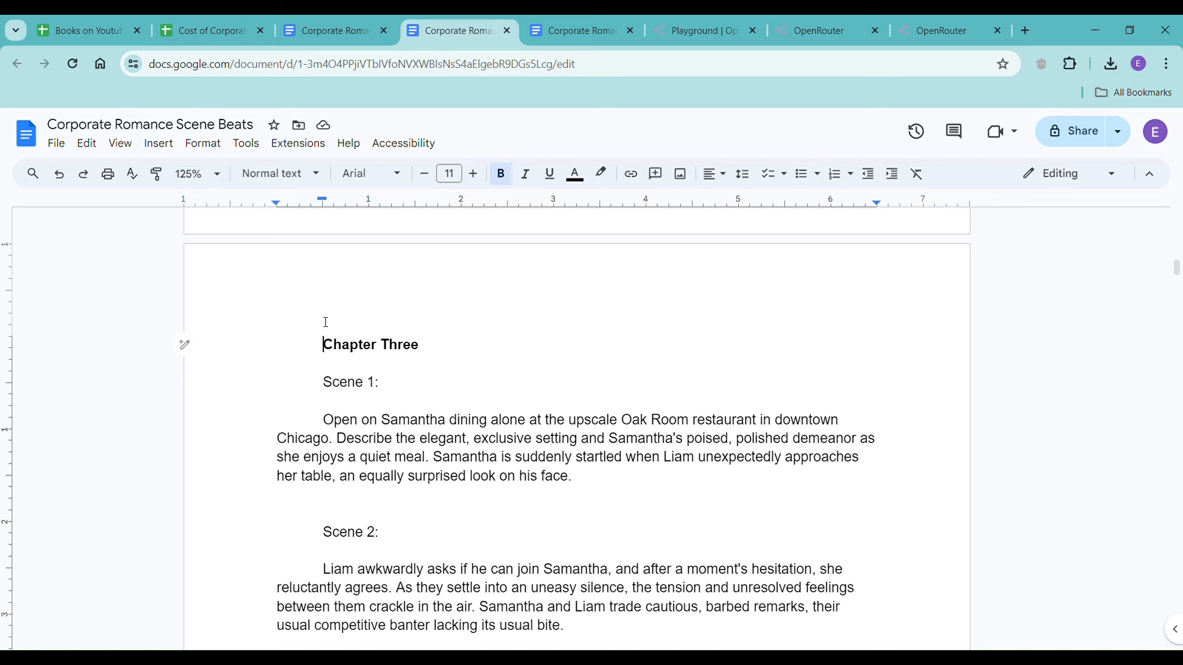
key(Return)
key(ctrl+Return)
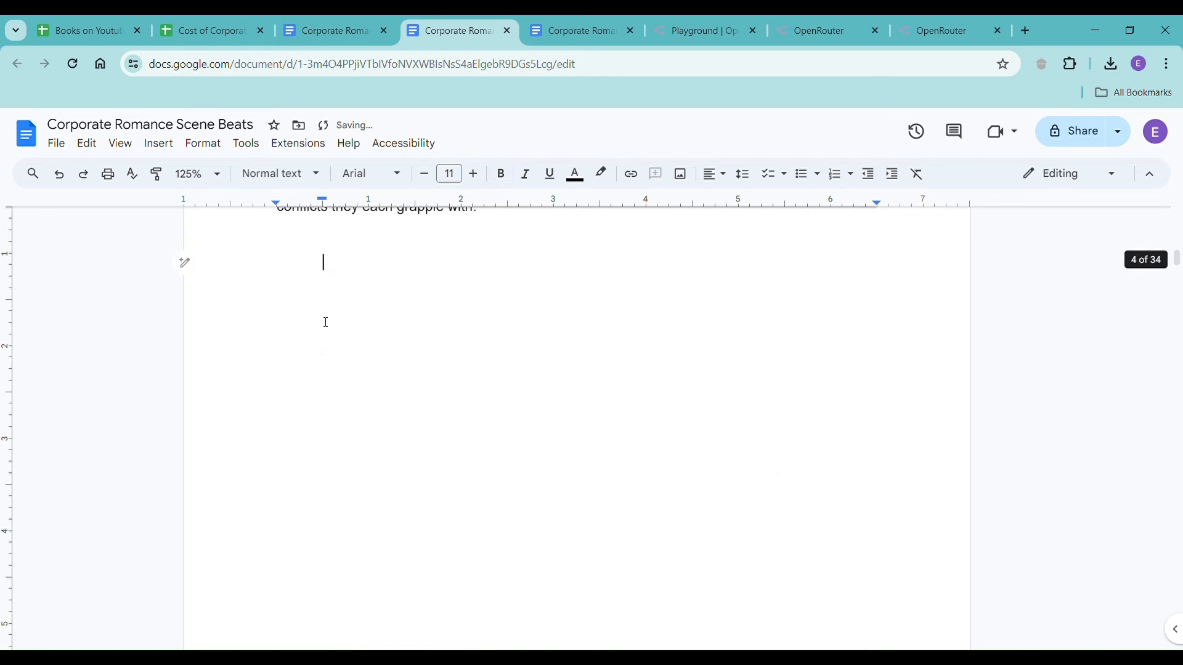
key(ctrl+v)
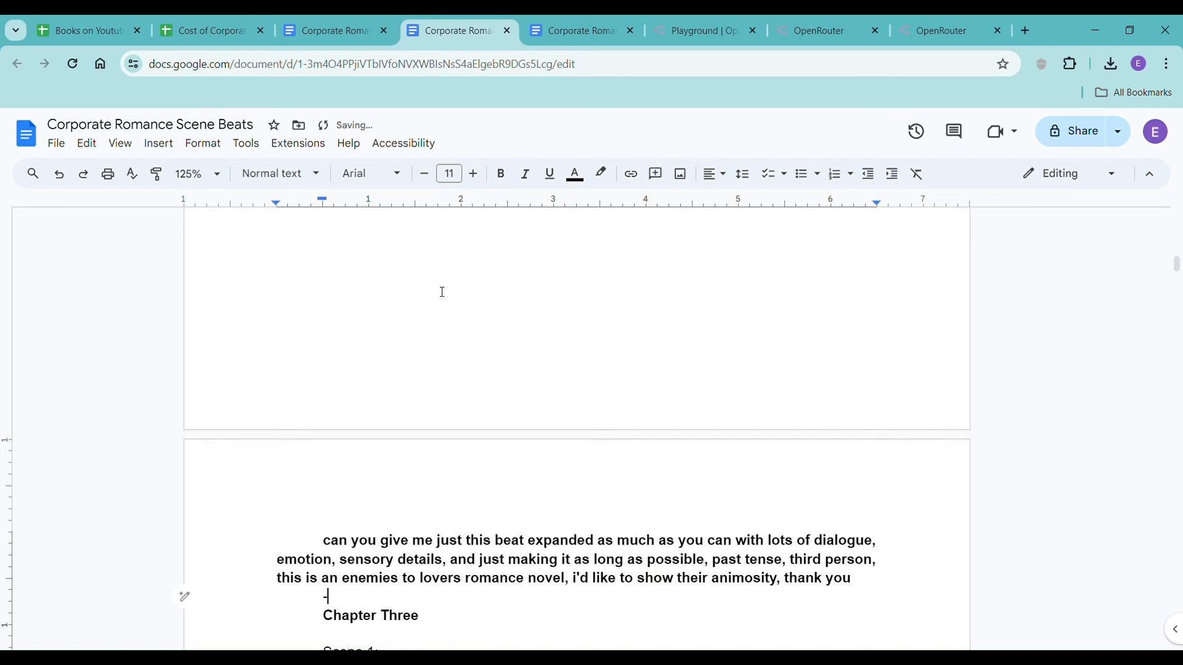
- Copy the Chapter Three heading and all of its scene beats, through the end of Scene 5
scroll(443, 292, down, 5)
click(327, 237)
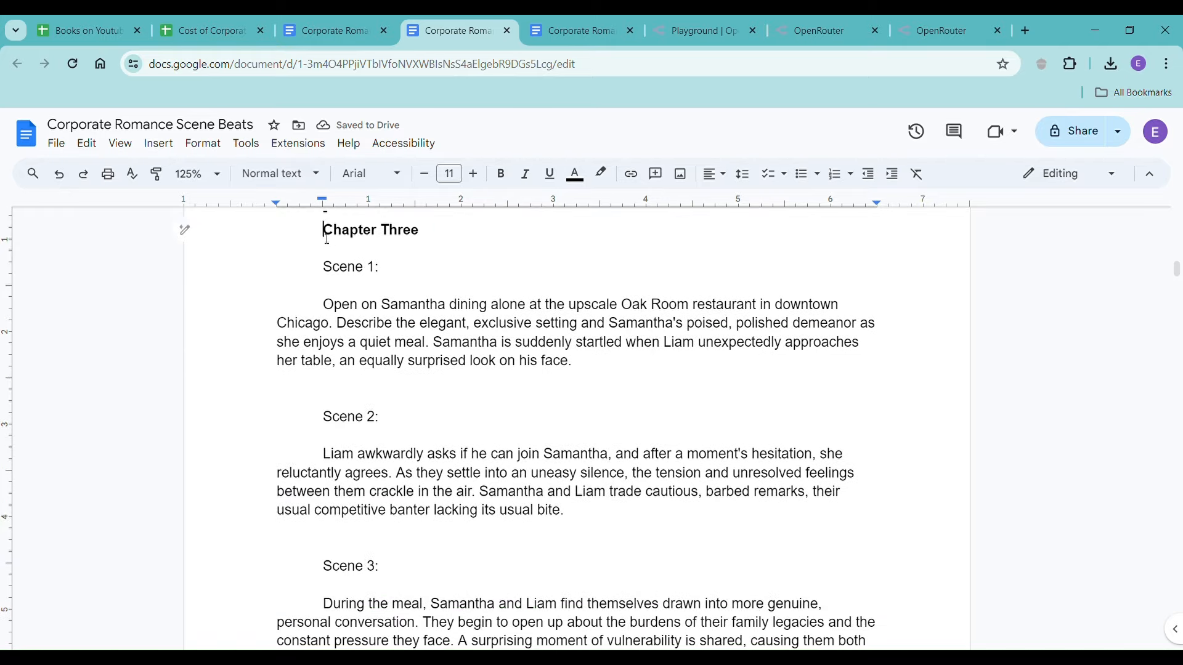
drag(327, 238, 750, 611)
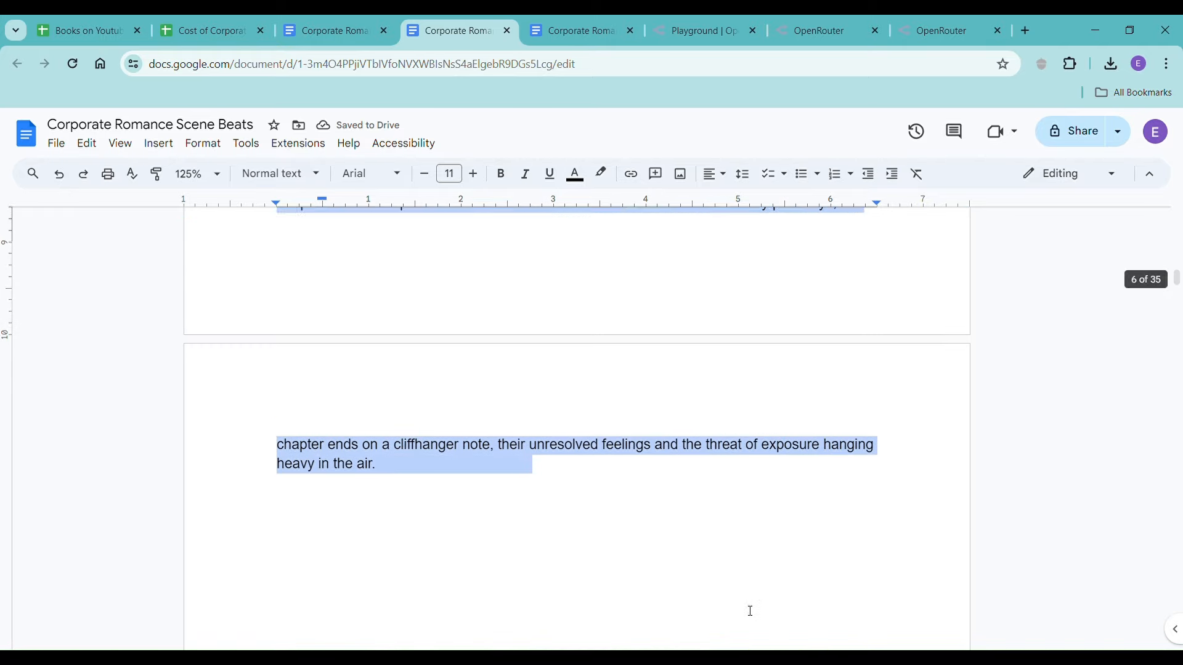
- In the OpenRouter playground, send "perfect, thank you. Let's move on to chapter 3, here are the scene beats-" followed by the copied beats
click(660, 38)
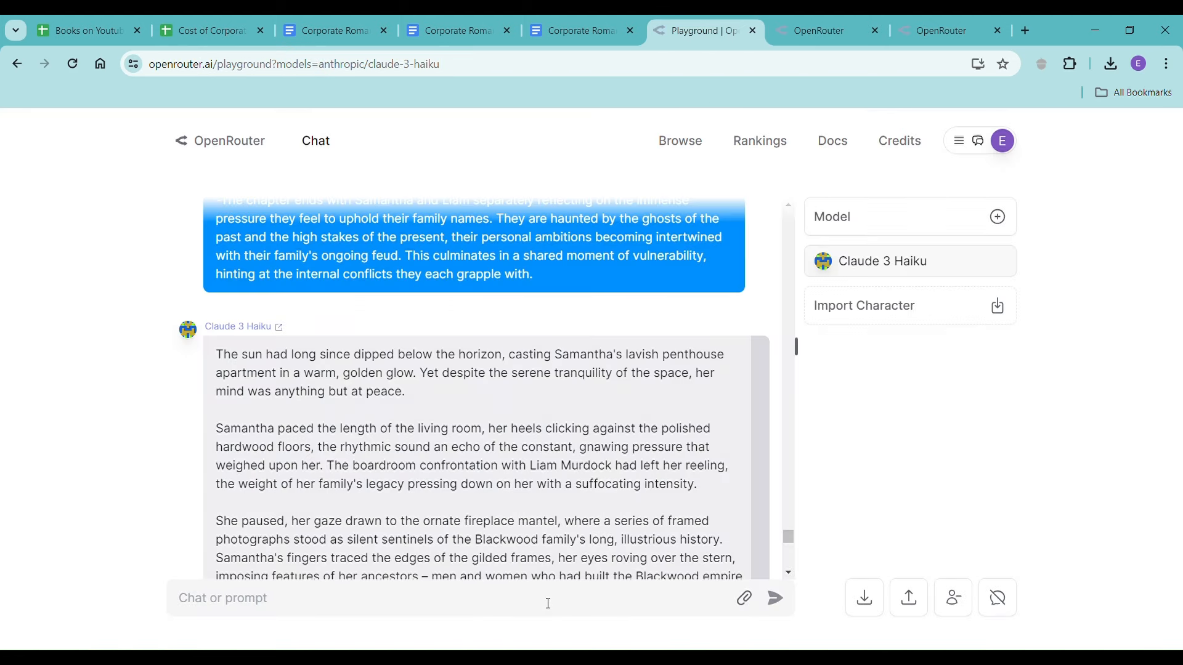
text(perfect, thank you. Let)
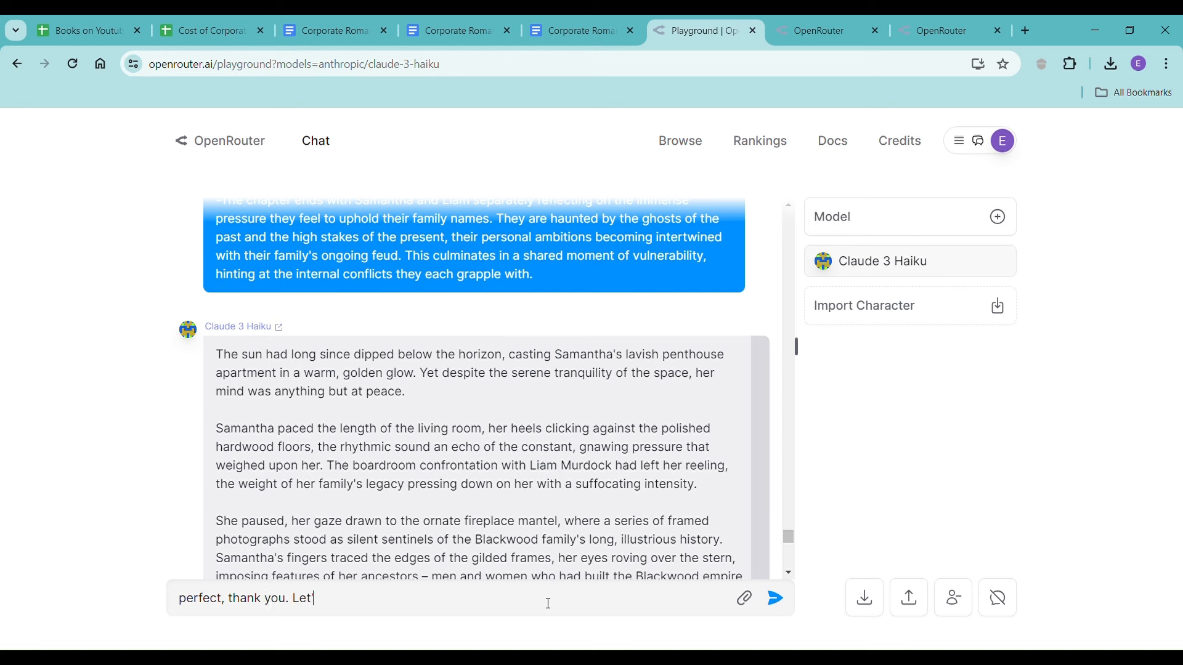
text('s move on to chapter 3,)
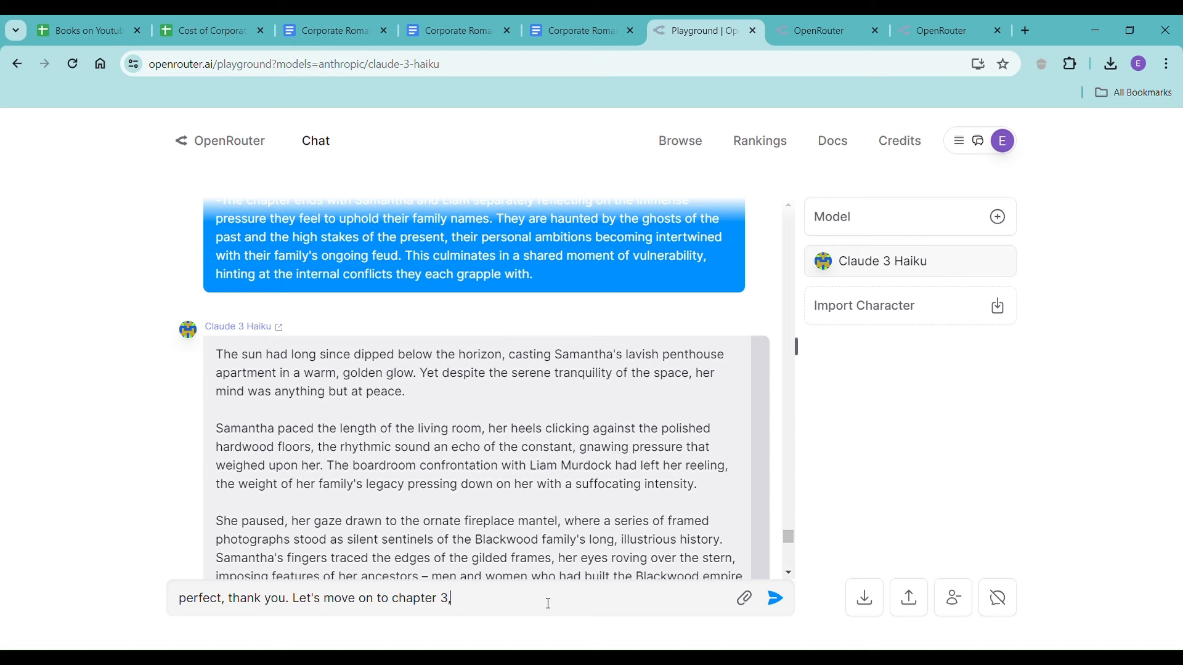
text( here are the scene beats-)
key(ctrl+v)
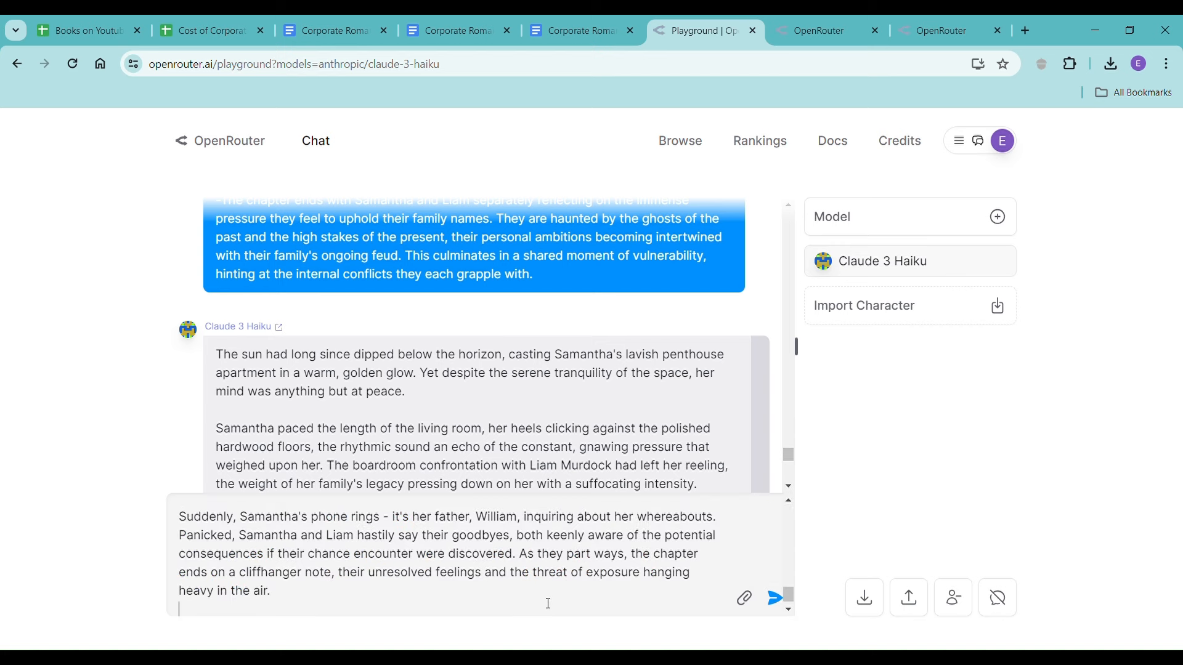
key(Return)
- Read through Claude 3 Haiku's reply to the Chapter Three scene beats
scroll(578, 522, down, 15)
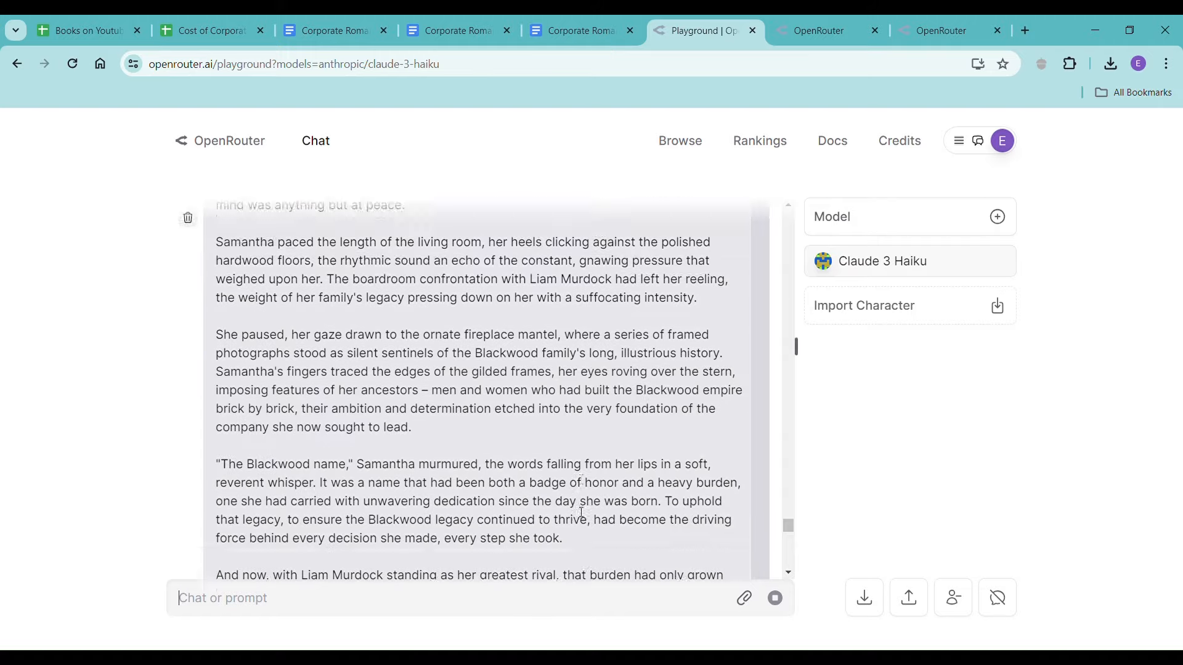
scroll(577, 522, down, 10)
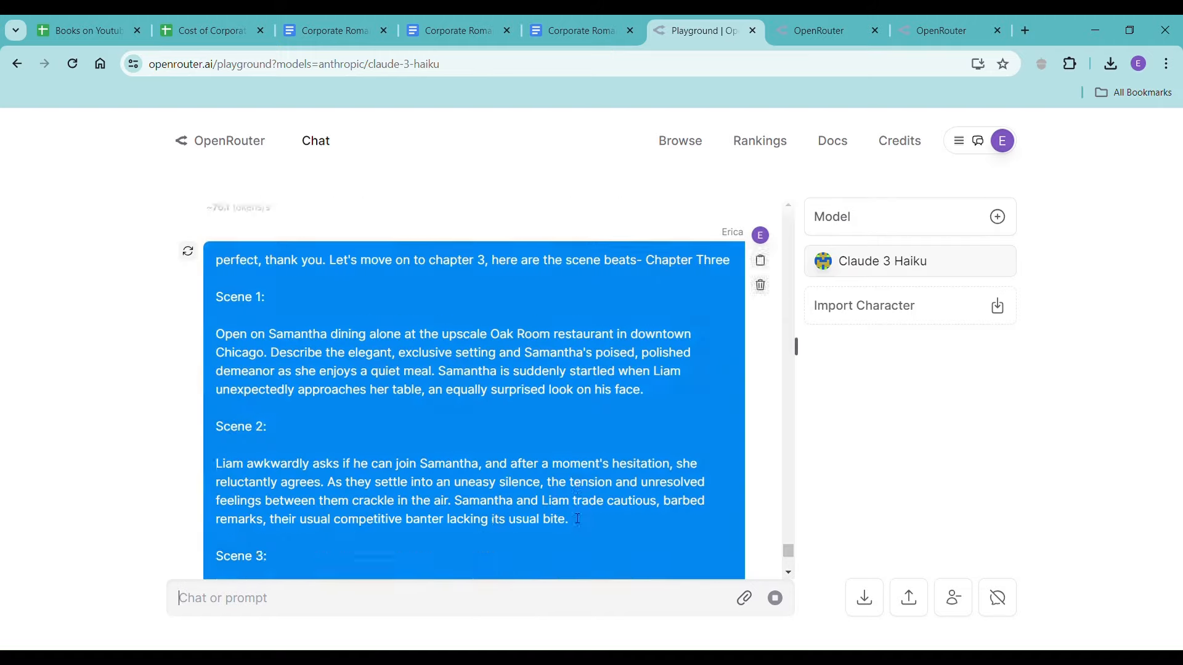
scroll(577, 519, up, 2)
scroll(577, 519, down, 3)
scroll(577, 519, down, 4)
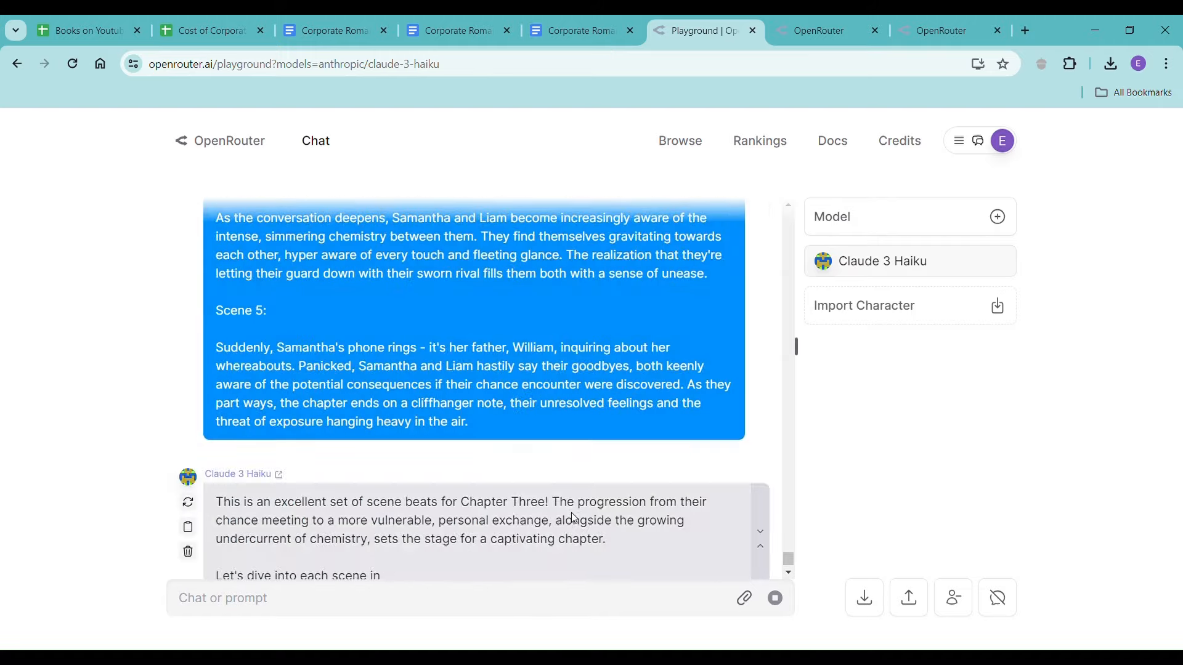
scroll(603, 495, down, 2)
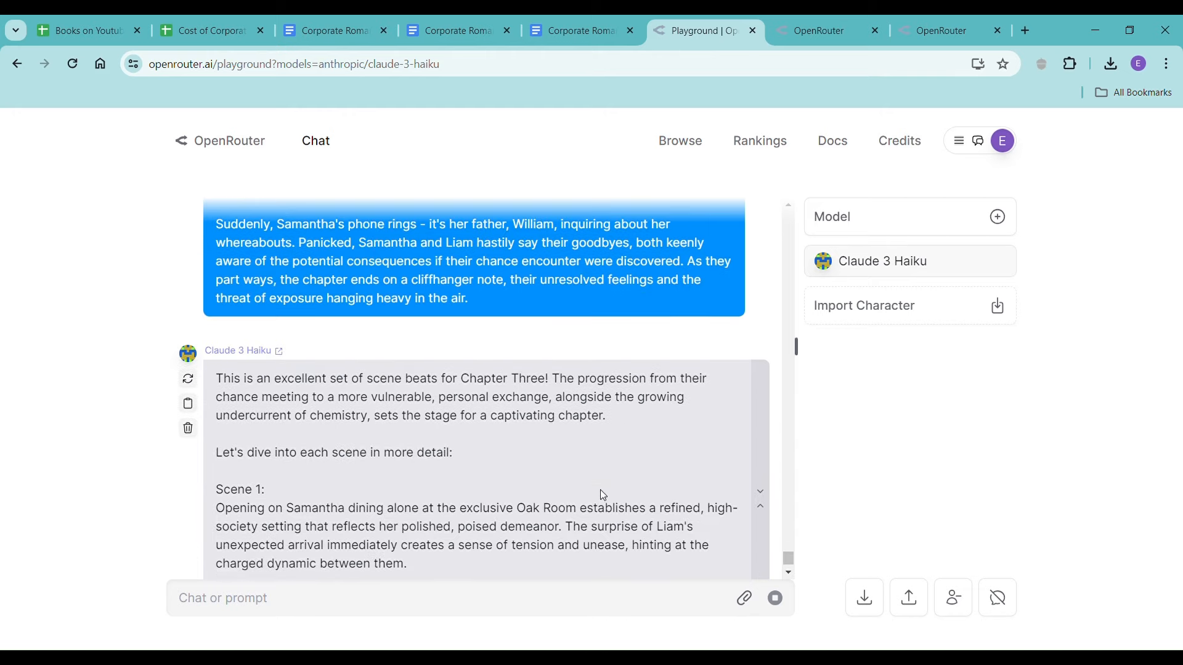
scroll(603, 495, down, 1)
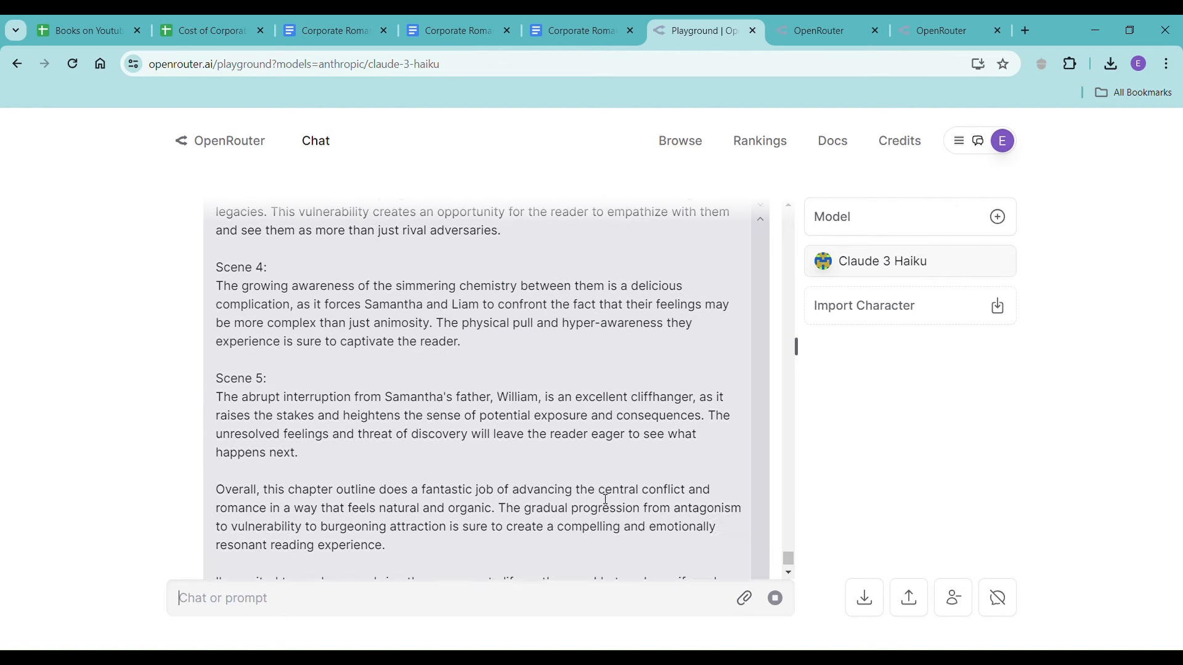
click(582, 605)
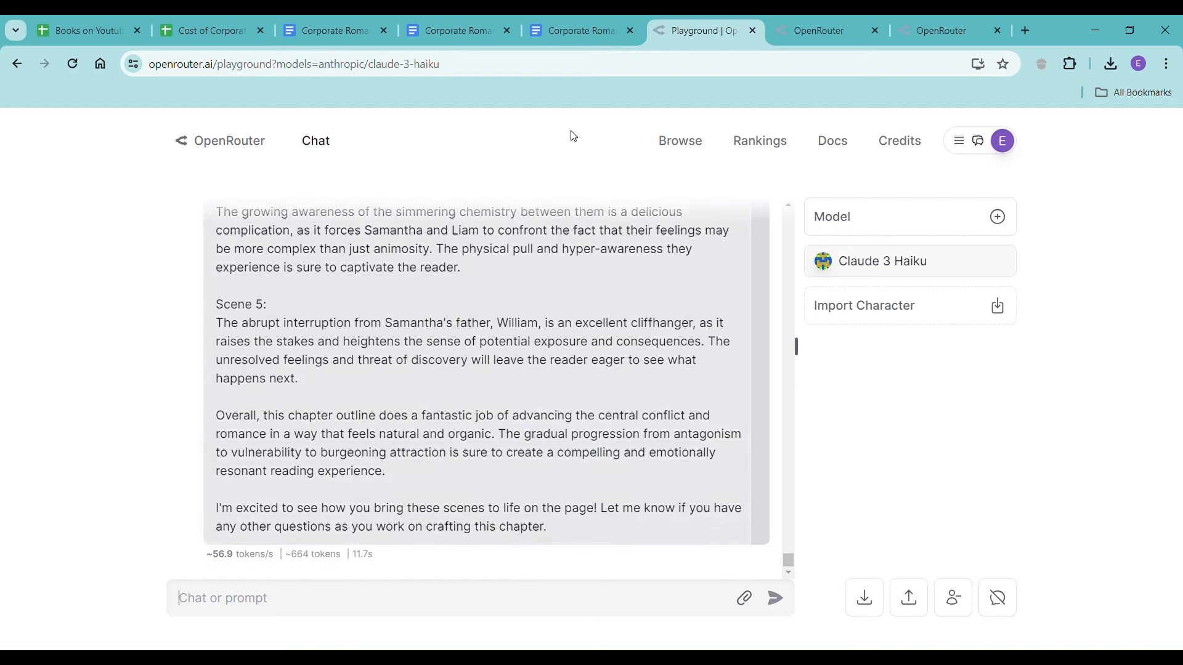
- In the Corporate Romance Scene Beats document, copy the bold expansion prompt with its dash and paste it above Chapter Three's Scene 1 beat
click(570, 25)
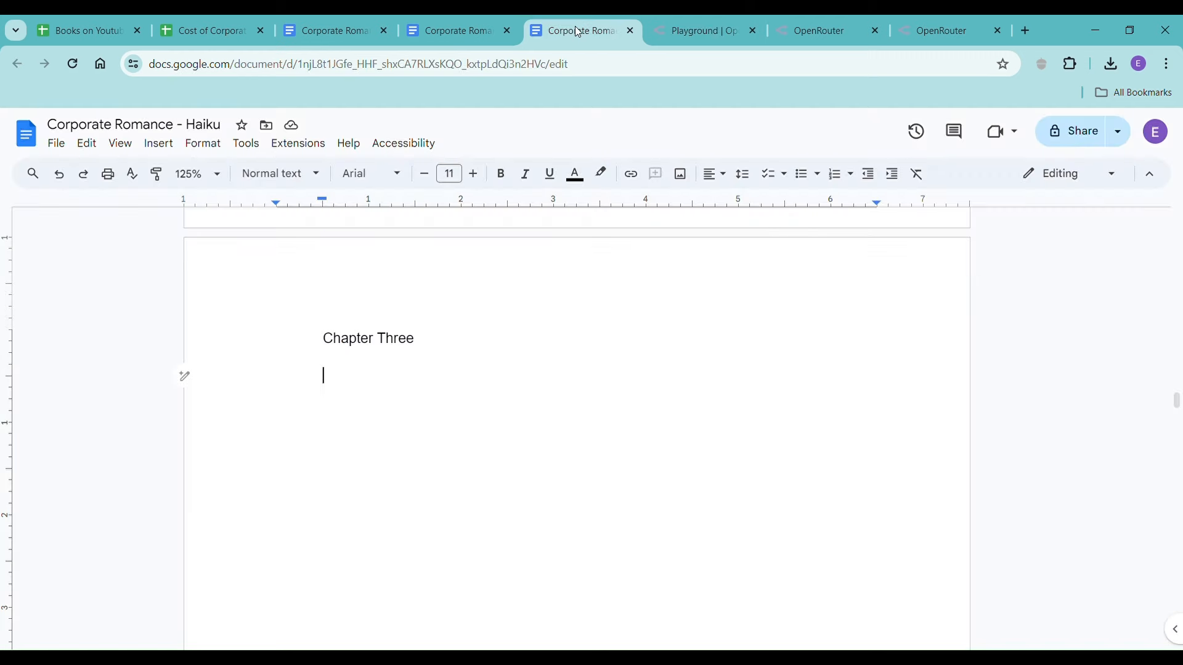
click(475, 30)
scroll(483, 354, up, 15)
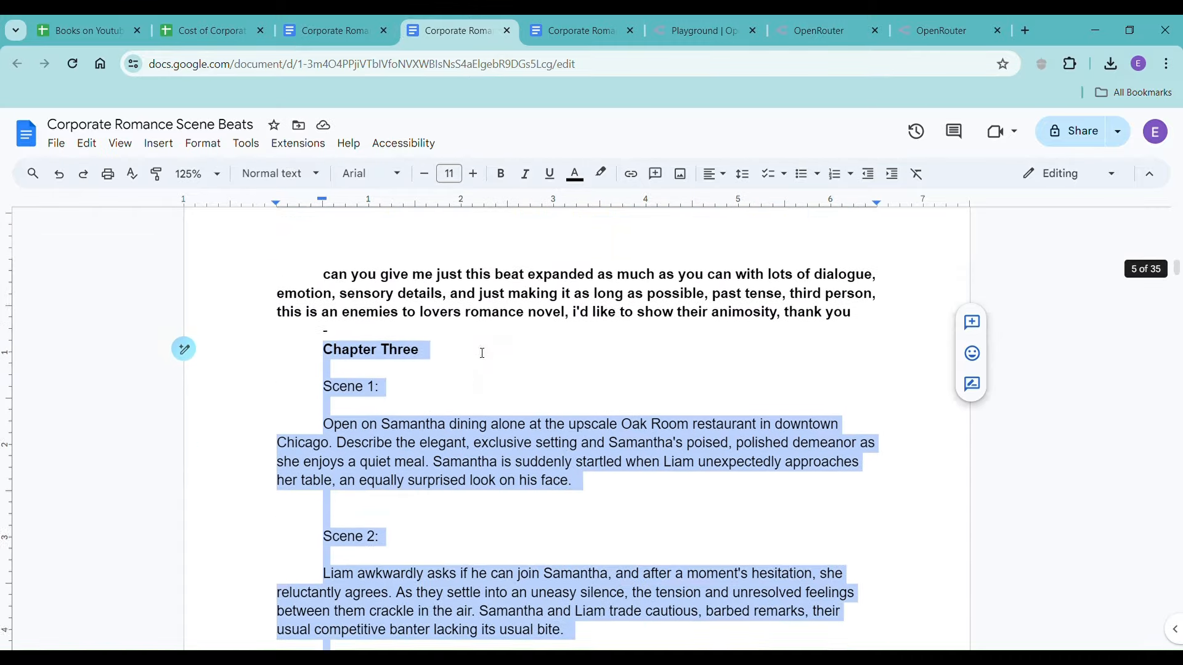
scroll(481, 351, down, 3)
drag(318, 264, 479, 328)
key(ctrl+c)
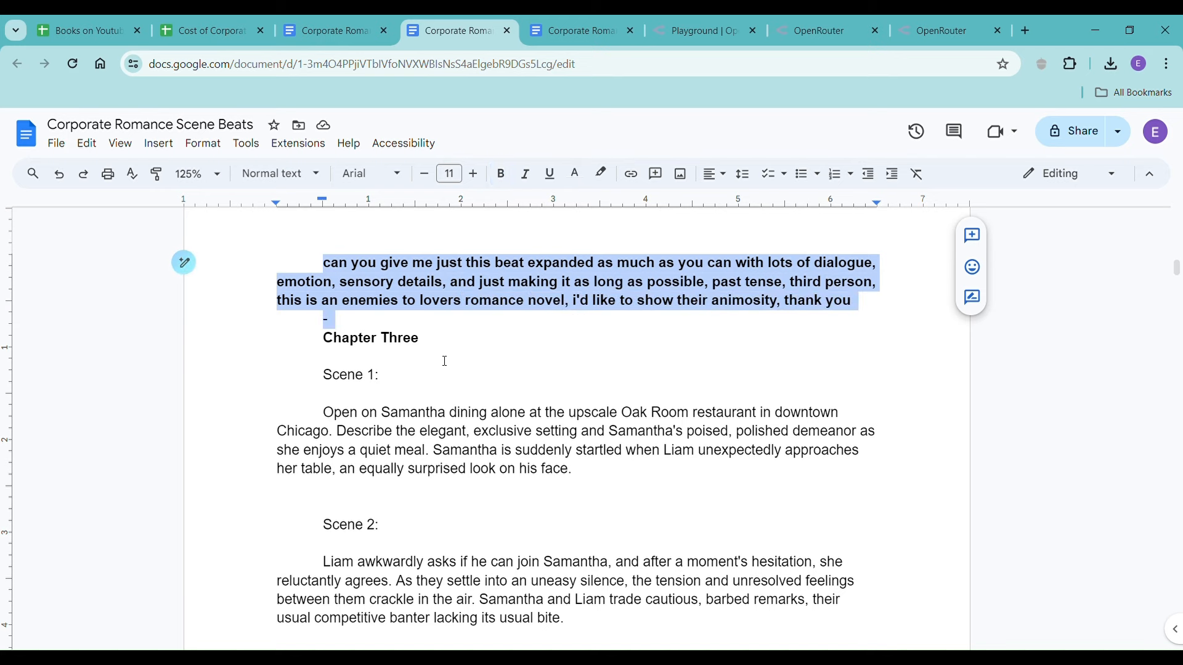
click(323, 413)
key(ctrl+v)
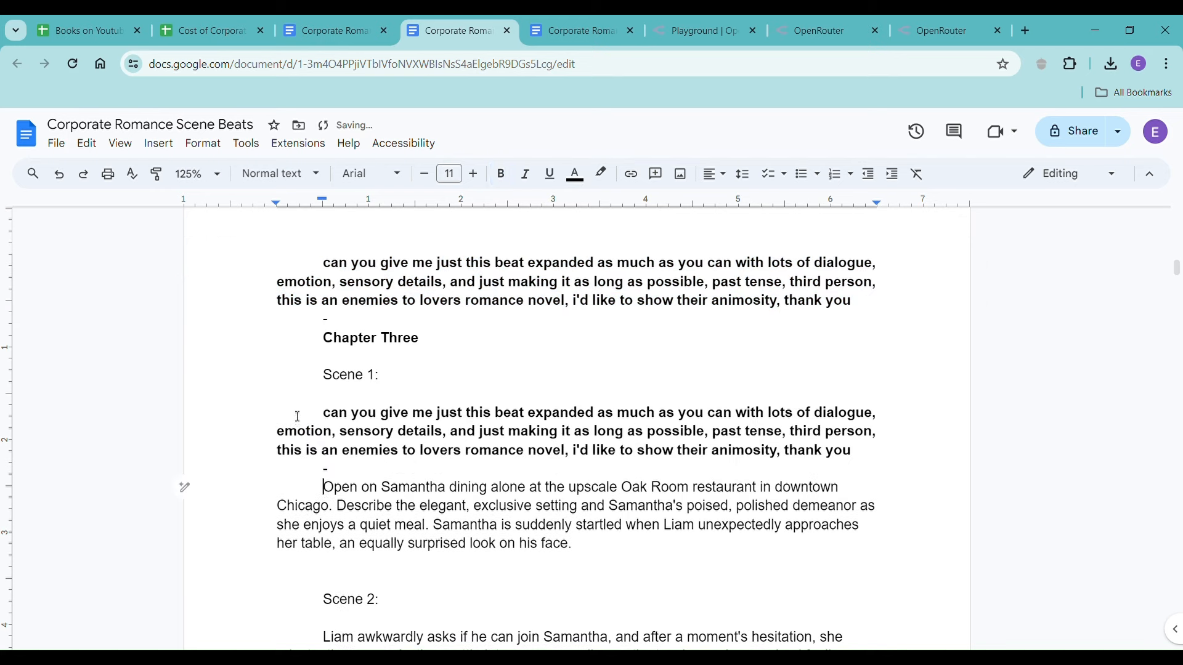
- Copy the Scene 1 prompt with its Oak Room beat and send it to Claude 3 Haiku in the OpenRouter playground
drag(298, 417, 629, 542)
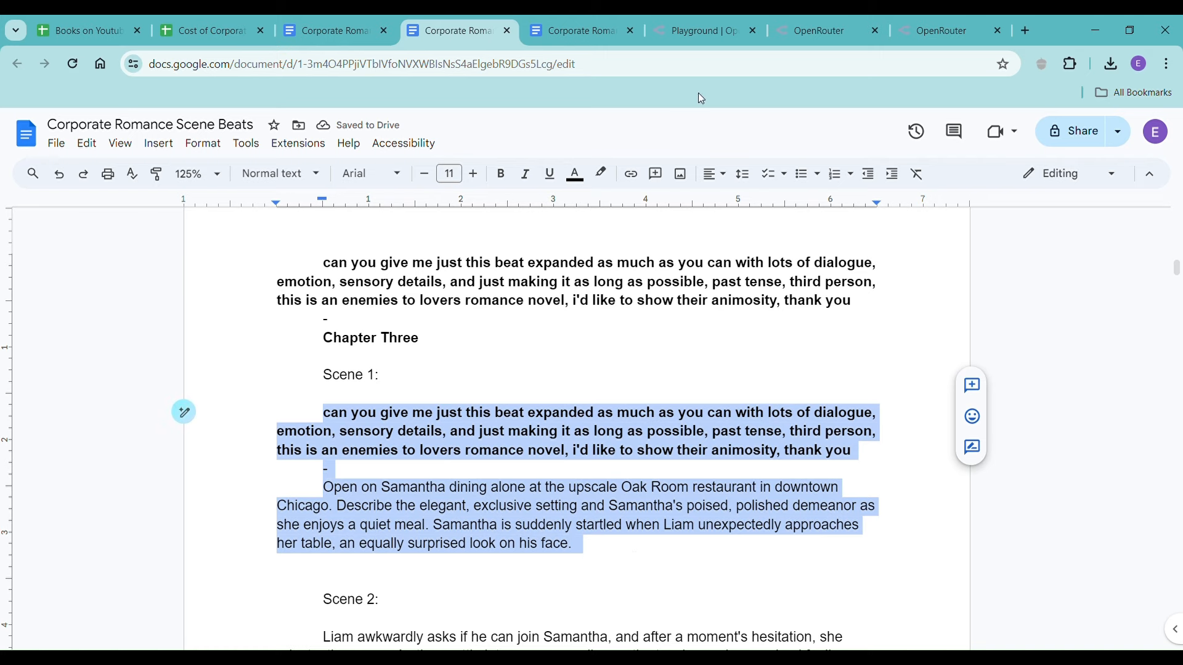
click(566, 28)
click(701, 38)
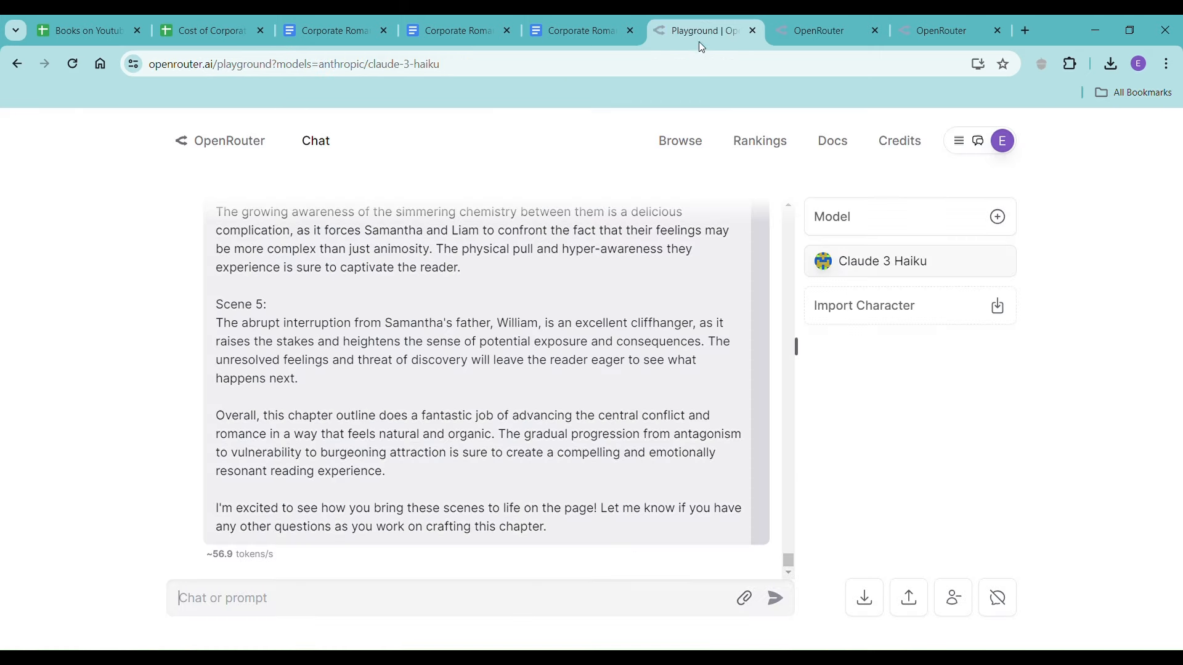
key(ctrl+v)
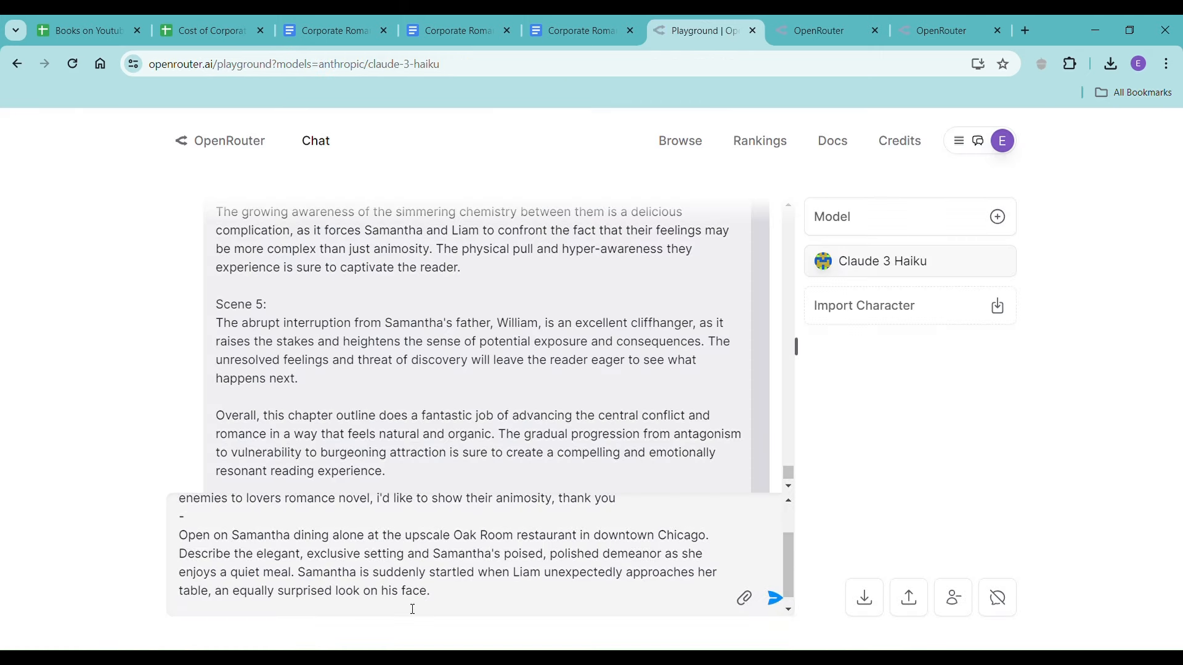
key(Return)
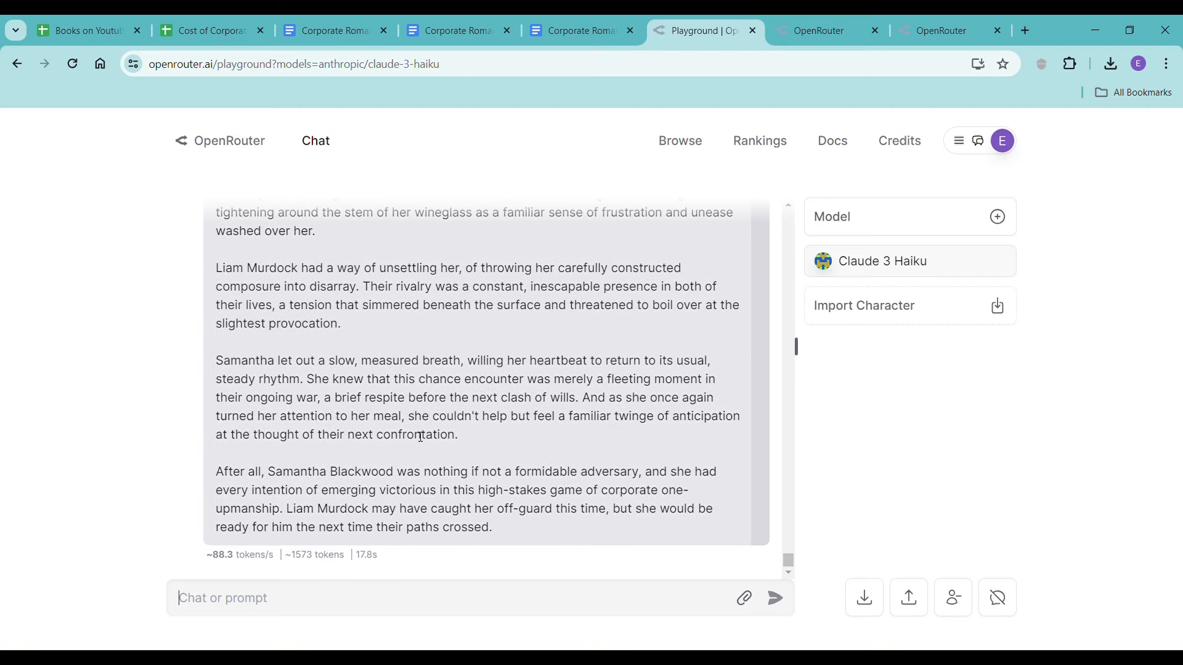
- Copy Claude's full Scene 1 response, paste it below the Chapter Three heading in Corporate Romance - Haiku, and add a blank line after it
scroll(410, 430, up, 20)
scroll(411, 429, up, 6)
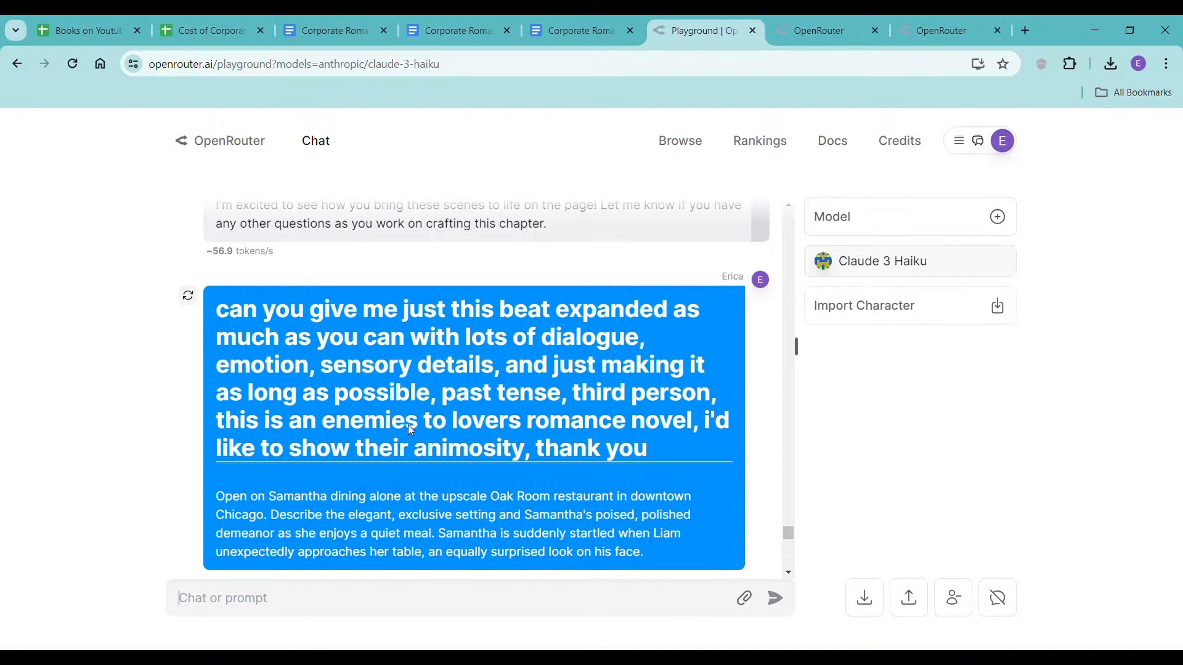
scroll(411, 429, down, 5)
scroll(486, 472, down, 20)
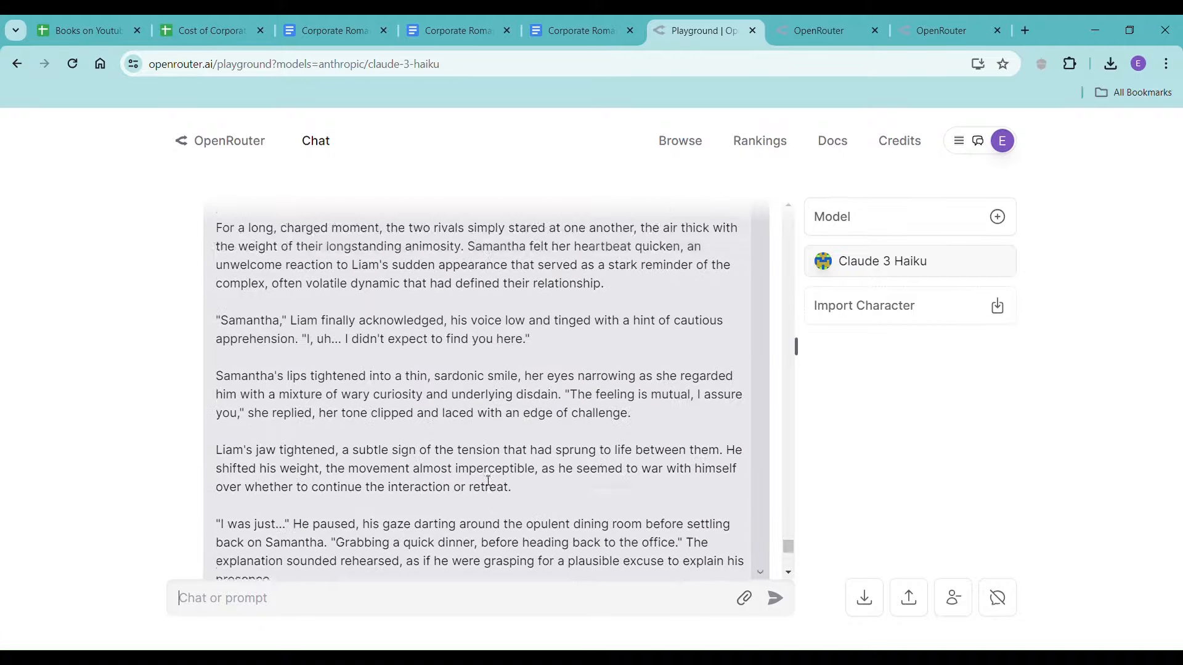
scroll(486, 472, up, 20)
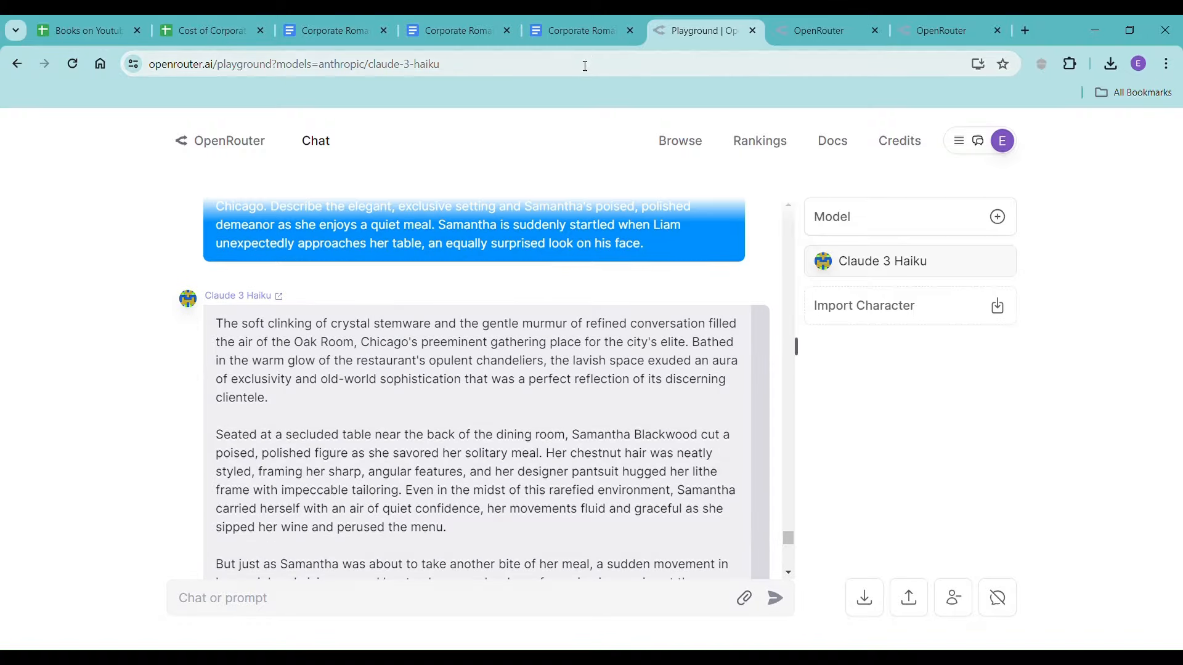
click(589, 32)
right_click(347, 384)
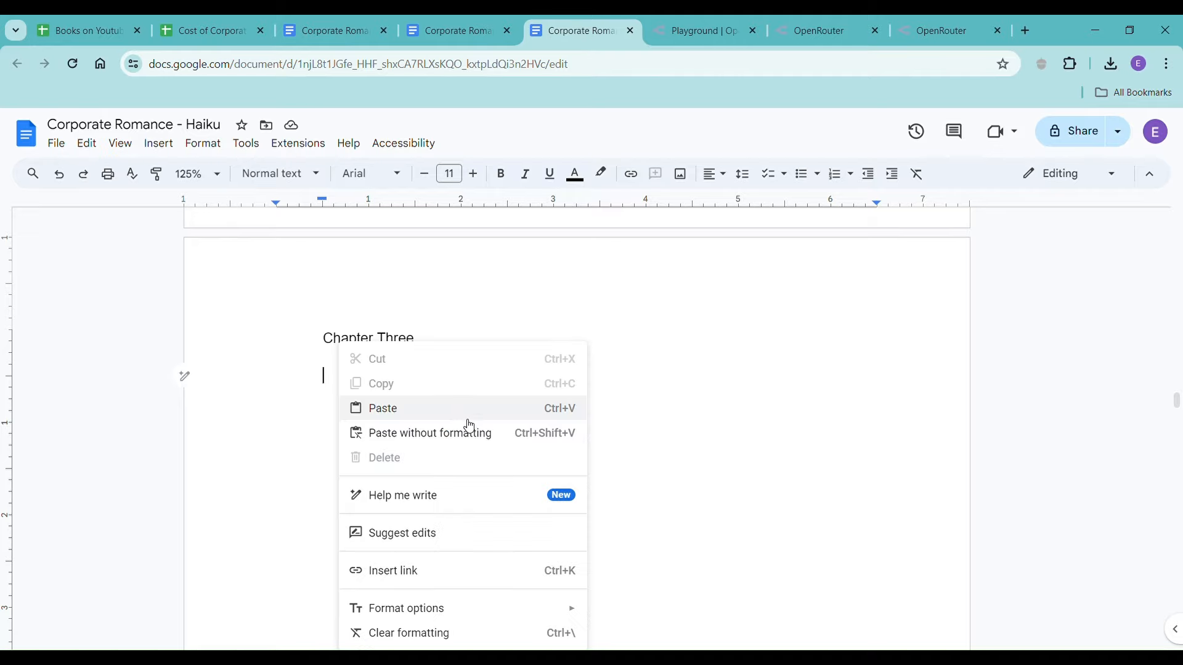
click(466, 423)
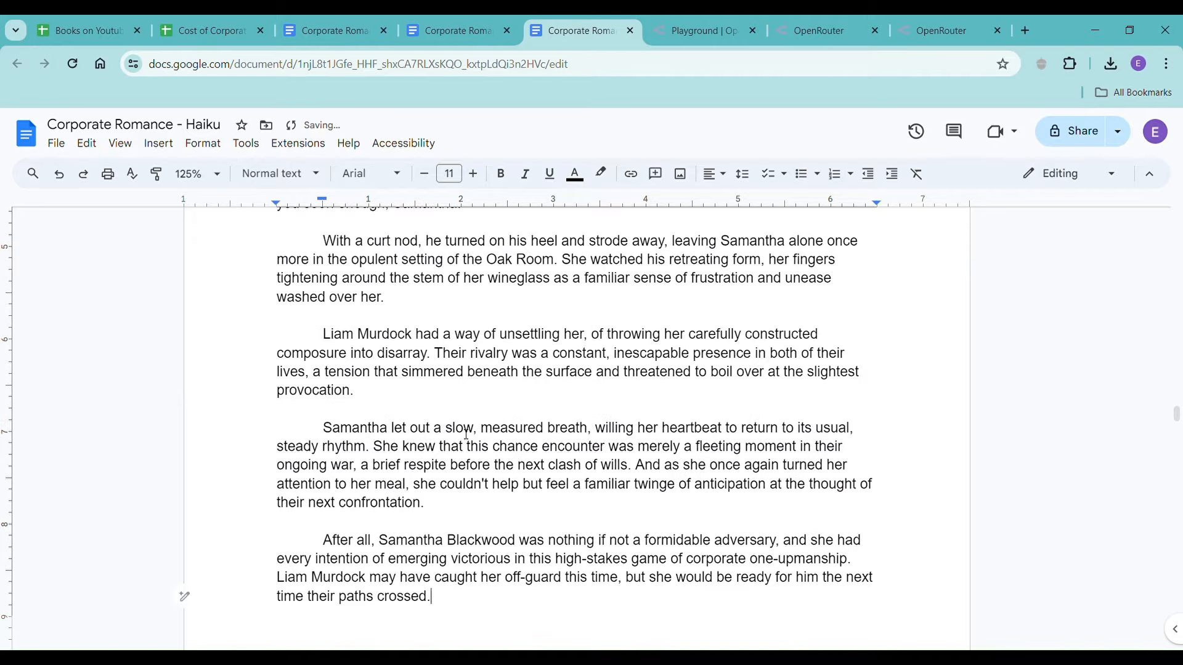
key(Return)
key(Return)
scroll(593, 387, up, 10)
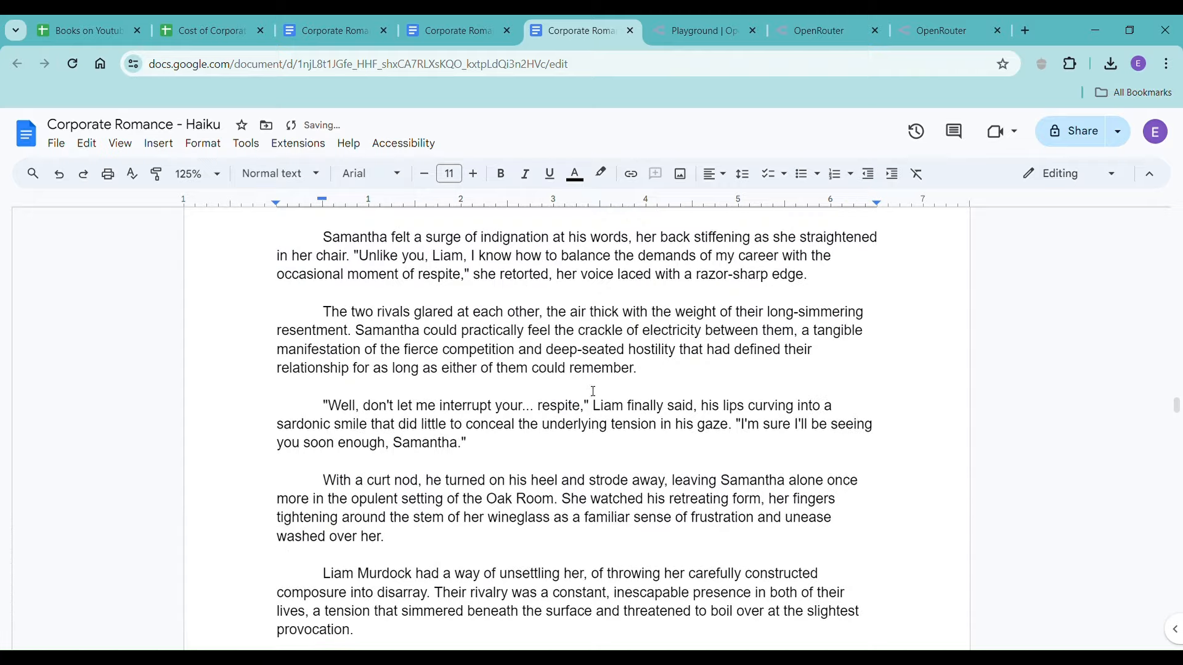
- Compare the Scene 2 beat in Corporate Romance Scene Beats with the Scene 1 text pasted in Corporate Romance - Haiku, reading through to its ending
click(452, 30)
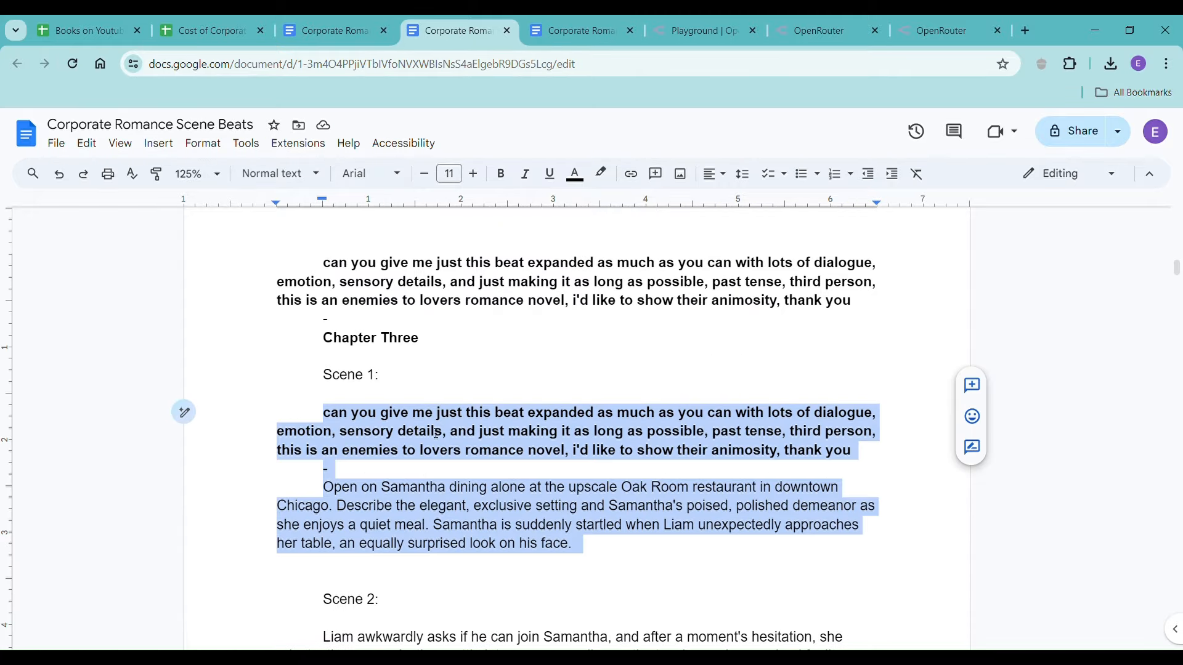
scroll(435, 433, down, 2)
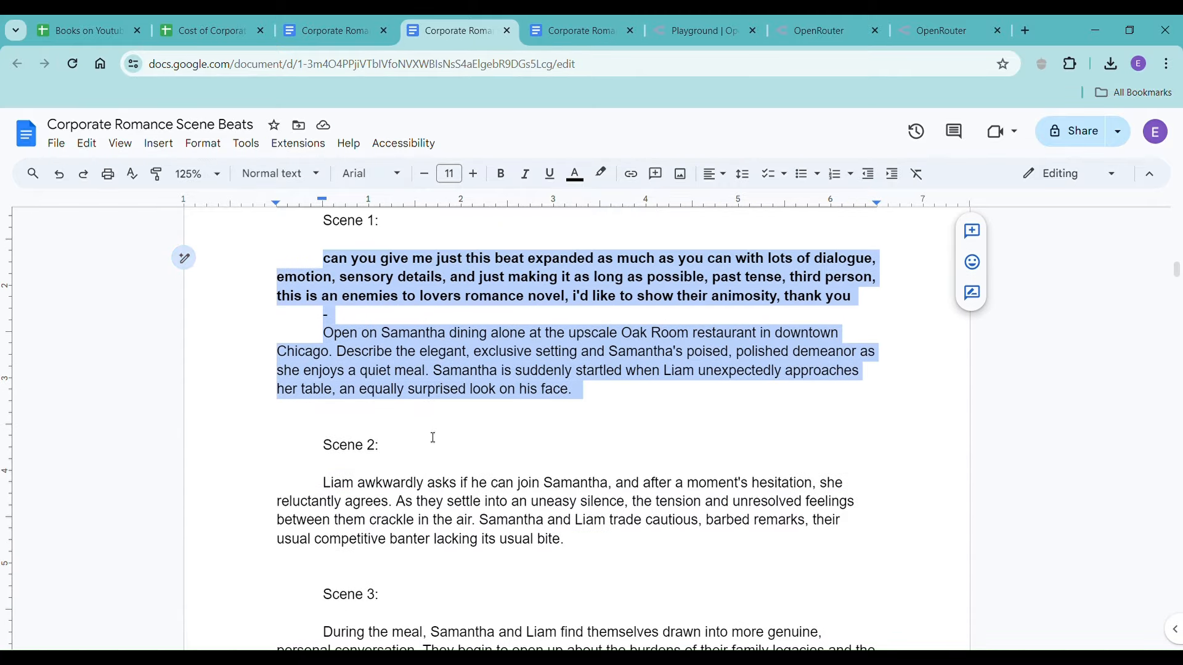
click(433, 438)
click(553, 31)
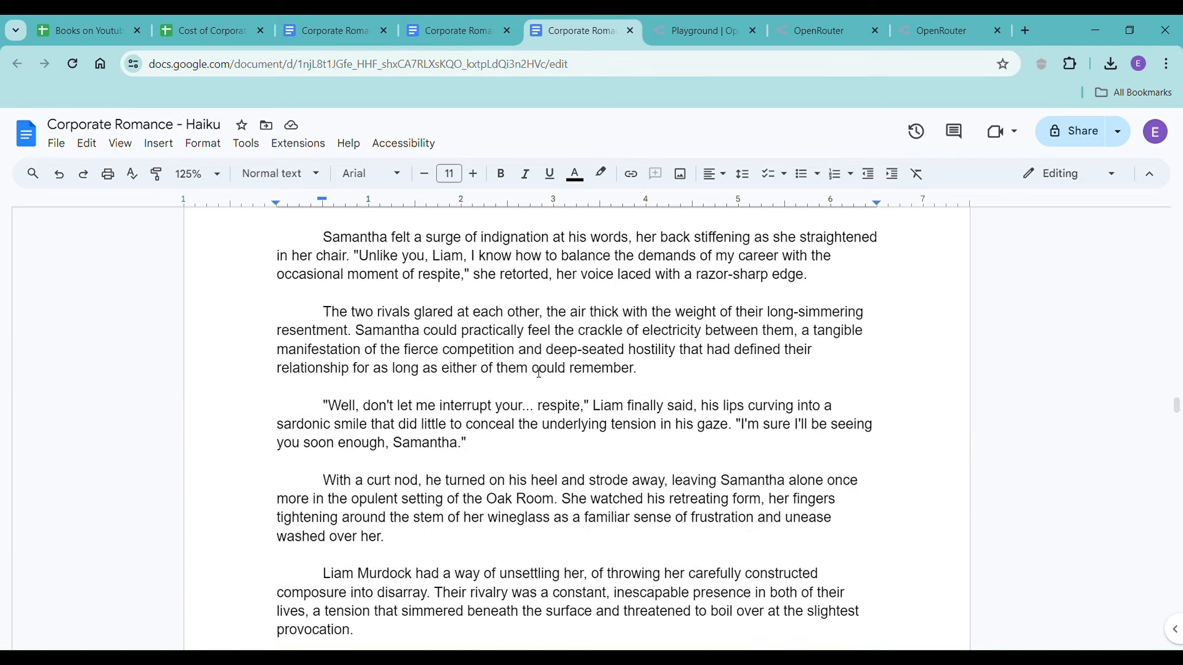
scroll(523, 430, up, 5)
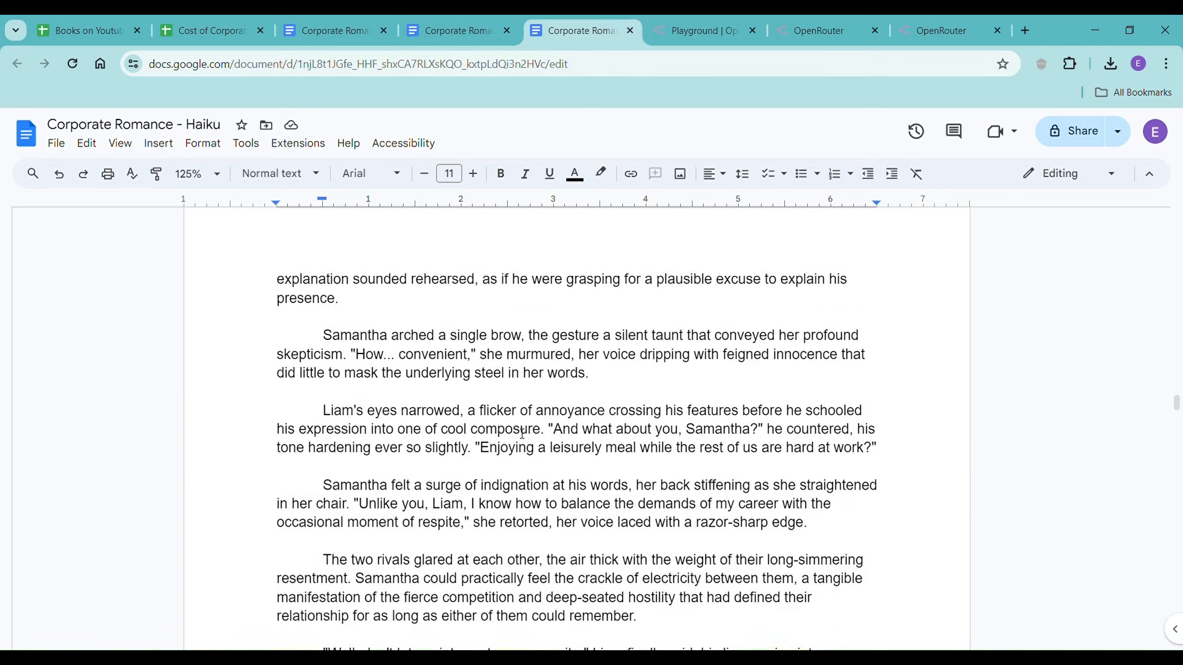
scroll(523, 437, up, 5)
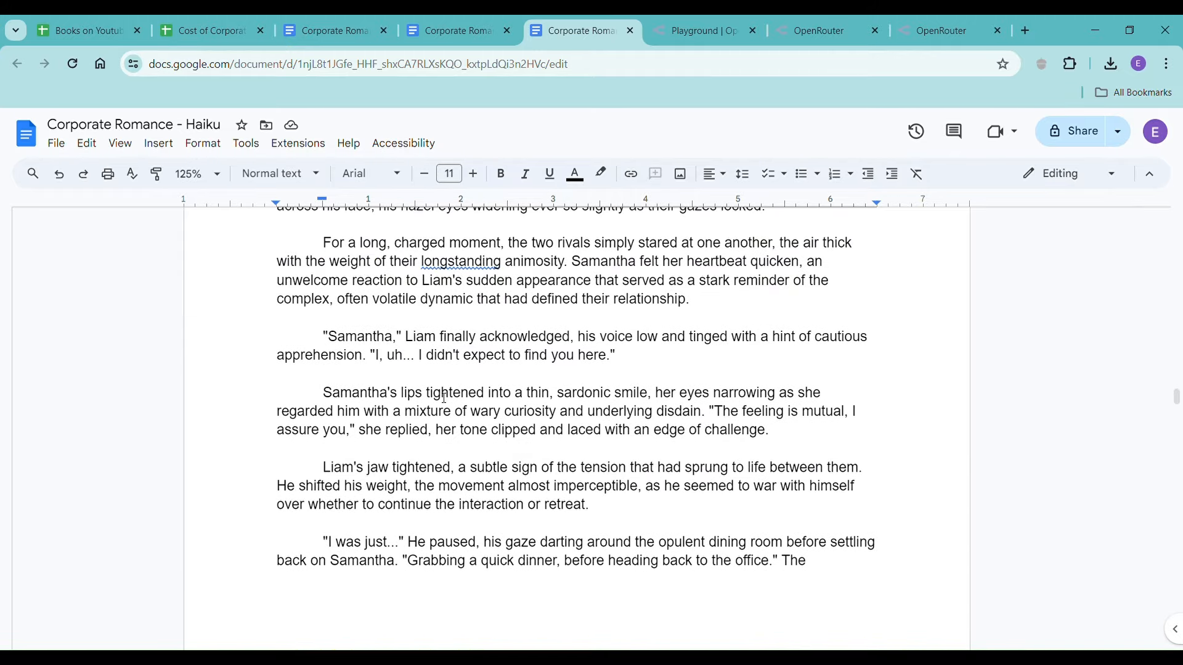
scroll(617, 552, down, 7)
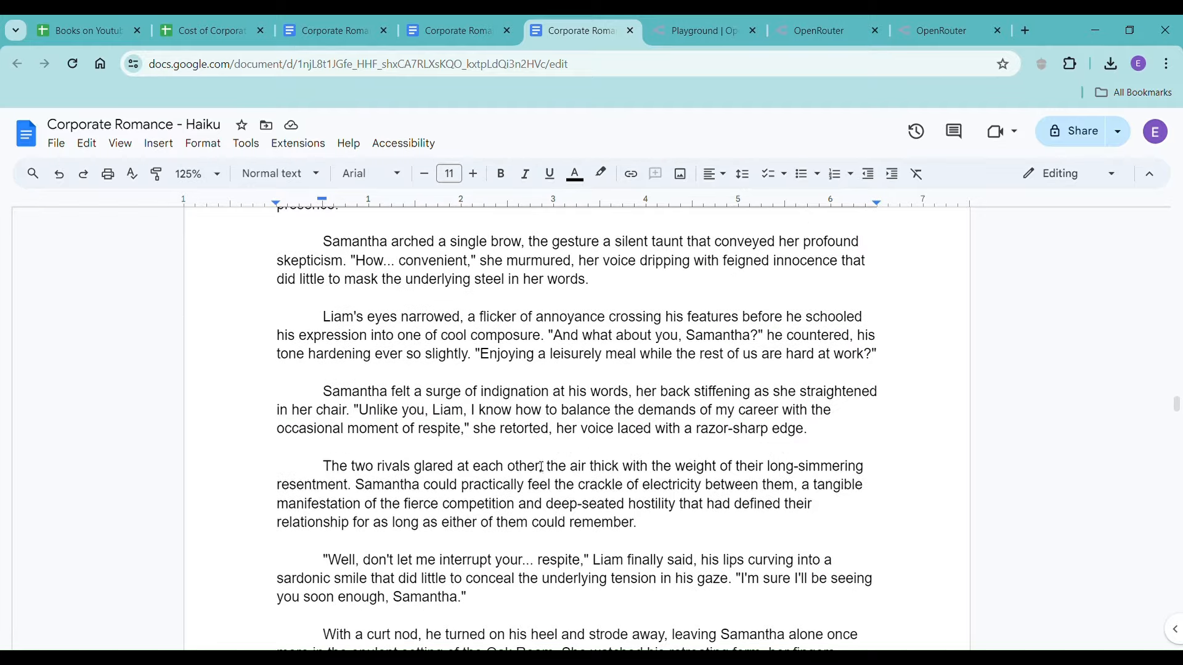
scroll(530, 463, down, 3)
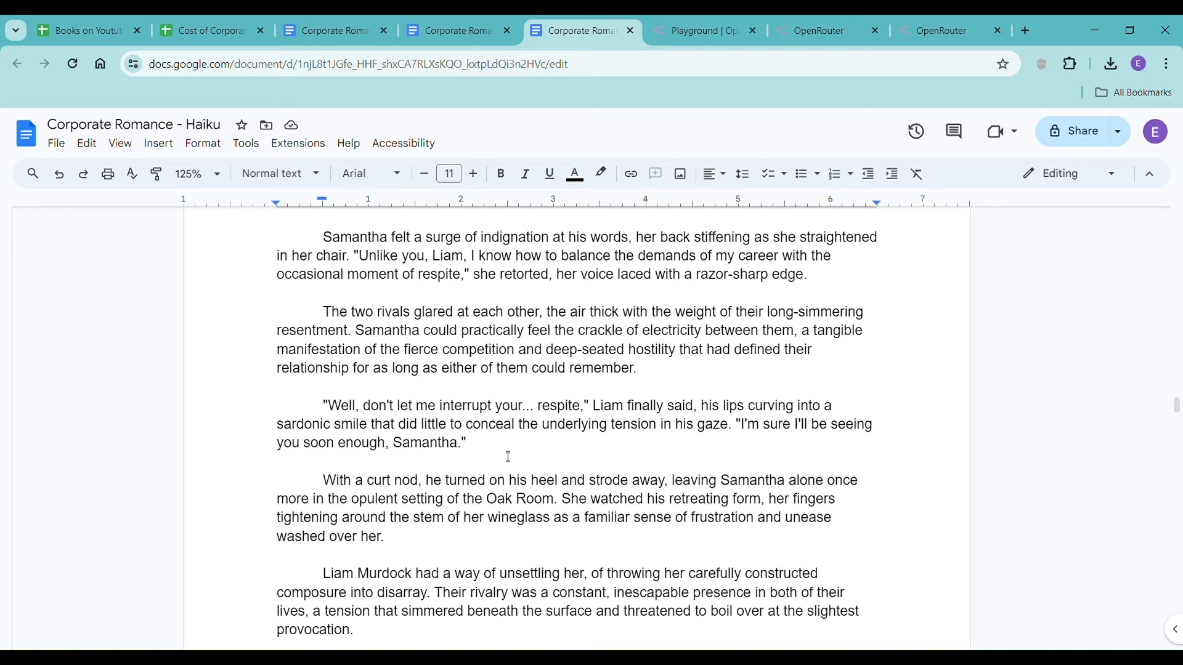
scroll(508, 456, down, 3)
scroll(502, 456, down, 2)
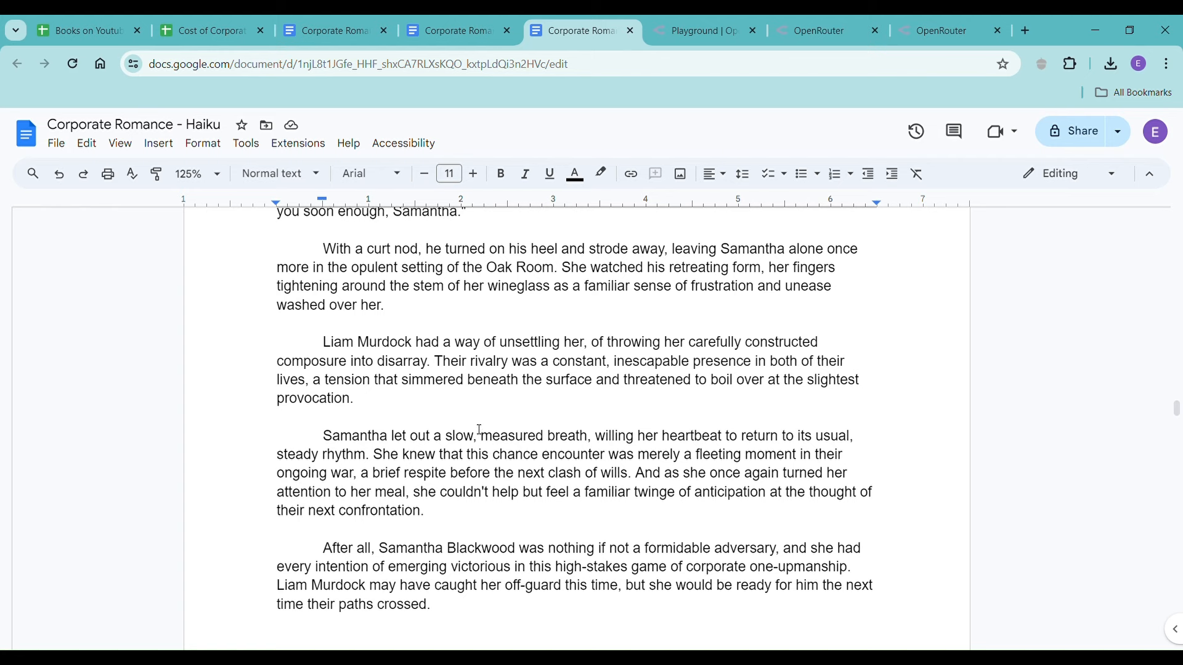
scroll(472, 421, down, 4)
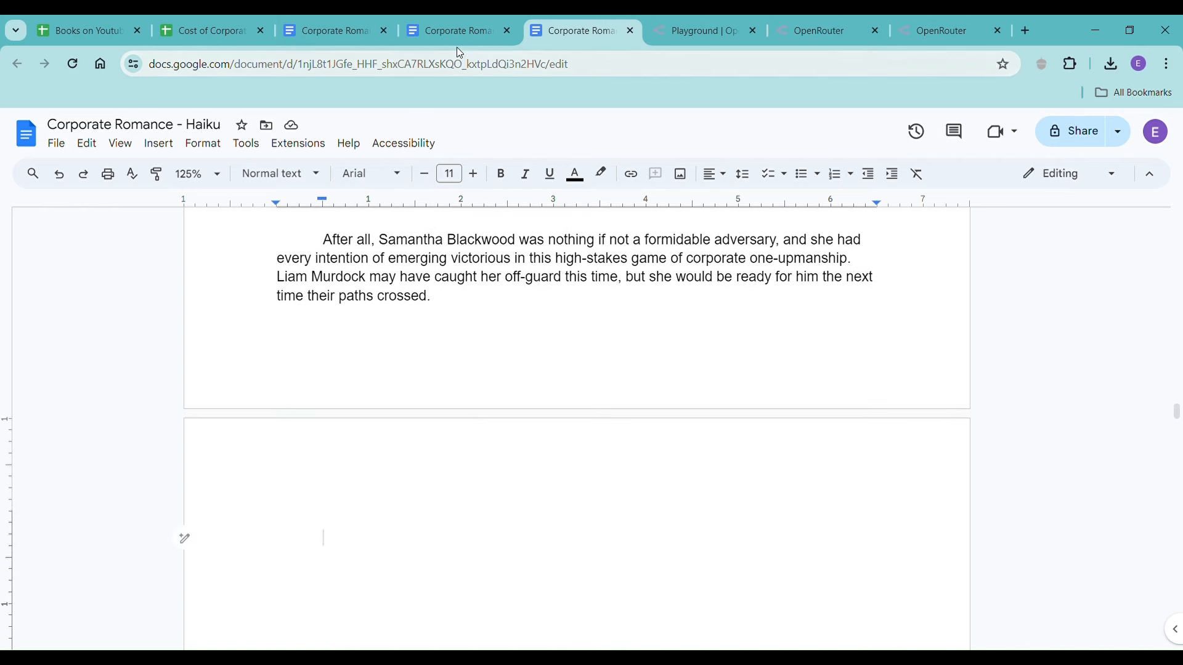
- In Corporate Romance Scene Beats, copy Scene 1's bold expansion prompt with its dash and paste it above Chapter Three's Scene 2 beat
click(447, 29)
scroll(380, 360, down, 2)
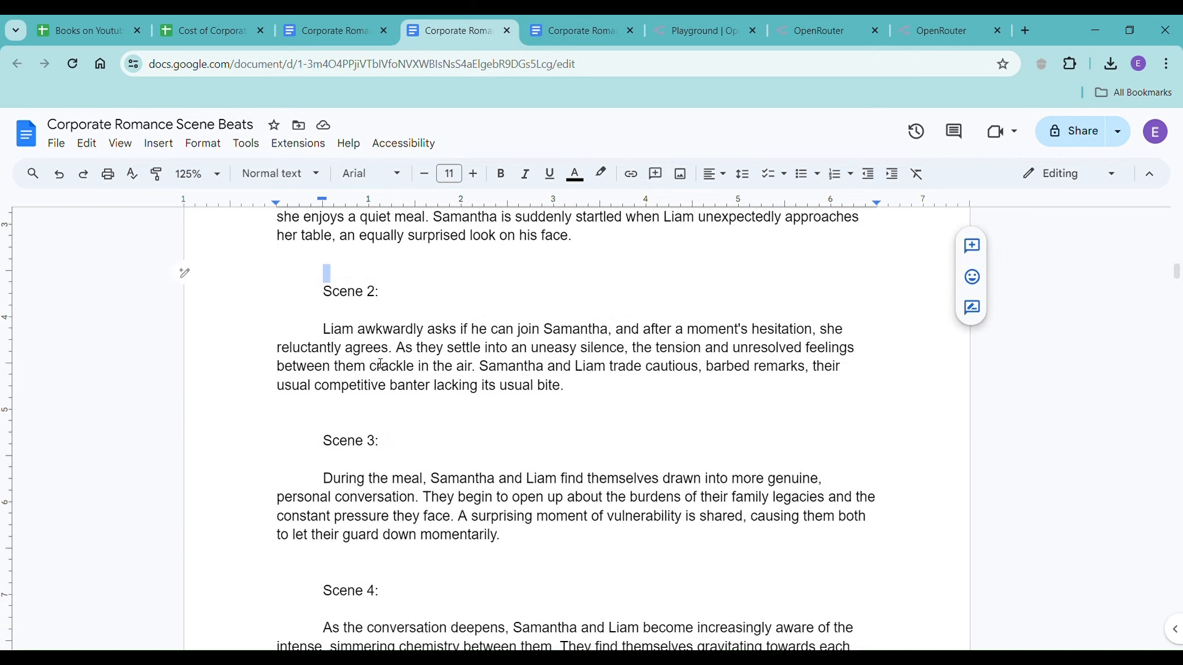
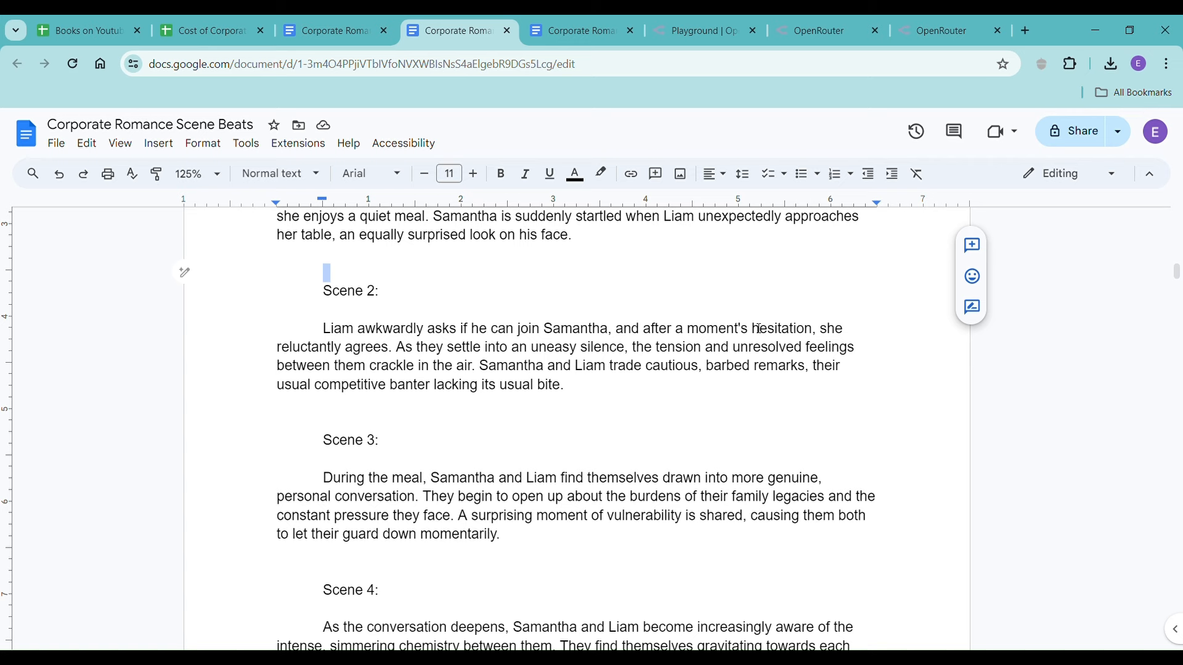
scroll(605, 370, up, 3)
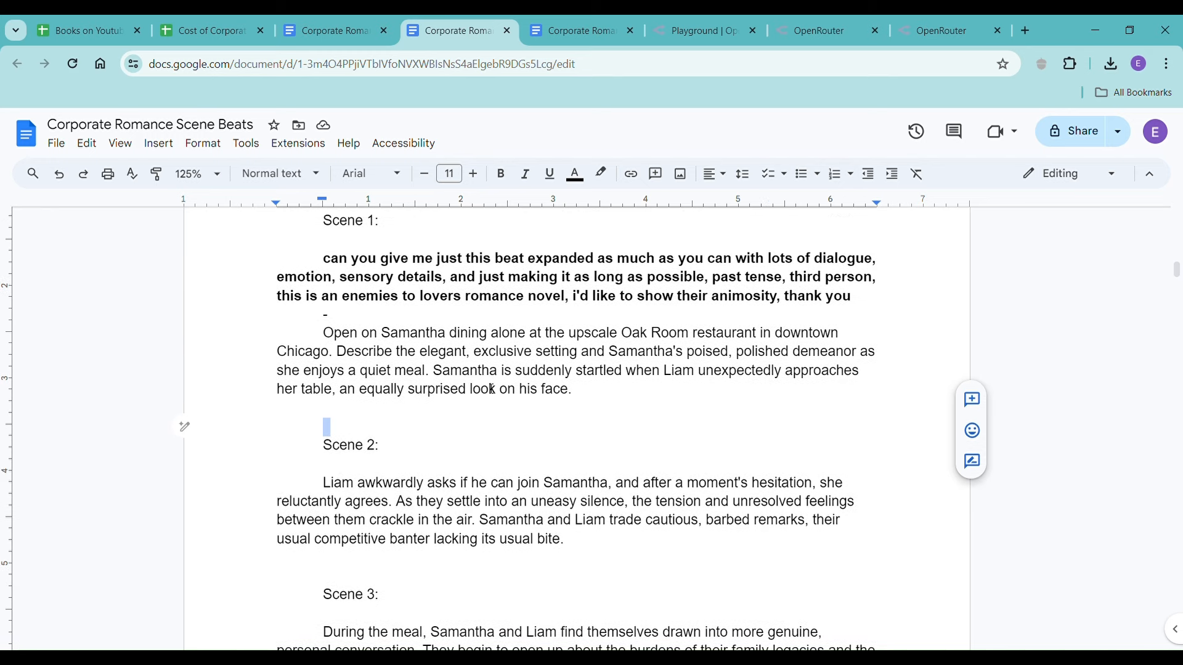
drag(315, 247, 348, 326)
key(ctrl+c)
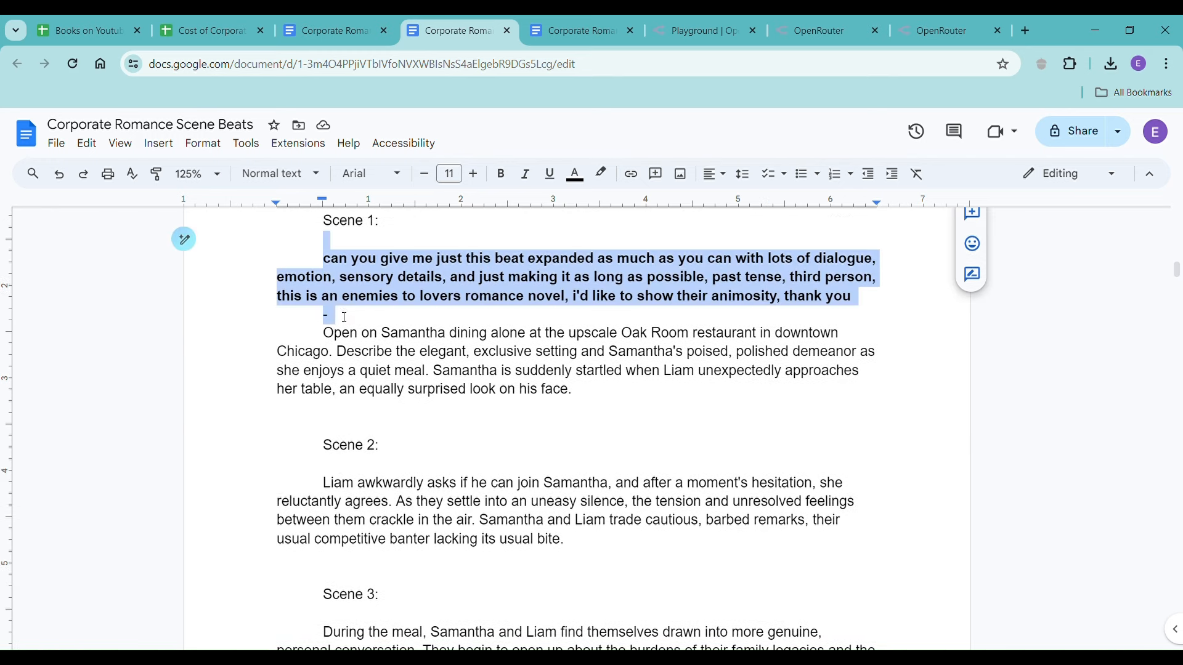
click(315, 486)
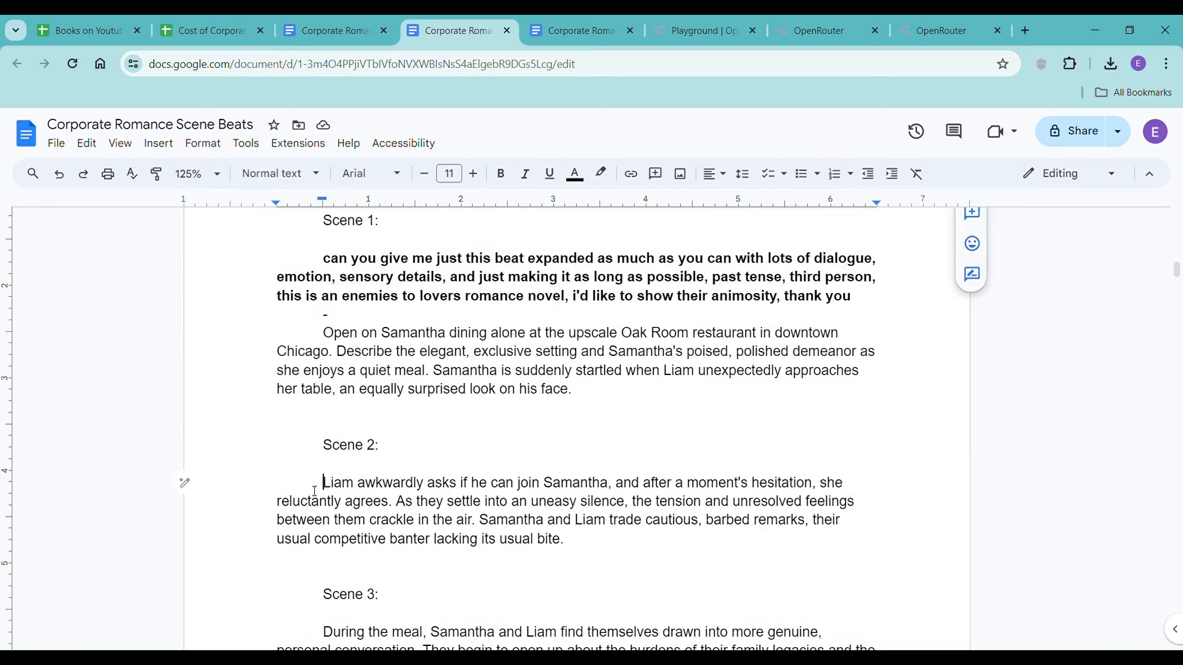
key(ctrl+v)
- Copy the Scene 2 expansion prompt together with the beat about Liam awkwardly asking to join Samantha
scroll(534, 479, down, 3)
scroll(535, 480, down, 1)
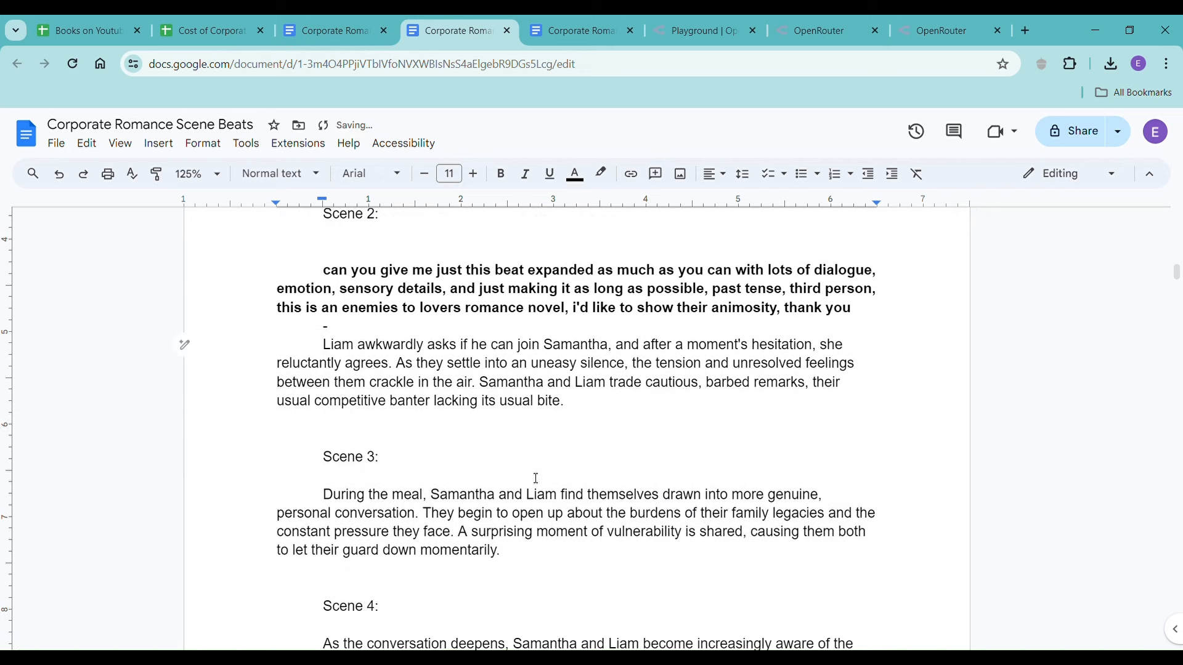
click(322, 271)
drag(322, 271, 662, 412)
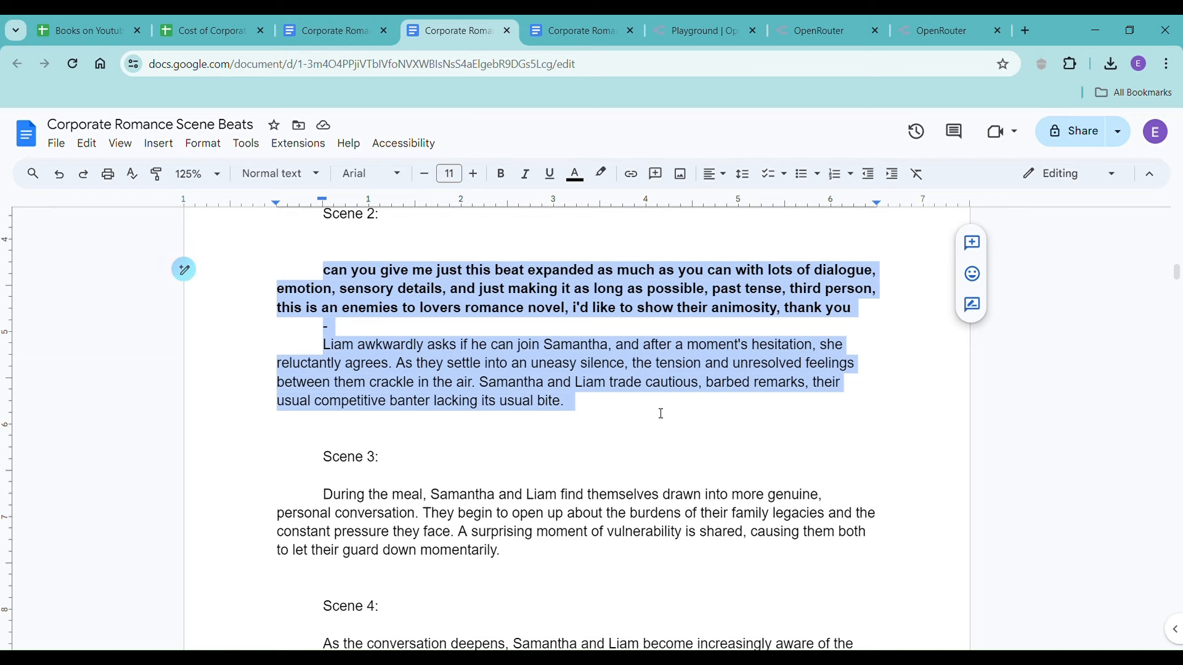
- Recheck Scene 1's ending, then send the Scene 2 prompt to Claude 3 Haiku in OpenRouter with "comes back to the table and" inserted after "Liam"
click(583, 37)
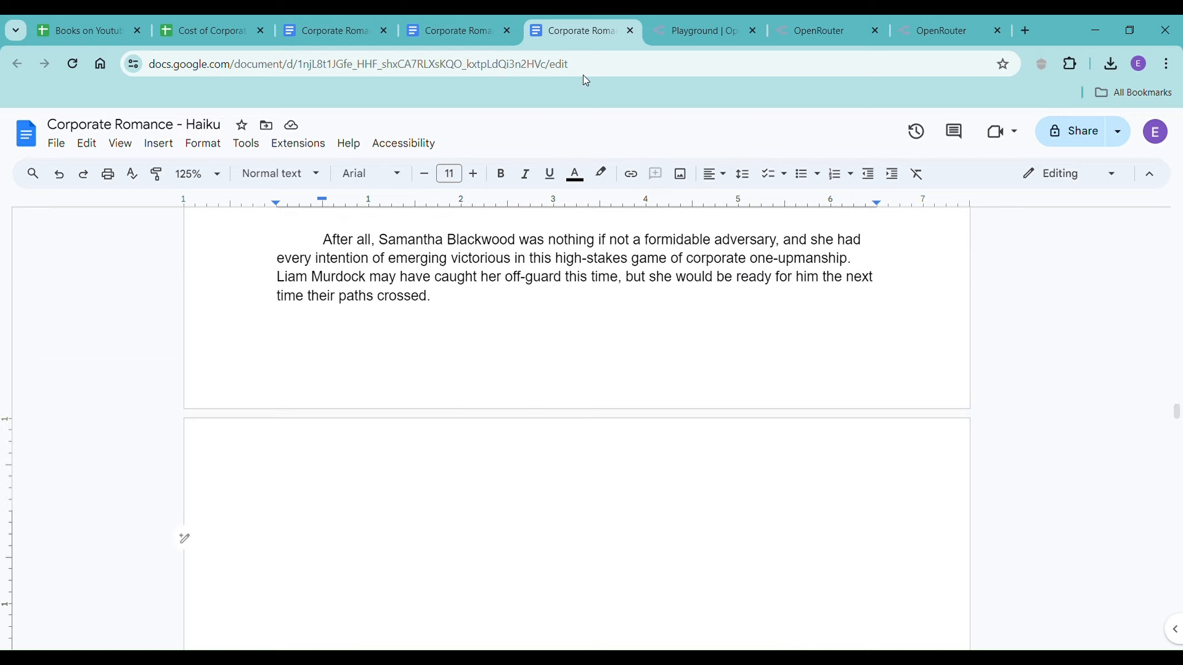
scroll(585, 430, up, 5)
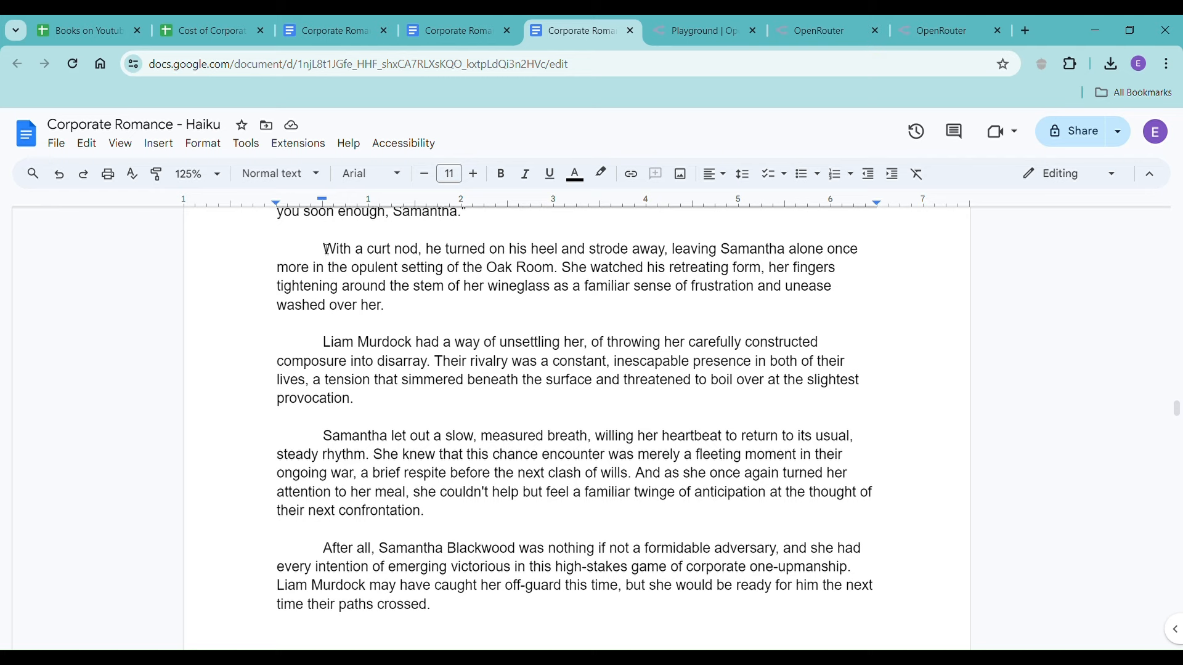
scroll(326, 250, up, 3)
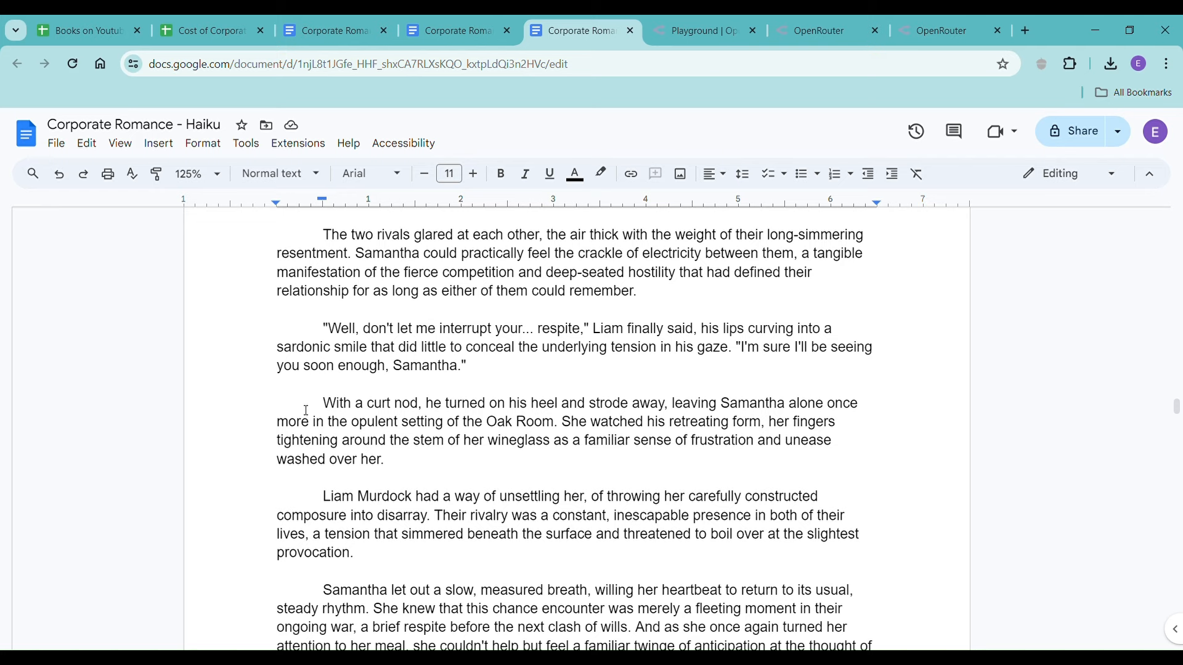
scroll(306, 410, down, 4)
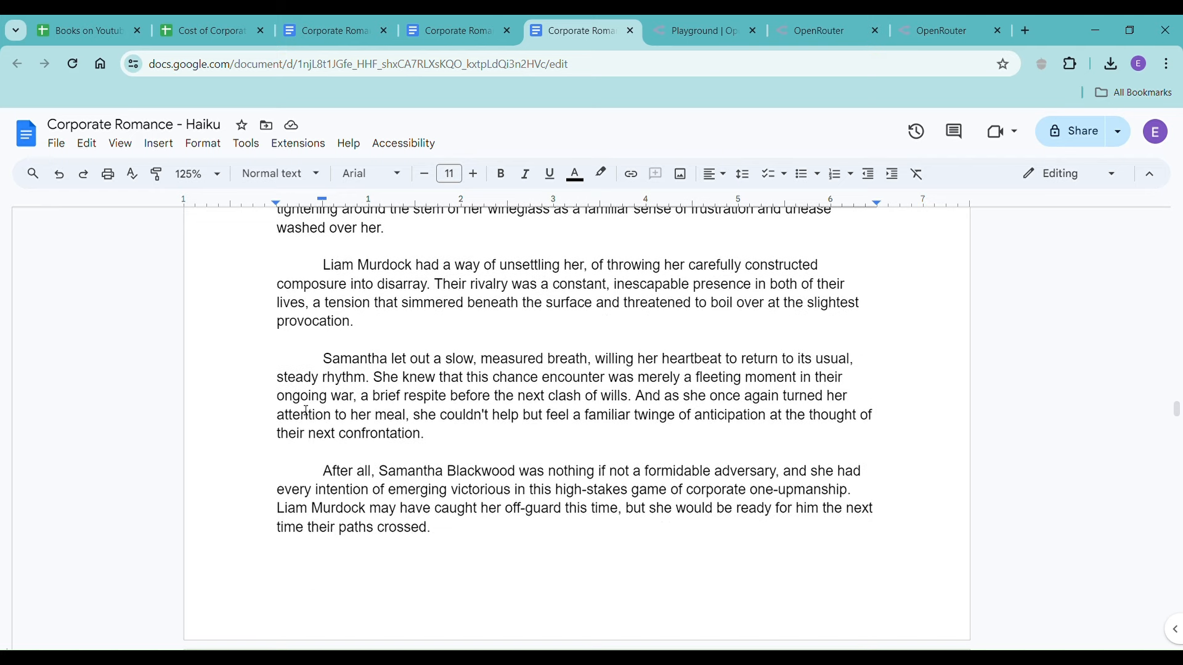
scroll(307, 410, down, 5)
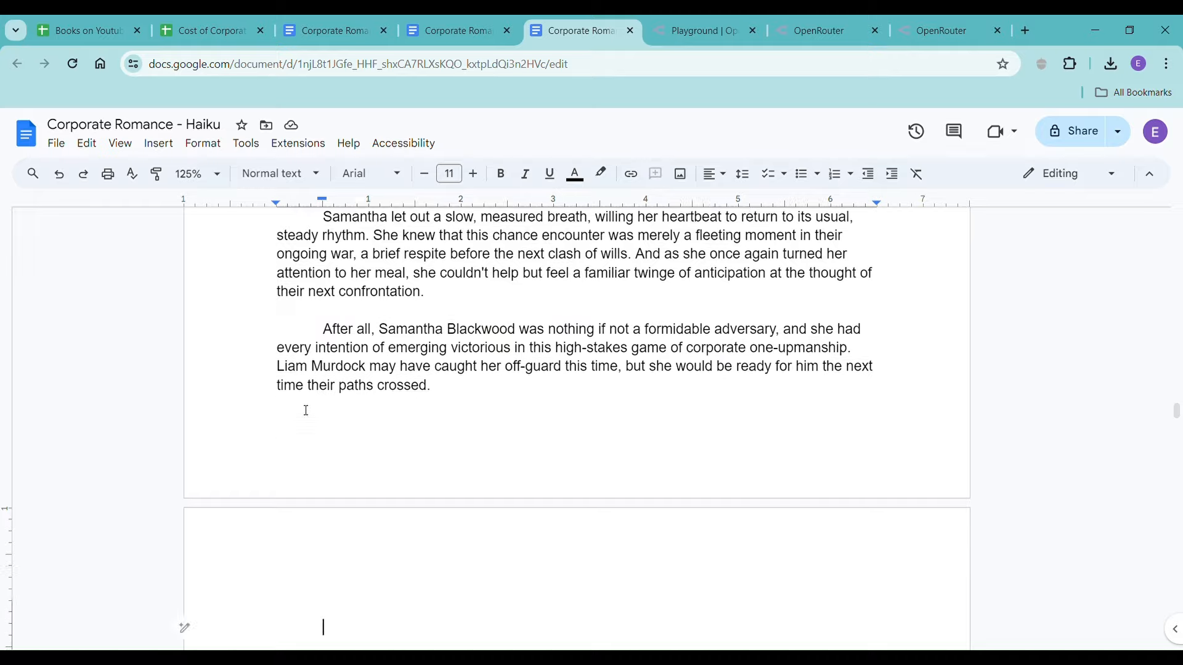
click(674, 34)
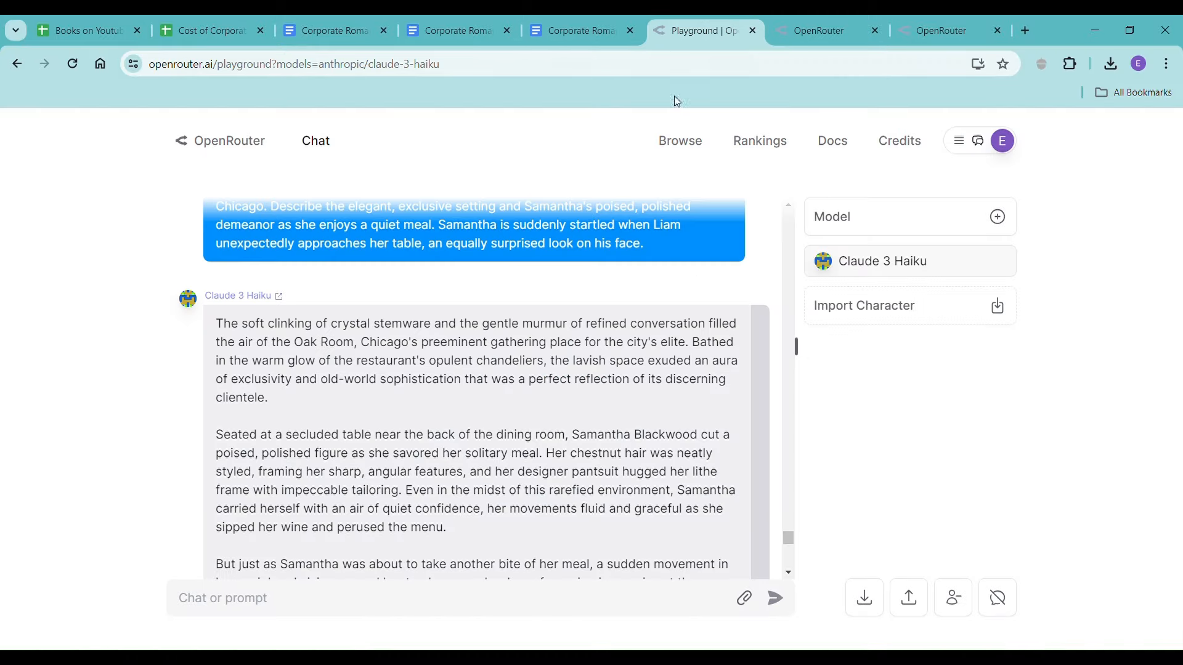
key(ctrl+v)
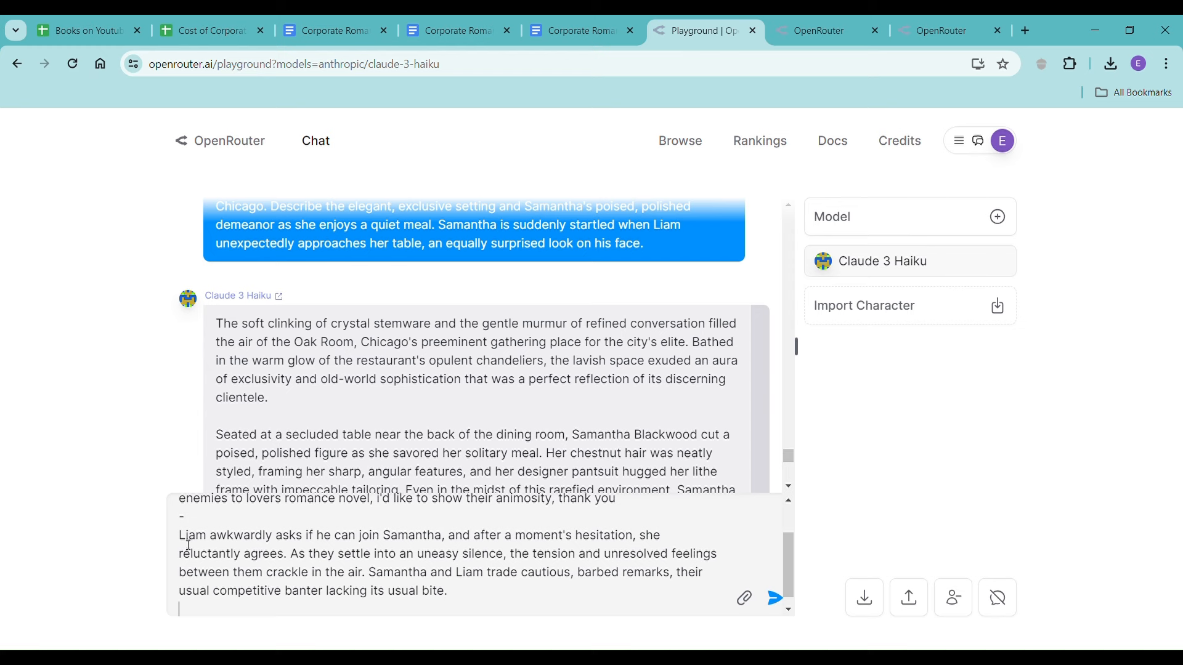
text(comes back )
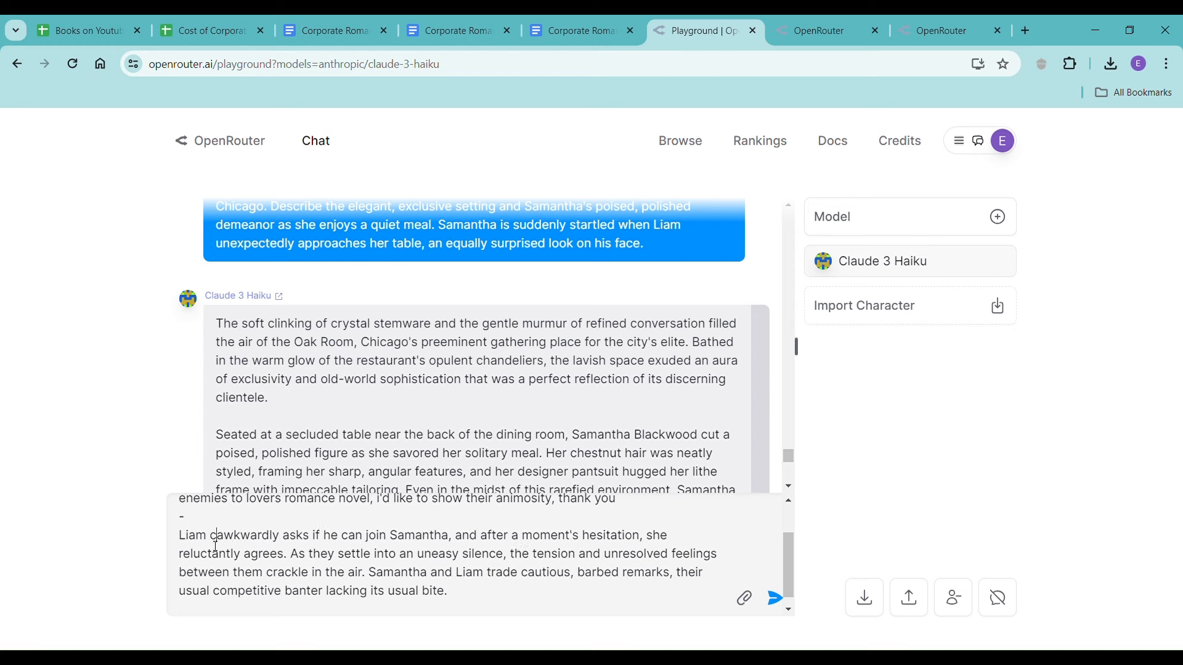
text(to the table and)
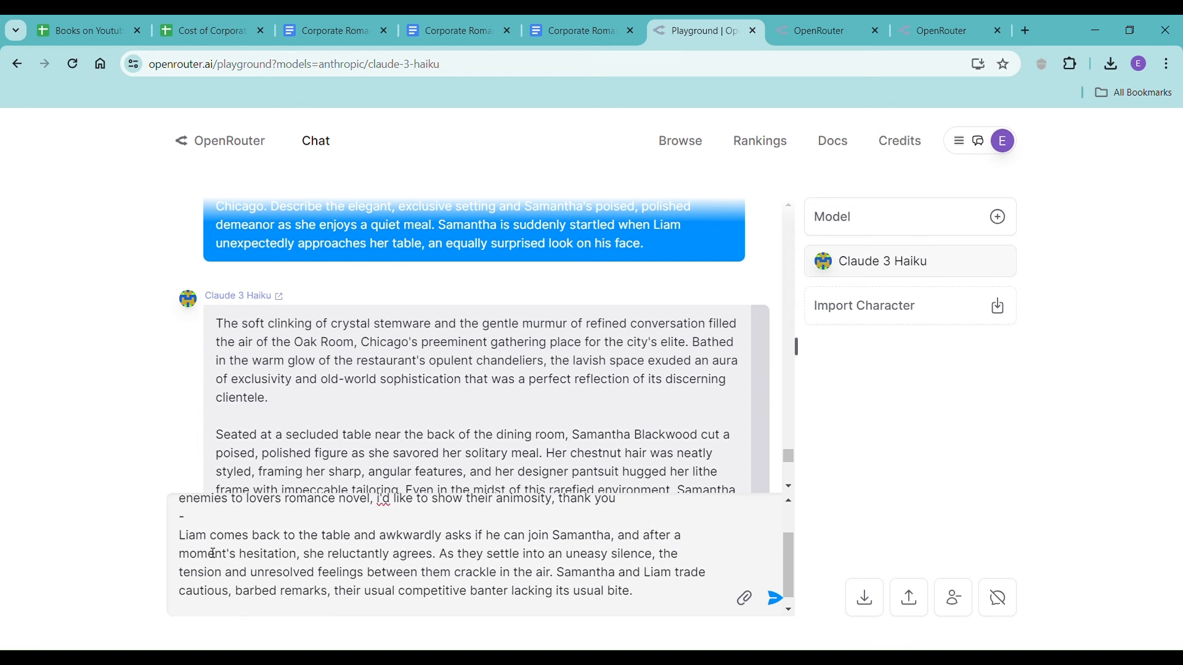
key(Return)
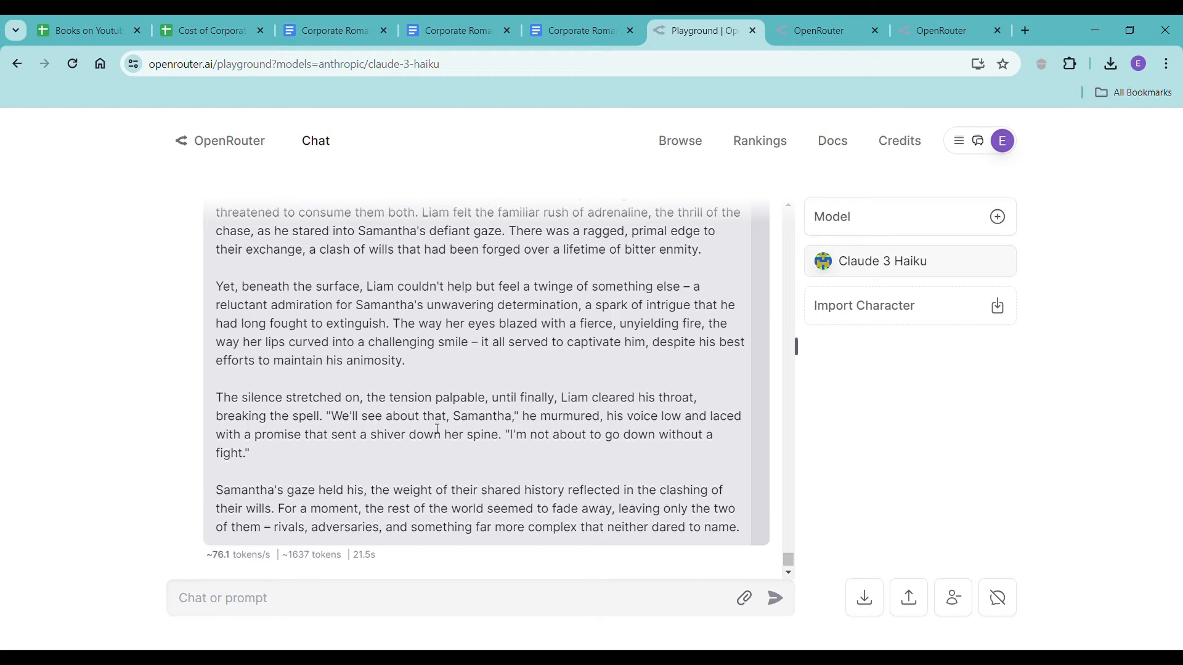
- Ask Claude 3 Haiku to revise the scene: still at the oak room, he walked away but suddenly came back and awkwardly asked to join her
scroll(437, 428, up, 10)
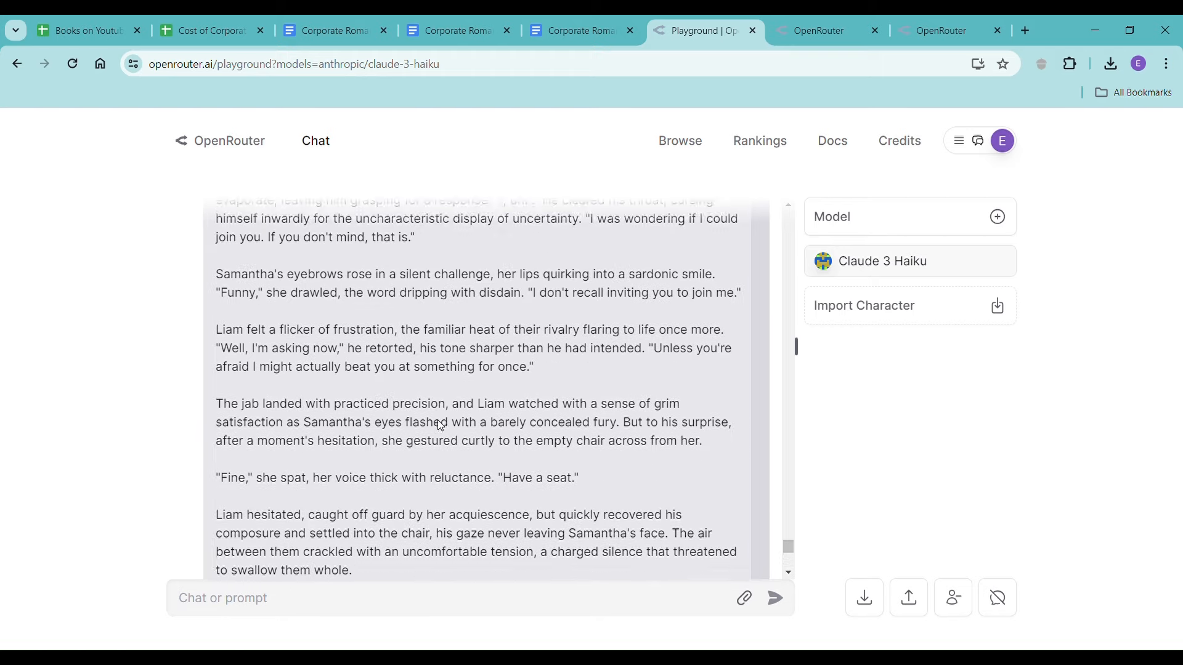
scroll(444, 425, up, 8)
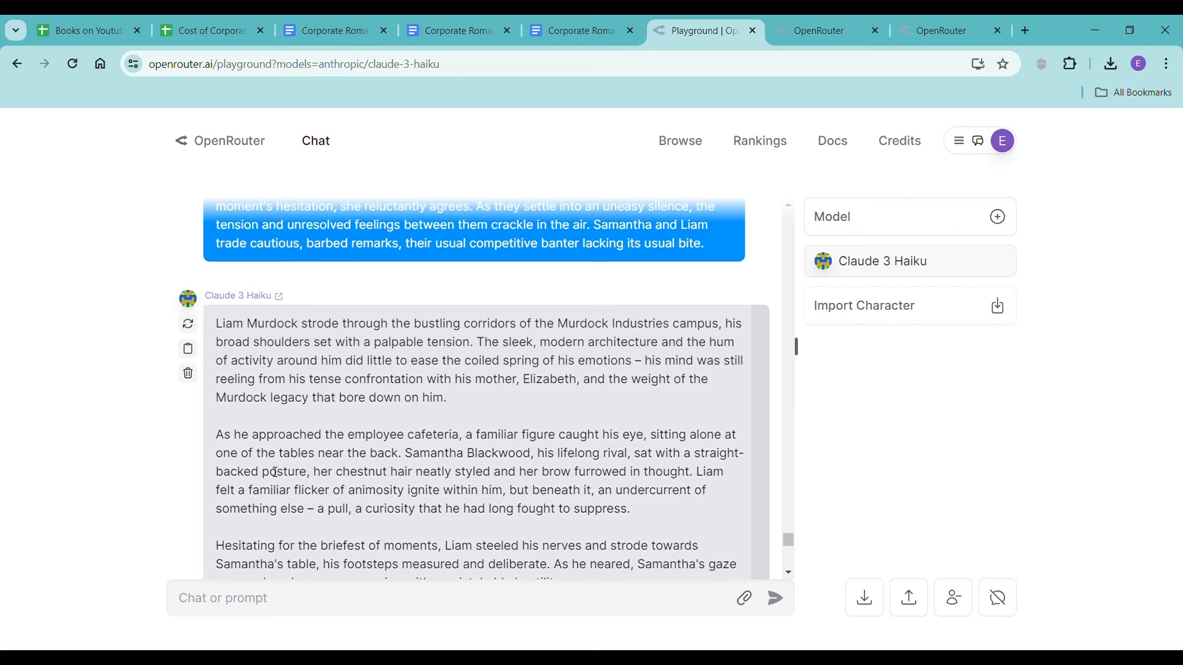
scroll(556, 502, down, 1)
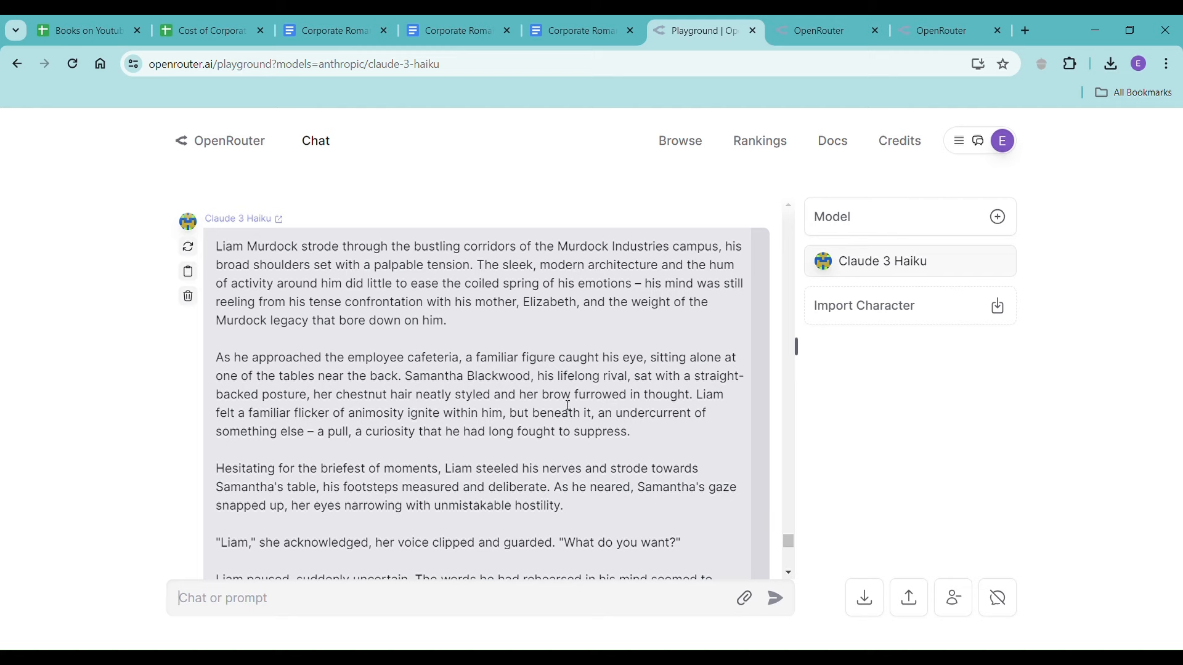
scroll(568, 408, down, 2)
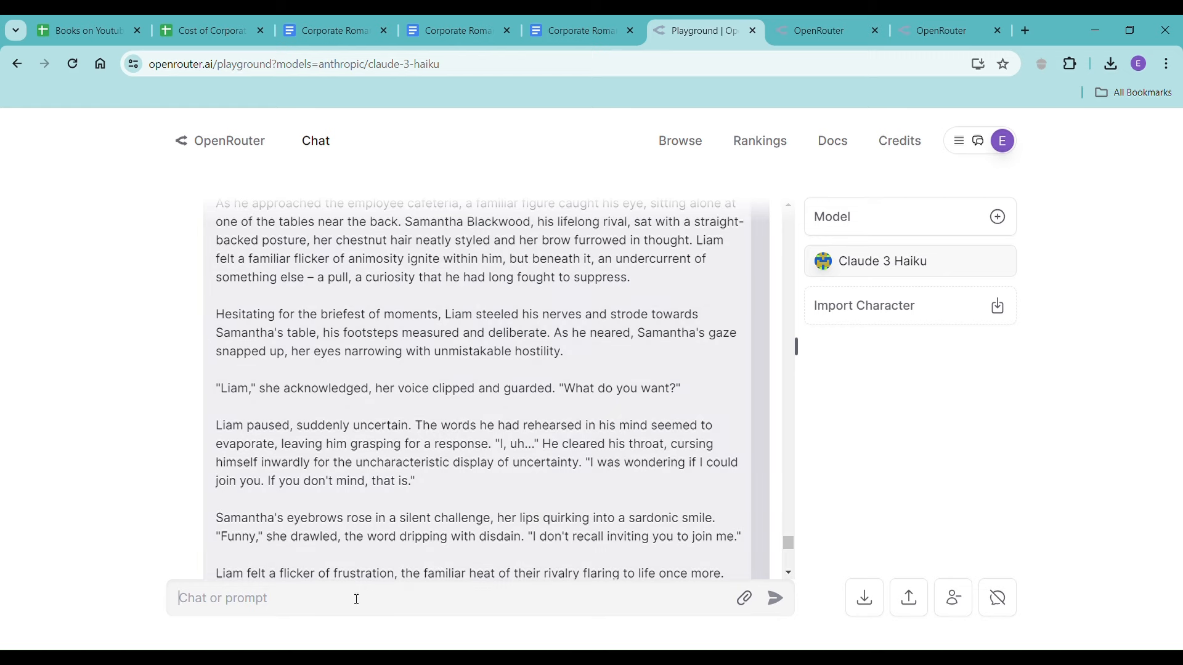
text(please revise, they're still at)
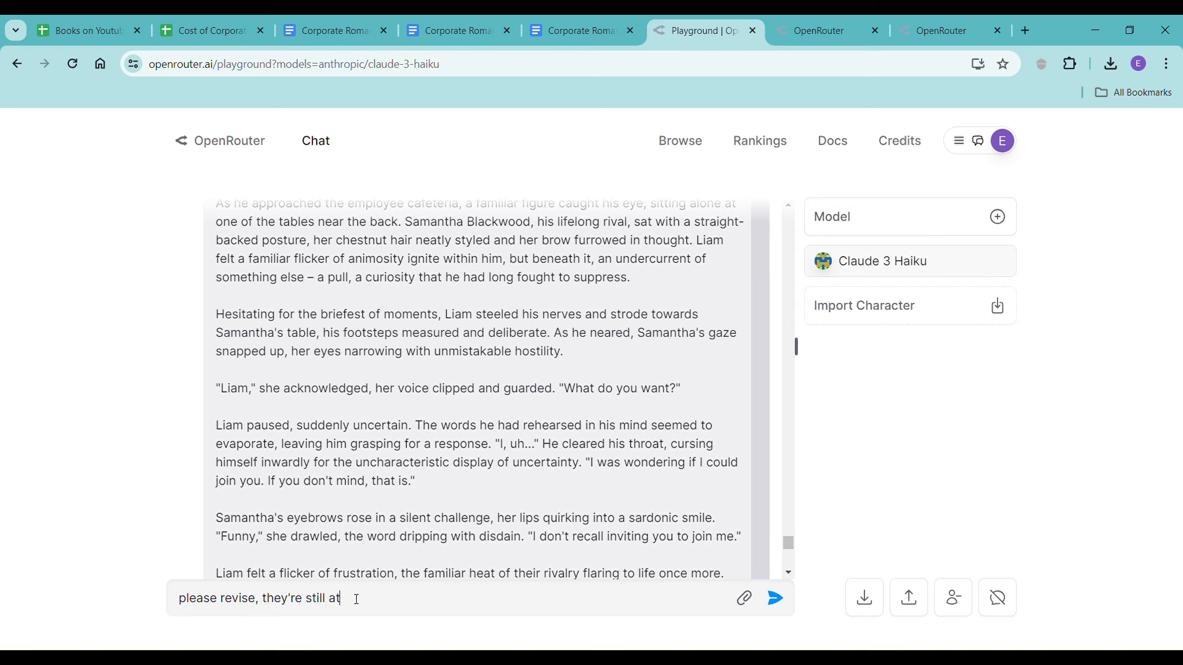
text( the oak room, hw)
key(BackSpace)
key(BackSpace)
text(e waslked)
key(BackSpace)
key(BackSpace)
key(BackSpace)
key(BackSpace)
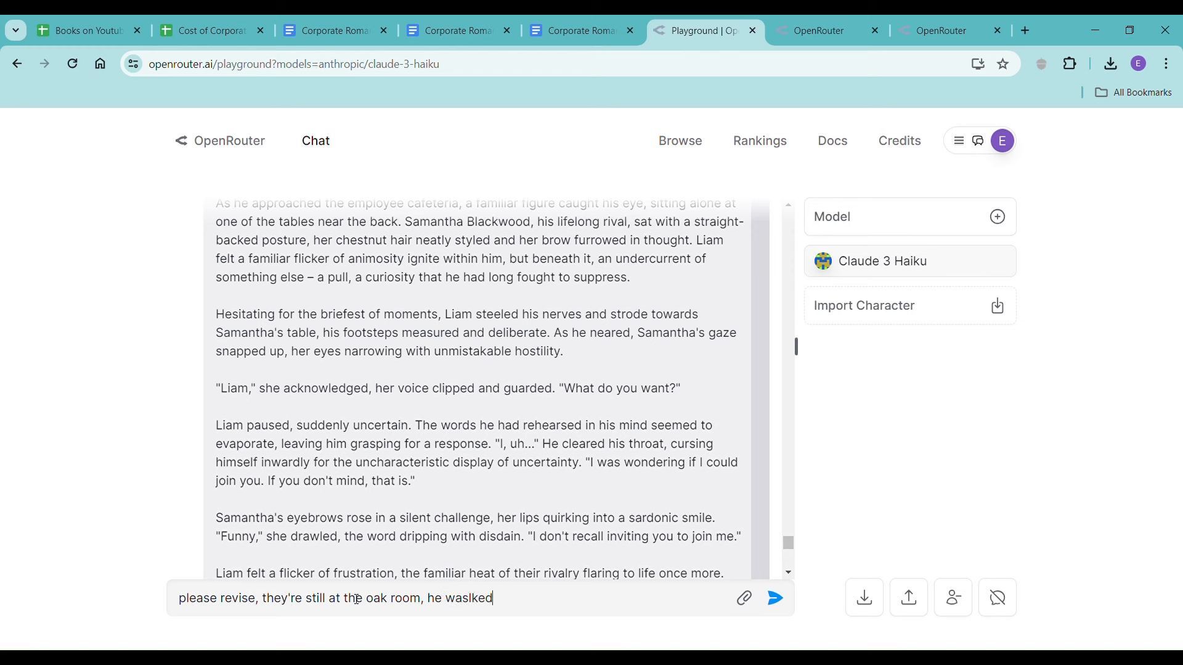
key(BackSpace)
key(BackSpace)
text(lked away but suddenly c)
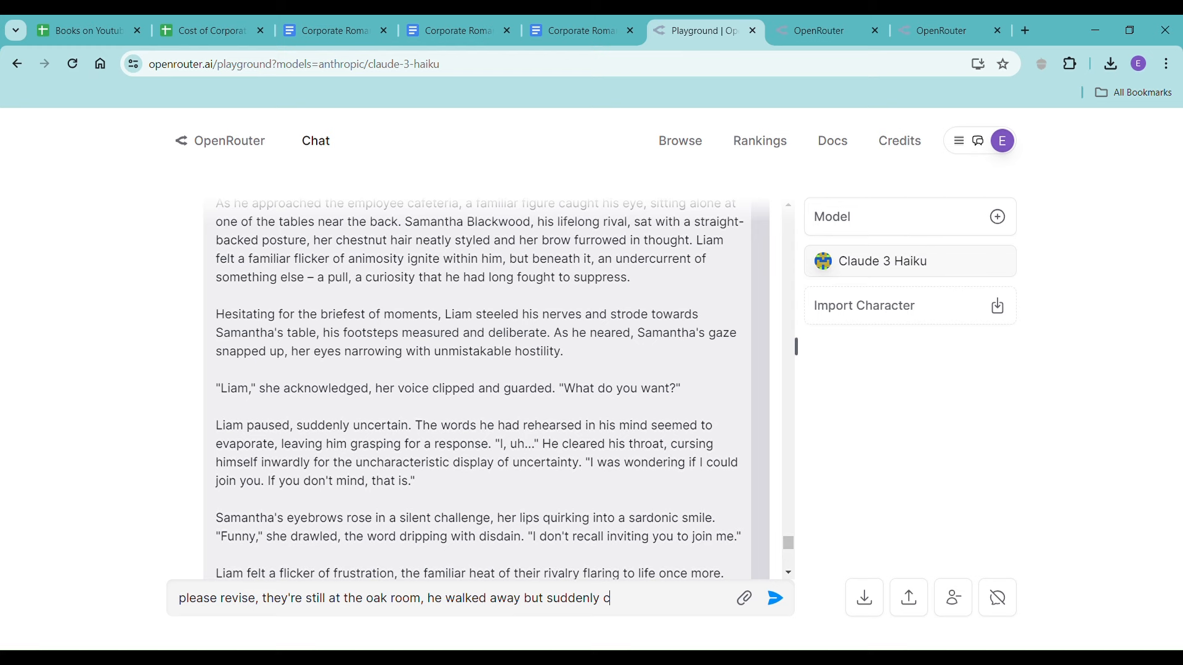
text(ame back and that's when he aw)
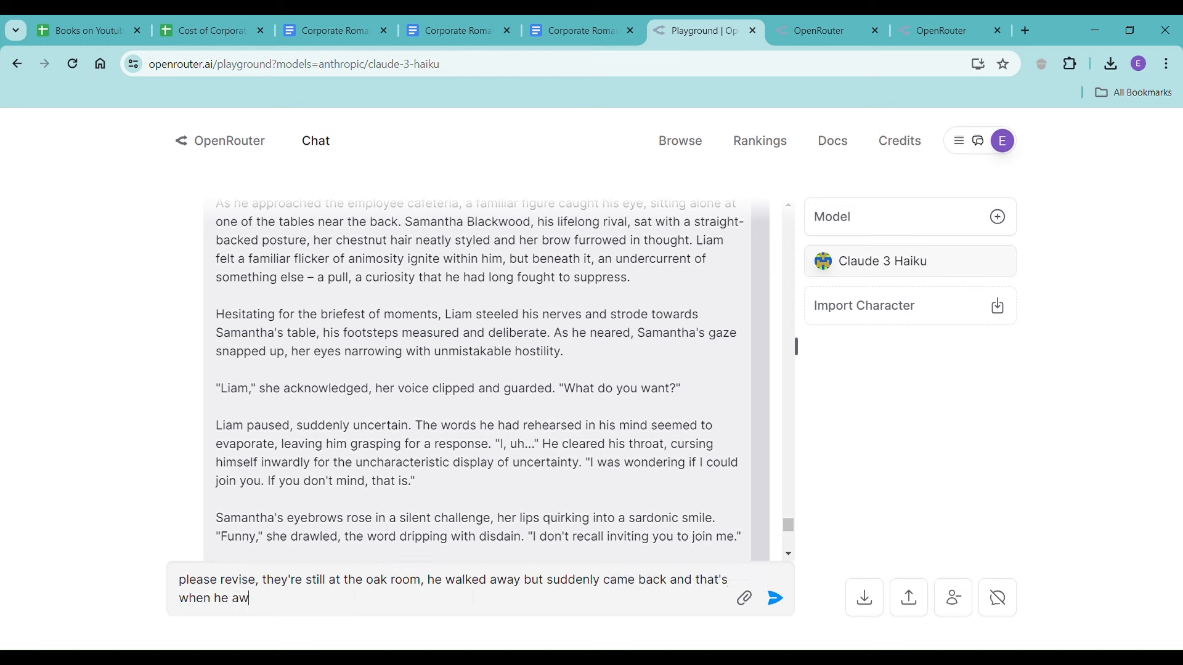
text(kwardly aske)
text( to join her.)
key(Return)
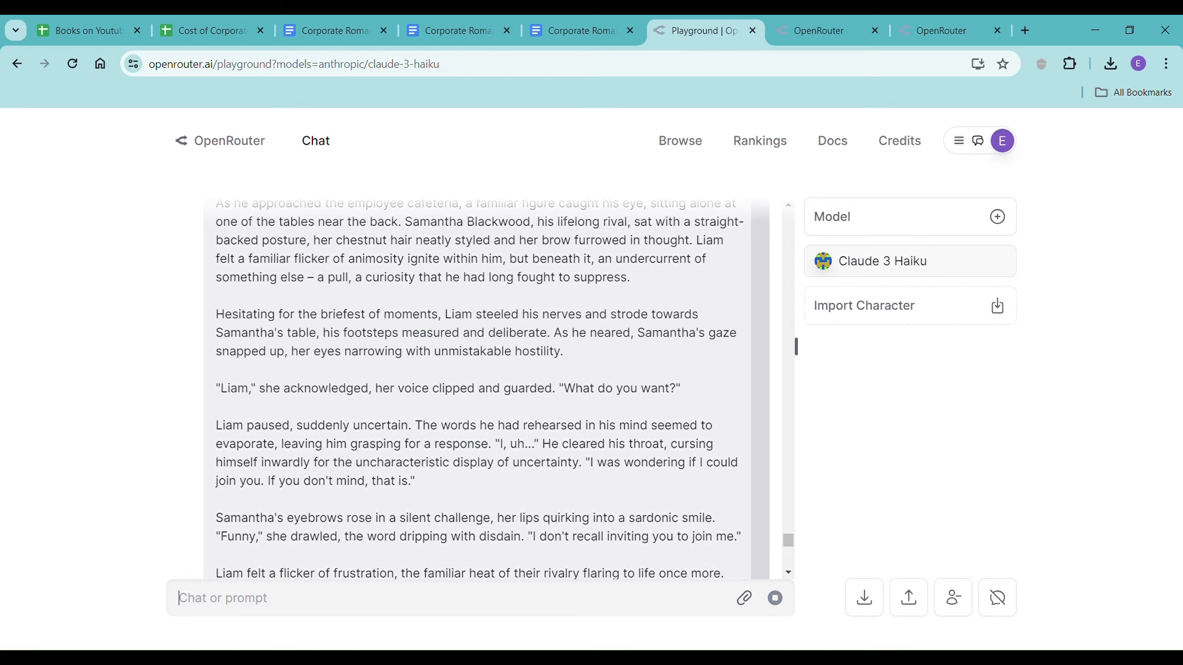
- Read the revised Scene 2 reply to its end, then copy the entire text of Corporate Romance - Haiku
scroll(428, 578, down, 20)
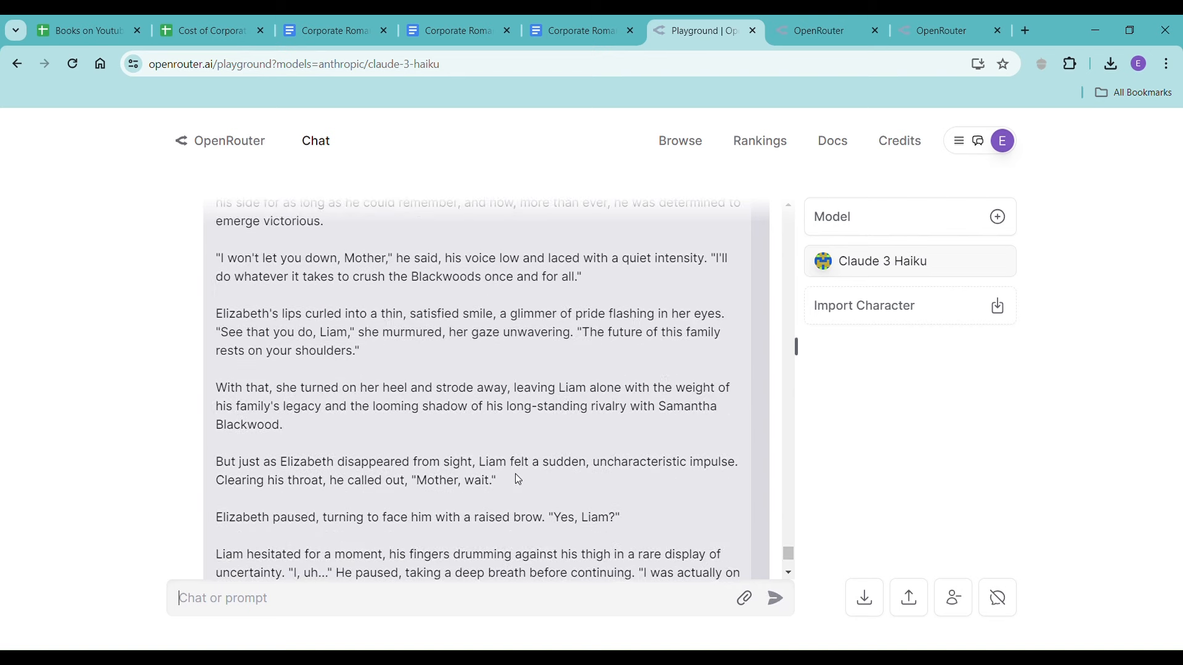
scroll(519, 479, down, 8)
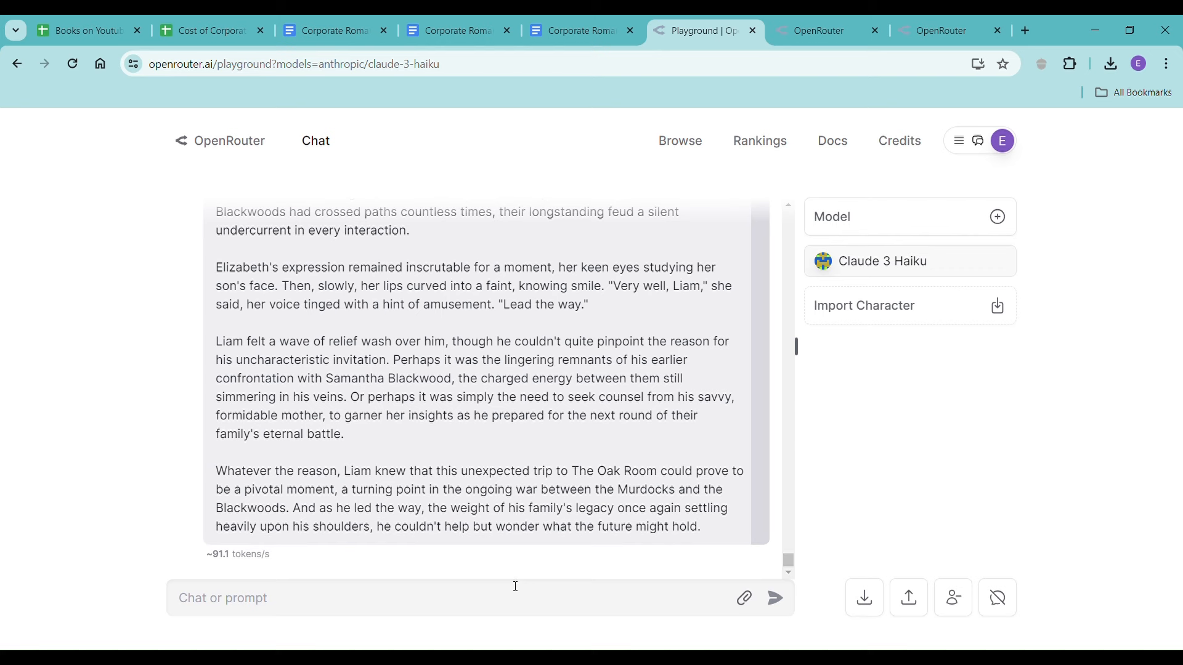
click(603, 34)
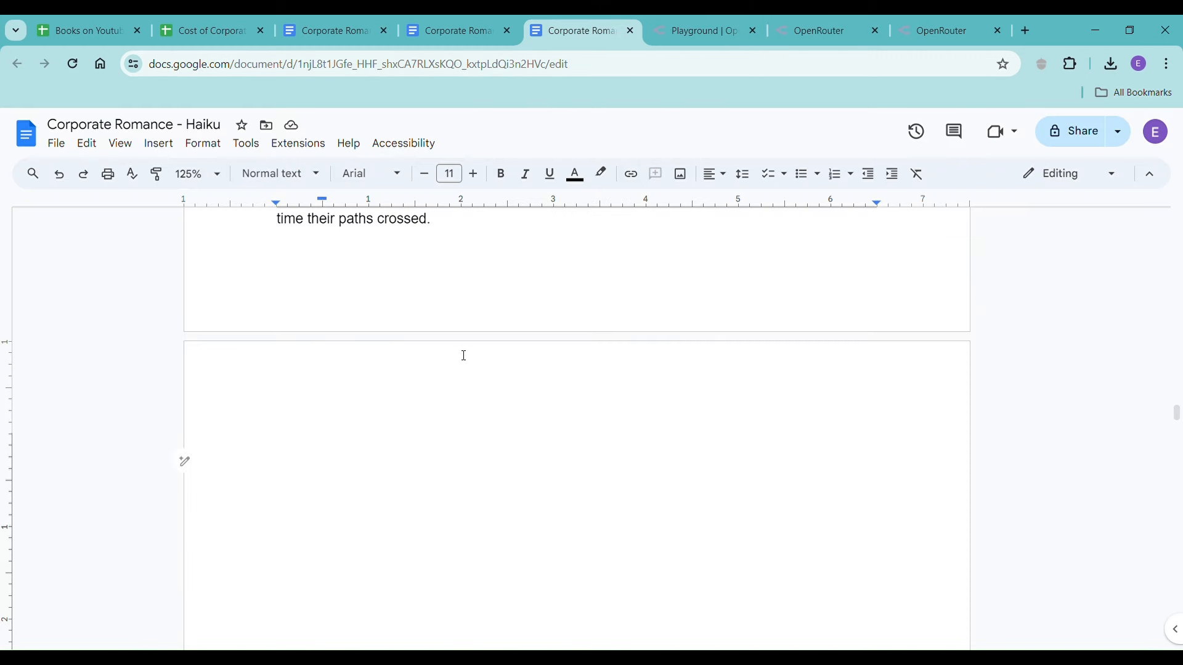
key(ctrl+a)
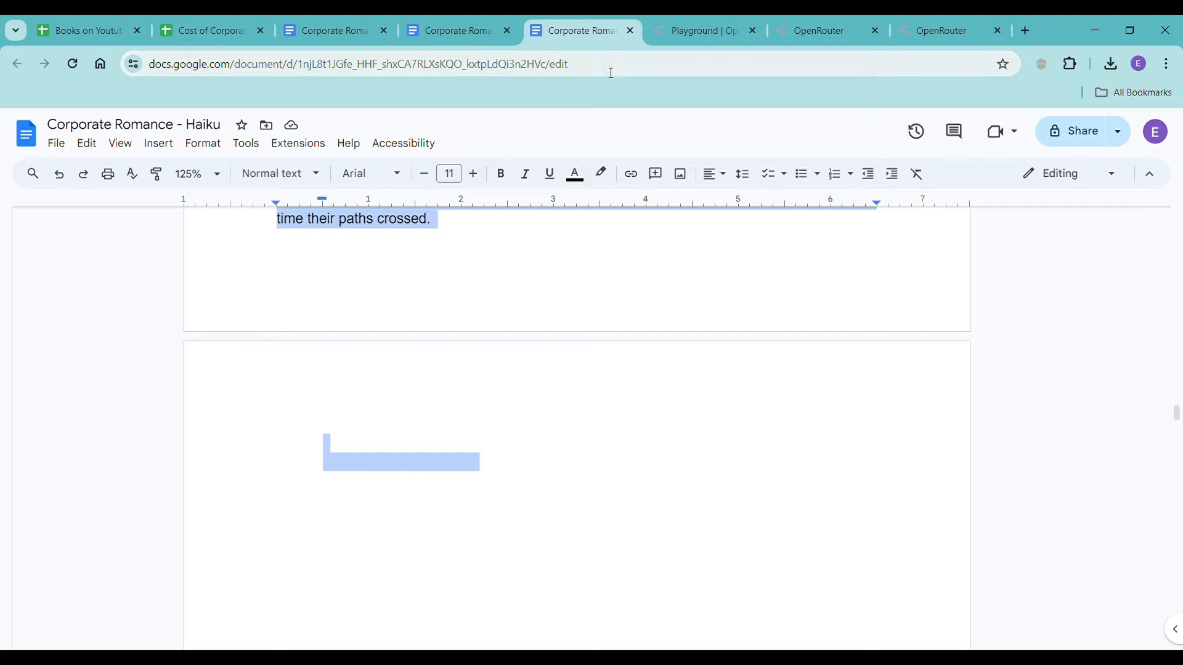
- Send Claude 3 Haiku in OpenRouter the copied novel, introduced by "I'm going to show you the novel so that you know where we are -"
click(663, 35)
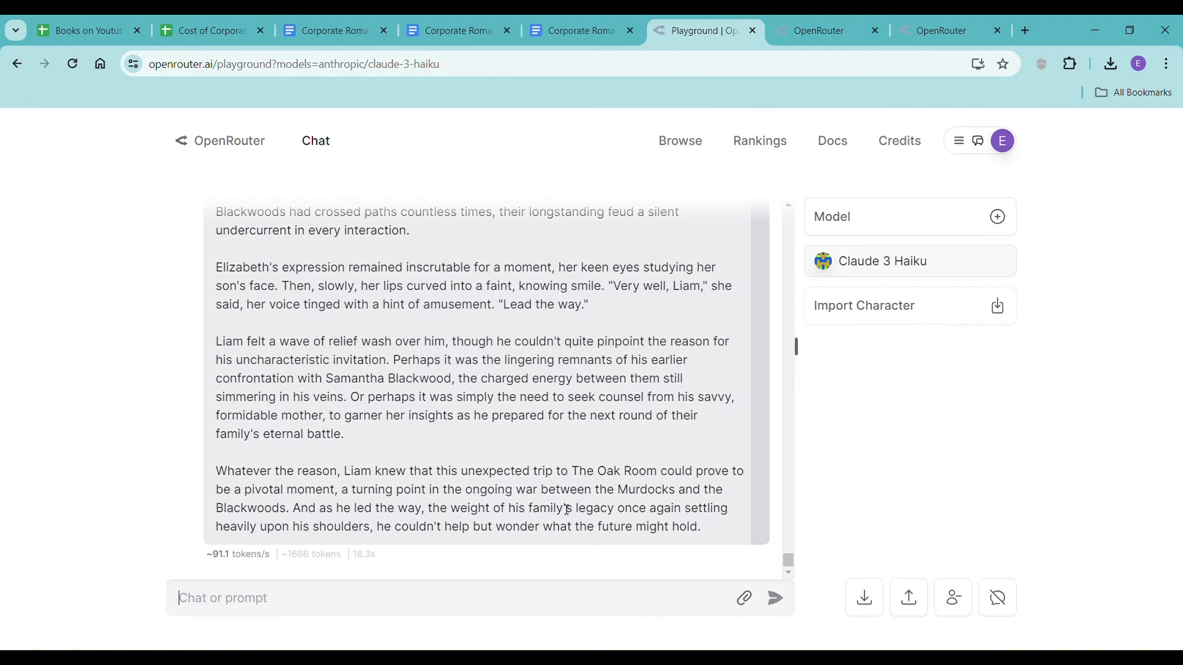
click(493, 608)
text(I'm going)
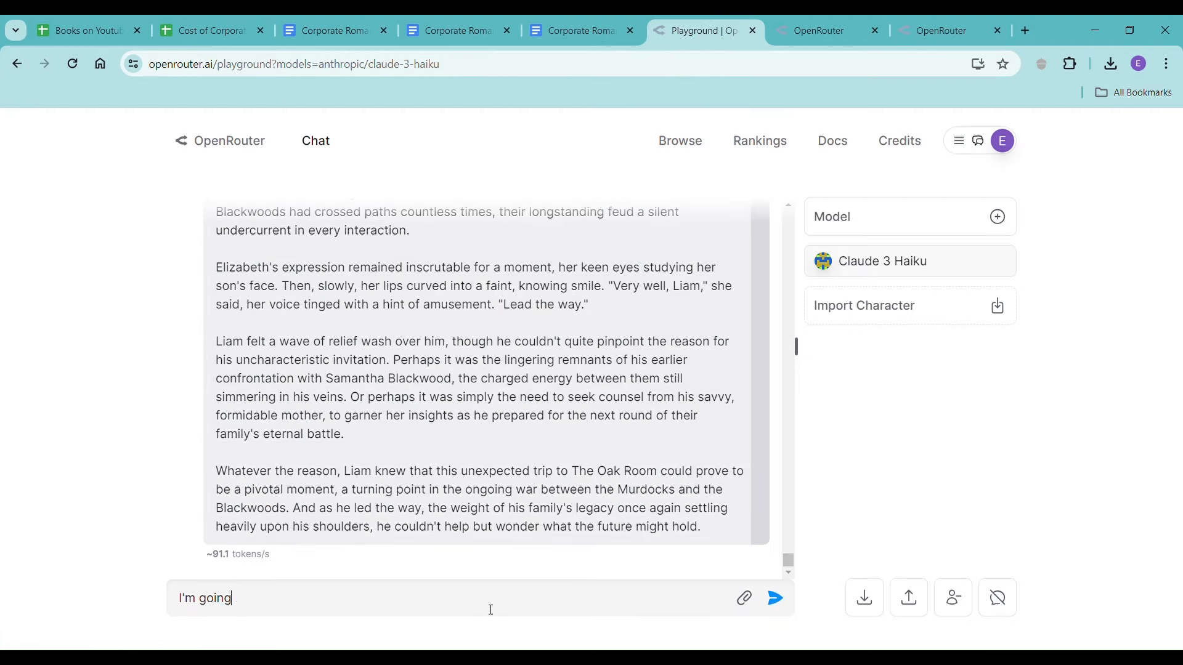
text( to show you the novel so)
key(BackSpace)
key(BackSpace)
key(BackSpace)
text(l so that you)
key(BackSpace)
key(BackSpace)
key(BackSpace)
key(BackSpace)
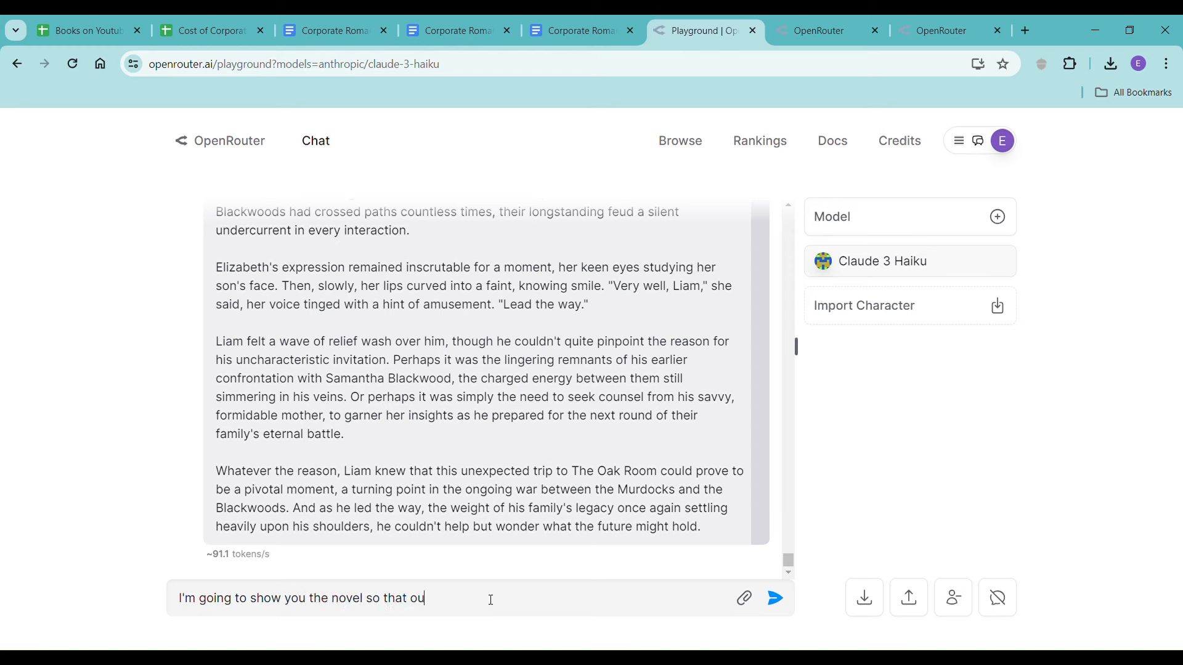
text(you know where we are -)
key(ctrl+v)
key(Return)
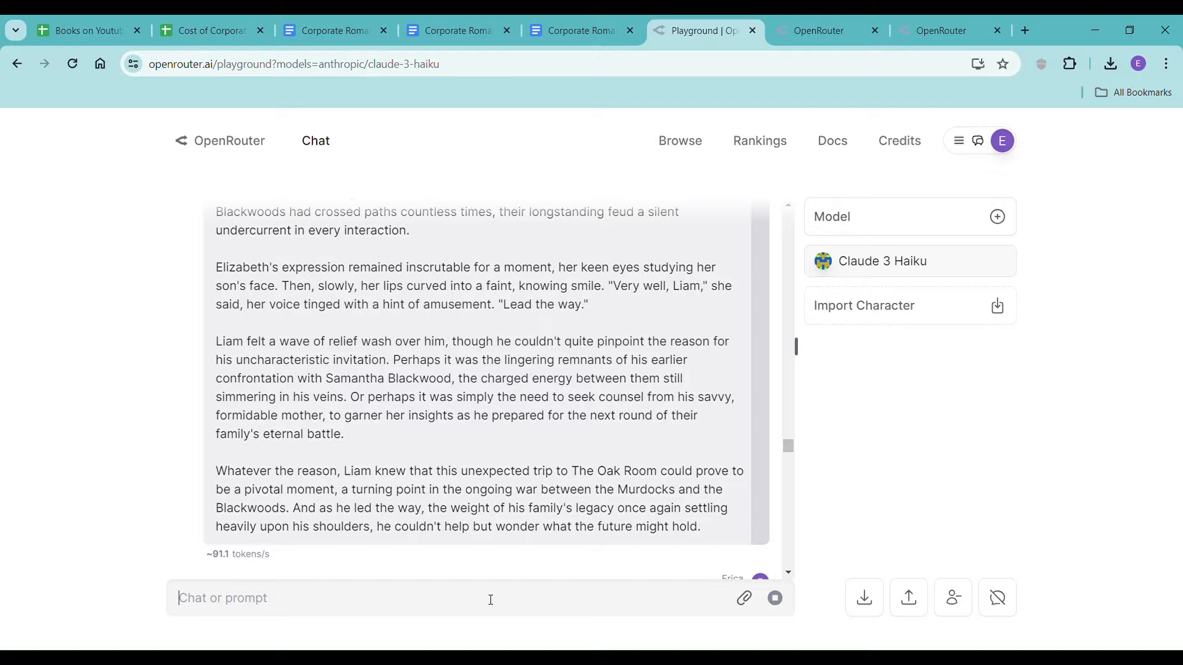
- Check the end of the reply and draft a correction: not at work, at an expensive dinner, Liam came to get take out, Samantha was eating
scroll(565, 453, down, 15)
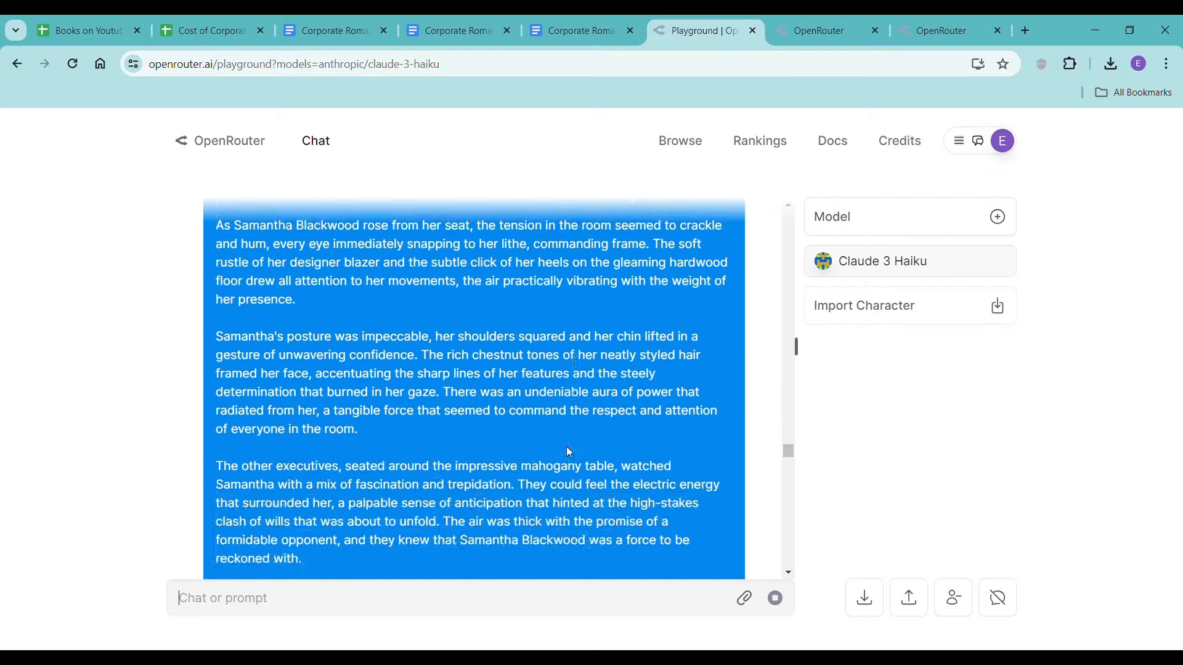
scroll(567, 454, down, 20)
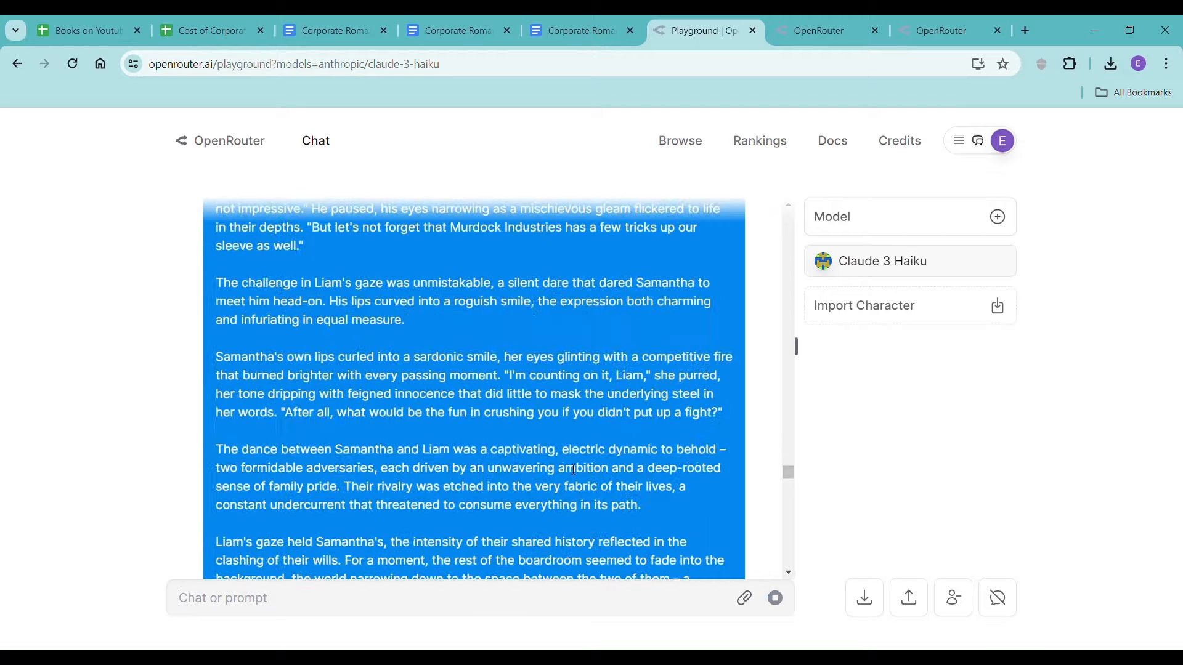
scroll(573, 469, down, 5)
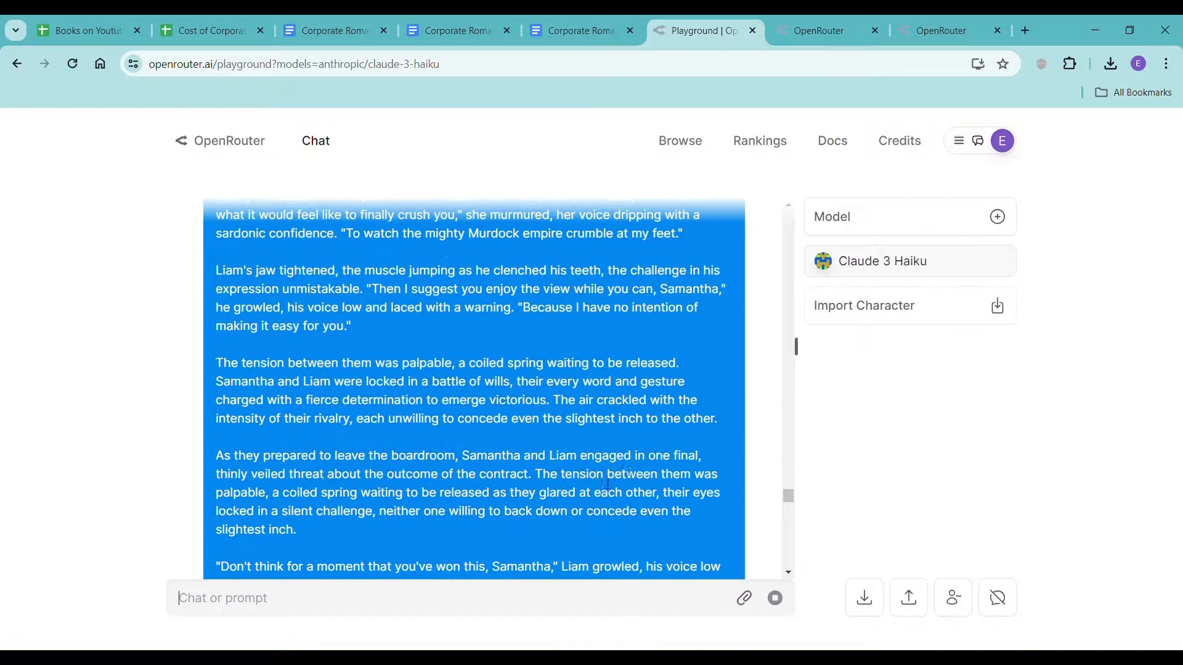
drag(792, 506, 789, 573)
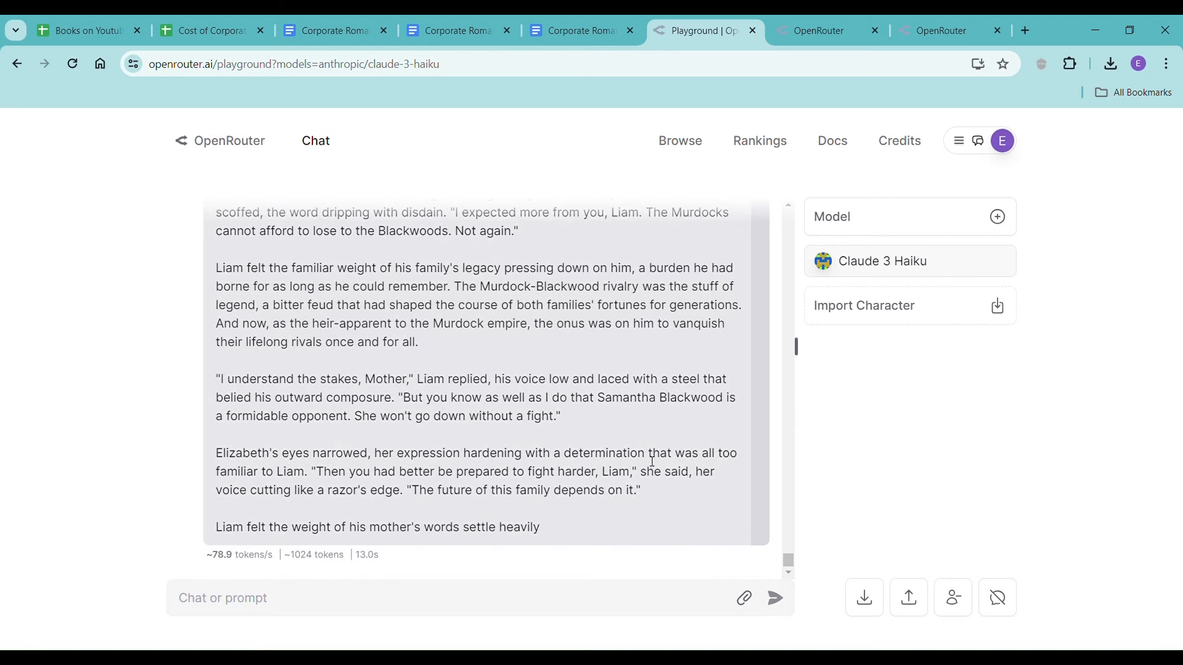
click(560, 603)
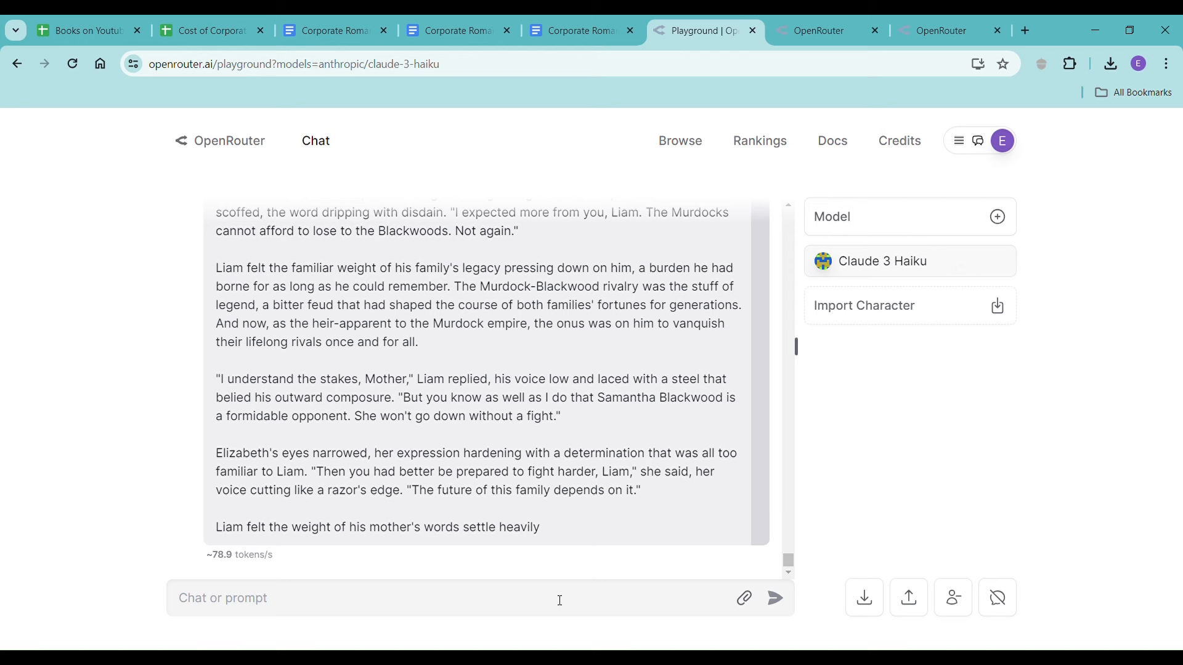
text(Hey. We're not a)
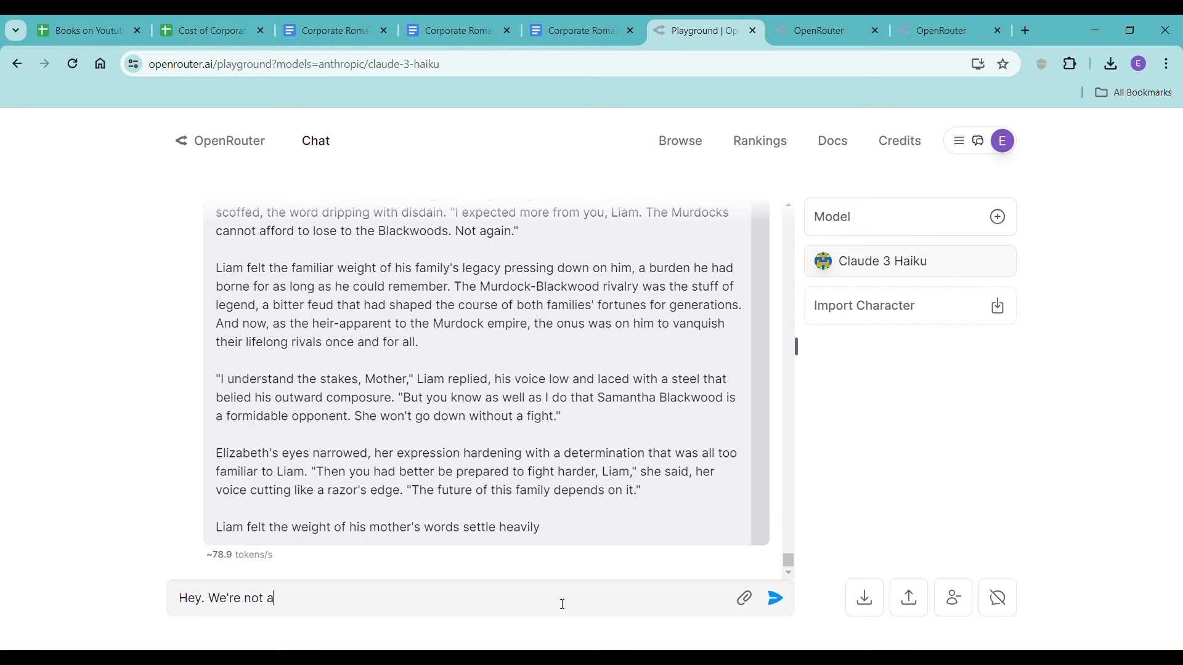
text(t work)
text(. They are at d)
text( an exep)
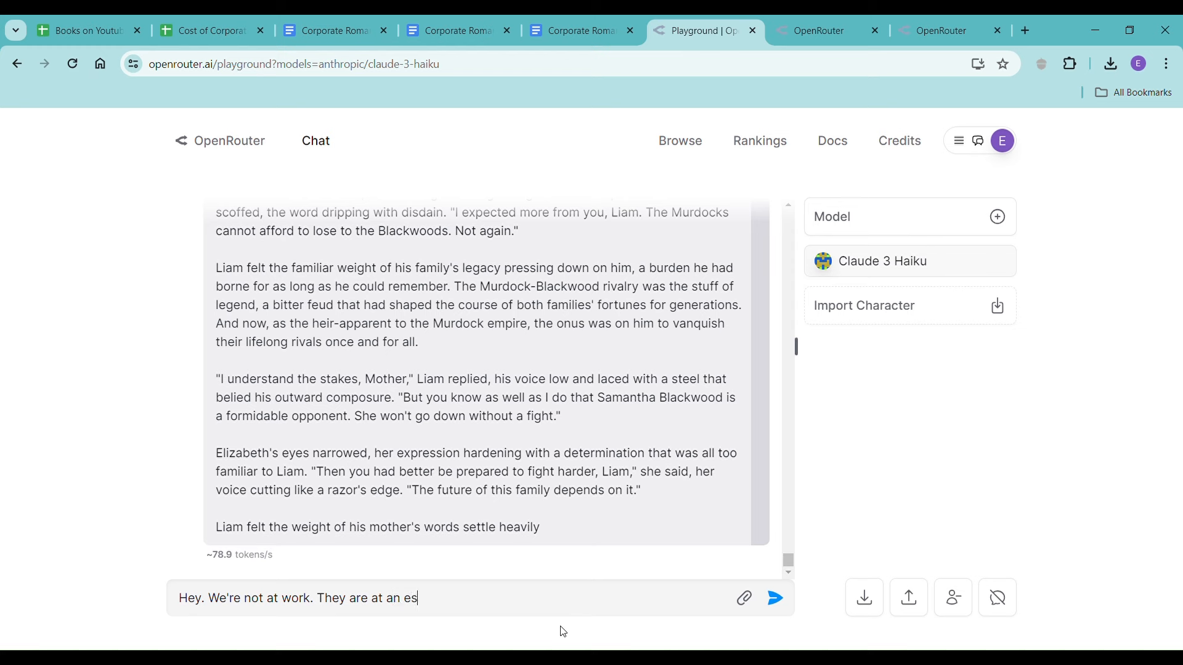
key(BackSpace)
key(BackSpace)
text(pensive dinner. Liam came in to )
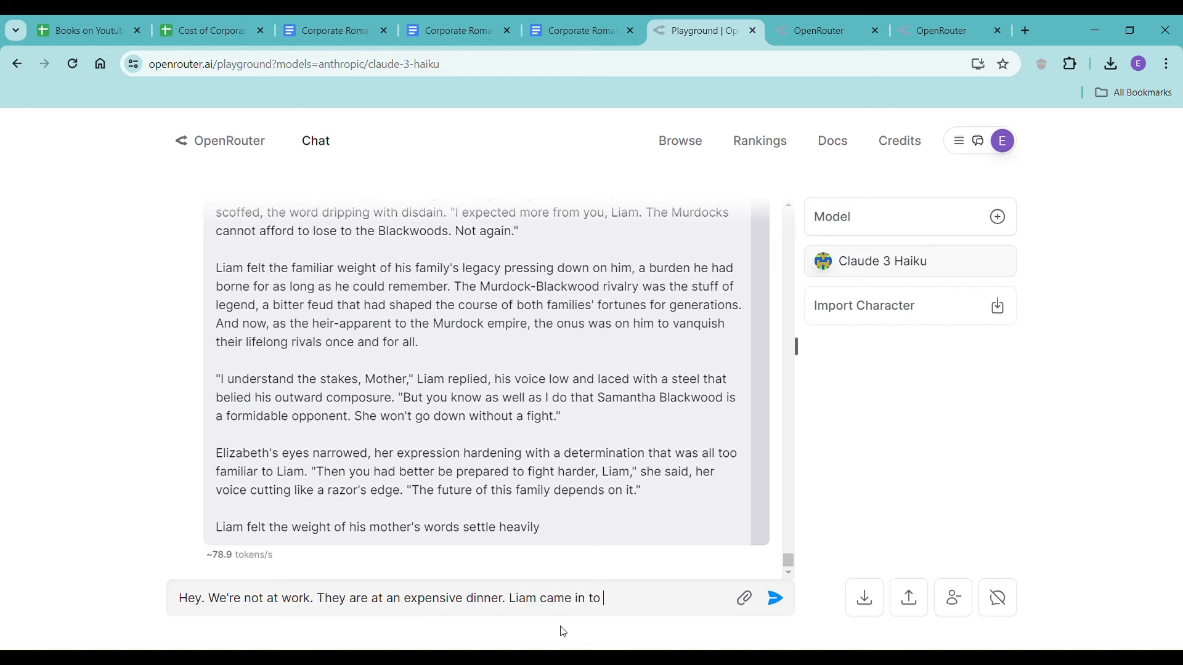
text(get take out. Samanha)
key(BackSpace)
key(BackSpace)
text(th)
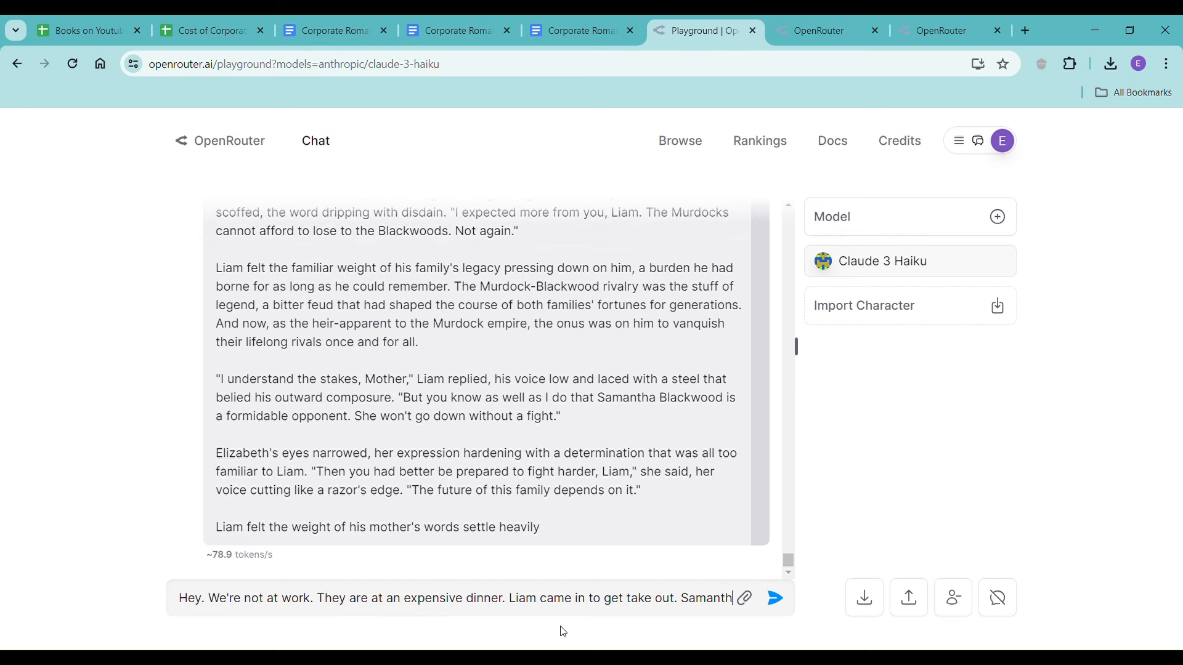
text(a was there eating. )
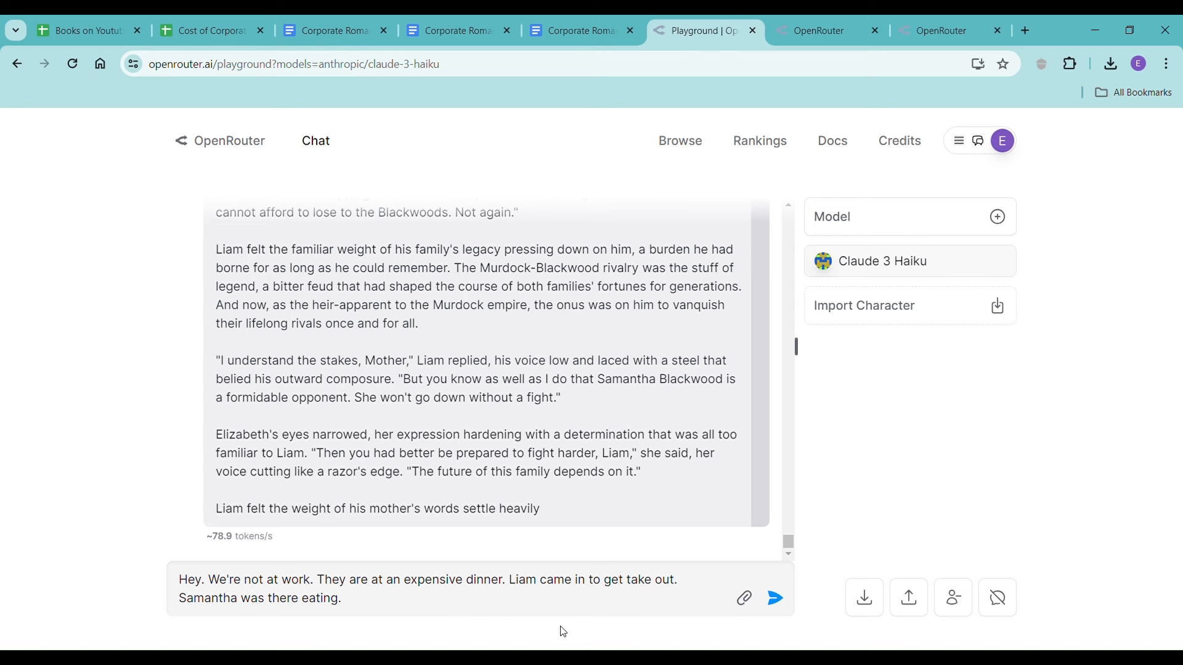
- Add that they spoke and he walked away, request that he come back and awkwardly ask to sit with her, and send the message
text(They spoke, then he walked waay)
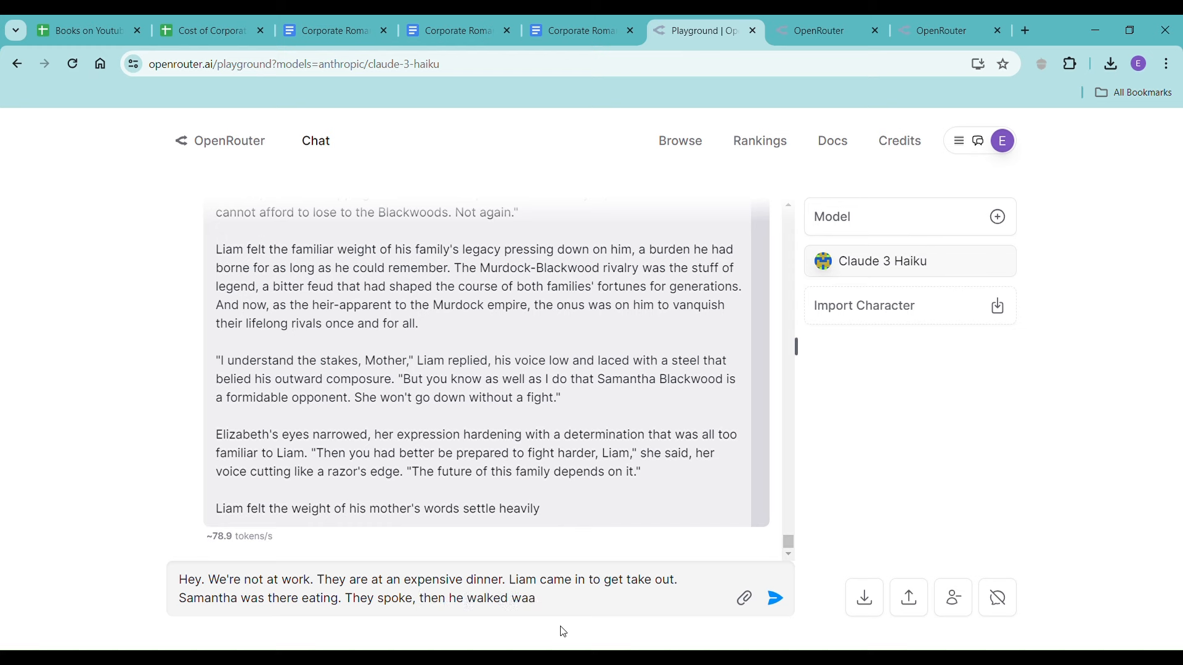
key(BackSpace)
key(BackSpace)
key(BackSpace)
text(away. I'd like him to come back and)
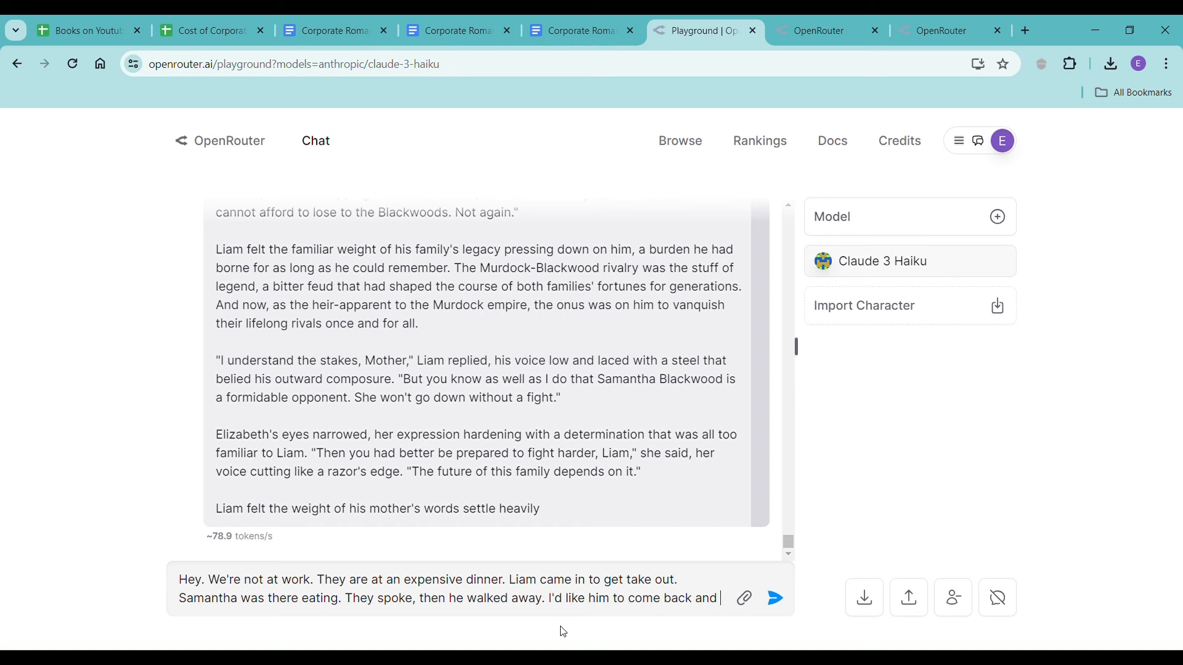
text( ask to sit)
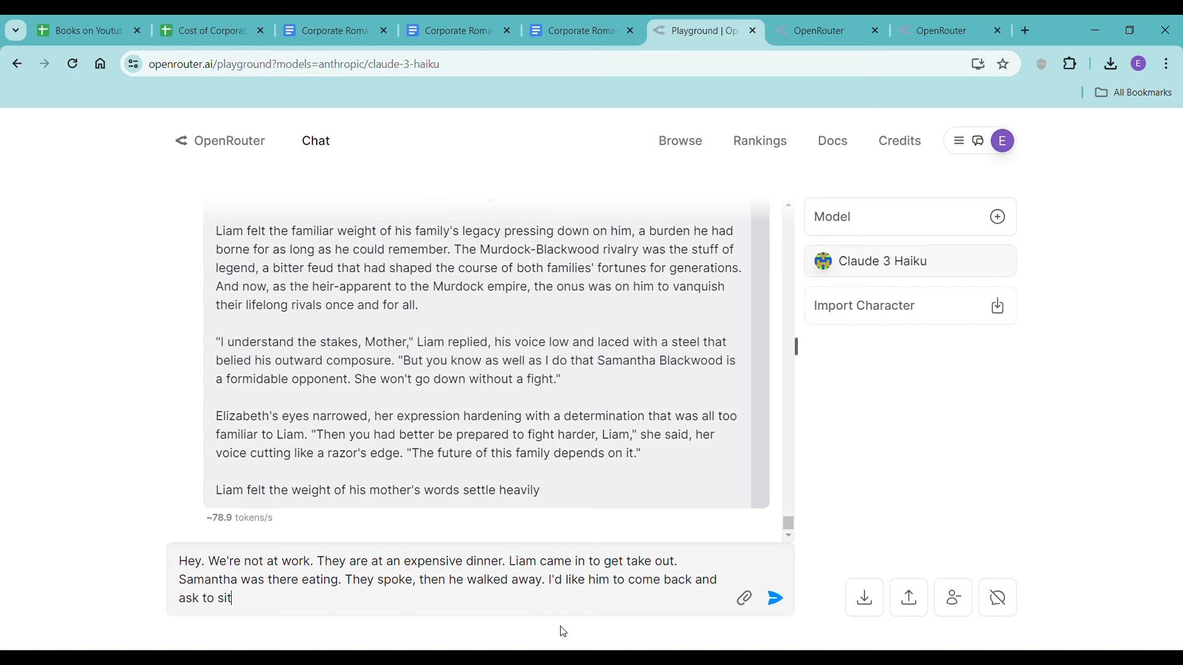
text( with her. Make it awkward)
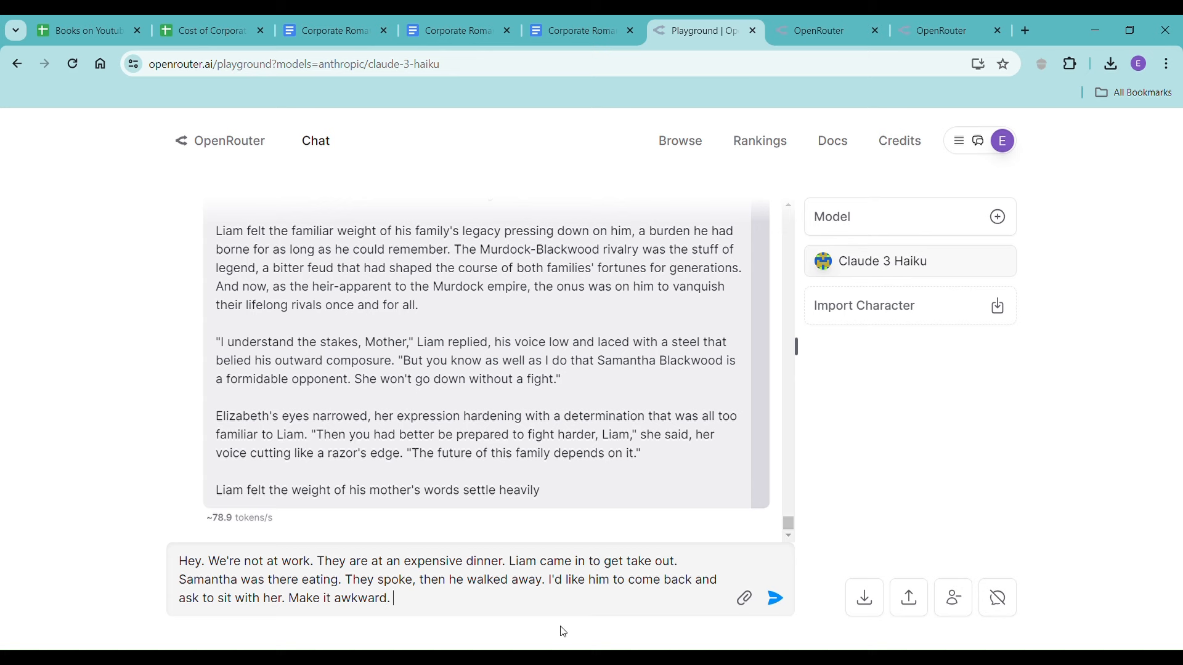
text(. Thank you.)
key(Return)
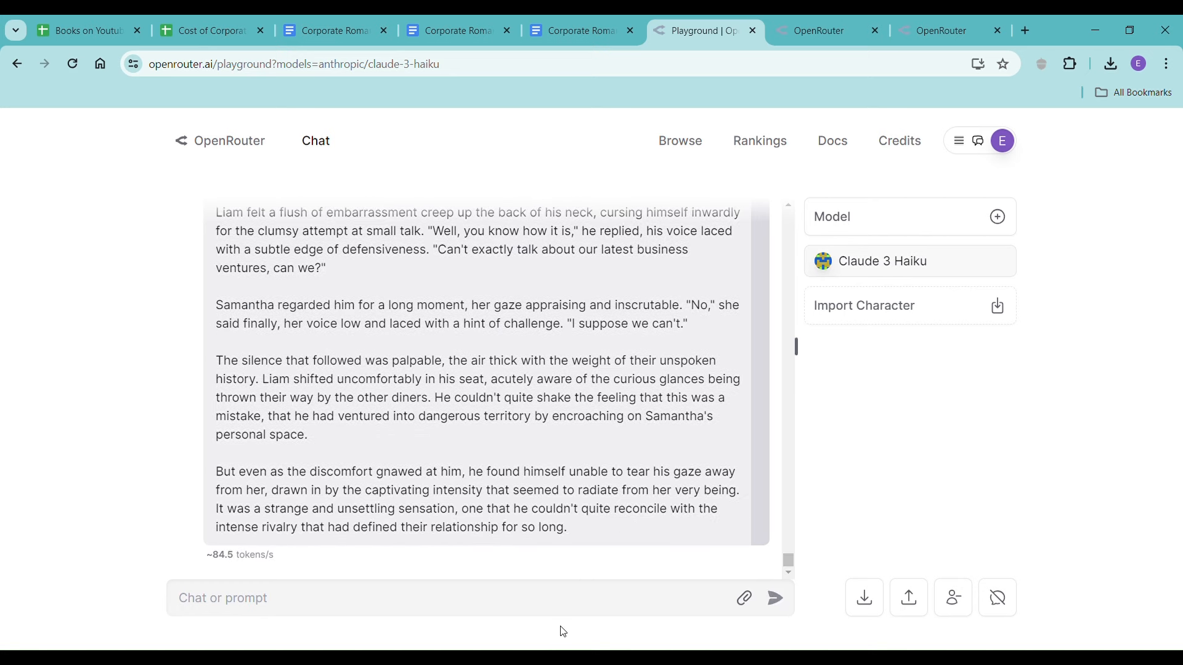
- Copy the reply from "Well, I should probably get going" to its end, and return to Liam's Oak Room departure in Corporate Romance - Haiku
scroll(577, 474, up, 10)
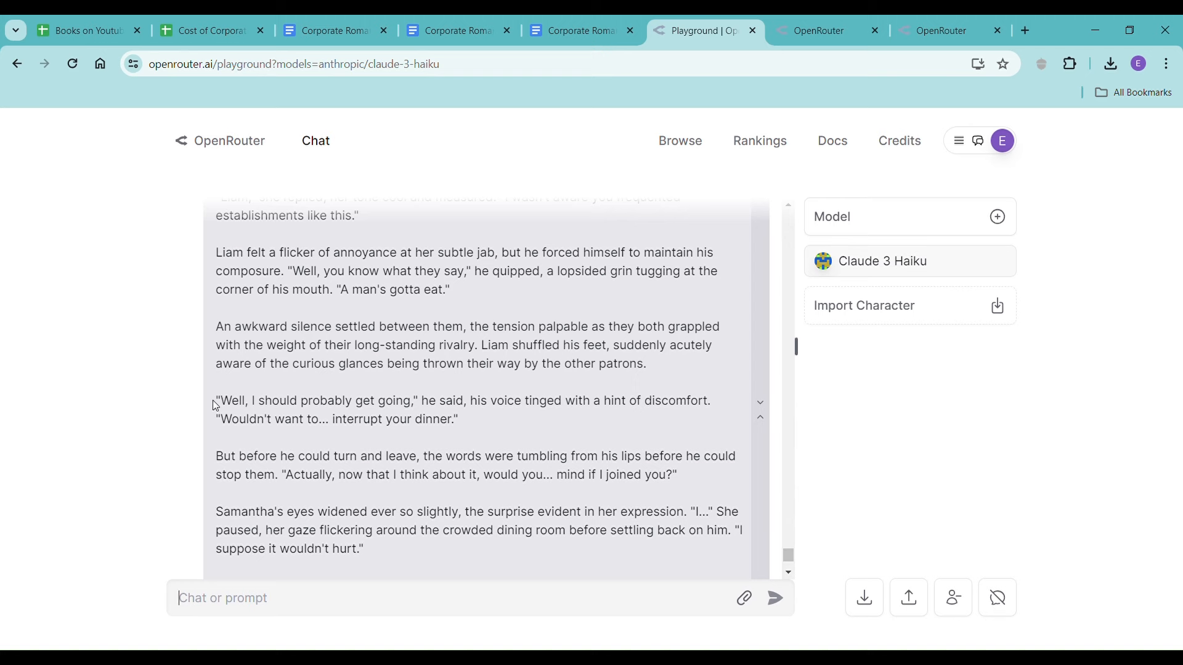
drag(215, 404, 624, 535)
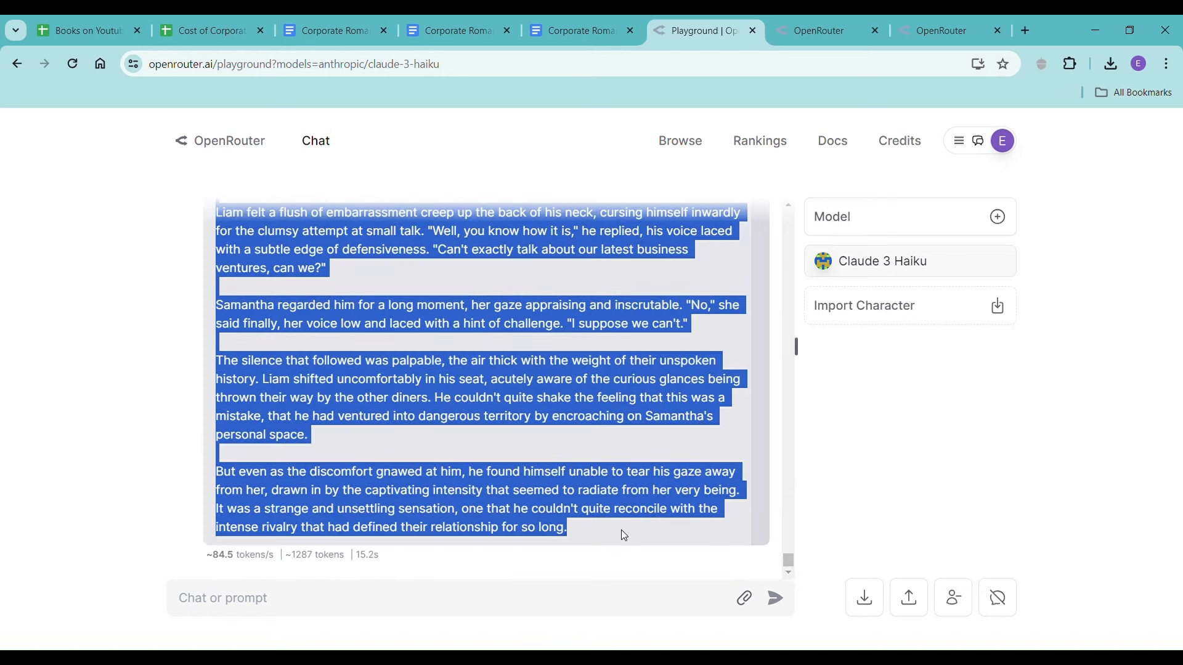
click(471, 34)
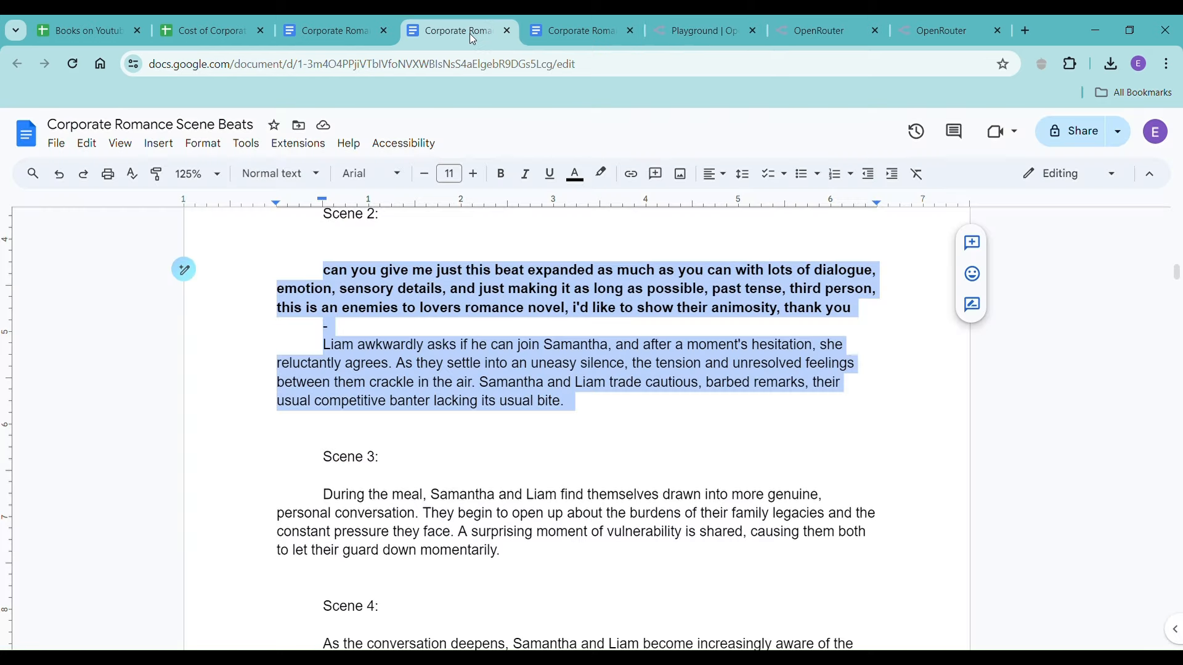
click(542, 34)
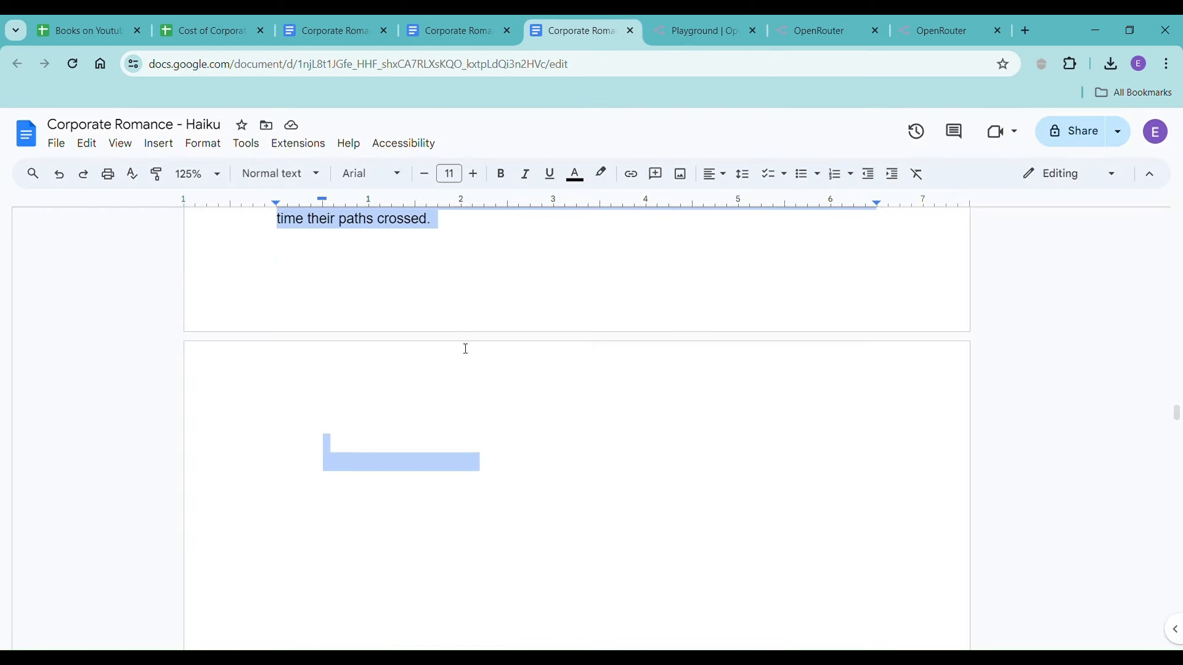
scroll(465, 349, up, 10)
click(456, 343)
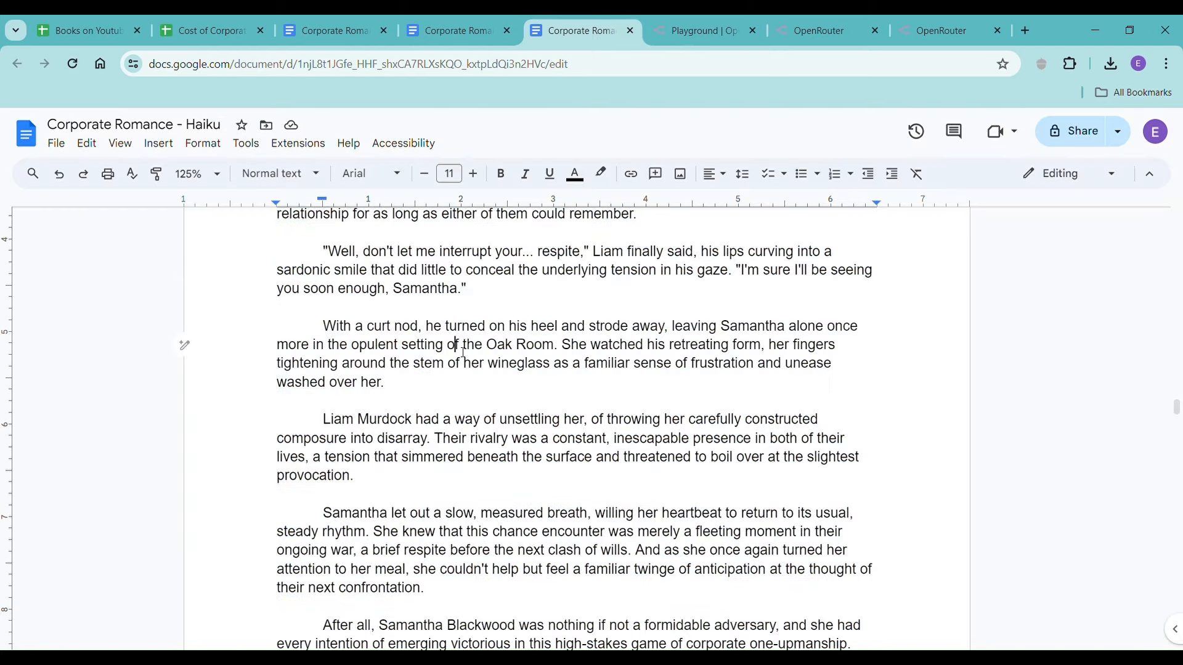
- Delete the last three paragraphs of the Oak Room scene, starting after the one ending "washed over her."
scroll(456, 344, down, 2)
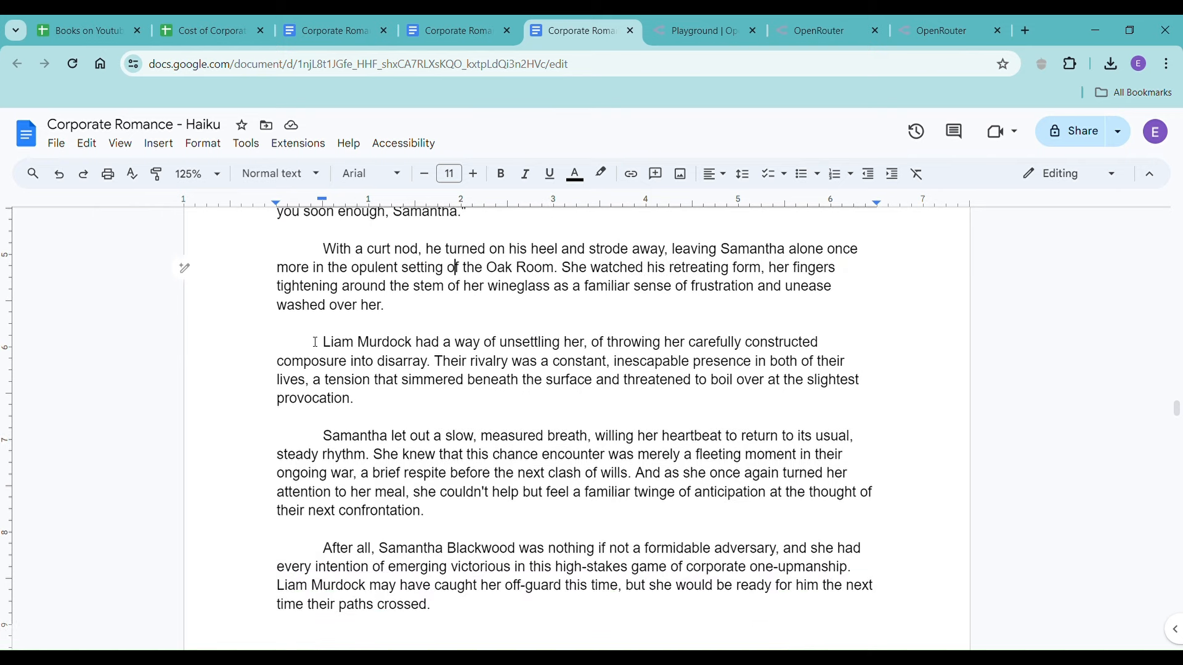
click(314, 342)
drag(315, 346, 490, 305)
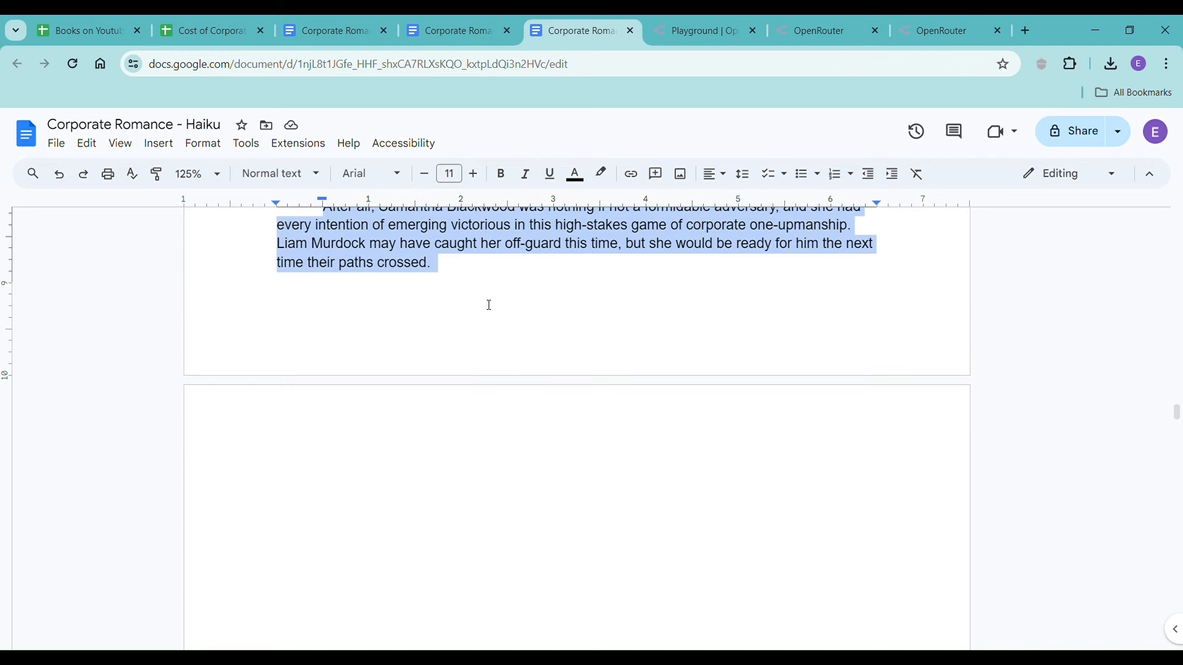
key(BackSpace)
- Paste the copied scene without formatting on the empty line after the paragraph ending "washed over her."
scroll(490, 305, up, 2)
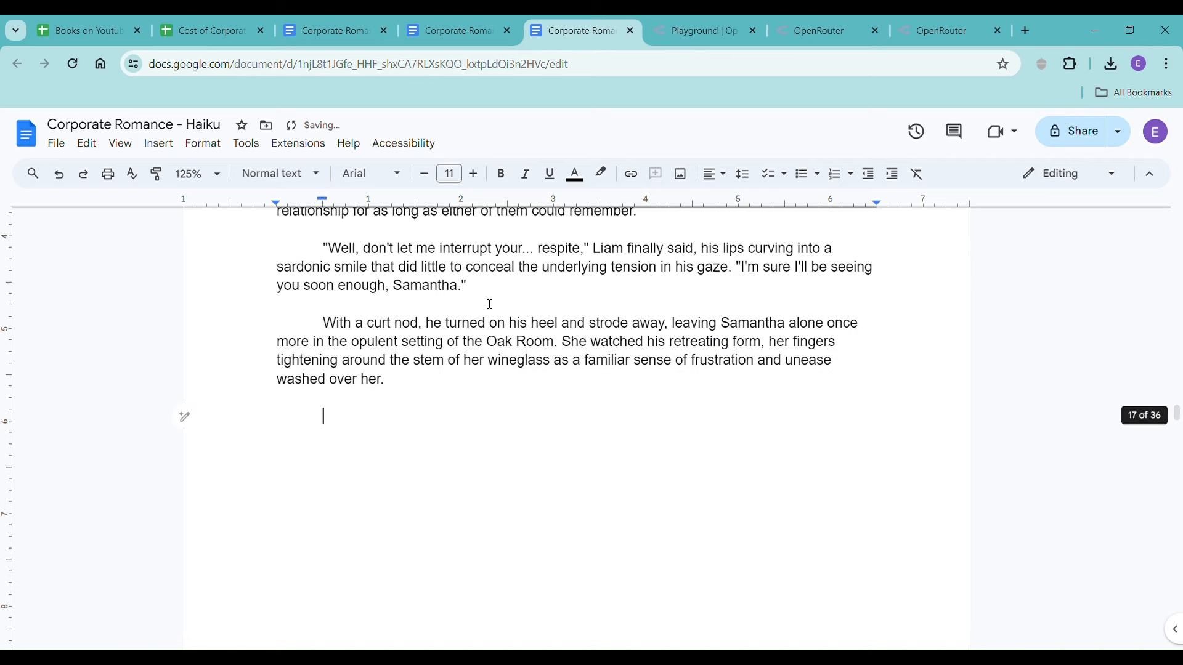
right_click(327, 426)
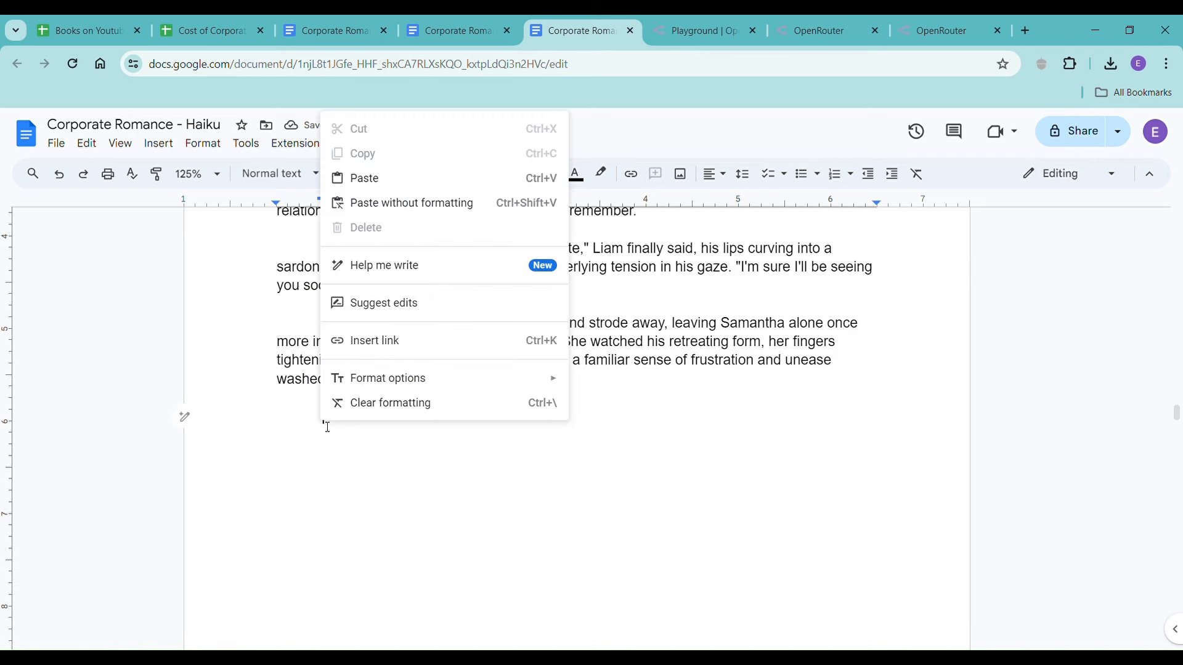
click(434, 203)
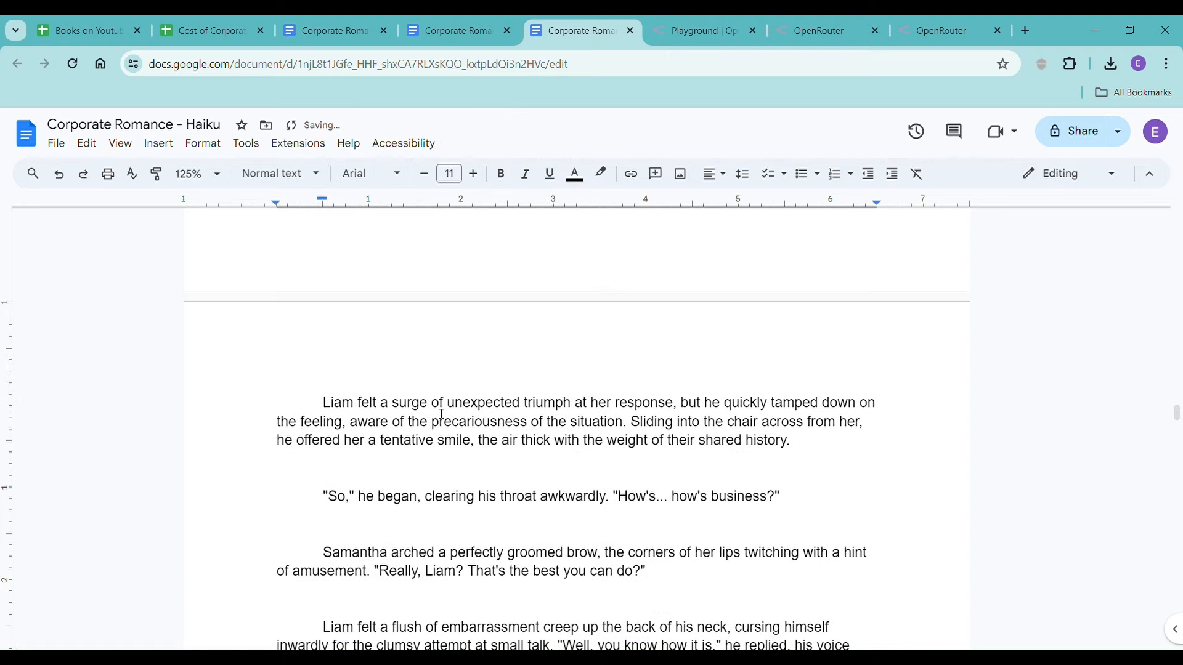
- Review Chapter Three from its opening to the pasted scene, checking how the new text follows on
scroll(431, 434, up, 5)
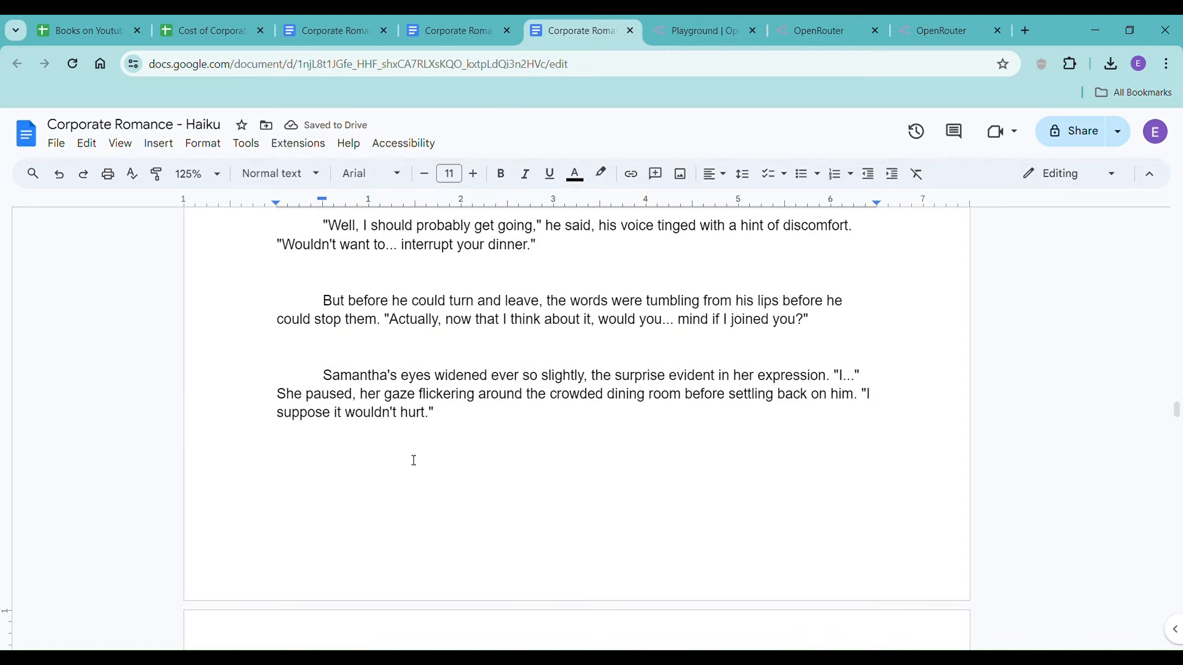
scroll(391, 446, up, 3)
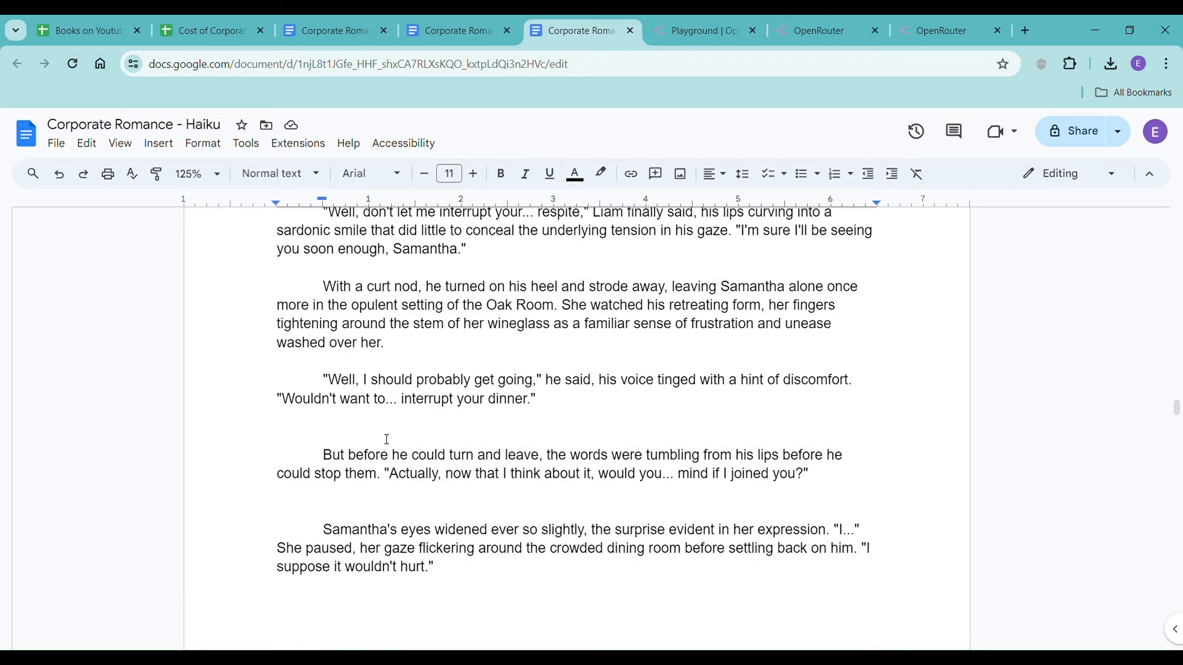
scroll(387, 439, up, 5)
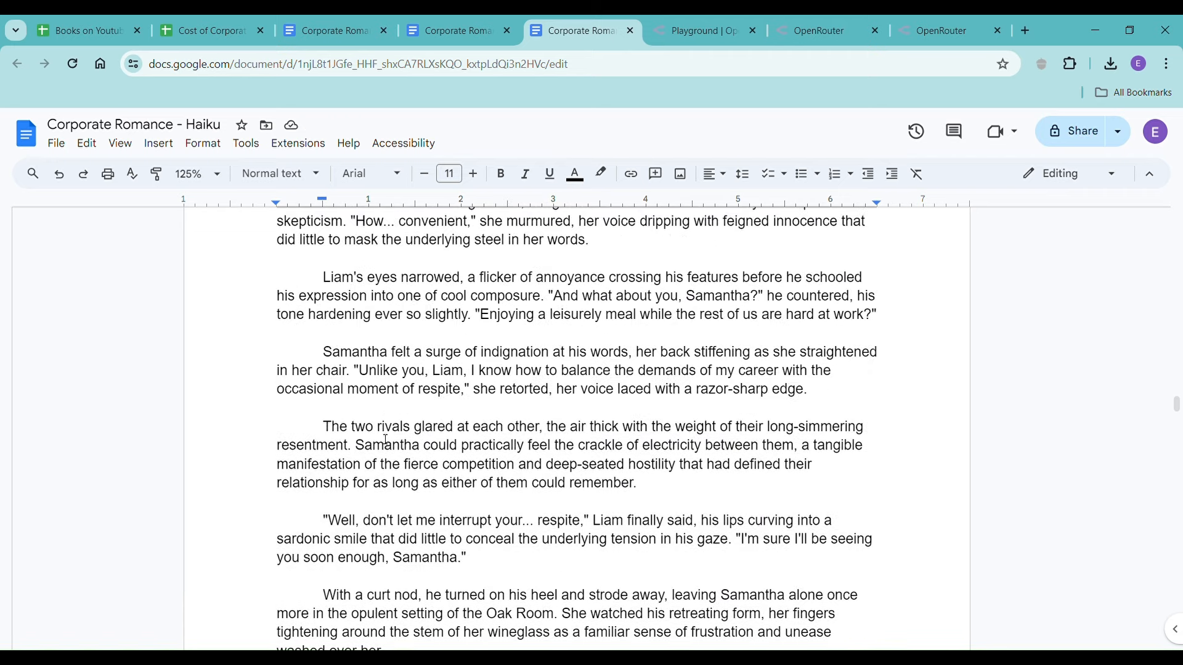
scroll(386, 439, down, 4)
scroll(382, 442, up, 6)
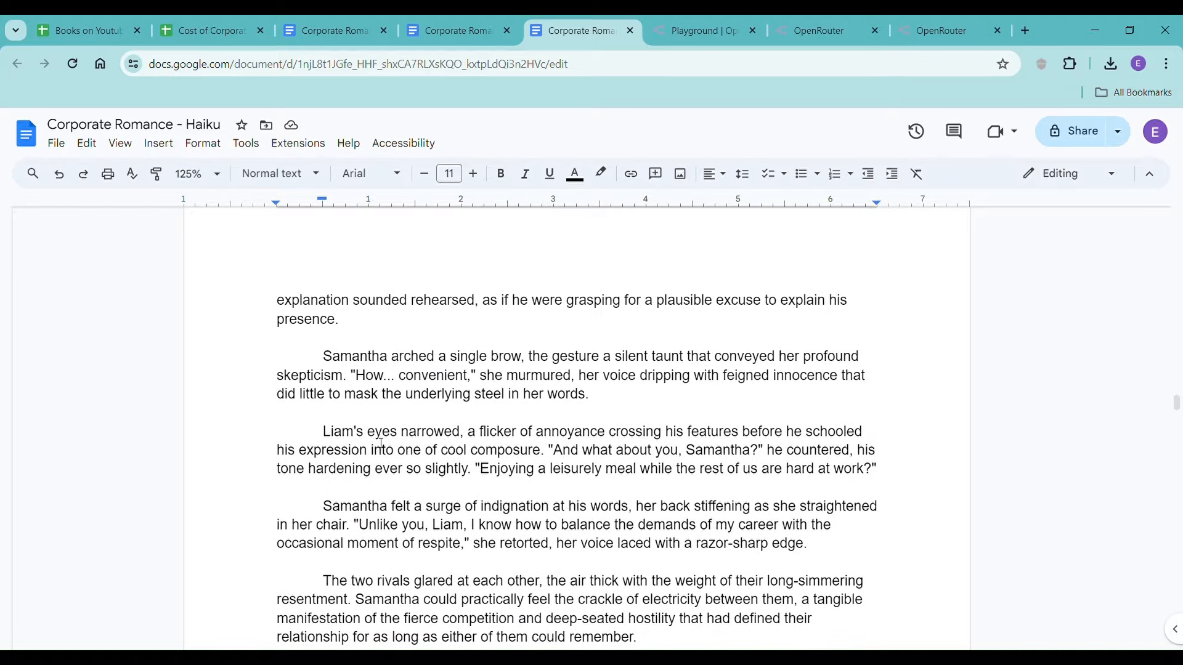
scroll(380, 443, up, 5)
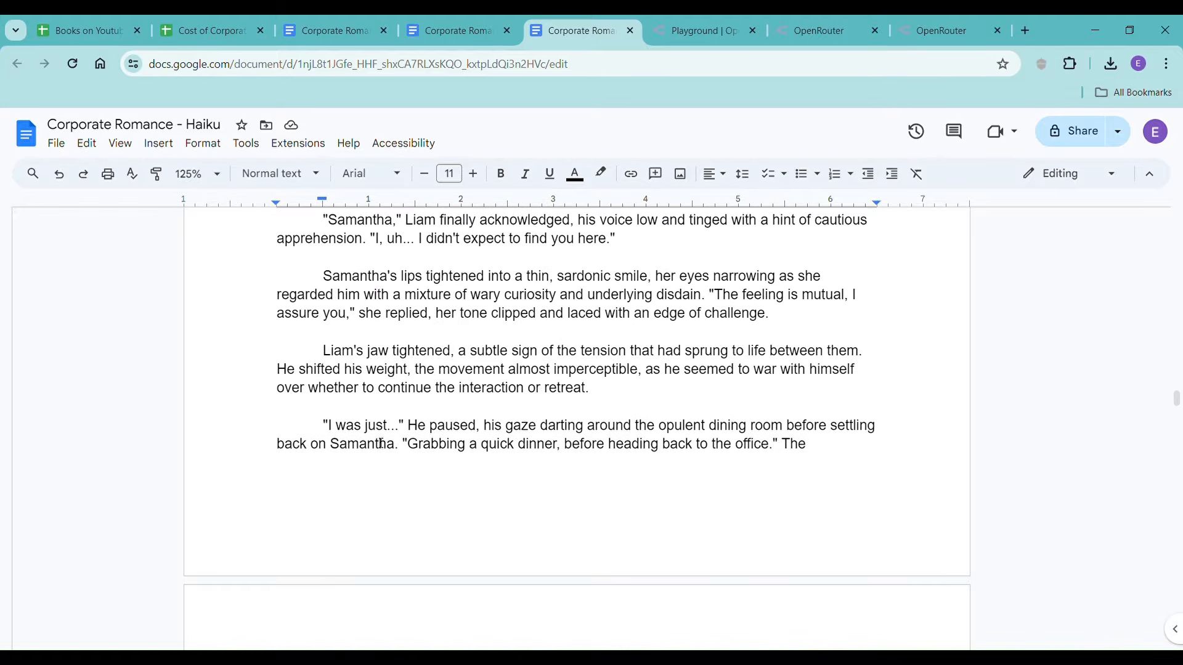
scroll(381, 443, up, 5)
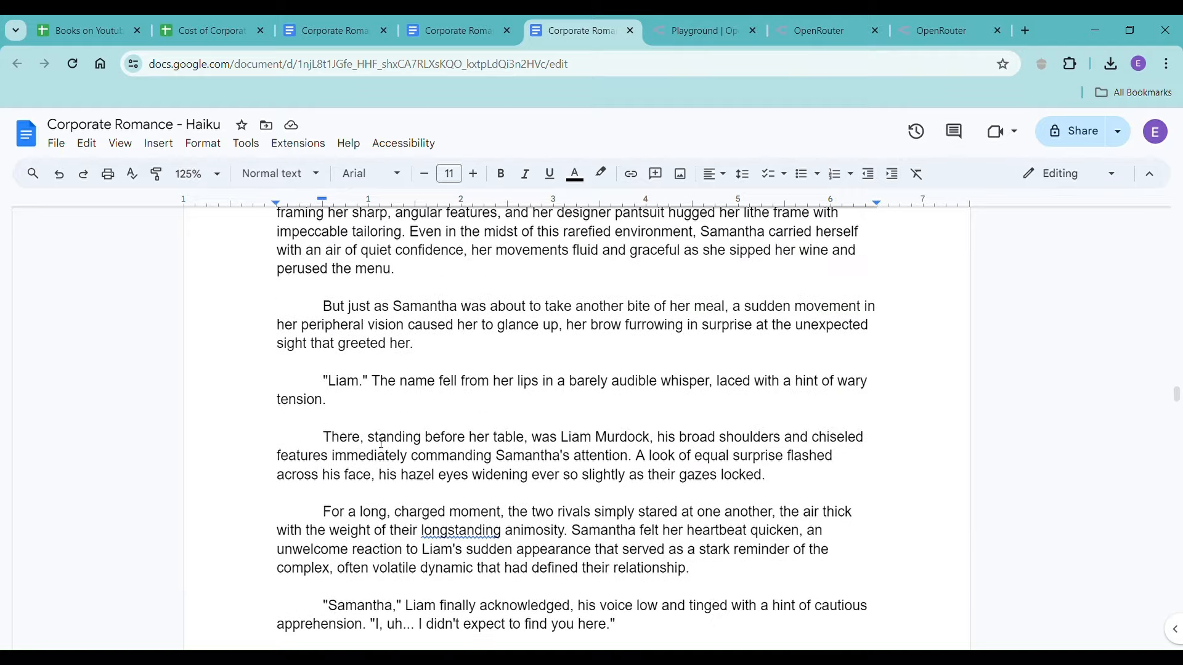
scroll(382, 443, up, 4)
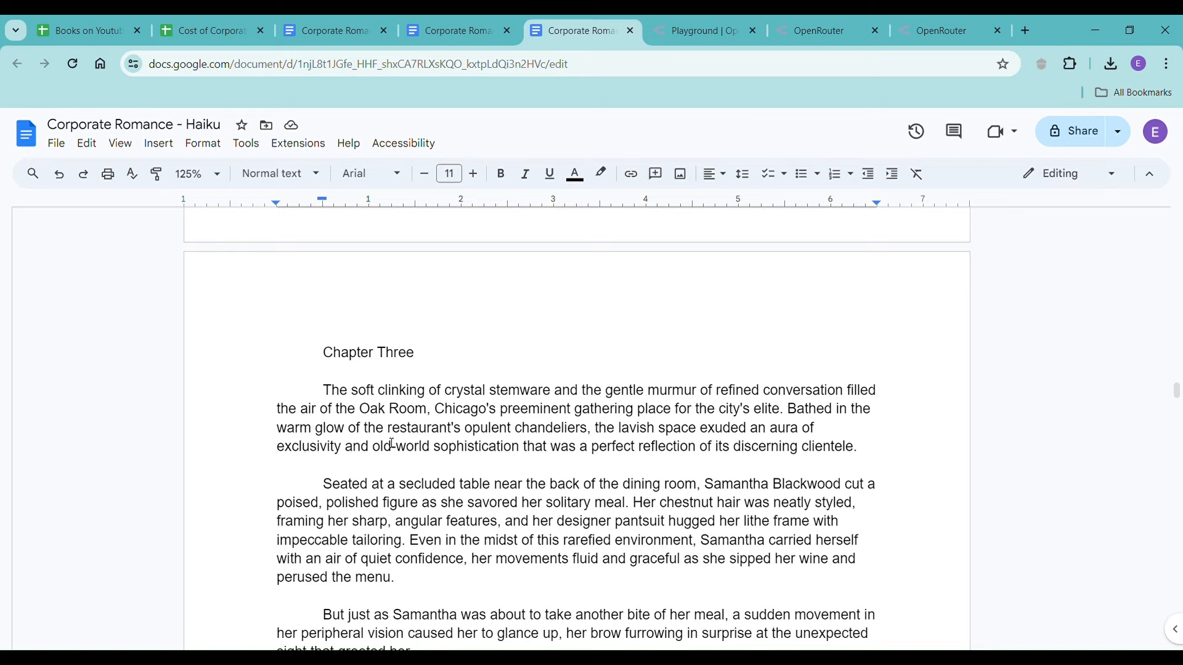
scroll(392, 444, down, 10)
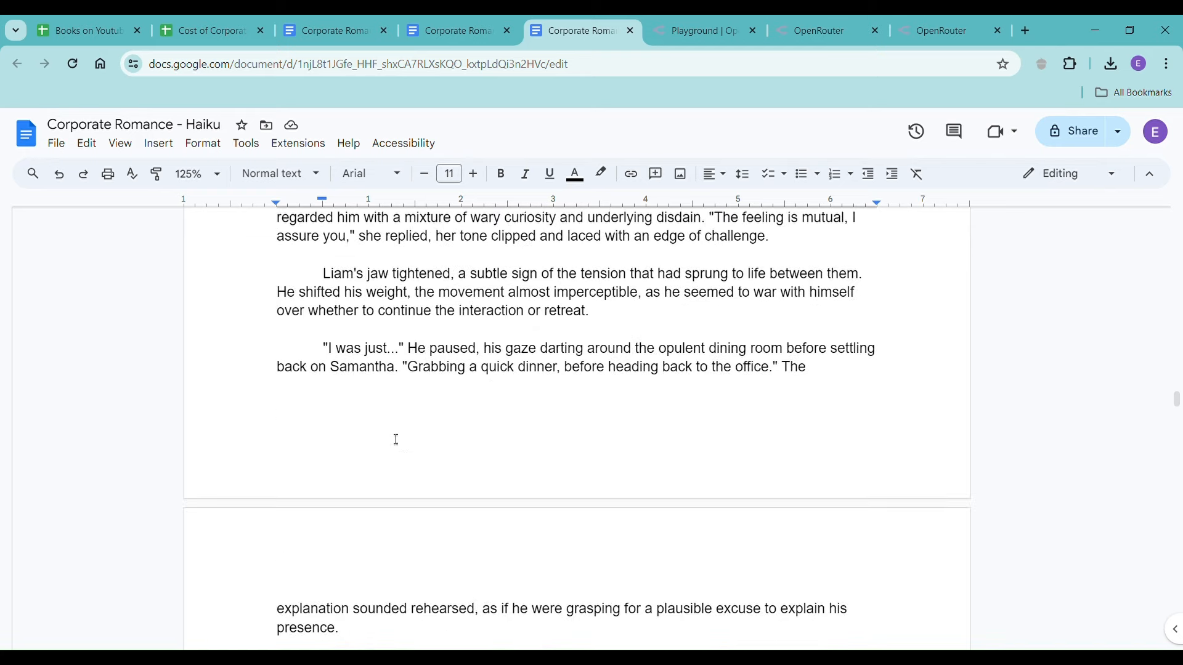
scroll(396, 439, down, 4)
scroll(396, 439, down, 3)
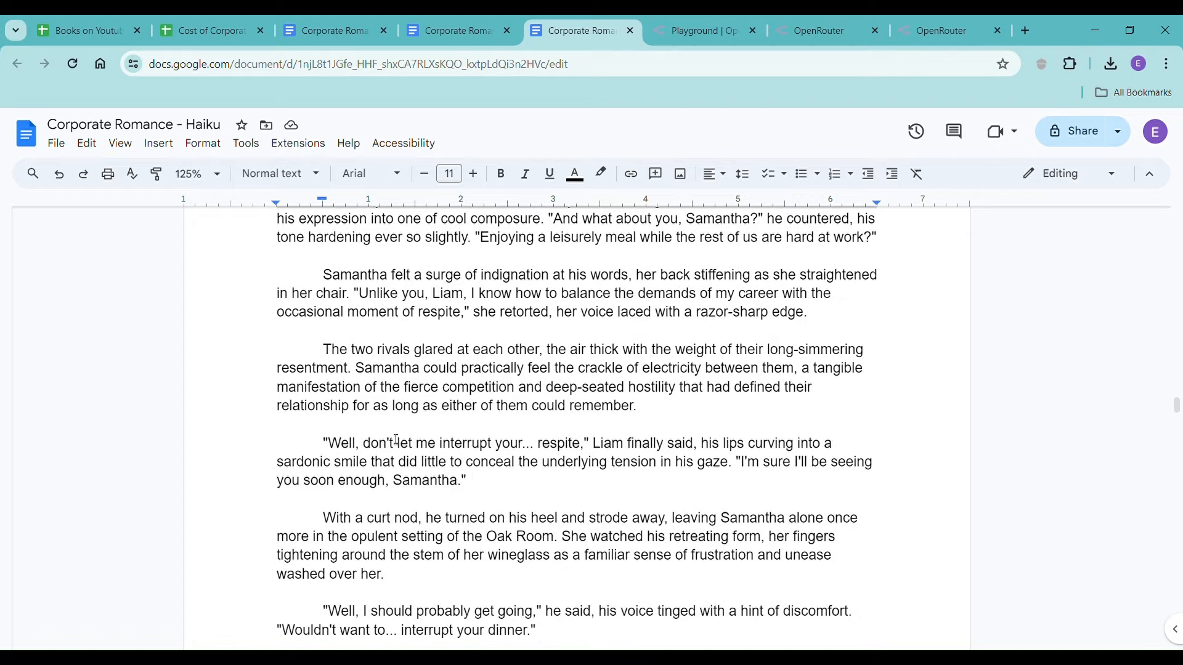
- Delete the paragraph beginning "With a curt nod, he turned on his heel and strode away" above the pasted scene
scroll(396, 439, down, 3)
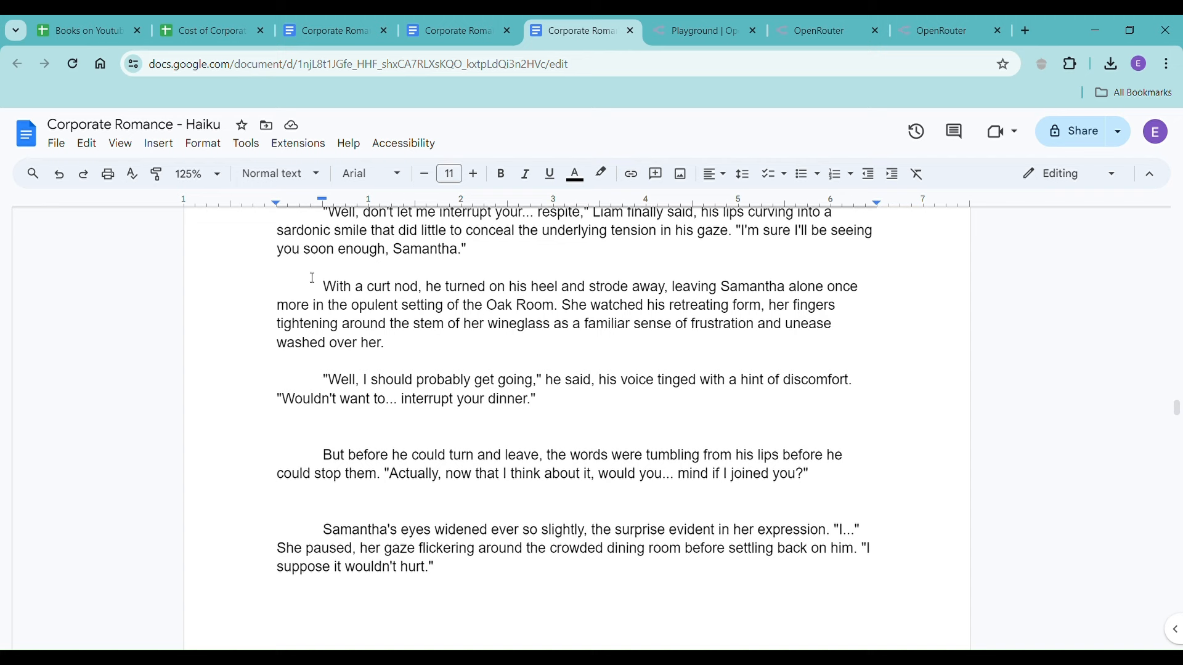
drag(312, 278, 421, 356)
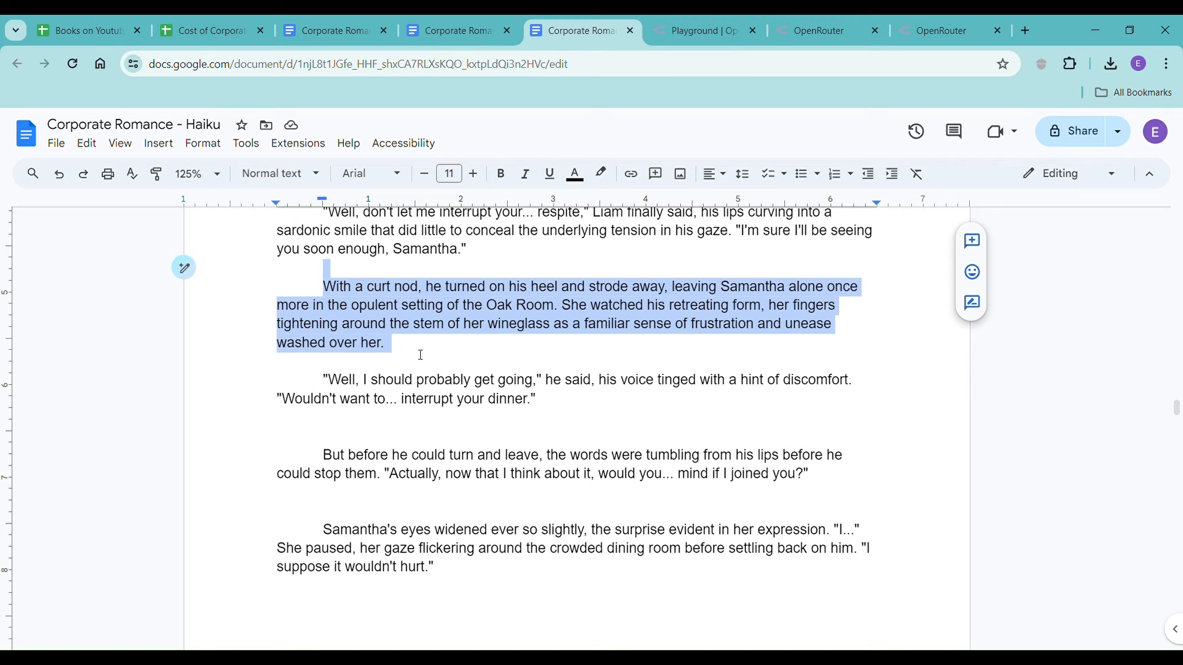
key(BackSpace)
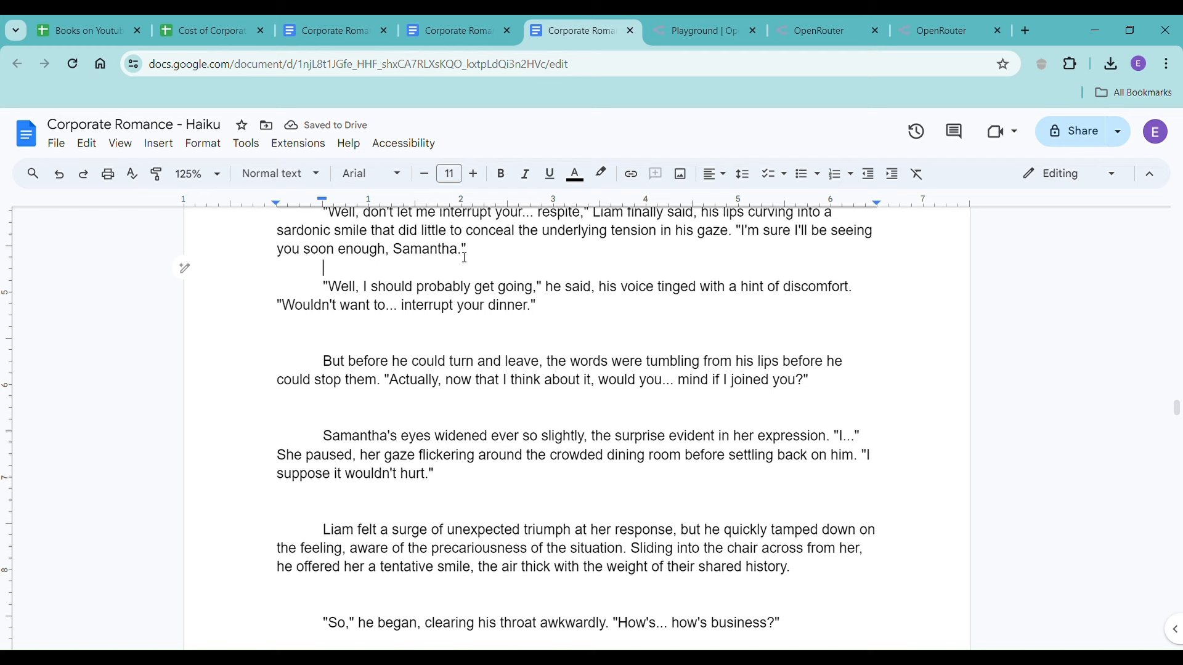
- Delete the pasted paragraph beginning "Well, I should probably get going" and ending "interrupt your dinner."
drag(471, 250, 555, 297)
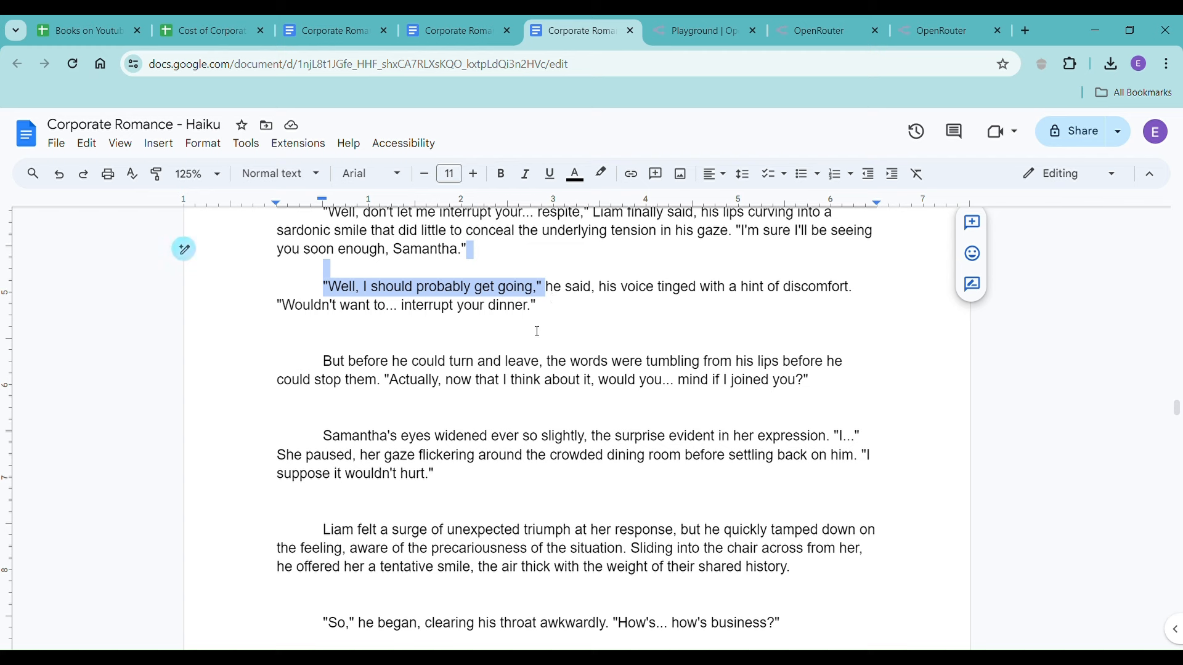
click(493, 323)
drag(322, 273, 564, 312)
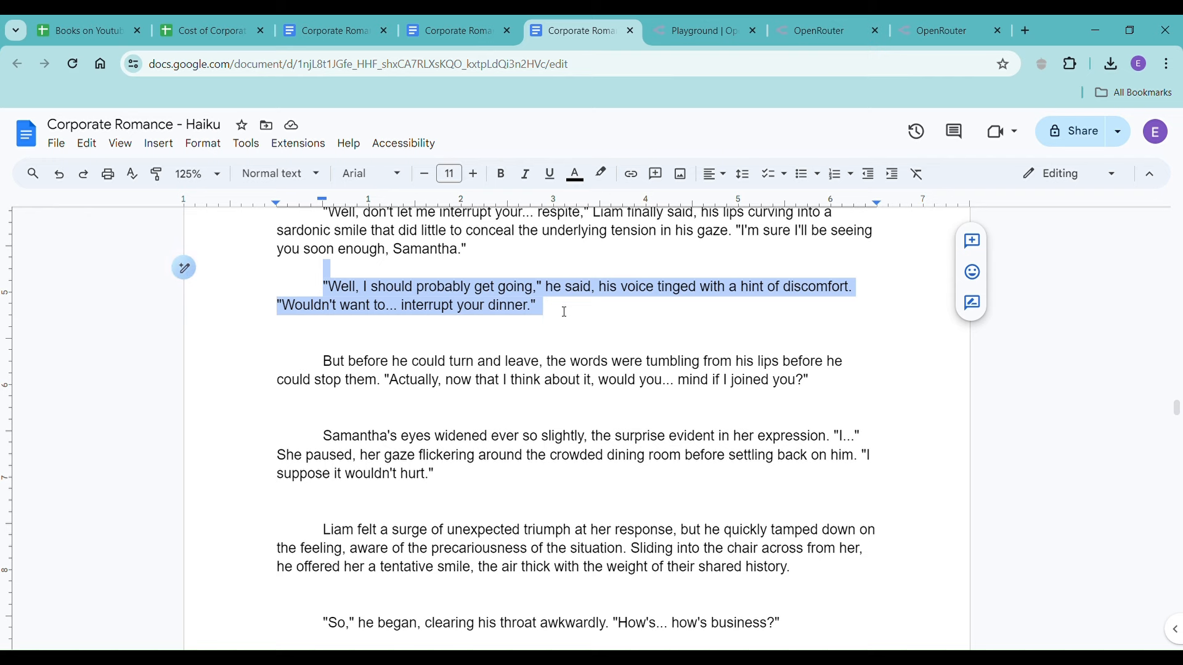
key(BackSpace)
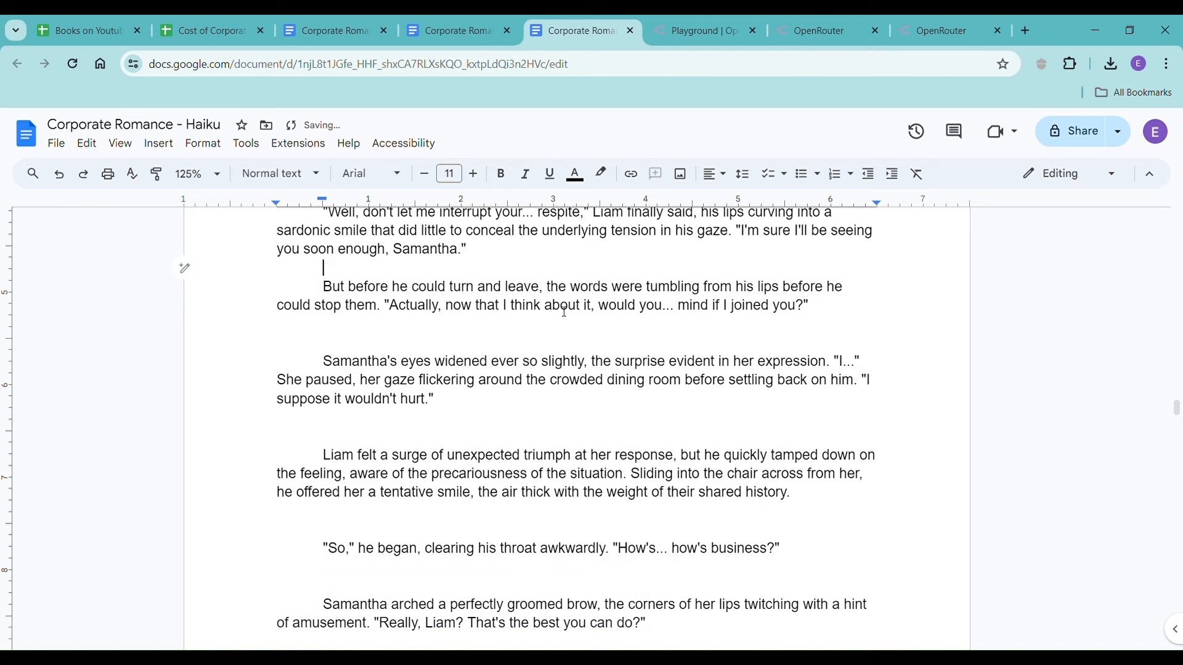
- Join the paragraph "But before he could turn and leave" to the end of the preceding dialogue paragraph
key(Delete)
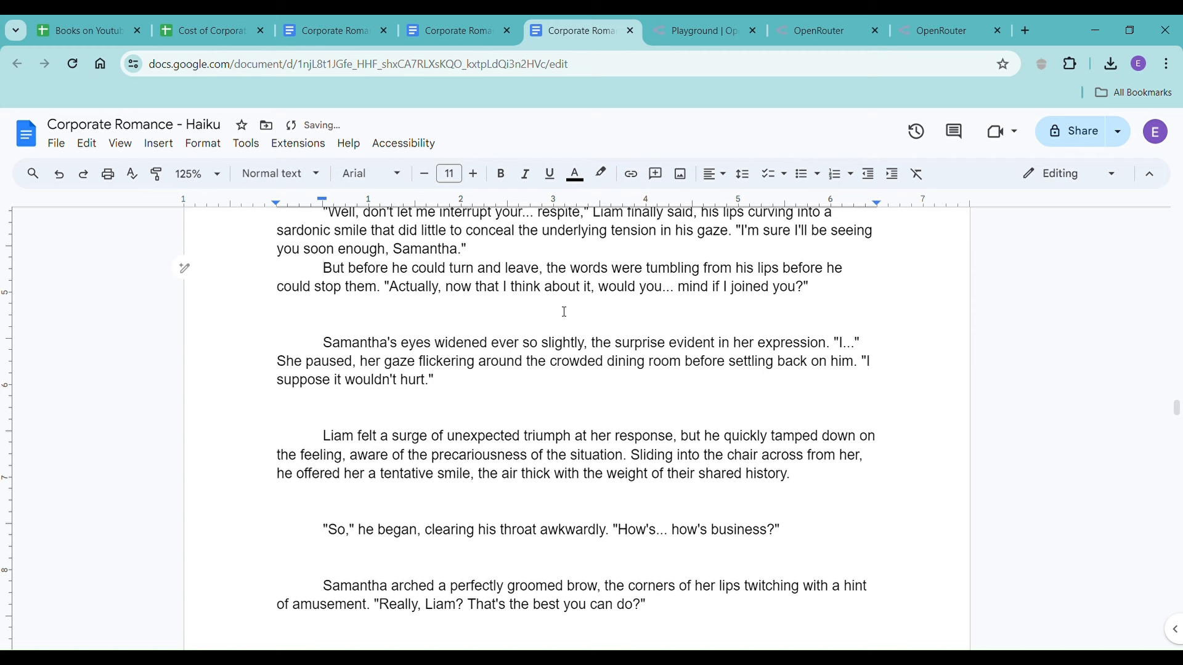
key(BackSpace)
key(BackSpace)
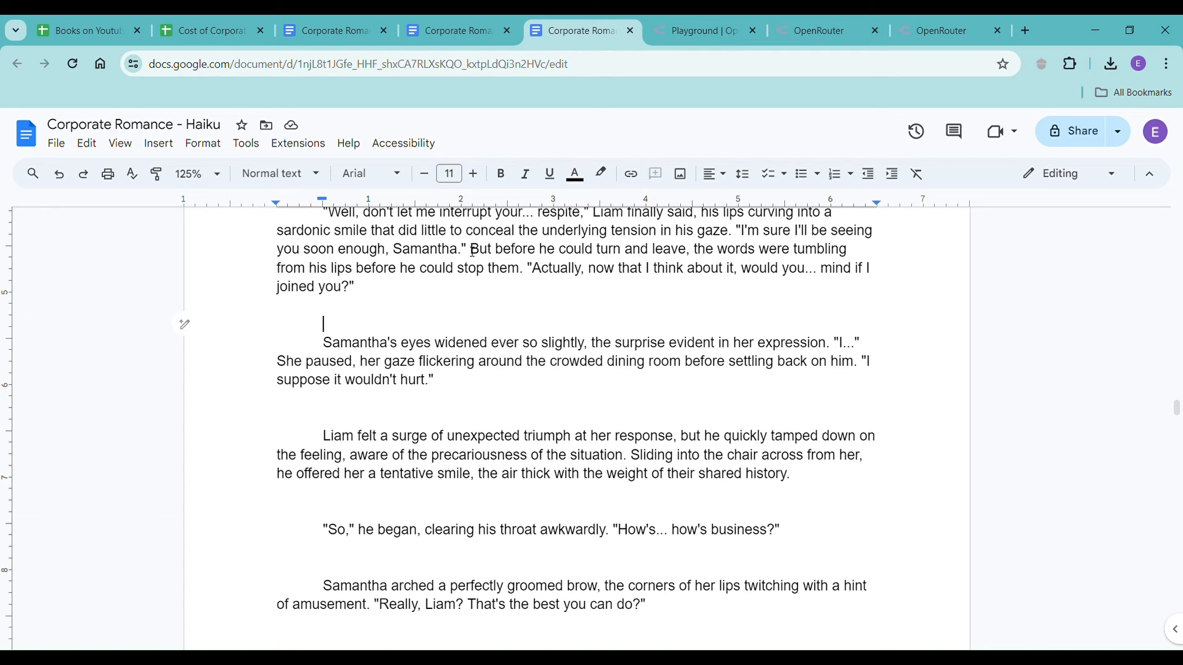
- Copy the pasted scene from "But before he could turn and leave" to its end and switch to the OpenRouter playground
drag(470, 250, 771, 459)
key(ctrl+c)
click(696, 30)
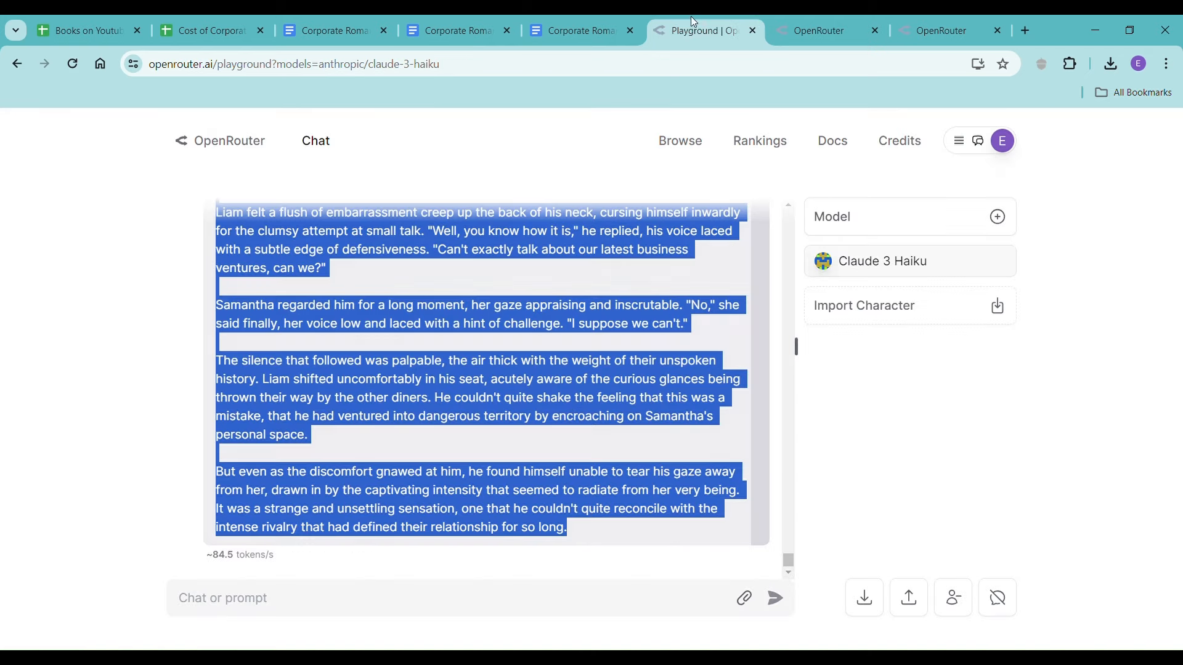
- Send Claude 3 Haiku the prompt "please rewrite this in samantha's pov, third person, past tense-" followed by the copied scene
click(456, 604)
text(p)
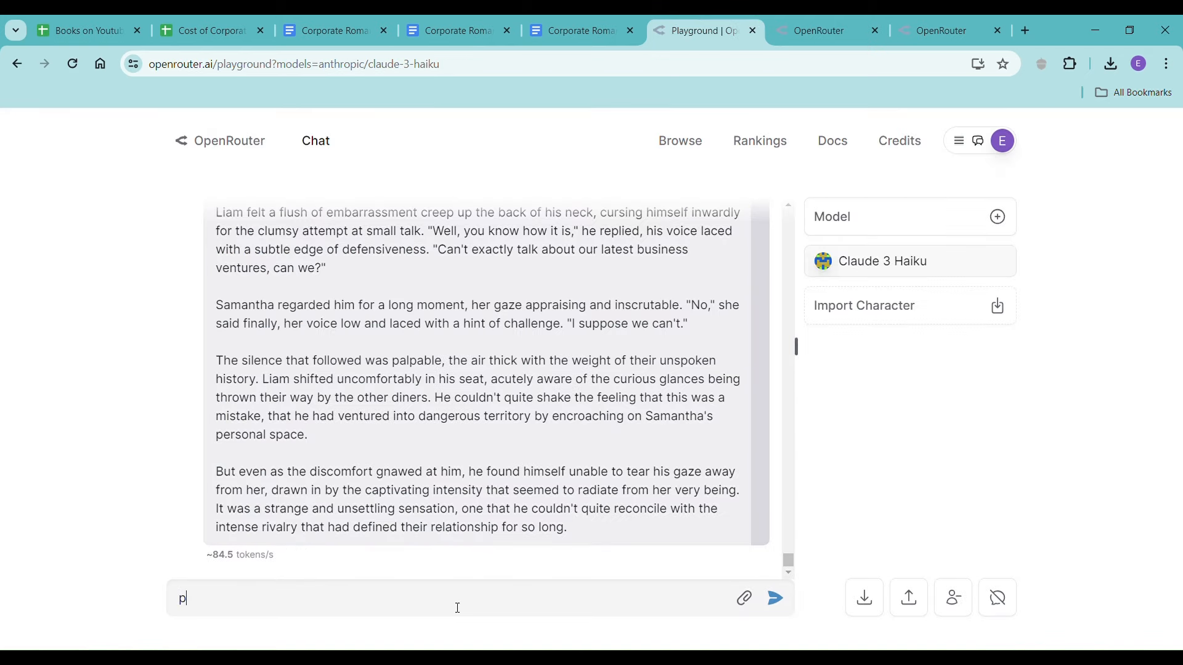
text(lease rewrite this in so)
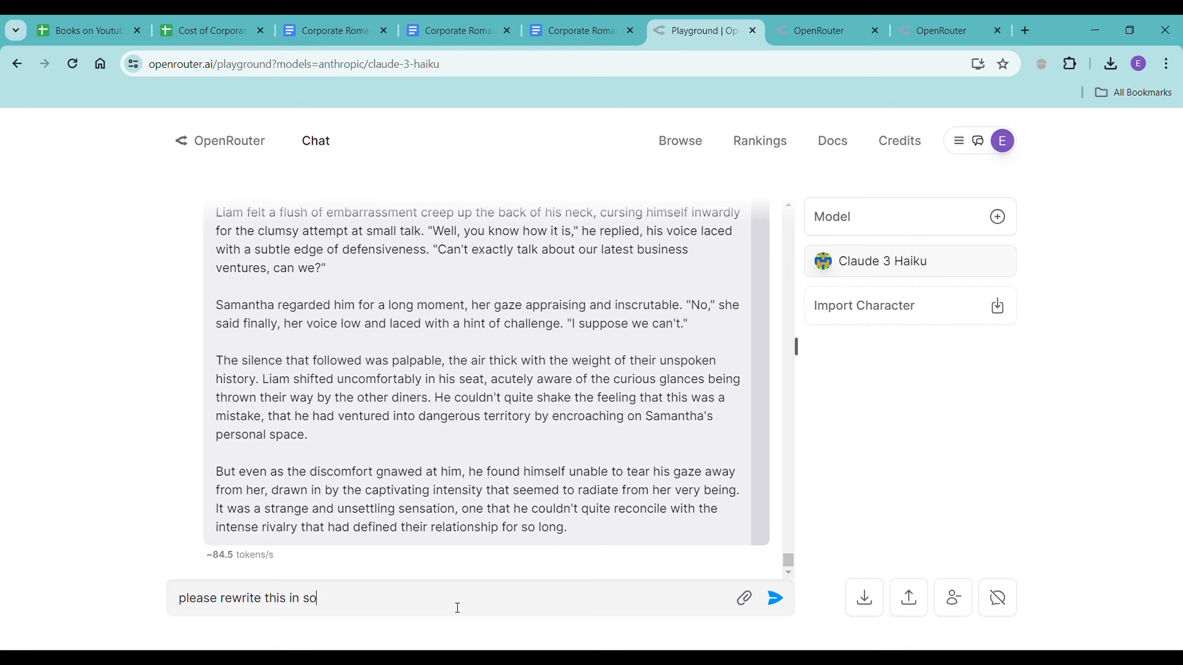
key(BackSpace)
text(amantha's poc)
key(BackSpace)
text(v, th)
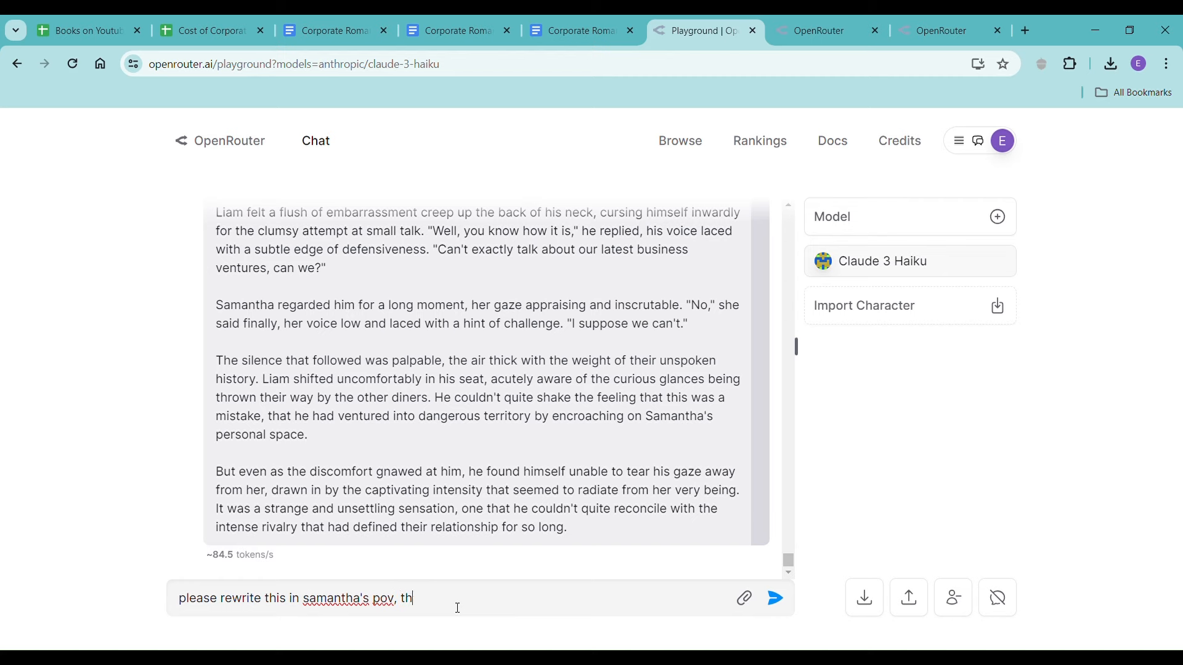
text(ird person, past tense-)
key(ctrl+v)
key(Return)
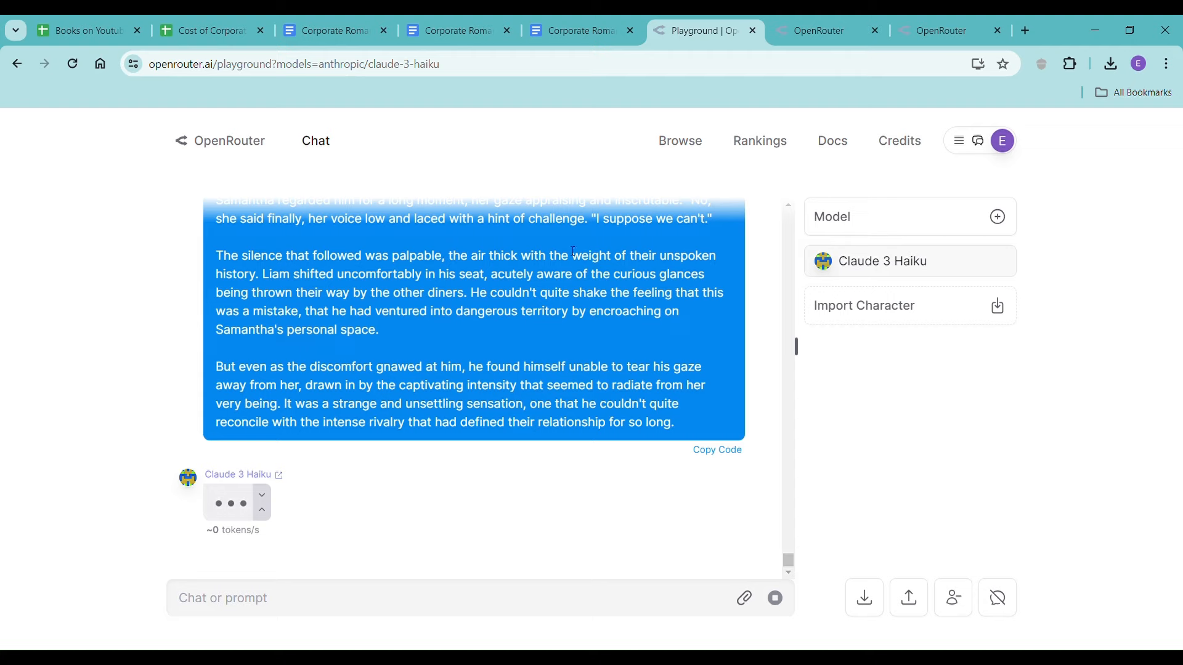
- Return to the Haiku novel document and move "But before he could turn and leave" into its own paragraph, with blank lines above it
click(586, 28)
scroll(518, 337, up, 15)
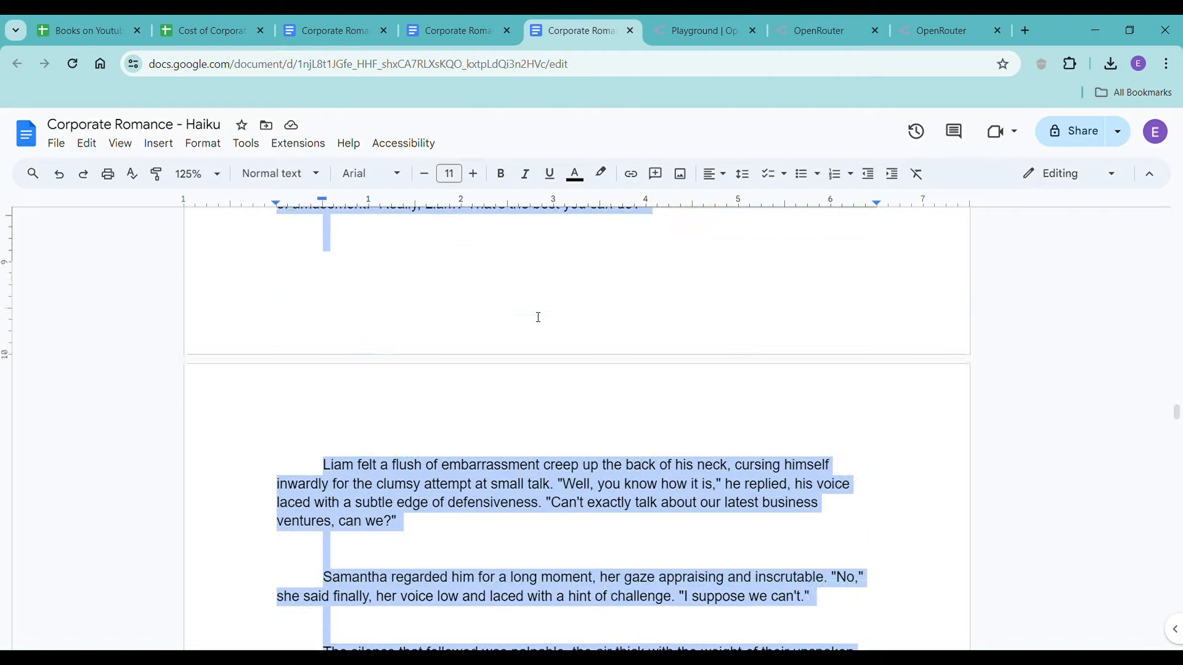
scroll(540, 316, up, 3)
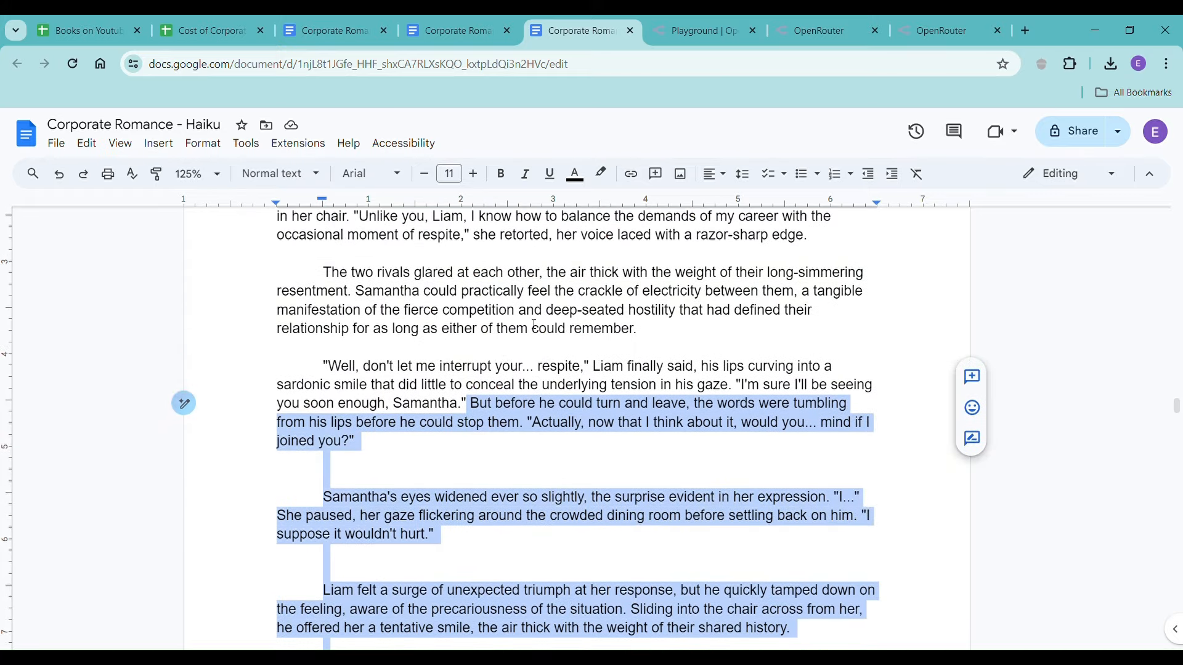
click(472, 408)
key(Return)
key(Return)
key(Return)
key(Return)
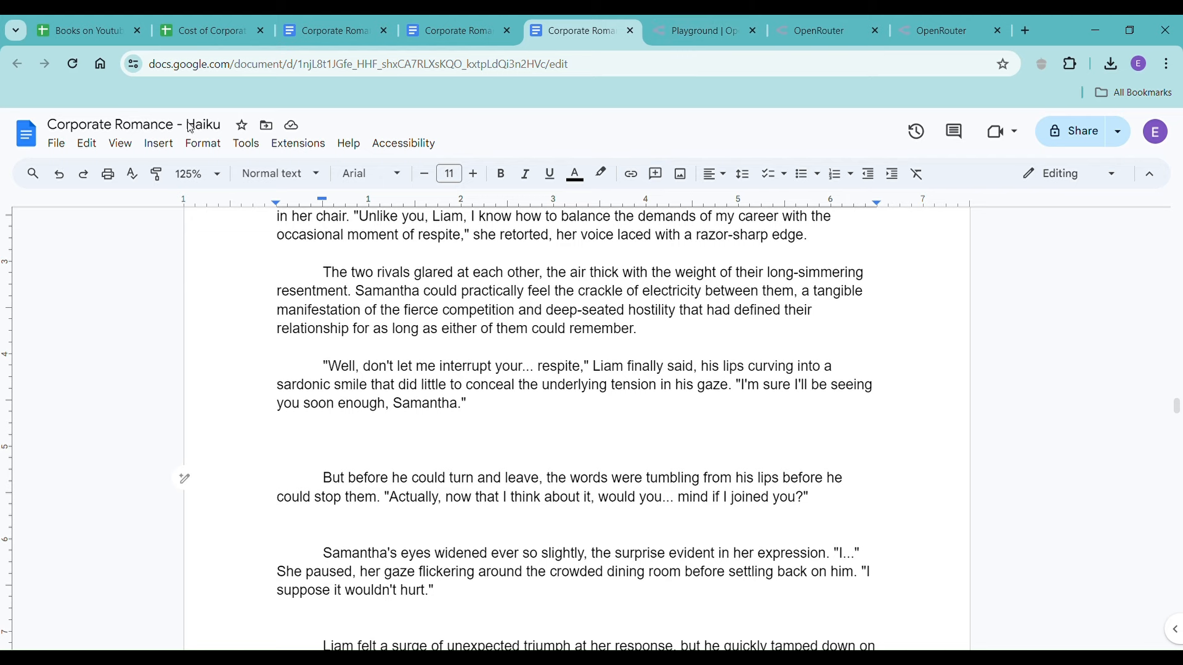
- Look through the novel's cost spreadsheet, Building Blocks and Scene Beats documents, and return to the OpenRouter chat to check the reply
click(181, 34)
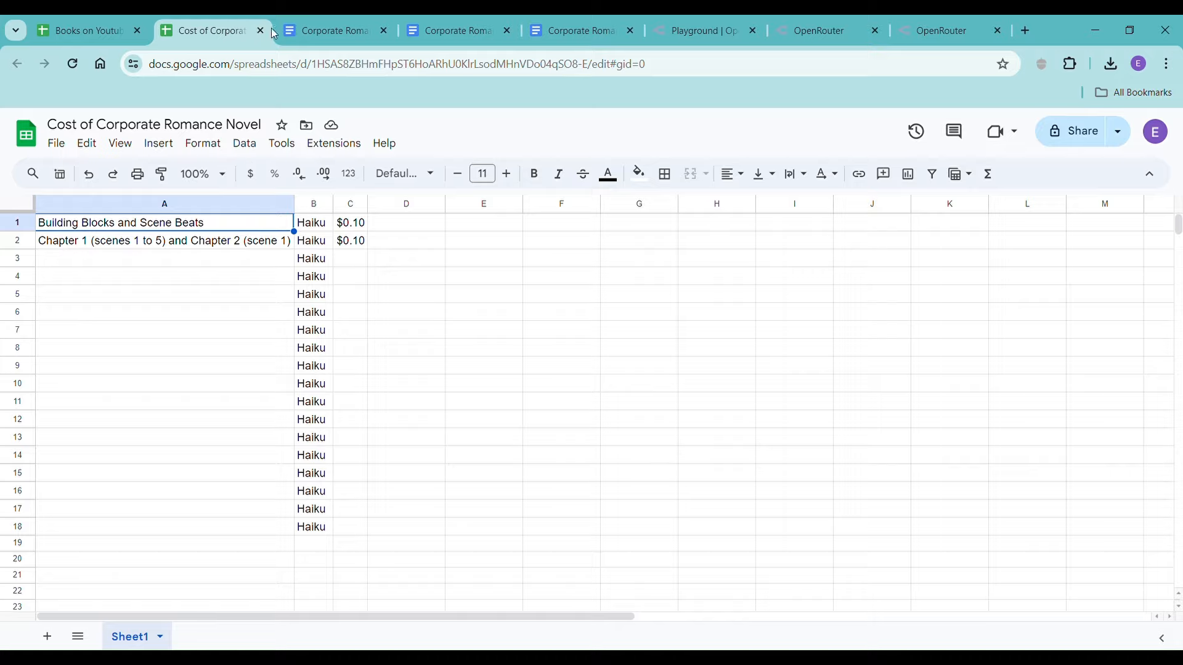
click(315, 32)
click(423, 349)
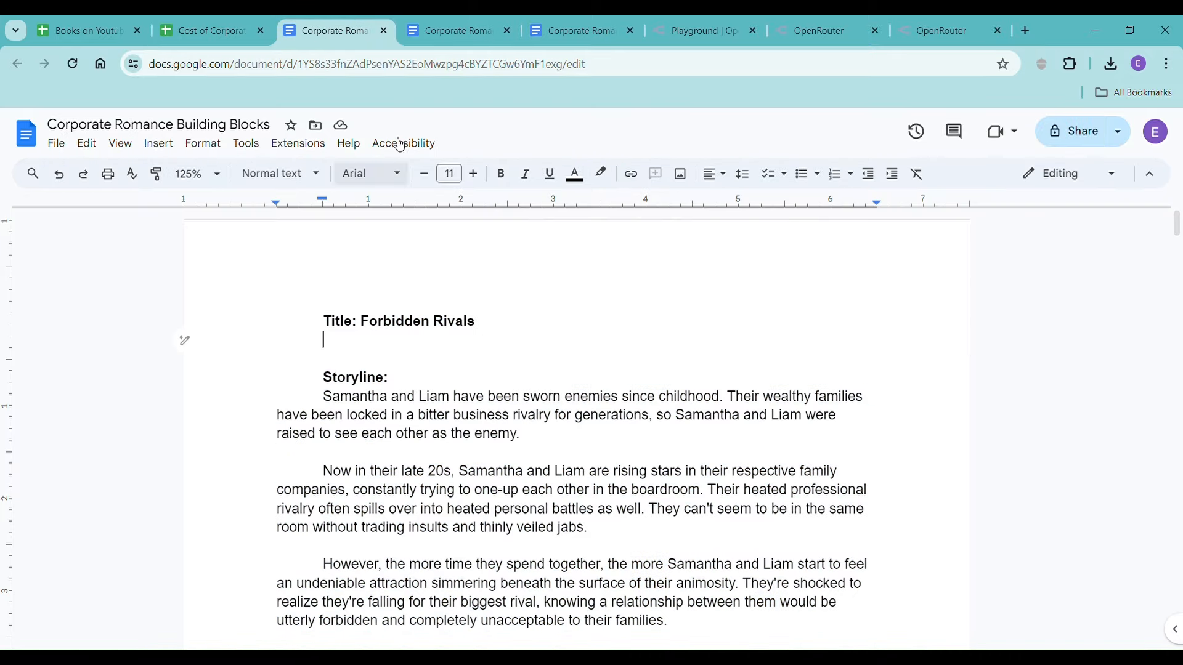
click(438, 25)
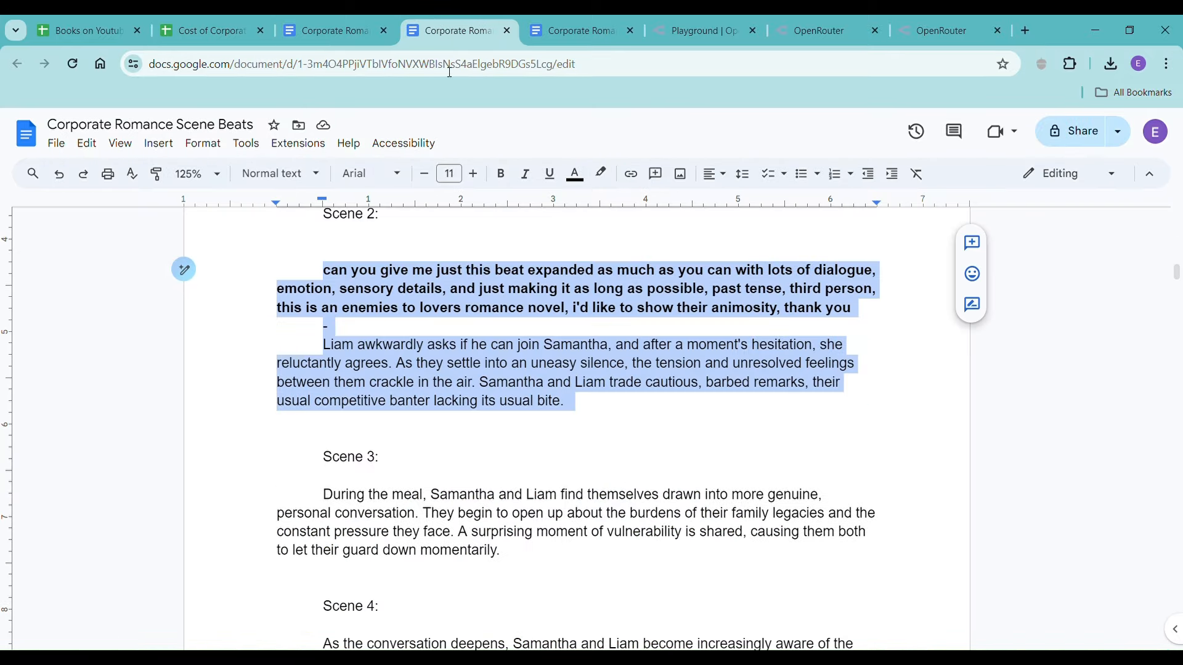
click(524, 448)
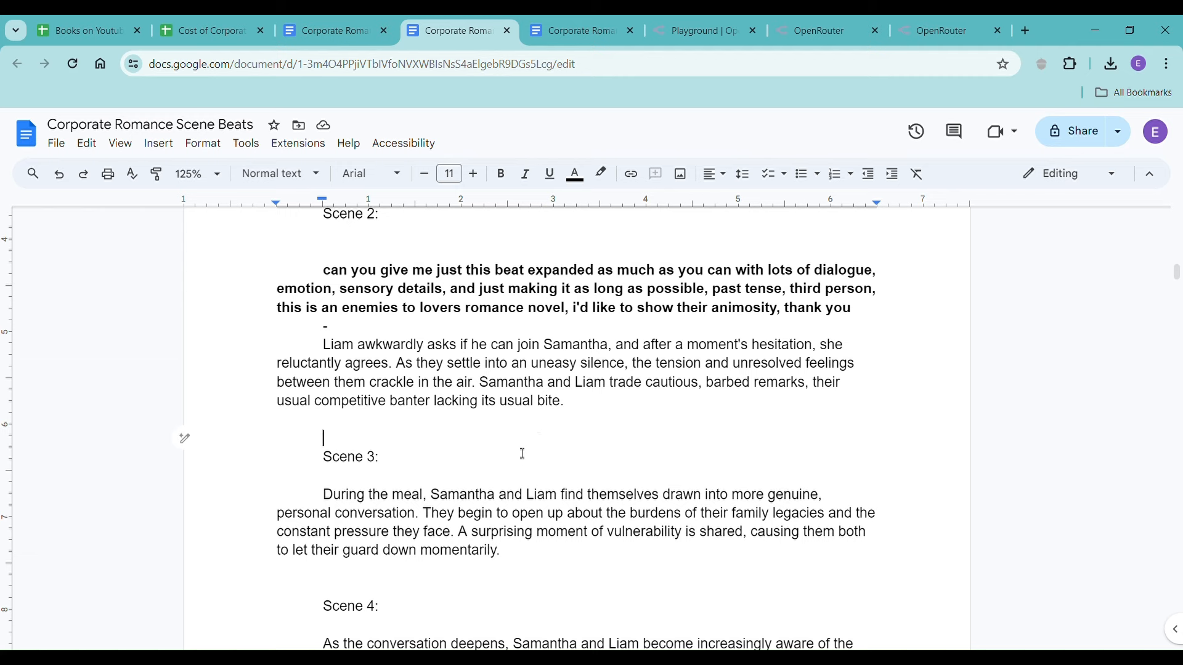
click(708, 35)
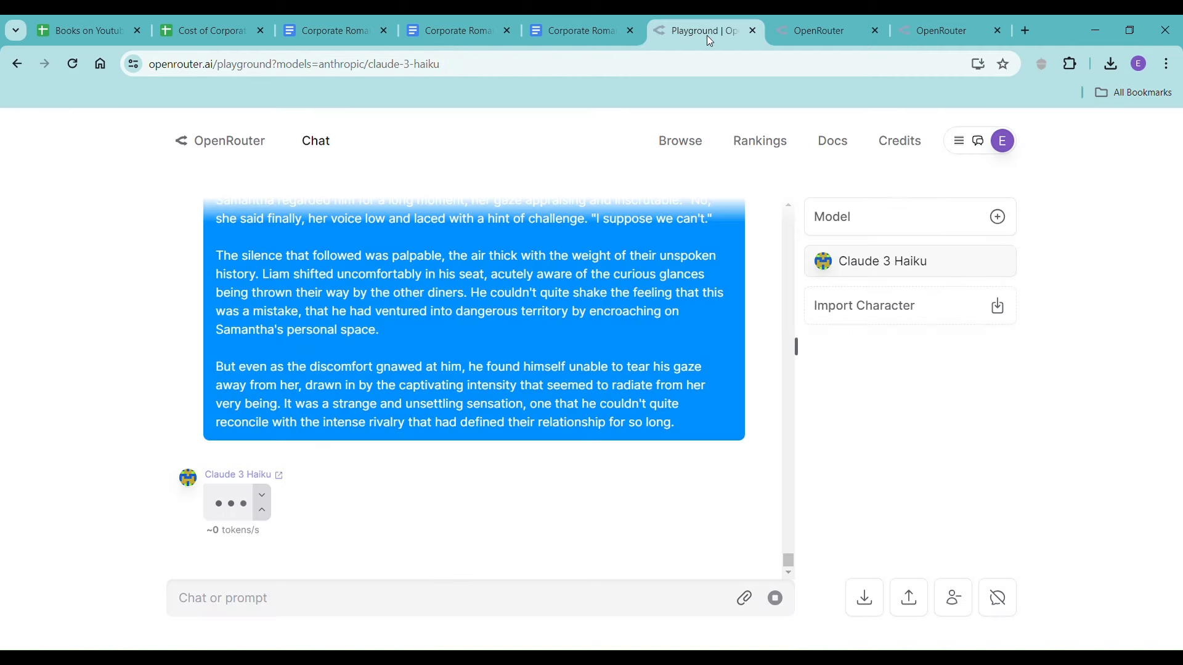
- Reload the playground and try to regenerate the reply to the Samantha point-of-view rewrite prompt
click(403, 72)
key(Return)
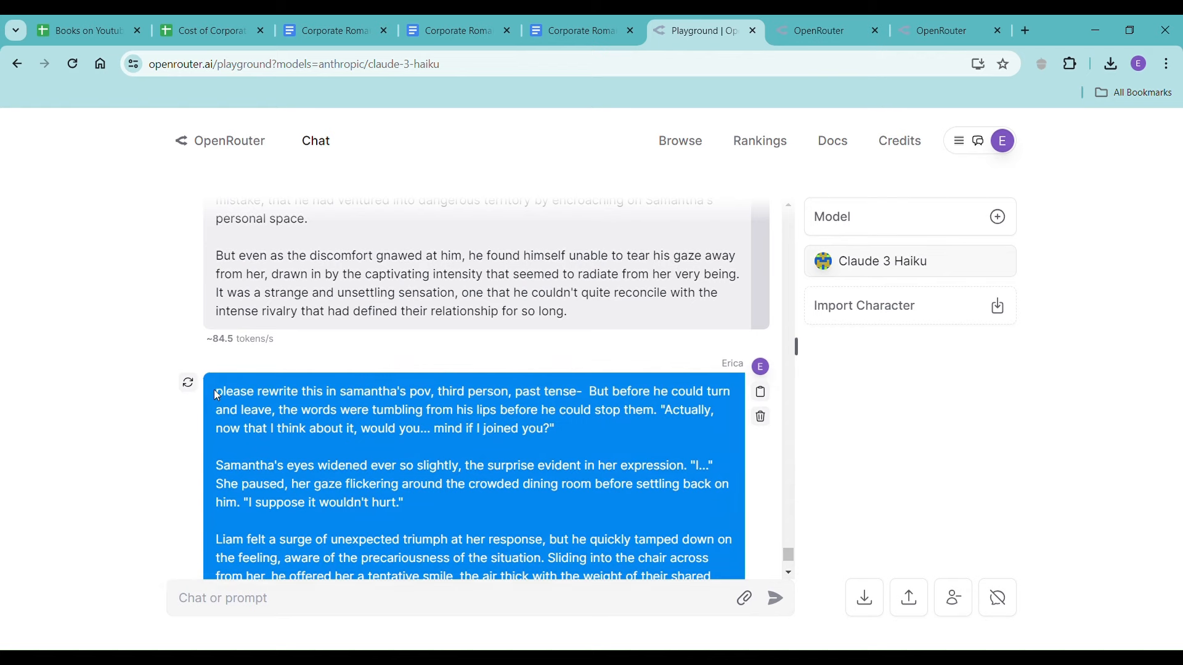
click(190, 387)
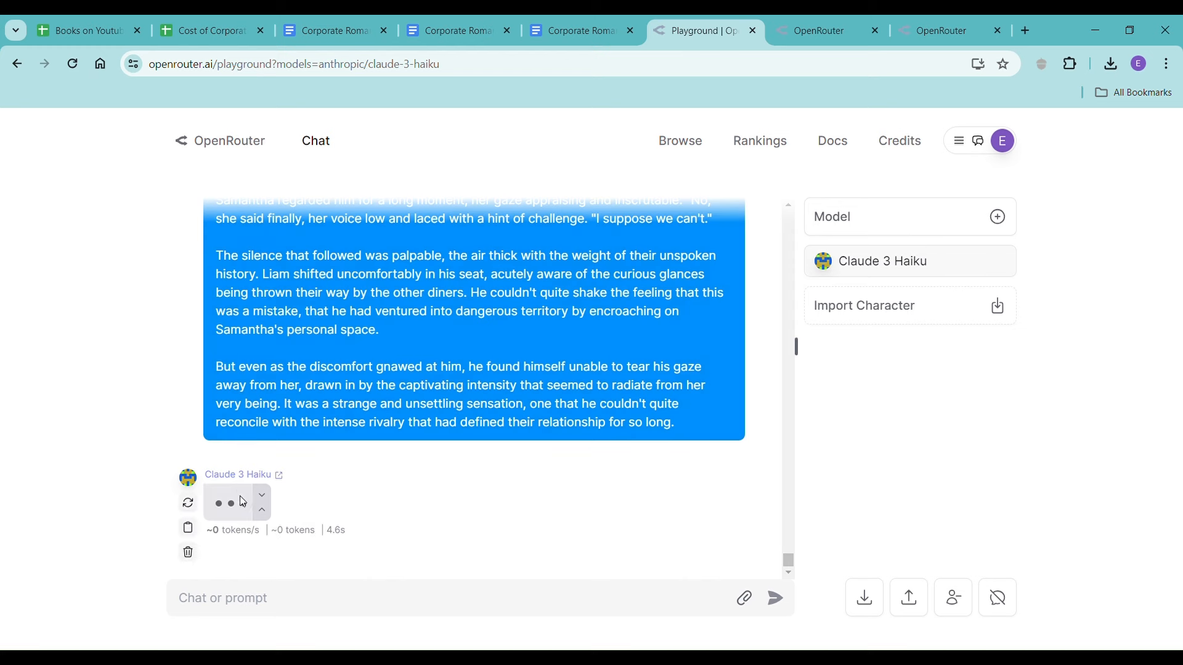
- Delete the stalled Claude 3 Haiku reply and regenerate the answer to the Samantha point-of-view prompt
click(189, 553)
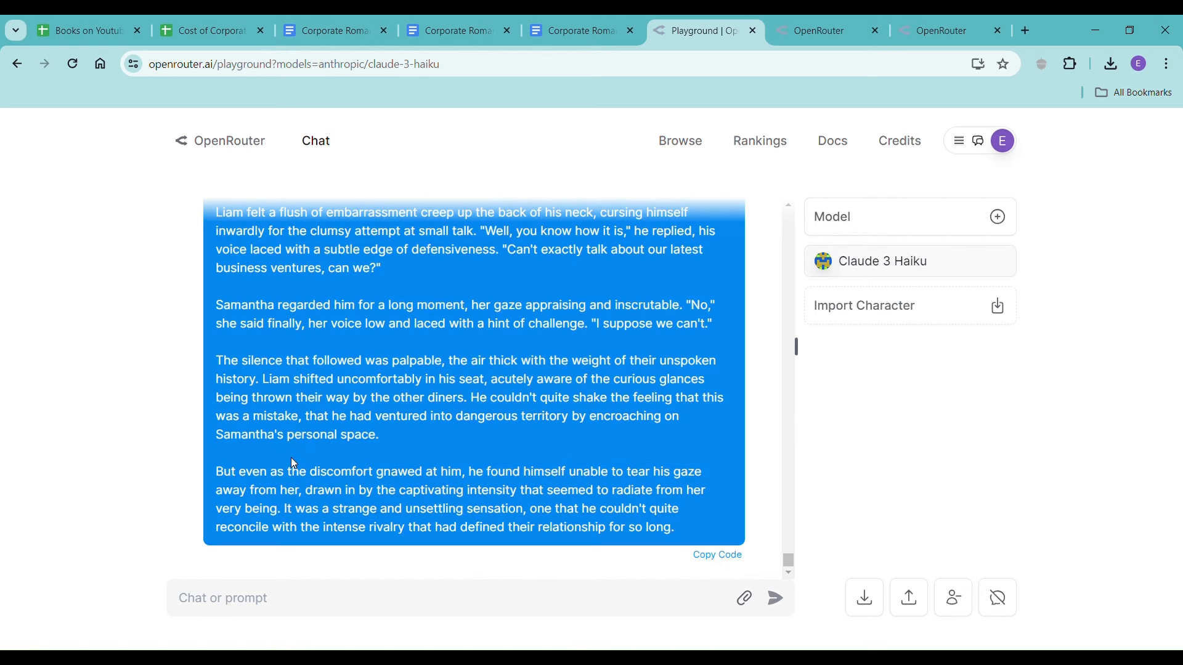
scroll(293, 458, up, 2)
scroll(300, 467, up, 3)
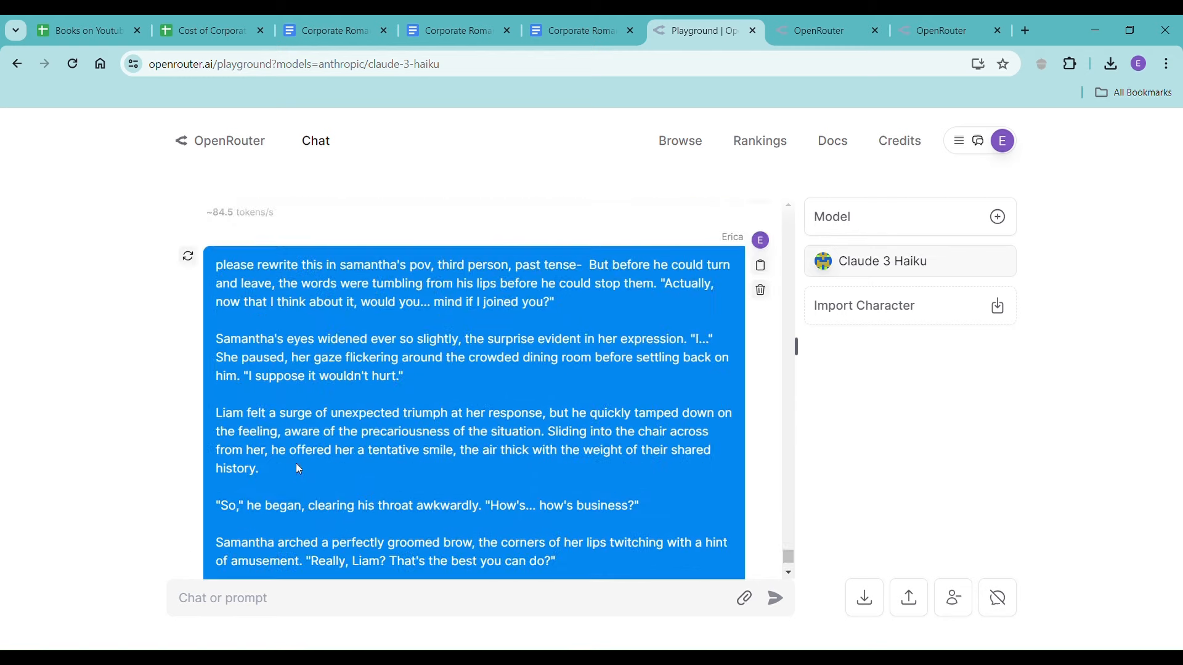
click(188, 257)
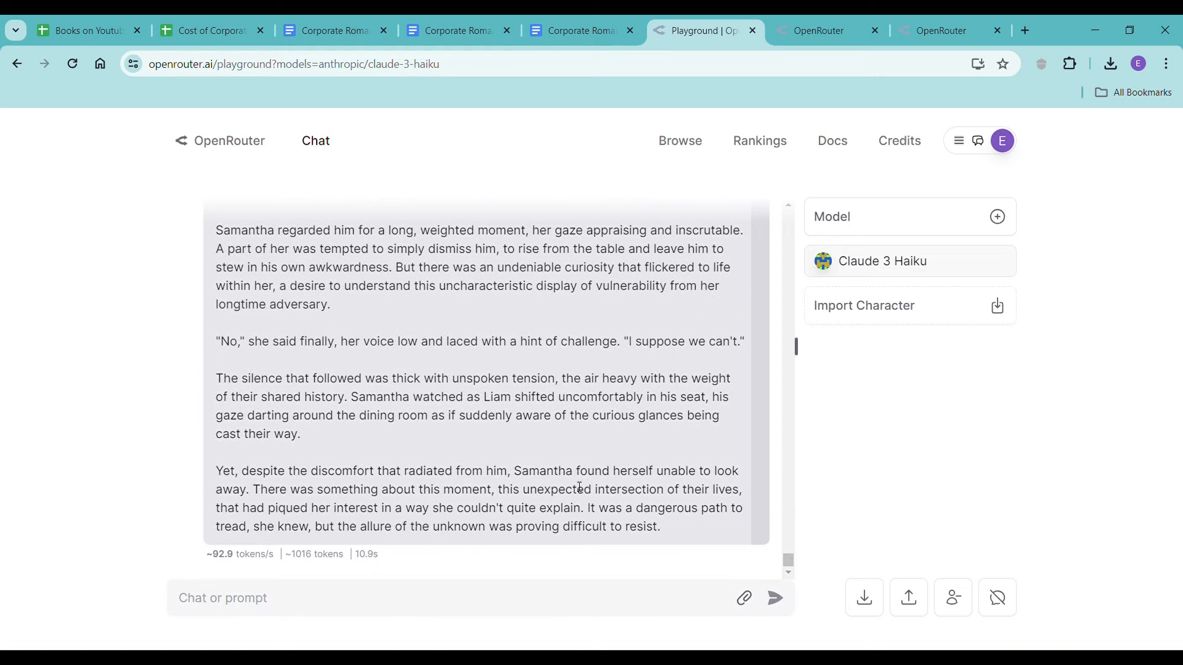
- Look over and copy the regenerated scene starting "Samantha Blackwood felt a jolt of surprise", and switch back to the Haiku novel document
scroll(582, 479, up, 5)
scroll(578, 481, up, 3)
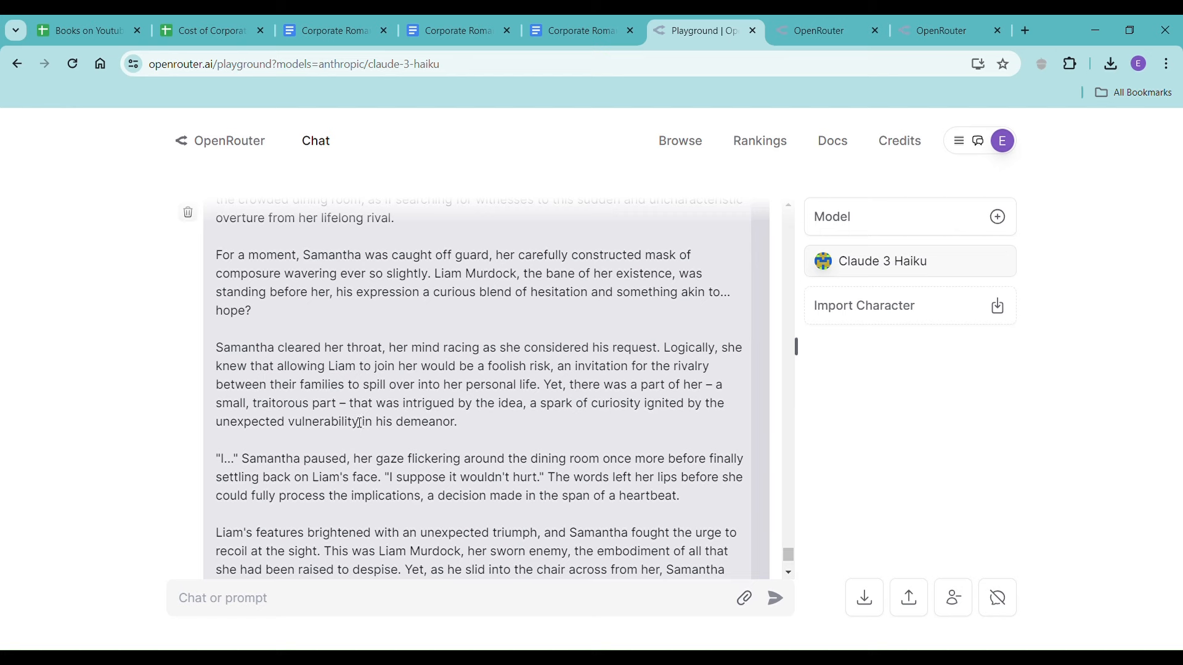
scroll(336, 419, up, 2)
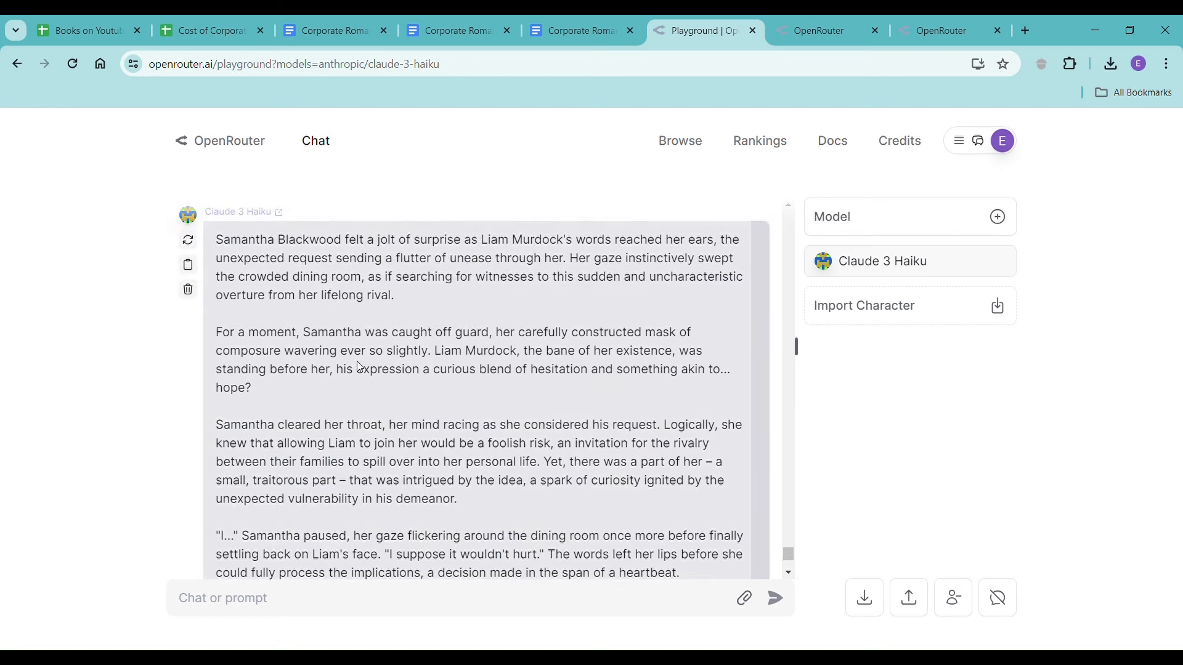
scroll(358, 362, down, 15)
scroll(357, 364, up, 15)
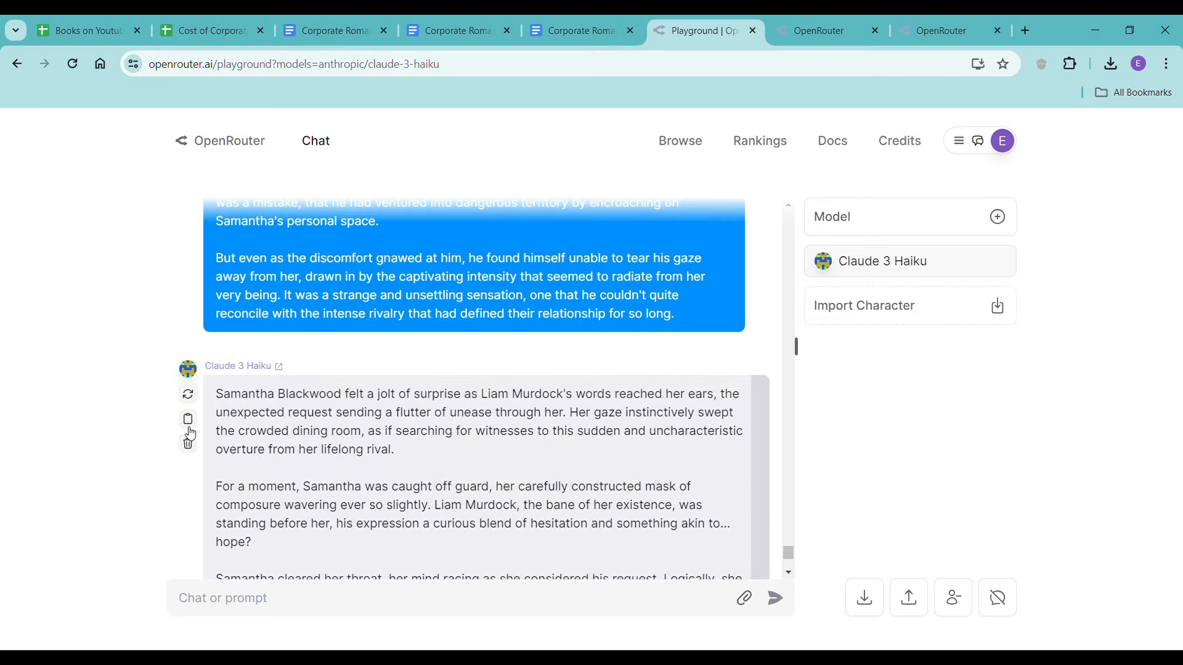
click(579, 36)
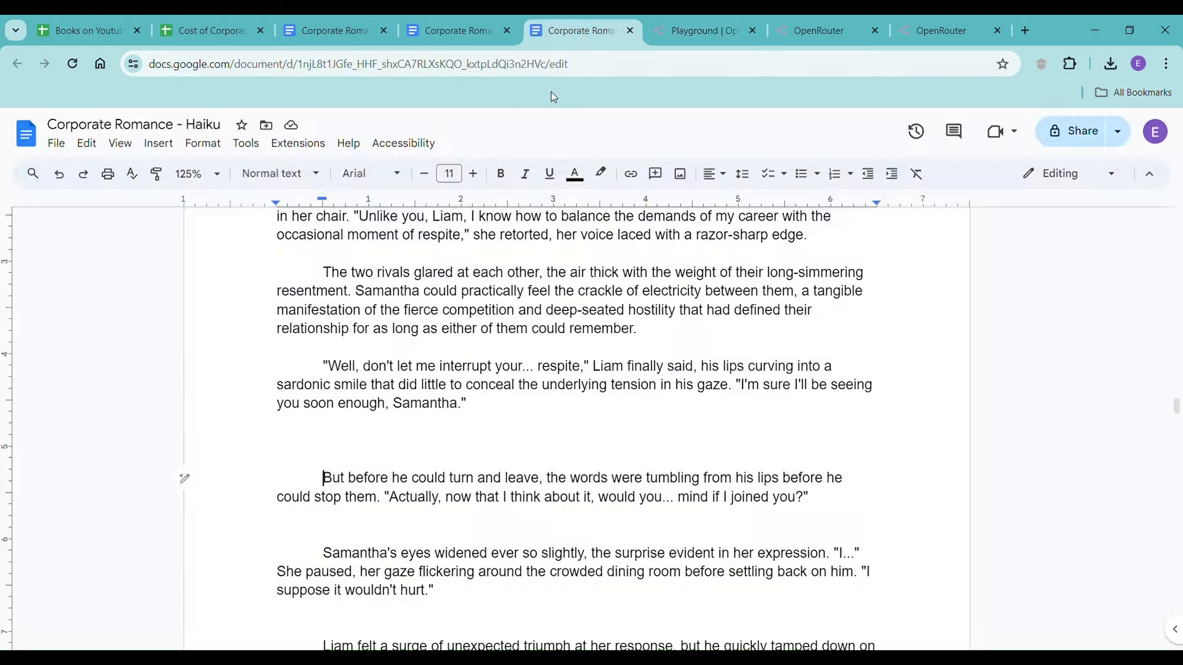
drag(322, 442, 696, 610)
scroll(716, 572, up, 6)
scroll(716, 571, up, 6)
key(BackSpace)
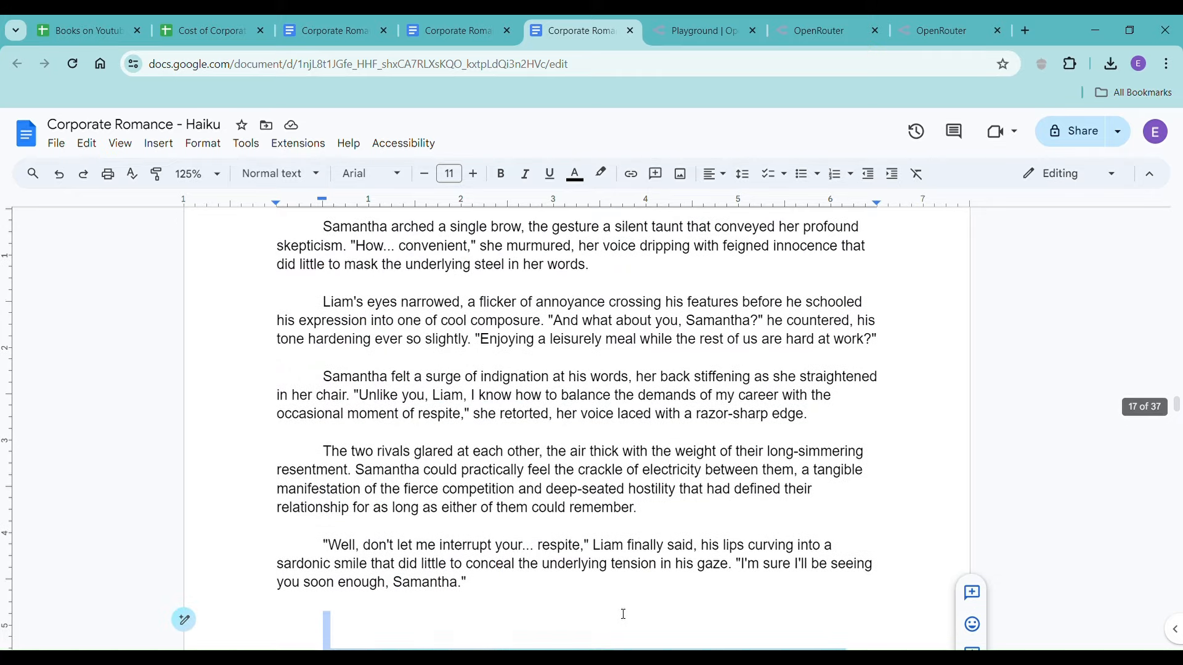
- Join "But before he could turn and leave" onto the end of the paragraph closing with "seeing you soon enough, Samantha."
click(518, 585)
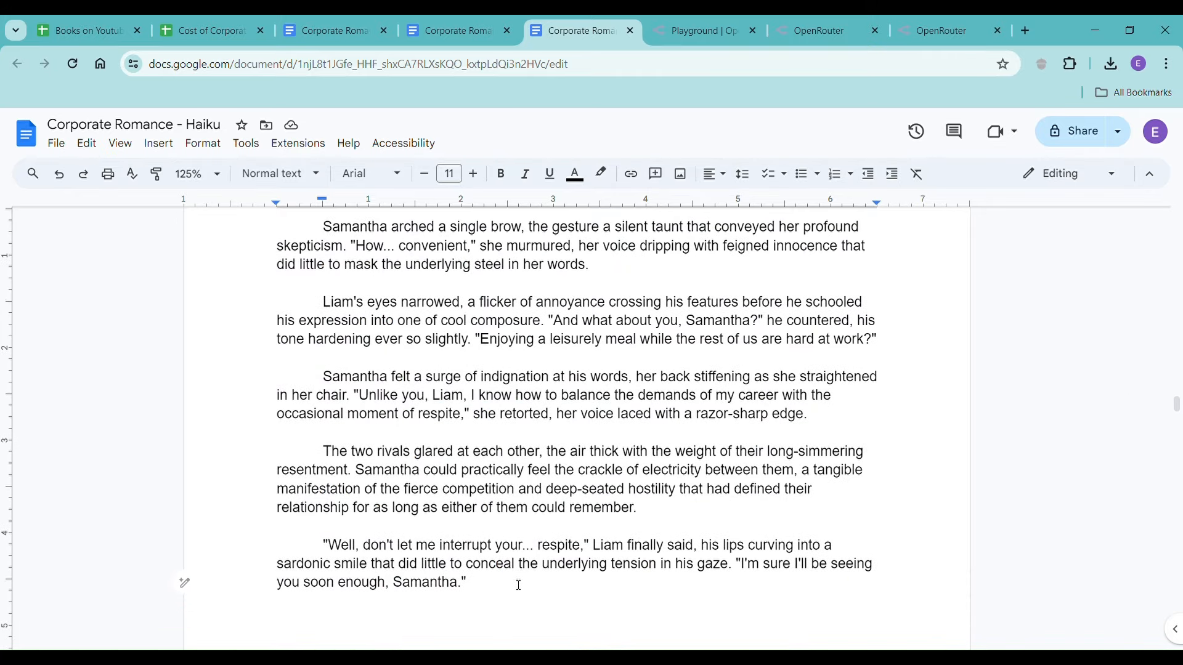
key(ctrl+z)
key(Delete)
key(Delete)
key(Delete)
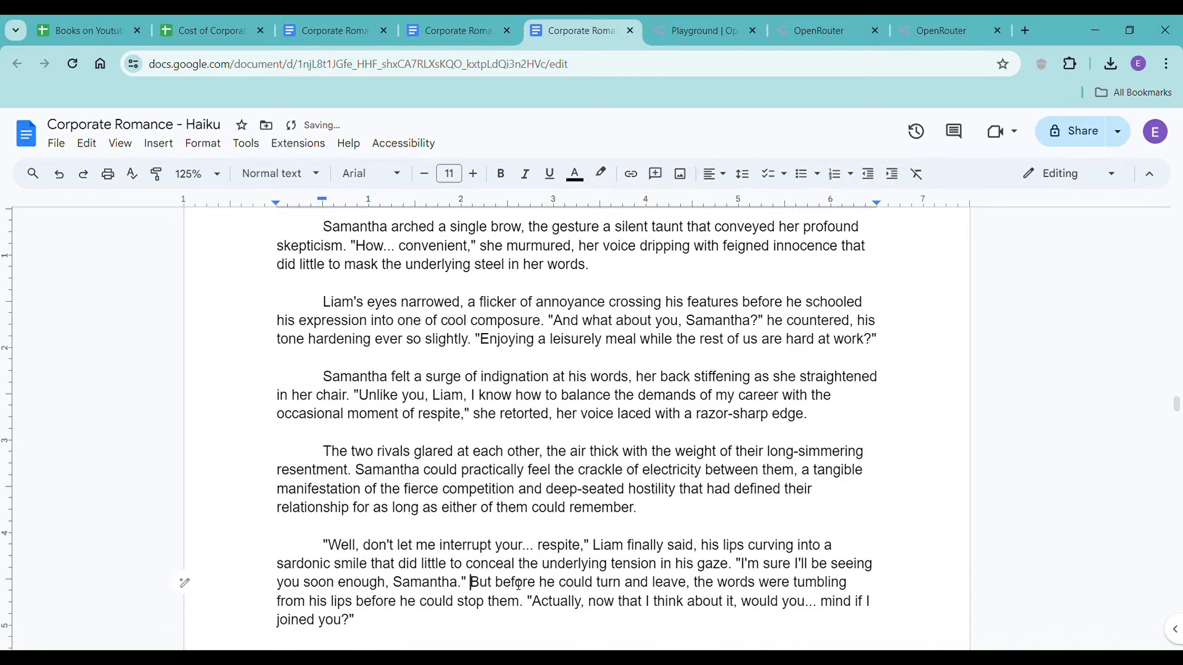
- Replace the old scene from "Samantha's eyes widened ever so slightly" to its end with the copied rewrite, pasted without formatting
scroll(518, 584, down, 3)
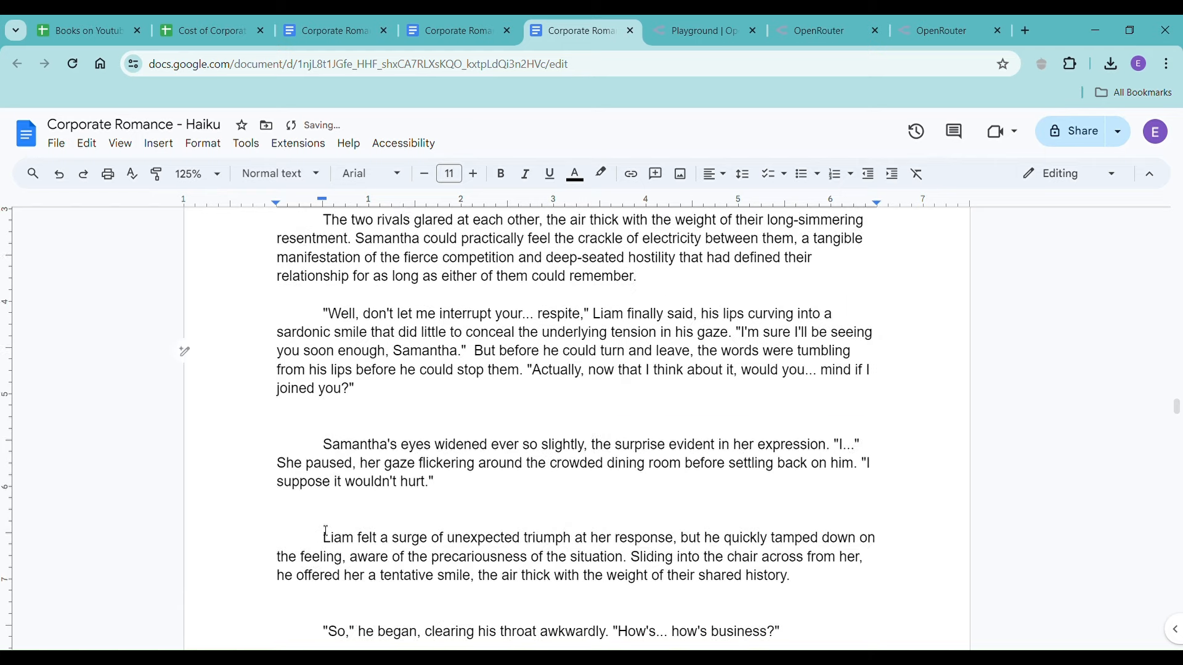
drag(320, 441, 699, 520)
key(BackSpace)
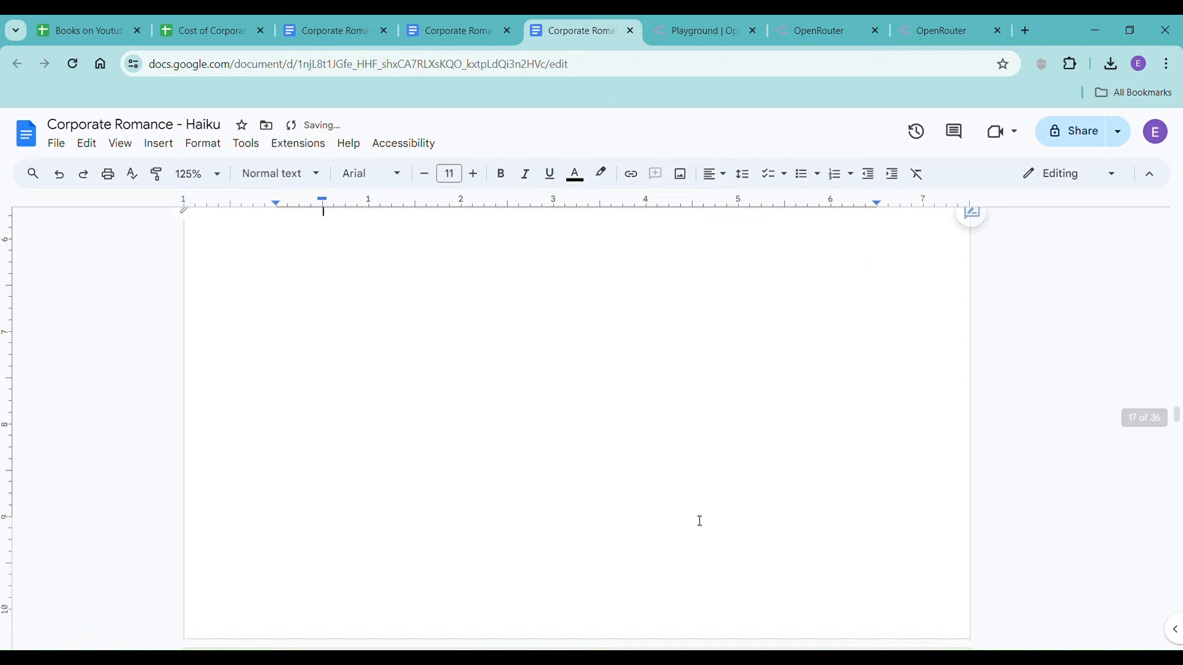
right_click(333, 265)
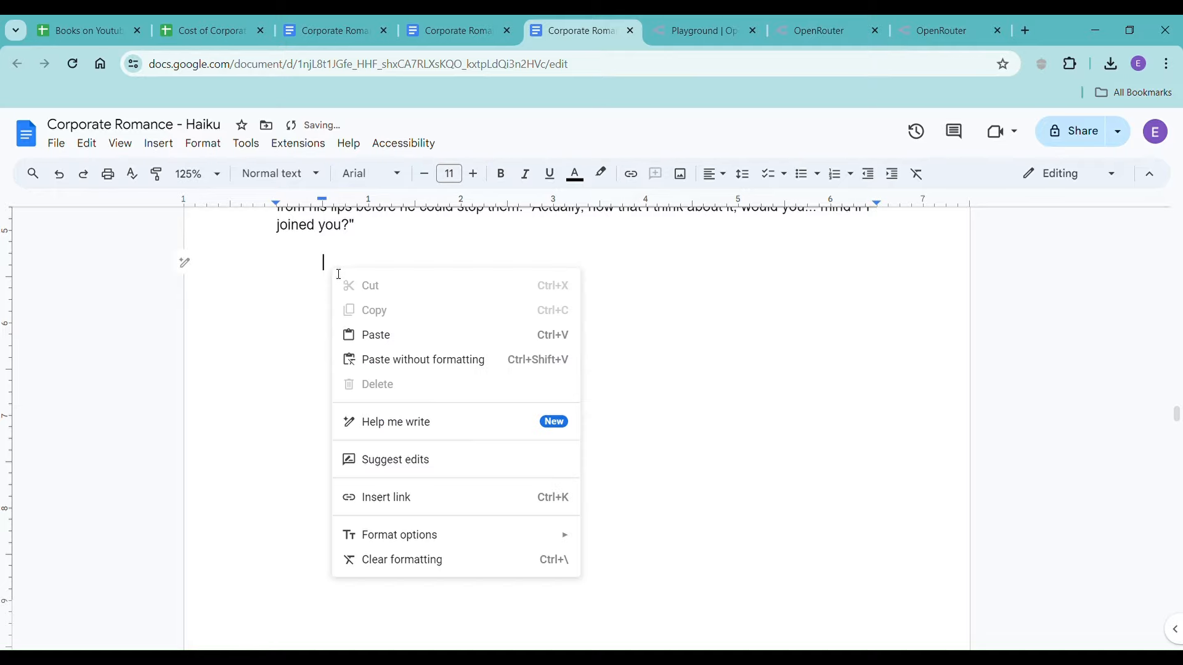
click(410, 359)
- Read through the pasted Samantha point-of-view scene down to the start of Chapter Four
scroll(400, 367, up, 15)
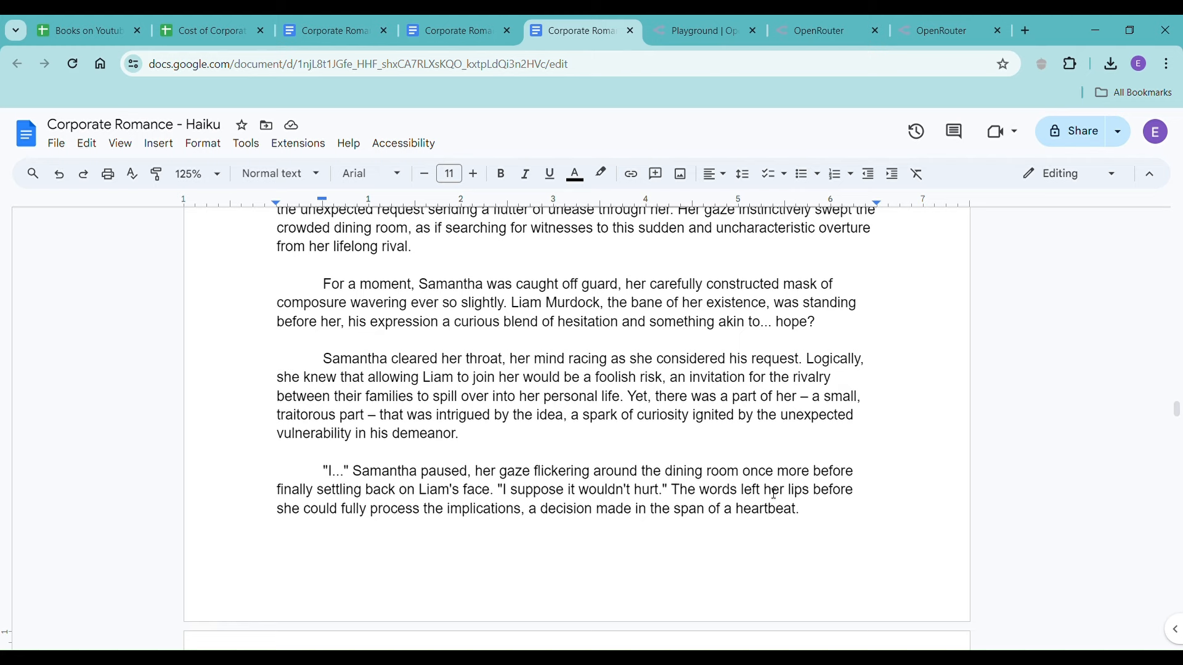
scroll(774, 493, up, 1)
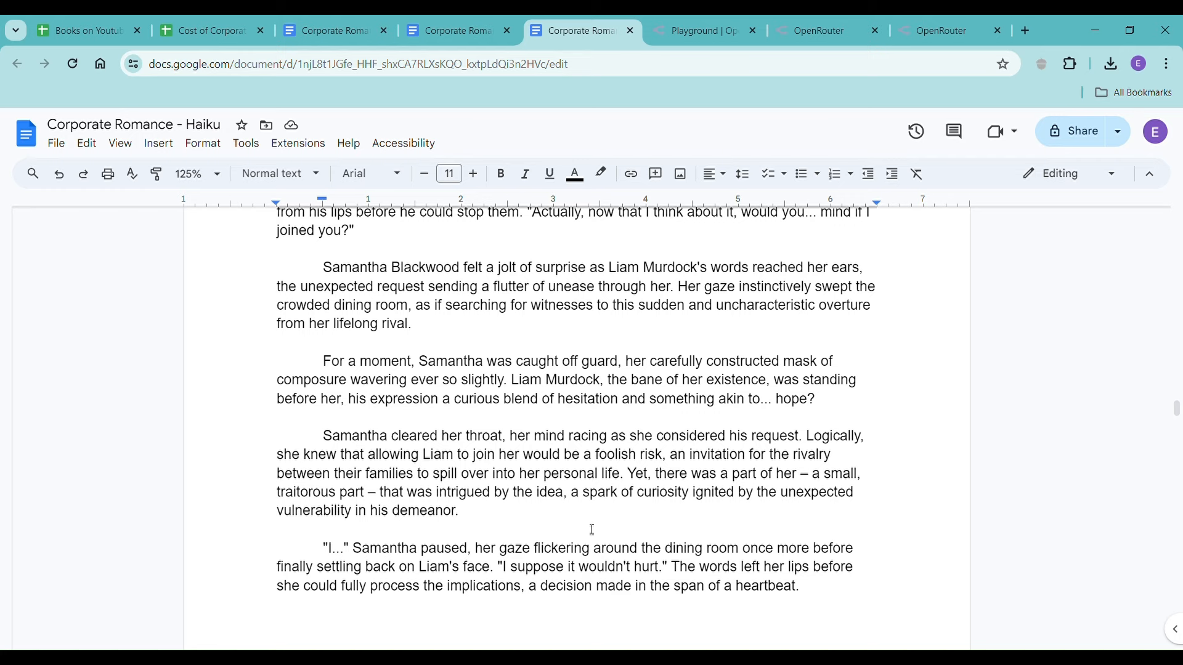
scroll(586, 526, down, 6)
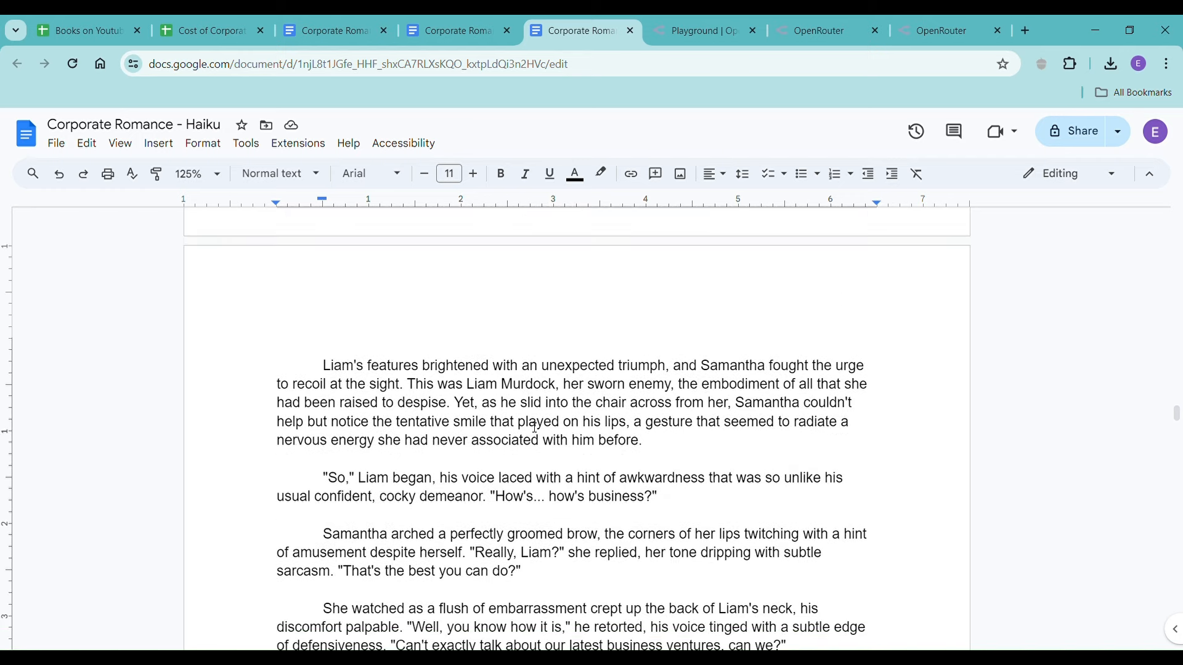
scroll(535, 425, down, 3)
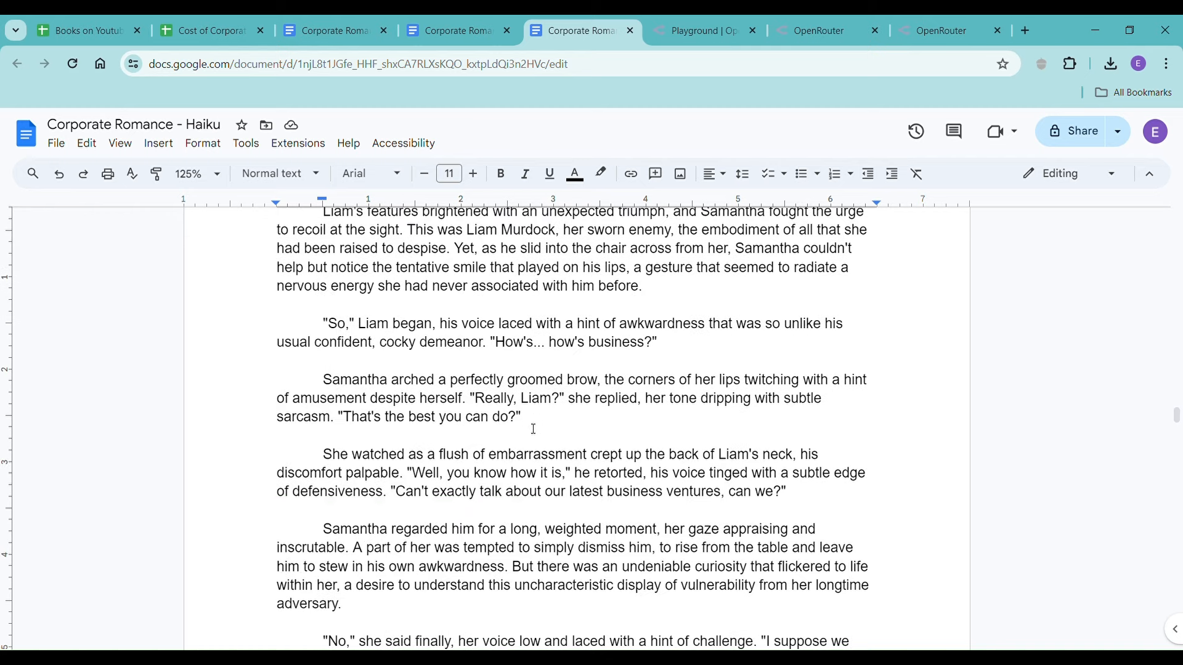
scroll(533, 429, down, 3)
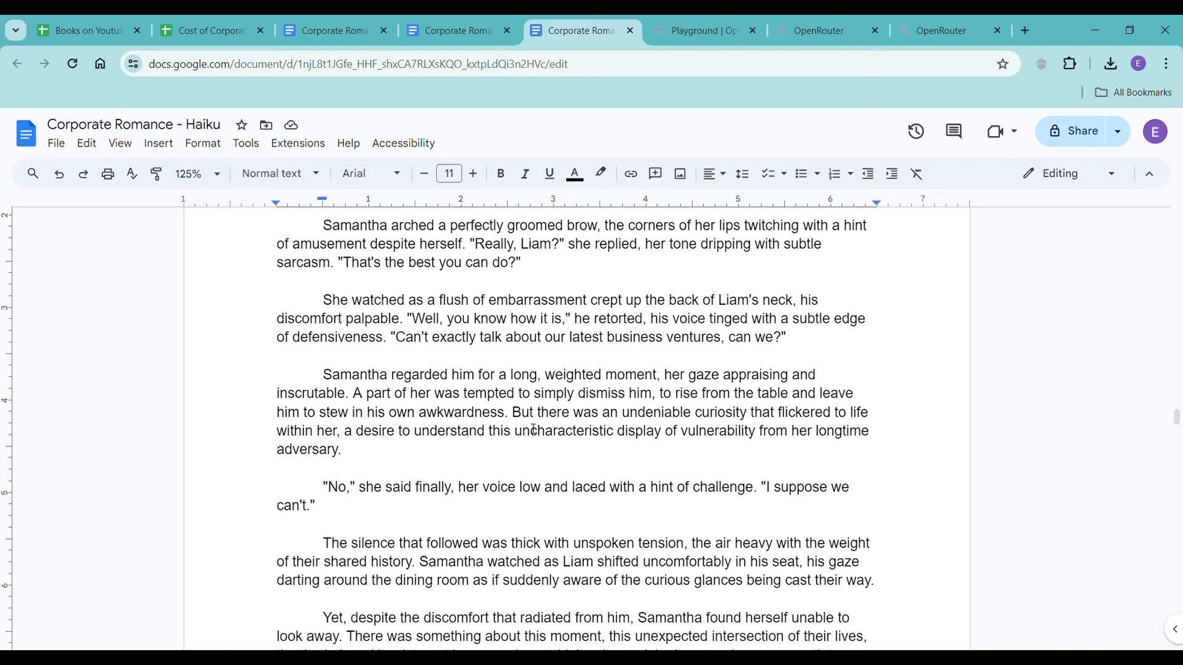
scroll(534, 429, down, 5)
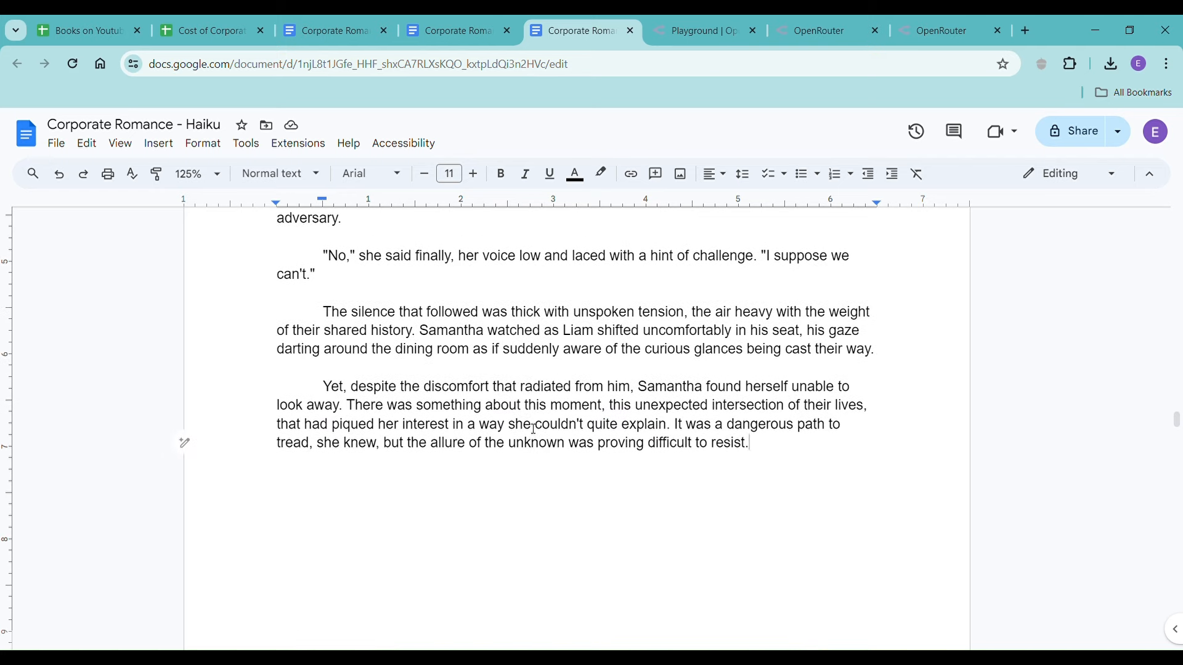
scroll(533, 429, down, 7)
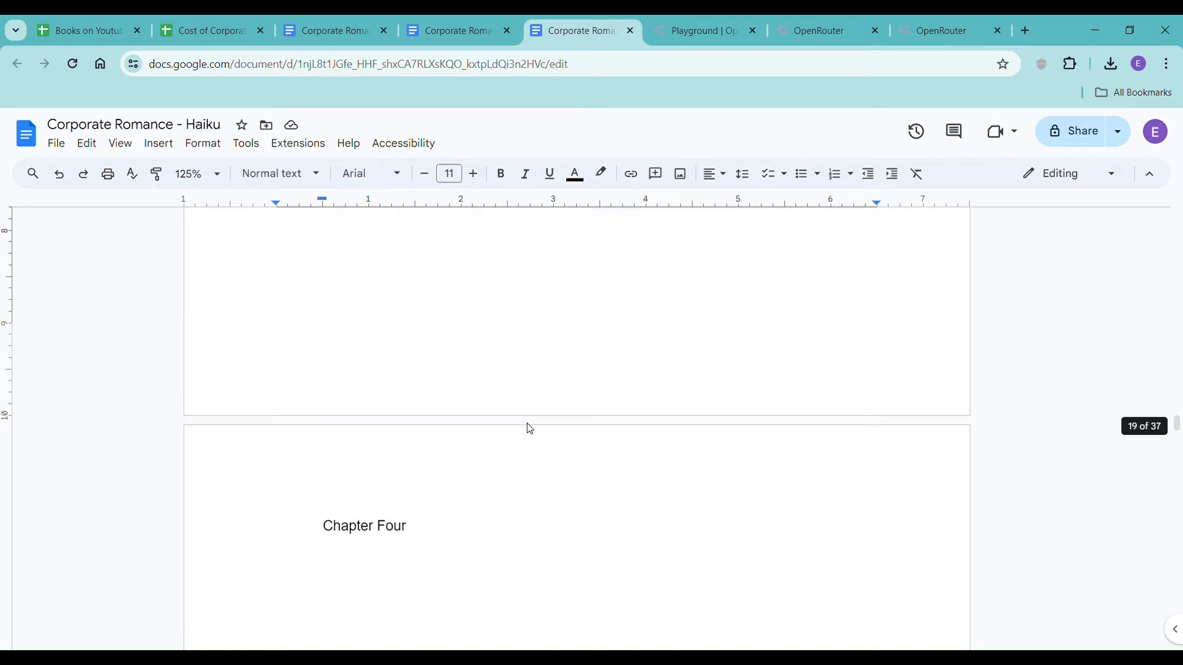
scroll(534, 429, up, 7)
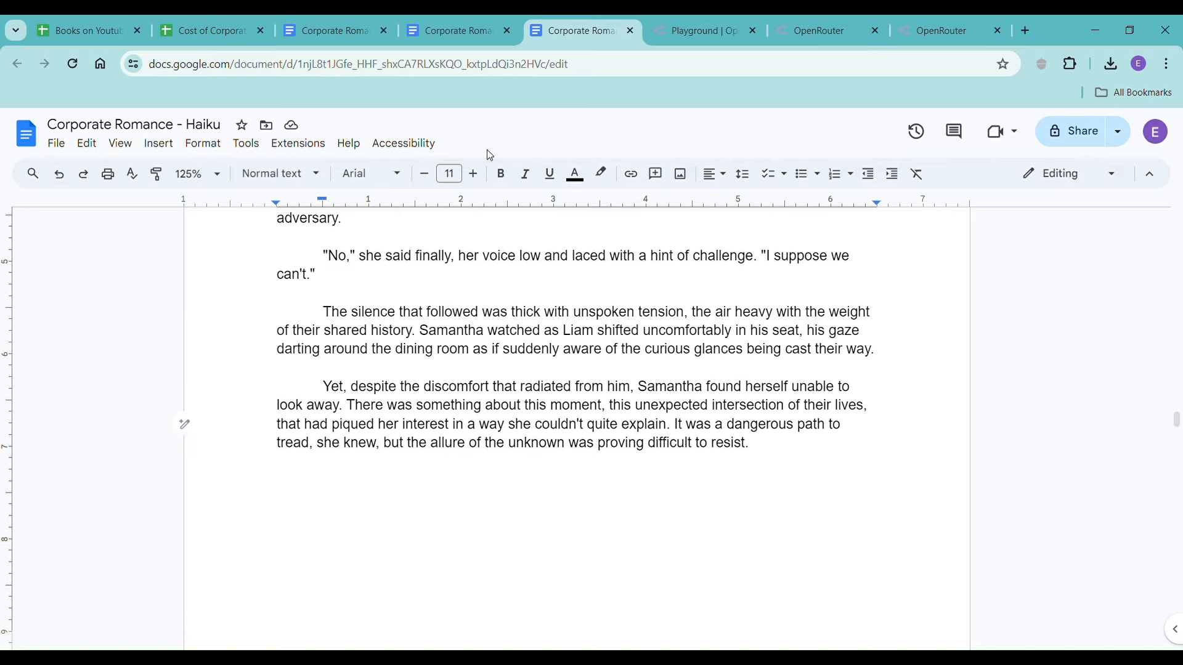
- In the Scene Beats document, copy Scene 2's bold beat-expansion prompt with its hyphen and paste it above the Scene 3 beat
click(464, 32)
scroll(476, 285, down, 2)
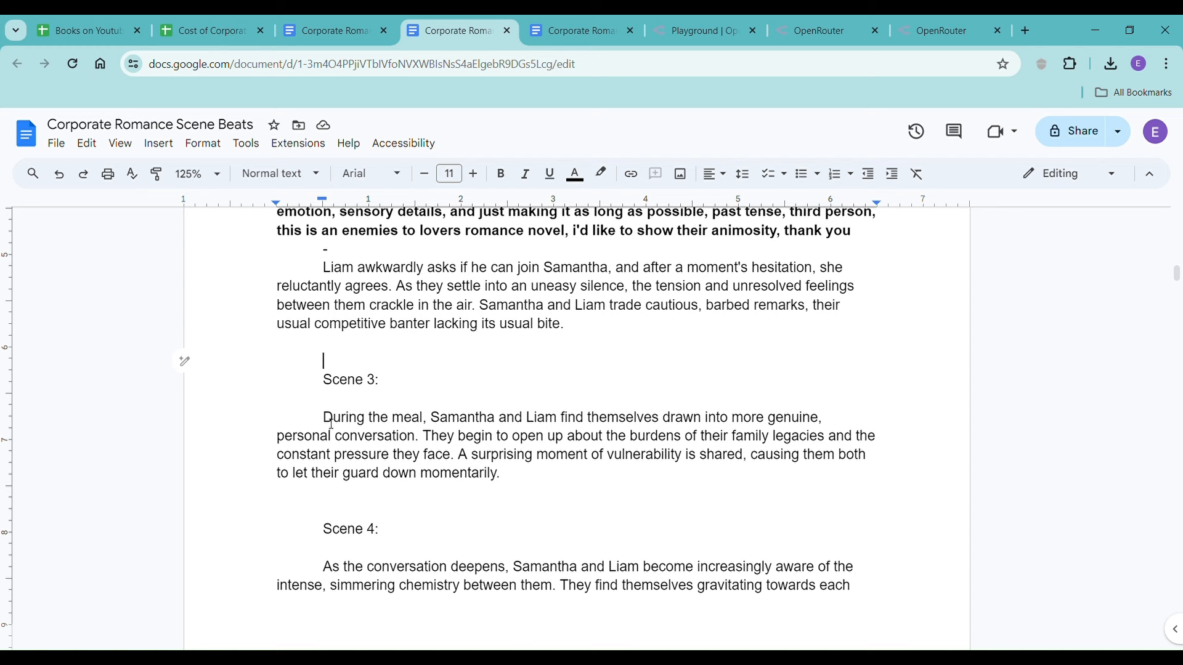
click(326, 421)
click(590, 25)
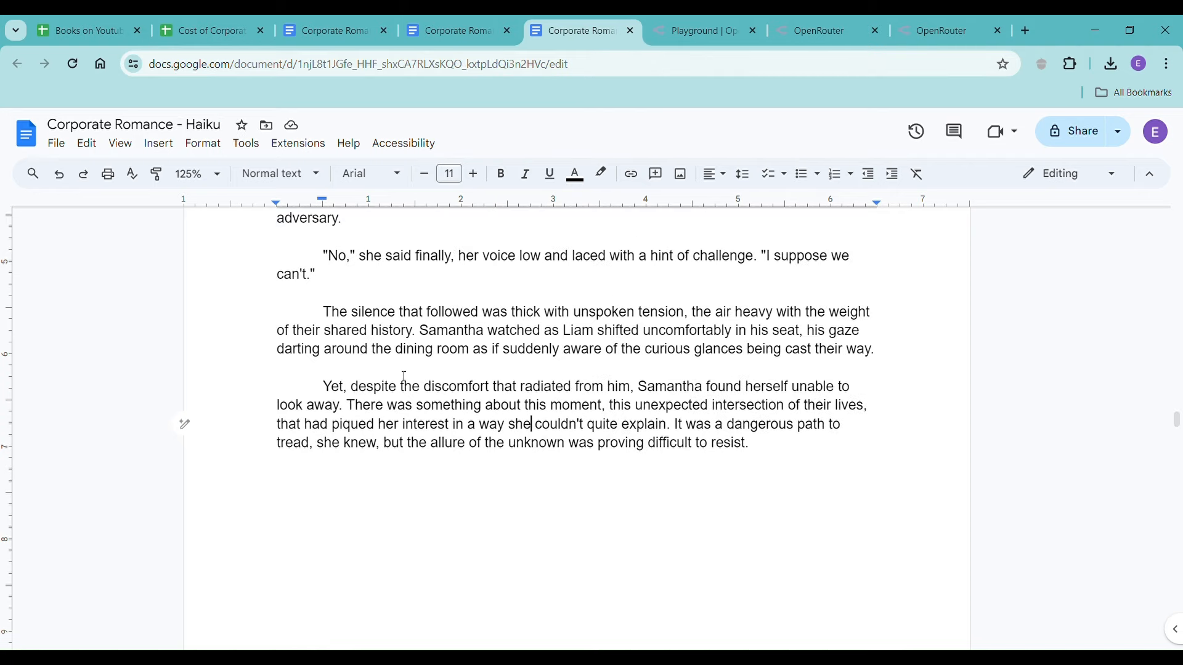
click(456, 34)
scroll(314, 349, up, 3)
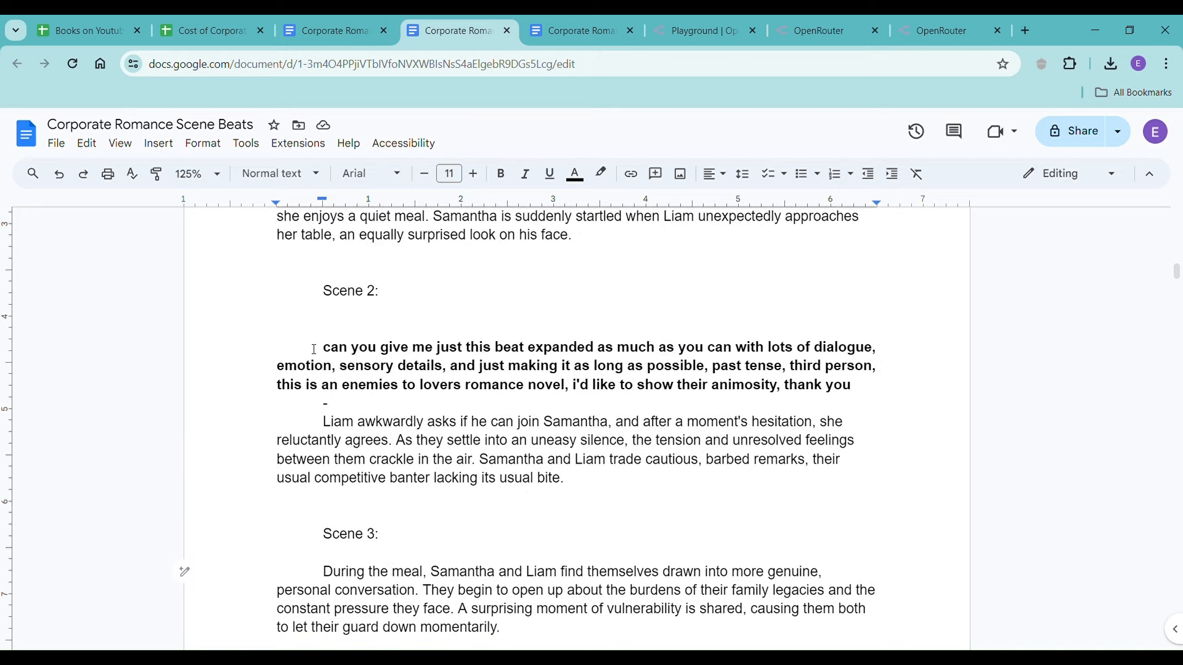
drag(314, 349, 338, 401)
key(ctrl+c)
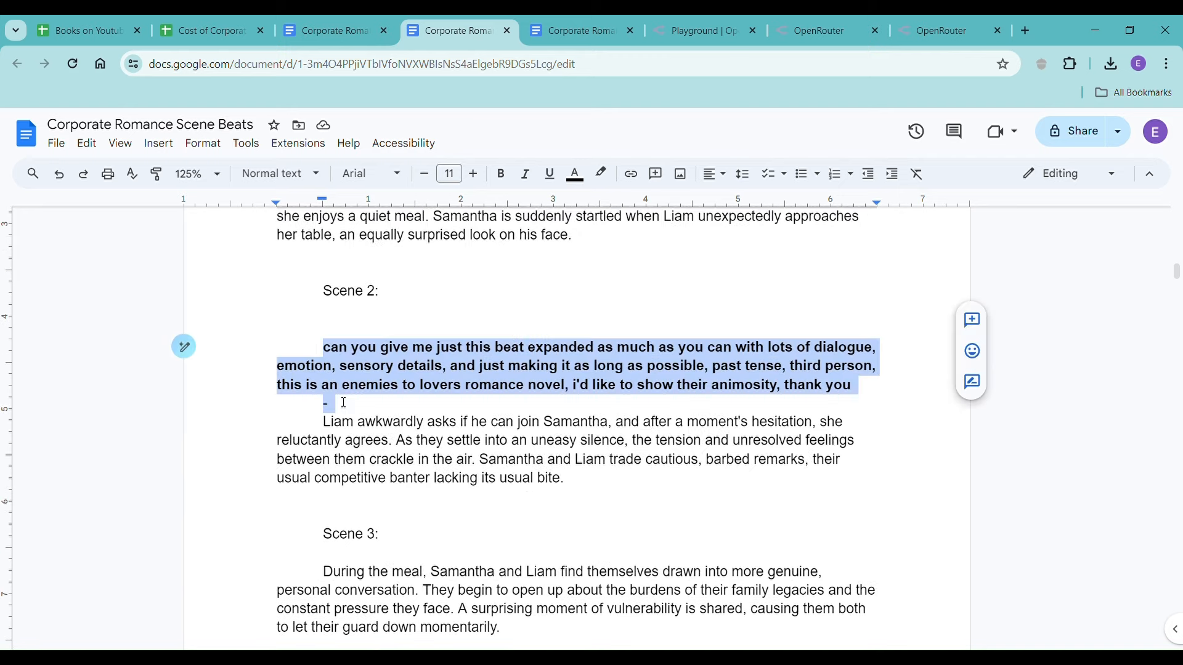
click(323, 571)
key(ctrl+v)
- Copy the Scene 3 prompt together with its "During the meal" beat and switch to the Haiku novel document
scroll(369, 554, down, 2)
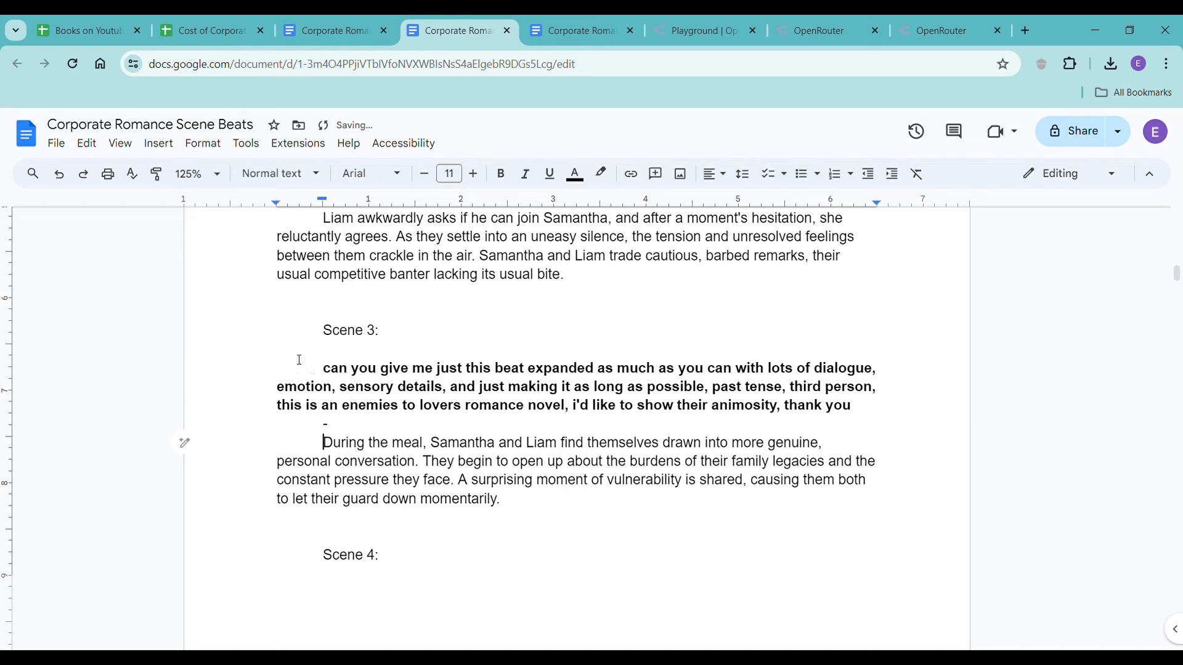
drag(299, 360, 633, 515)
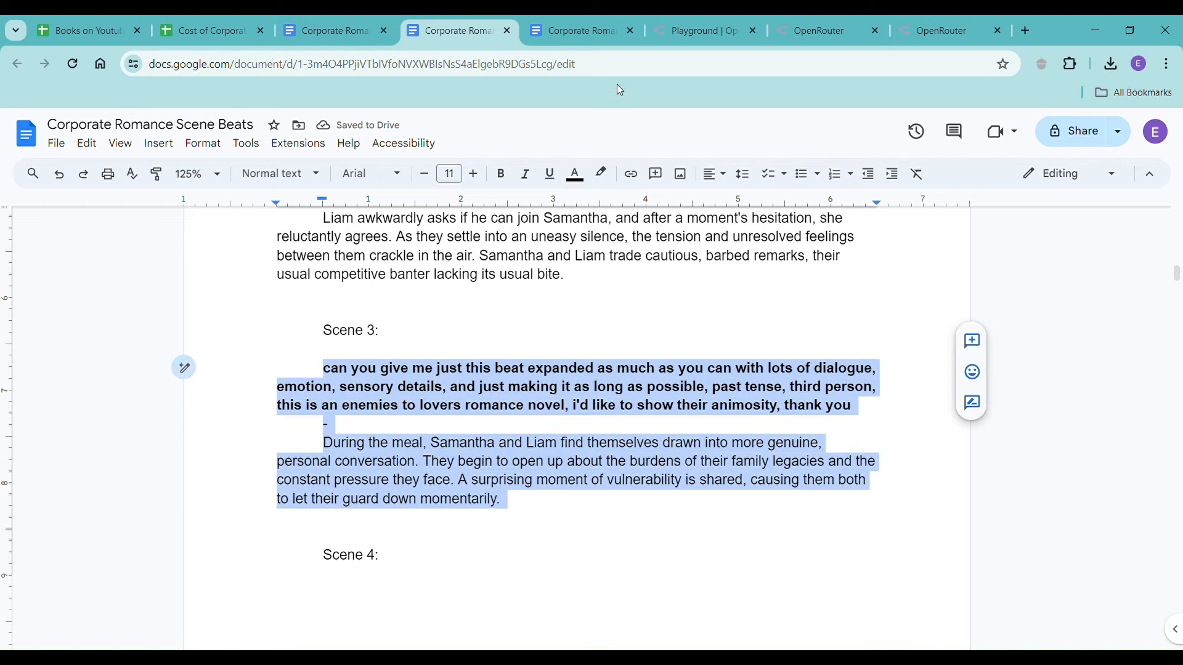
click(579, 31)
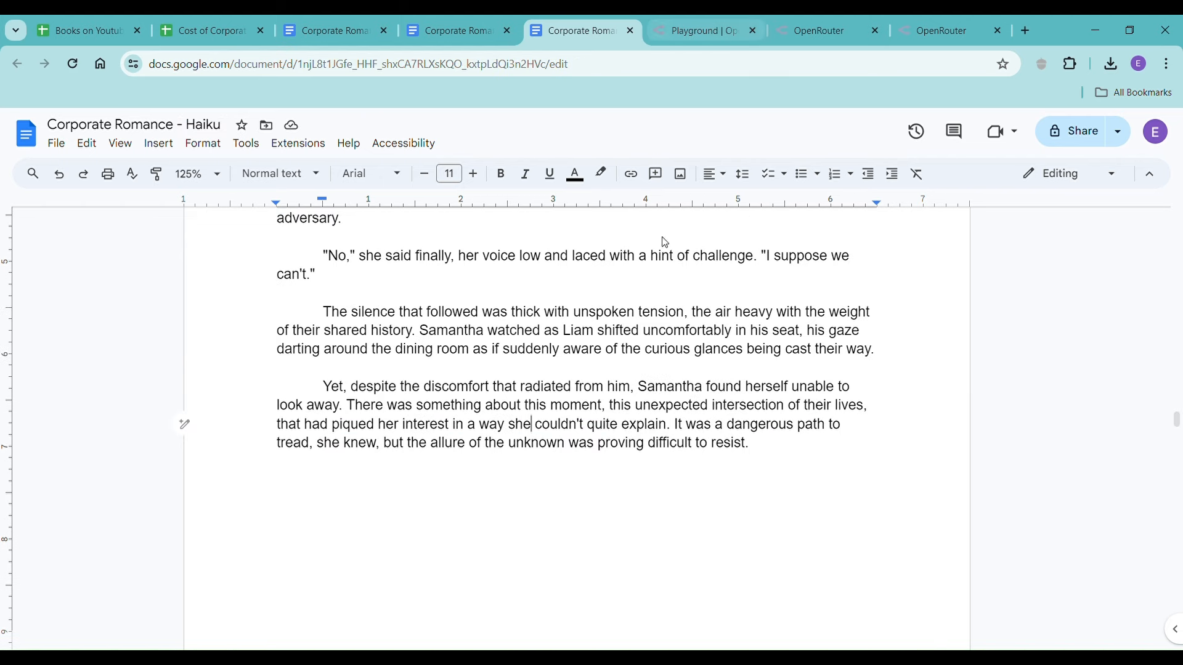
- Add a new line after the end of the scene and delete its closing paragraph beginning "Yet, despite the discomfort"
click(457, 479)
click(797, 451)
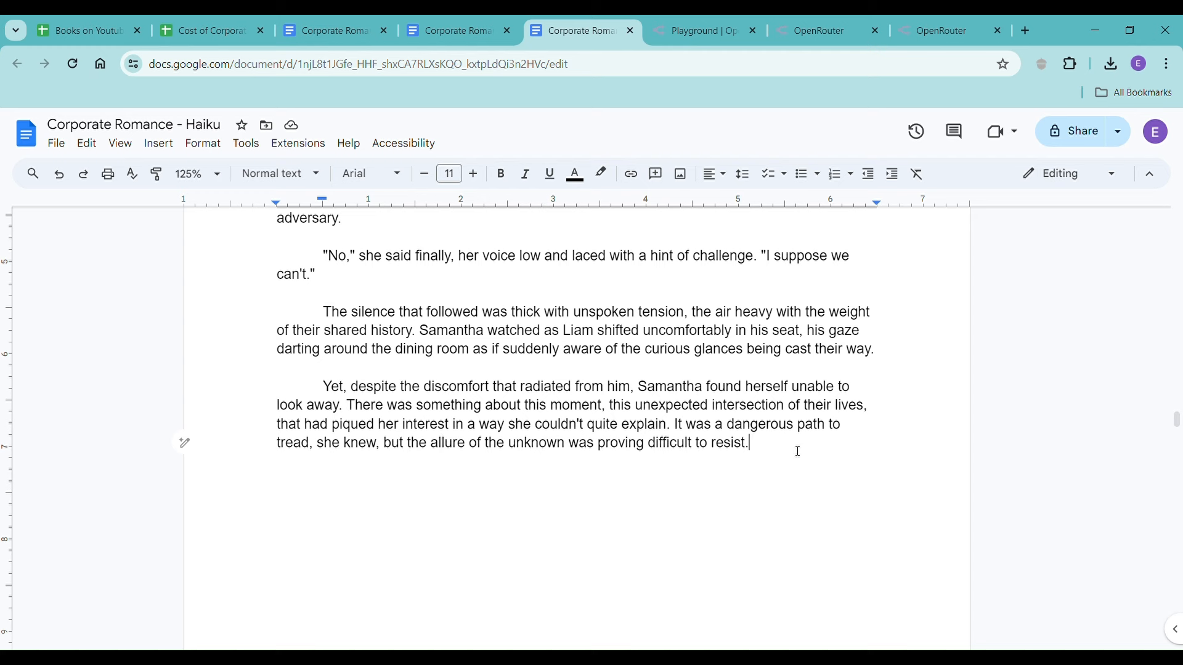
key(Return)
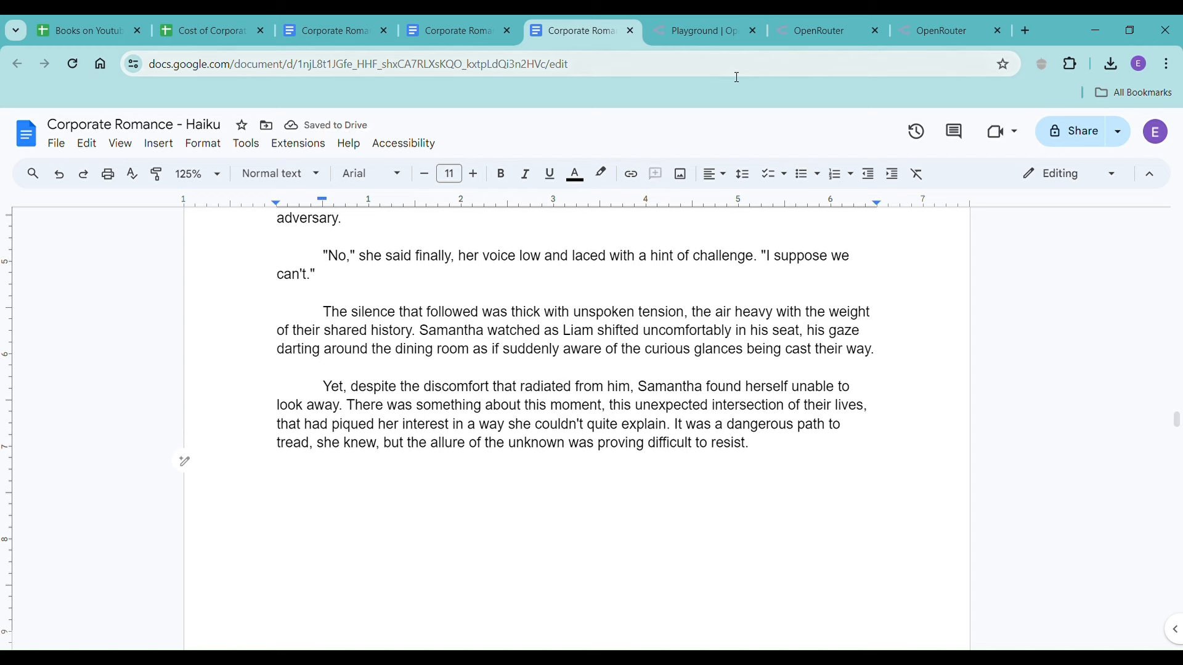
drag(321, 386, 423, 386)
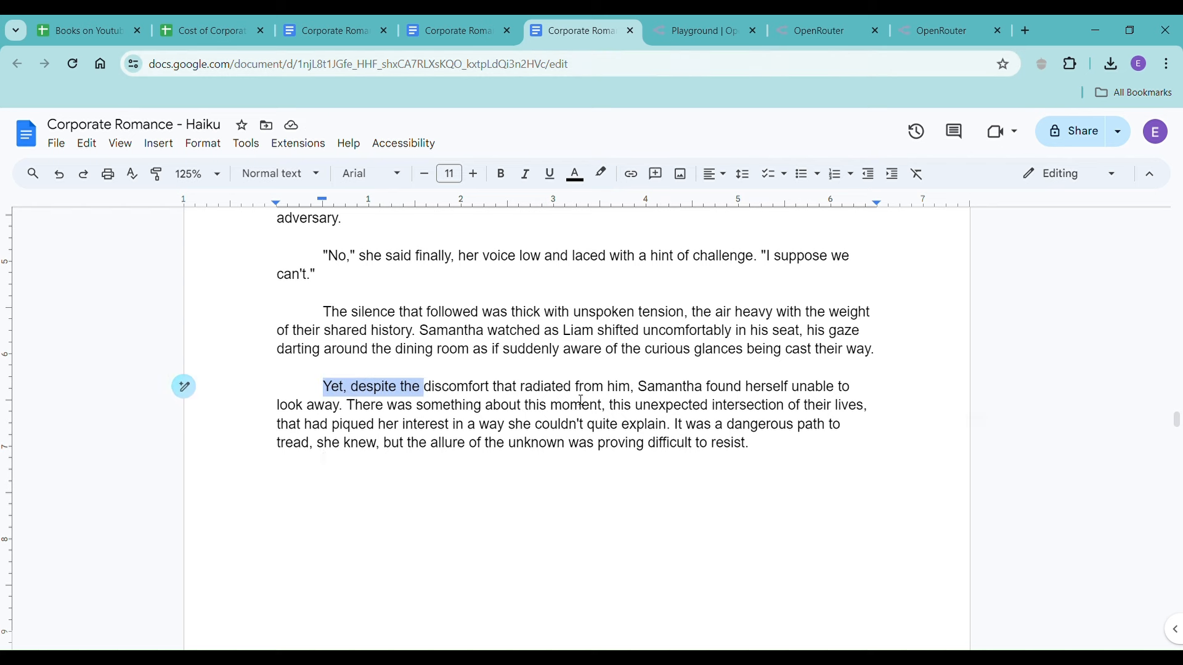
drag(581, 401, 805, 441)
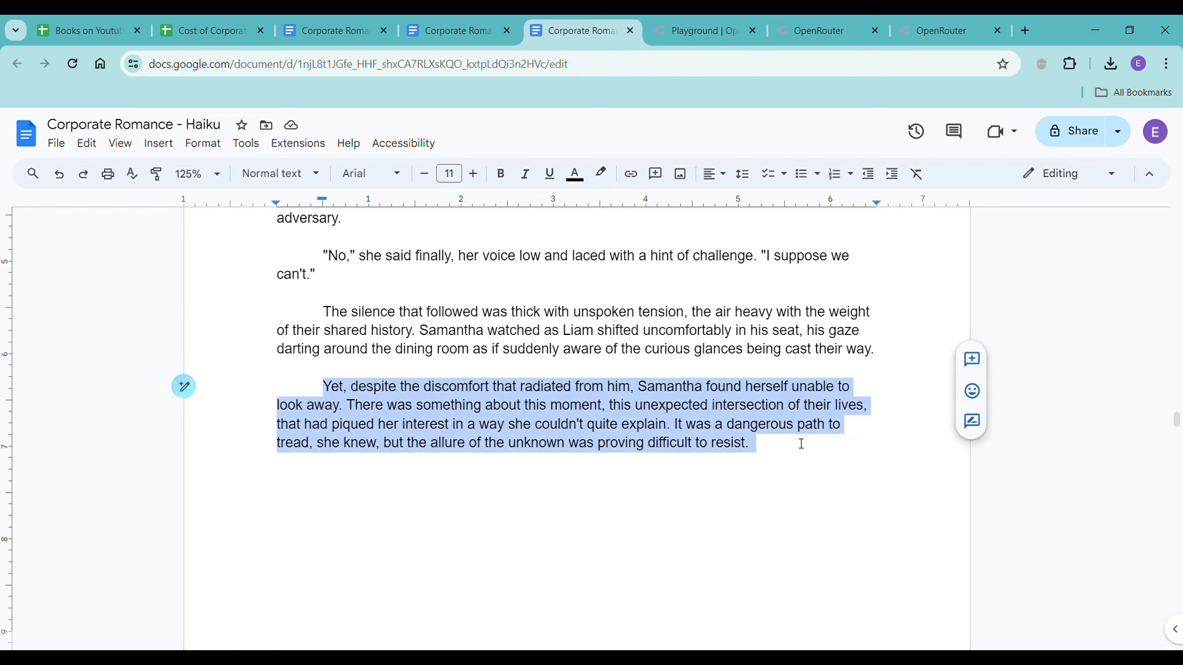
key(BackSpace)
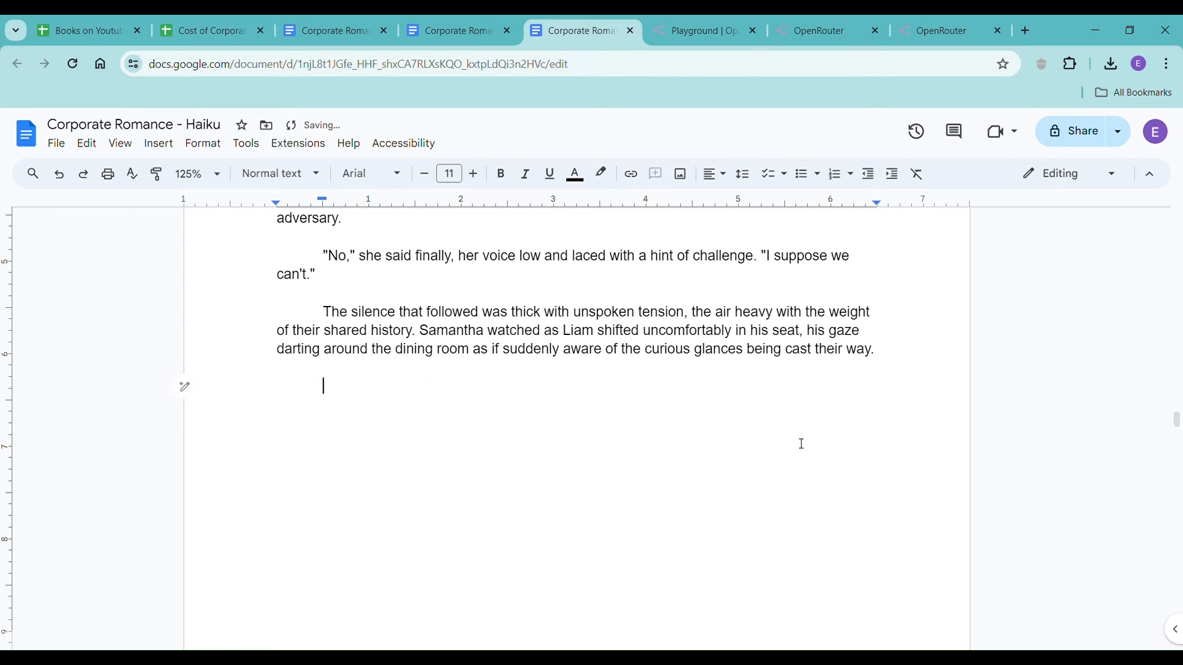
- Switch to the OpenRouter playground and submit the copied Scene 3 prompt with its "During the meal" beat to Claude 3 Haiku
click(689, 24)
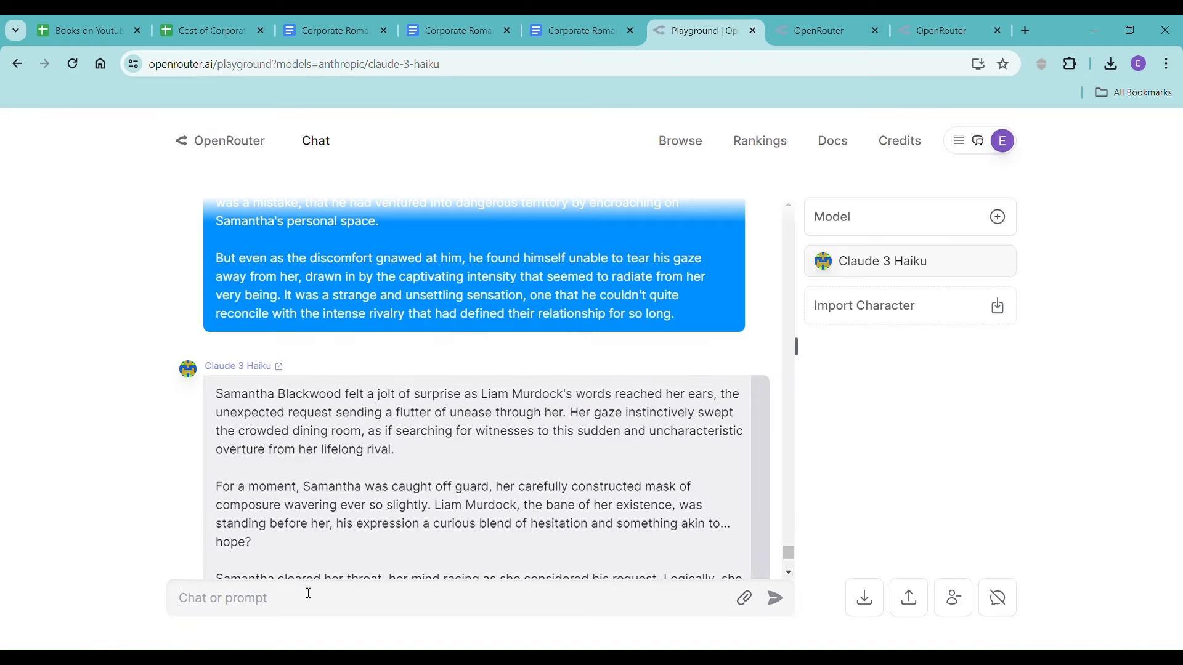
key(ctrl+v)
key(Return)
scroll(548, 478, down, 15)
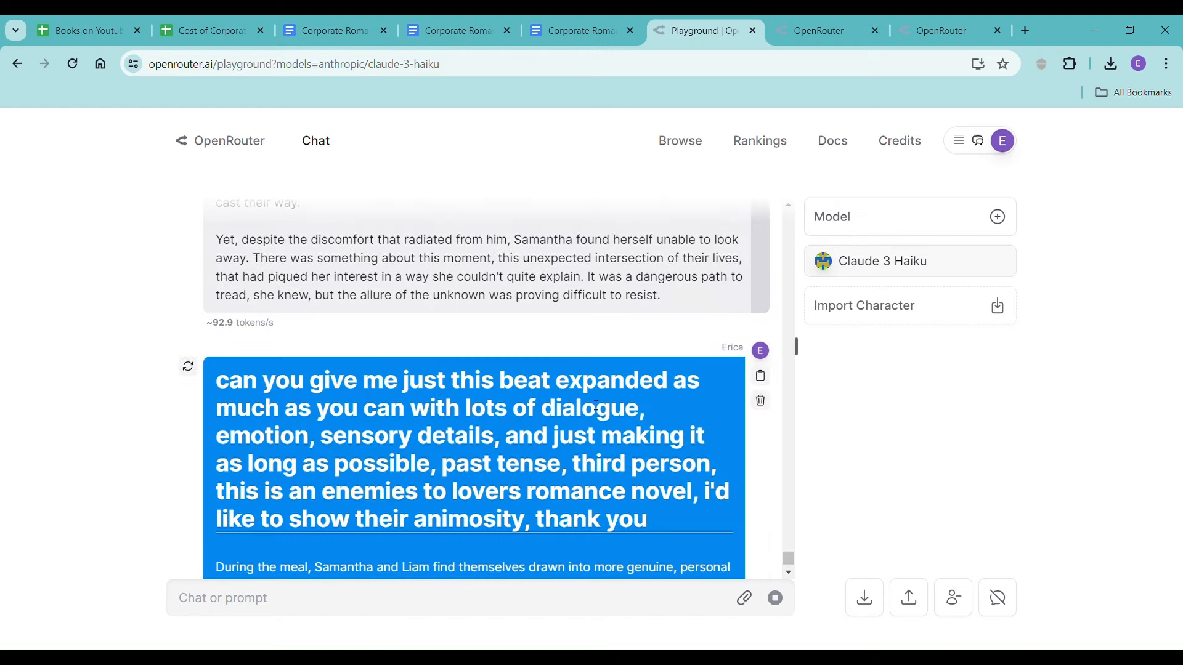
scroll(596, 405, down, 3)
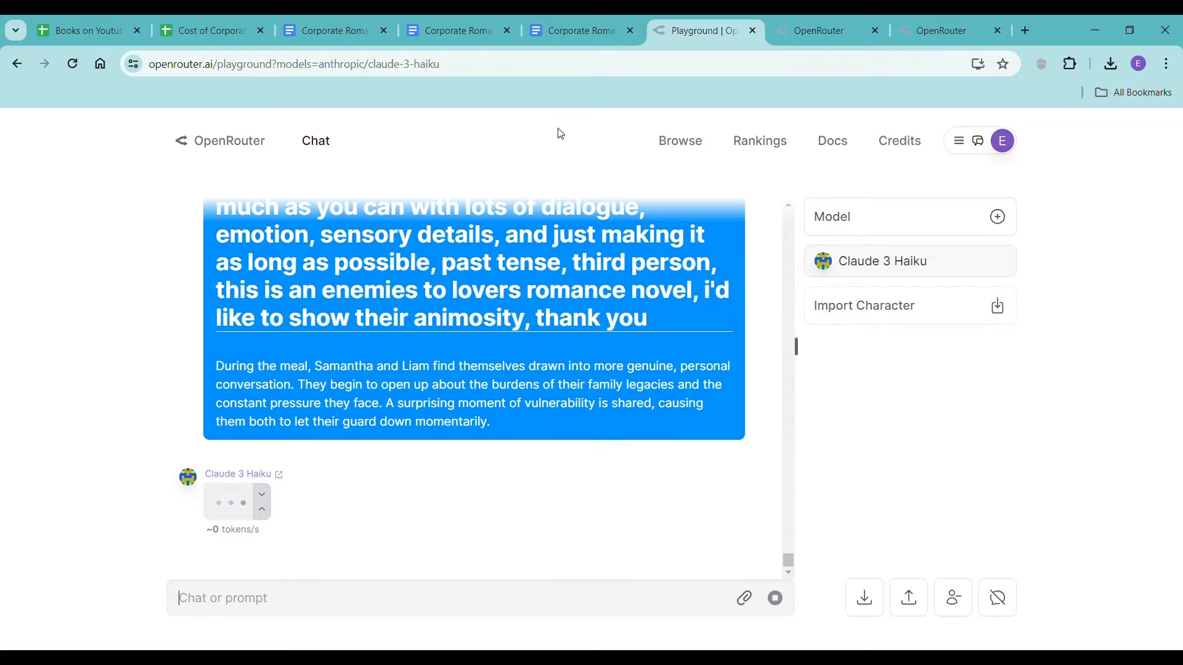
- In the Haiku novel document, delete "Blackwood" and "Murdock" from the paragraph about Samantha's jolt of surprise and put the cursor back at the scene's end
click(566, 28)
scroll(525, 365, up, 20)
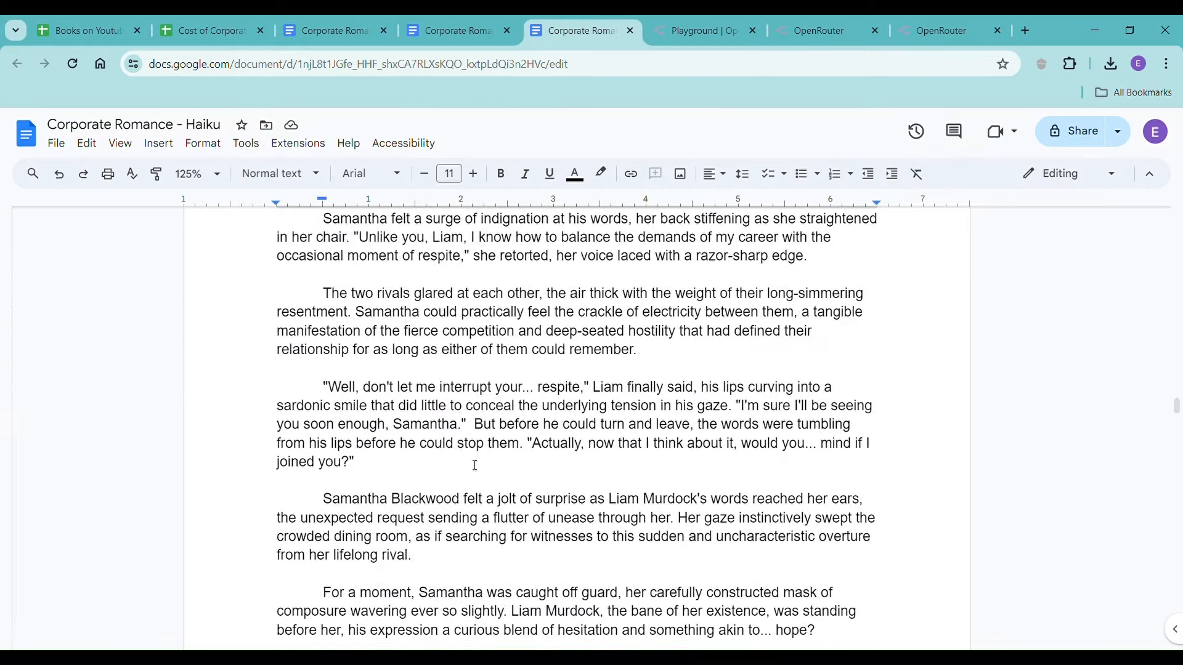
drag(394, 506, 464, 508)
key(BackSpace)
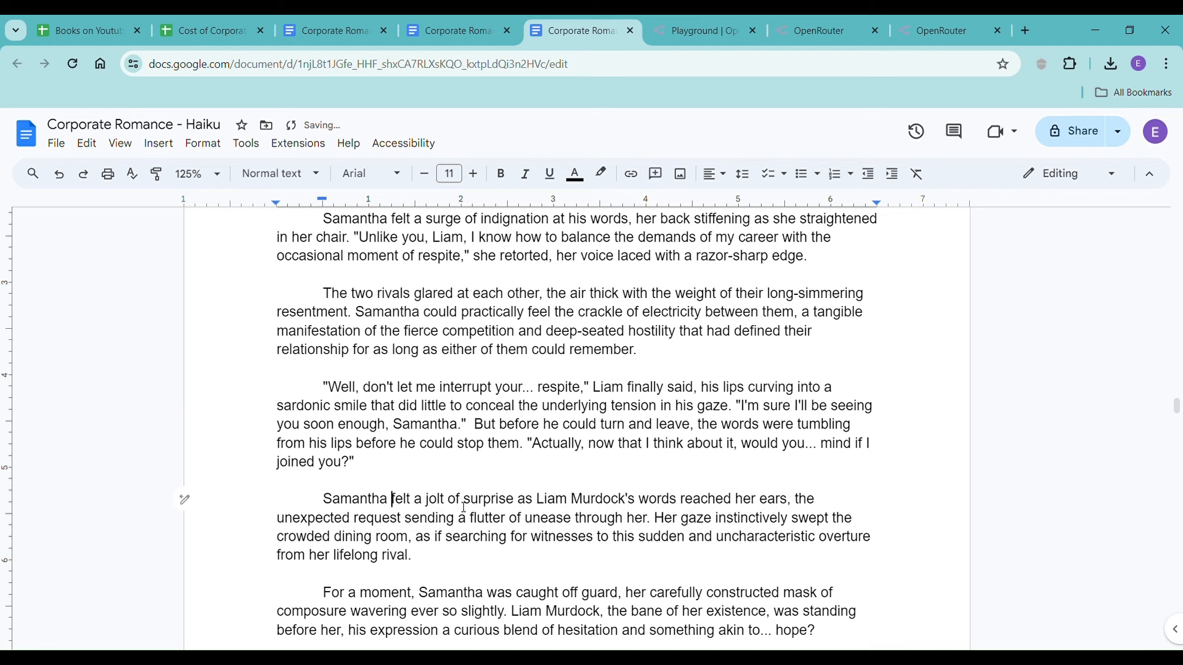
drag(571, 510, 630, 511)
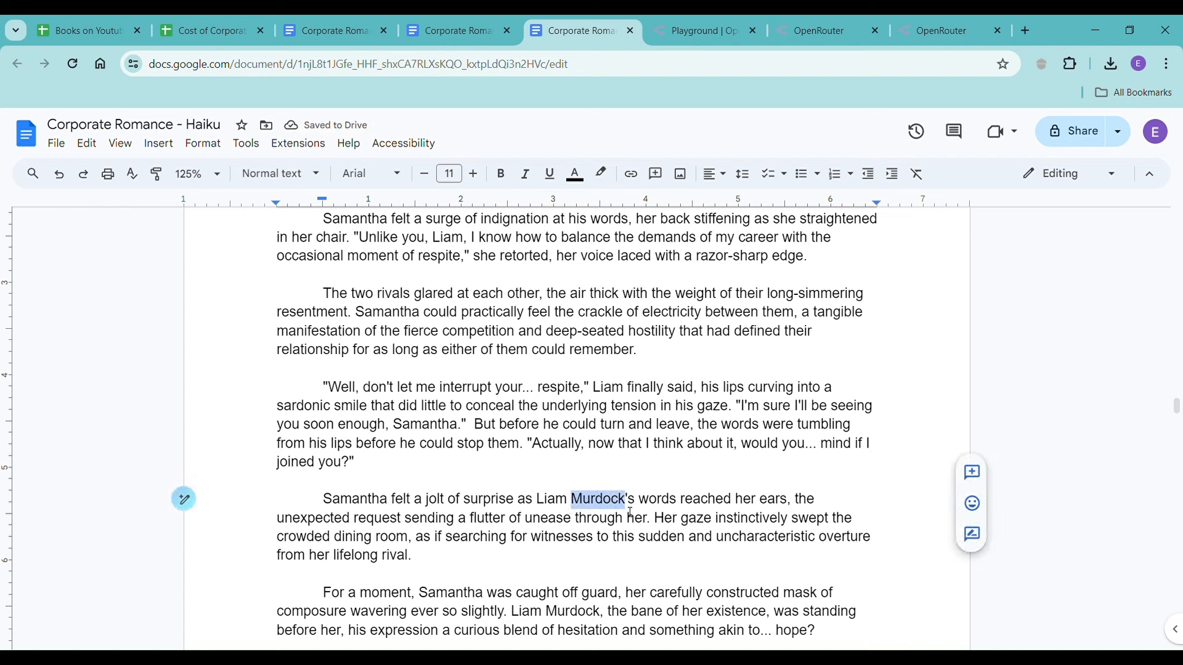
key(BackSpace)
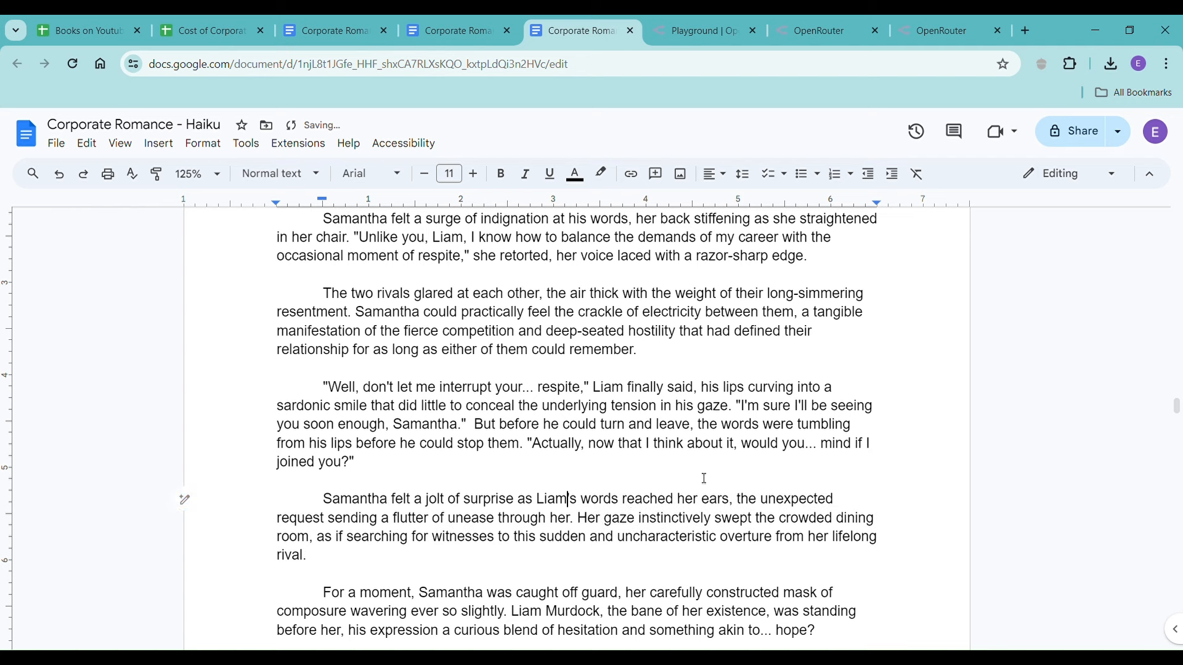
scroll(702, 479, down, 8)
scroll(717, 479, down, 10)
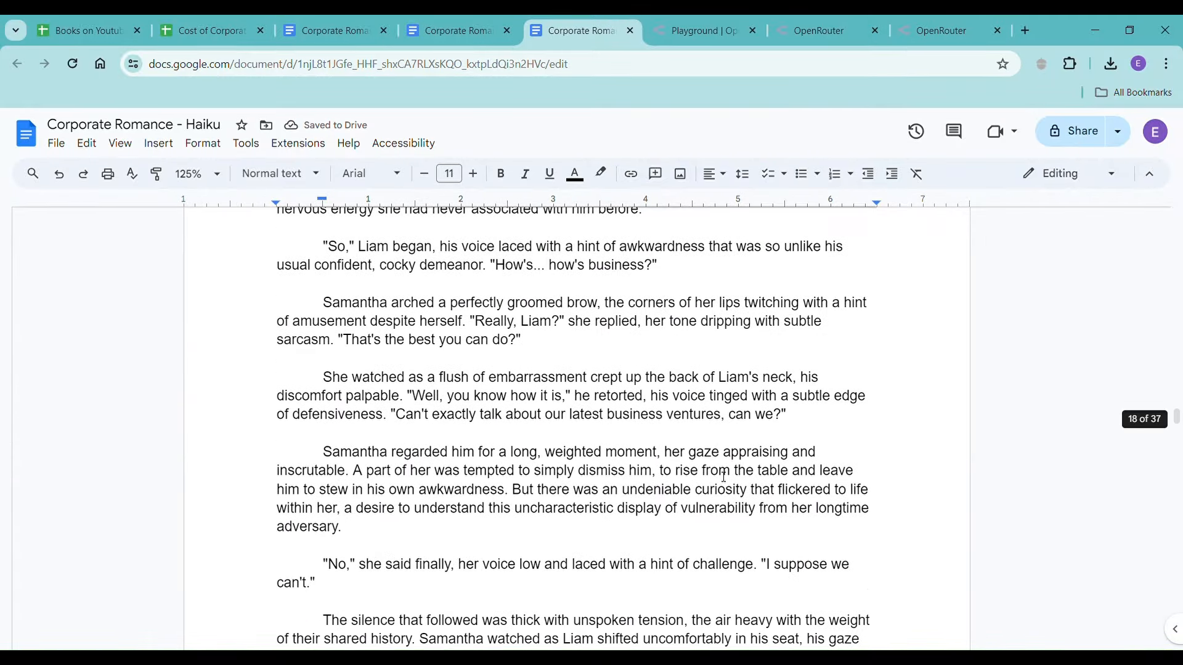
scroll(721, 476, down, 7)
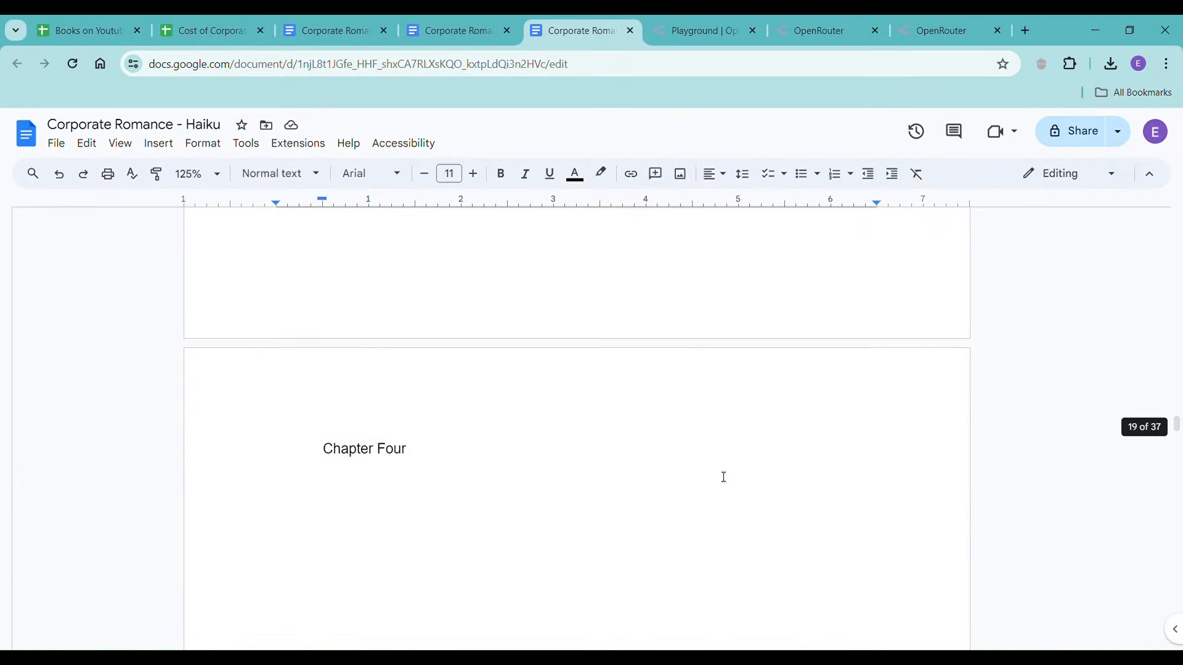
scroll(720, 476, up, 6)
click(380, 419)
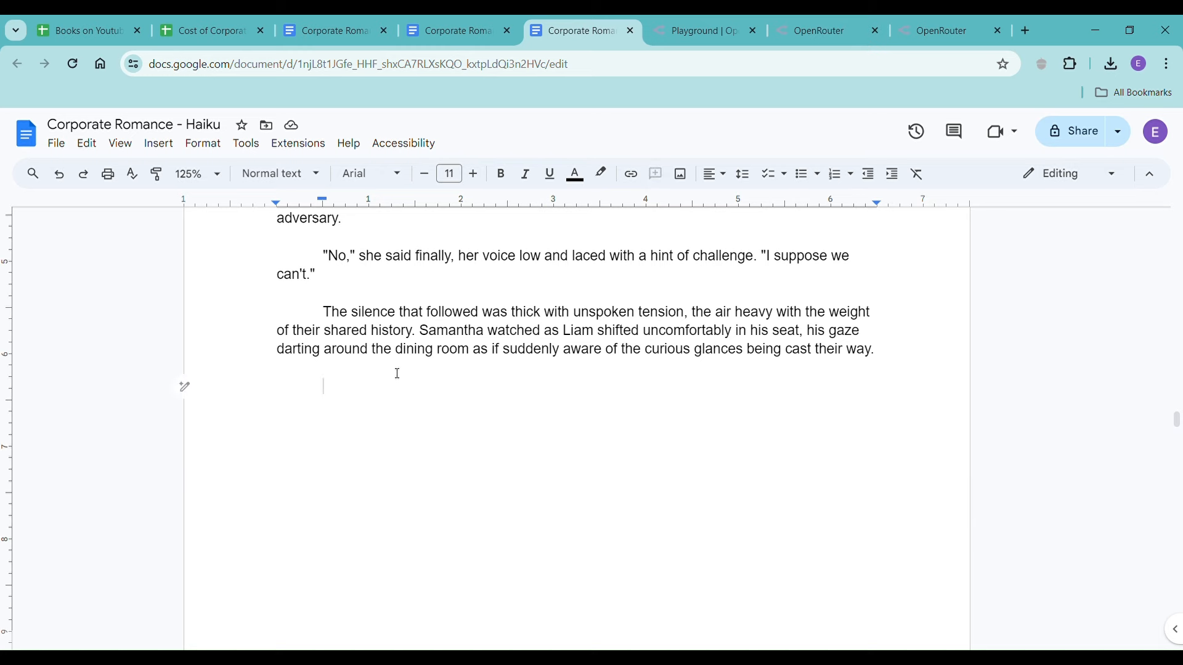
- Return to the OpenRouter playground, regenerate the reply to the Scene 3 prompt, and reload the page
click(458, 37)
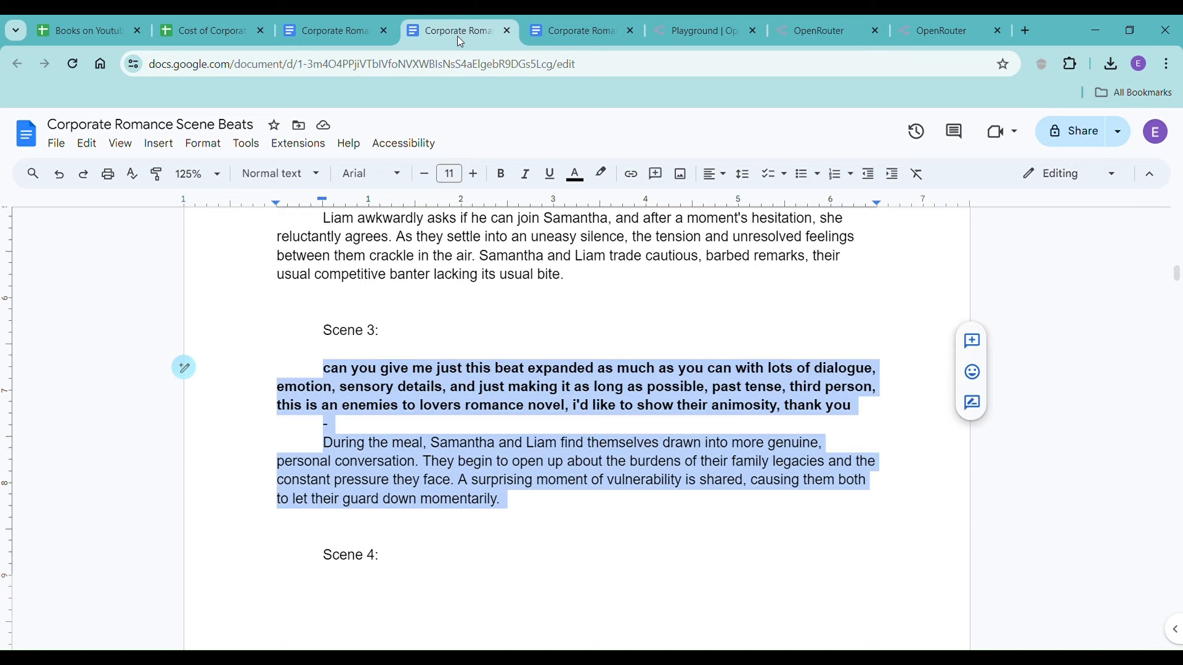
click(678, 29)
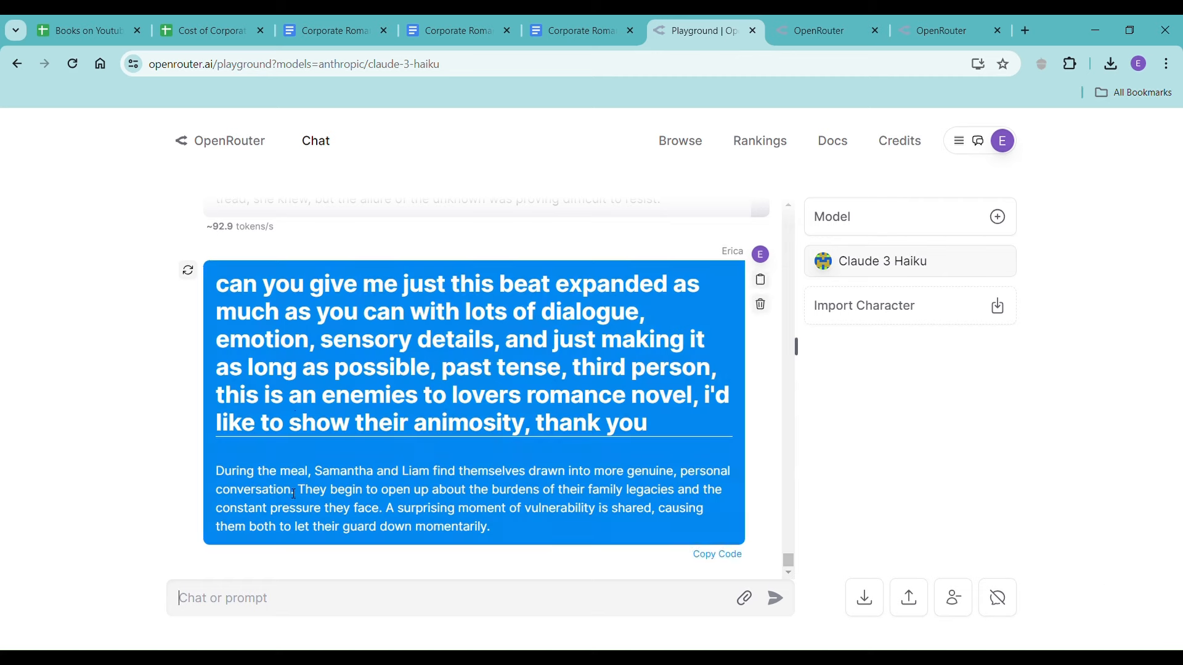
click(188, 270)
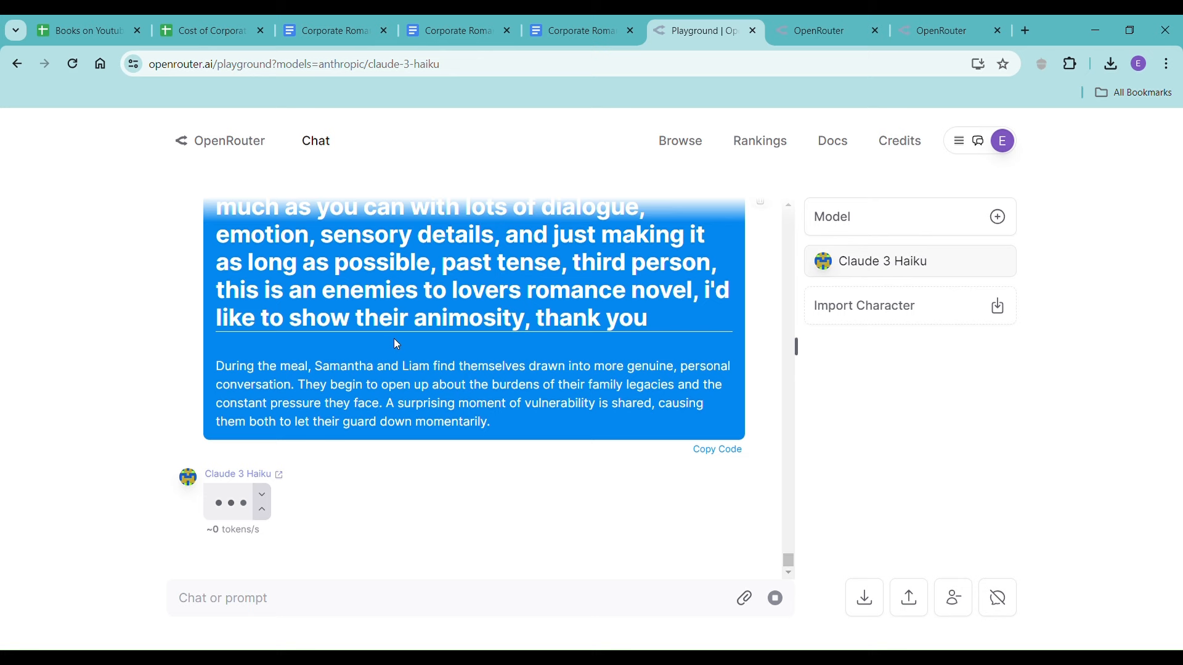
click(476, 71)
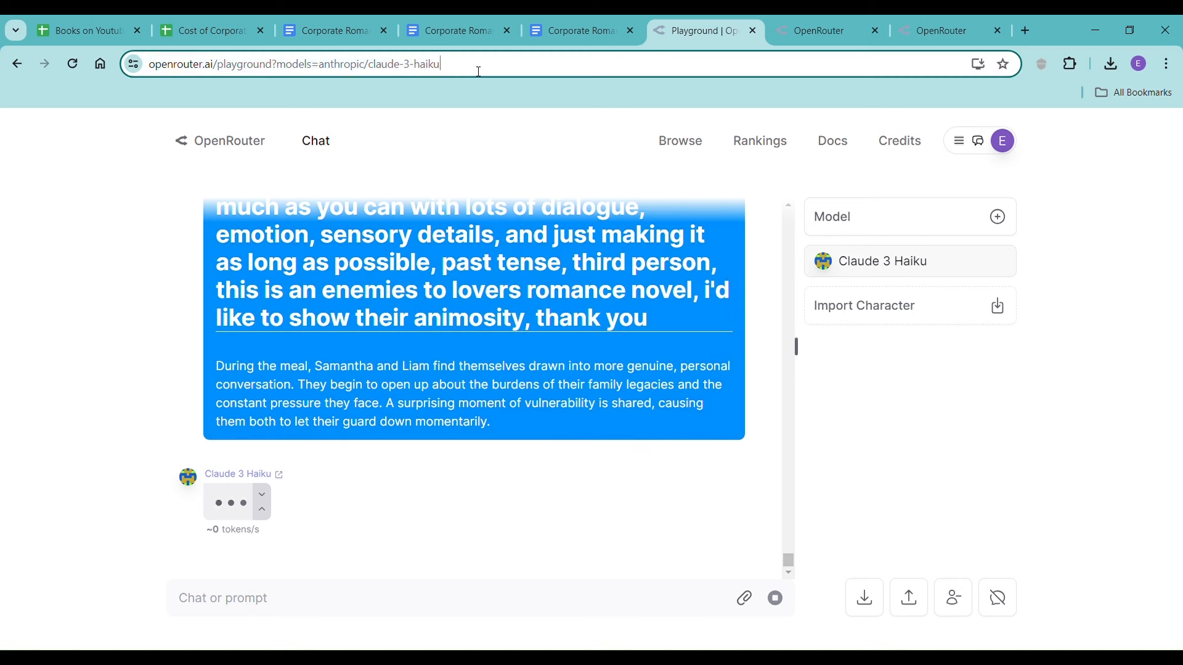
key(Return)
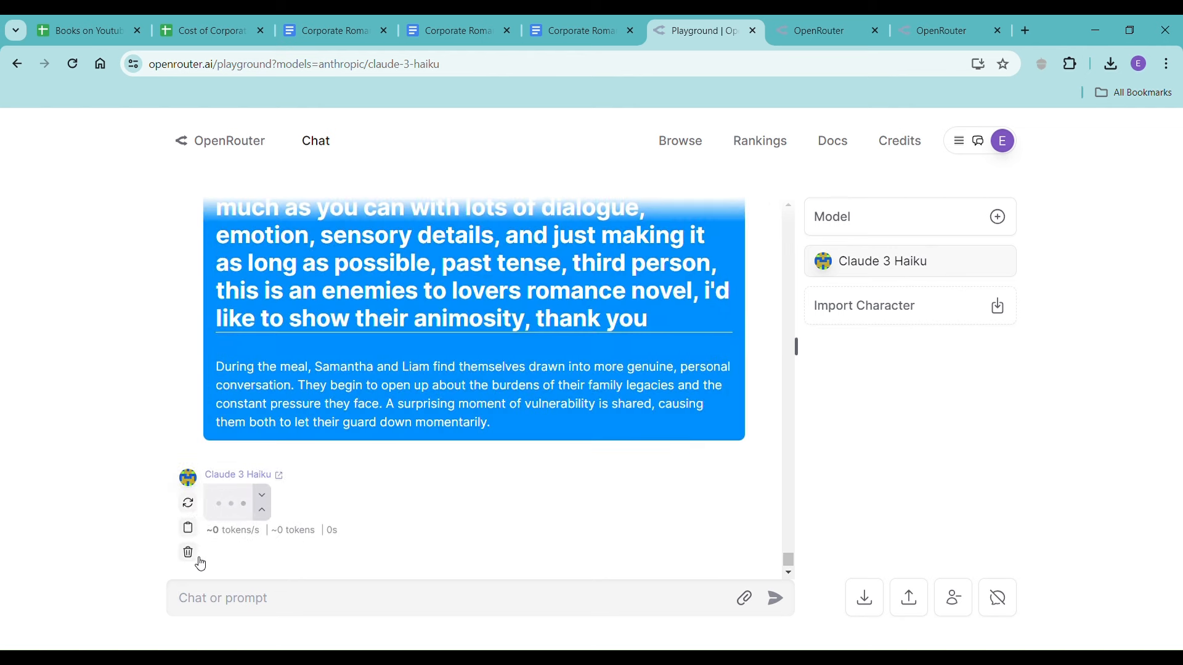
- Delete Haiku's empty reply from the chat, copy the Scene 3 prompt message, and remove that message too
click(192, 558)
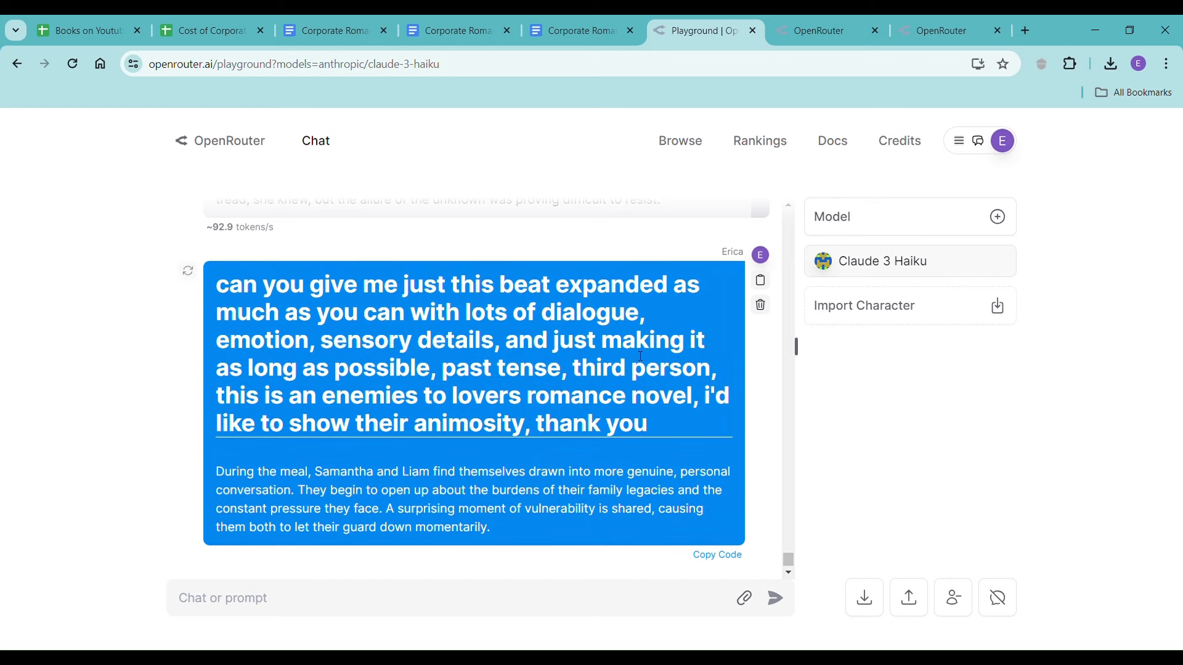
click(763, 284)
click(761, 307)
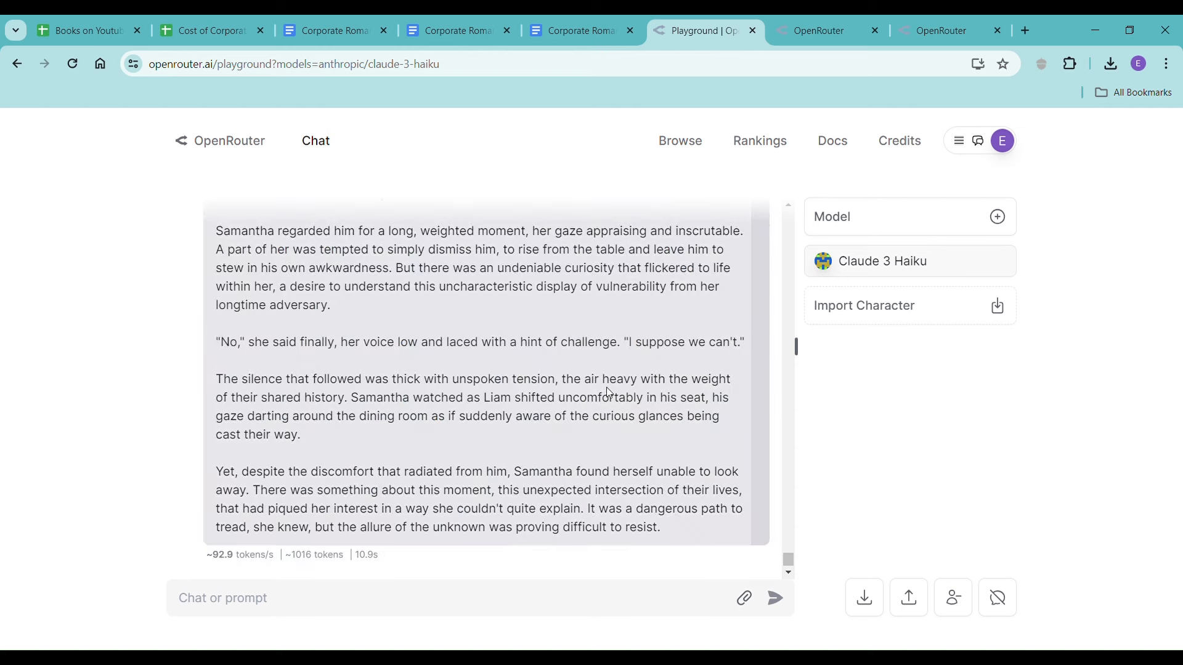
- Resubmit the Scene 3 prompt with its "During the meal" beat to Haiku and read through the generated scene
click(384, 608)
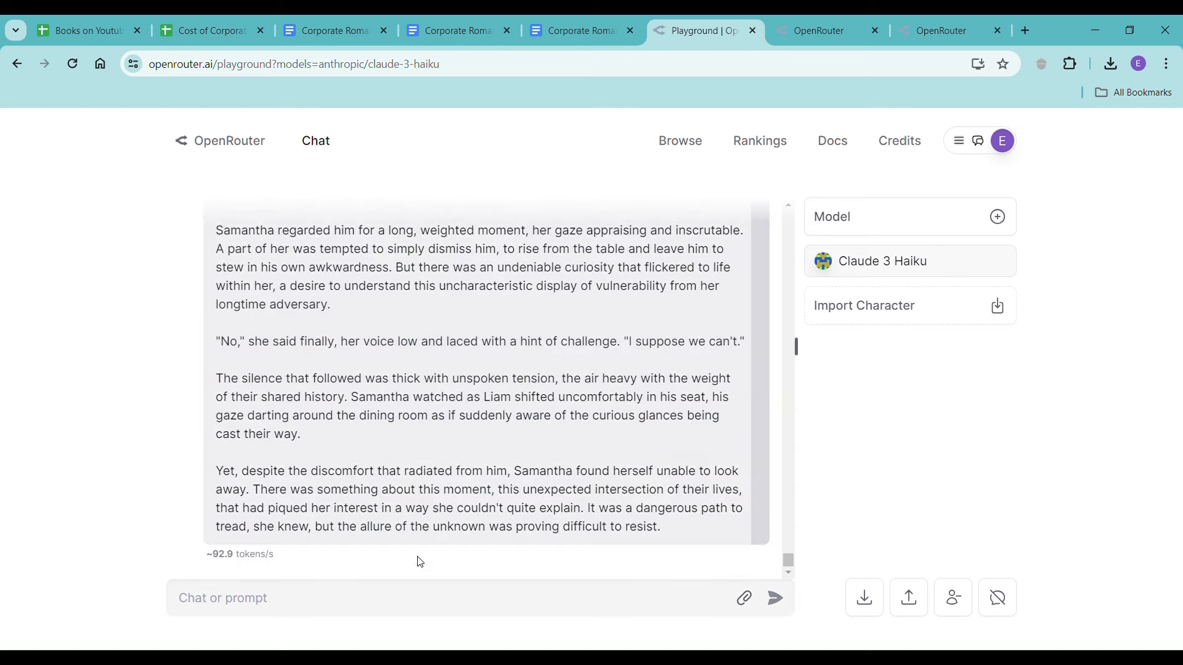
key(ctrl+v)
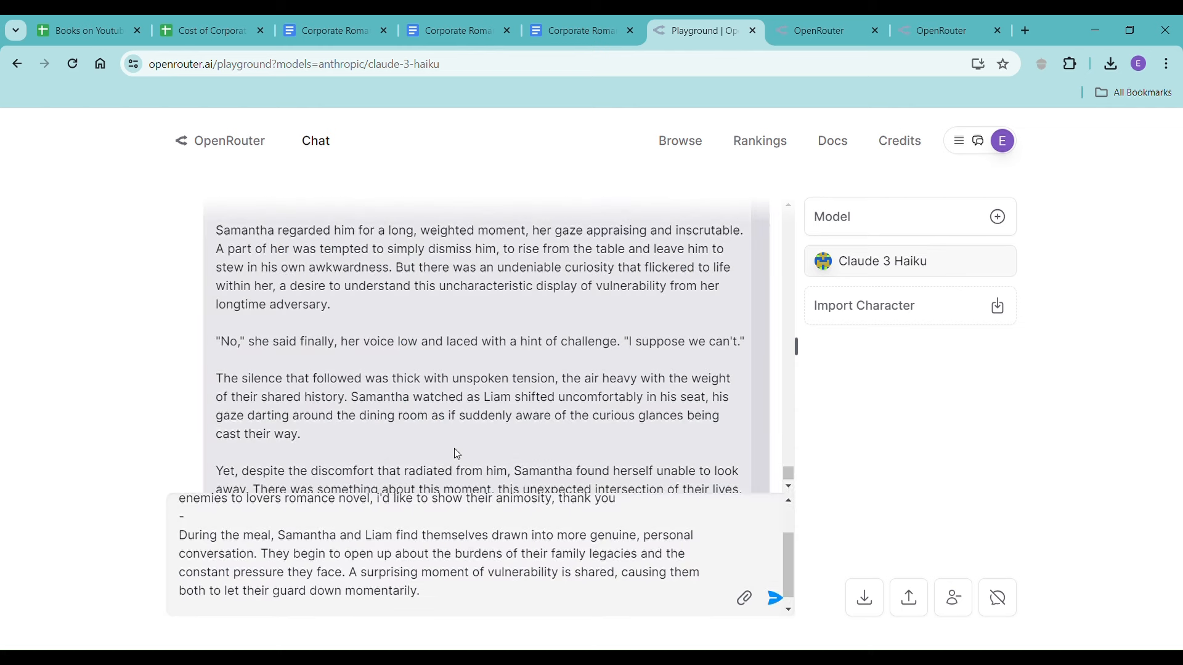
key(Return)
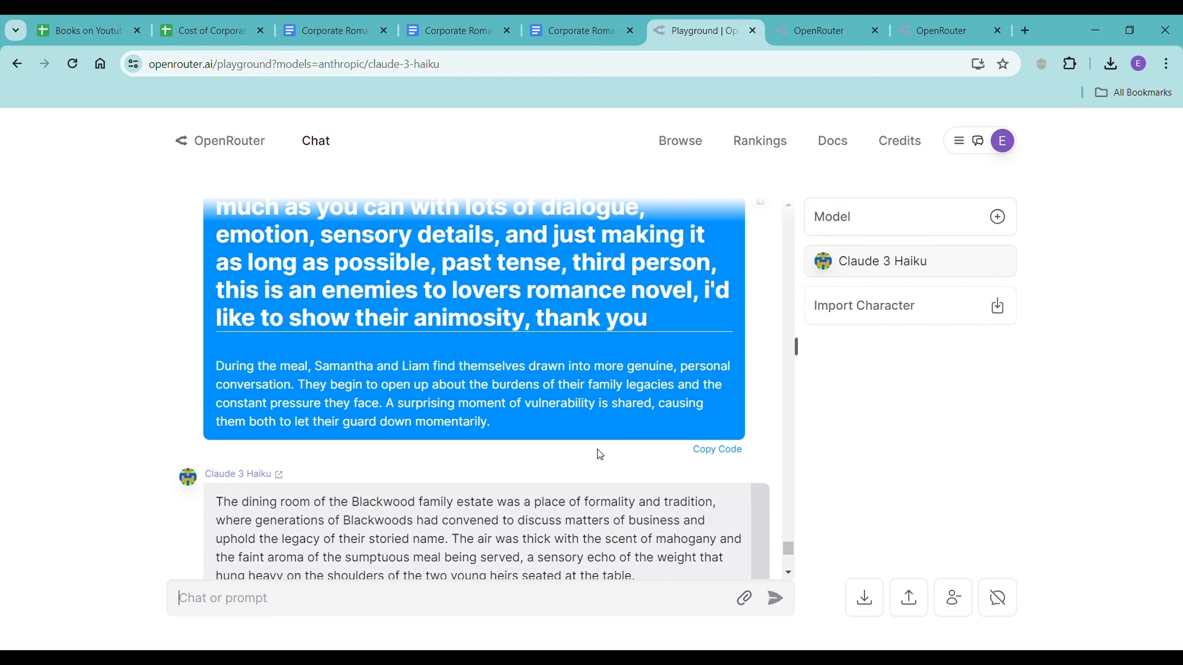
scroll(616, 461, down, 5)
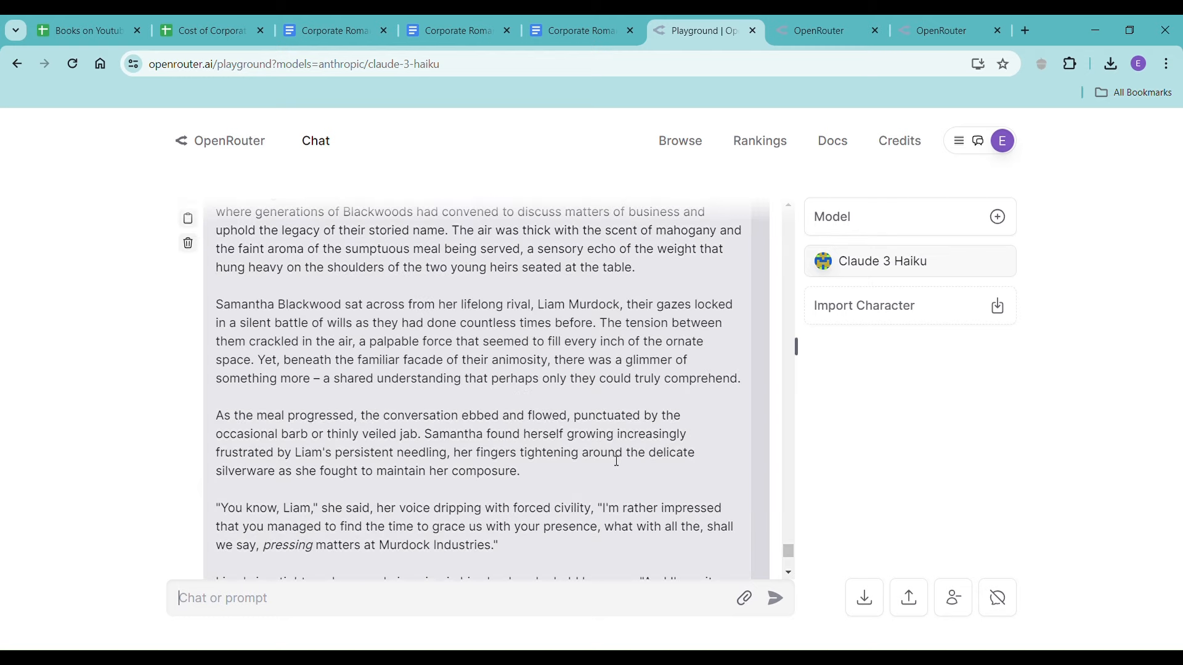
scroll(616, 461, down, 3)
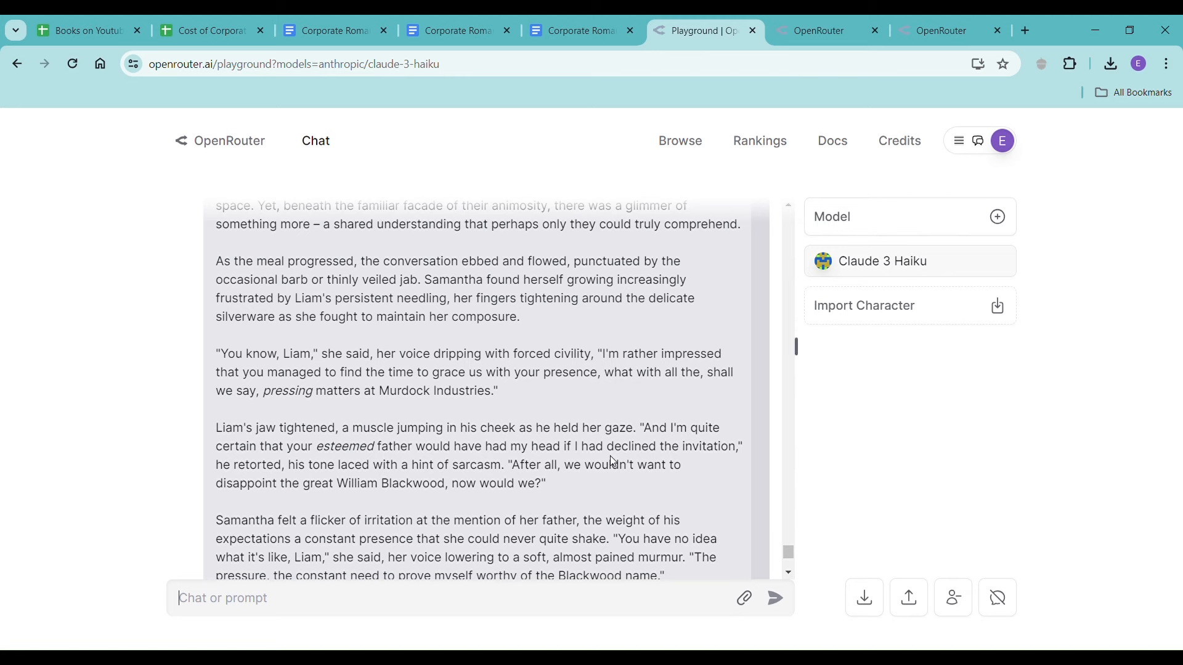
scroll(614, 462, down, 1)
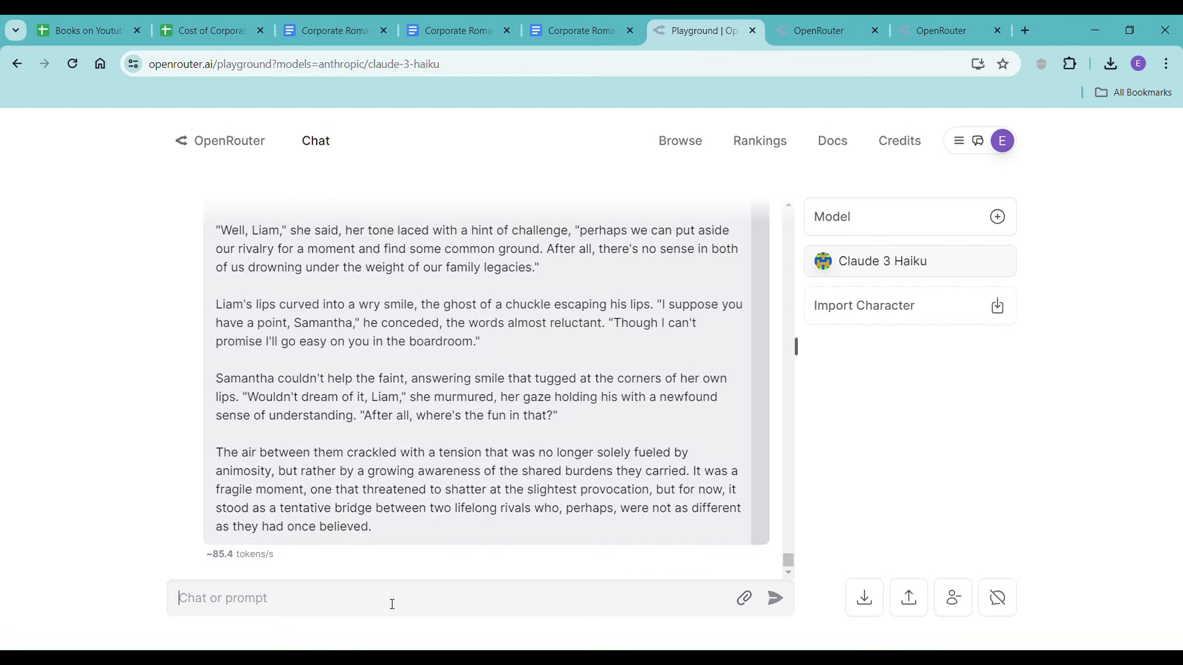
- Send "please revise, they are in neutral territory, the Oak Room, it's a restaurant. They aren't at either of their houses." and stop the reply
text(please revies)
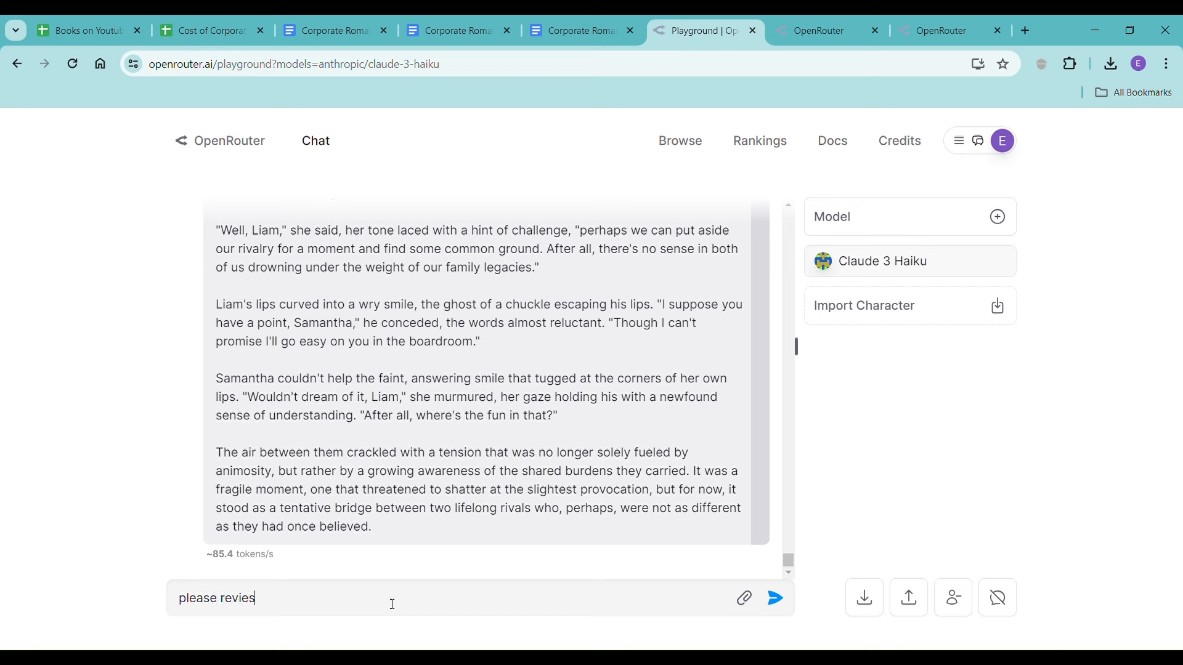
key(BackSpace)
key(BackSpace)
text(se, they are)
text( in nuetr)
text(al)
key(BackSpace)
key(BackSpace)
key(BackSpace)
key(BackSpace)
key(BackSpace)
key(BackSpace)
text(eurtral)
key(BackSpace)
key(BackSpace)
key(BackSpace)
key(BackSpace)
key(BackSpace)
text(tral territory, t)
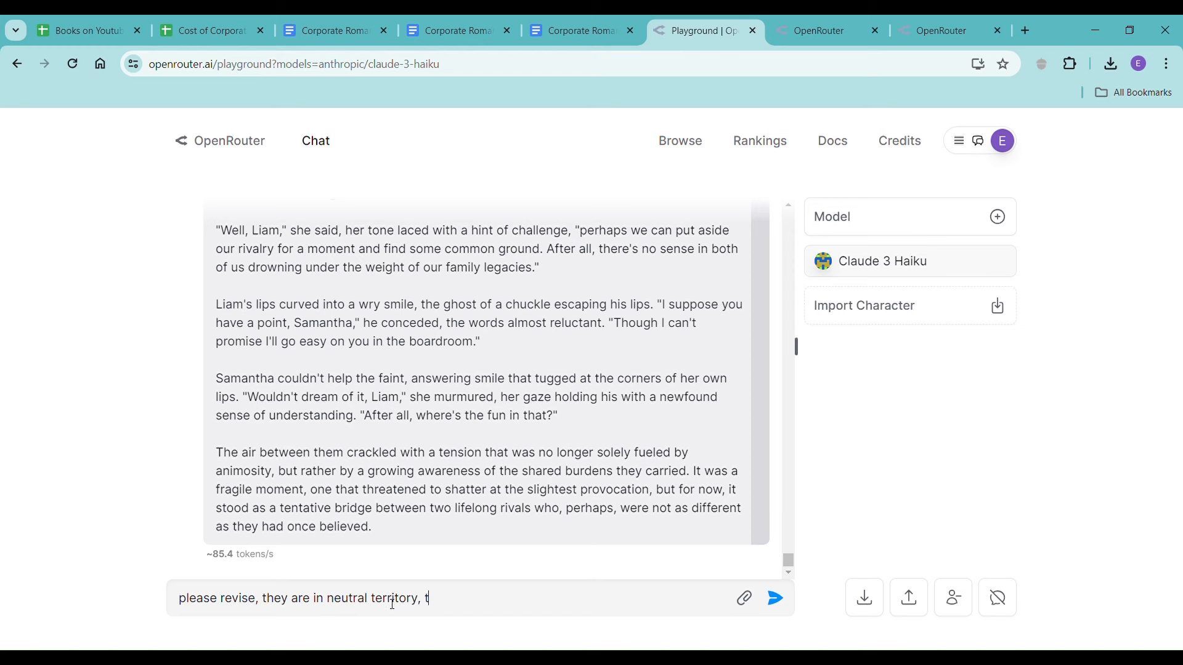
text(he Oak Room, it's a restaurant)
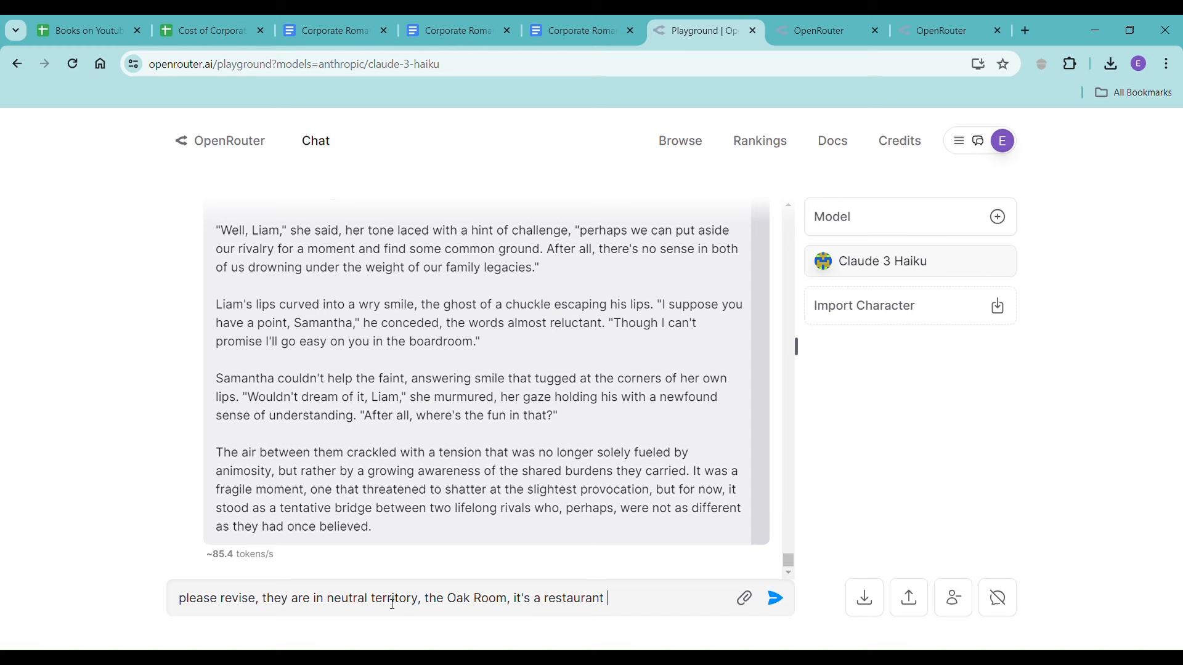
text(. They aren't at either of their houses)
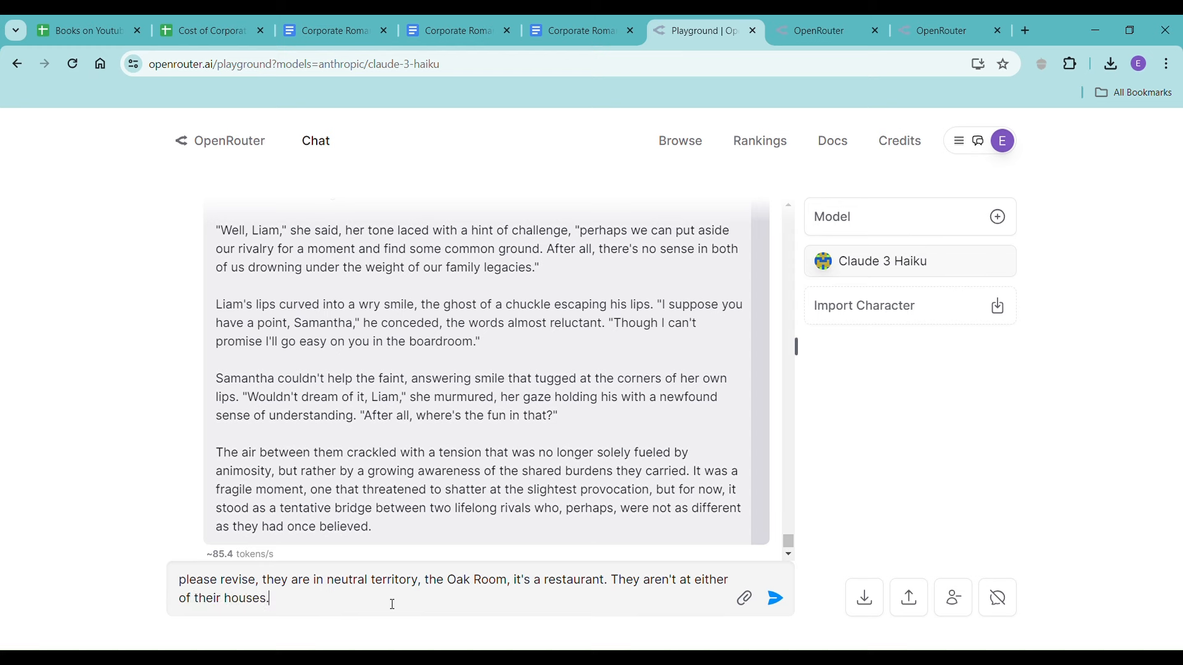
text(.)
key(Return)
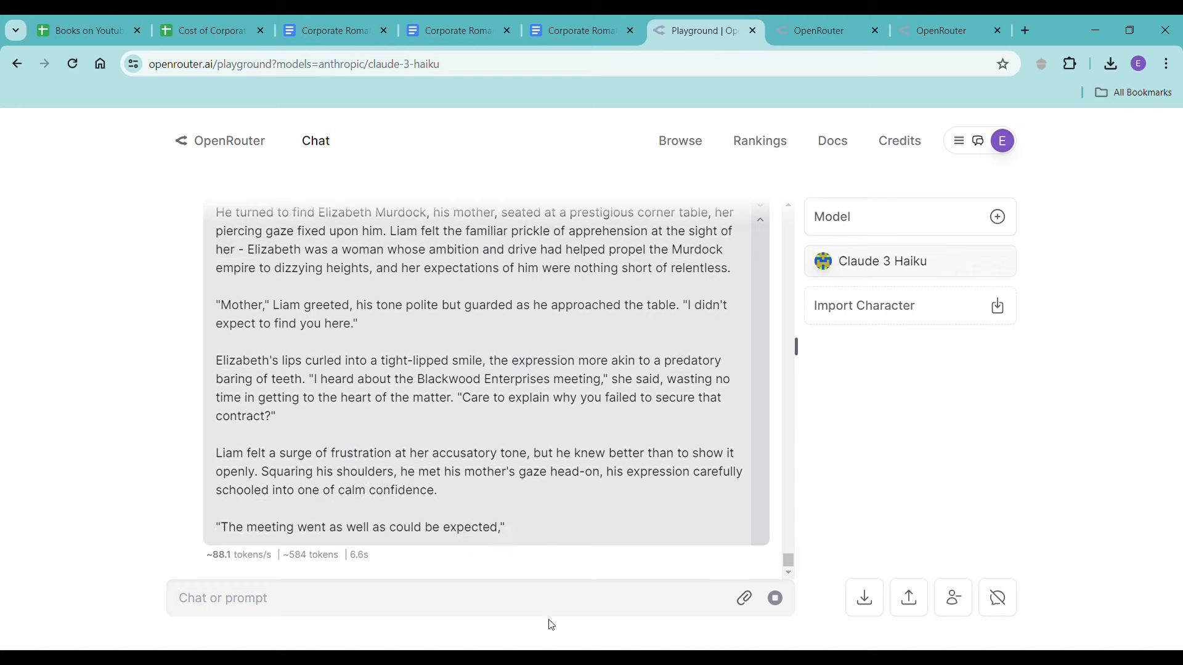
click(775, 598)
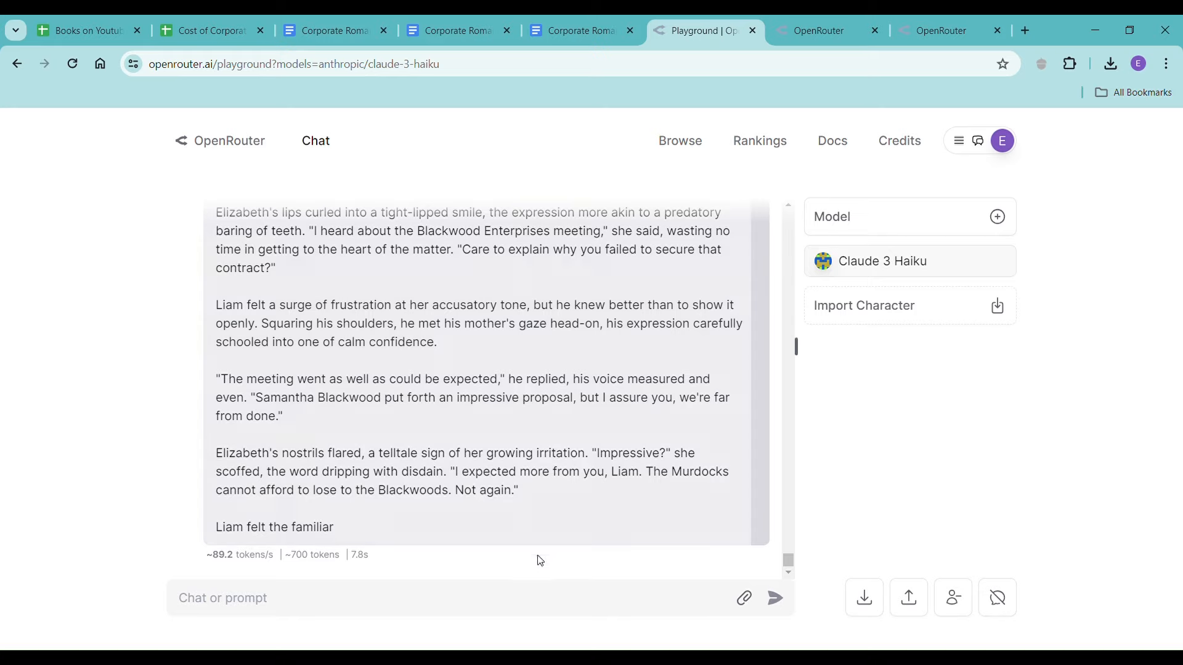
- Copy the novel document's Chapter Three from its heading through the last written paragraph and return to the OpenRouter playground
click(575, 30)
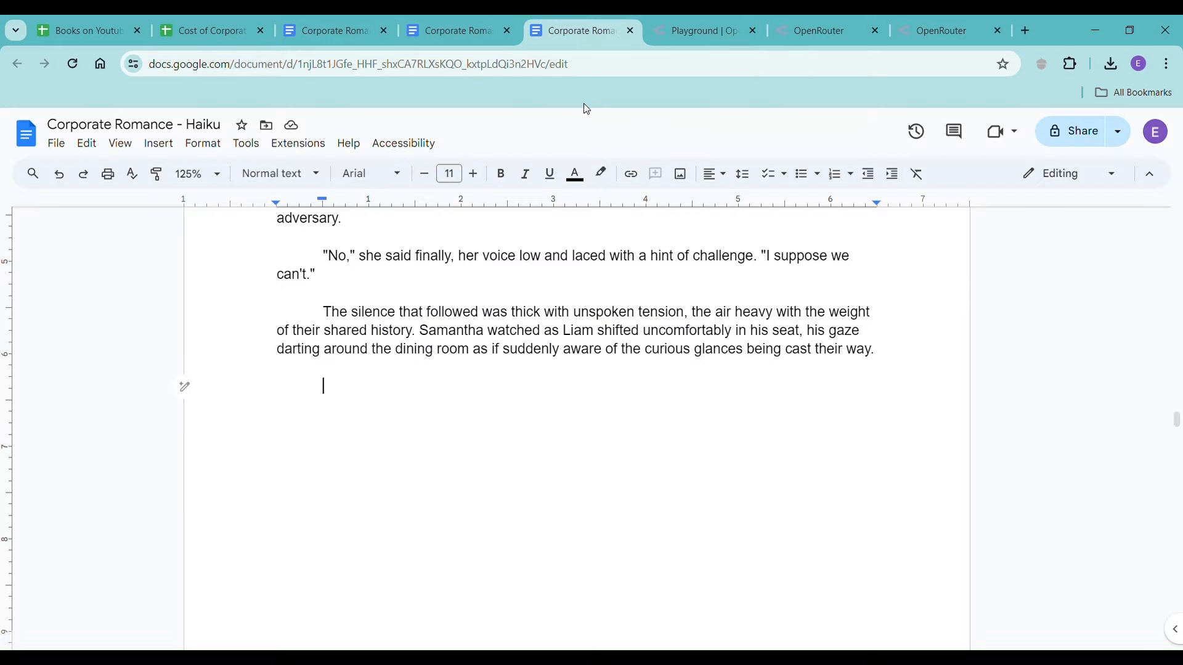
scroll(510, 430, up, 5)
scroll(461, 419, up, 15)
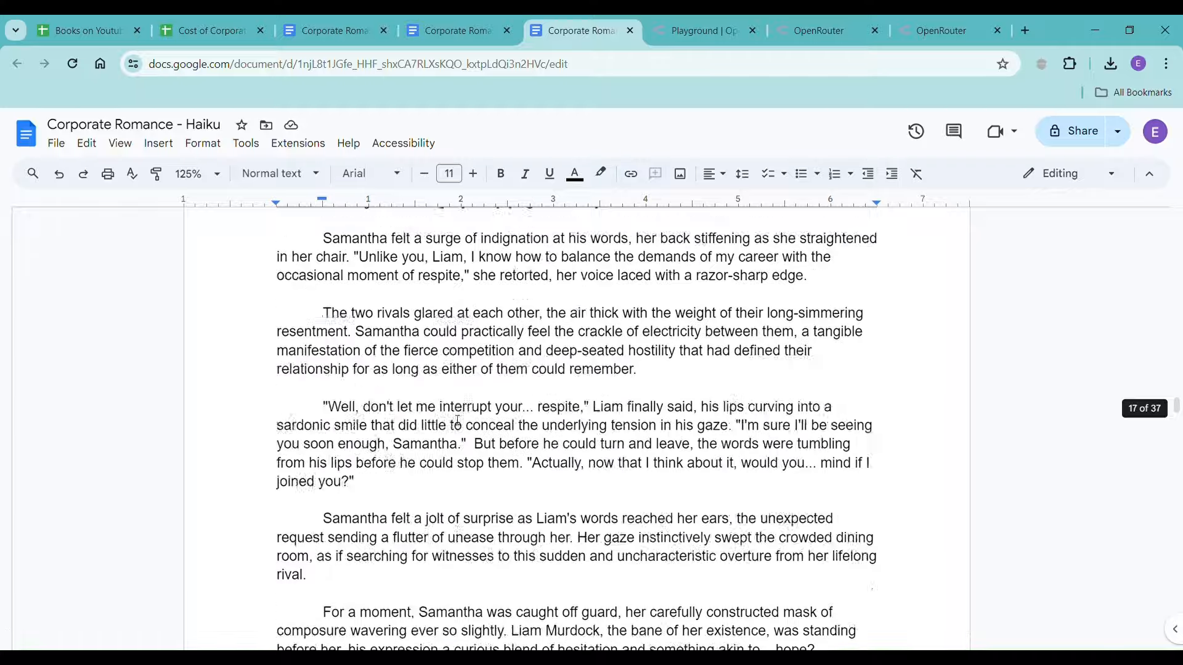
scroll(406, 477, up, 12)
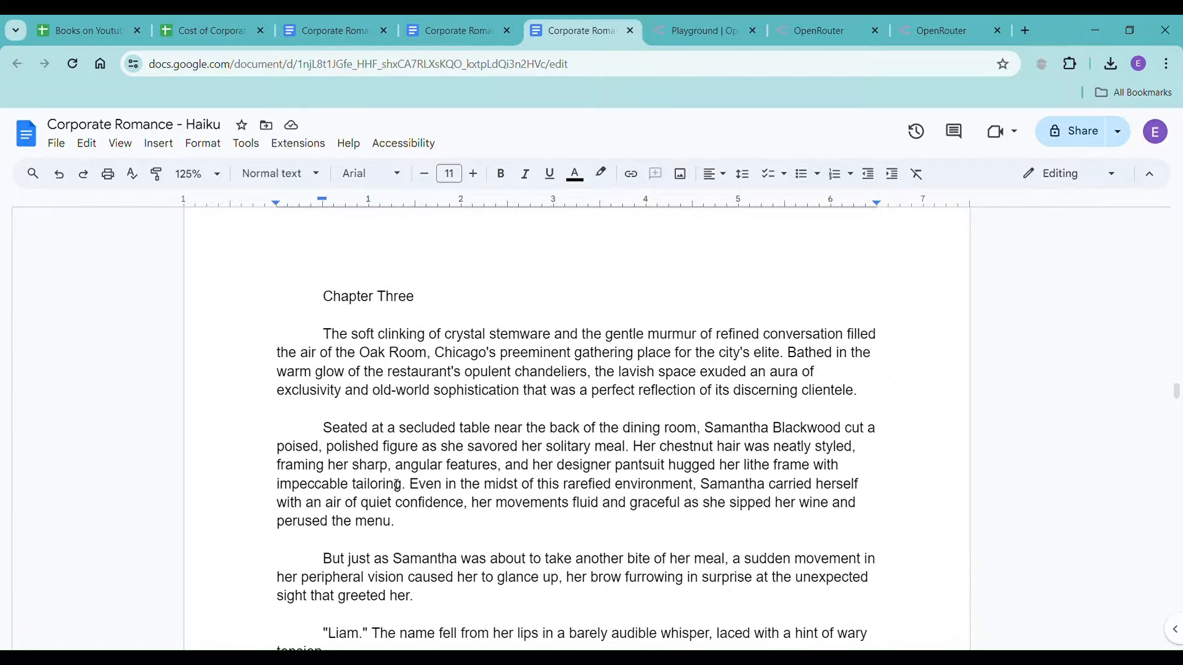
drag(311, 302, 652, 478)
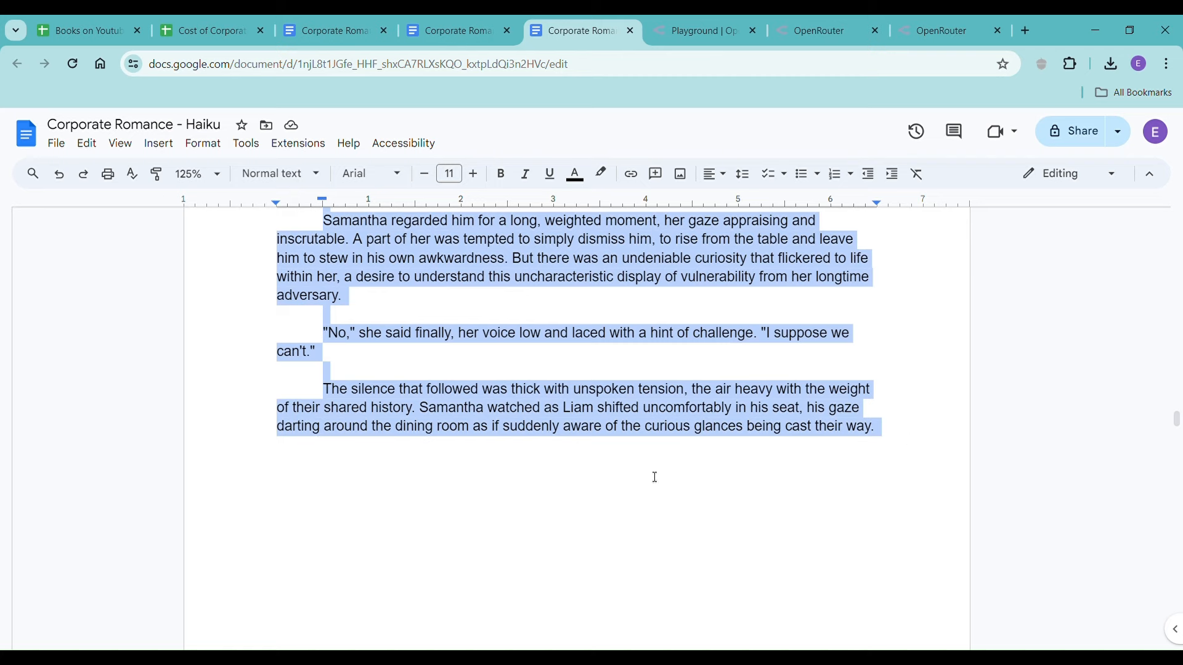
click(565, 483)
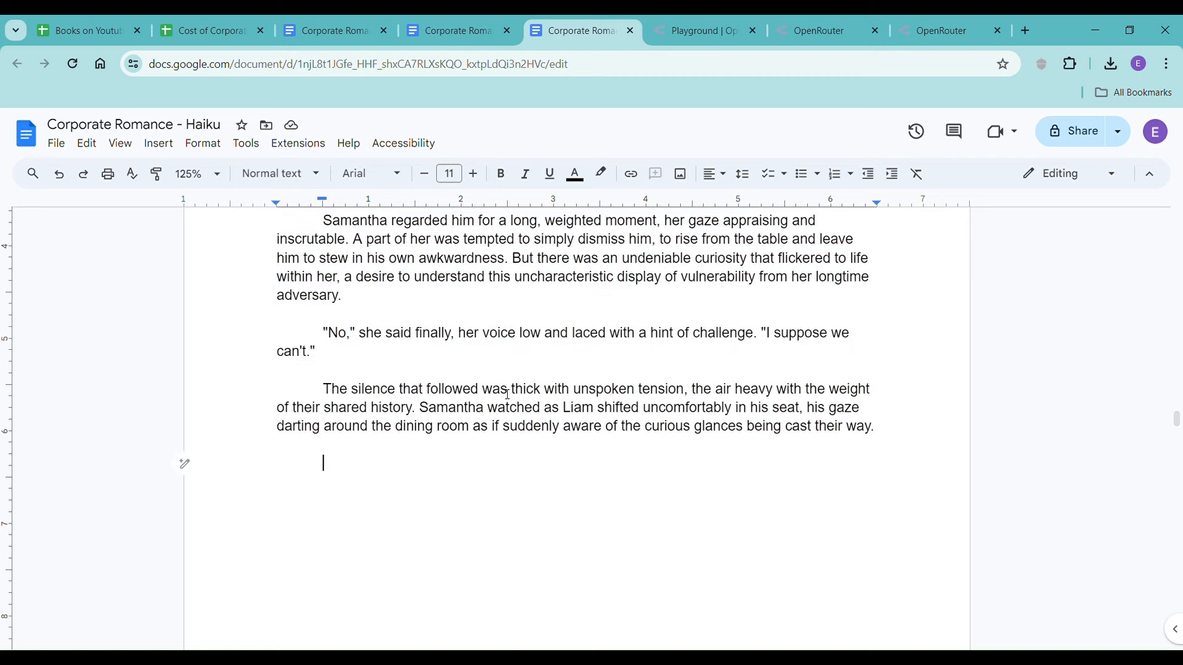
click(696, 29)
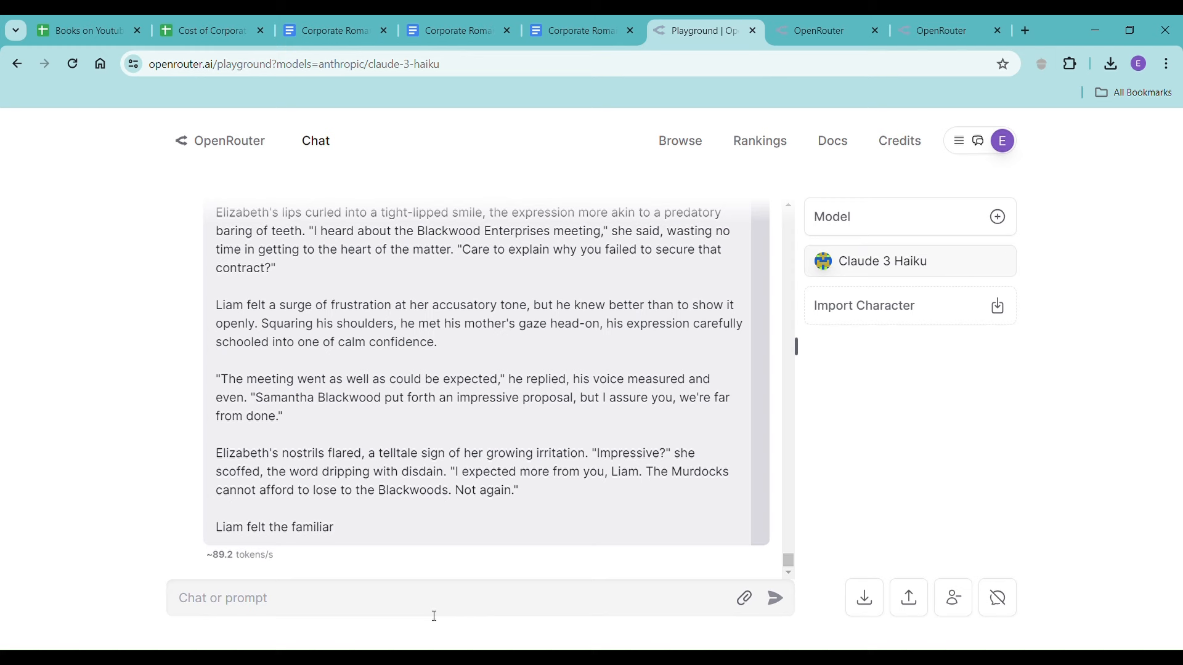
- Prompt Haiku with "please continue this chapter, they move off business and start having a personal conversation for once-" followed by the copied Chapter Three text
text(please continue)
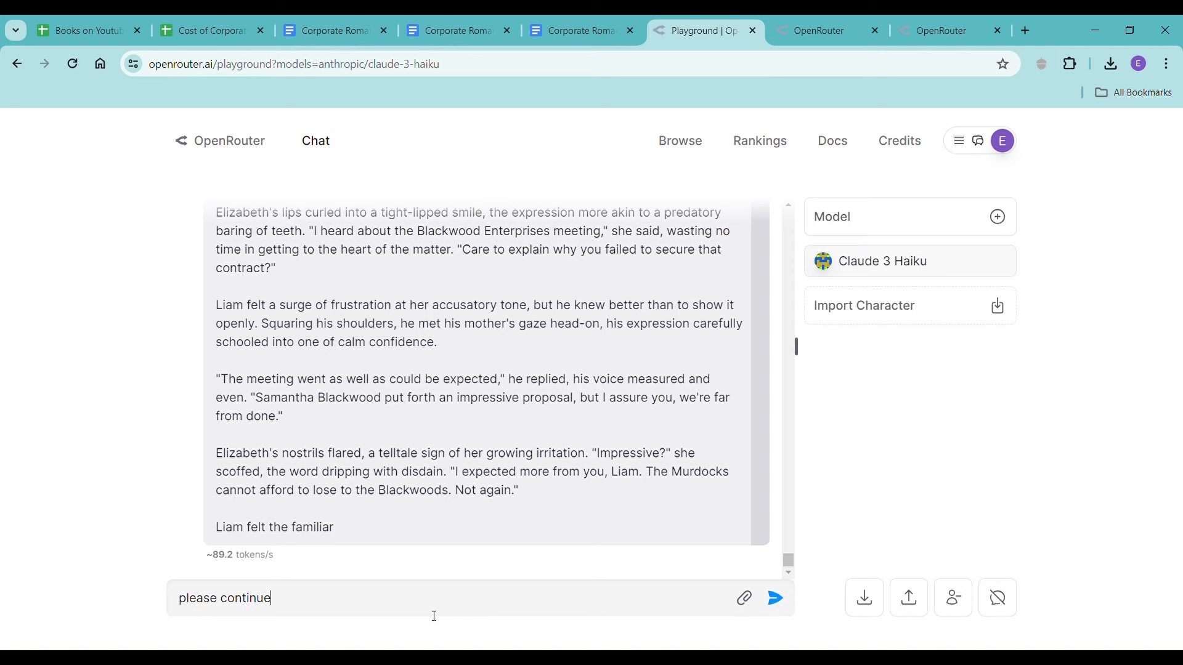
text( this chapter, they move )
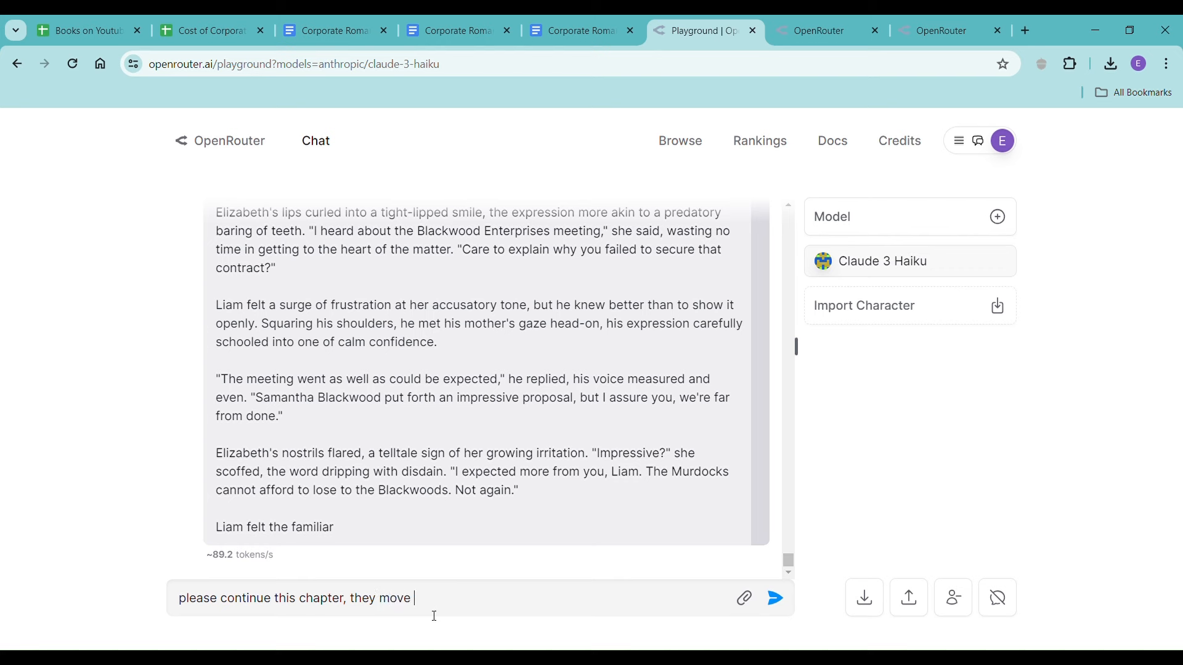
text(off business and start havin)
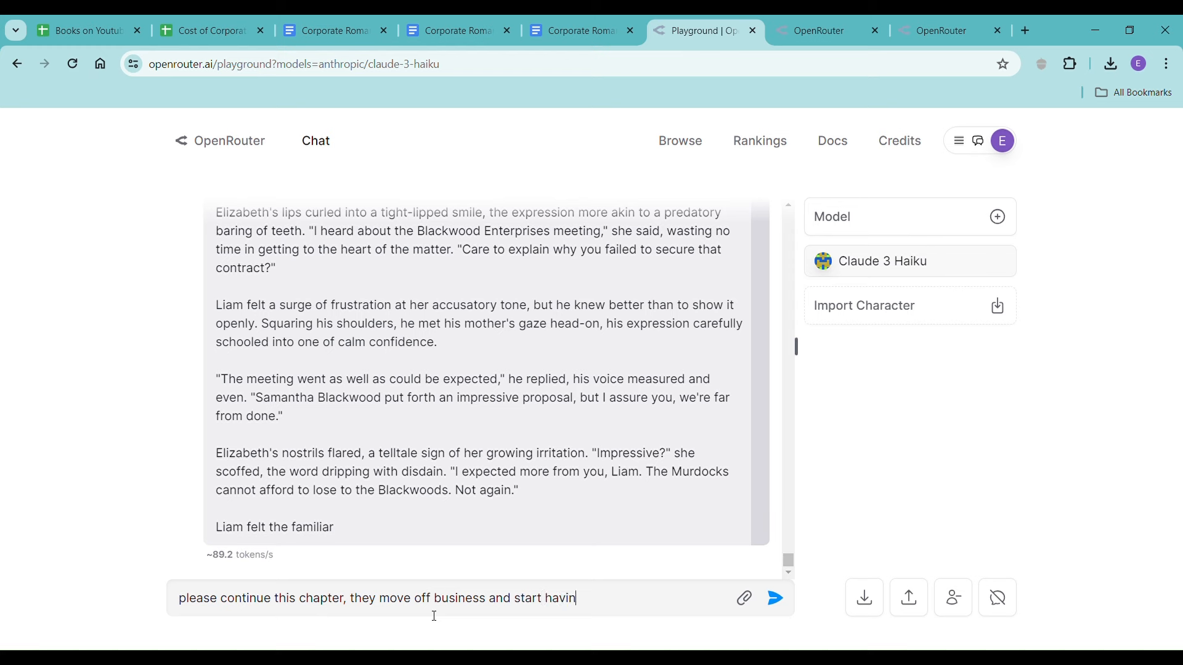
text(g a personal conversation or)
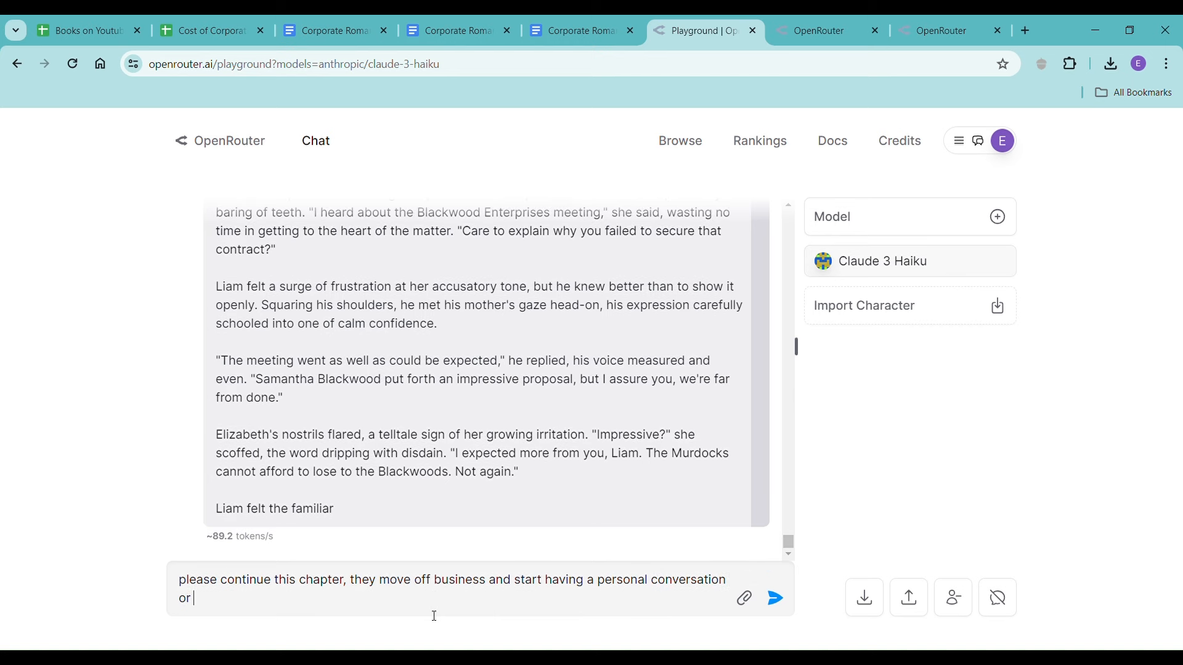
key(BackSpace)
key(BackSpace)
text(for once-)
key(ctrl+v)
key(Return)
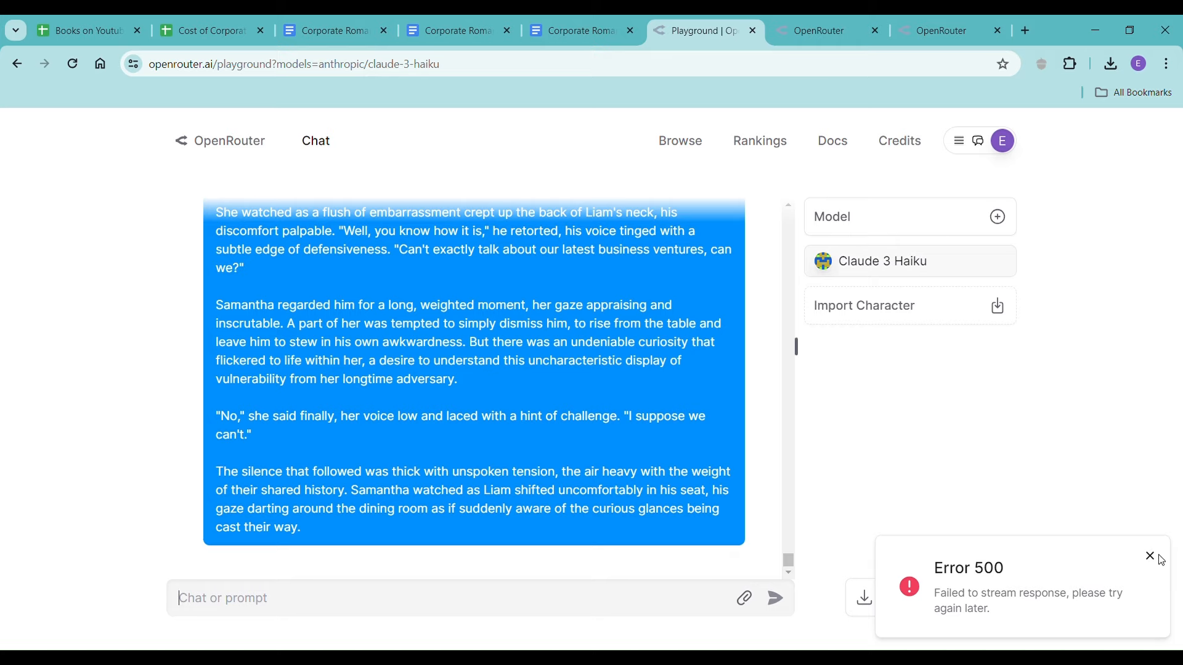
- Dismiss the streaming error and resubmit the chapter-continuation prompt to Haiku
click(1151, 557)
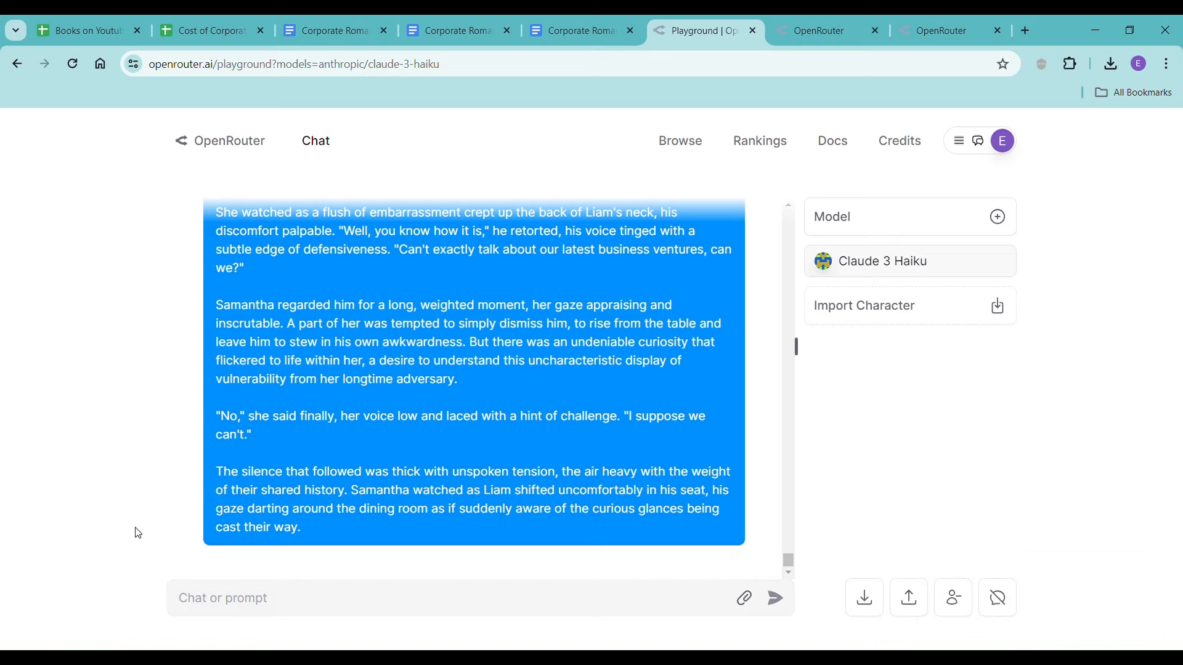
scroll(361, 402, up, 15)
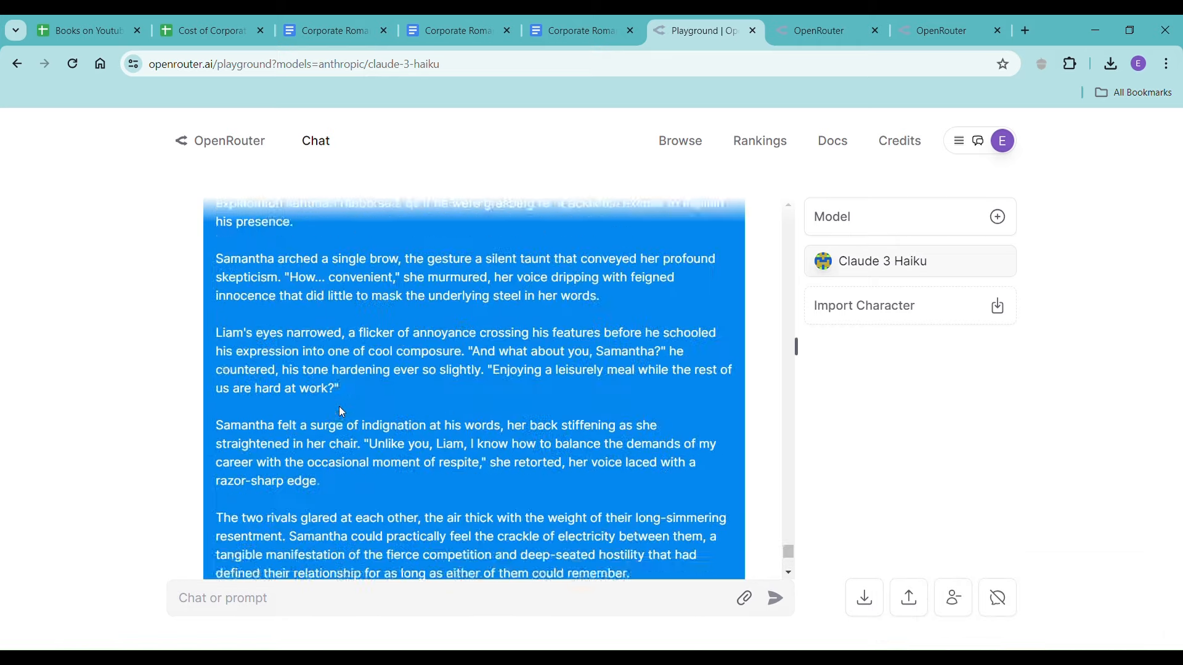
scroll(342, 411, up, 15)
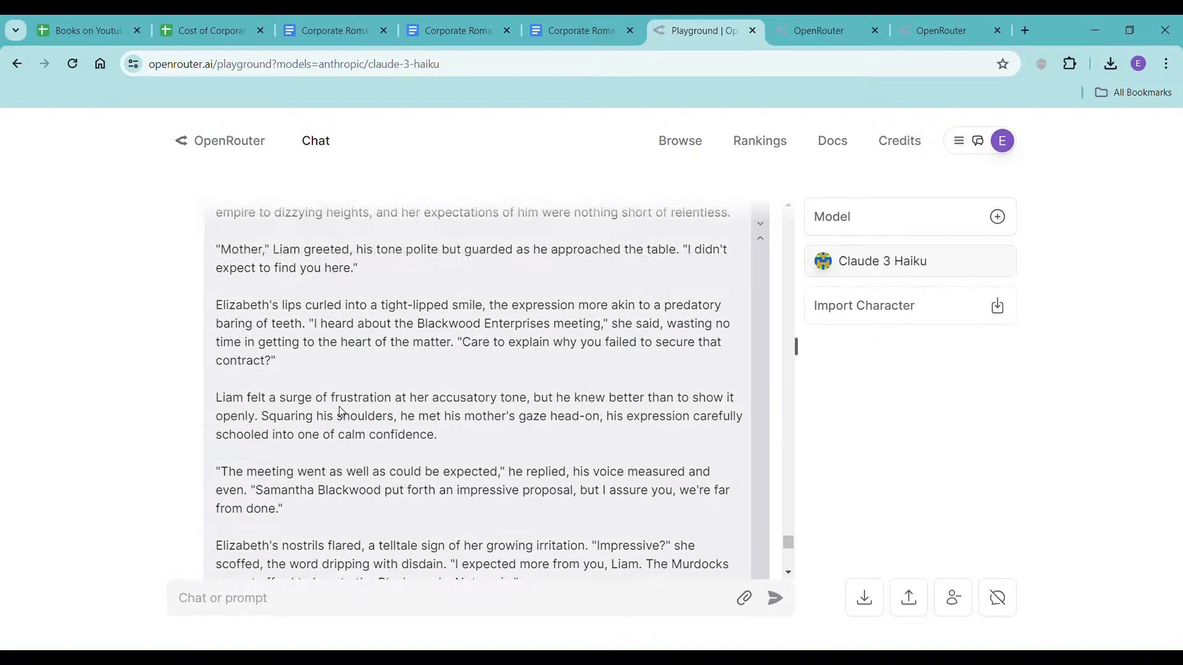
scroll(343, 411, up, 10)
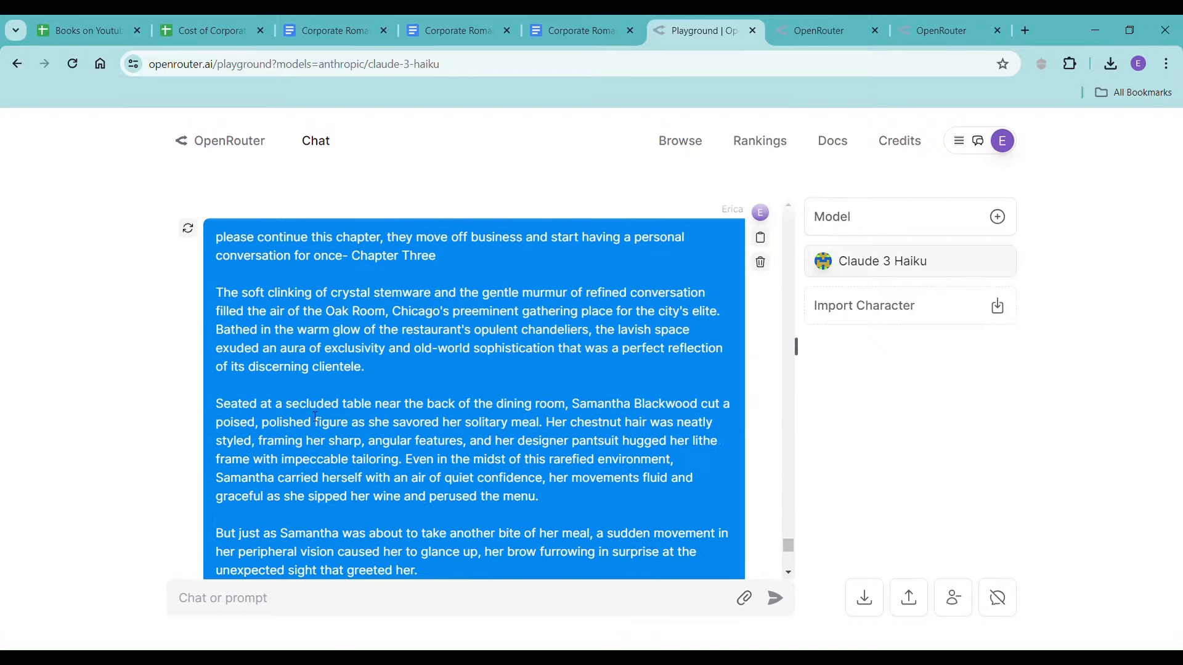
click(189, 229)
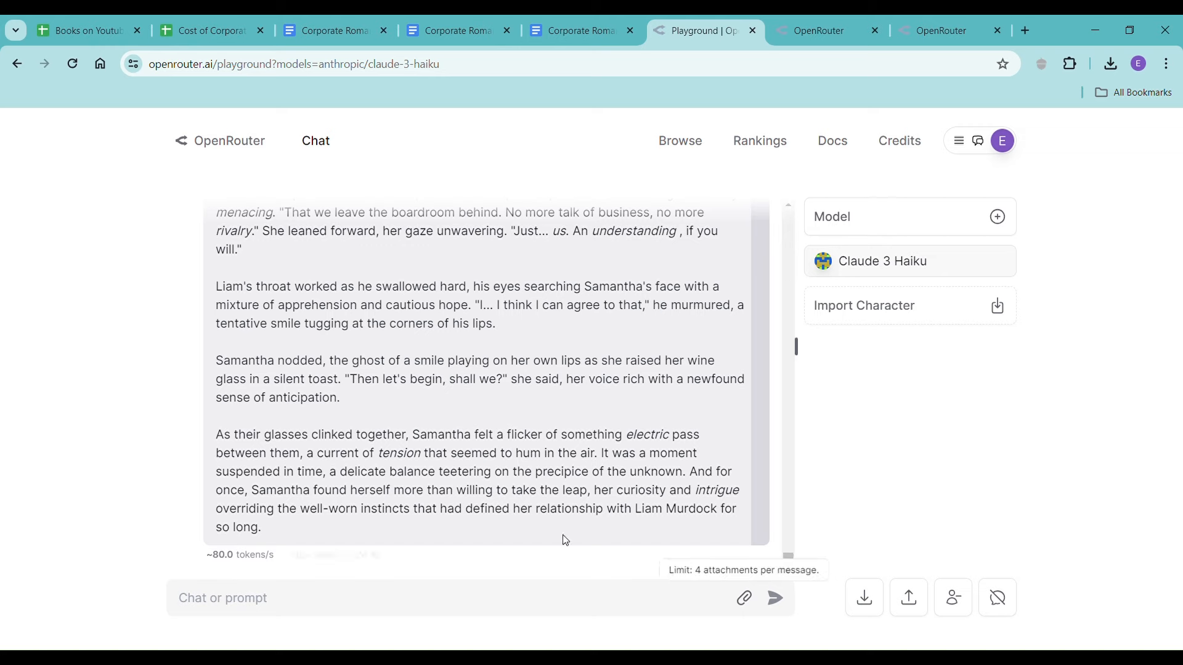
- Read through Haiku's continuation of the Oak Room dinner, checking the personal conversation and the italicized words
scroll(530, 430, up, 6)
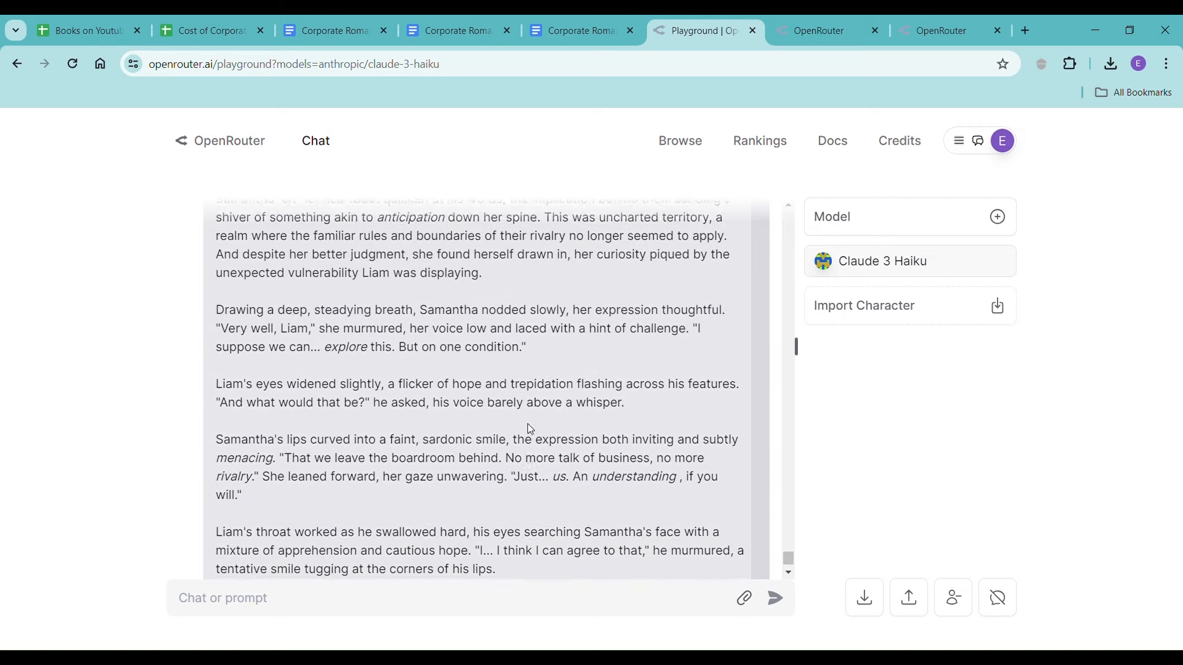
scroll(530, 429, up, 4)
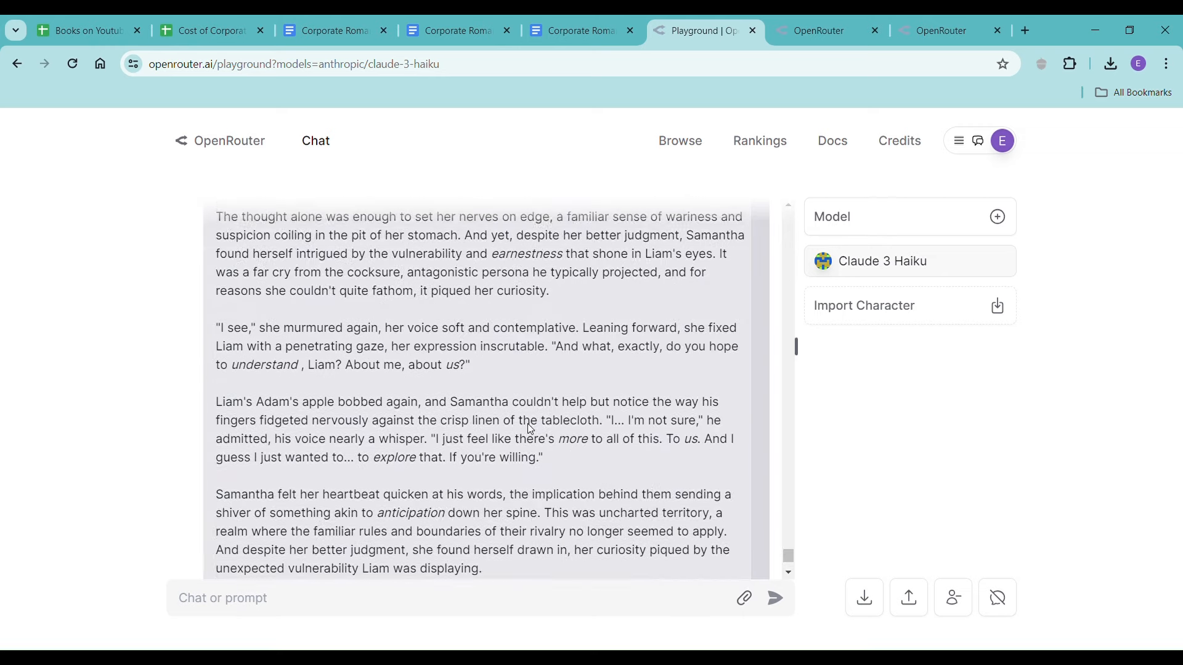
scroll(545, 409, up, 3)
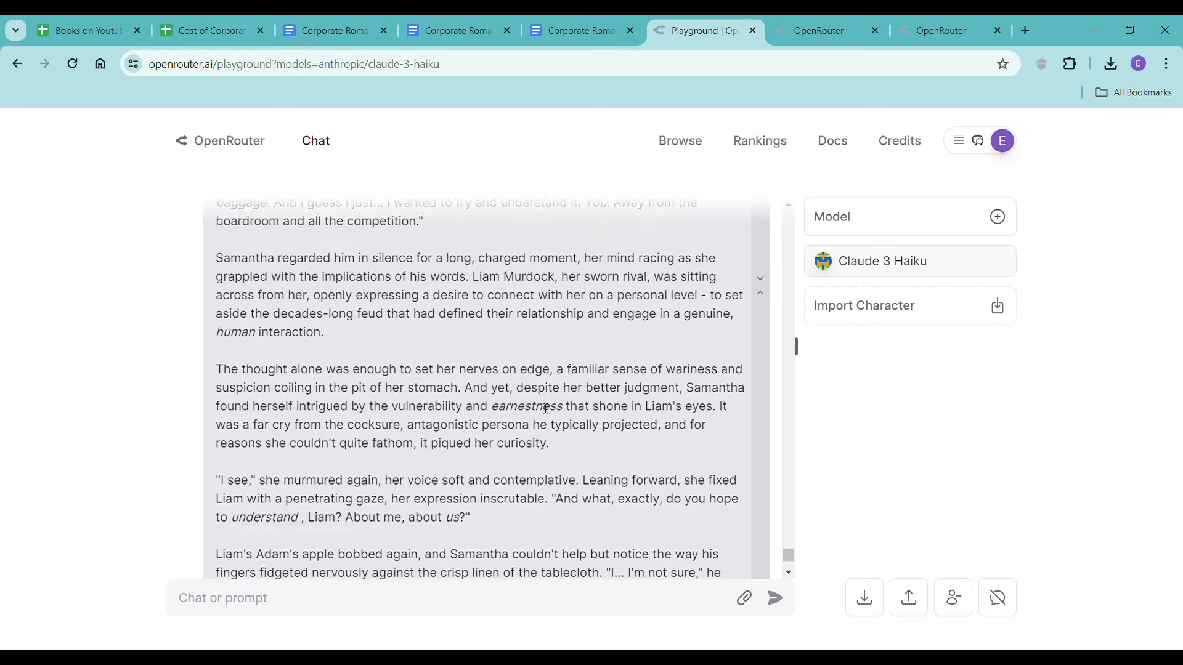
scroll(538, 406, down, 10)
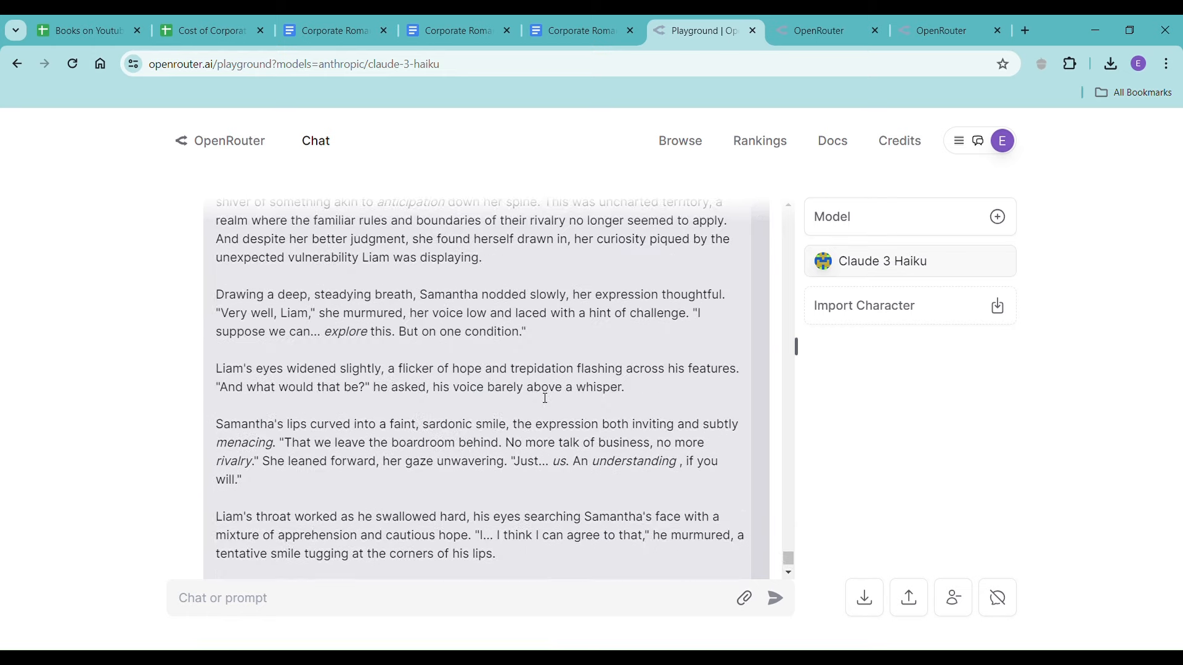
click(408, 595)
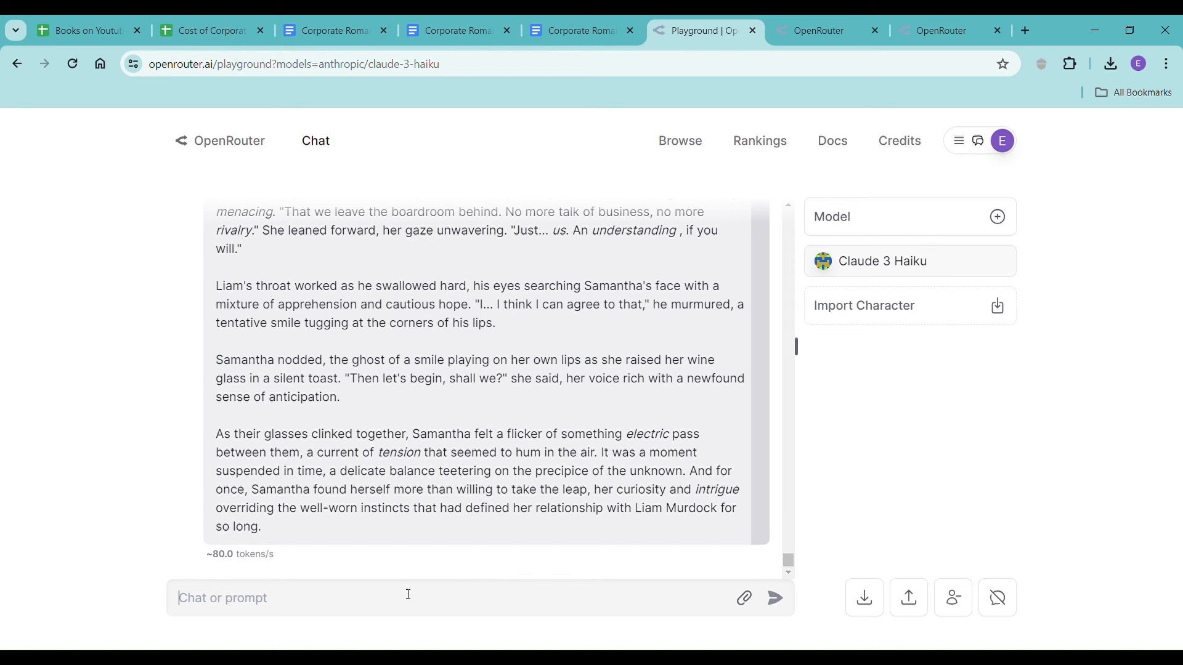
scroll(456, 468, up, 5)
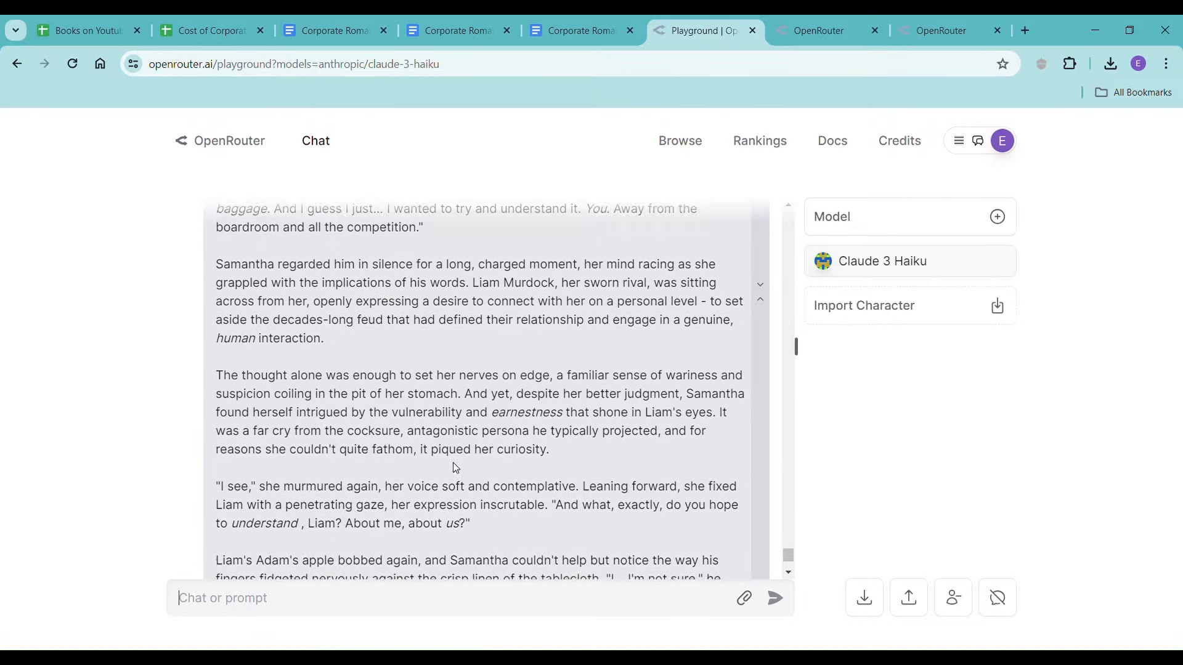
scroll(456, 468, up, 5)
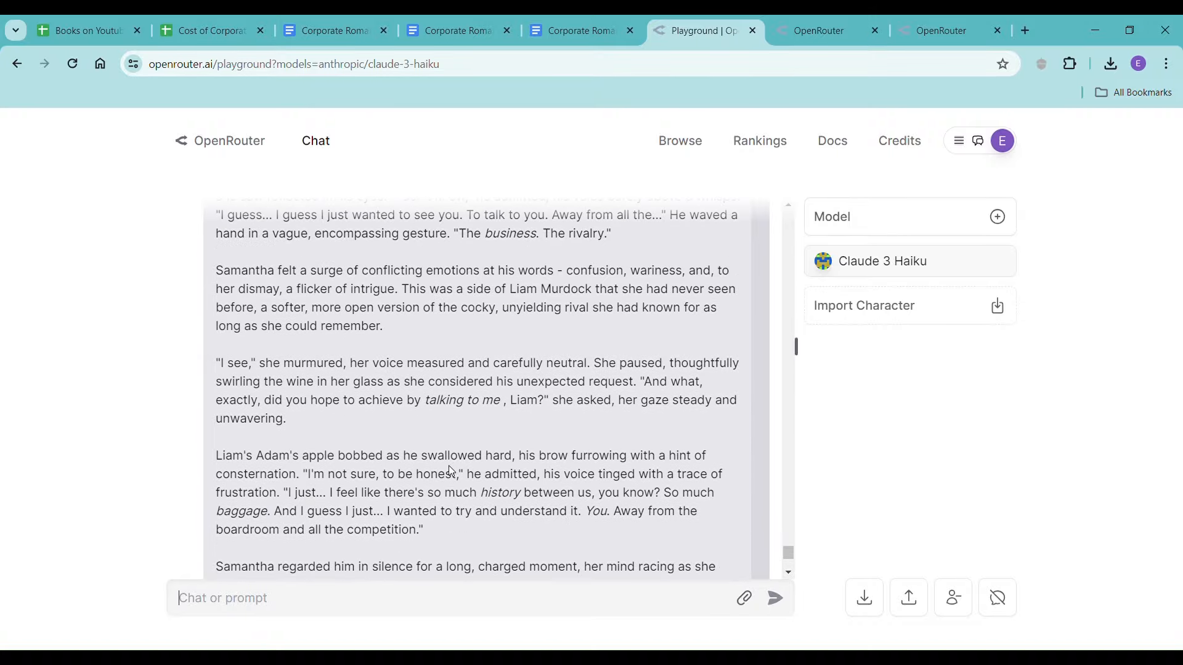
scroll(449, 471, down, 10)
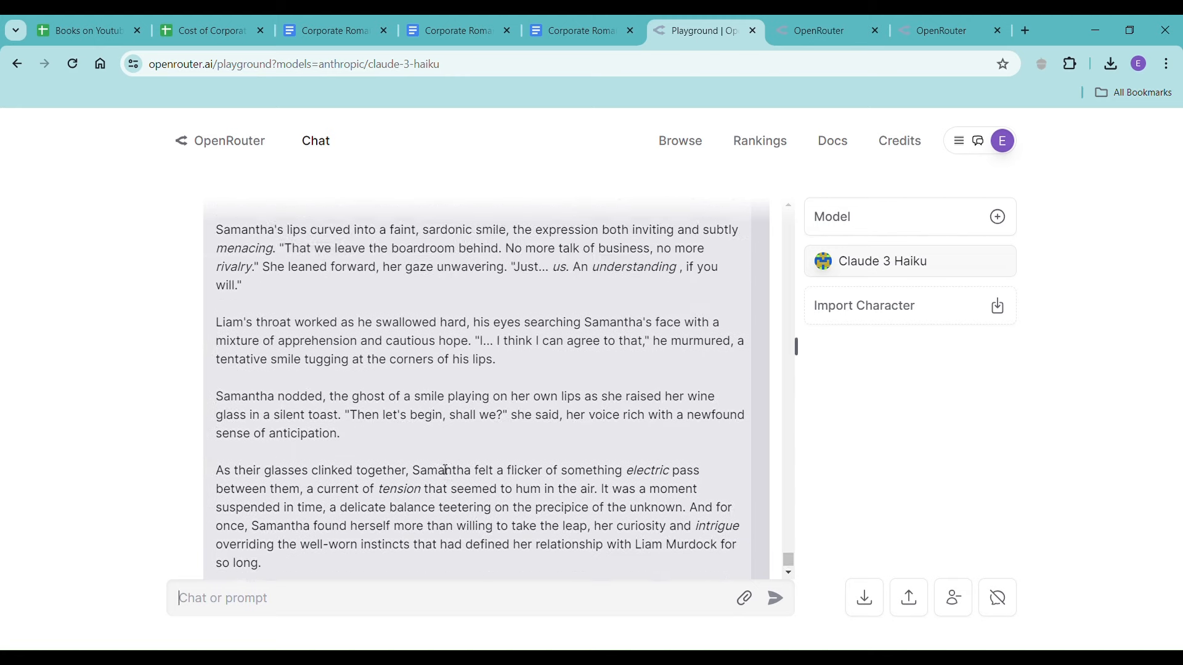
scroll(445, 470, down, 1)
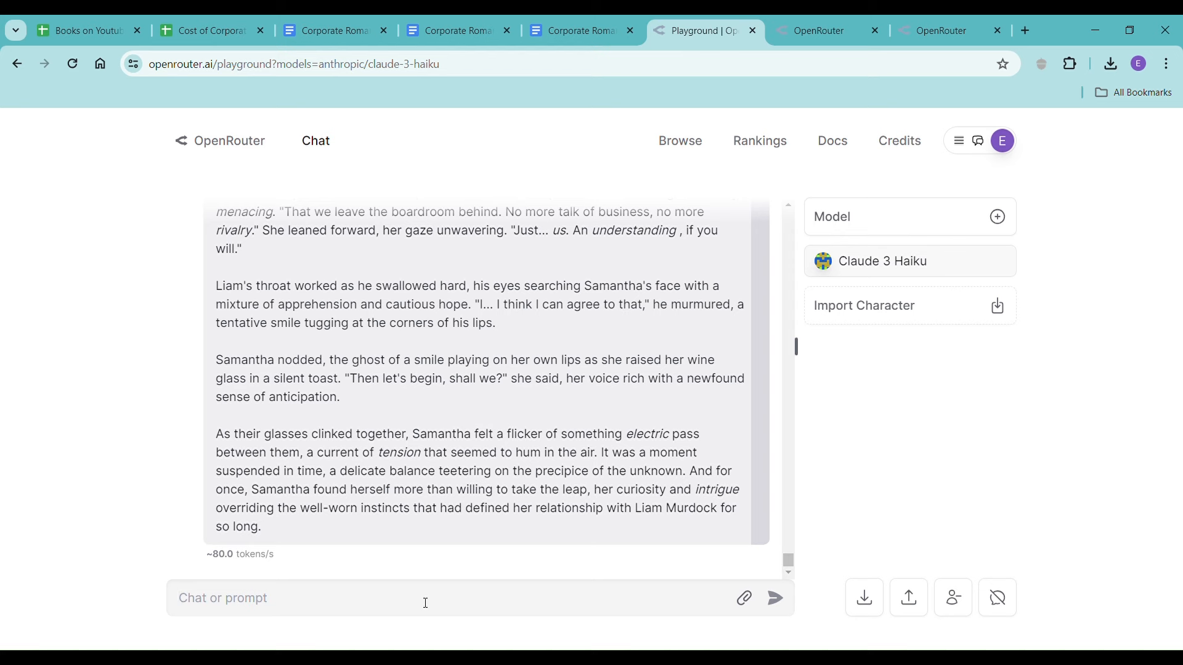
- Send Haiku "please revise without the italics, keep everything else the same" and delete the pending reply
text(please revise without the )
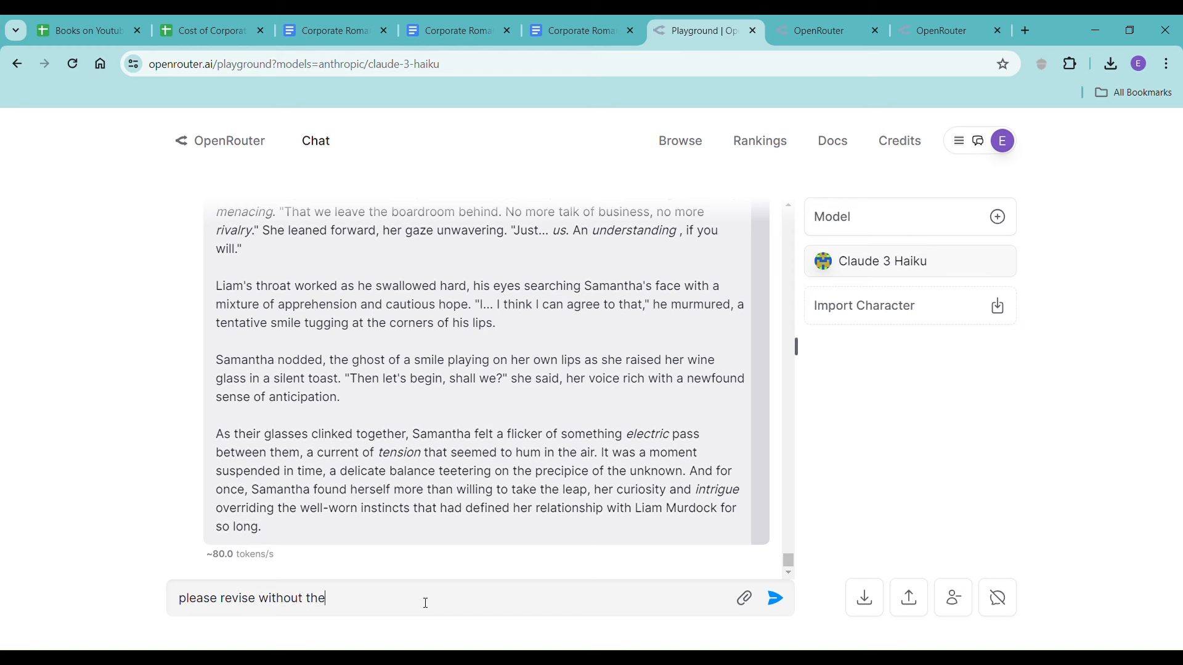
text(italics, keep everything else the same)
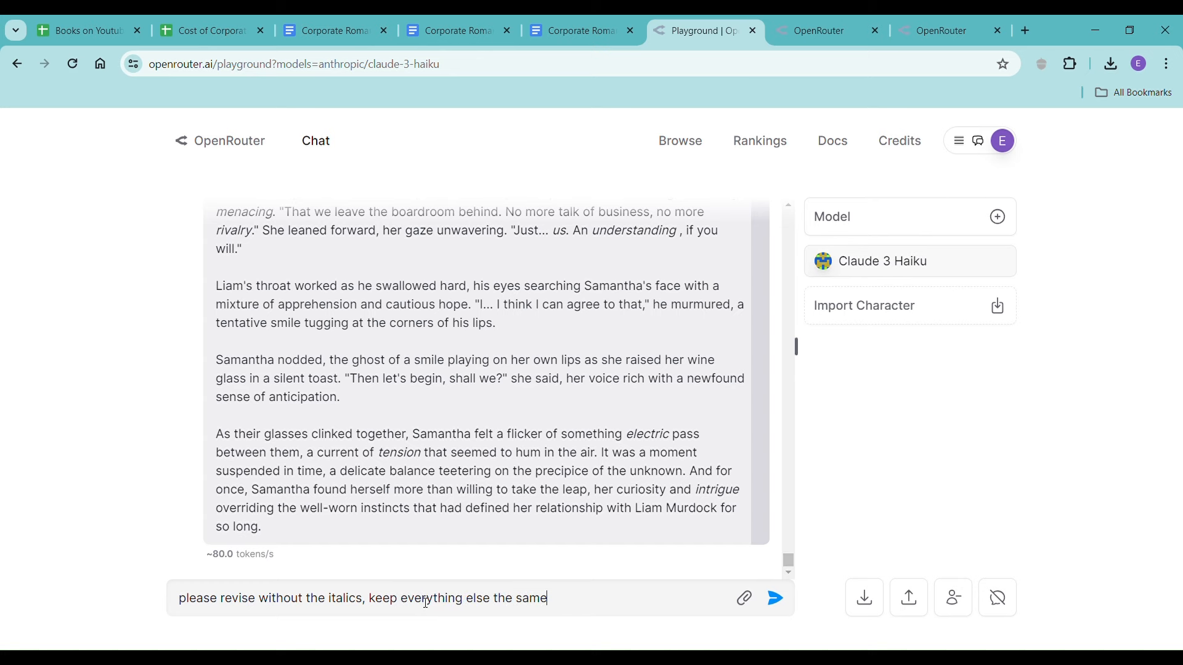
key(Return)
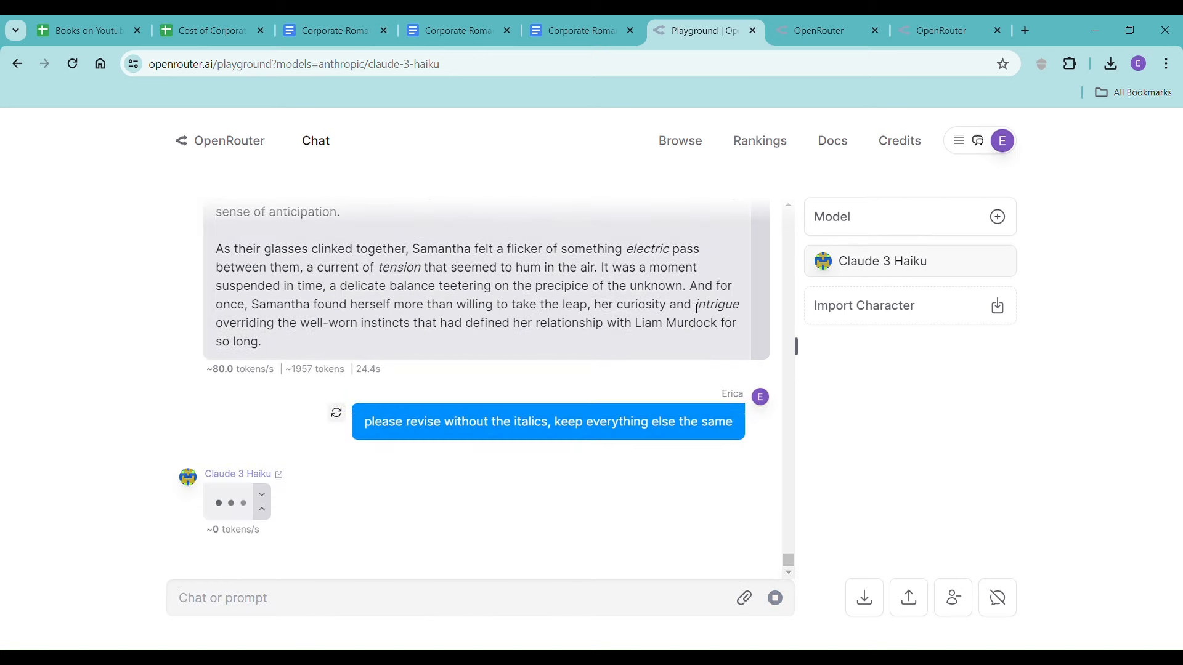
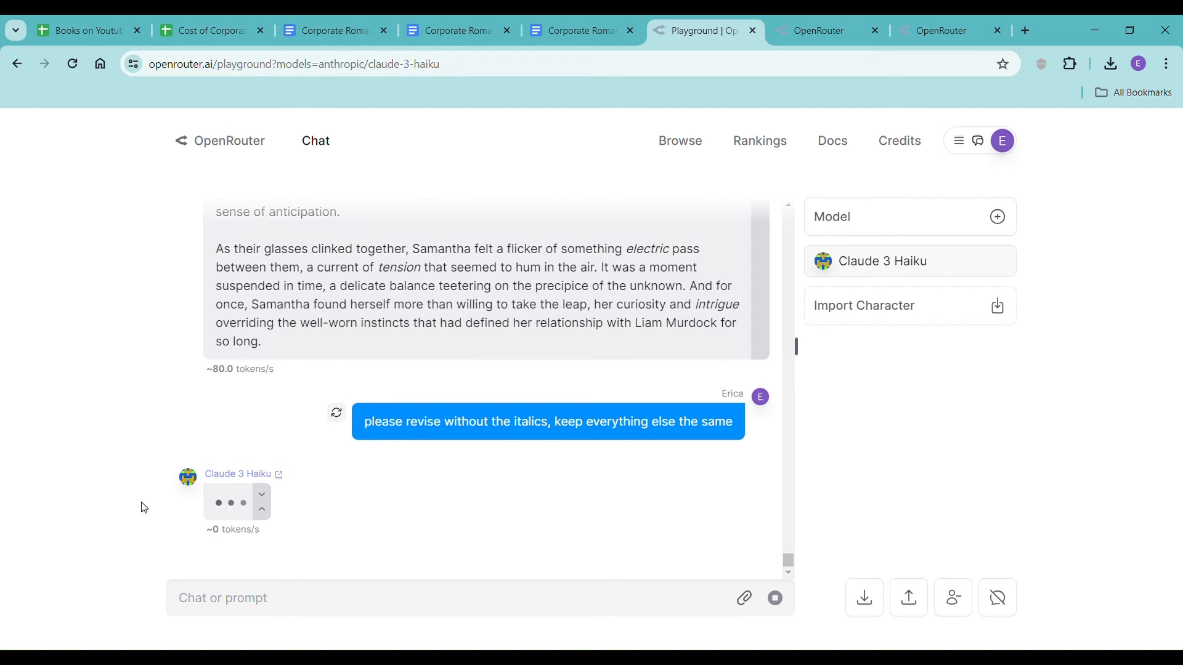
click(189, 552)
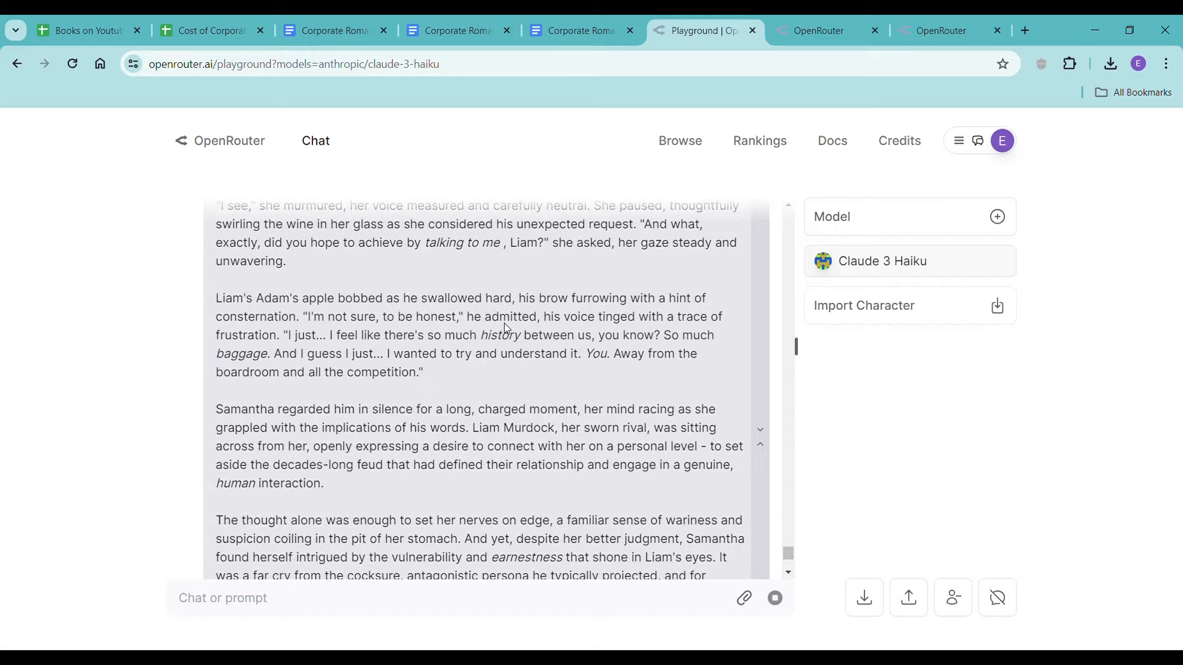
- Copy Haiku's Oak Room continuation and paste it after the last written paragraph of Chapter Three in the Haiku novel document
scroll(509, 329, up, 1)
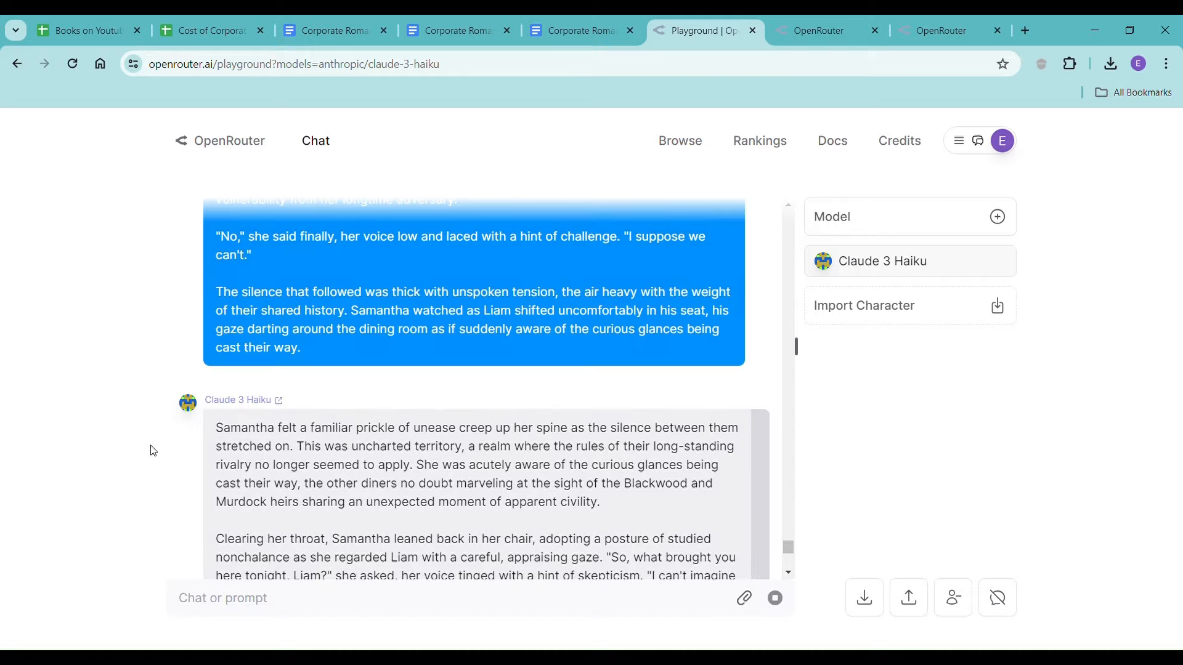
click(189, 454)
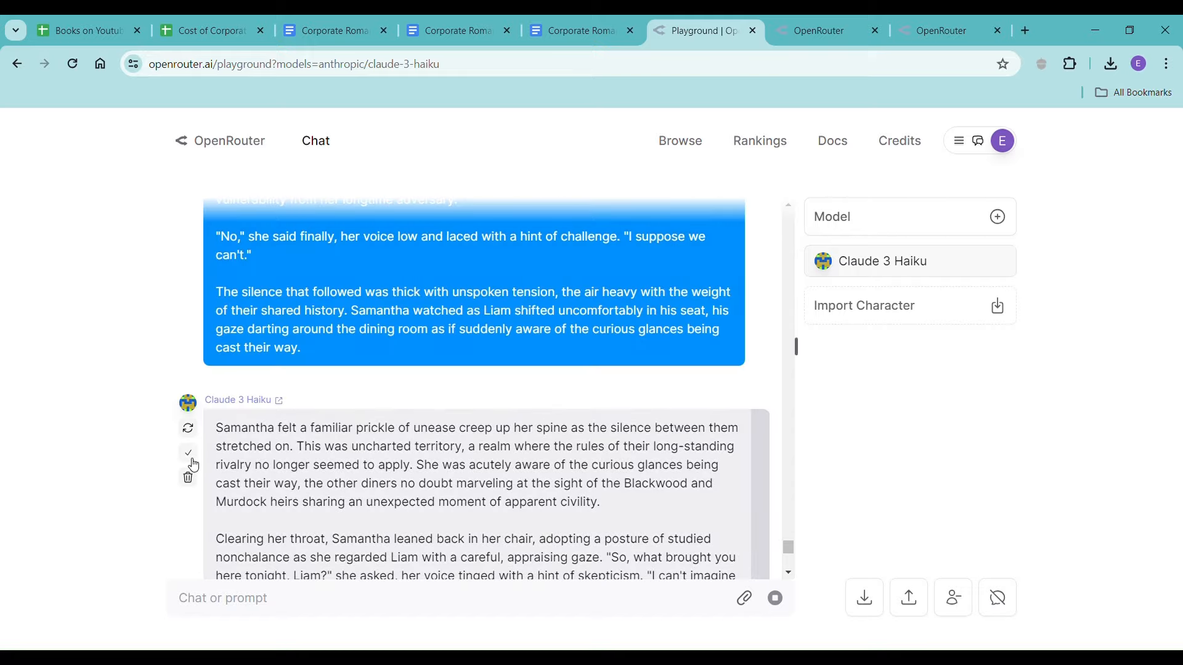
click(582, 21)
right_click(323, 471)
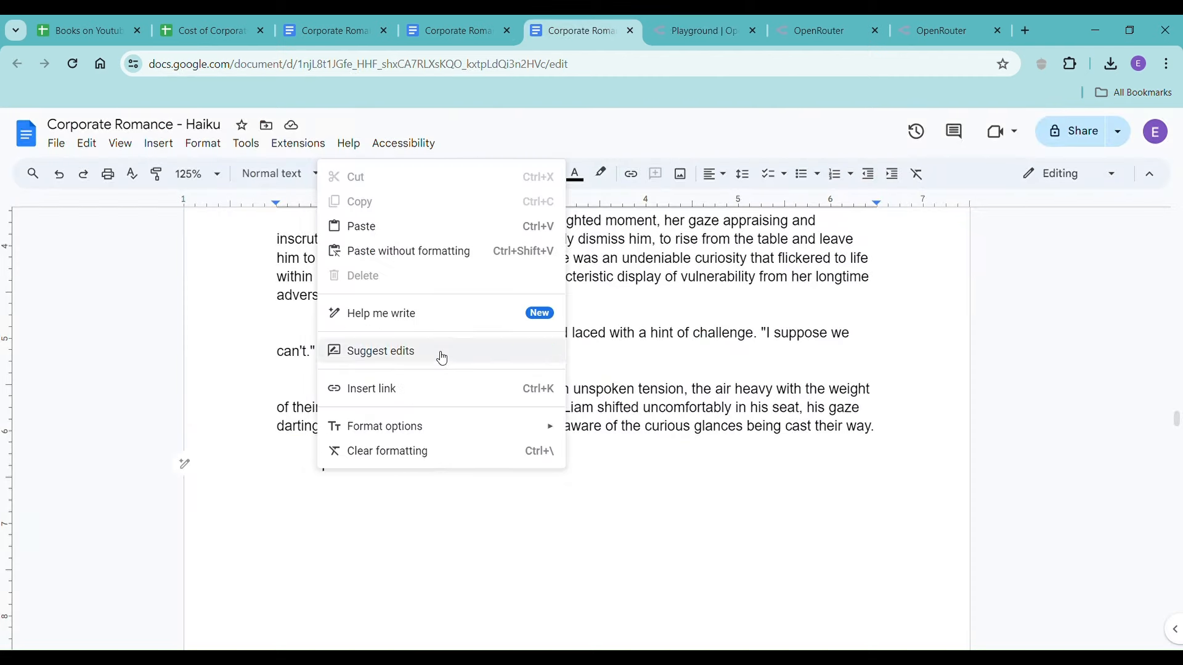
click(464, 231)
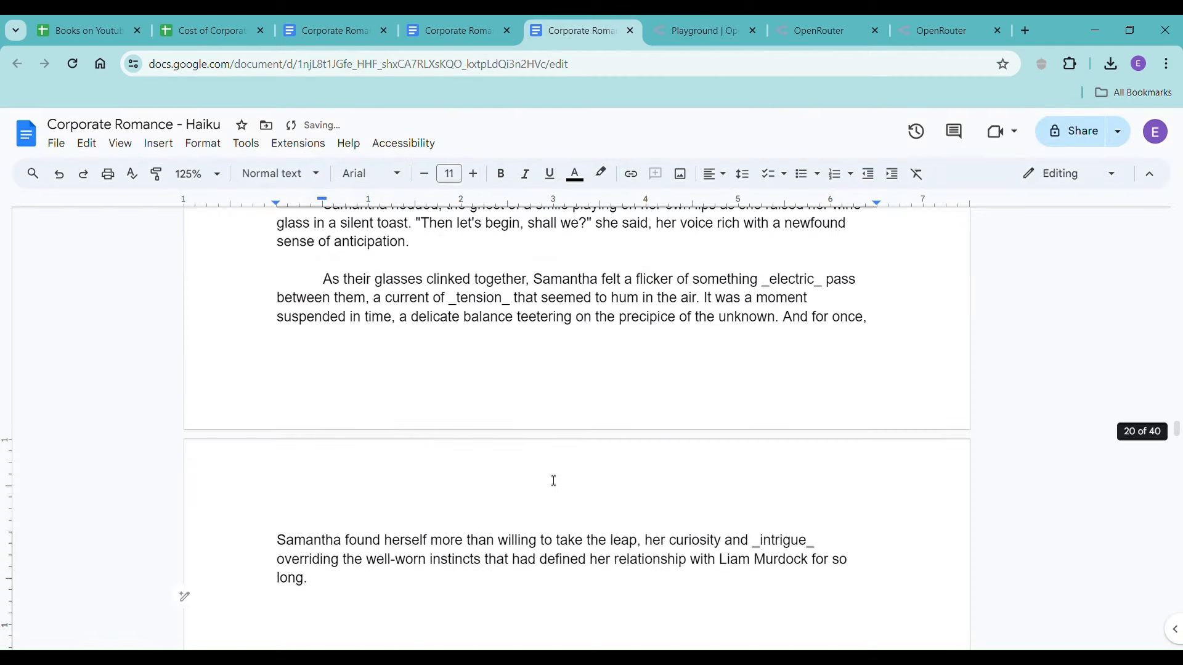
- Select the whole novel document and switch italics on and back off to clear italic formatting
key(ctrl+a)
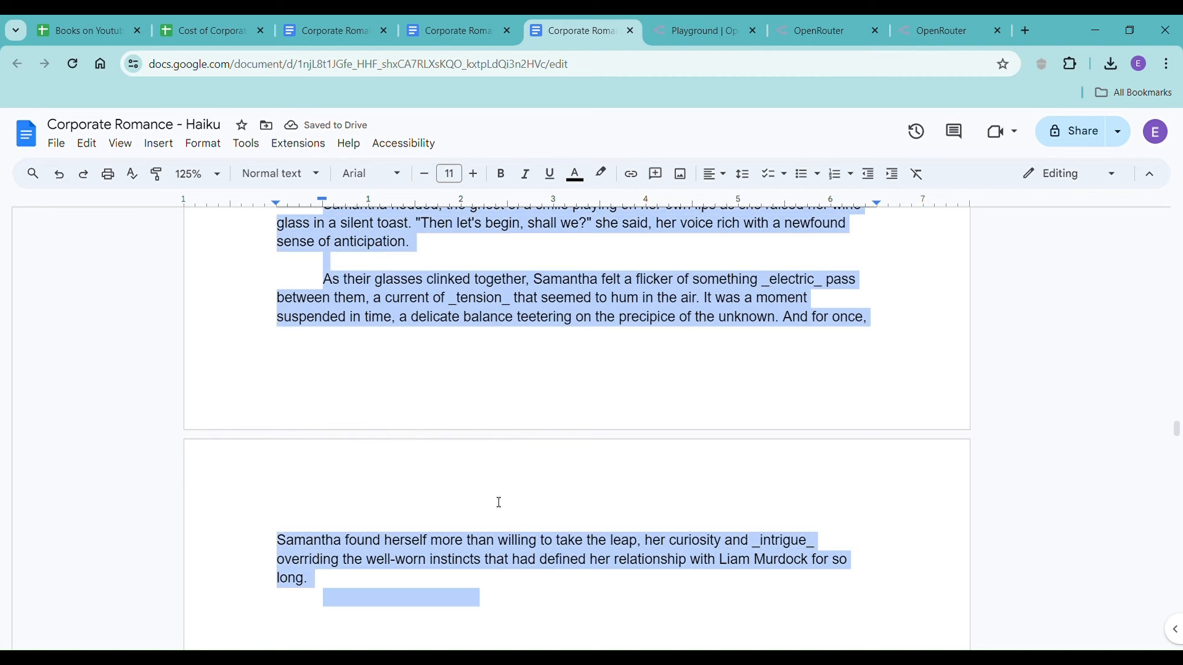
click(525, 175)
click(525, 175)
click(520, 316)
- Look through the pasted Oak Room dinner scene for words still wrapped in underscores
scroll(681, 377, up, 8)
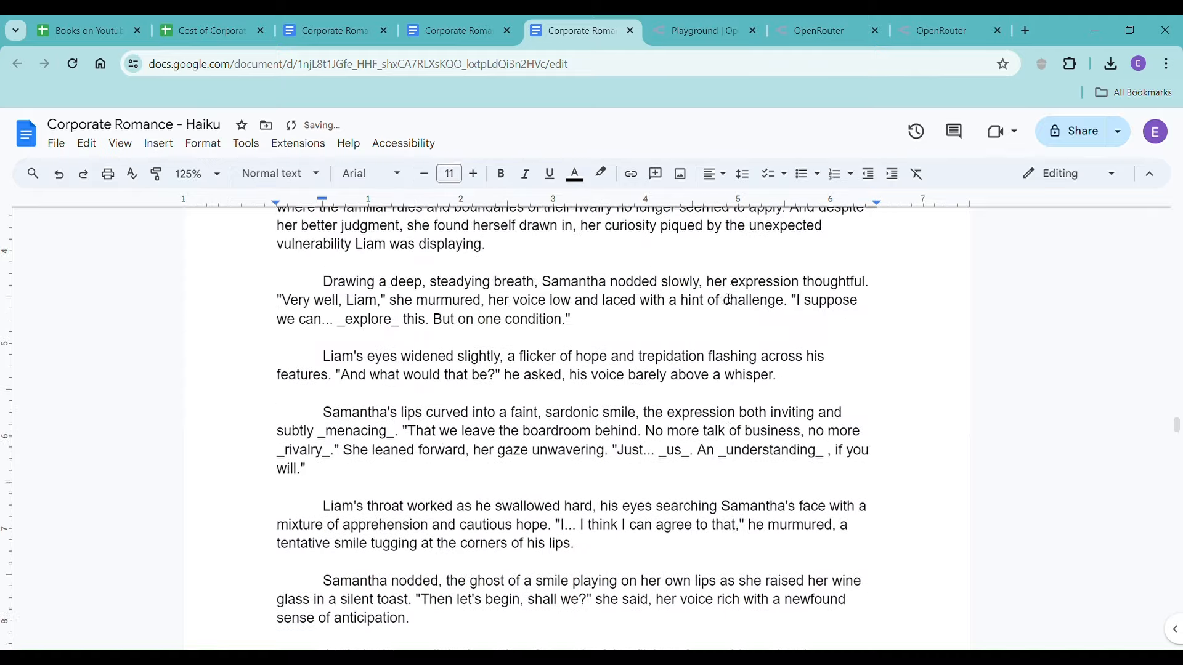
scroll(729, 299, up, 10)
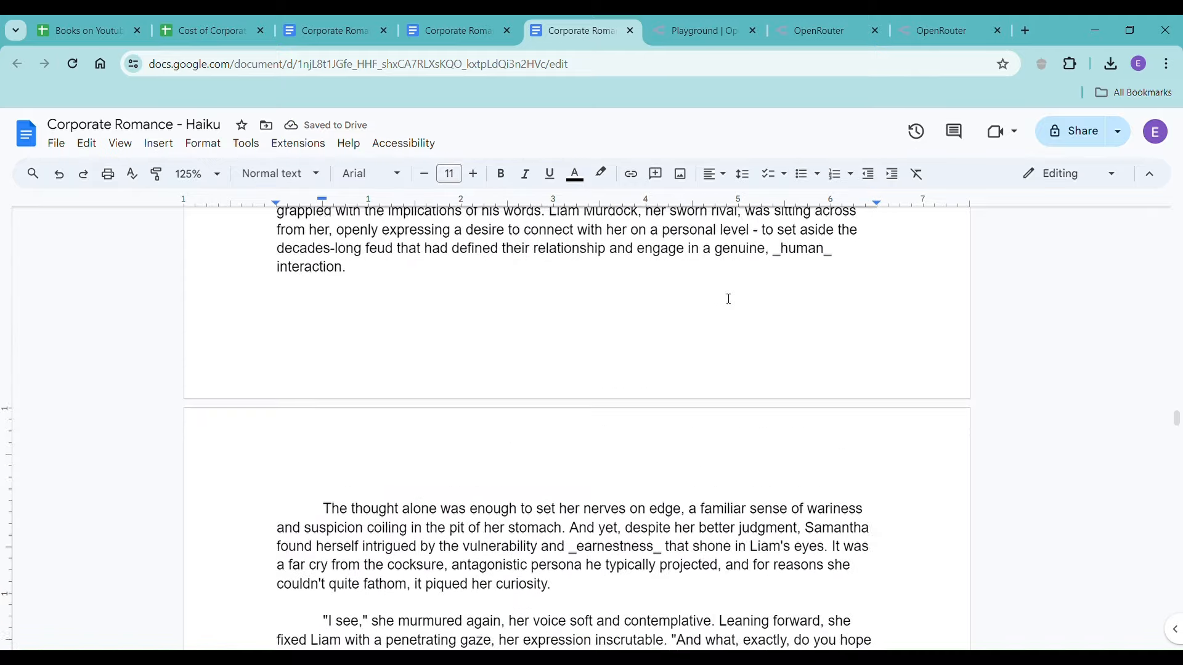
scroll(728, 299, up, 4)
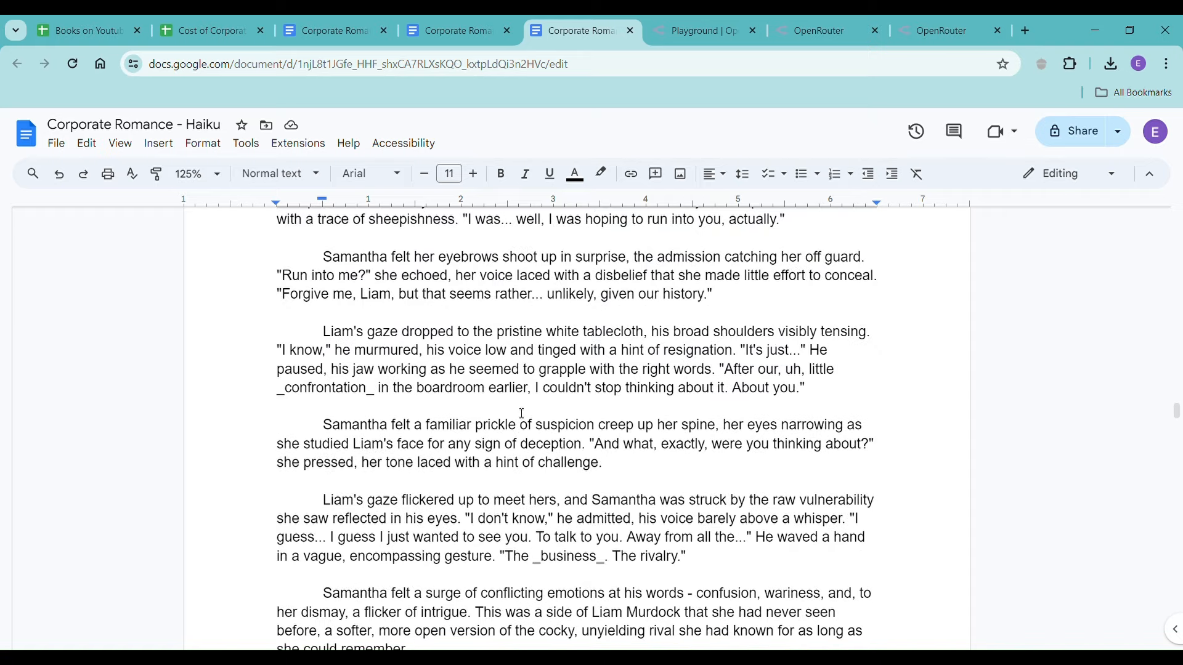
scroll(539, 405, up, 6)
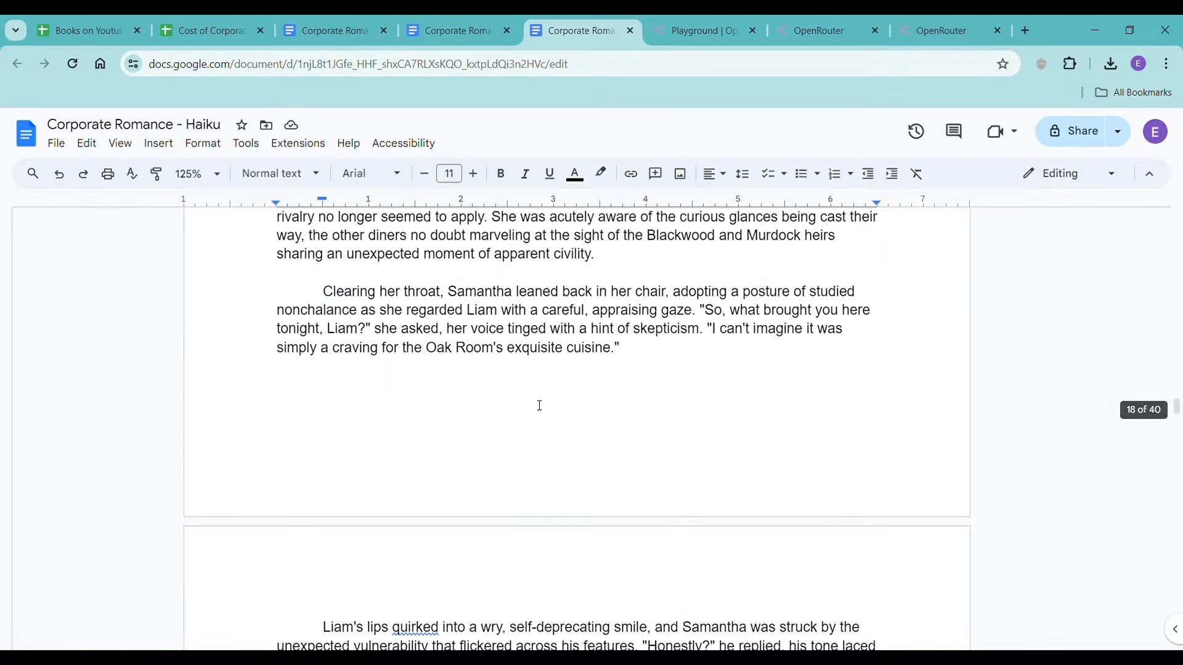
scroll(539, 406, up, 8)
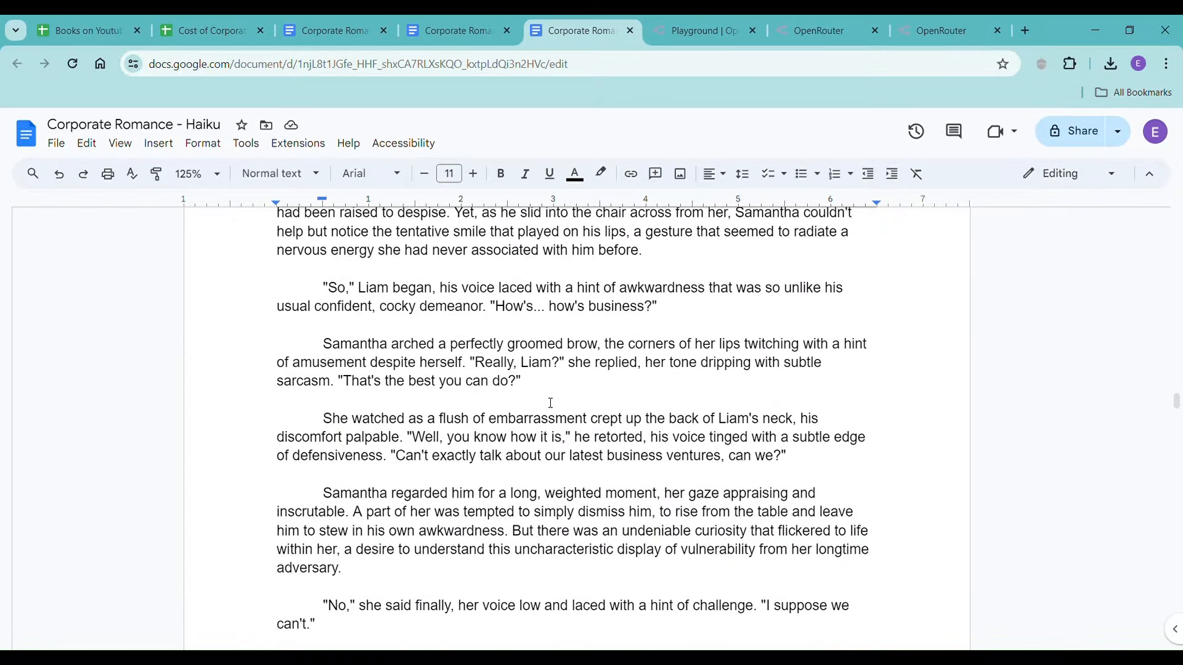
scroll(550, 403, up, 12)
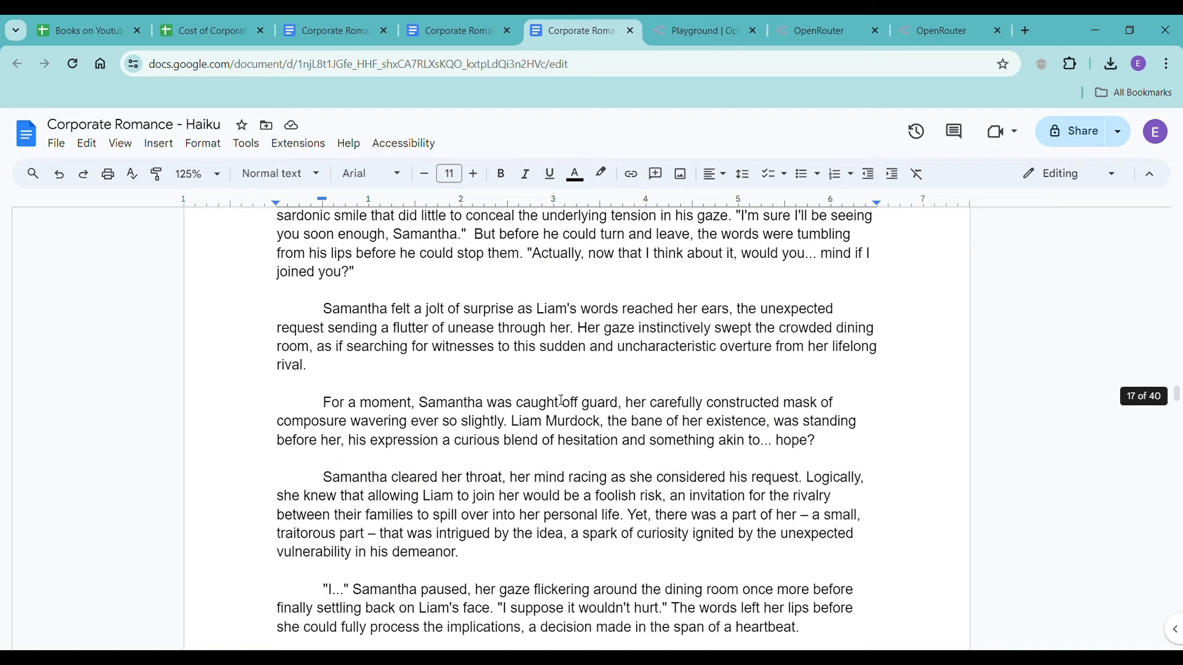
scroll(562, 401, down, 15)
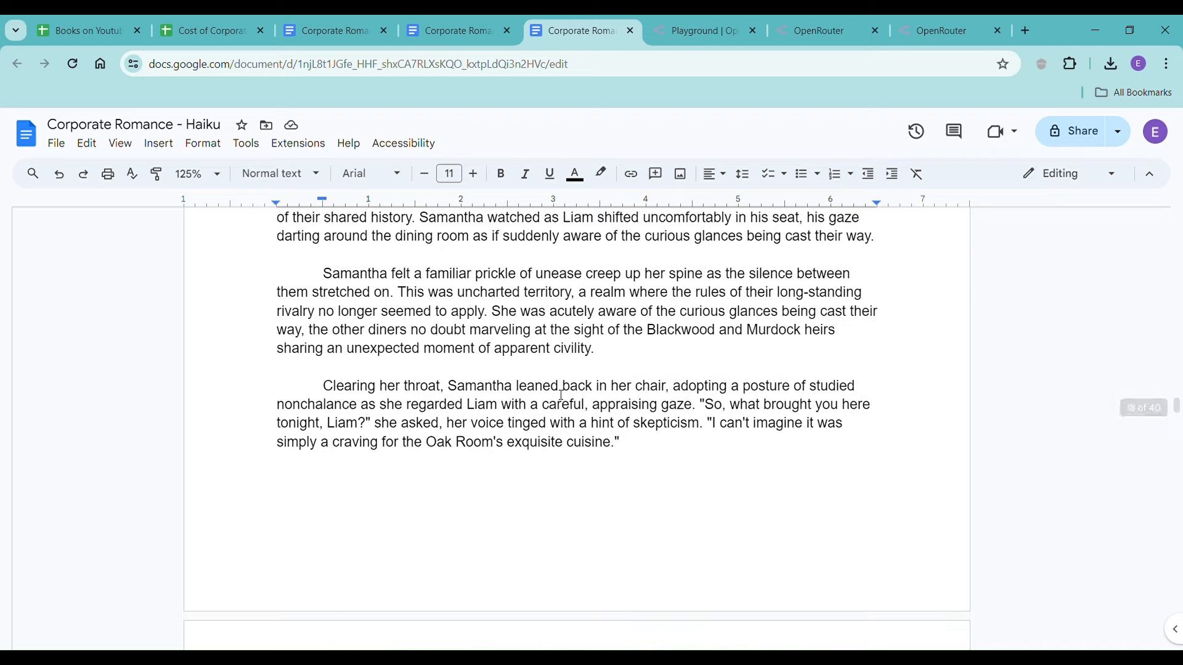
scroll(361, 400, down, 6)
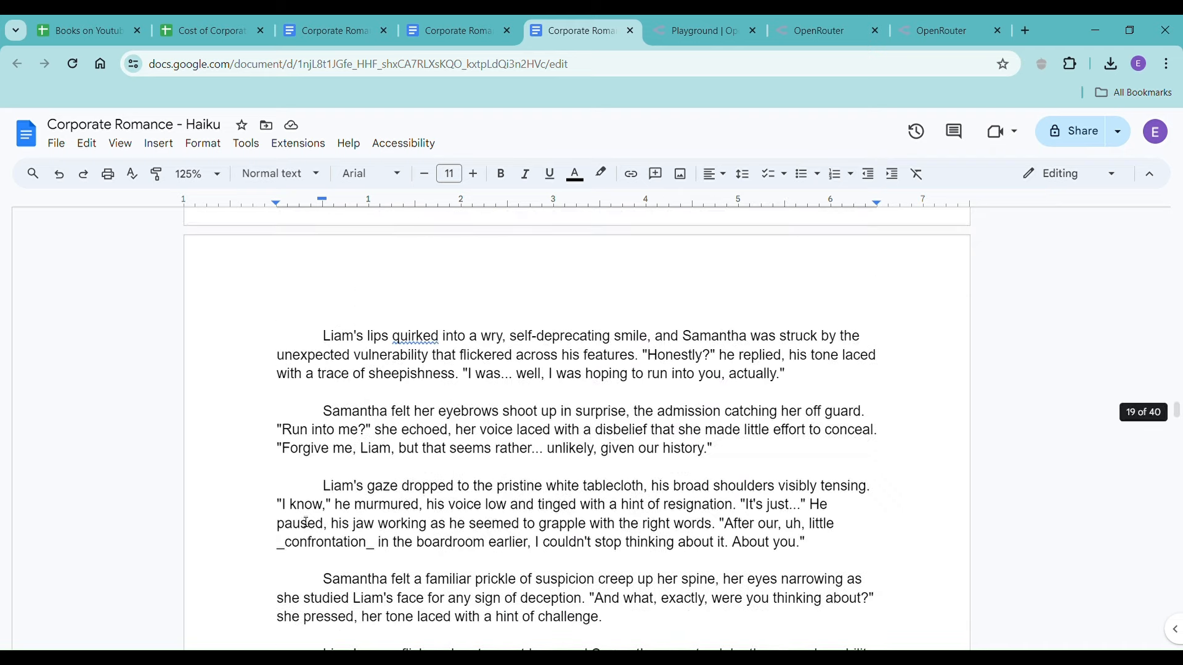
scroll(306, 522, down, 1)
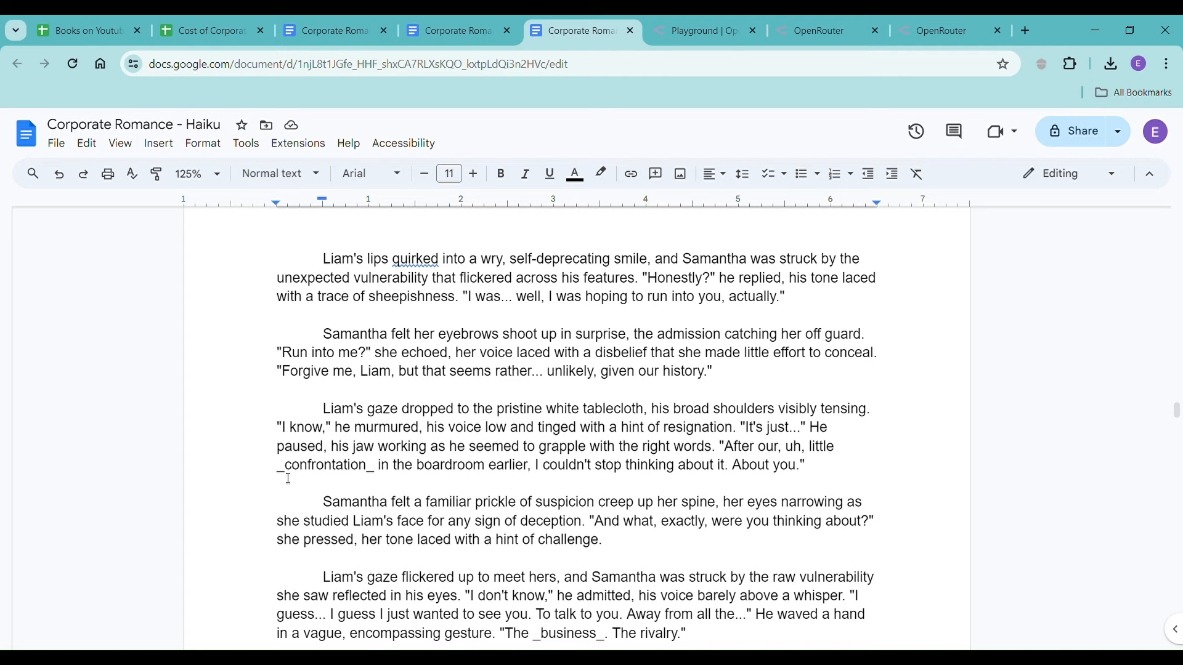
- Switch to the OpenRouter chat and have Haiku generate a new reply to the request to revise without italics
click(701, 32)
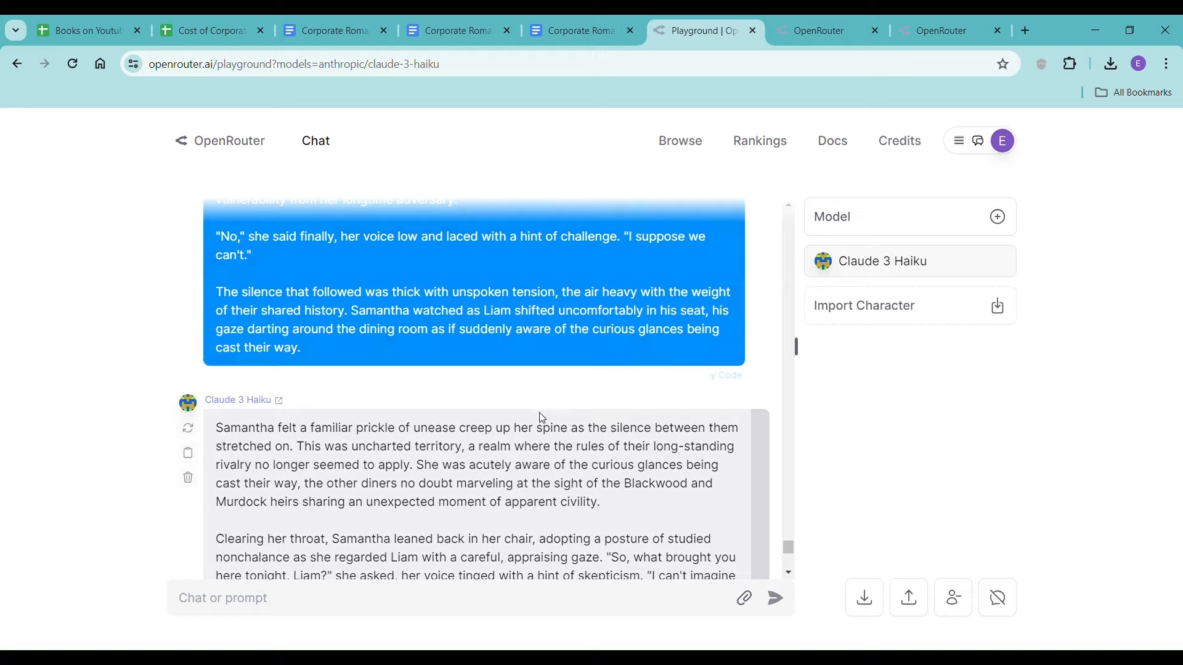
scroll(542, 419, down, 15)
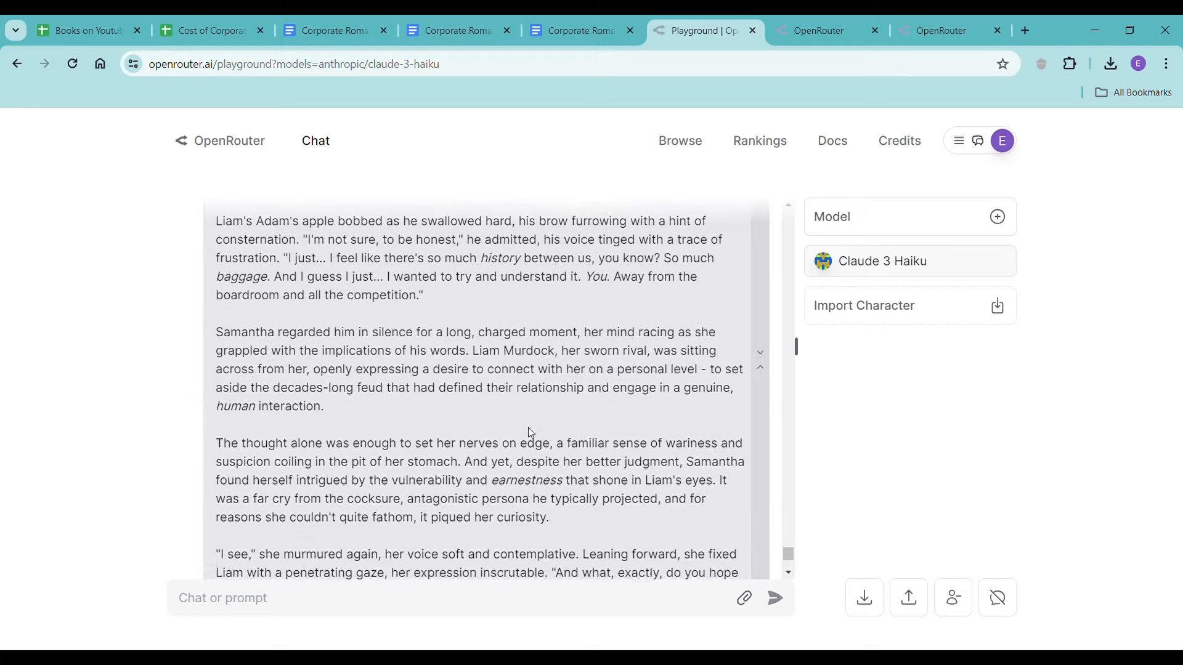
scroll(530, 433, down, 10)
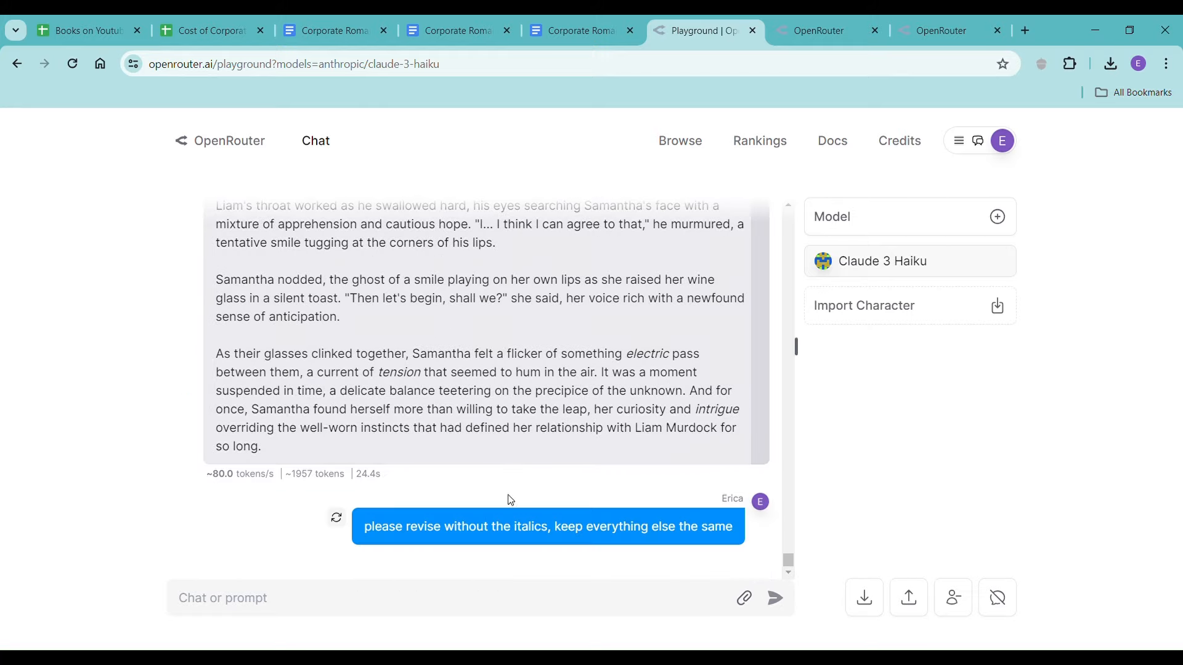
click(336, 517)
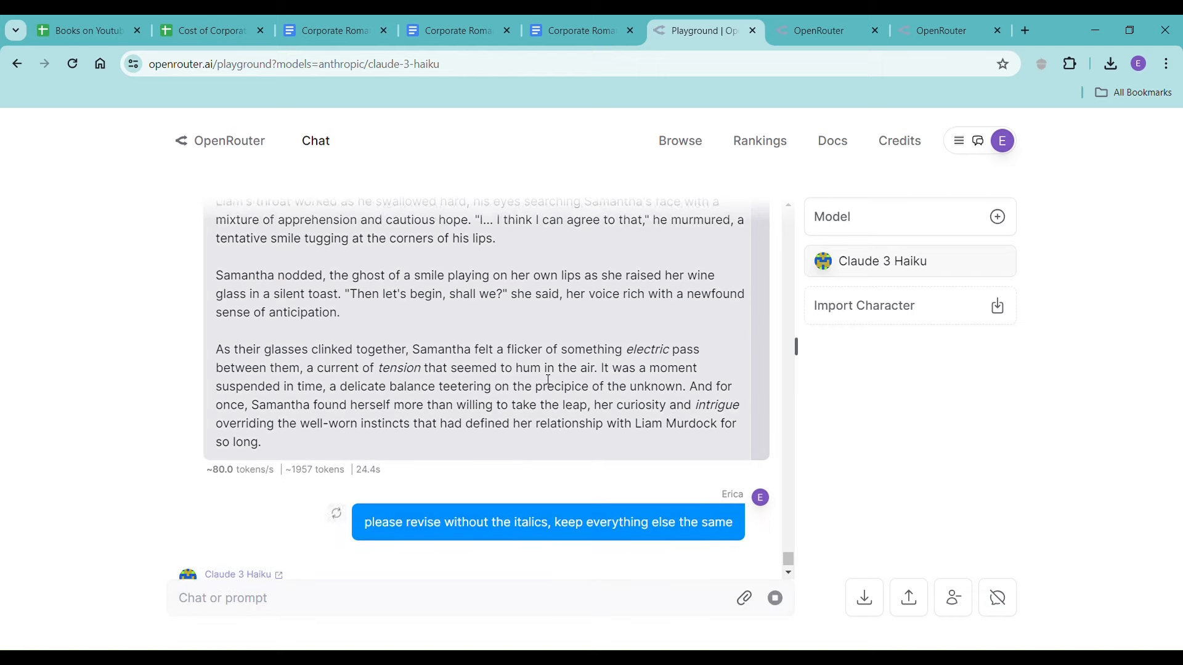
- Switch back to the Haiku novel document and reread the Oak Room scene from Liam's request to join Samantha through their awkward conversation
click(585, 31)
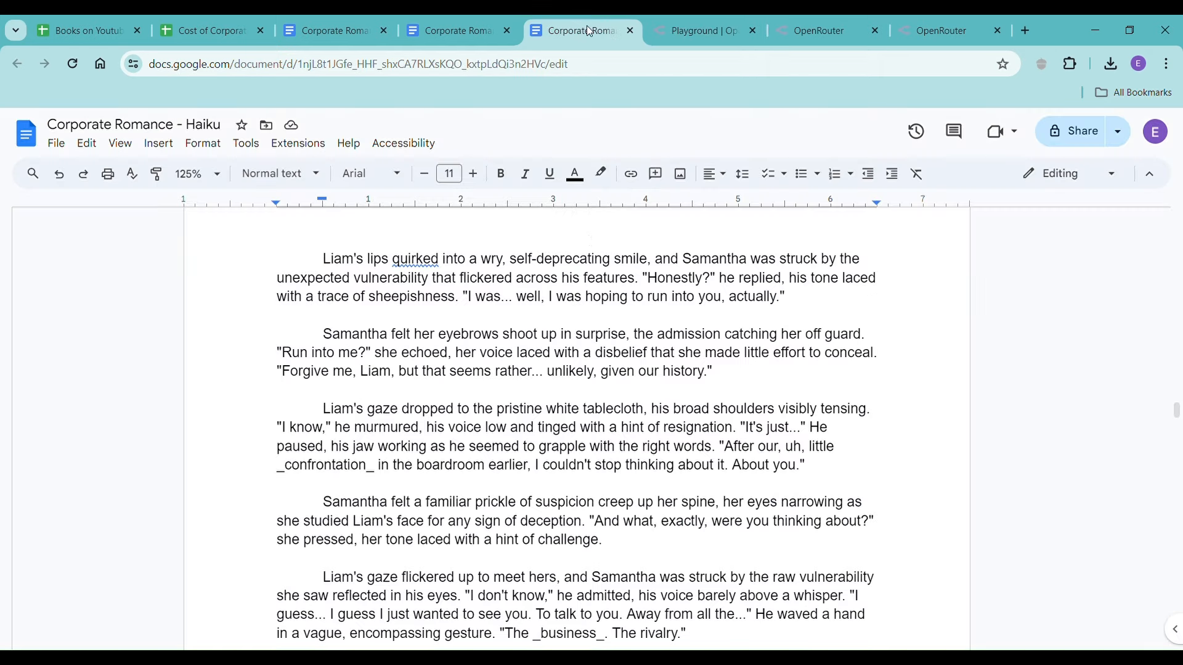
scroll(501, 441, up, 5)
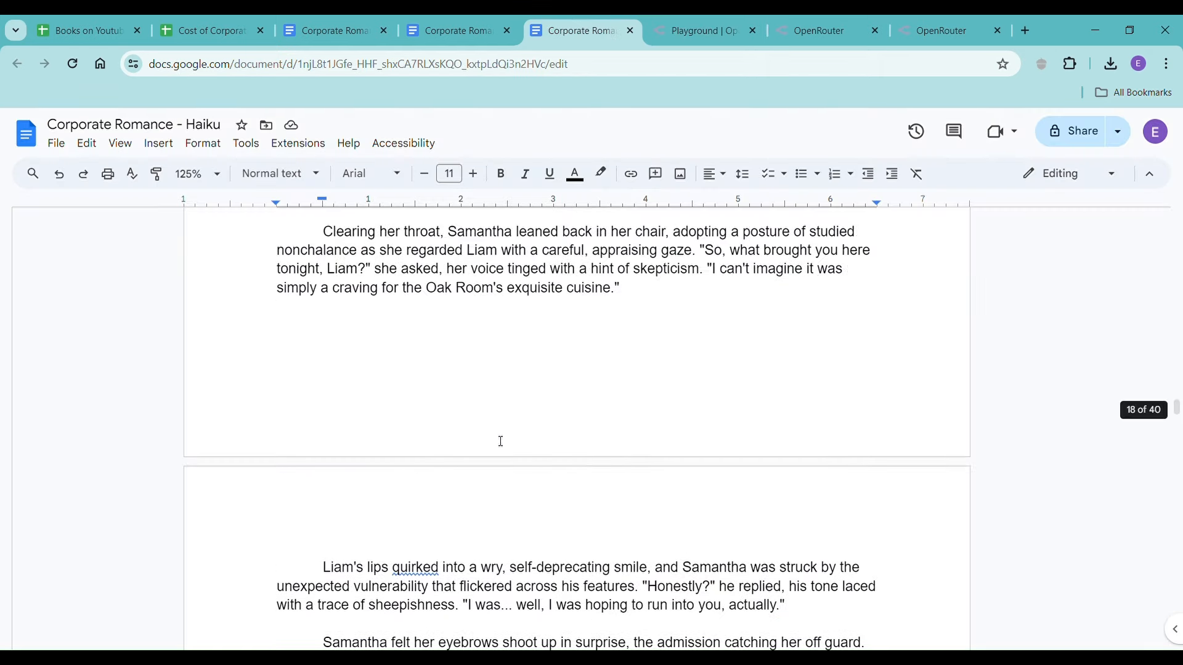
scroll(500, 442, up, 3)
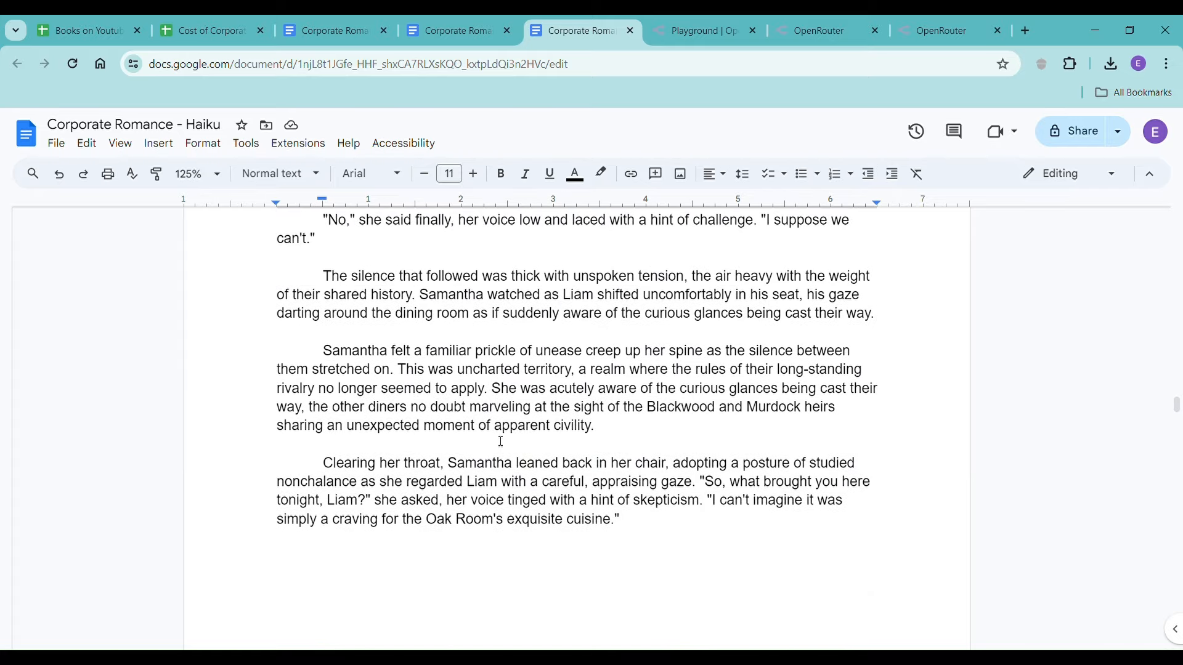
scroll(501, 442, up, 6)
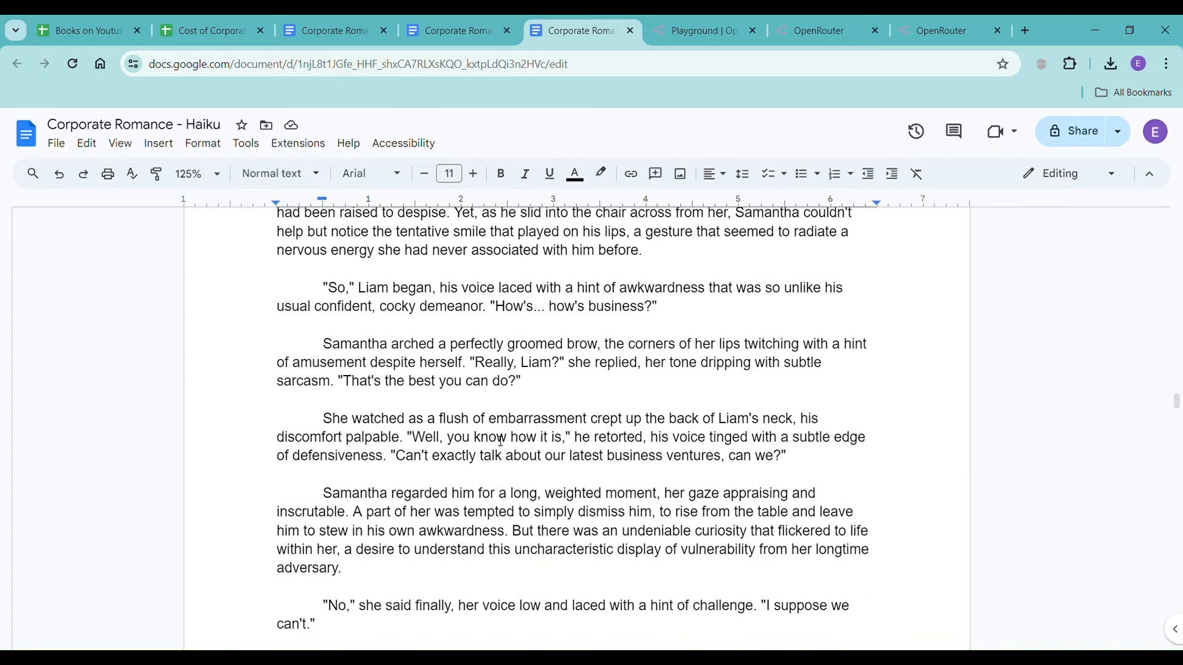
scroll(501, 442, down, 2)
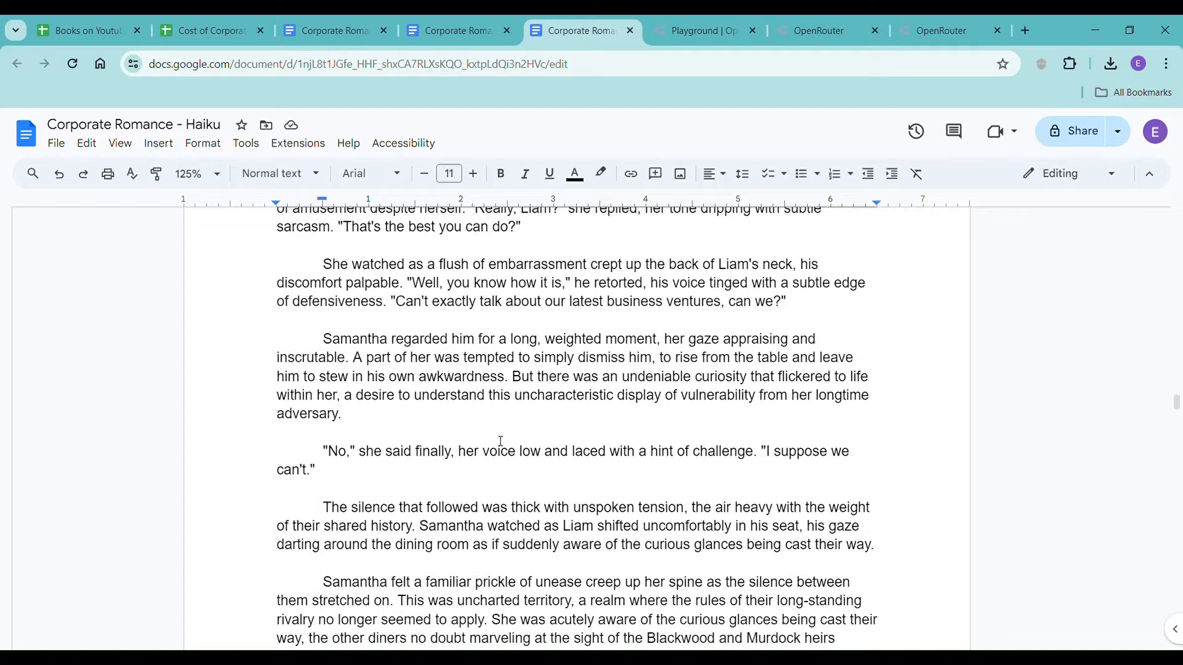
scroll(501, 442, up, 14)
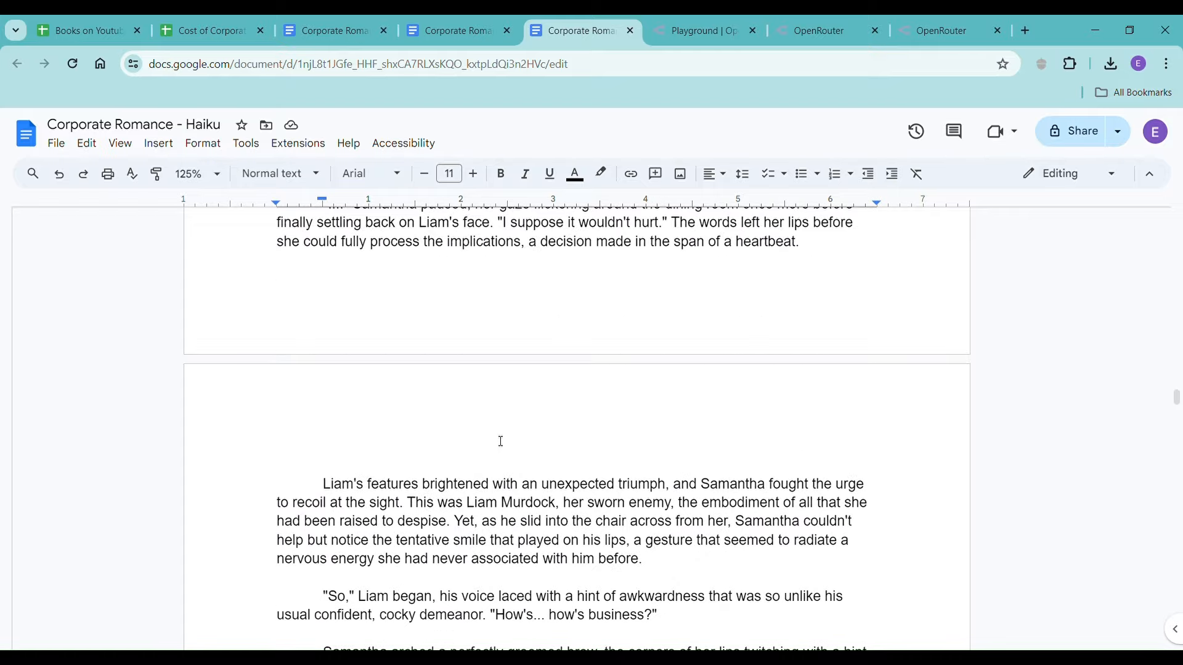
scroll(501, 441, up, 2)
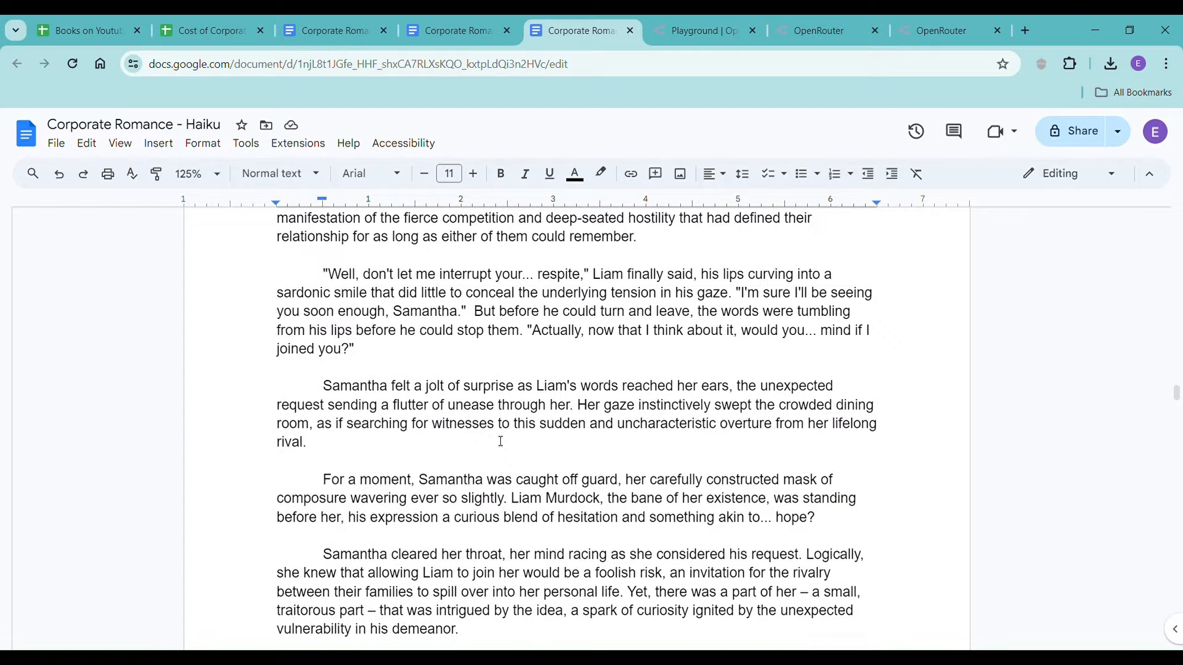
scroll(500, 441, down, 8)
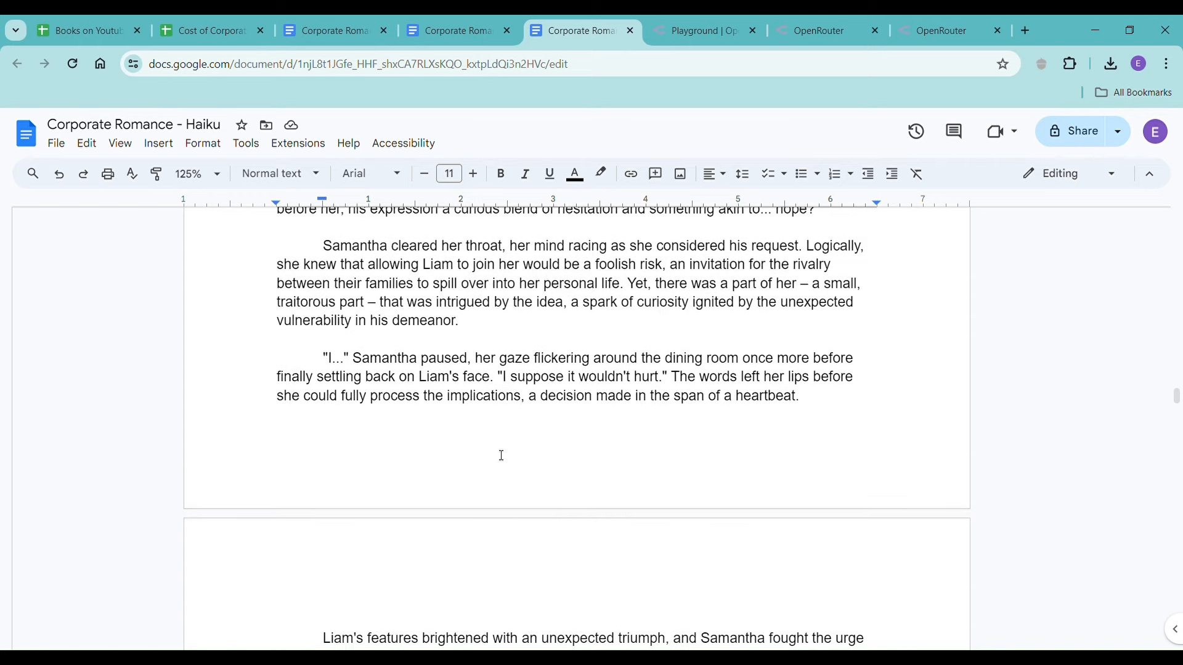
scroll(501, 456, up, 5)
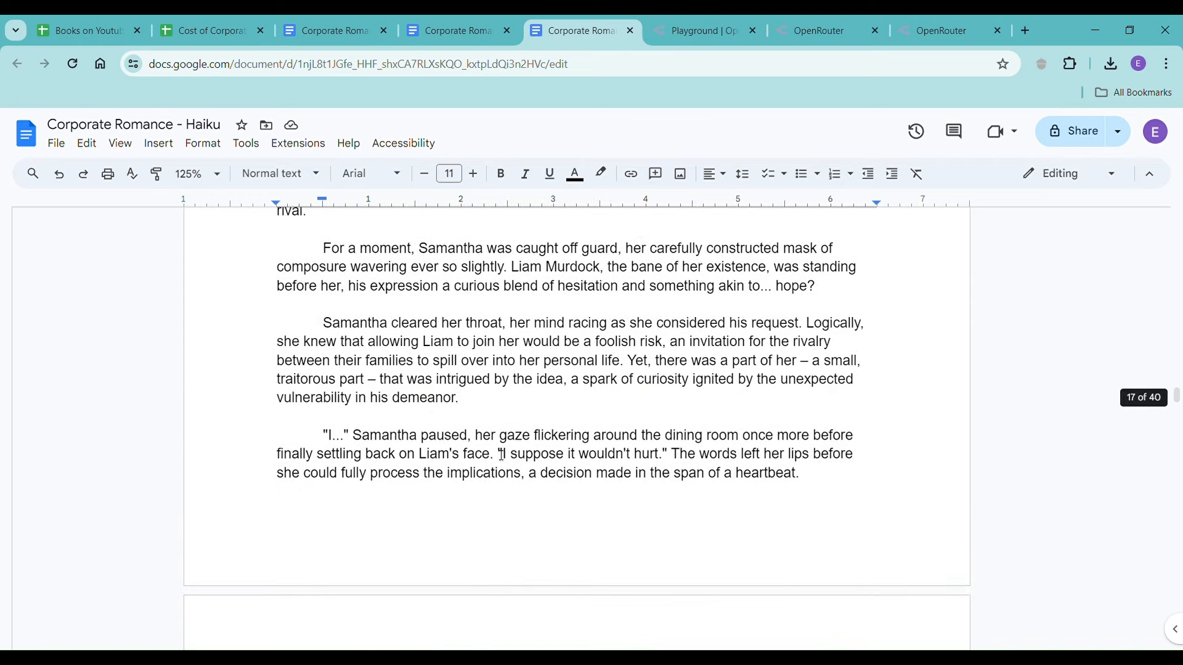
scroll(501, 459, down, 1)
scroll(500, 460, down, 5)
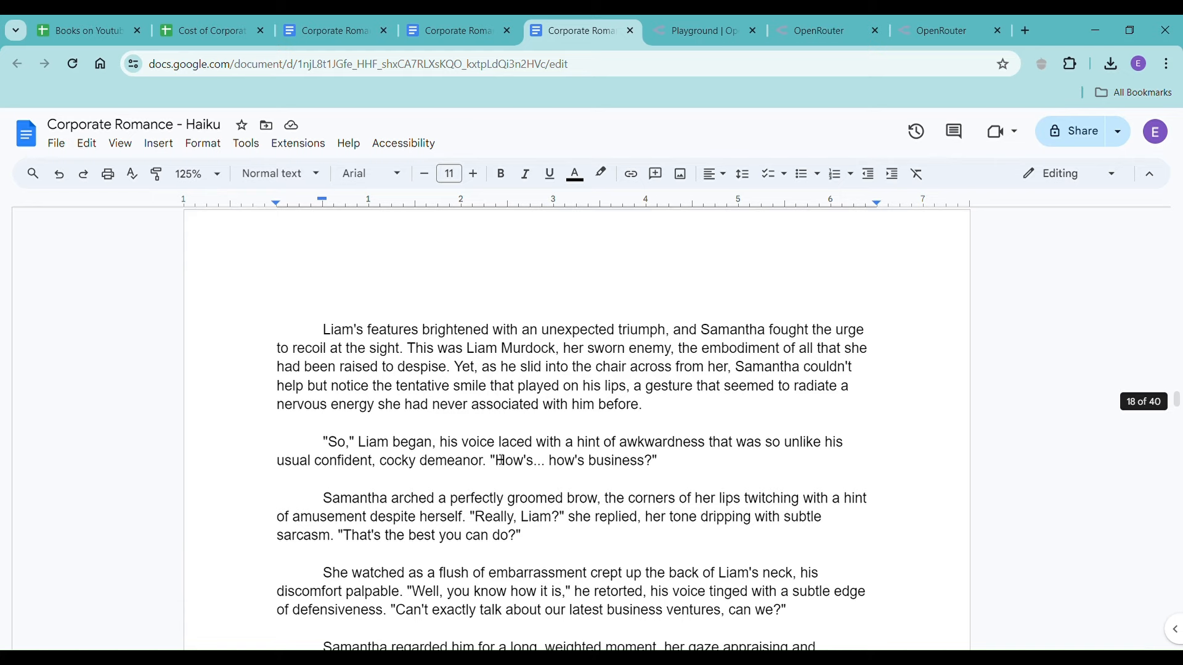
scroll(501, 460, down, 8)
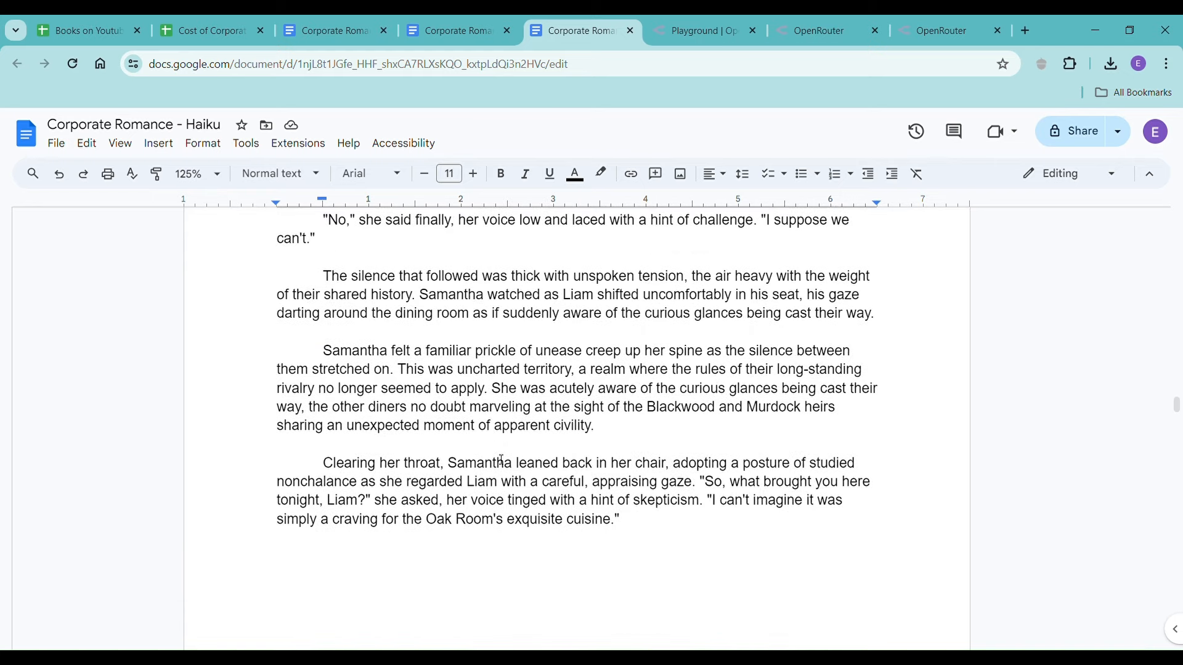
scroll(500, 460, down, 2)
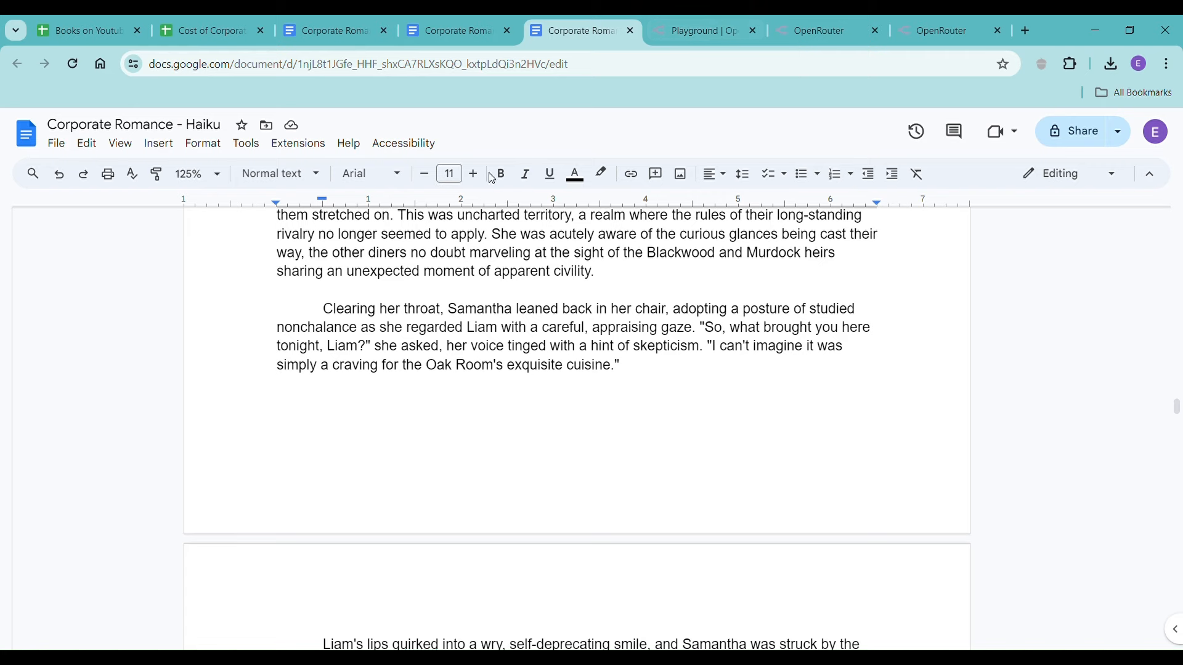
- Open Find and replace for the novel document and set it to find "_" with an empty replacement
scroll(471, 345, down, 6)
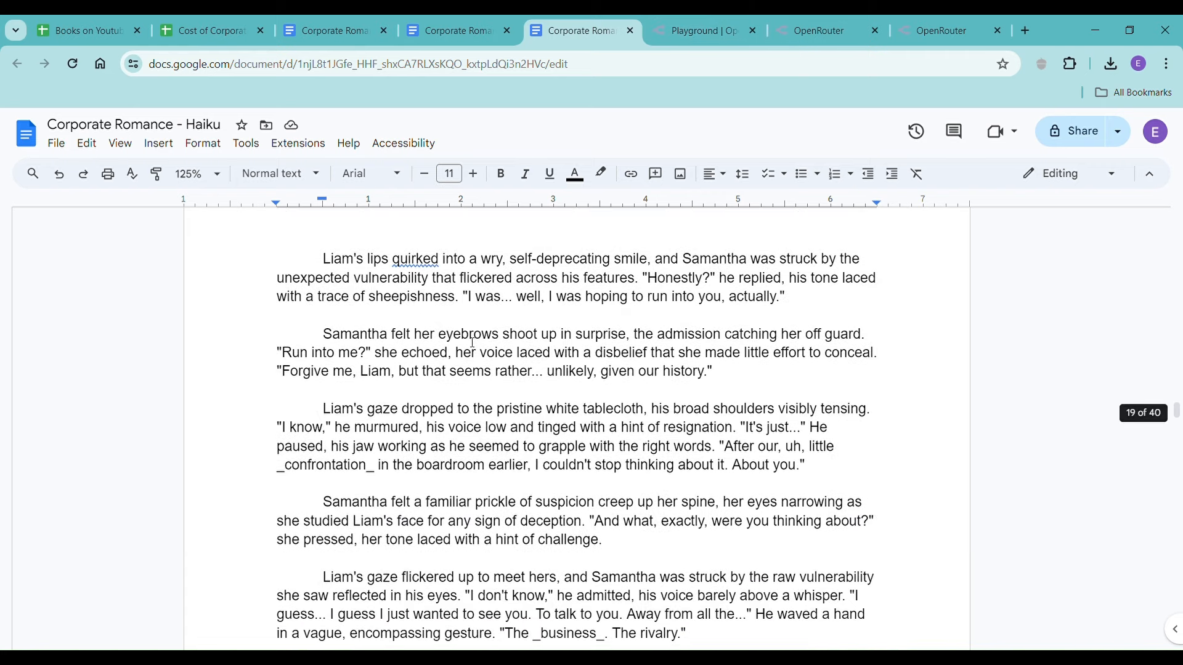
scroll(473, 342, down, 3)
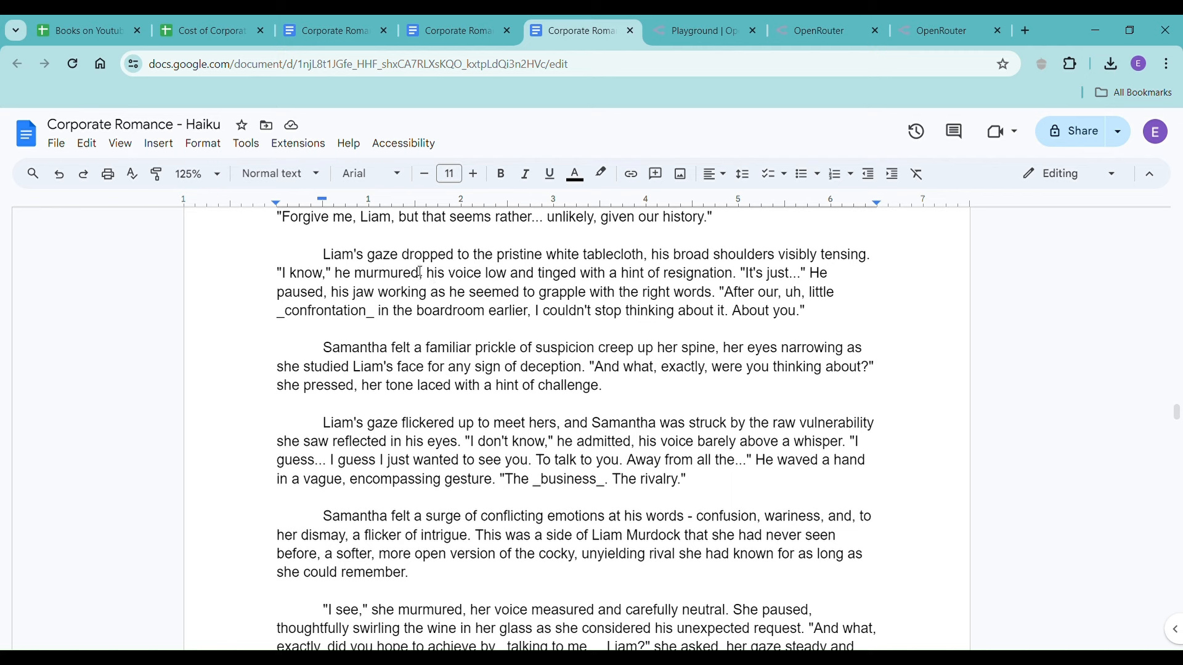
click(378, 312)
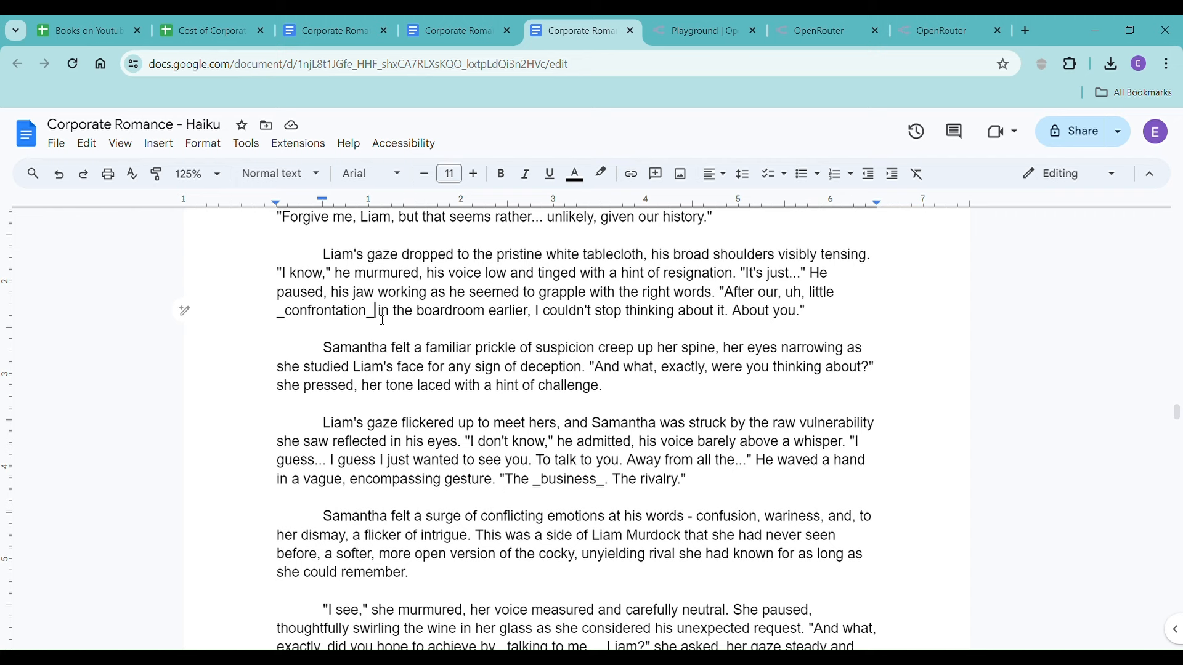
key(ctrl+f)
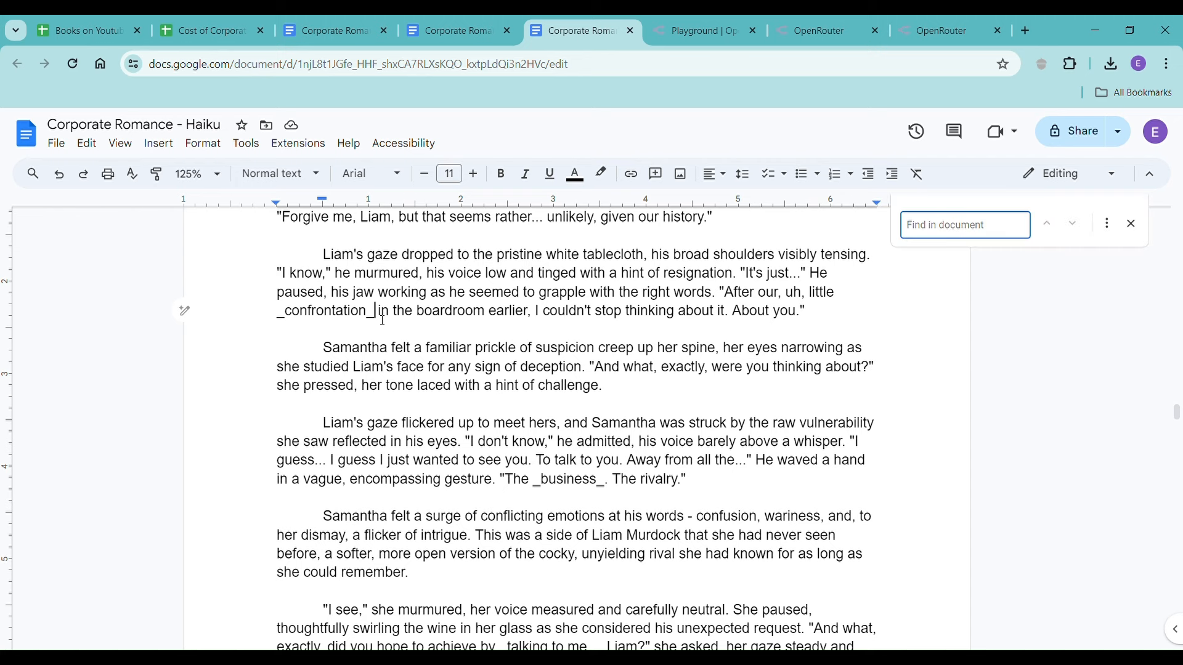
click(1107, 223)
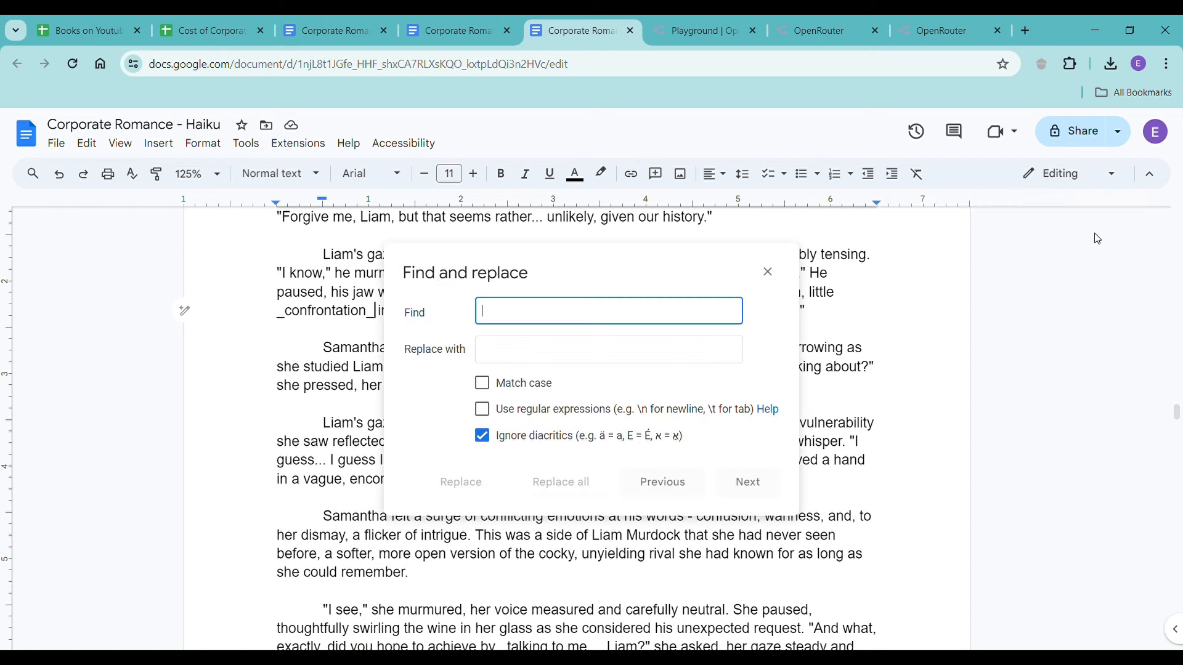
key(ctrl+minus)
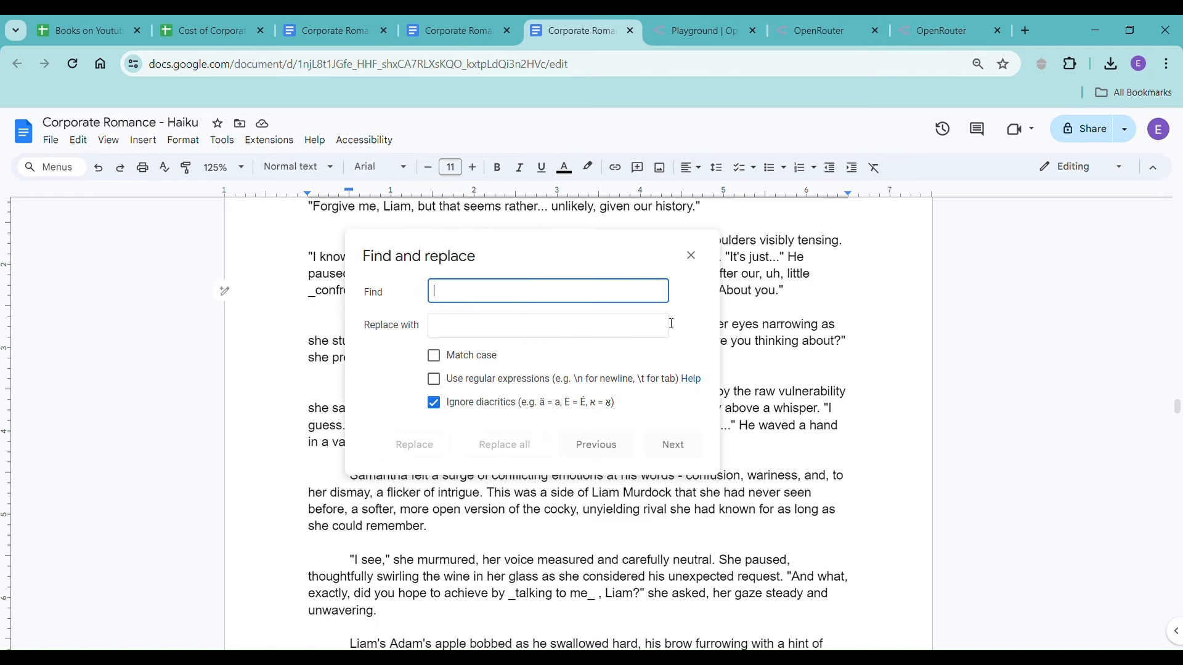
key(ctrl+plus)
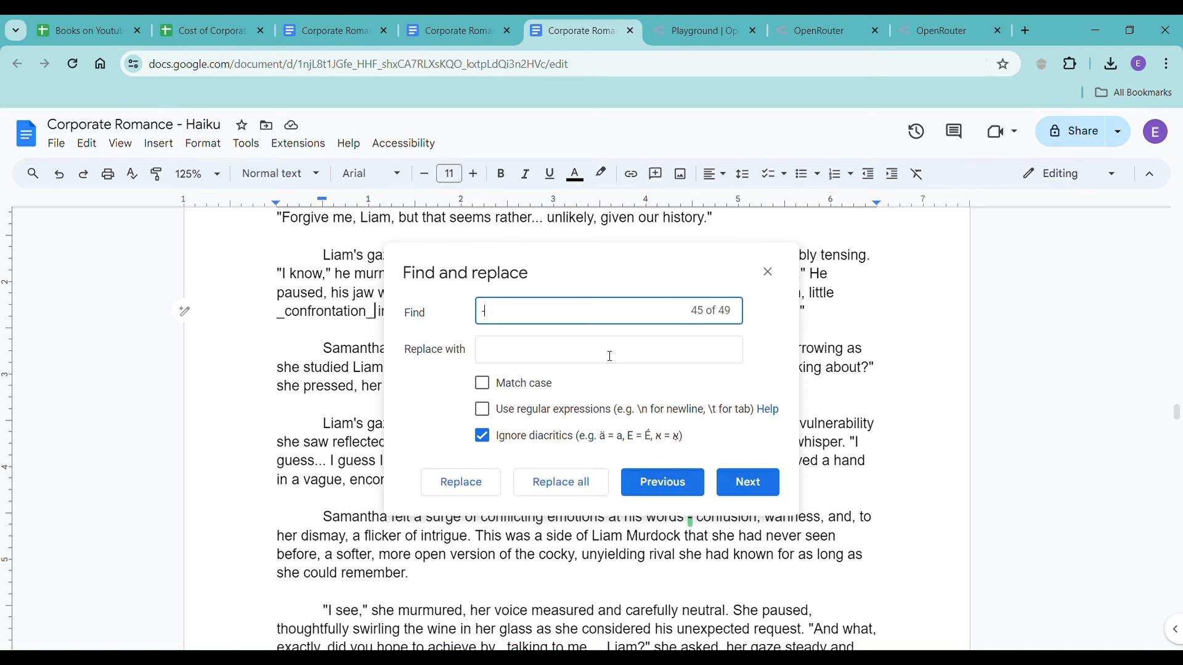
key(BackSpace)
text(_)
click(587, 359)
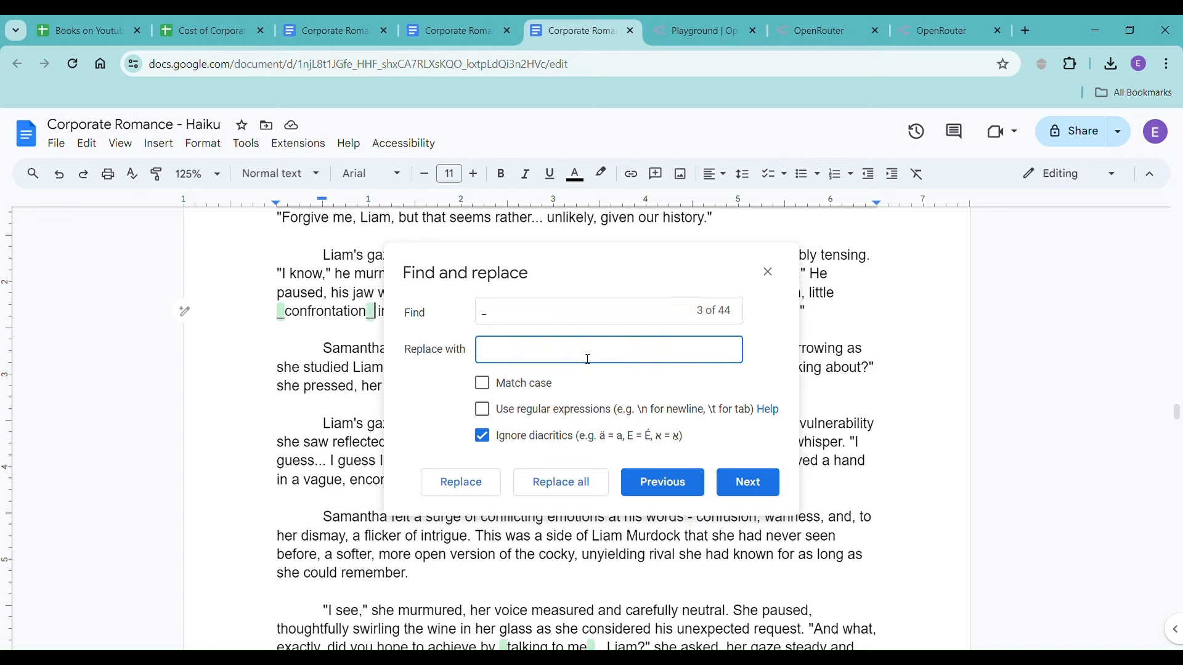
- Remove the first several underscores one by one, replace all the remaining ones with nothing, and close Find and replace
click(475, 495)
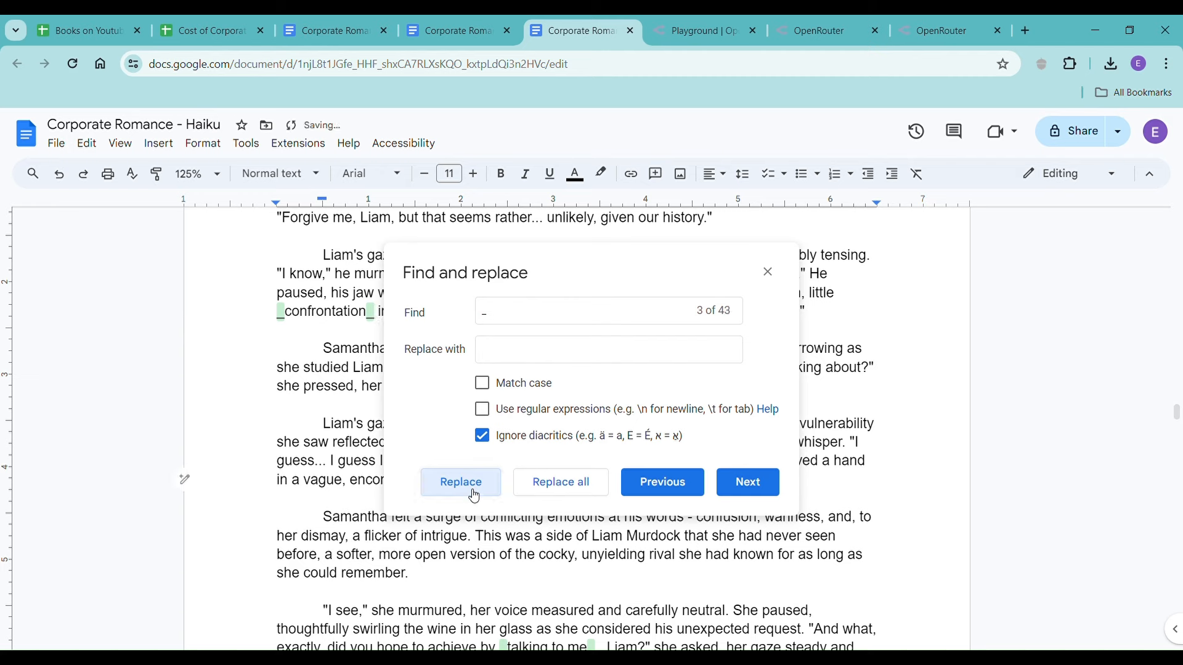
click(473, 494)
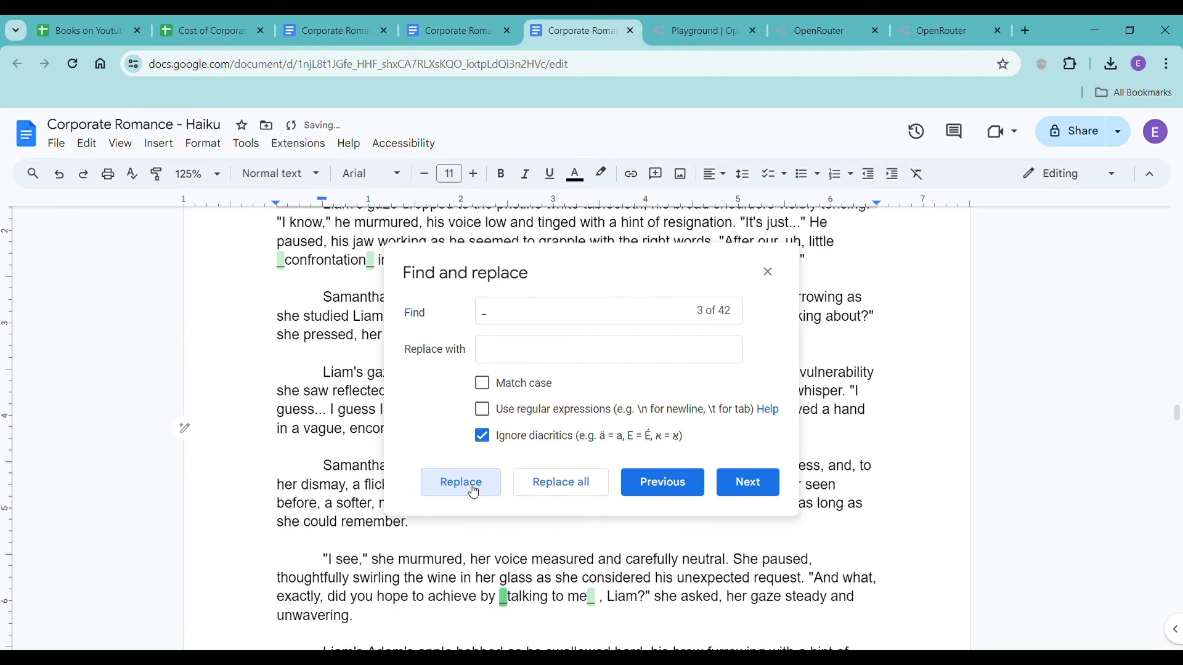
click(474, 491)
click(474, 491)
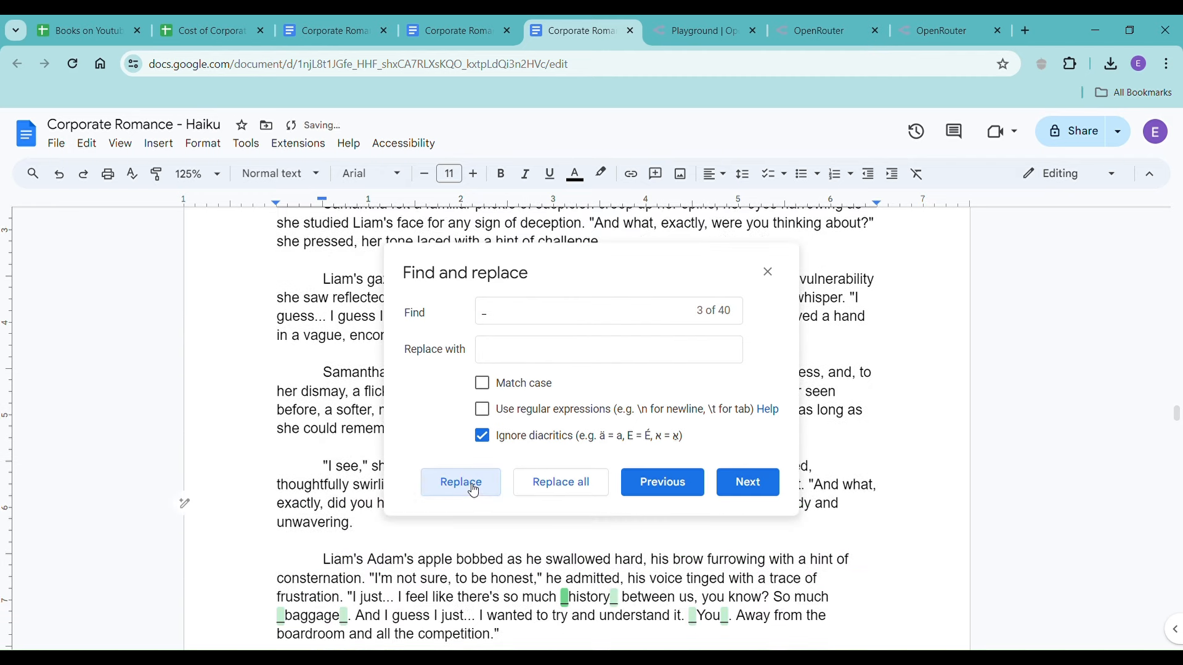
click(474, 491)
click(474, 490)
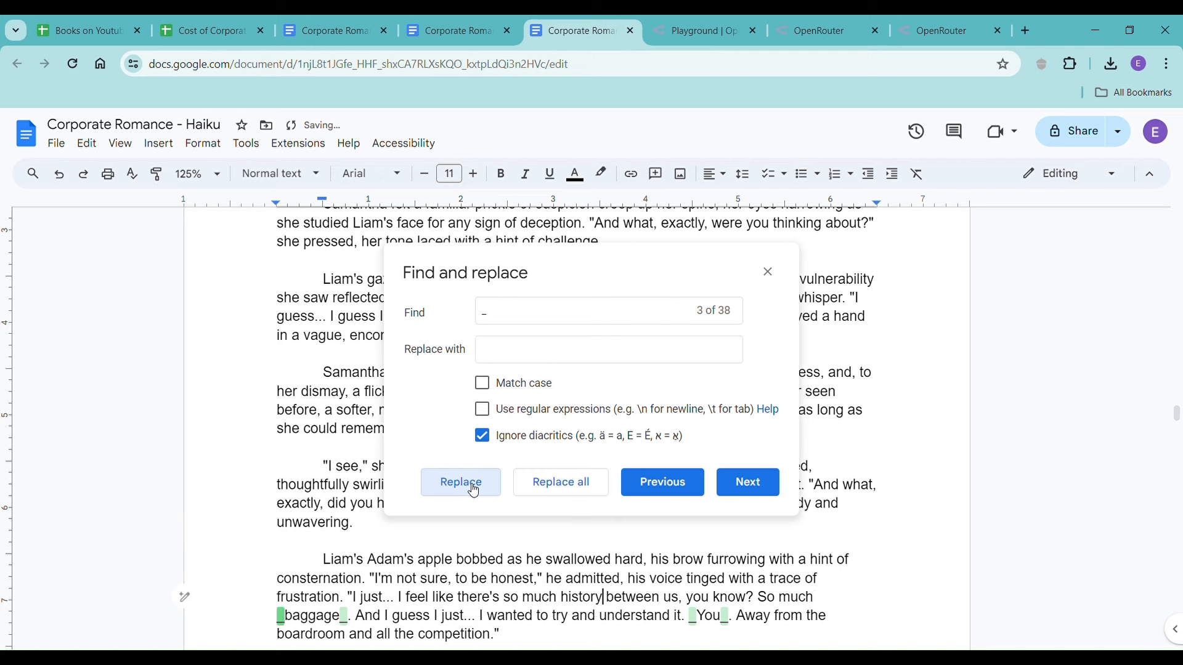
click(542, 491)
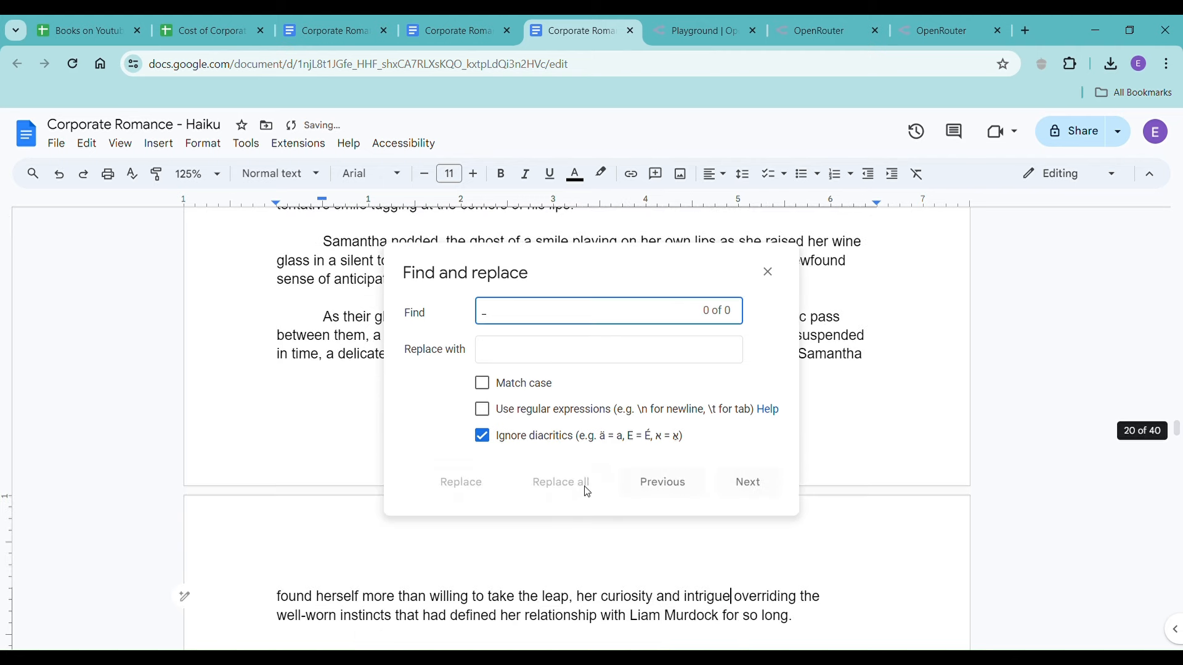
click(767, 272)
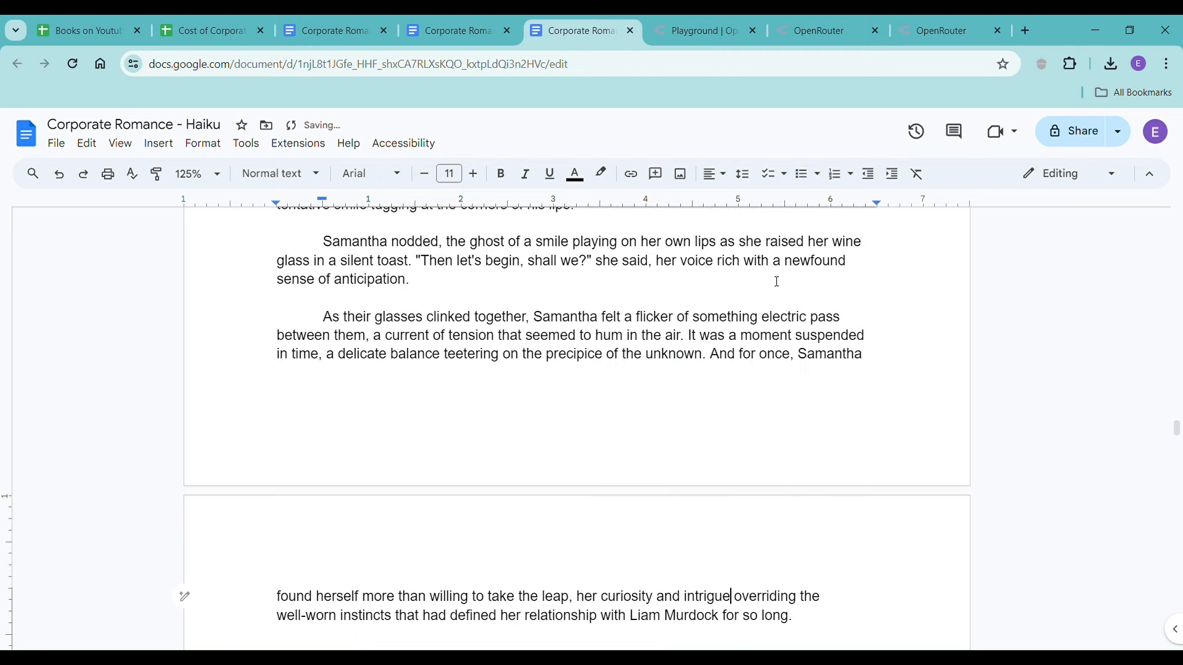
- Switch to the OpenRouter chat, delete Haiku's pending reply to the italics request, and return to the Haiku novel document
click(710, 30)
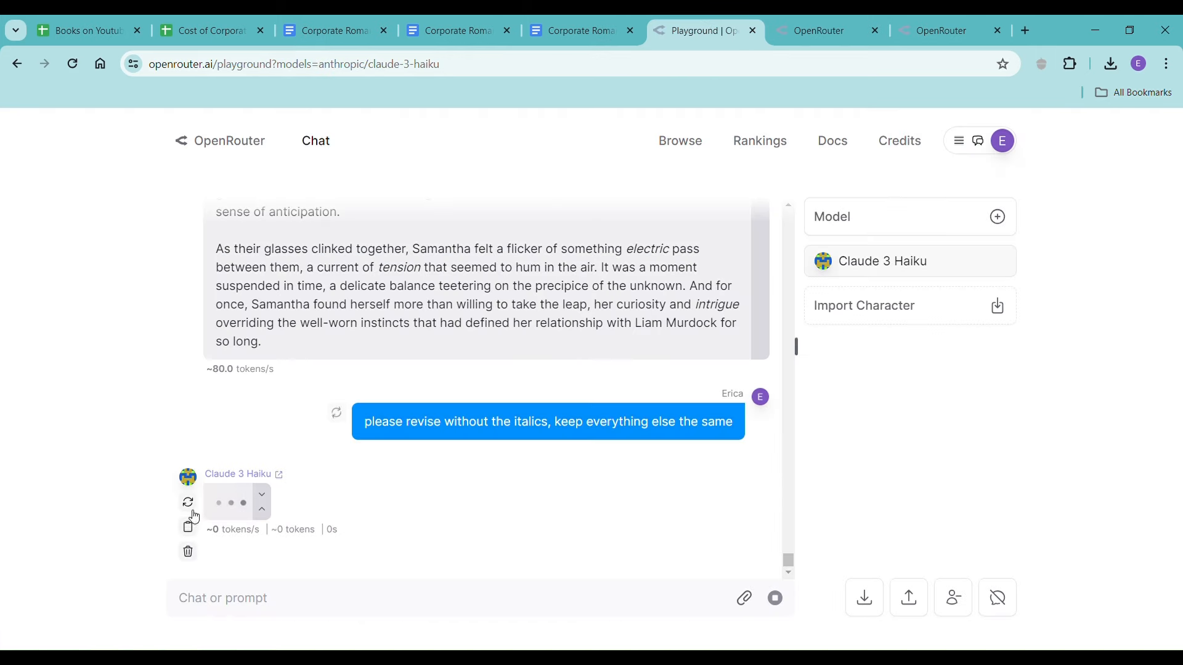
click(189, 553)
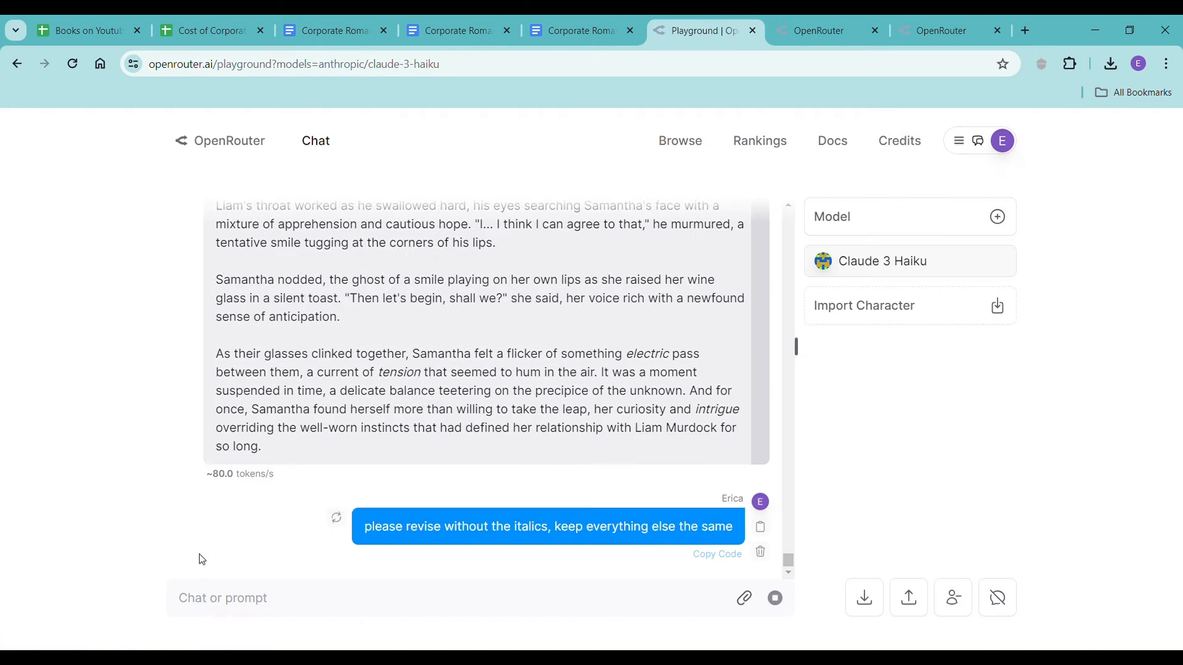
click(593, 31)
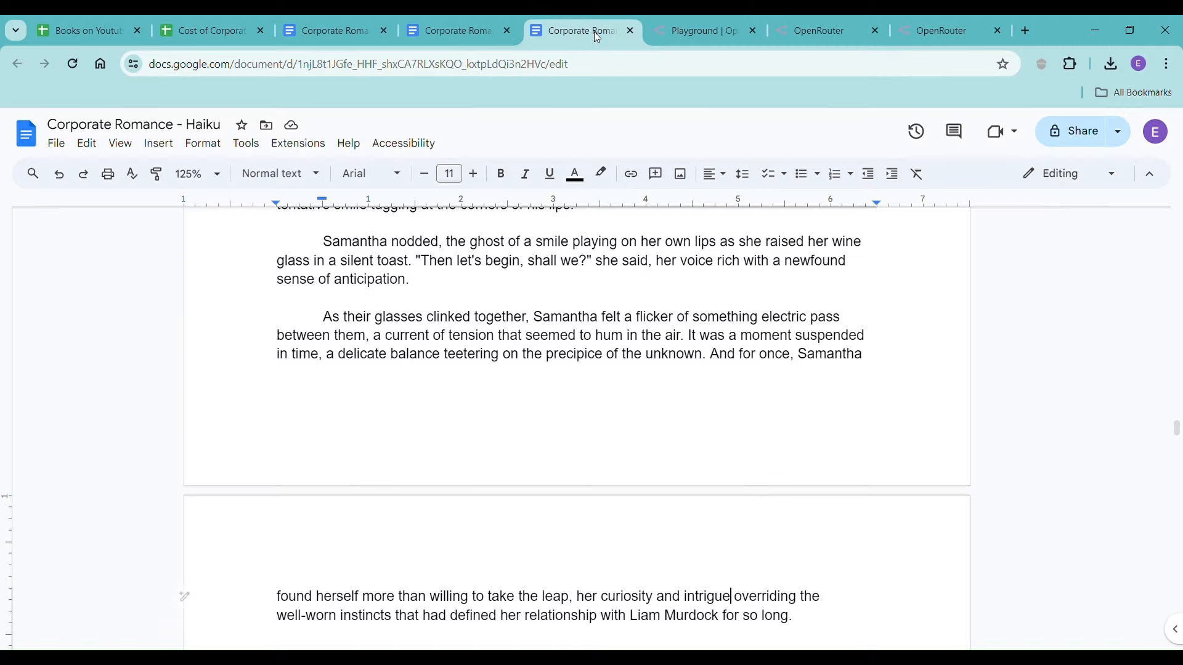
- Reread the Oak Room conversation from Liam's "Honestly?" reply to the closing toast, checking the text for leftover underscores
scroll(581, 234, up, 6)
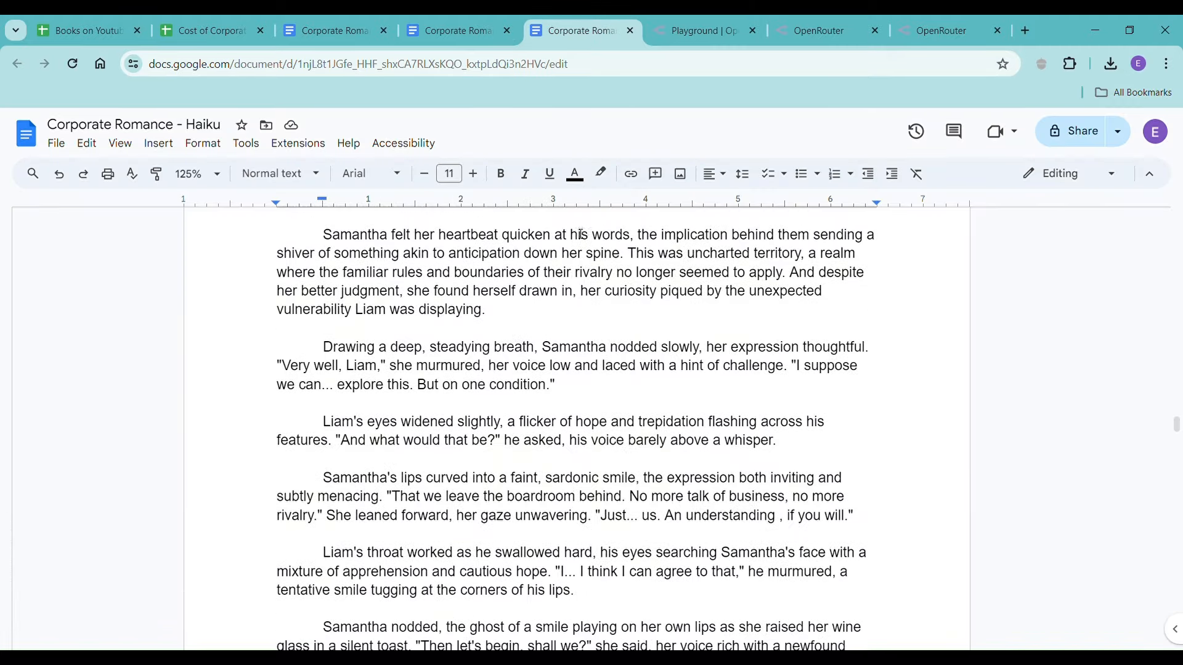
scroll(580, 234, up, 10)
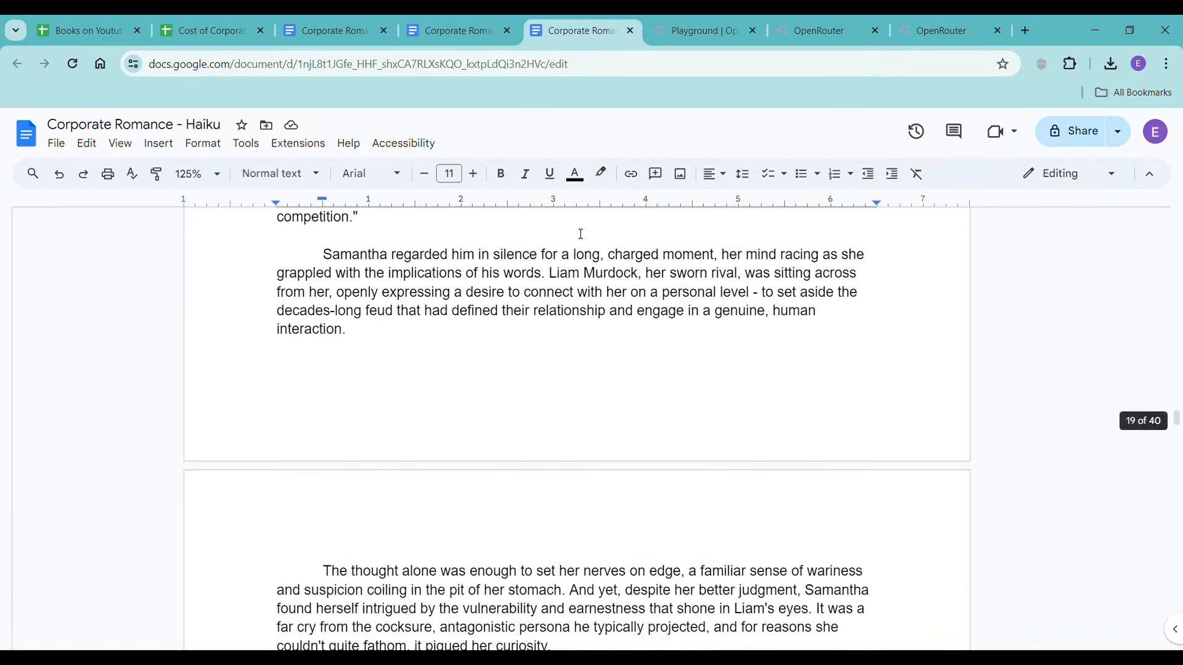
scroll(581, 234, up, 5)
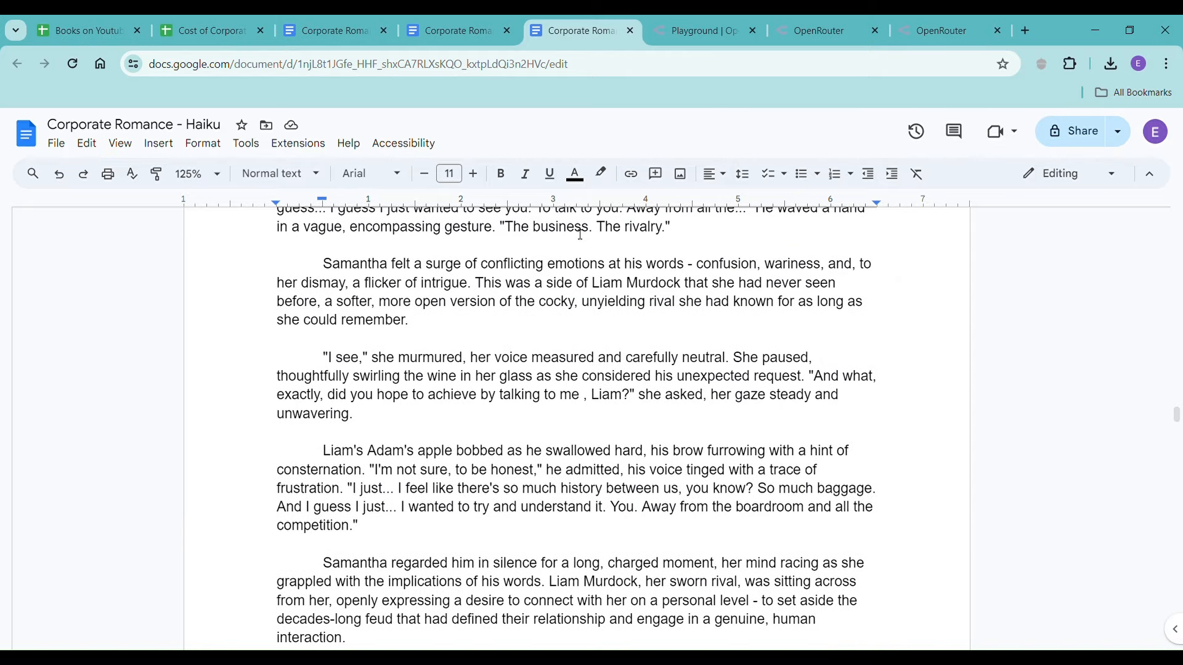
scroll(578, 240, up, 8)
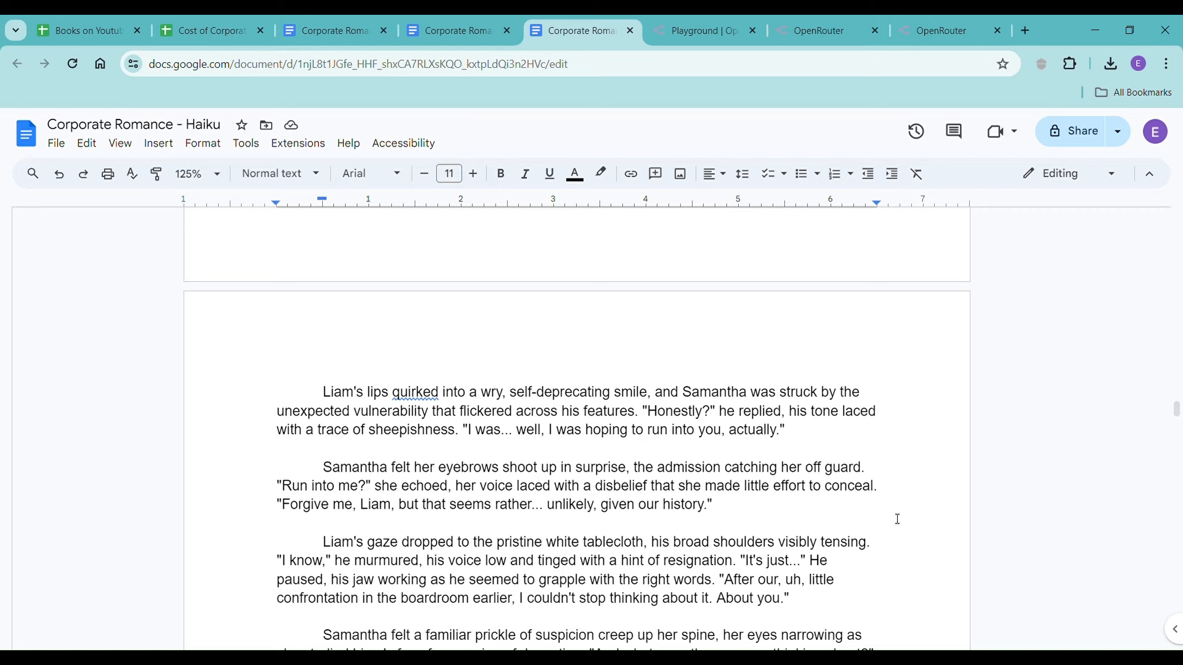
scroll(897, 519, down, 5)
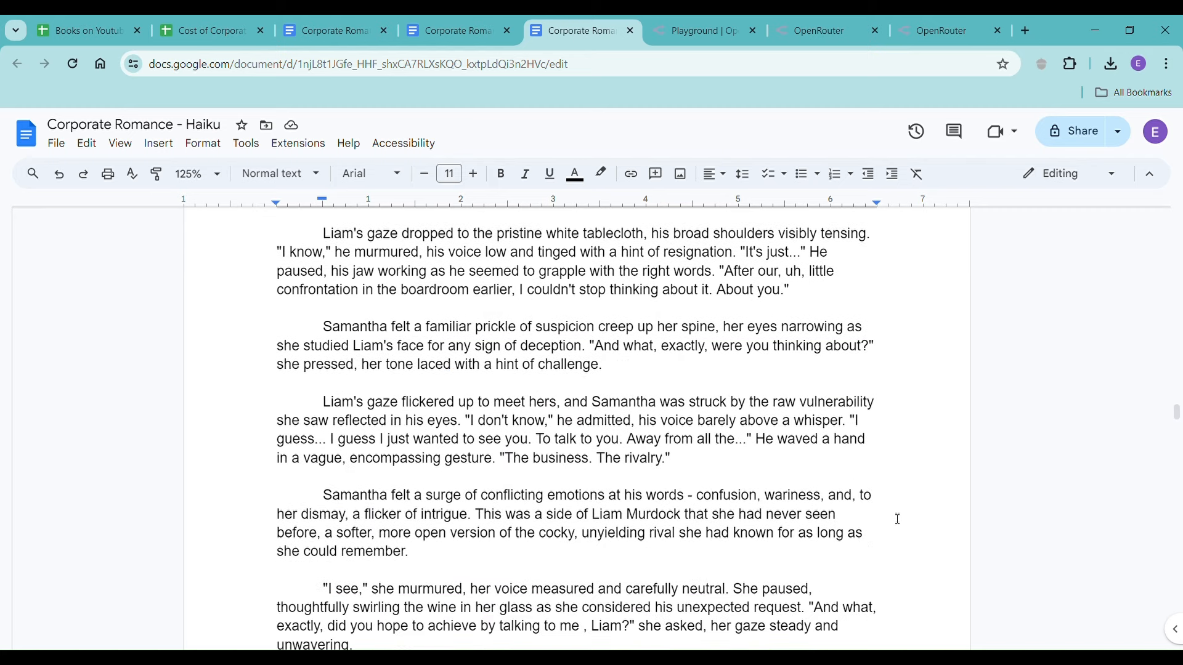
scroll(897, 519, down, 3)
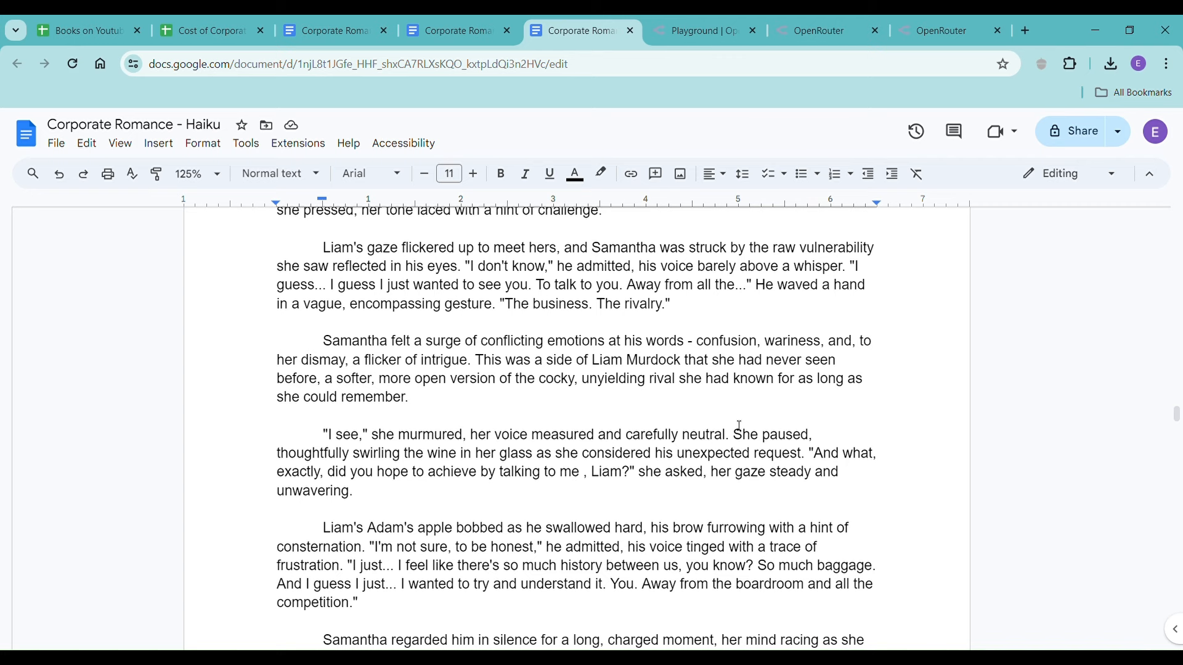
scroll(743, 409, down, 6)
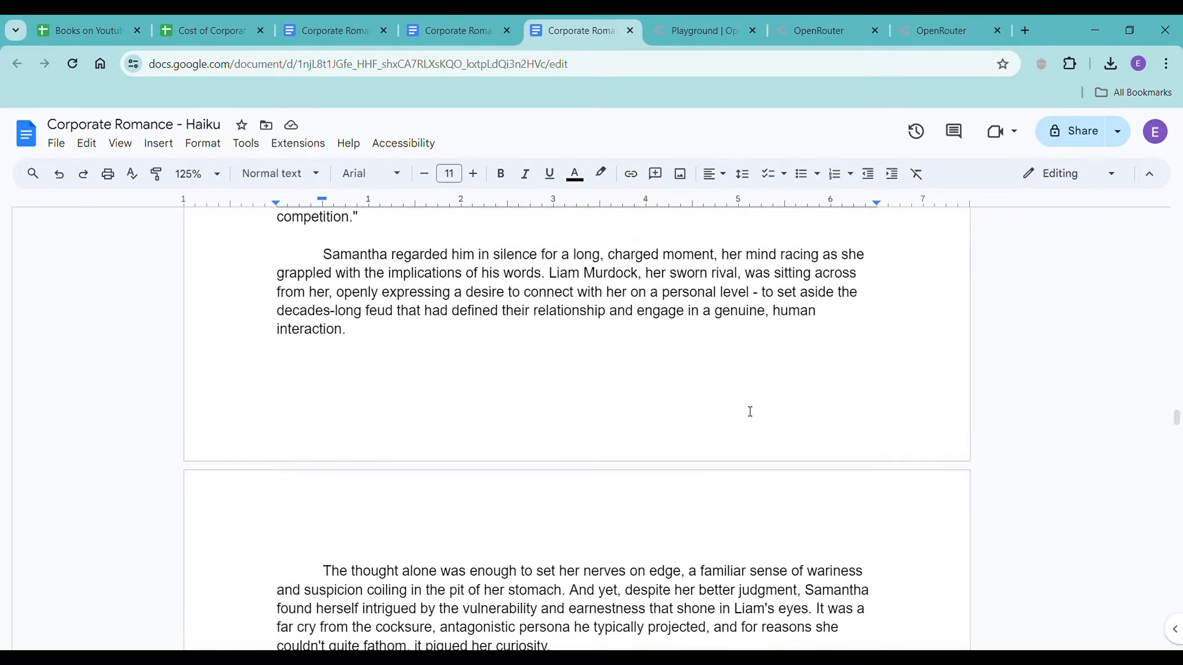
scroll(750, 412, up, 6)
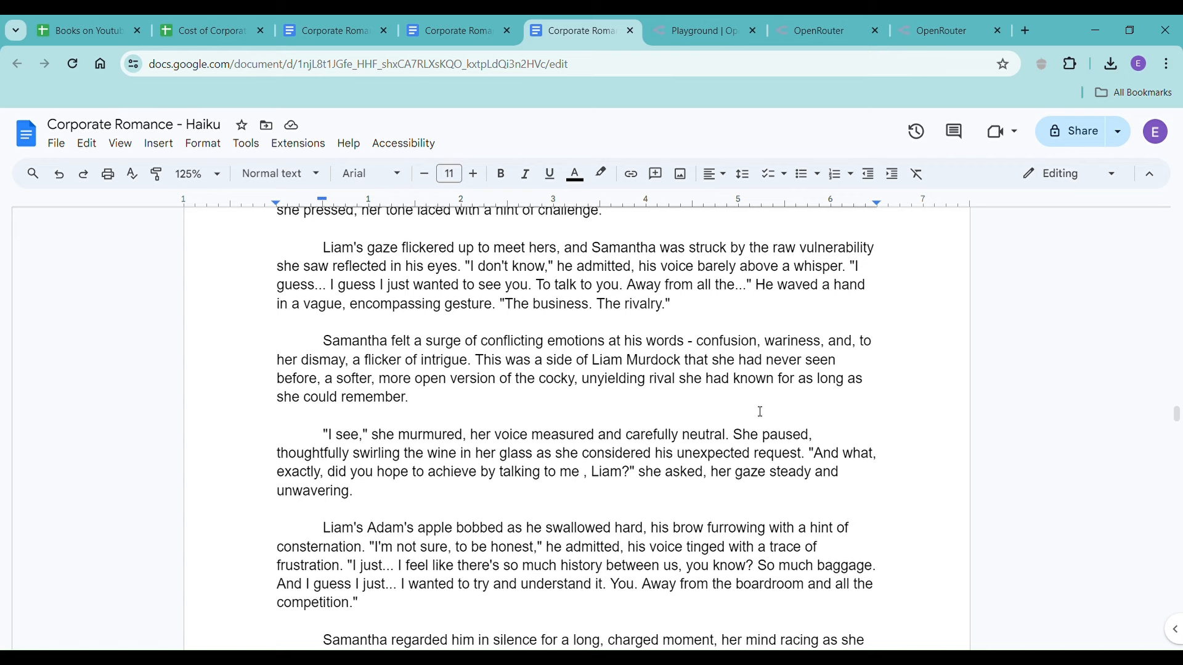
scroll(760, 410, down, 3)
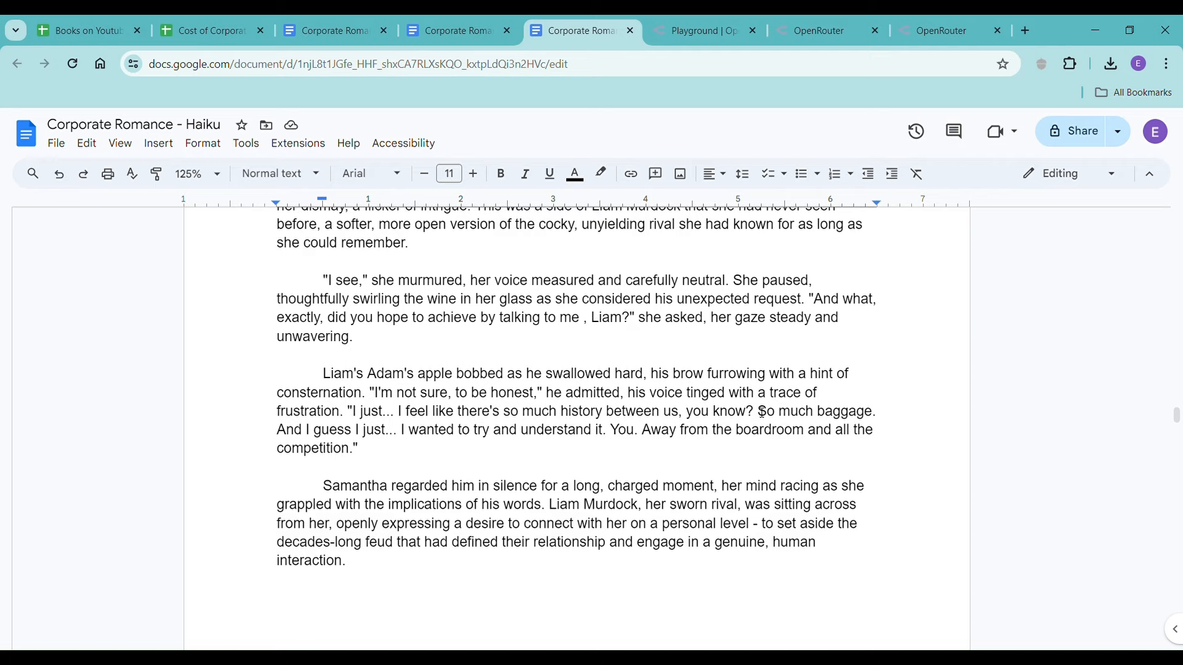
scroll(761, 412, down, 2)
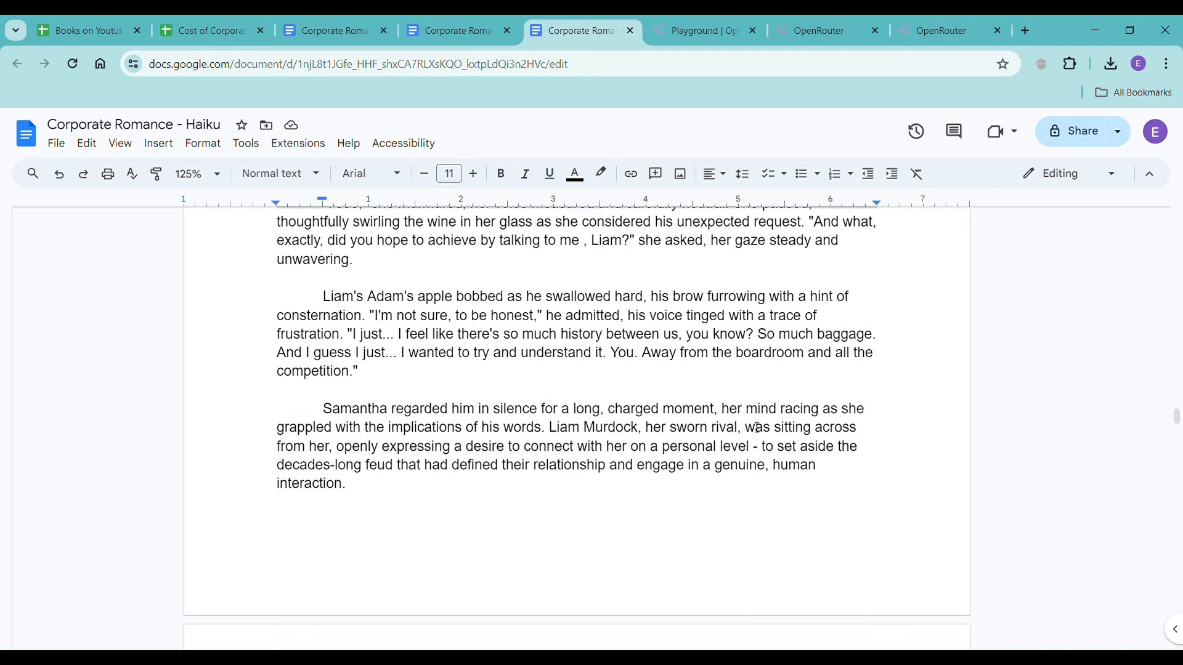
scroll(757, 431, down, 8)
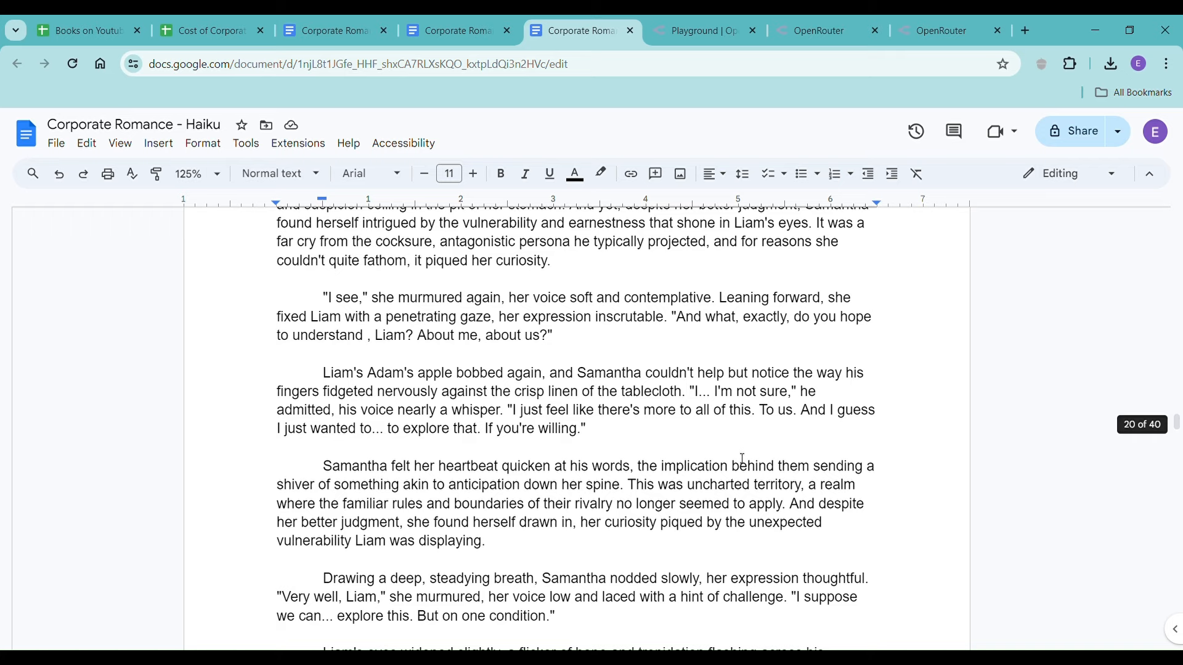
scroll(743, 459, down, 5)
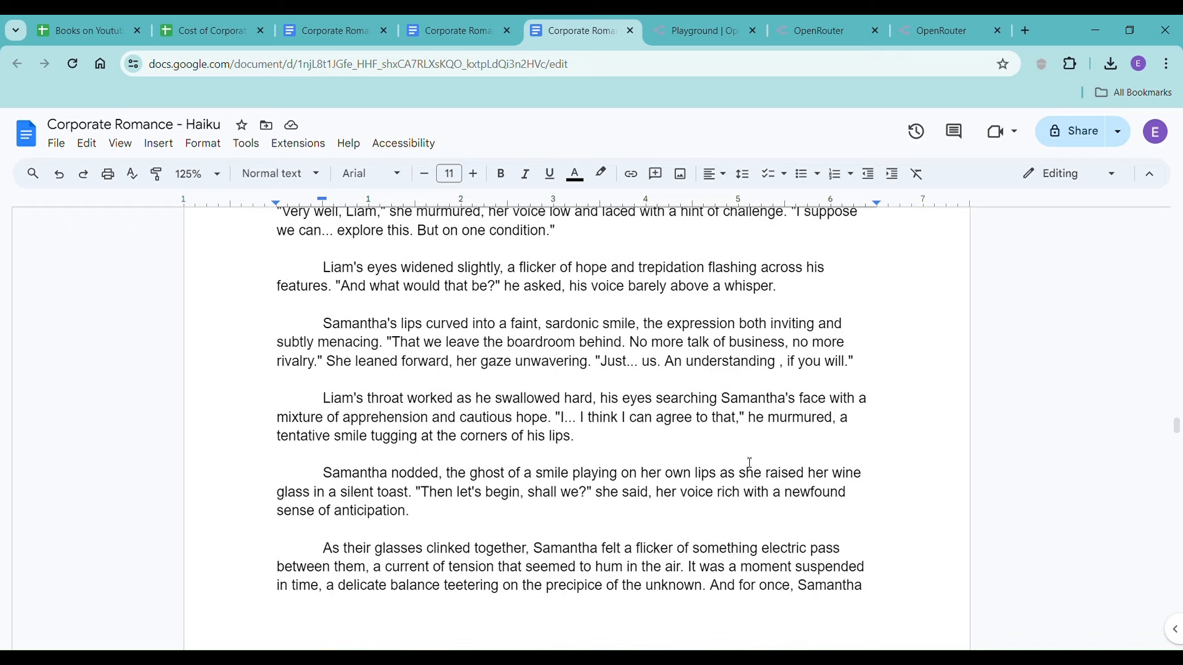
scroll(749, 463, up, 1)
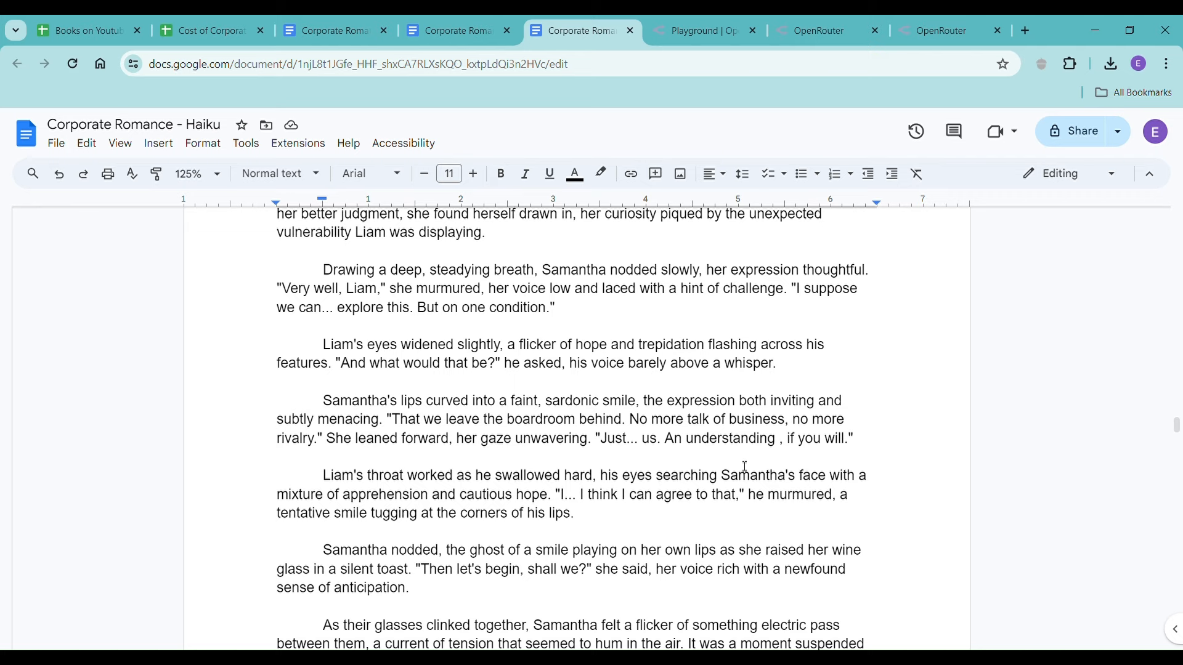
scroll(745, 467, down, 2)
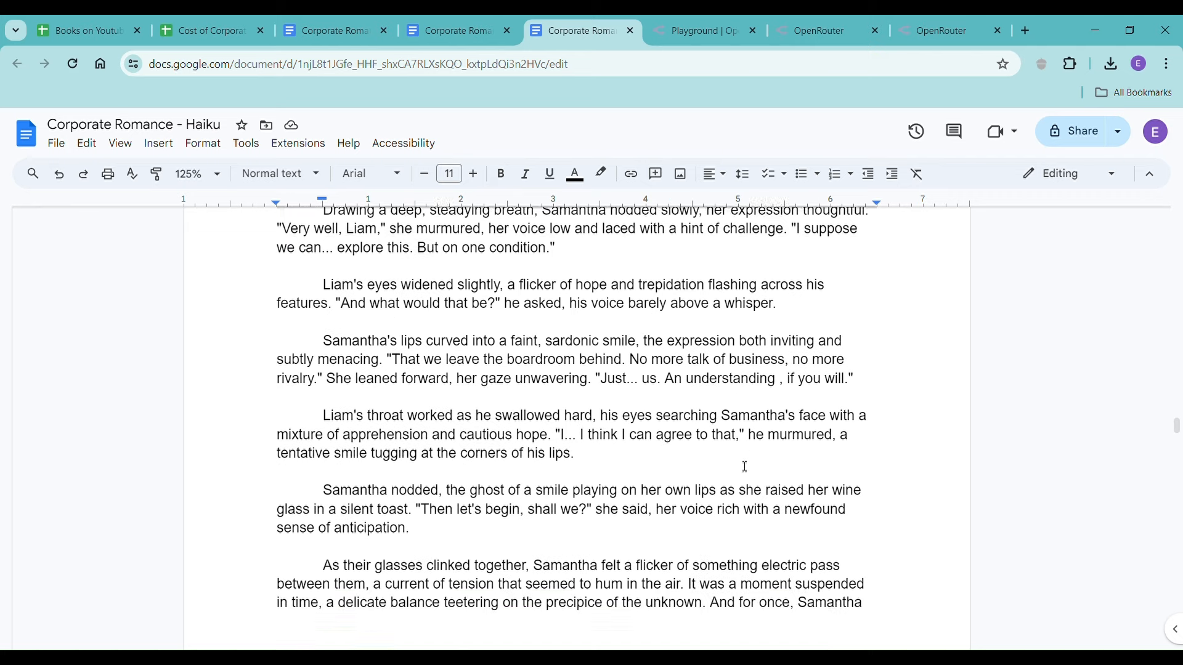
scroll(745, 466, down, 4)
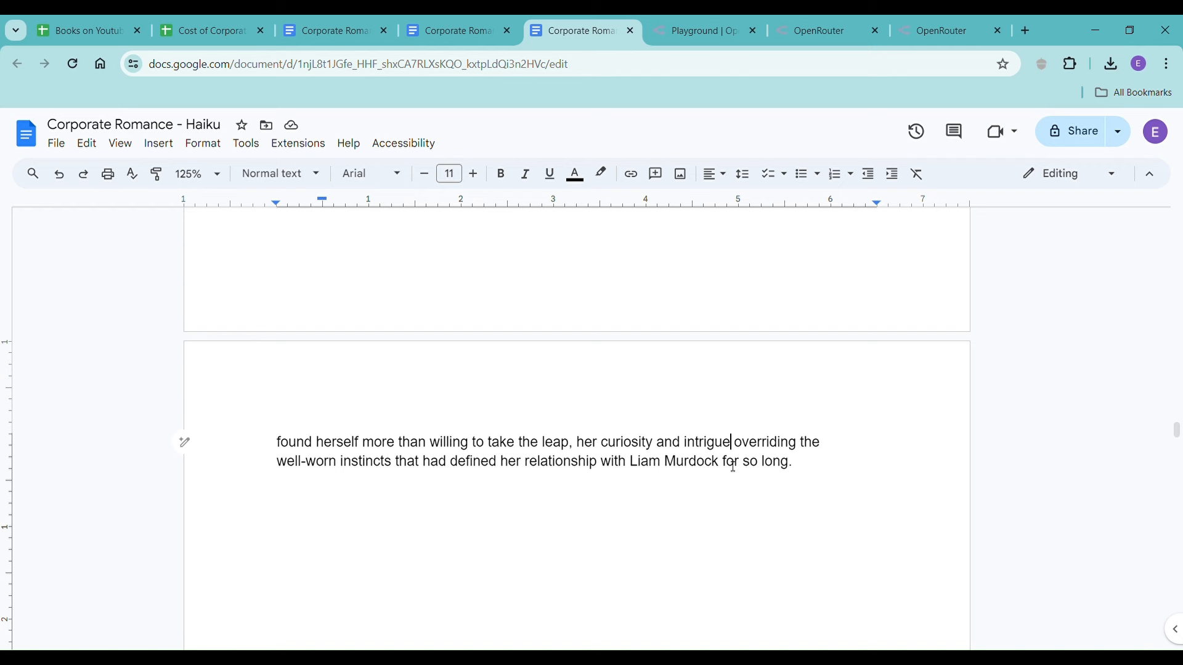
scroll(733, 466, down, 1)
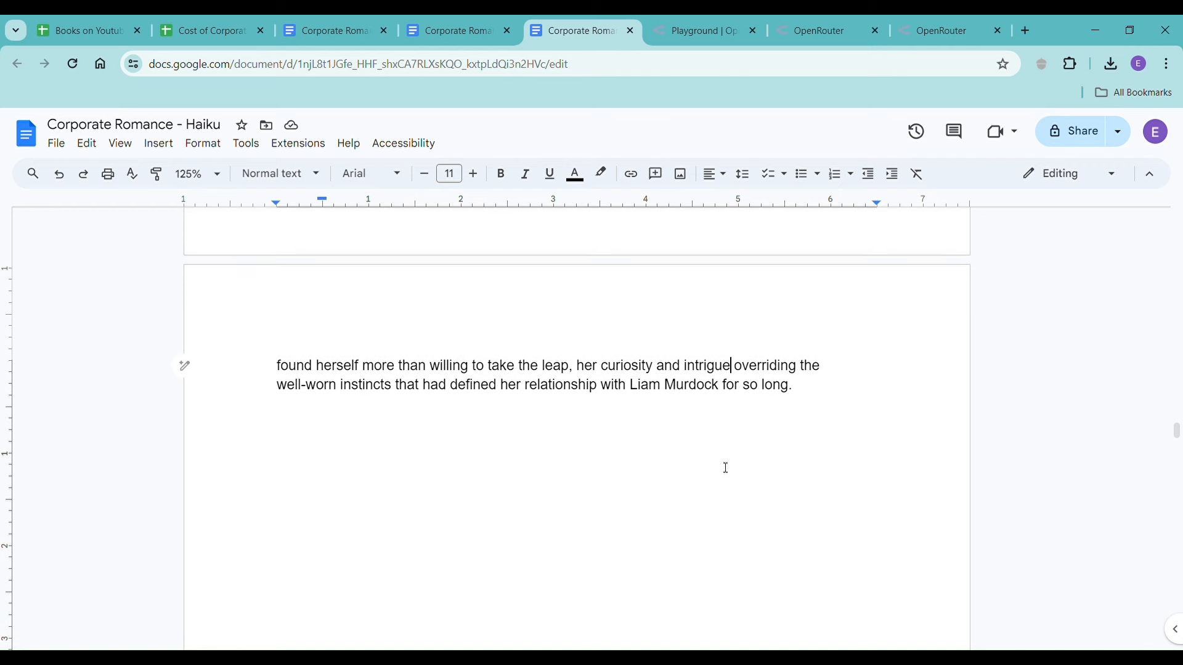
- Switch to the Corporate Romance Scene Beats document and copy Scene 3's bold expansion prompt together with the dash line below it
click(328, 450)
click(442, 20)
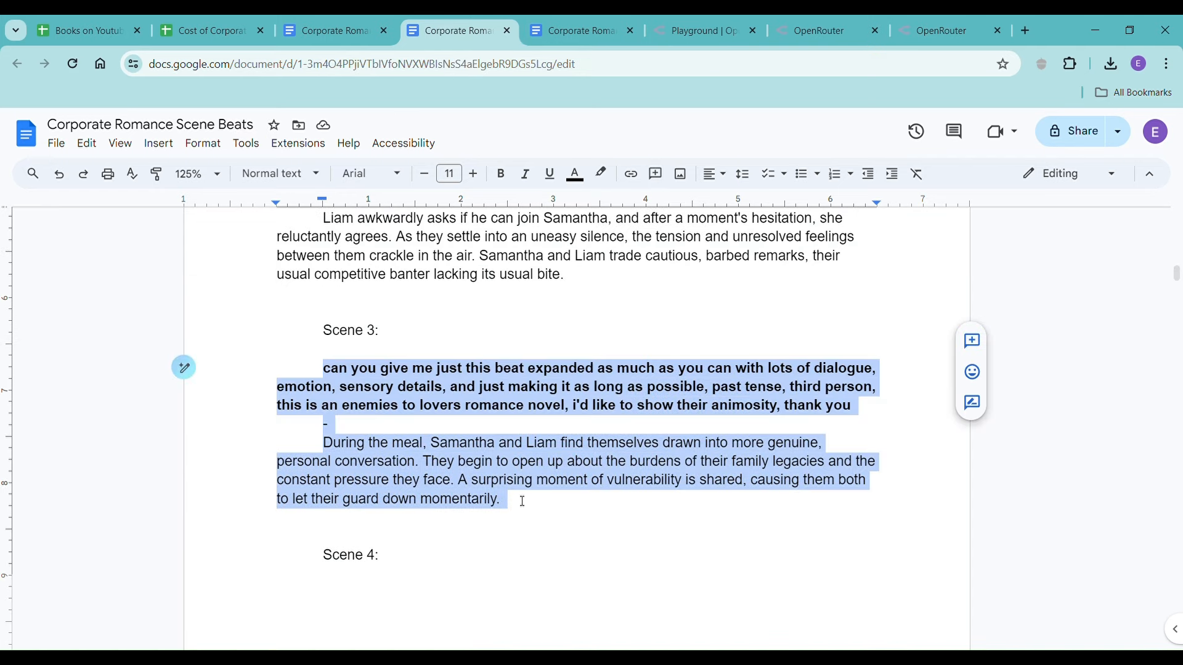
scroll(634, 493, down, 5)
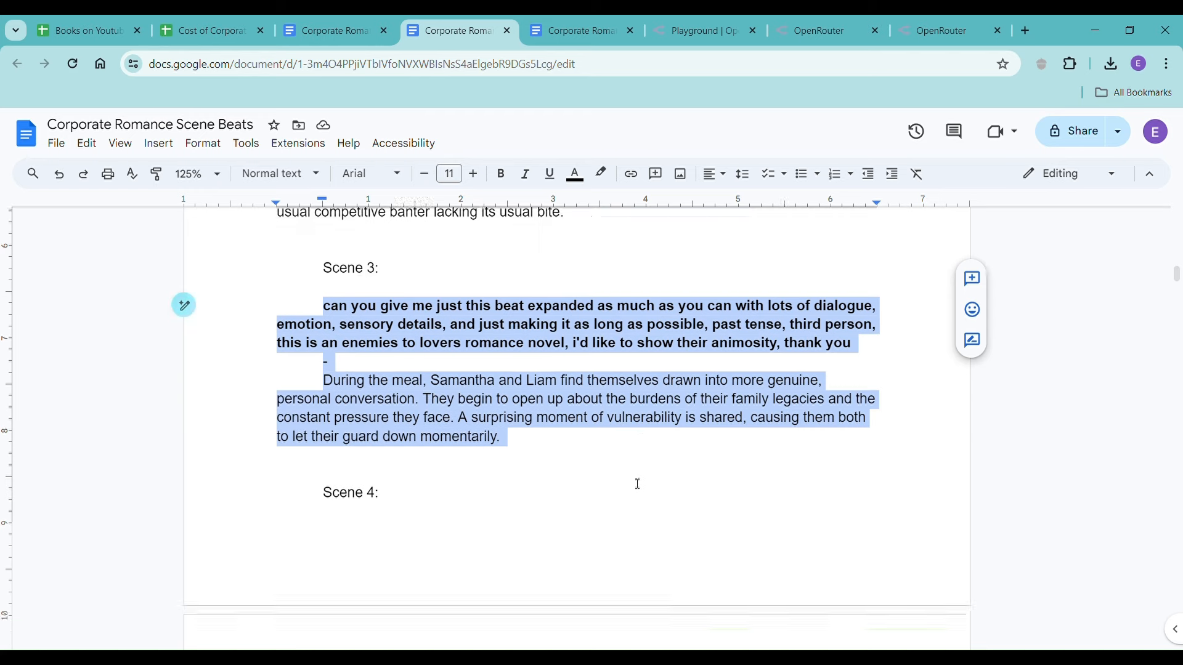
scroll(632, 442, down, 1)
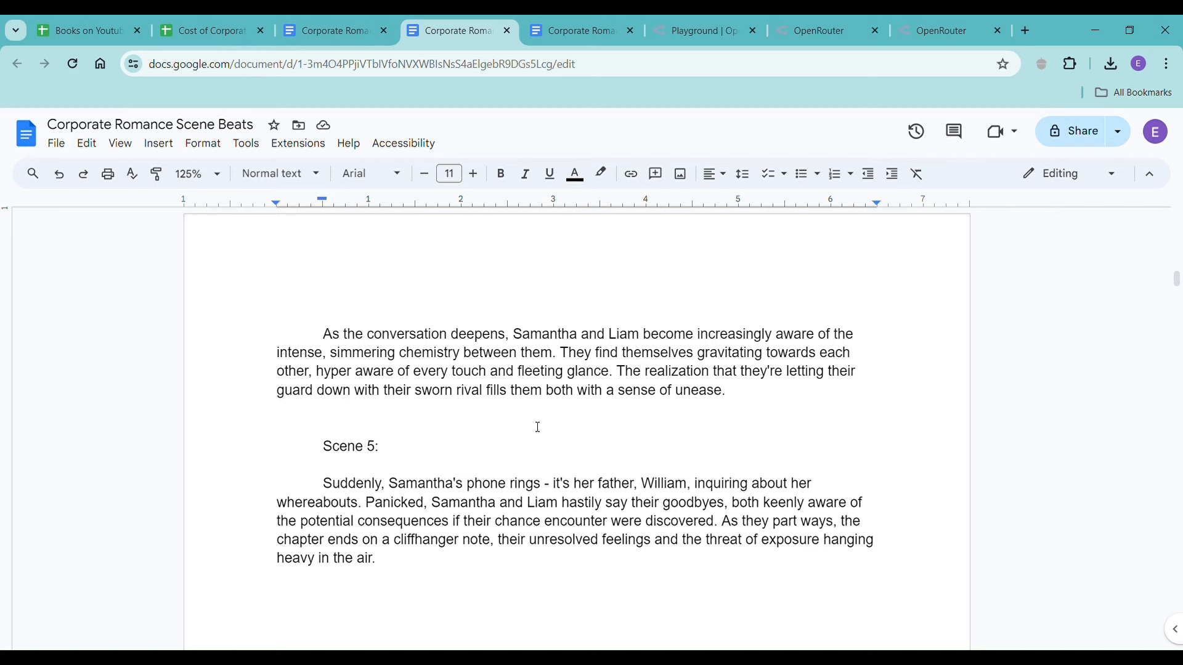
scroll(313, 355, up, 3)
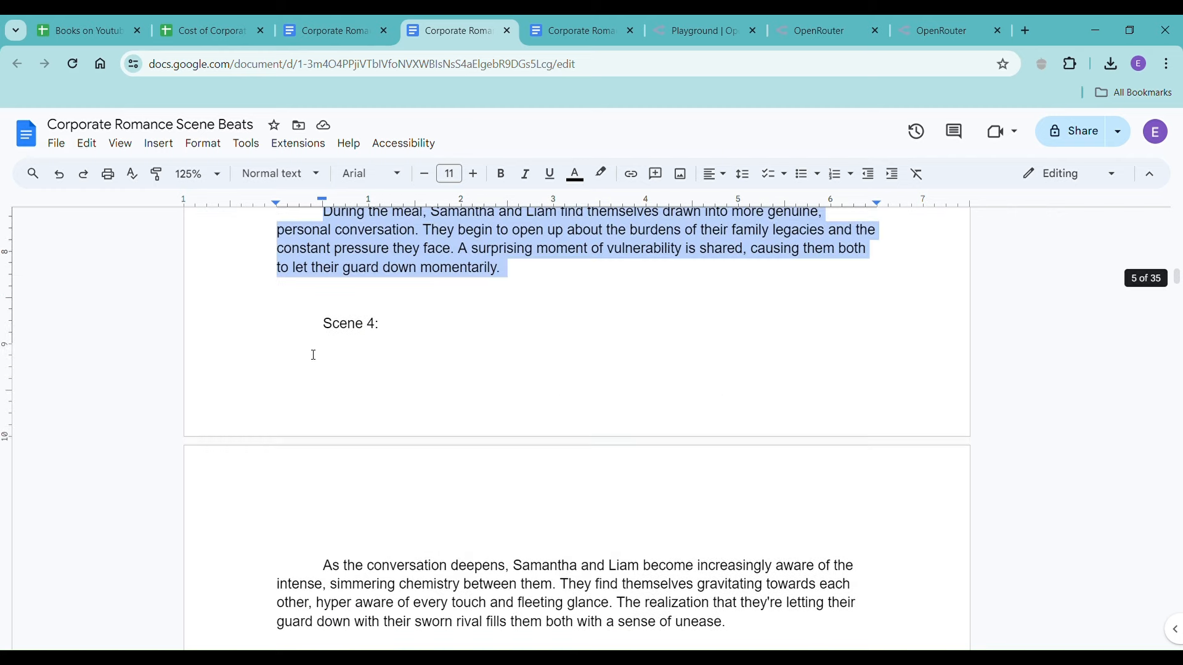
scroll(313, 355, up, 4)
click(313, 404)
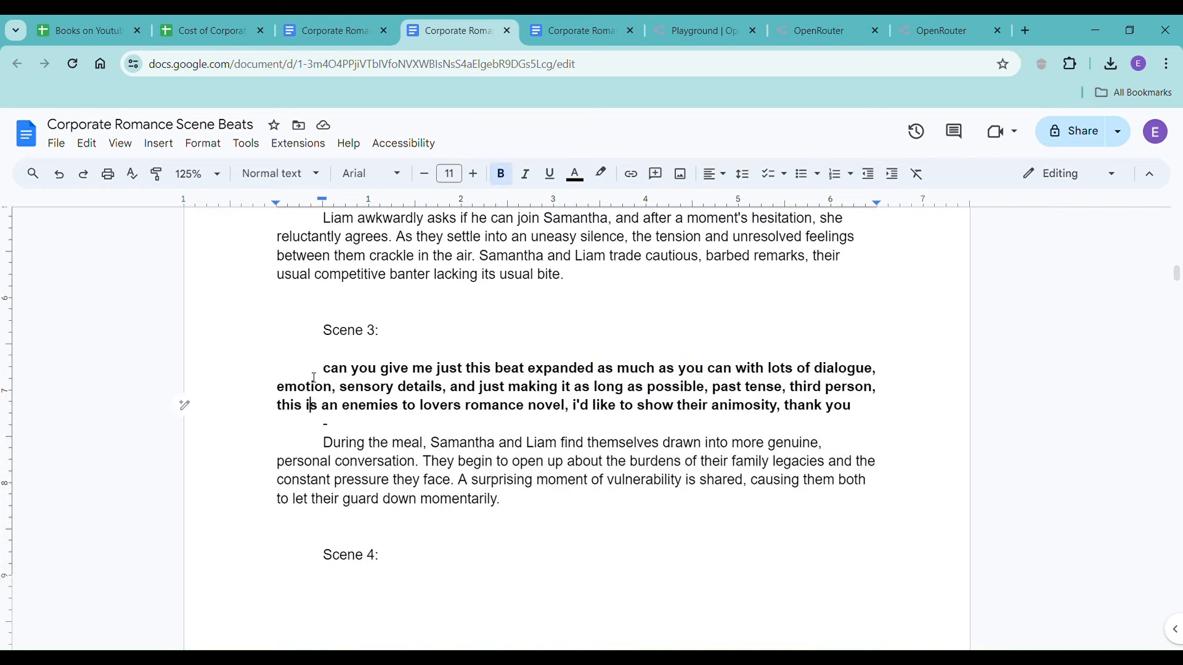
drag(322, 369, 732, 433)
key(ctrl+c)
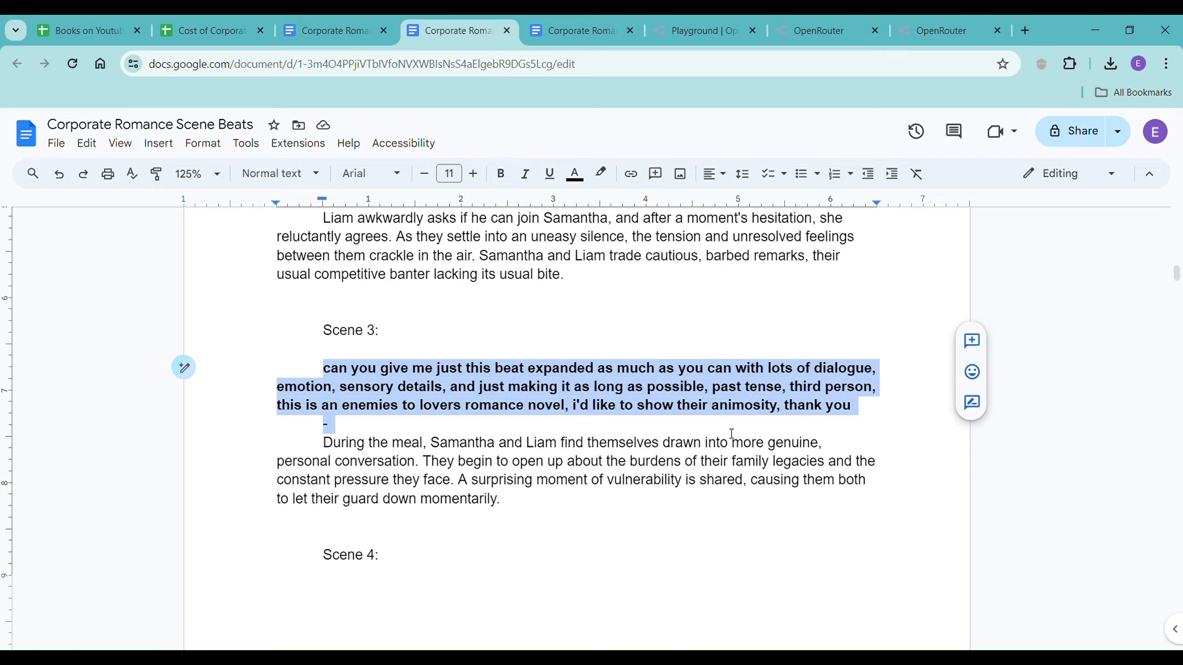
- Paste the expansion prompt and dash line directly above the Scene 4 beat and the Scene 5 beat
scroll(491, 430, down, 7)
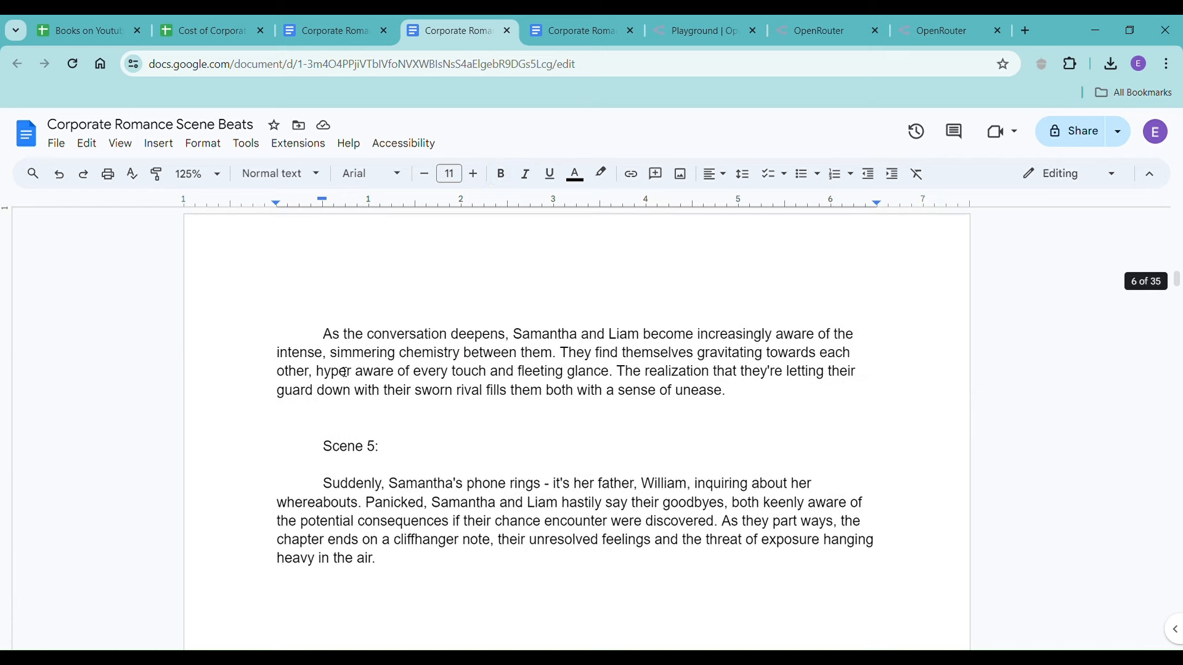
click(313, 338)
key(ctrl+v)
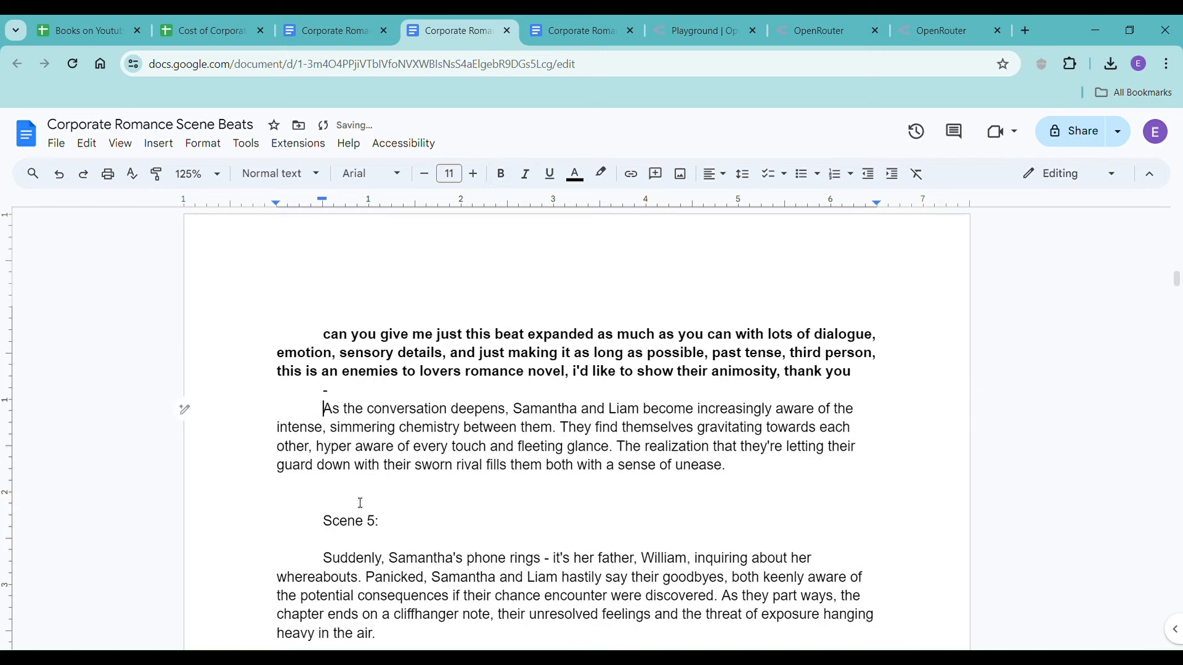
click(323, 560)
key(ctrl+v)
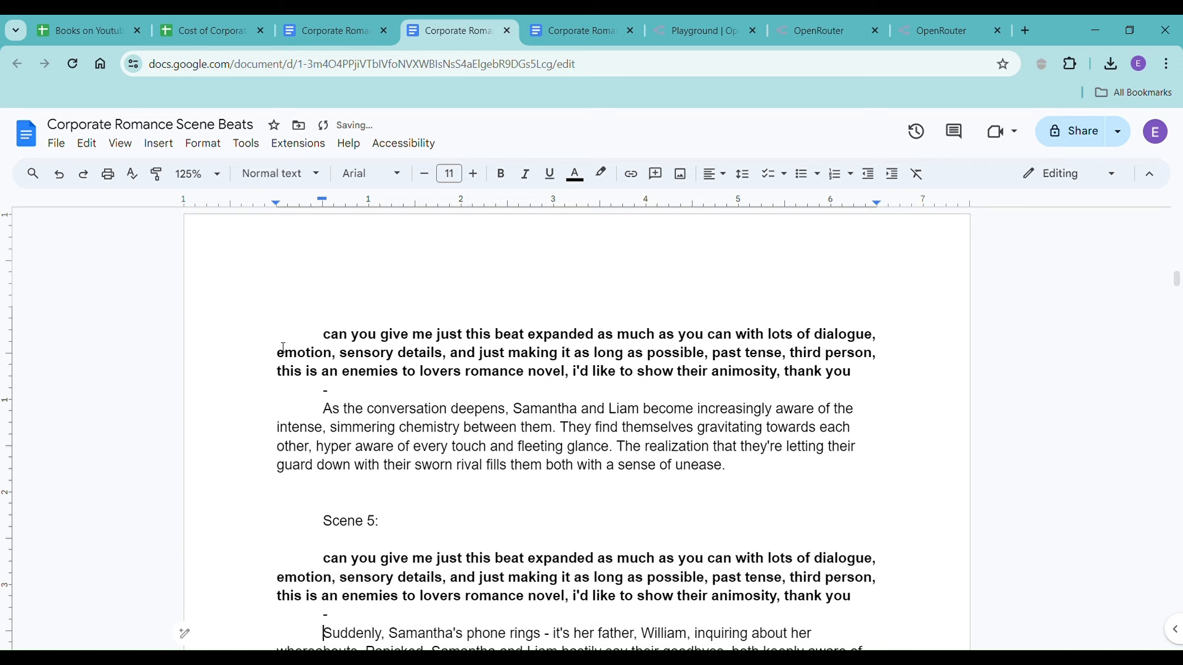
- Copy Scene 4's prompt and beat, switch to the OpenRouter playground, and delete the "please revise without the italics" message
drag(325, 316, 884, 483)
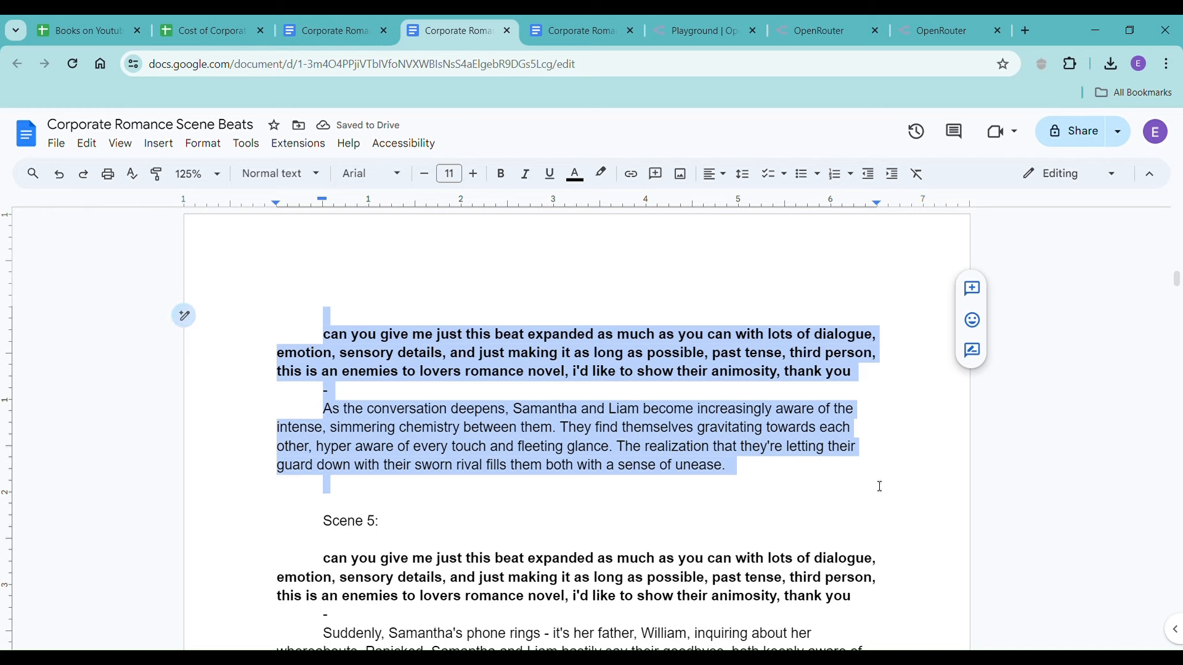
click(573, 30)
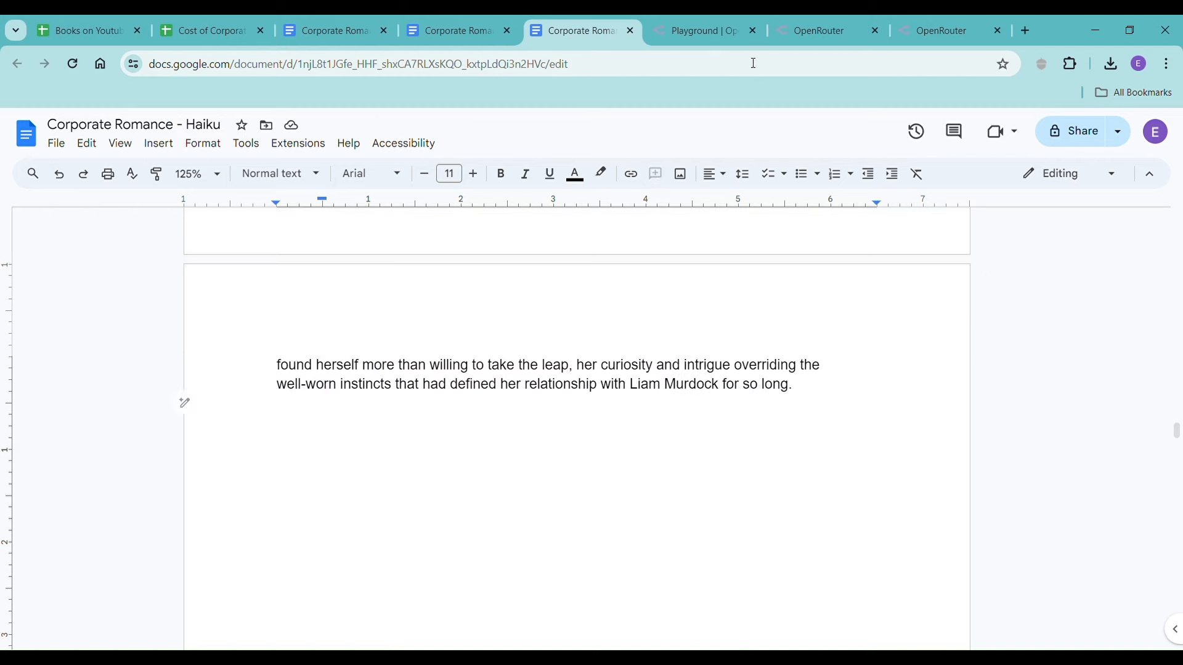
click(703, 32)
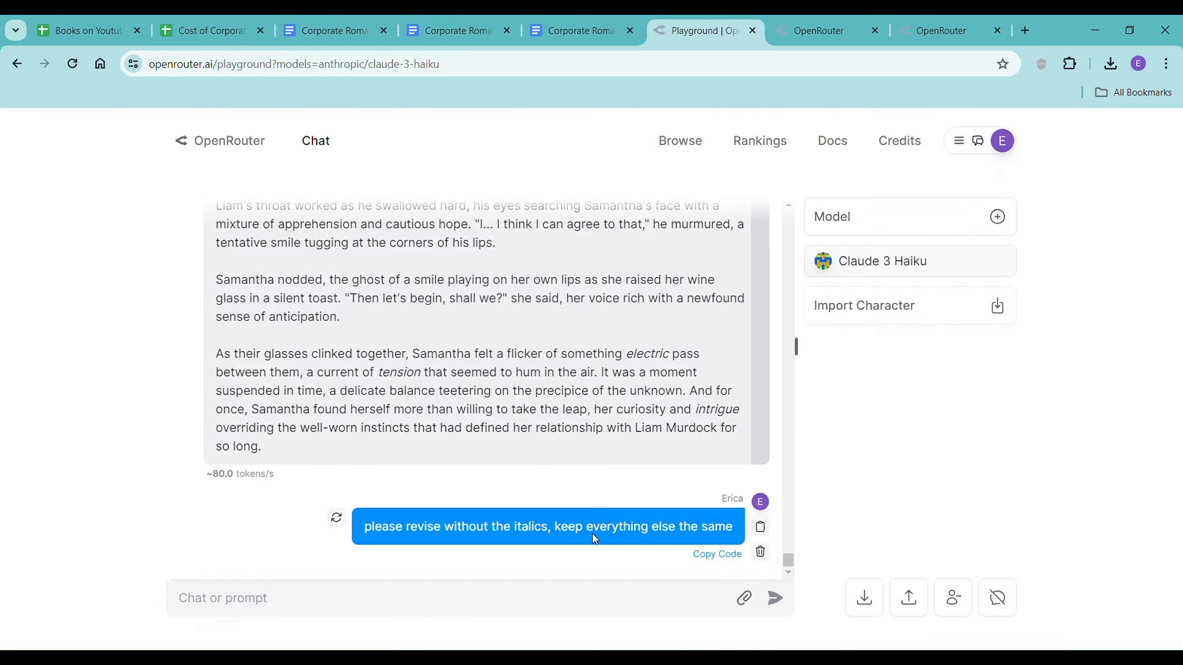
click(760, 552)
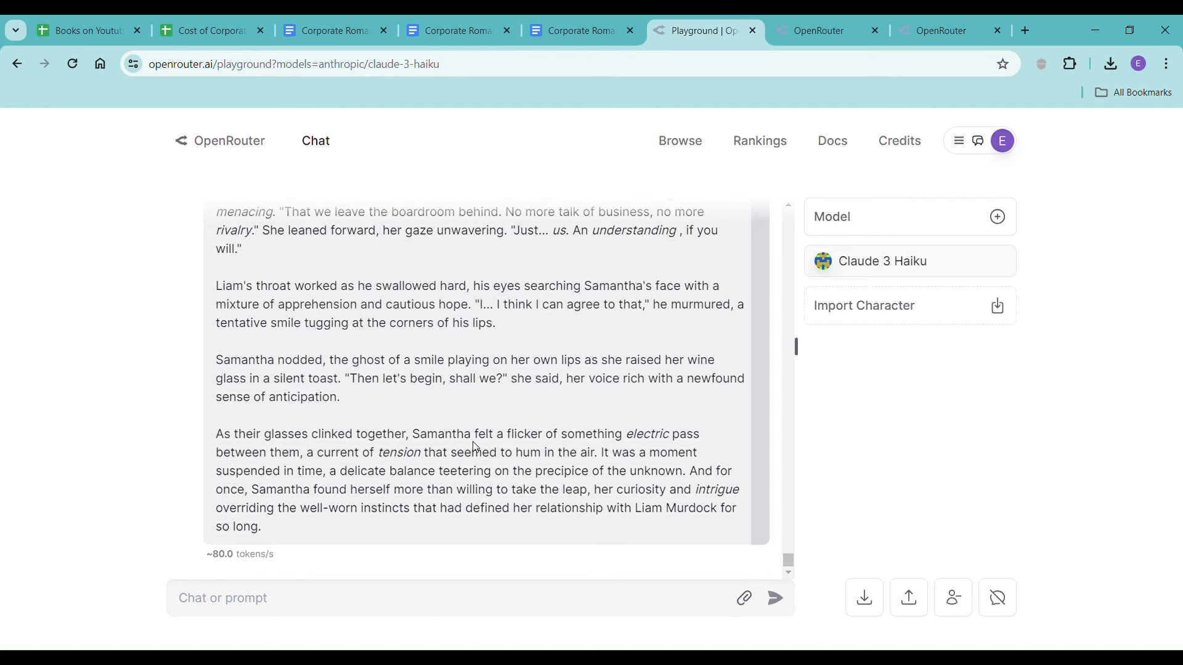
- Paste the Scene 4 prompt and beat into the chat and send it to Claude 3 Haiku
key(ctrl+v)
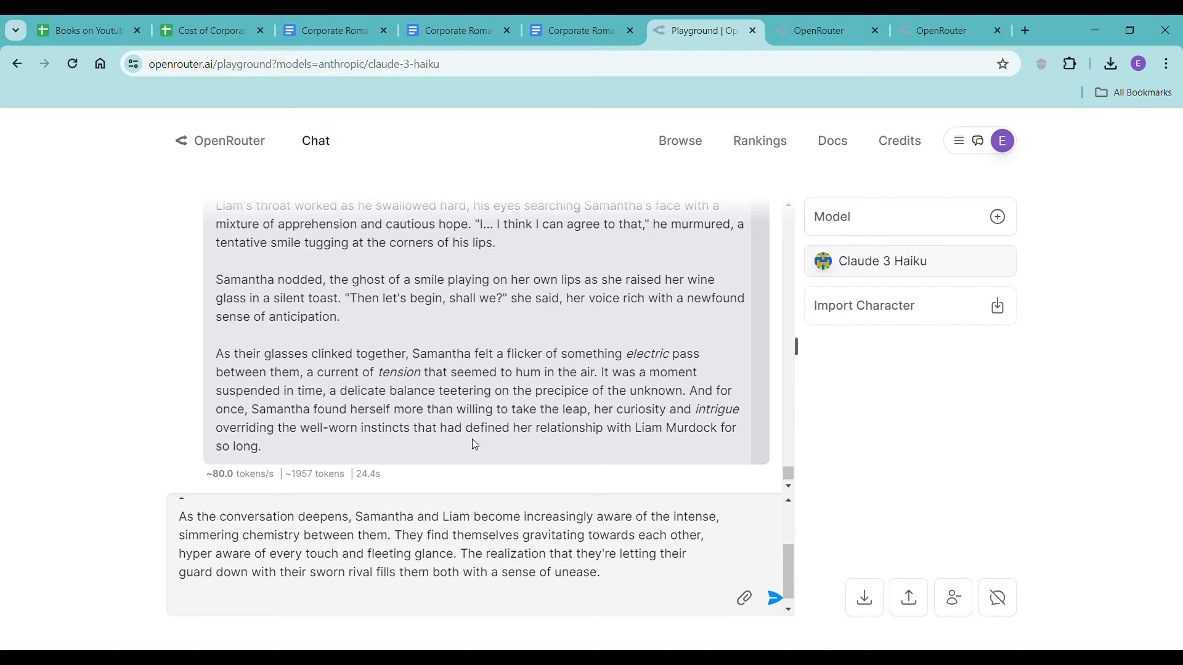
key(ctrl+z)
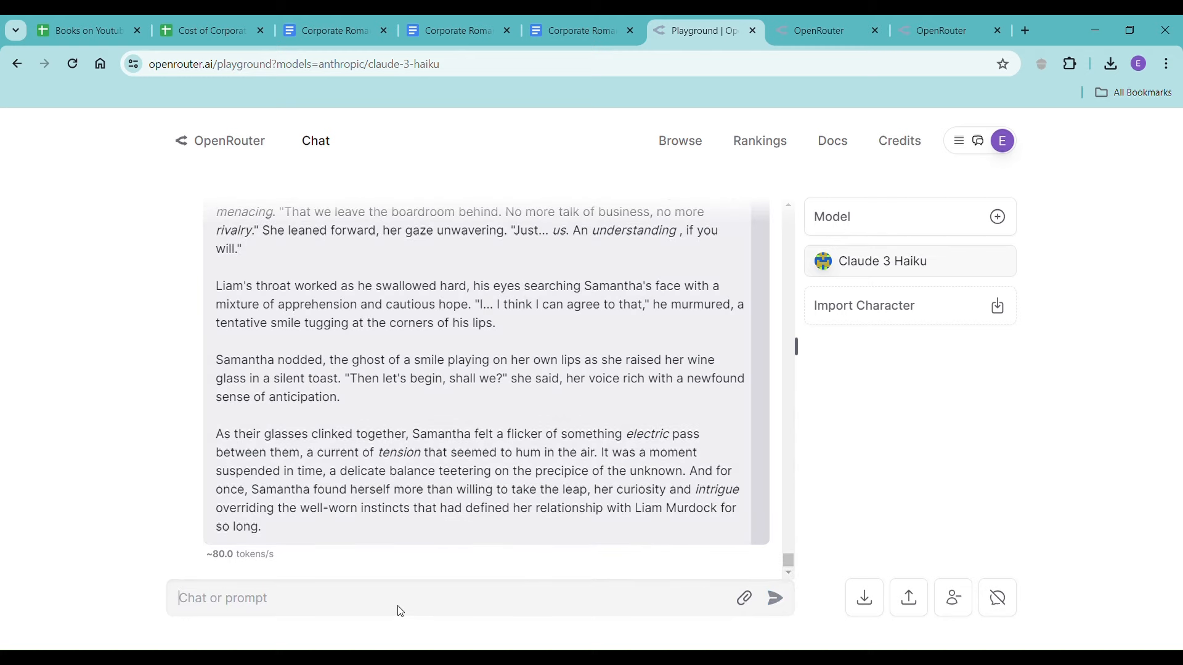
key(ctrl+v)
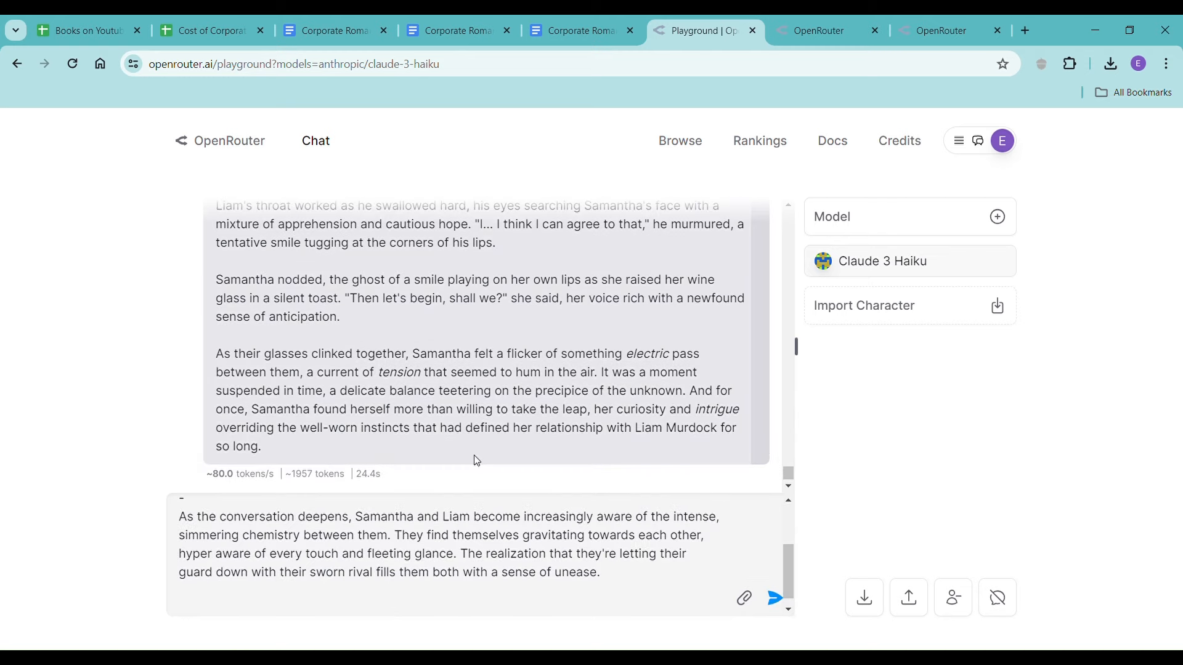
key(Return)
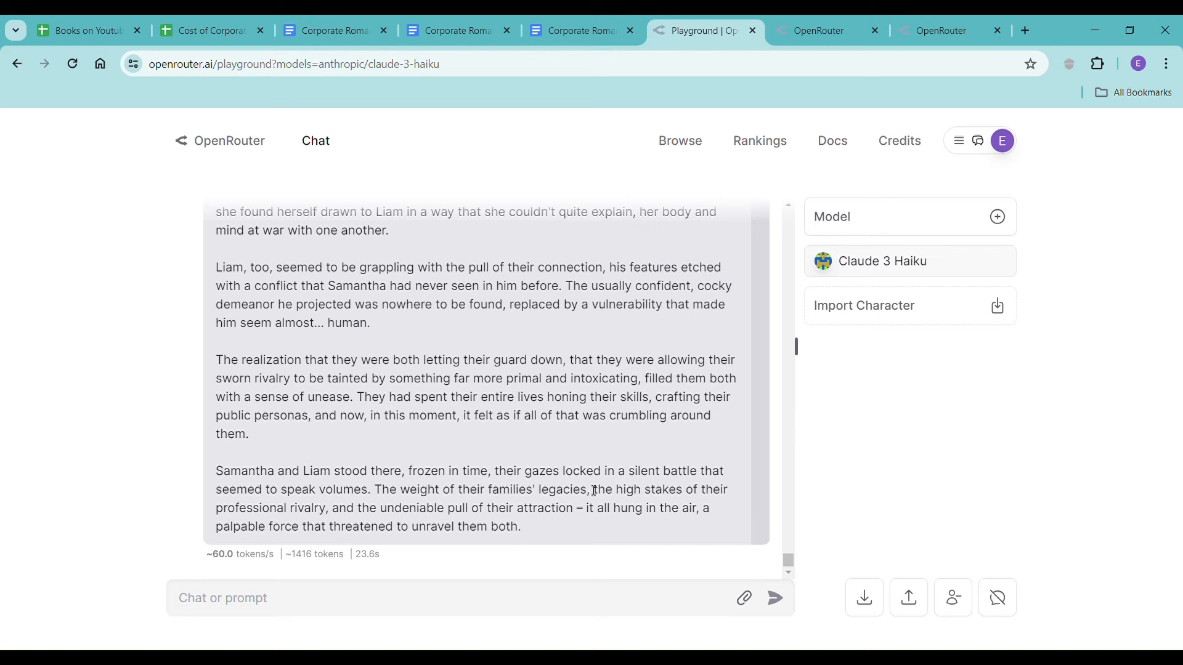
- Copy Haiku's full Scene 4 reply and paste it without formatting at the end of the Corporate Romance - Haiku document's current chapter
scroll(594, 491, up, 1)
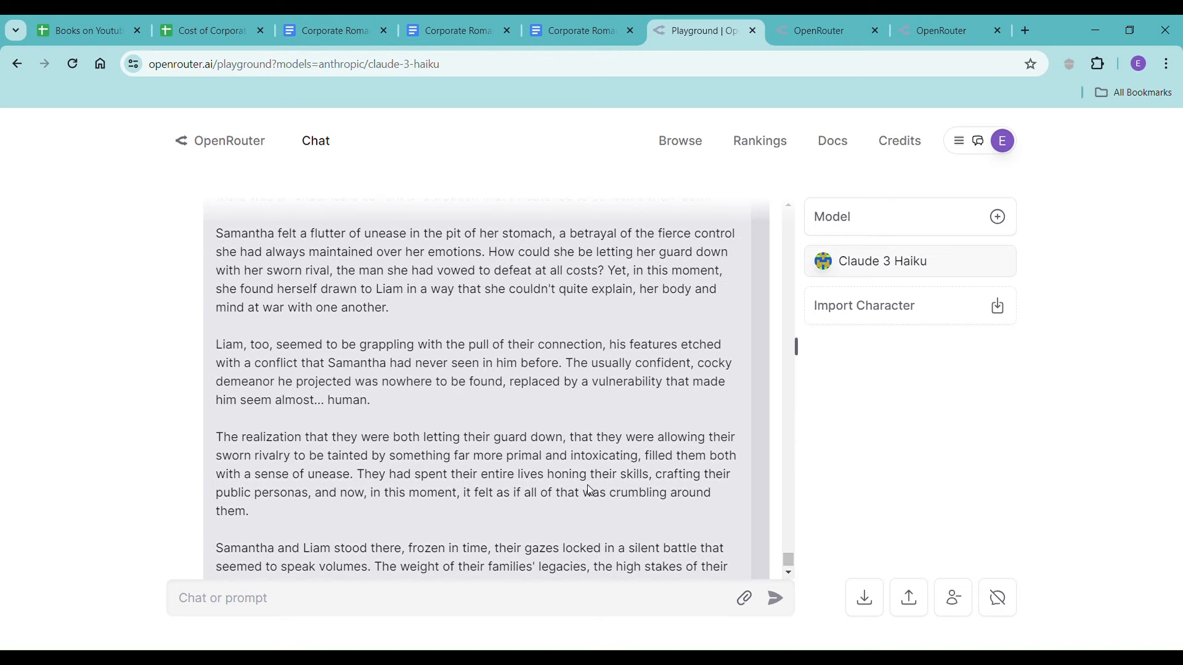
scroll(591, 491, up, 10)
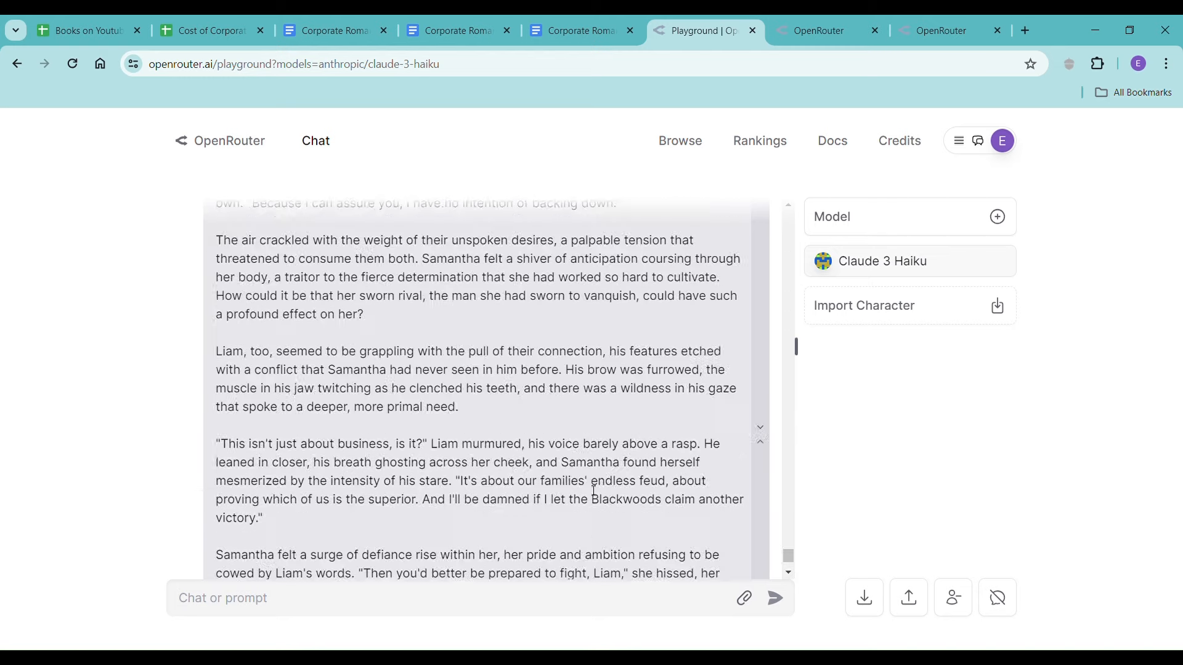
scroll(609, 494, up, 5)
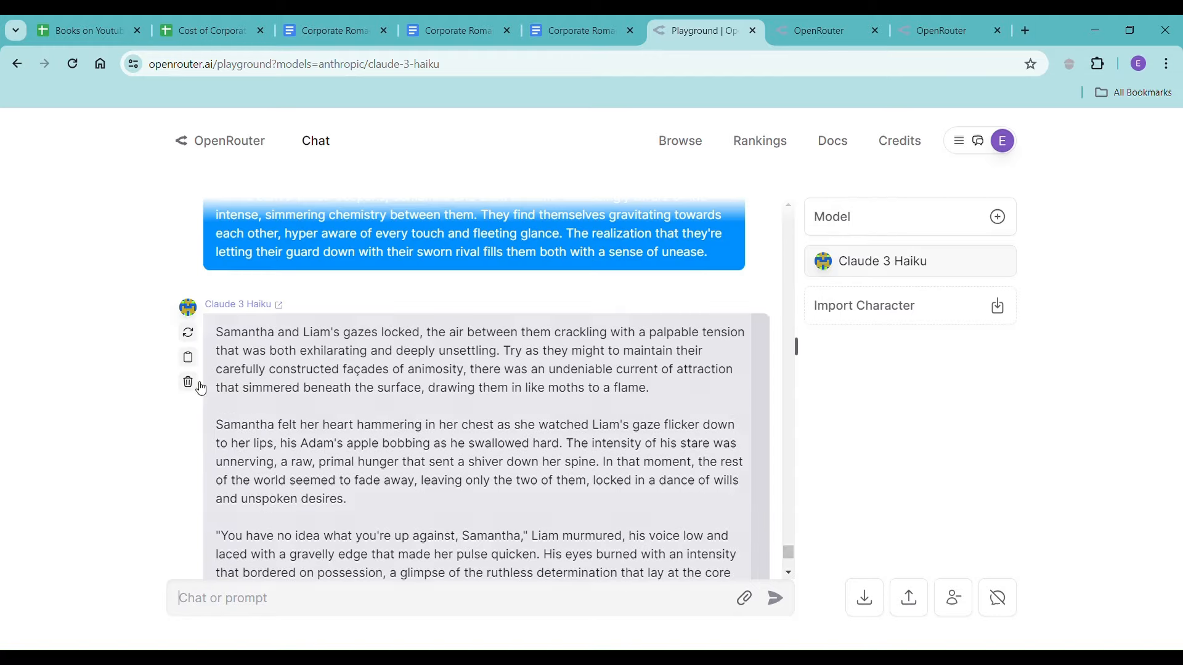
click(192, 365)
click(561, 34)
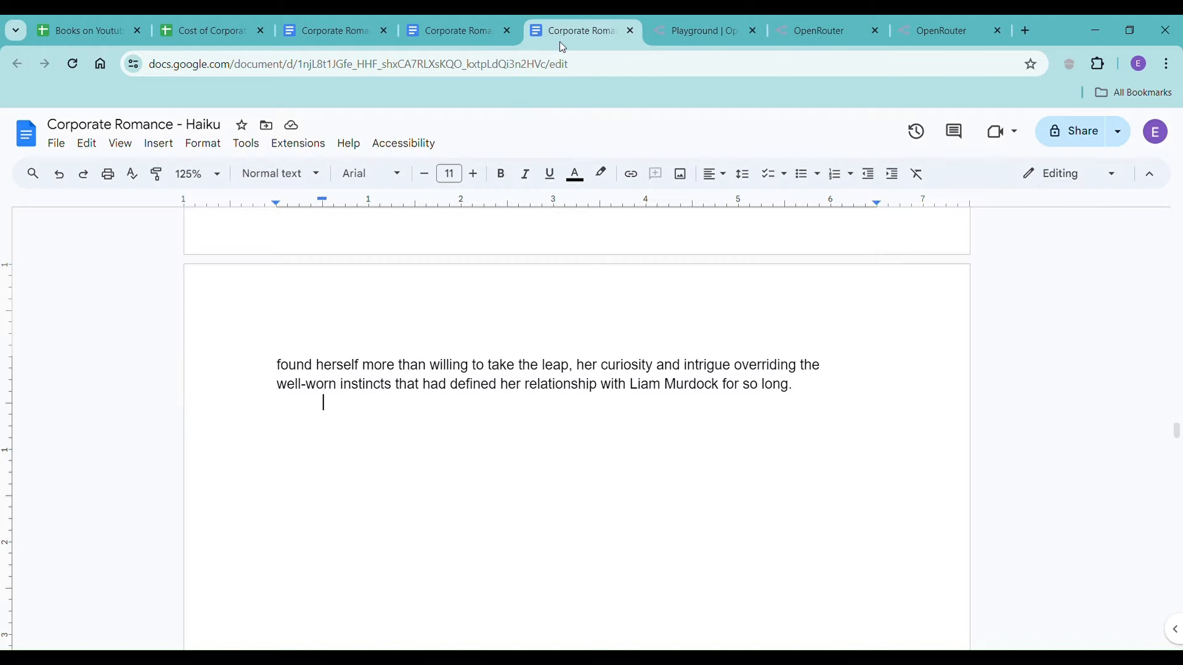
right_click(343, 419)
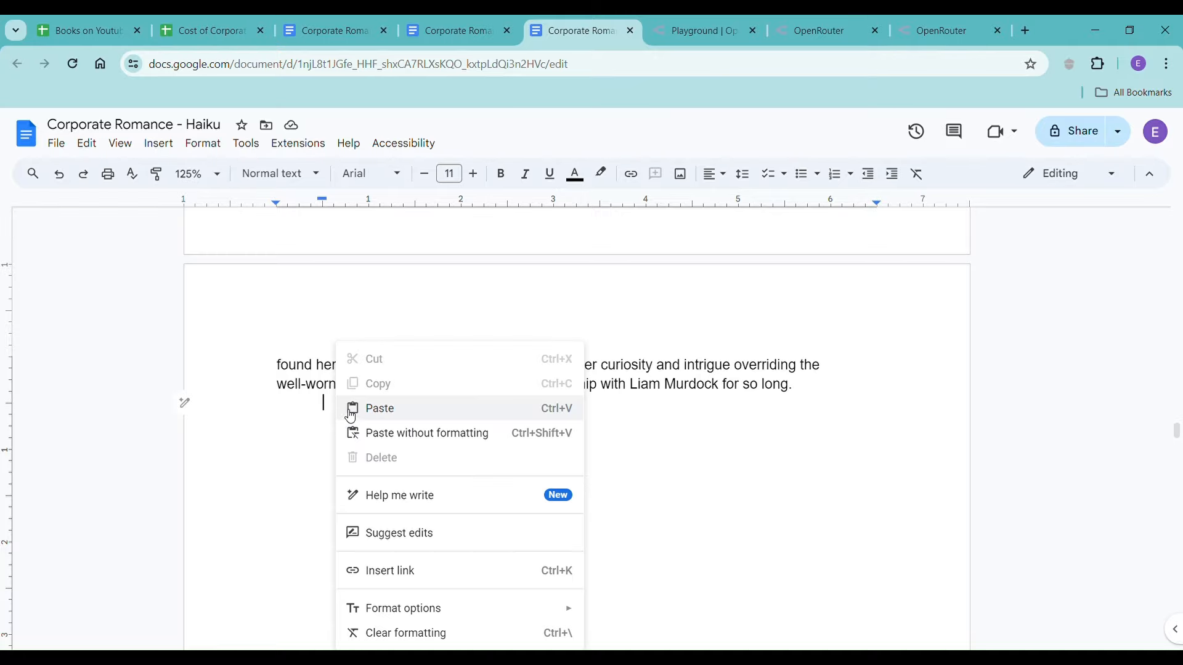
click(401, 431)
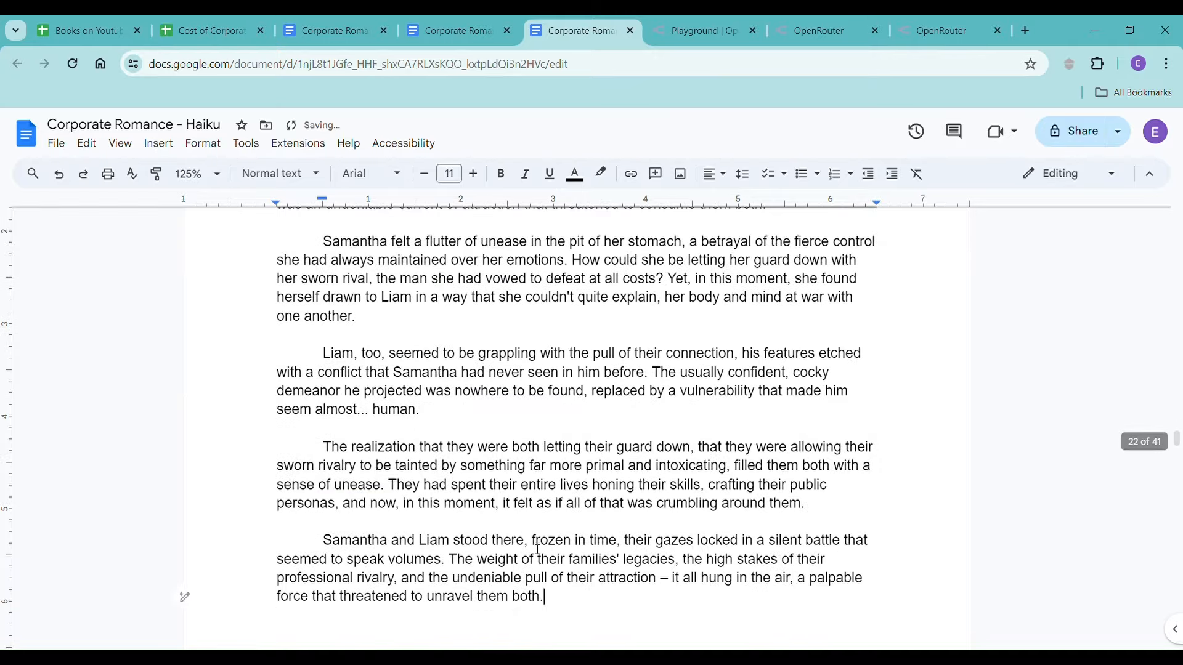
- Skim the pasted Scene 4 text and add two line breaks after its final paragraph
scroll(539, 545, up, 7)
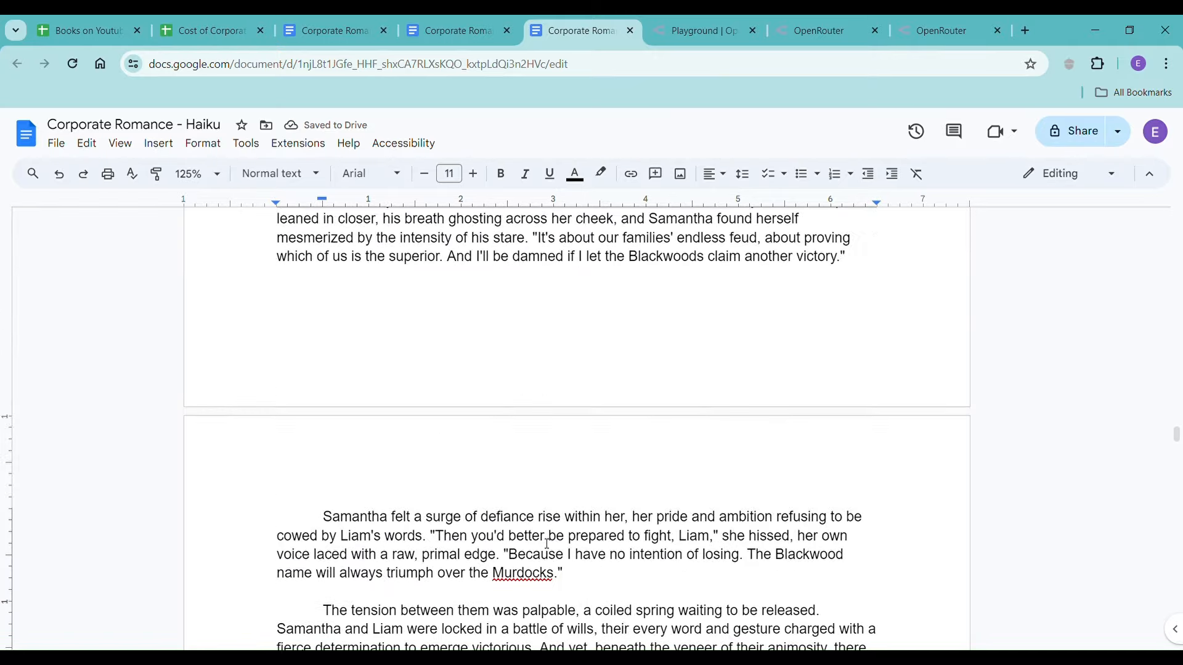
scroll(547, 544, down, 6)
scroll(539, 541, up, 6)
scroll(510, 452, down, 6)
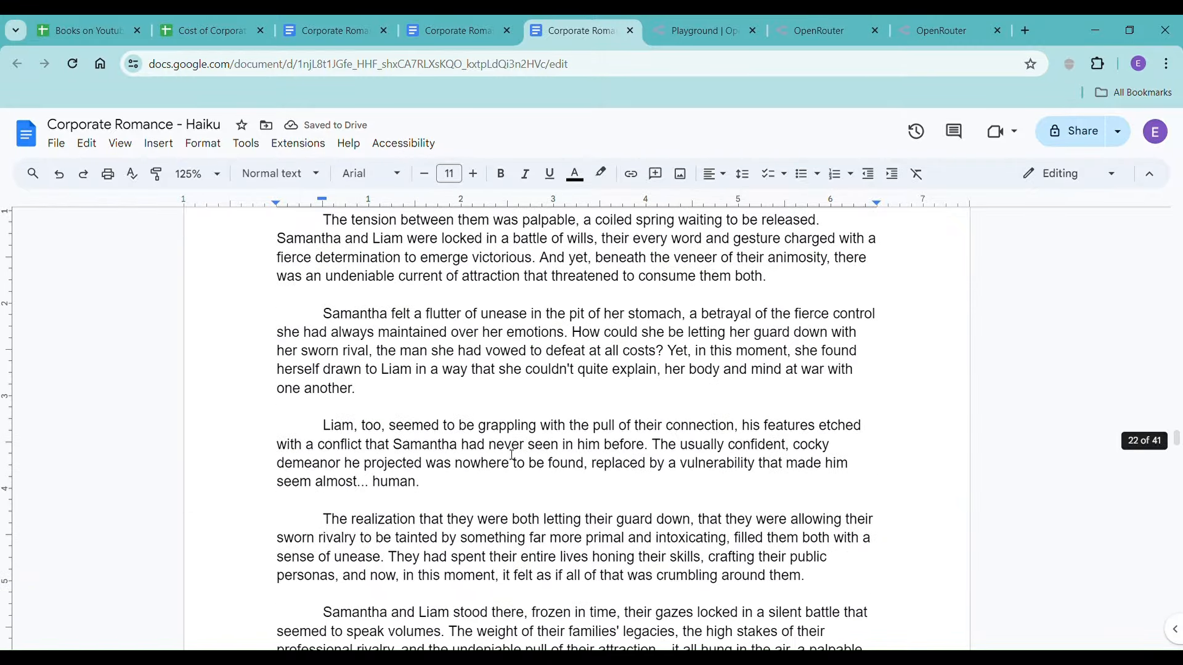
scroll(515, 454, down, 6)
key(Return)
key(Return)
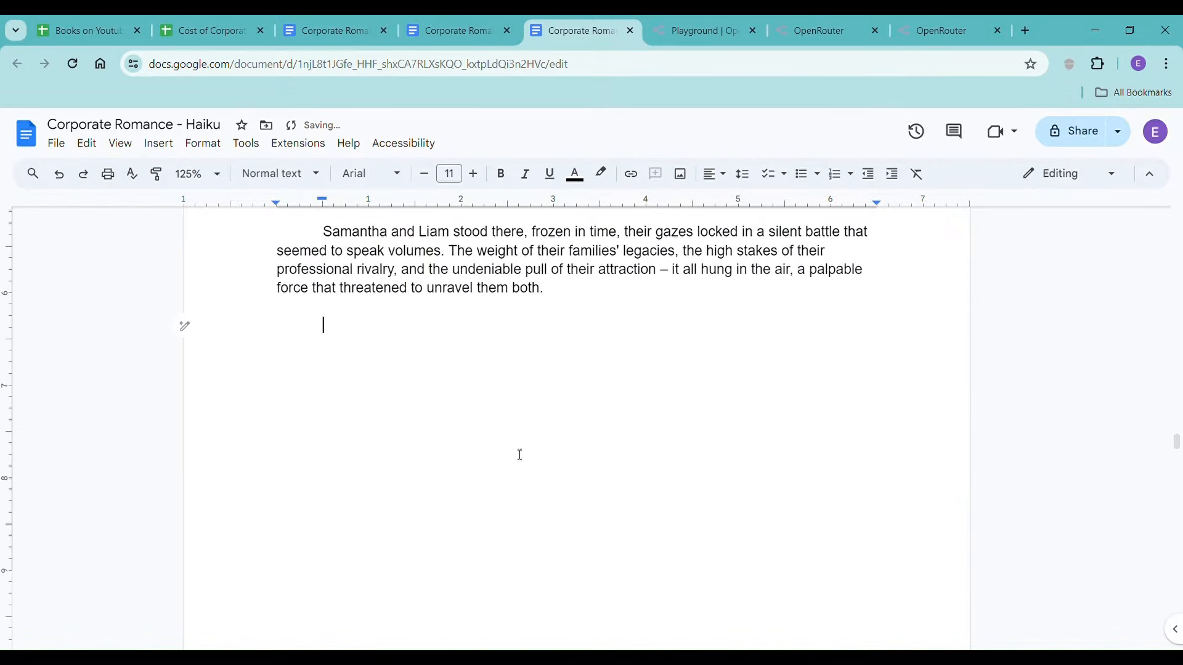
- Copy the Scene 5 prompt and beat from the Scene Beats document and send them to Claude 3 Haiku in the OpenRouter playground
click(458, 38)
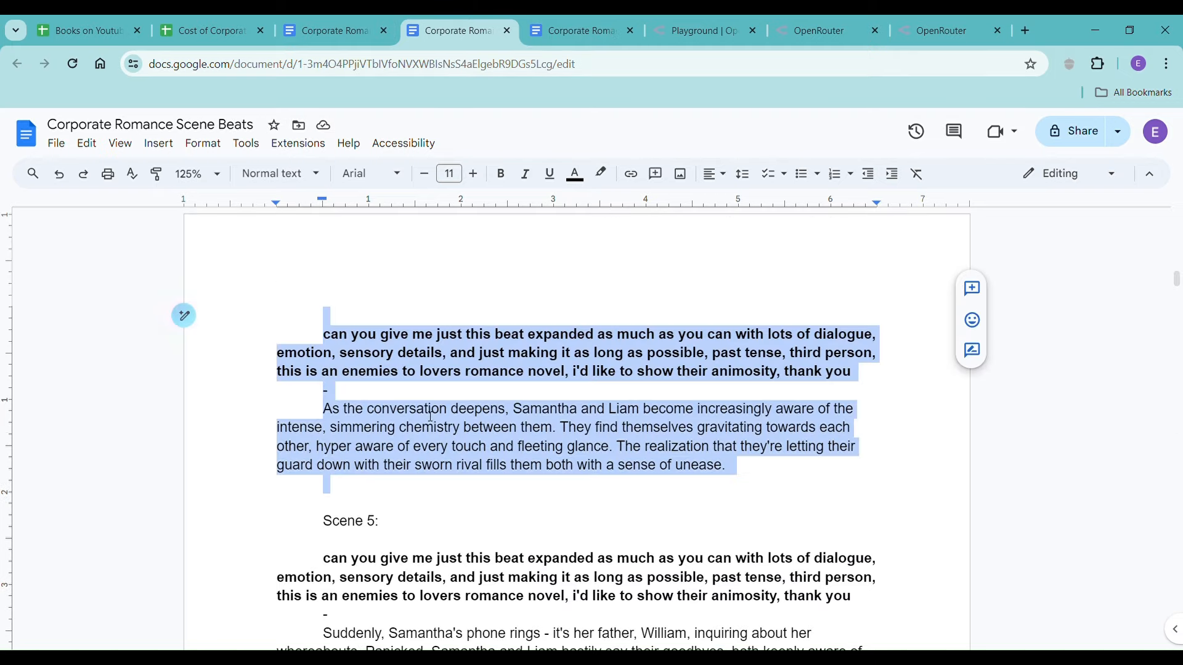
scroll(290, 373, down, 4)
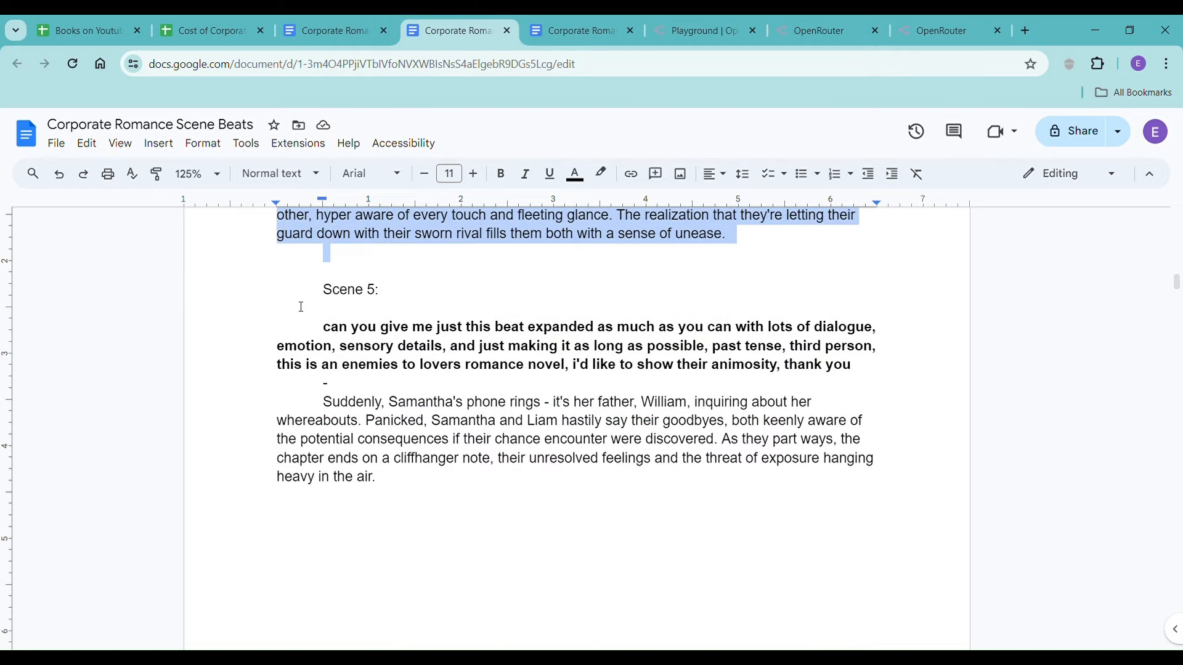
drag(322, 317, 455, 489)
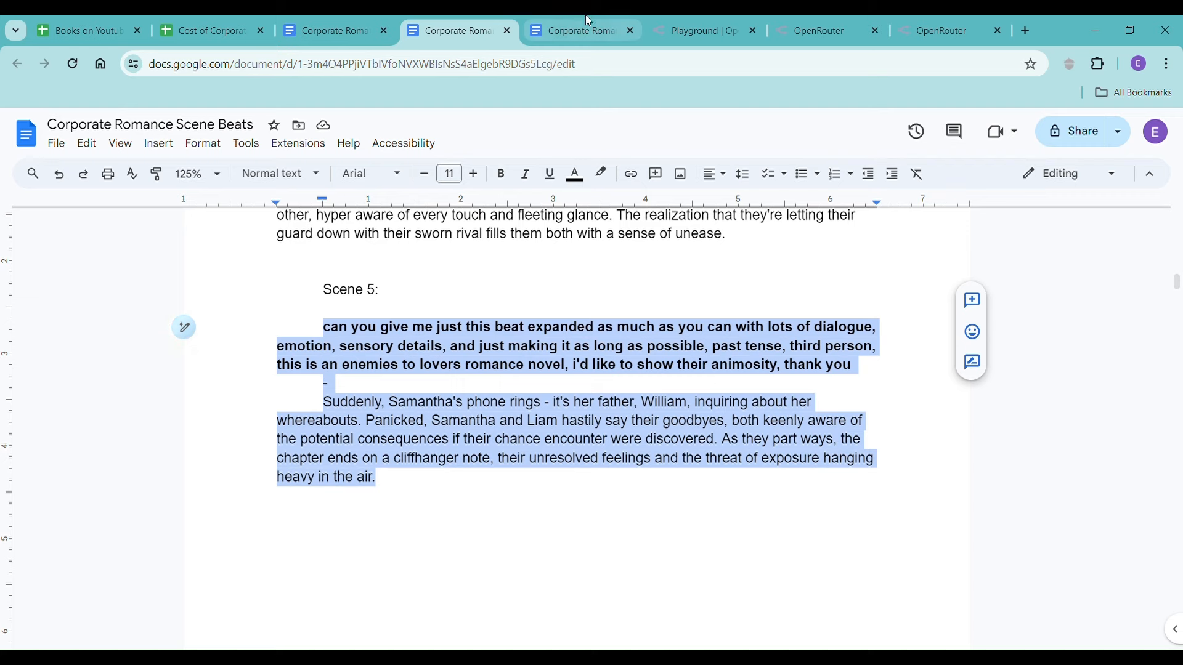
click(576, 30)
click(695, 31)
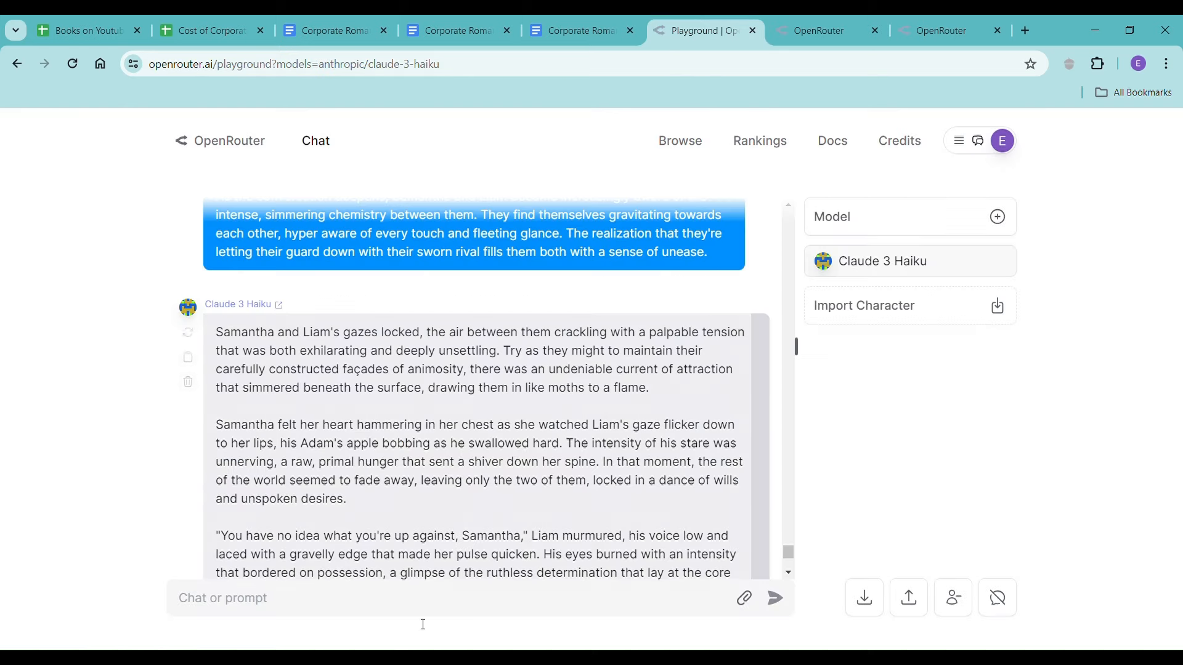
click(370, 608)
key(ctrl+v)
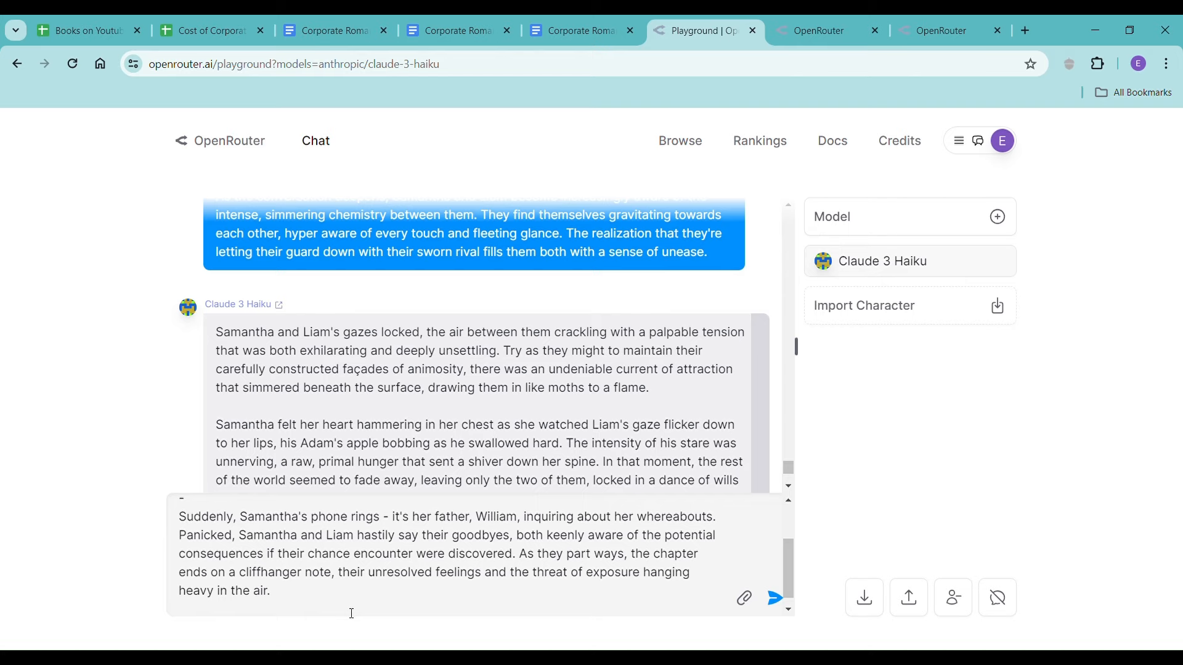
key(Return)
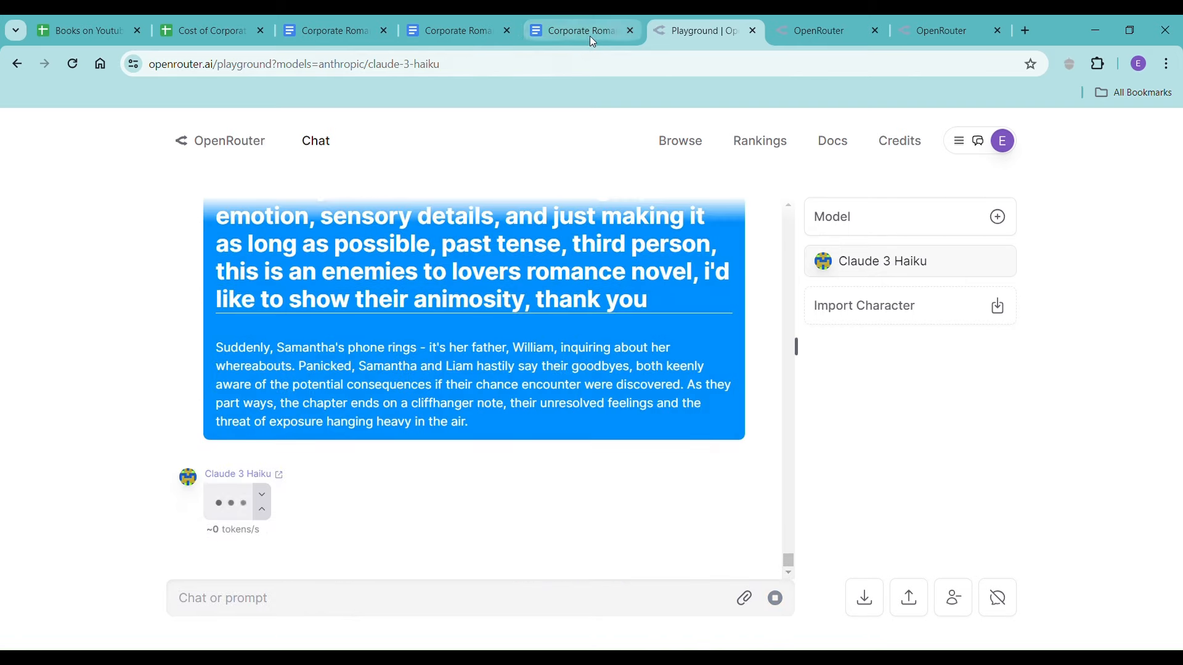
- Return to the Scene Beats document and check which beats follow Scene 5
click(590, 36)
click(449, 30)
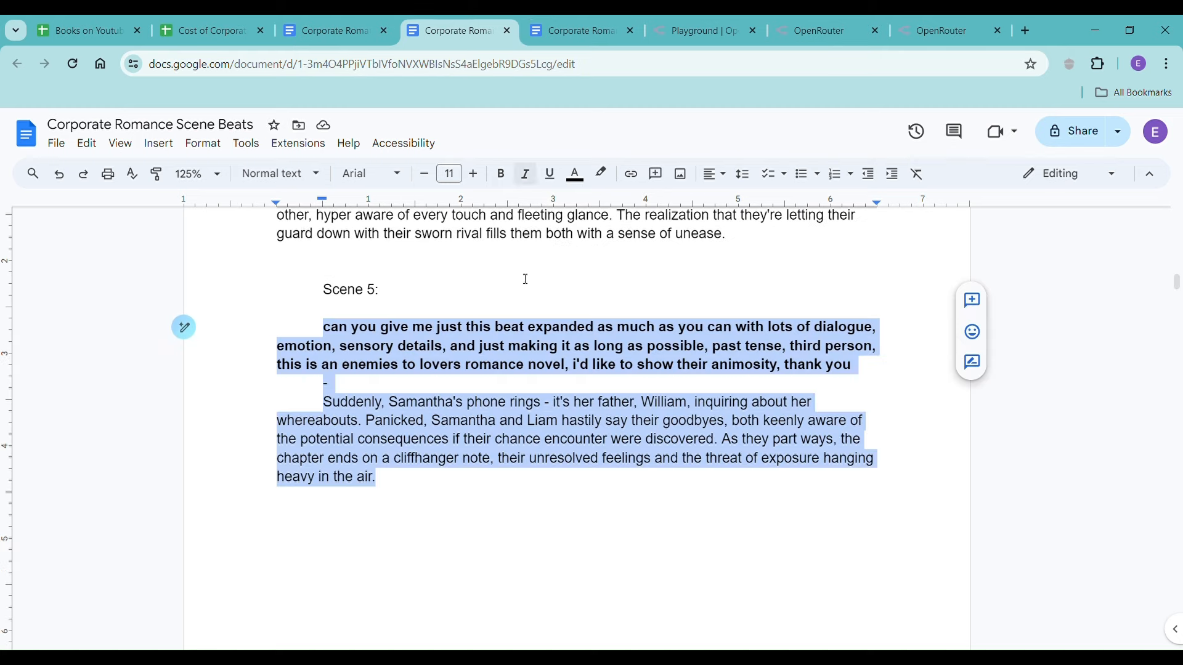
scroll(486, 380, down, 6)
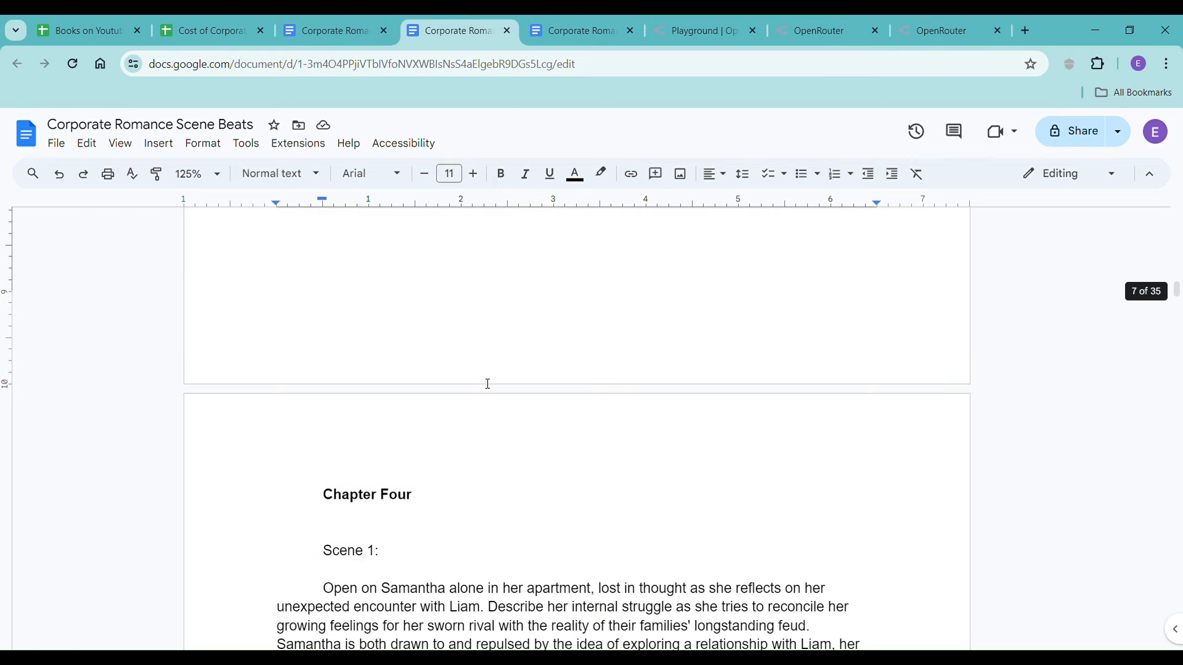
scroll(488, 384, up, 6)
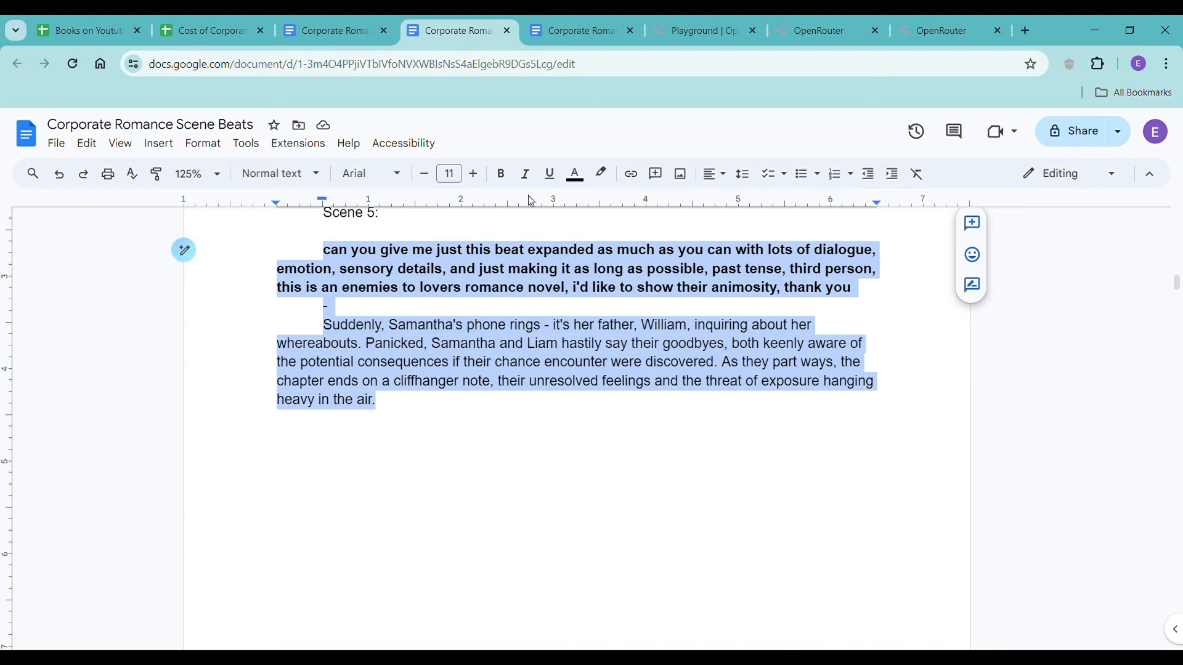
- Read through Haiku's Scene 5 reply in the OpenRouter playground and look back over the preceding scene's exchange
click(574, 32)
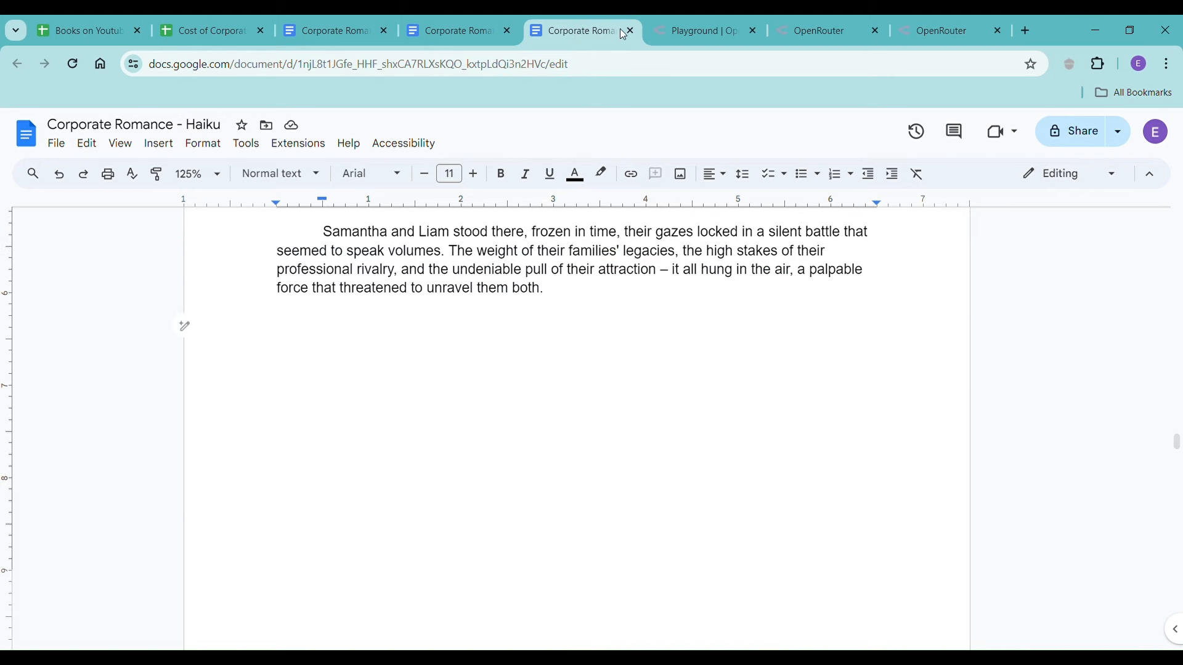
click(699, 30)
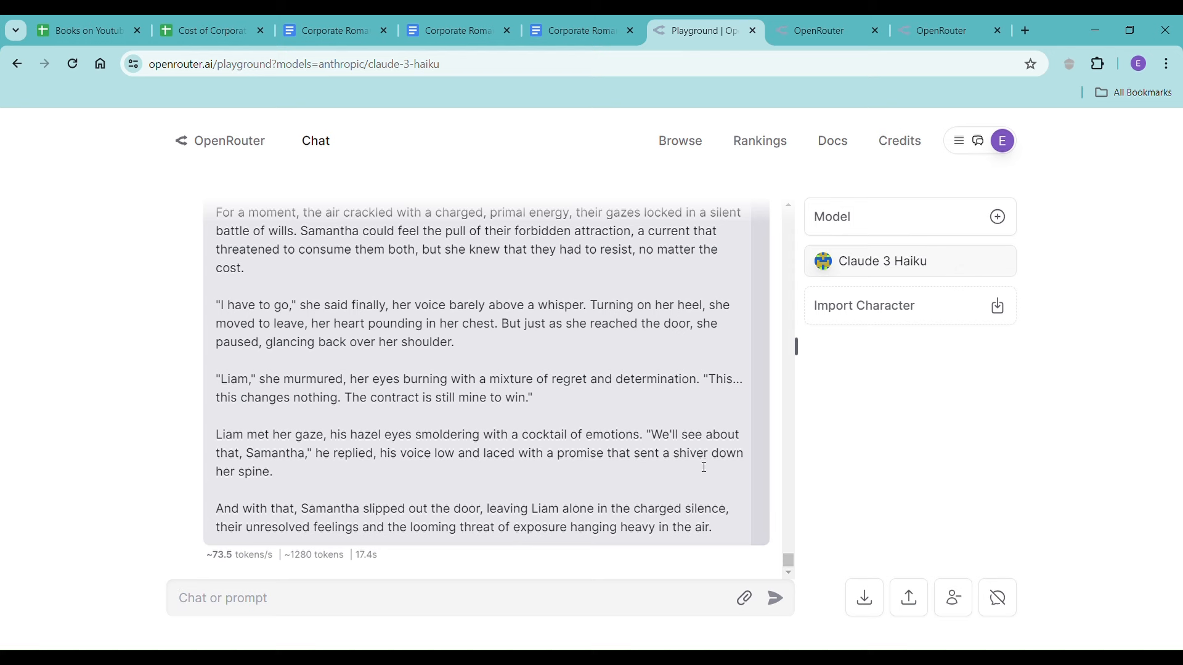
scroll(706, 468, up, 10)
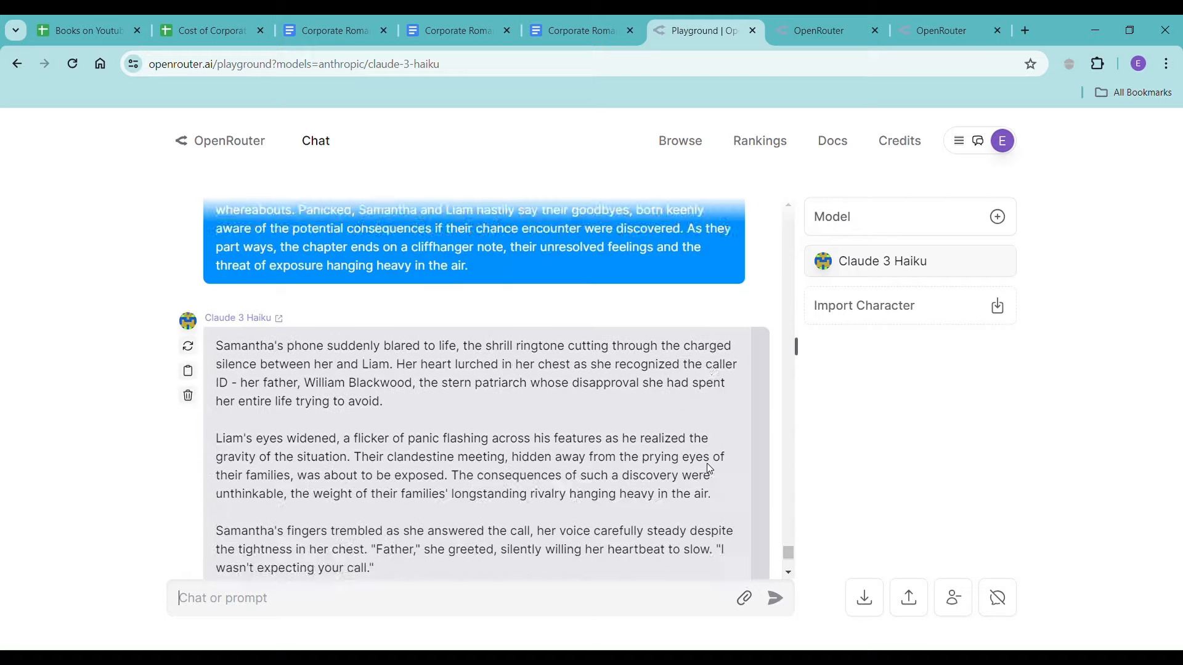
scroll(707, 464, up, 4)
scroll(308, 496, down, 13)
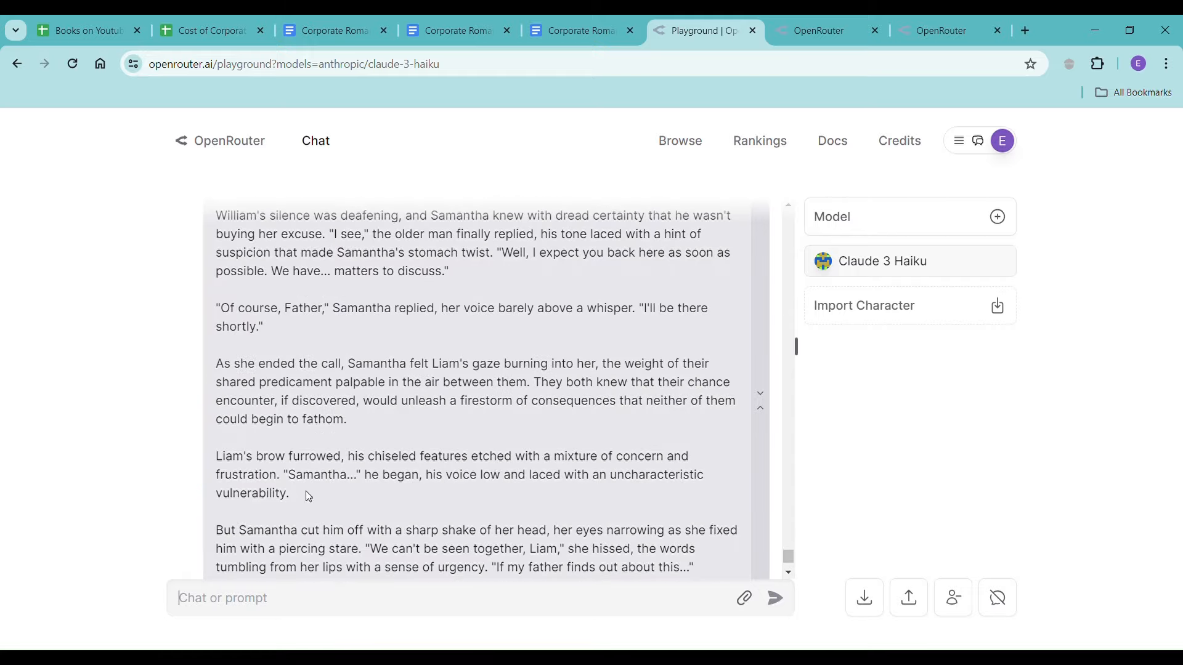
scroll(435, 518, down, 3)
scroll(585, 373, up, 5)
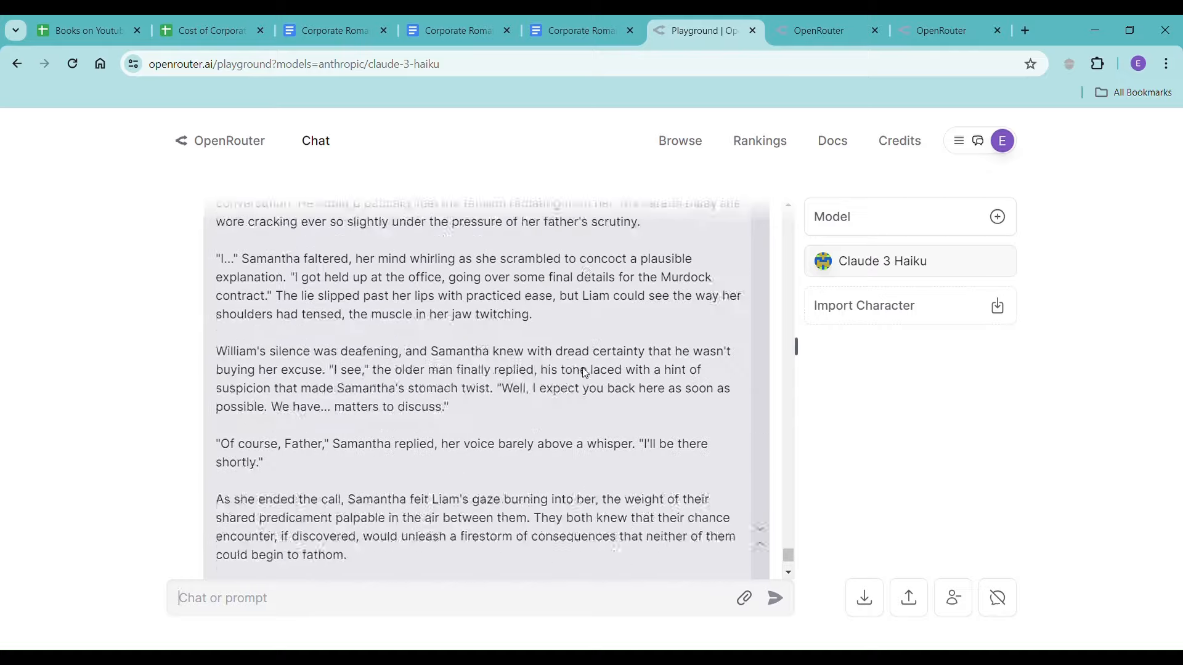
scroll(585, 373, up, 15)
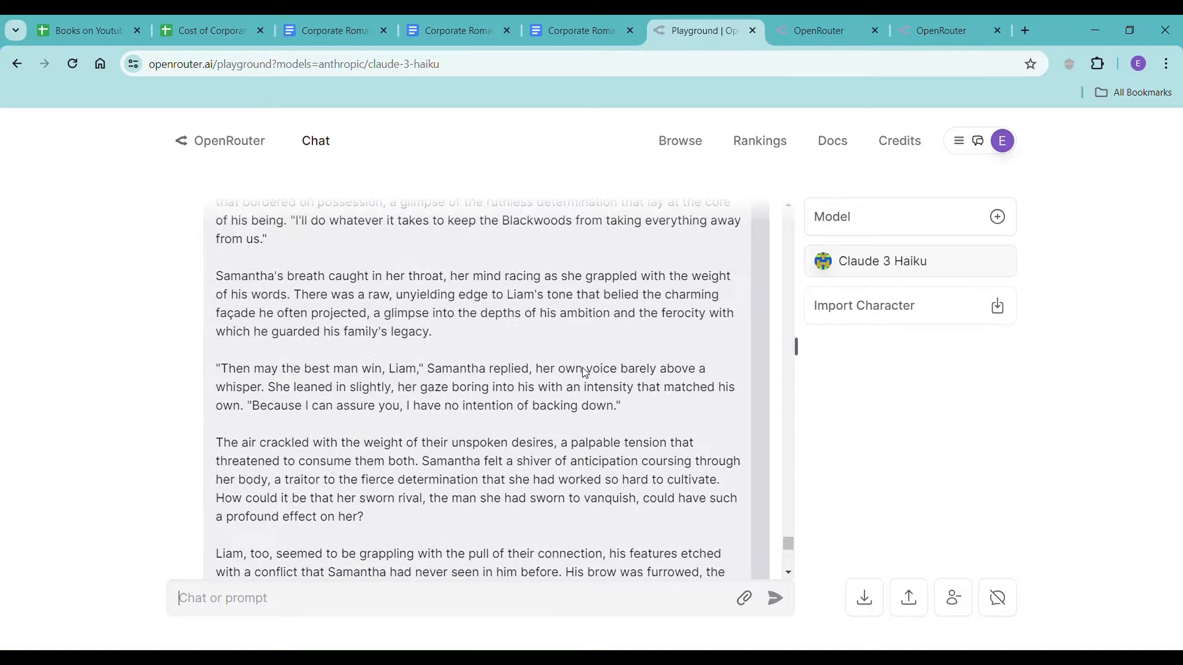
scroll(585, 373, up, 10)
scroll(562, 396, down, 4)
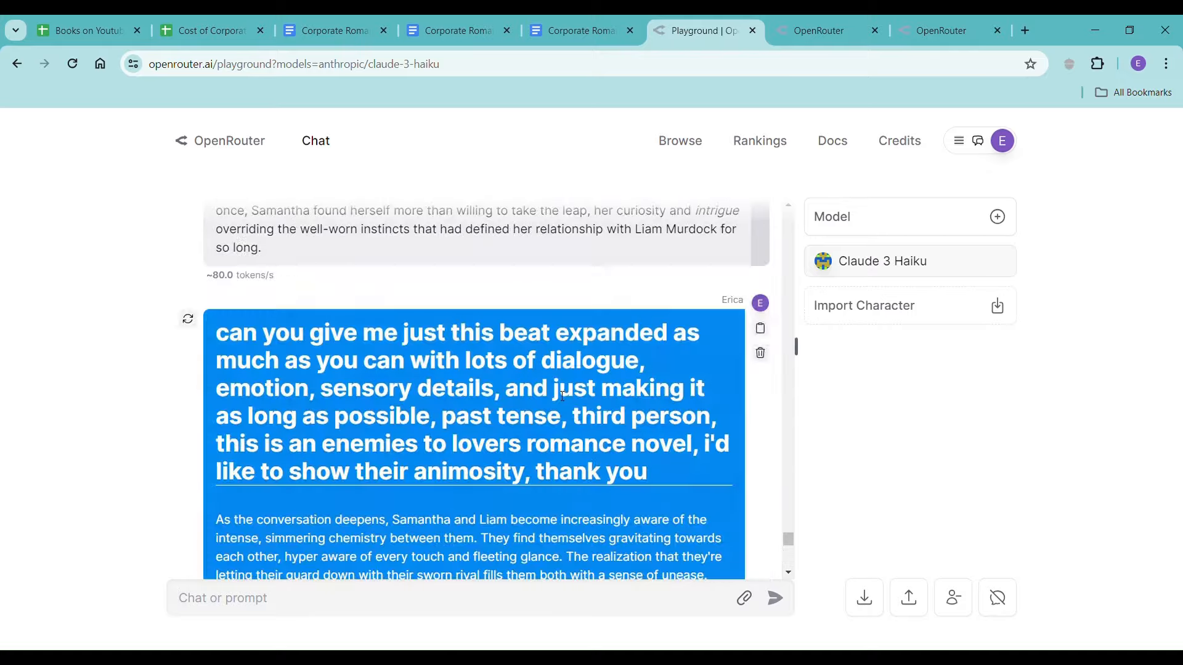
scroll(562, 396, down, 15)
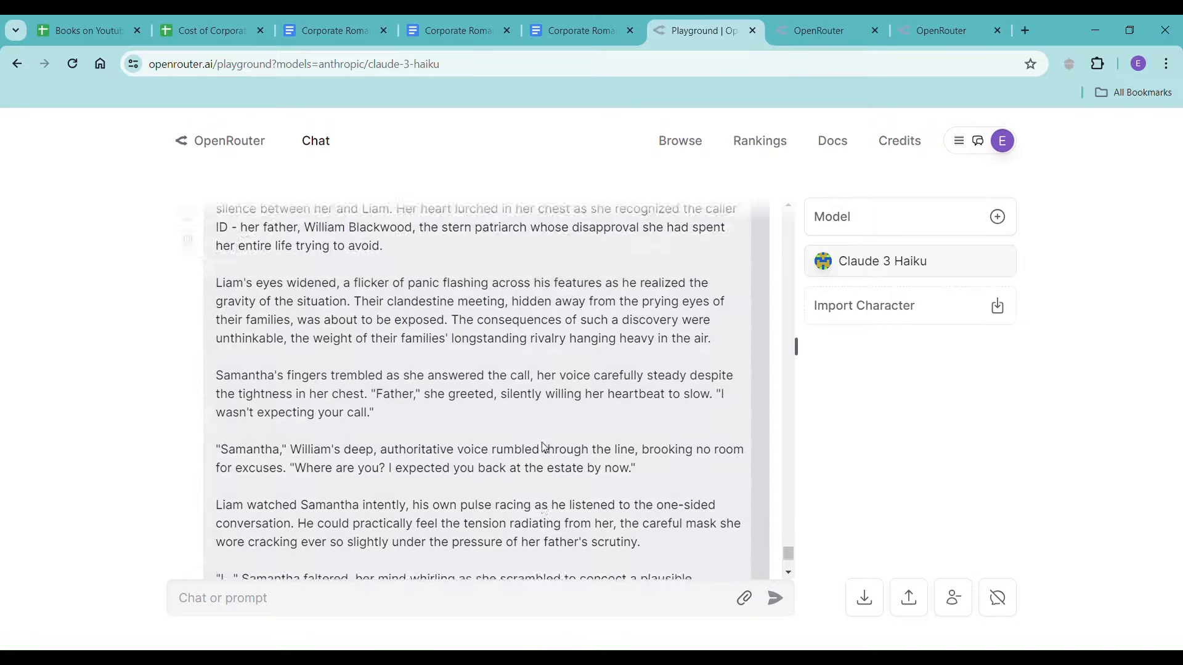
scroll(544, 448, down, 6)
scroll(542, 442, up, 5)
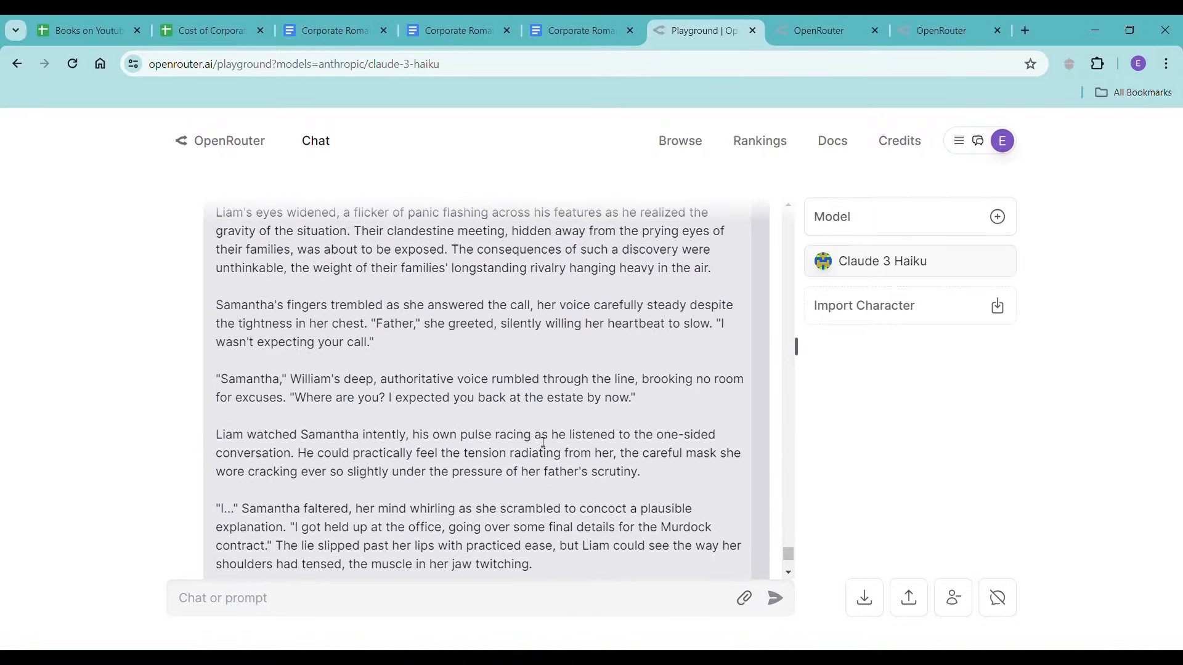
scroll(542, 442, up, 3)
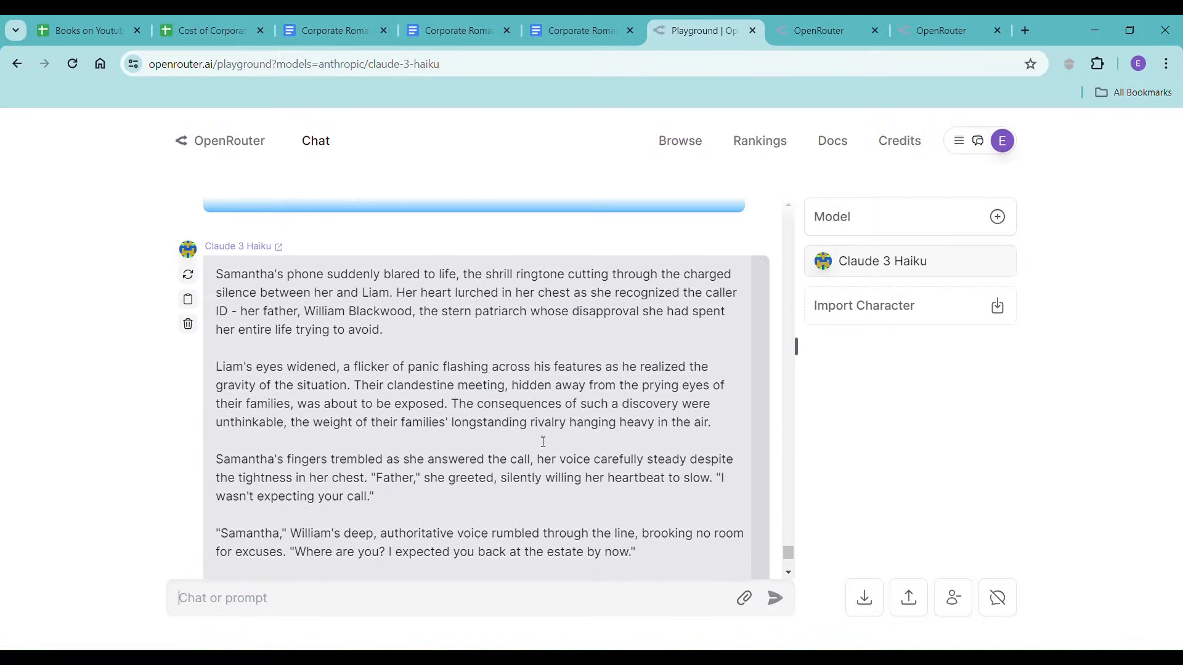
- Copy Haiku's full Scene 5 reply and paste it without formatting at the end of Chapter Three in the Corporate Romance - Haiku document
click(191, 301)
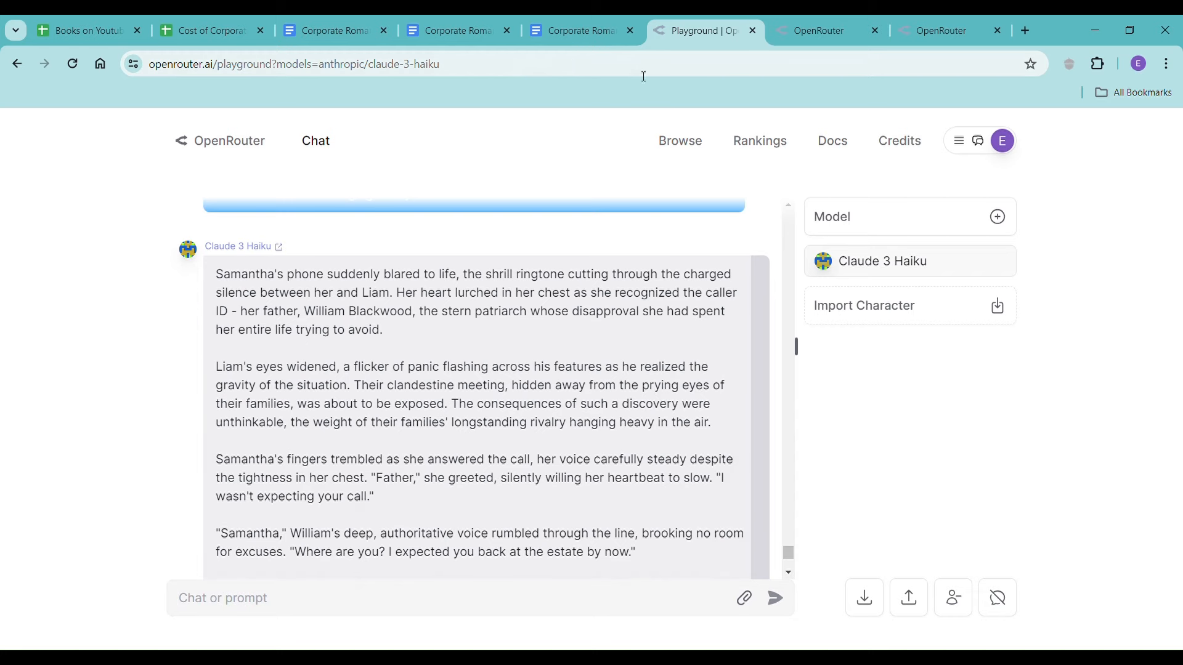
click(571, 29)
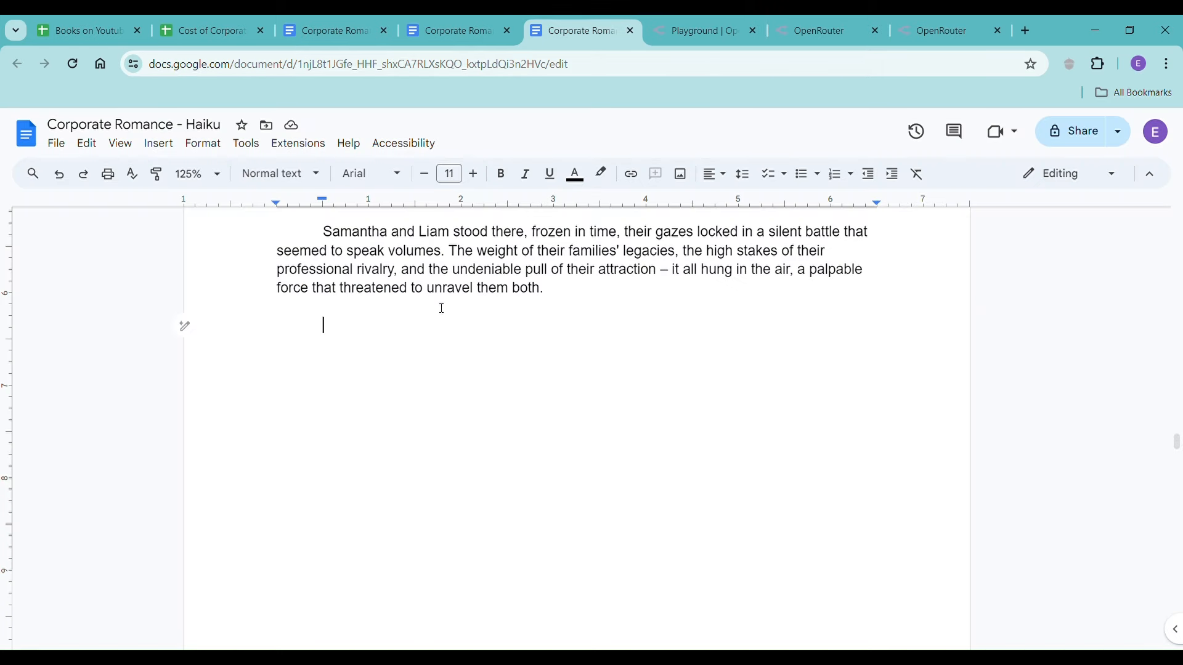
right_click(322, 327)
click(417, 421)
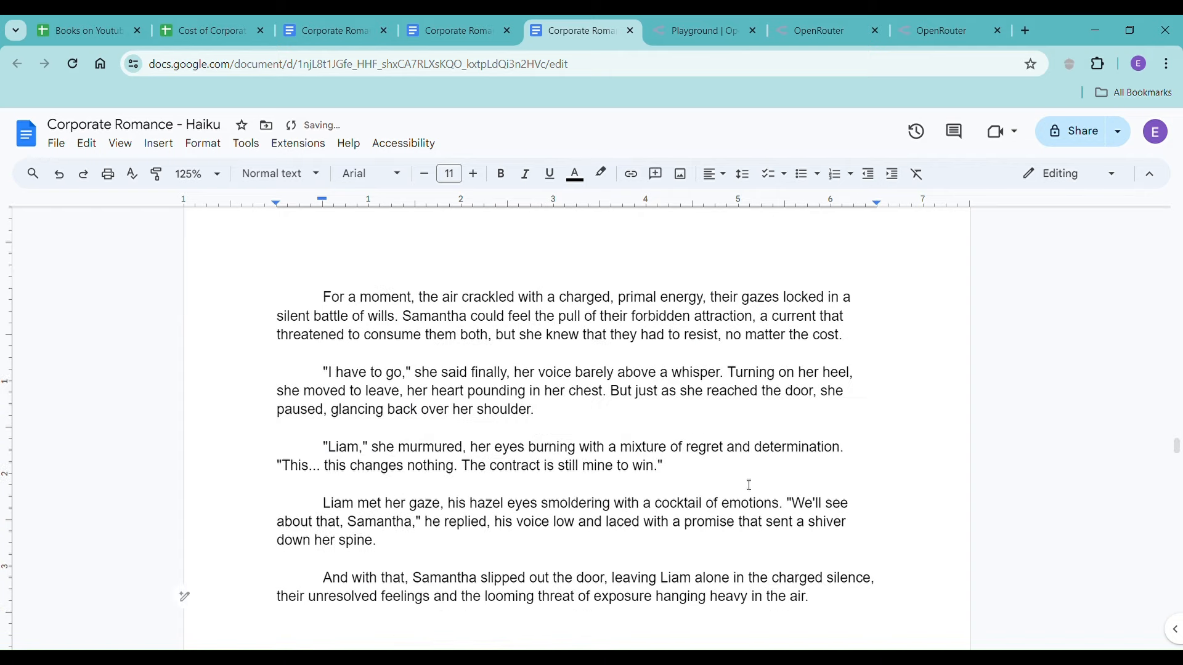
- Check the Corporate Romance - Haiku document's word count and look ahead to the Chapter Four heading
key(ctrl+shift+c)
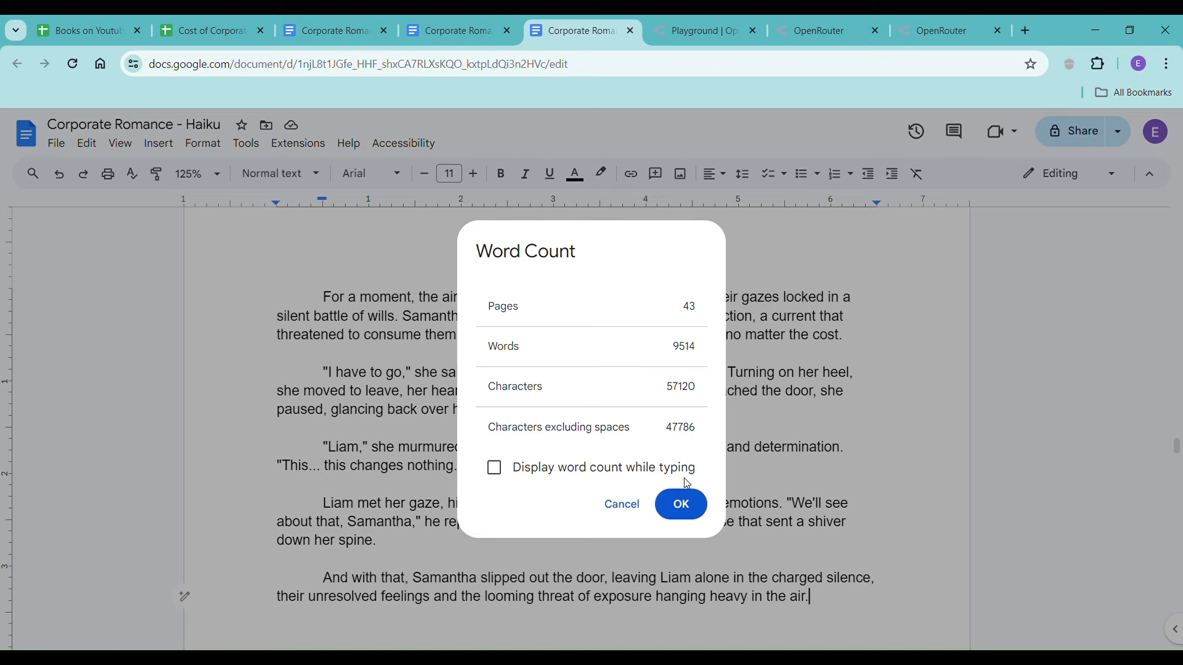
click(696, 511)
scroll(726, 492, down, 7)
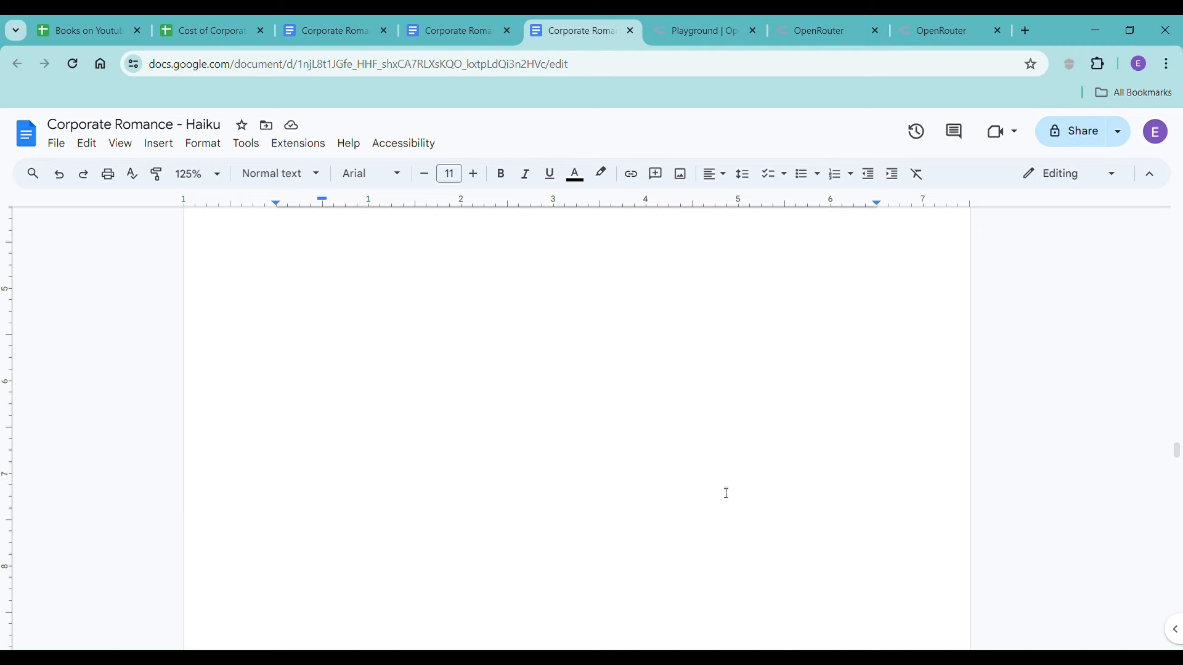
scroll(726, 493, down, 7)
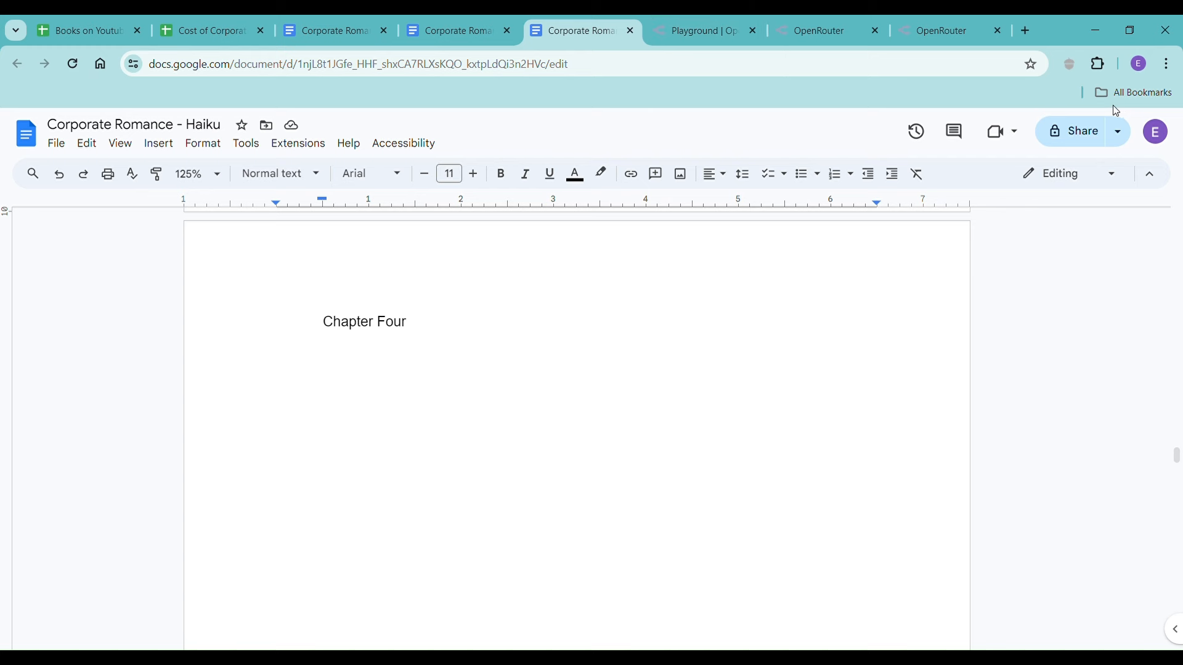
- Reload the OpenRouter activity and credits pages to review the cost of the recent Haiku requests and the remaining balance
click(695, 30)
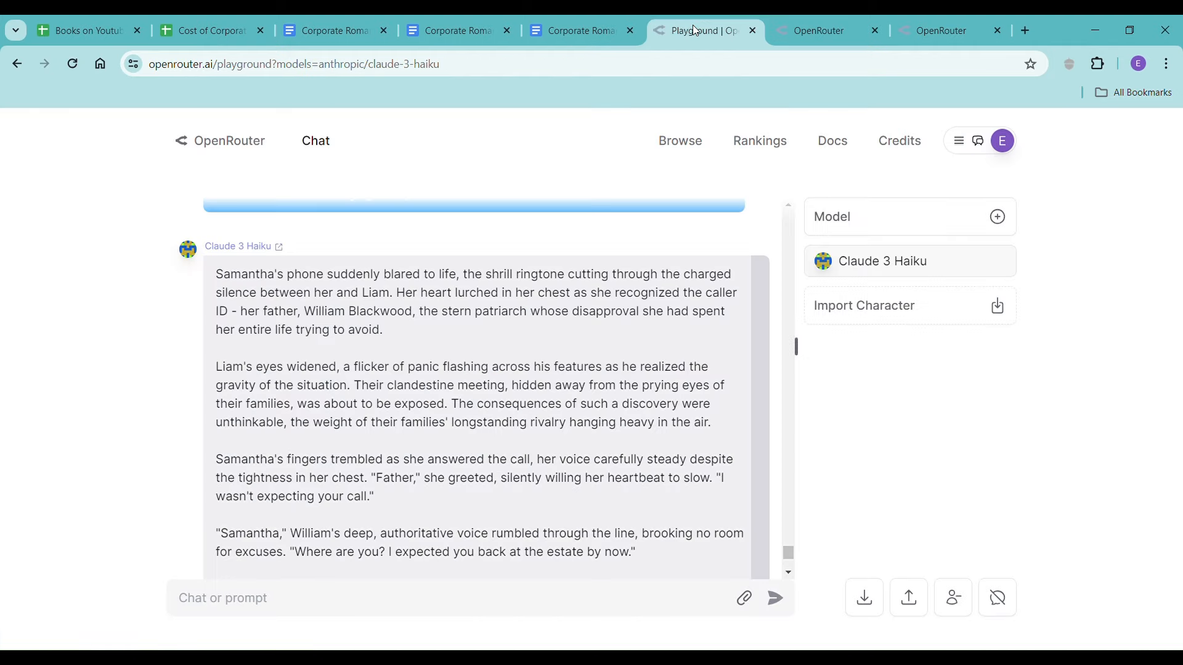
click(800, 28)
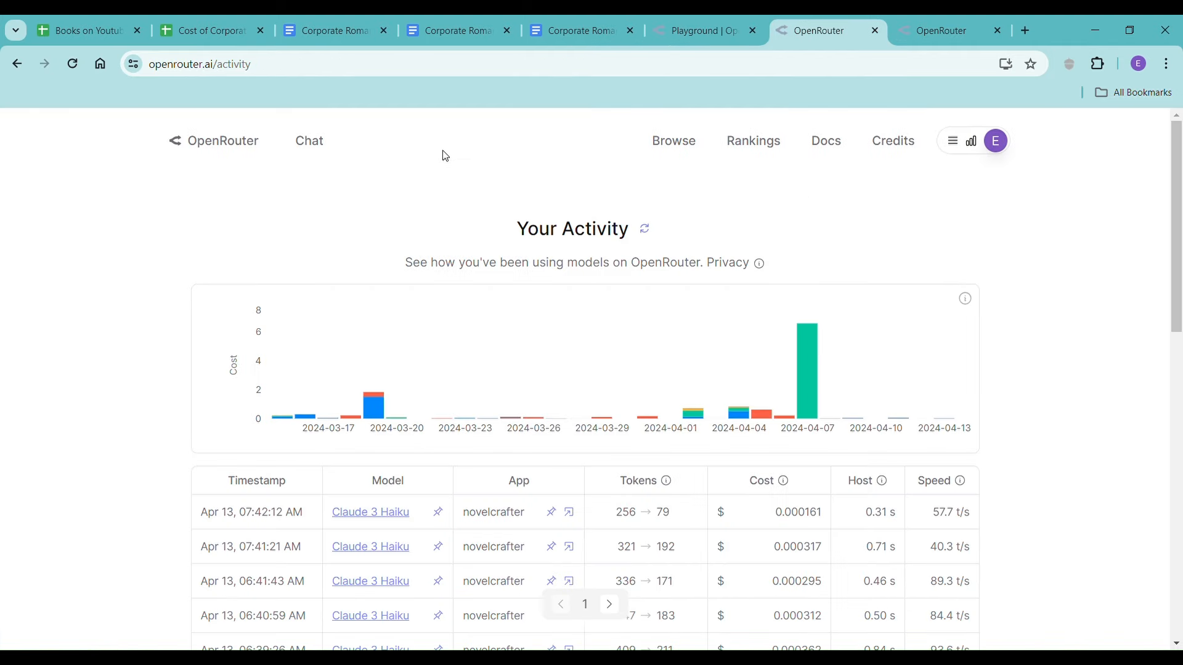
click(72, 64)
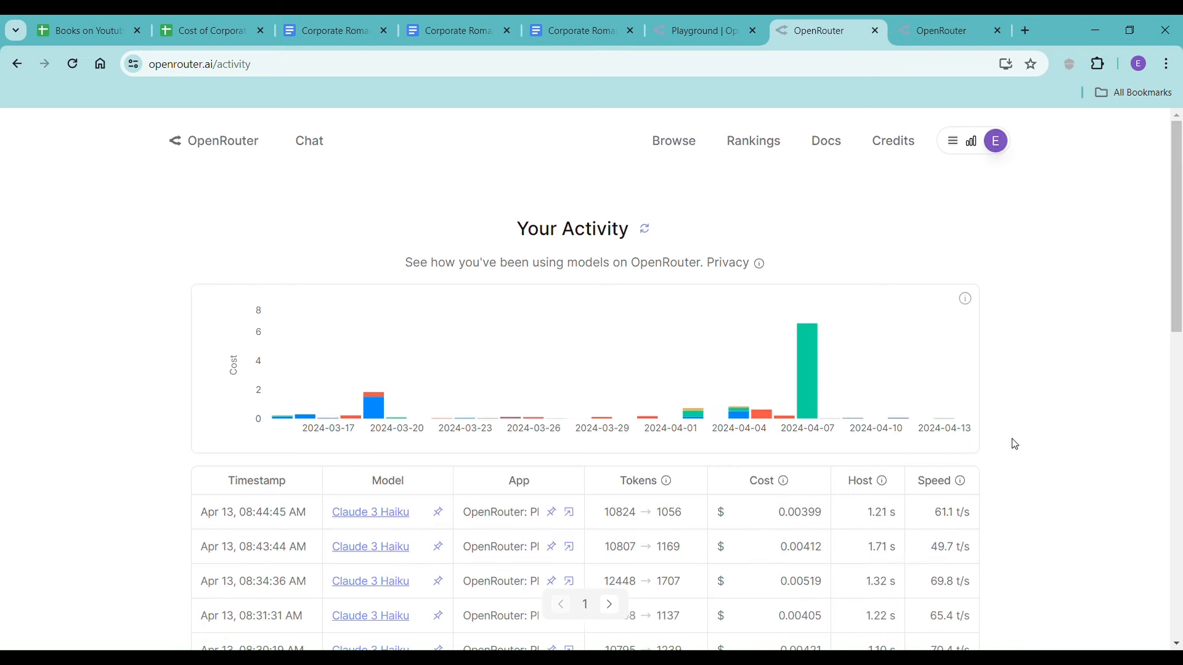
scroll(949, 480, down, 3)
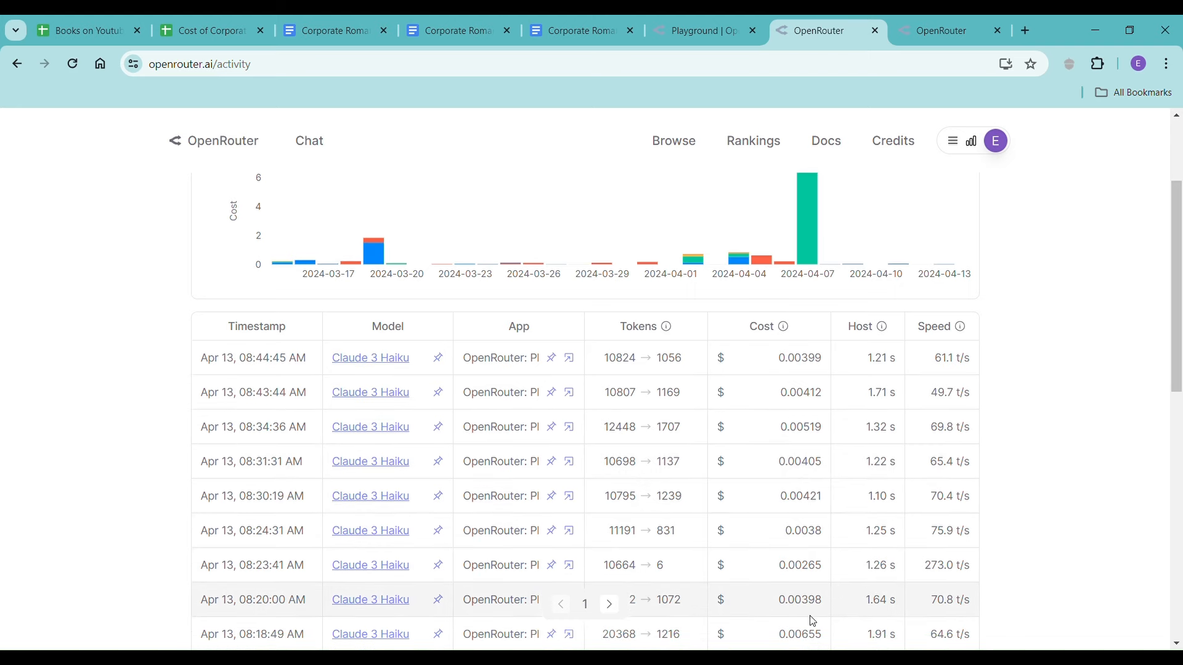
scroll(810, 608, down, 3)
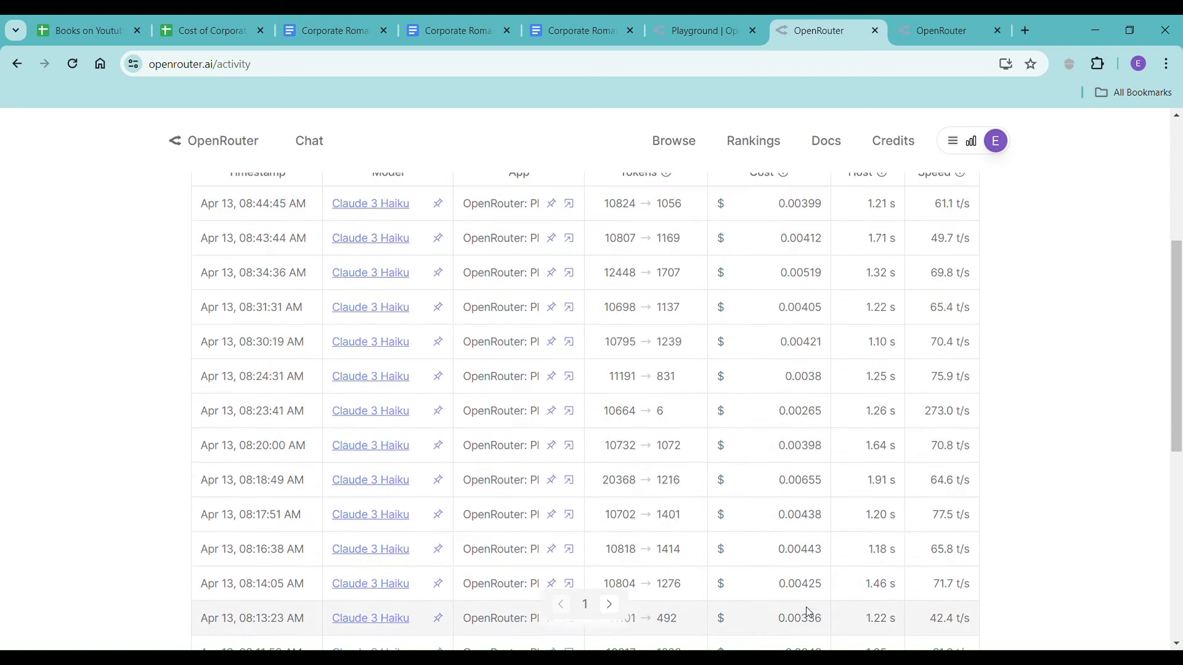
scroll(807, 613, up, 5)
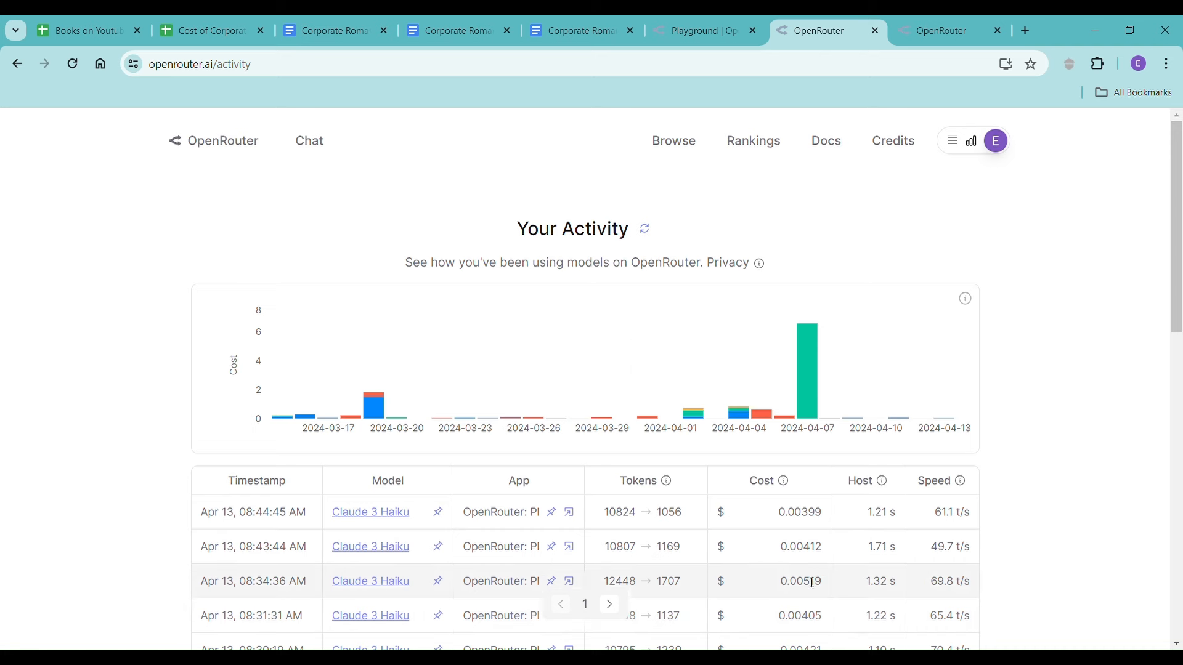
click(914, 24)
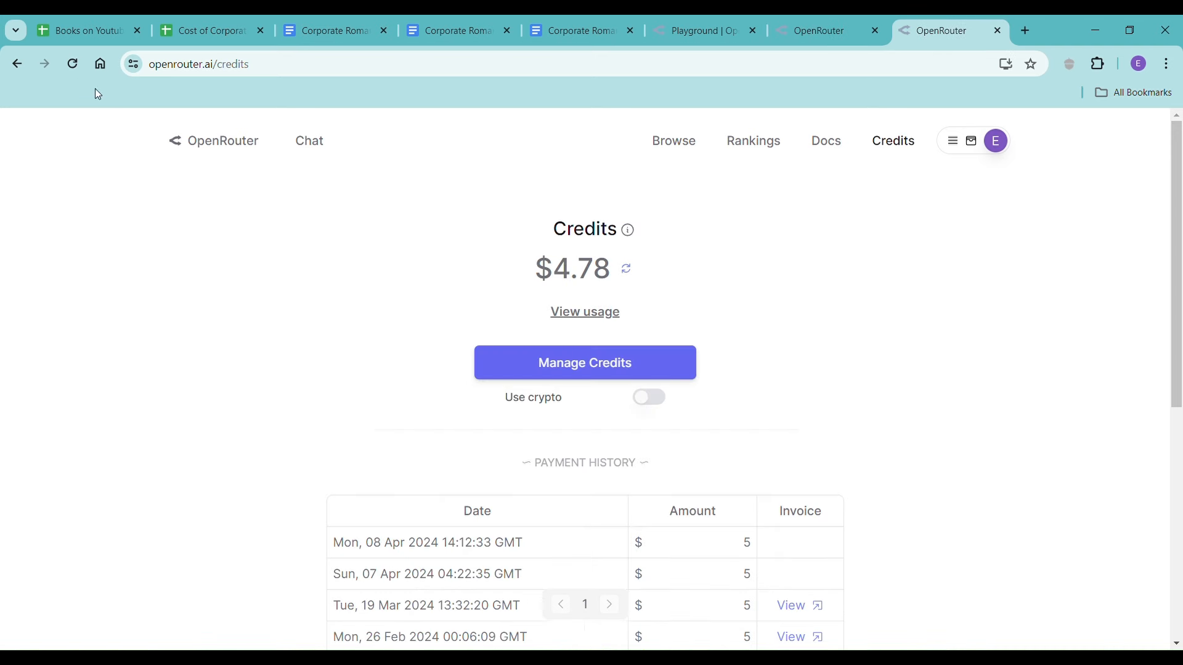
click(74, 68)
- Enter $0.08 as the Haiku cost in cell C3 of the Cost of Corporate Romance Novel spreadsheet
click(191, 34)
click(354, 260)
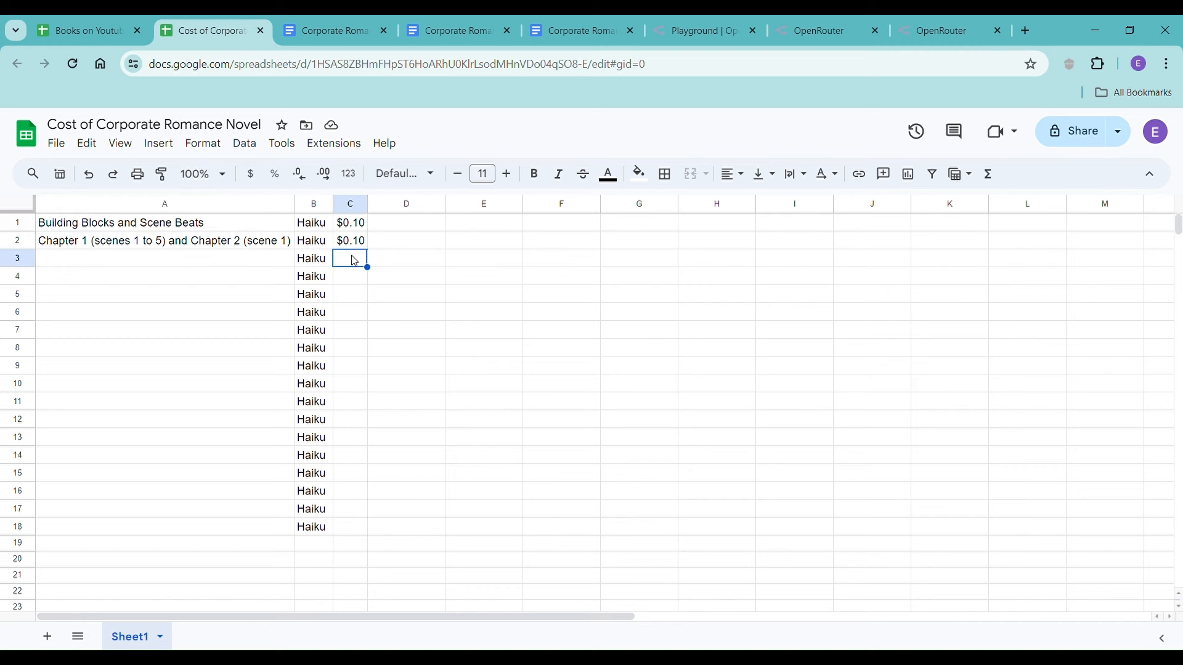
text(#)
key(BackSpace)
text($0.0)
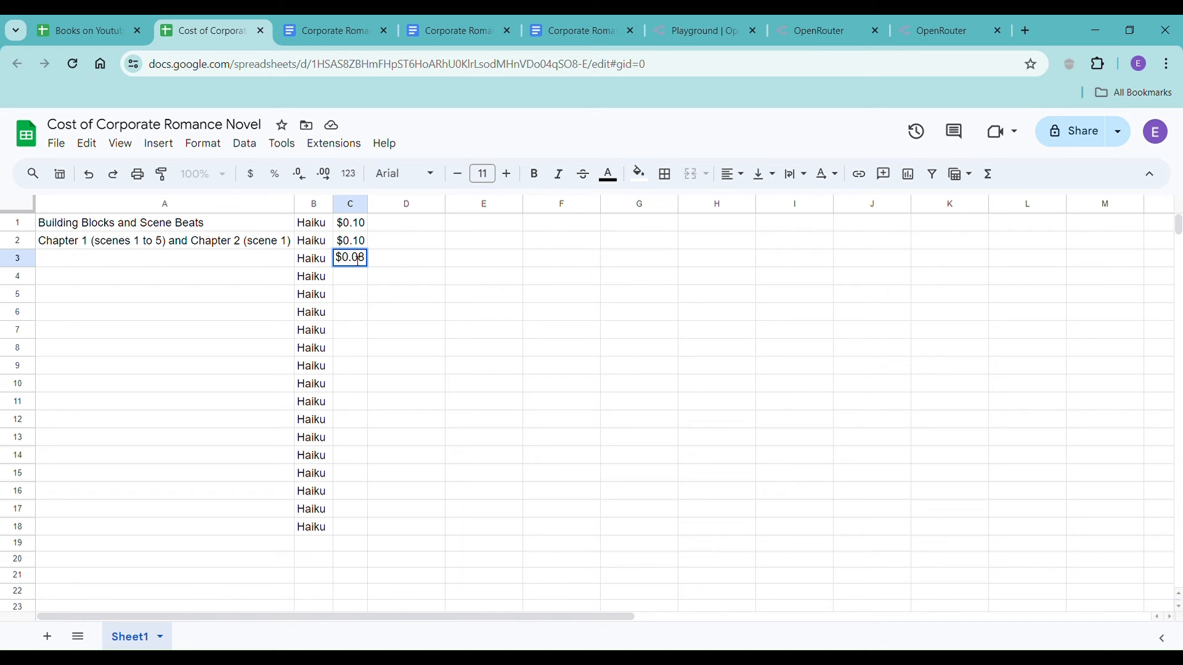
text(8)
- Label the $0.08 cost row "Chapter 2 finished and Chapter 3 finished" in cell A3
click(164, 263)
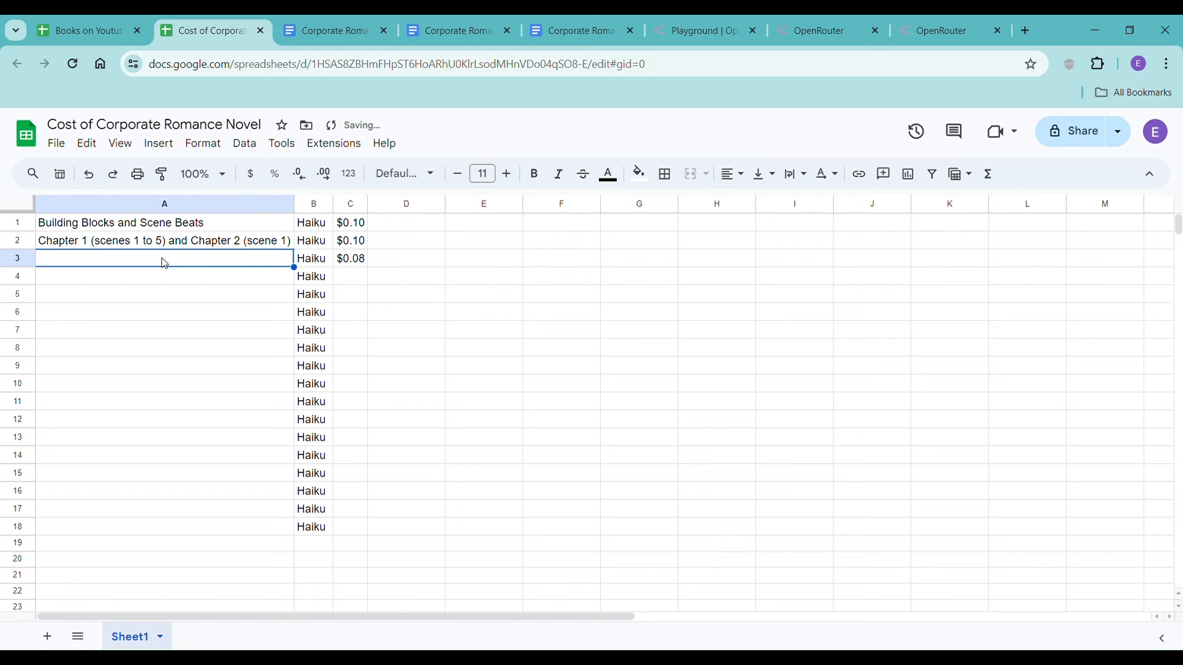
text(Chapte)
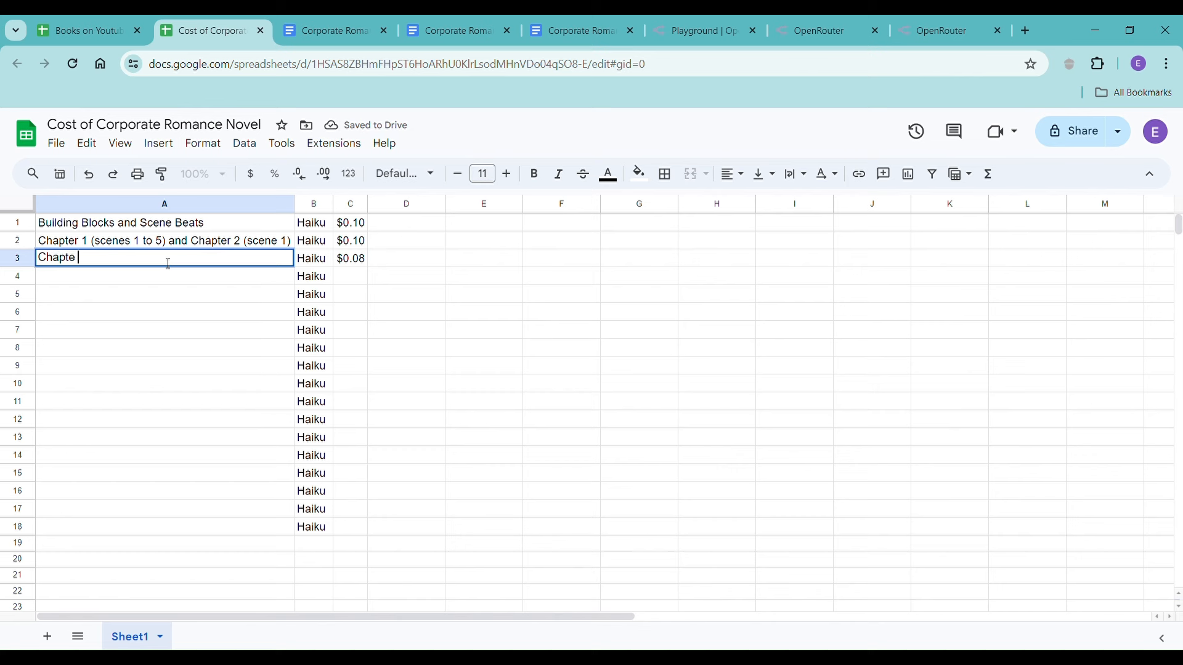
text(r 2 and)
key(BackSpace)
text(finished,)
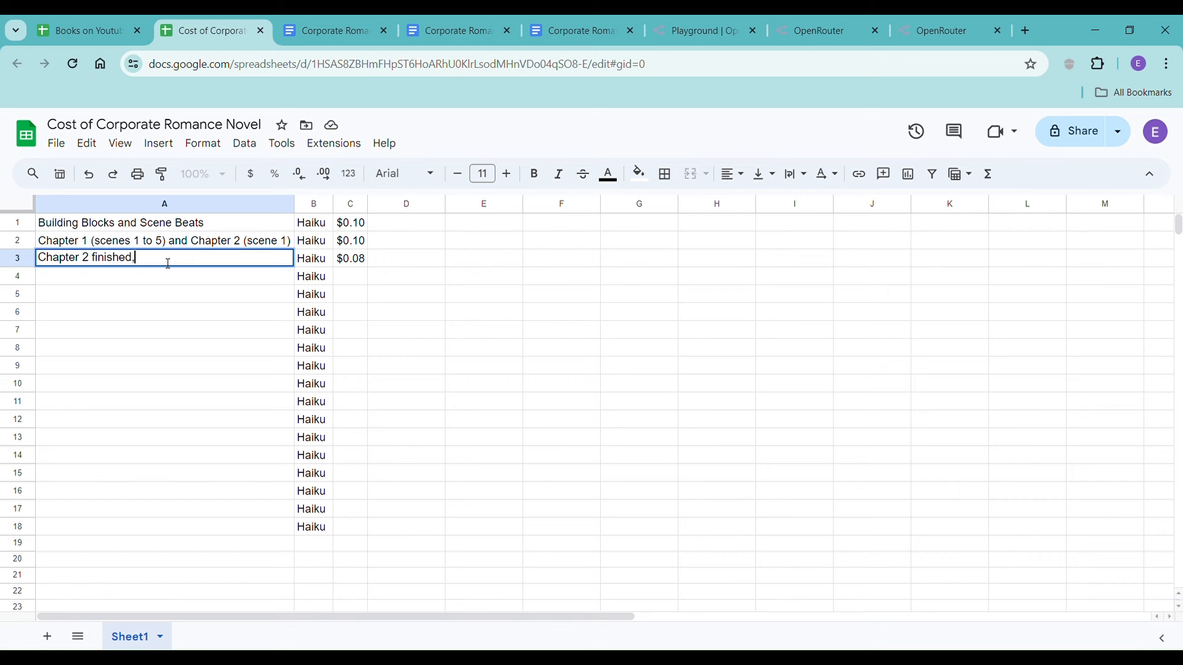
key(BackSpace)
key(BackSpace)
text(and Chapter 3 finished)
click(89, 286)
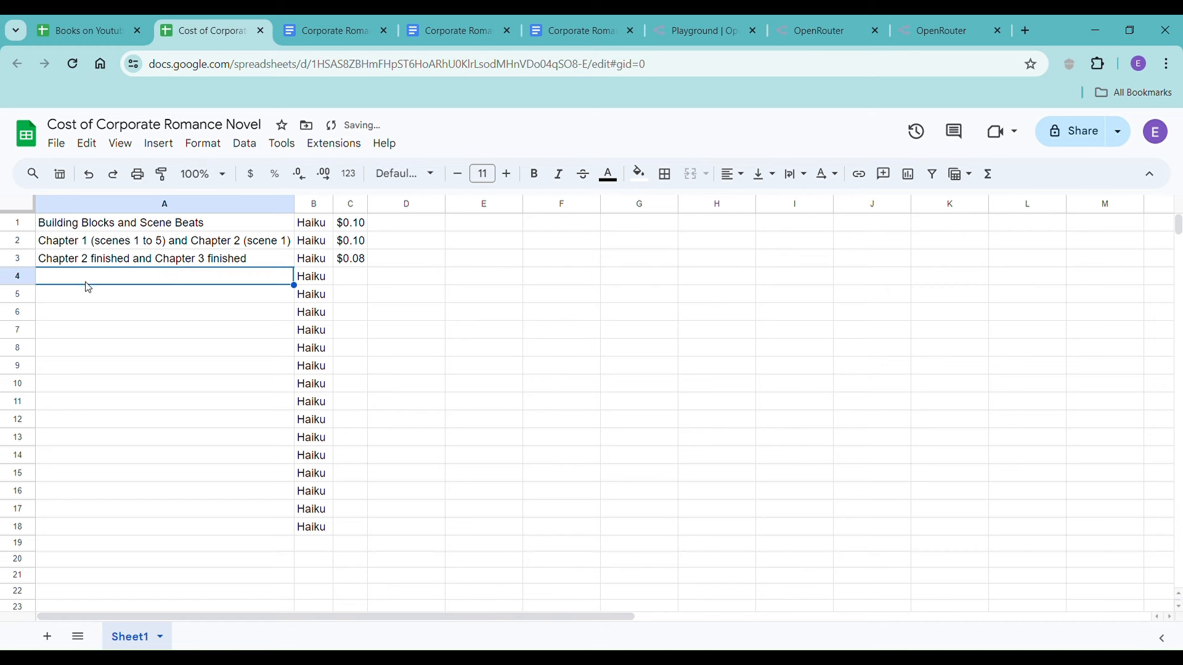